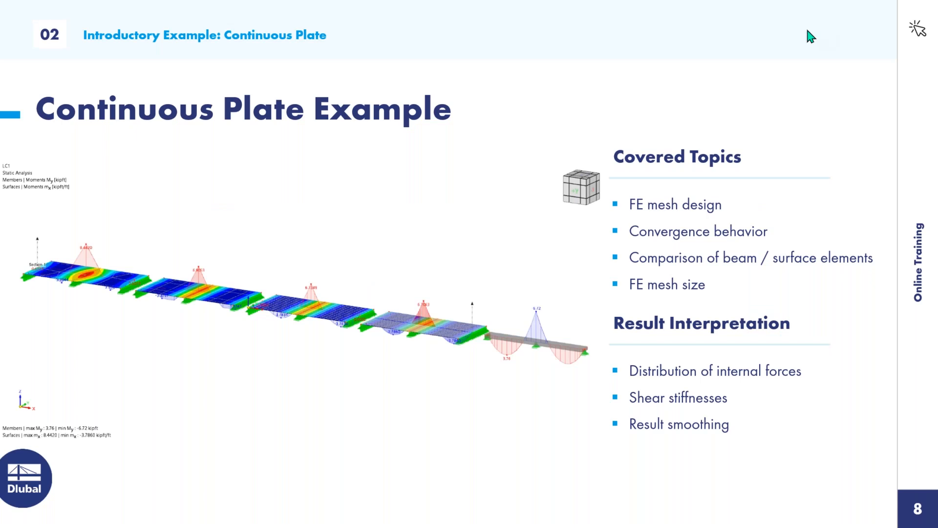
- Switch to RFEM and collapse the navigator folders, leaving Basic Objects expanded
key(super)
click(350, 518)
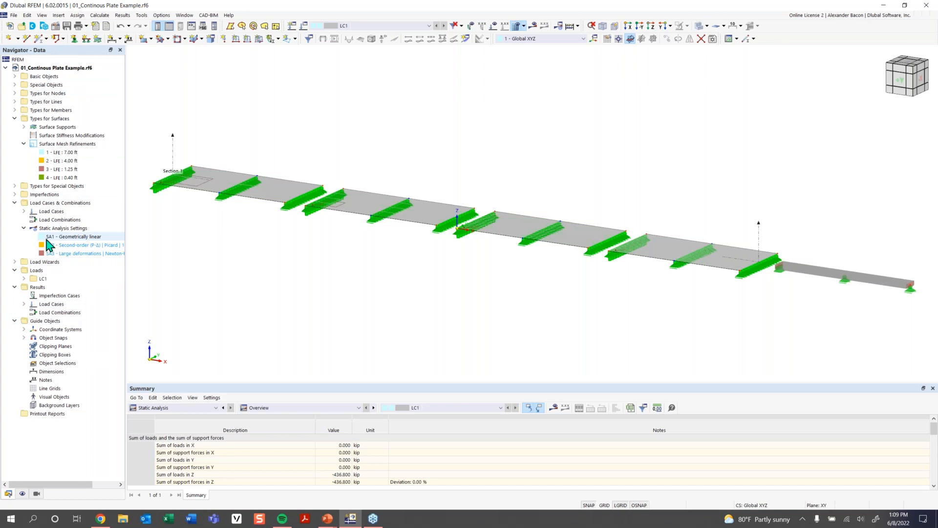
click(15, 118)
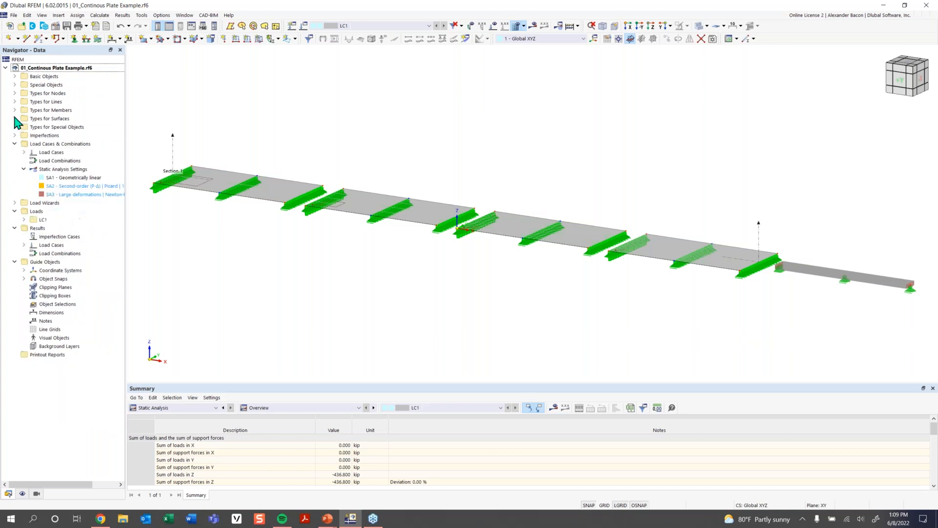
click(15, 143)
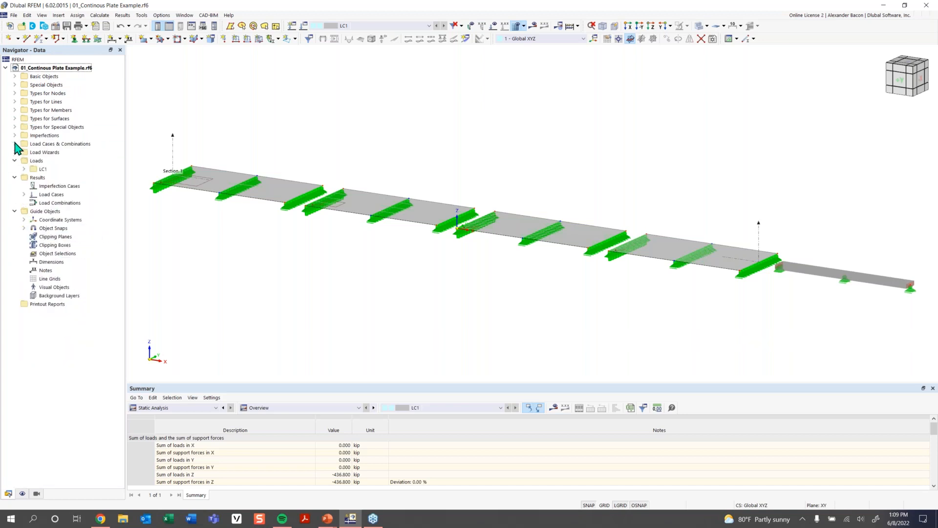
click(15, 76)
click(15, 76)
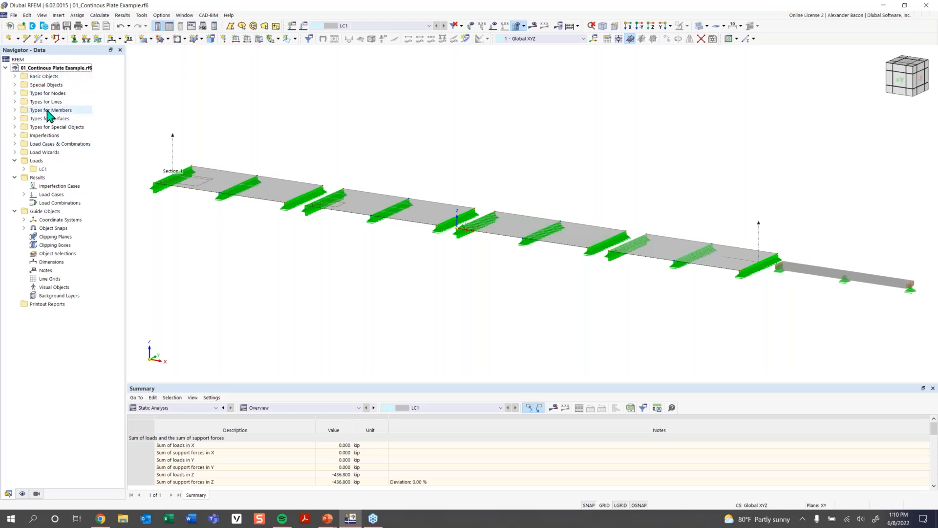
click(15, 76)
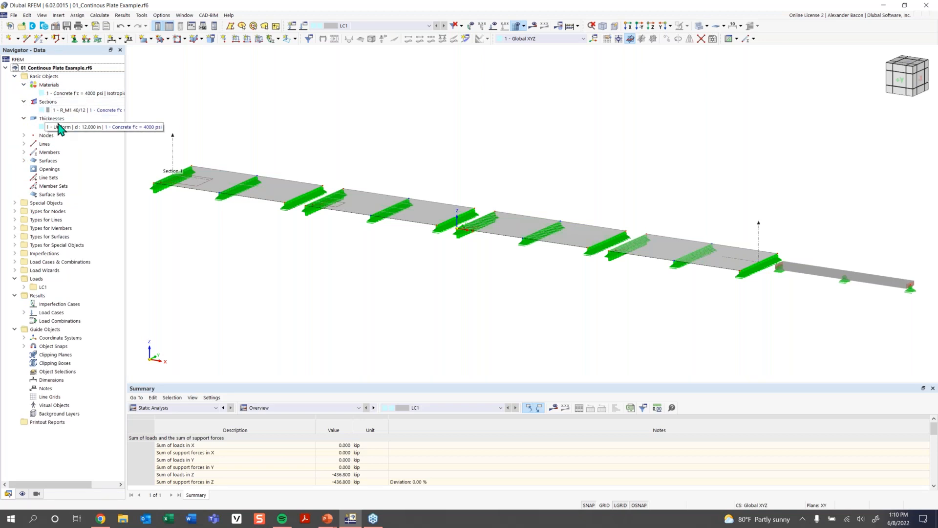
- Browse the nodes, members and surfaces listed under Basic Objects in the navigator
click(25, 136)
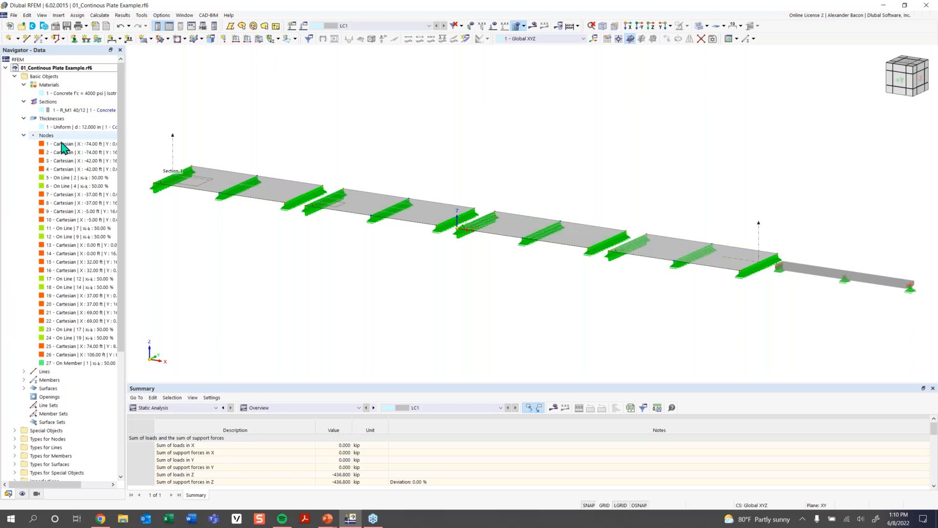
click(74, 187)
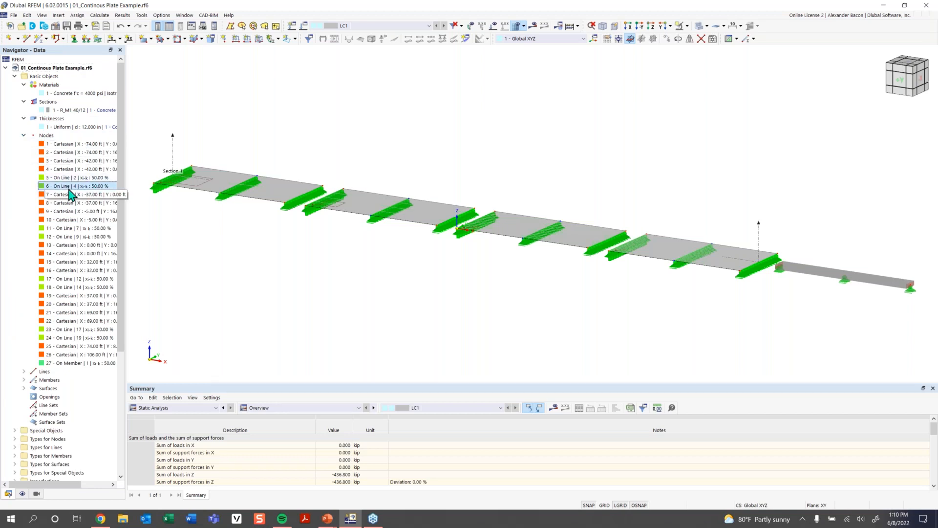
click(74, 194)
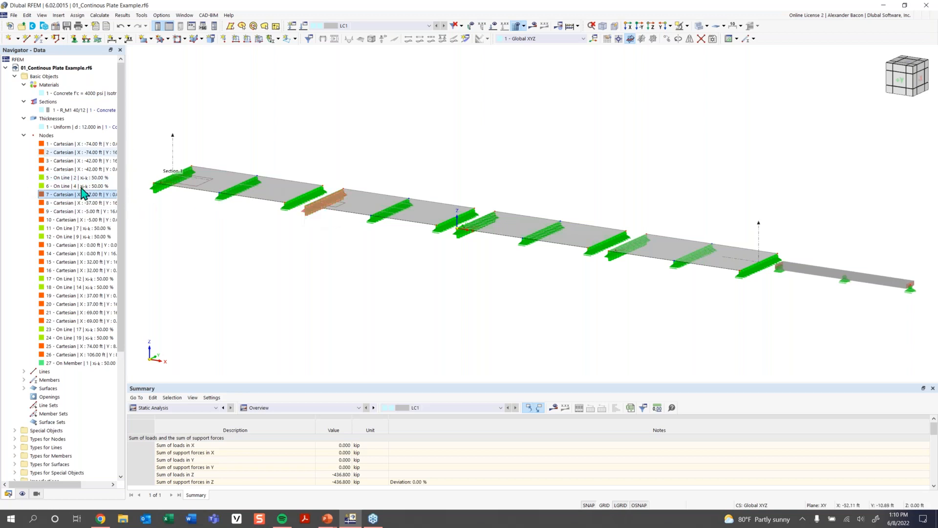
click(24, 136)
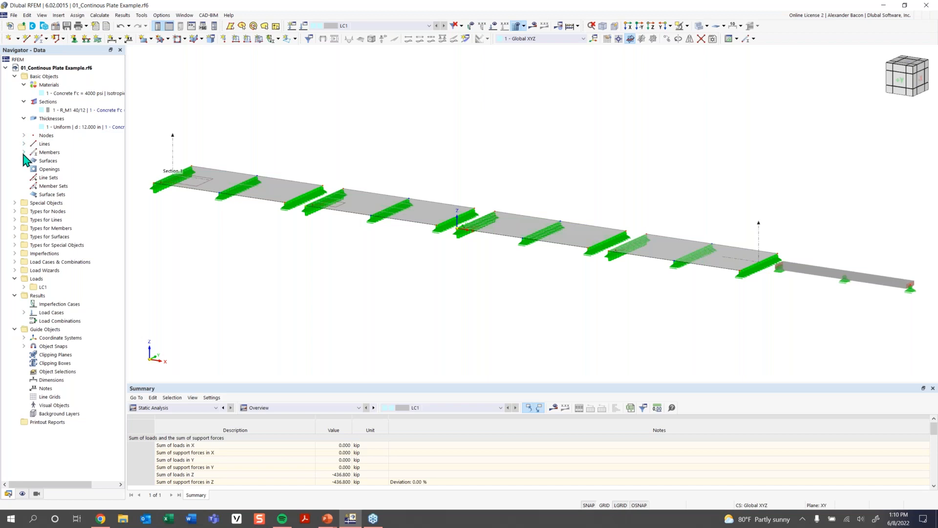
click(23, 152)
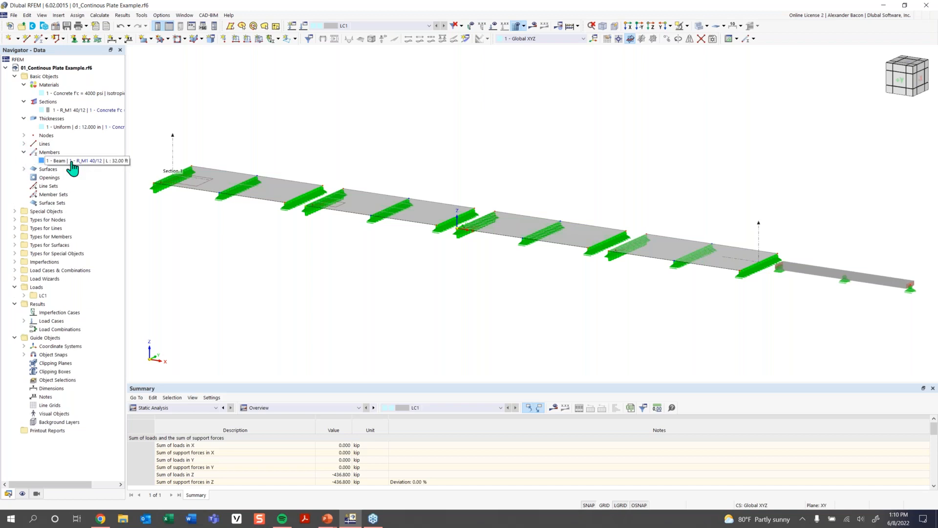
click(23, 168)
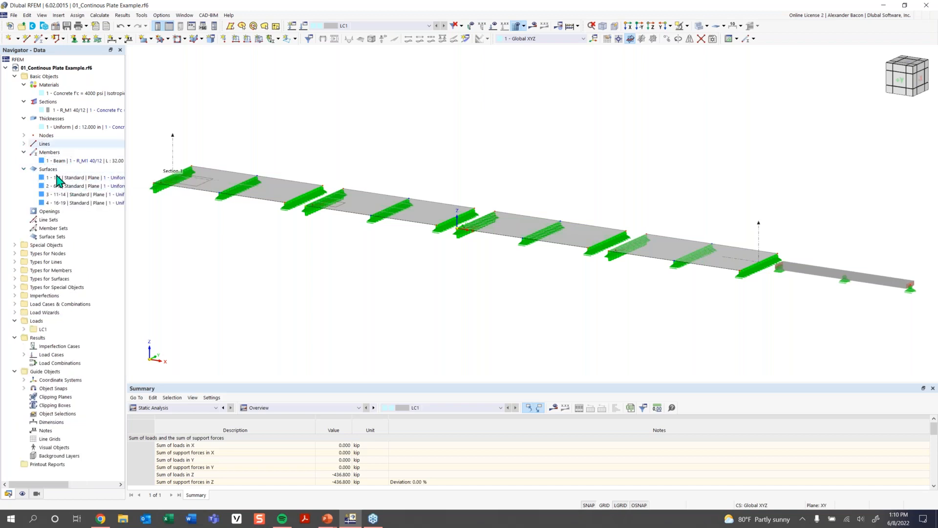
click(23, 169)
click(23, 152)
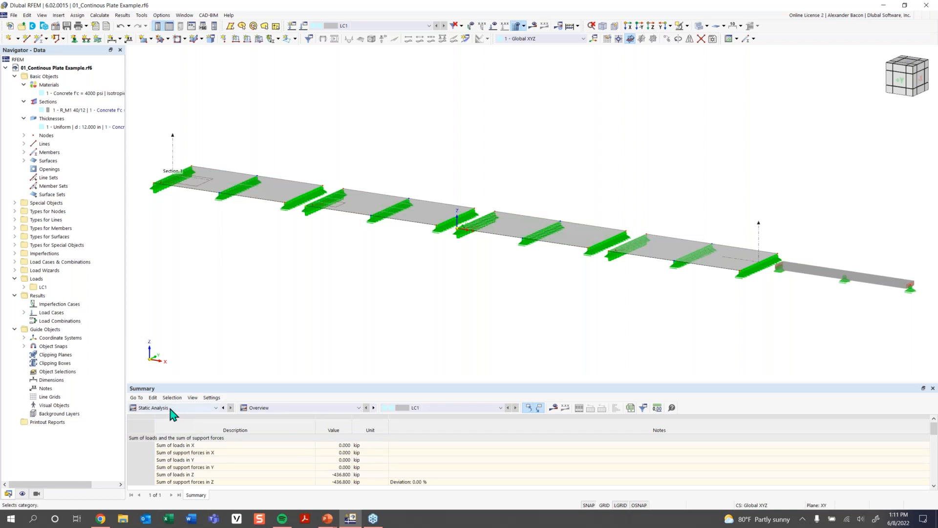
- Switch the table pane from the static analysis summary to the structure Materials table
click(282, 411)
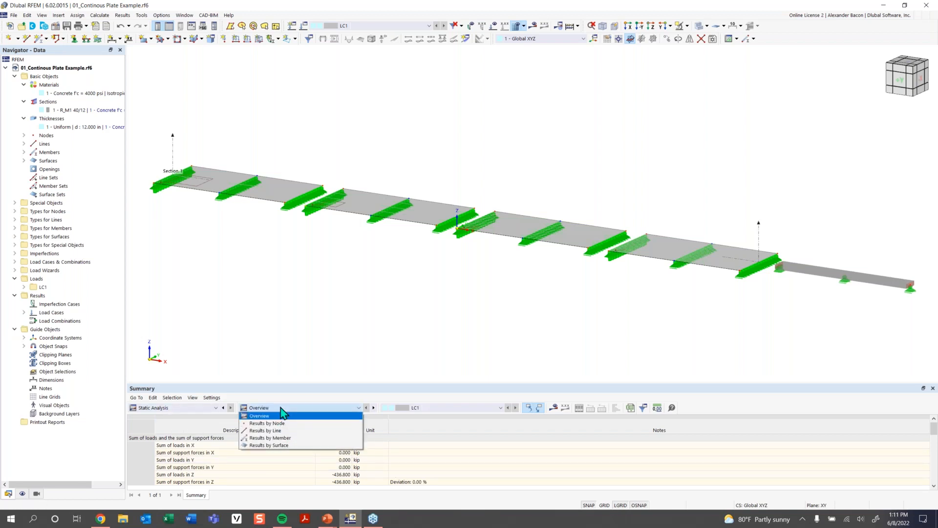
click(204, 408)
click(204, 423)
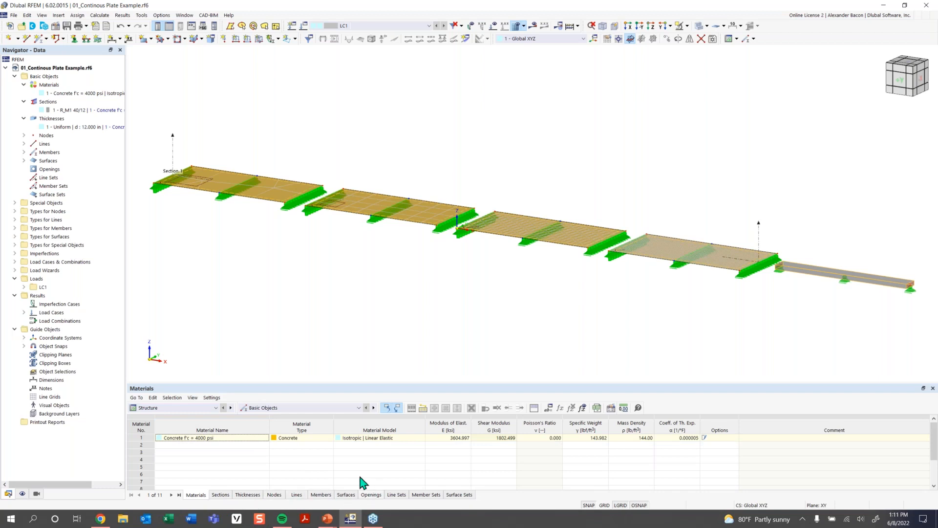
- View the Nodal Supports table under Types for Nodes, then return to Basic Objects
click(293, 408)
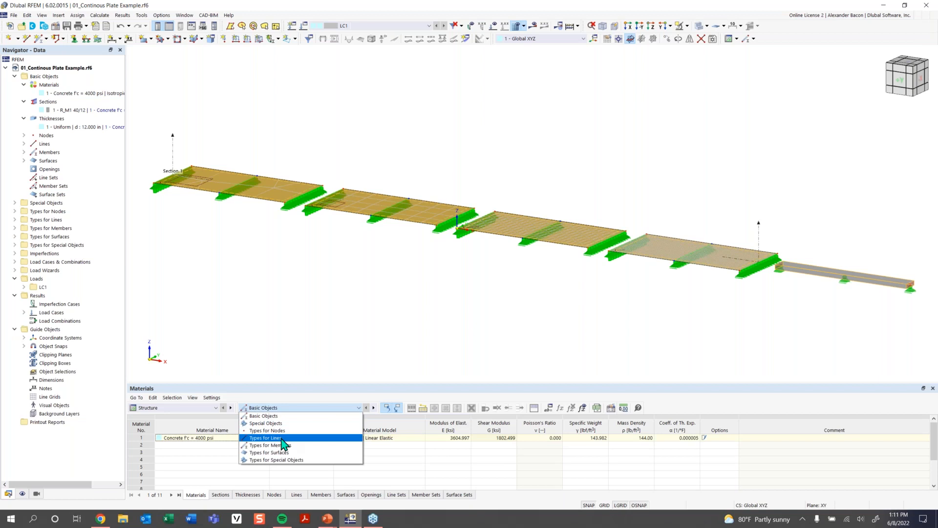
click(266, 430)
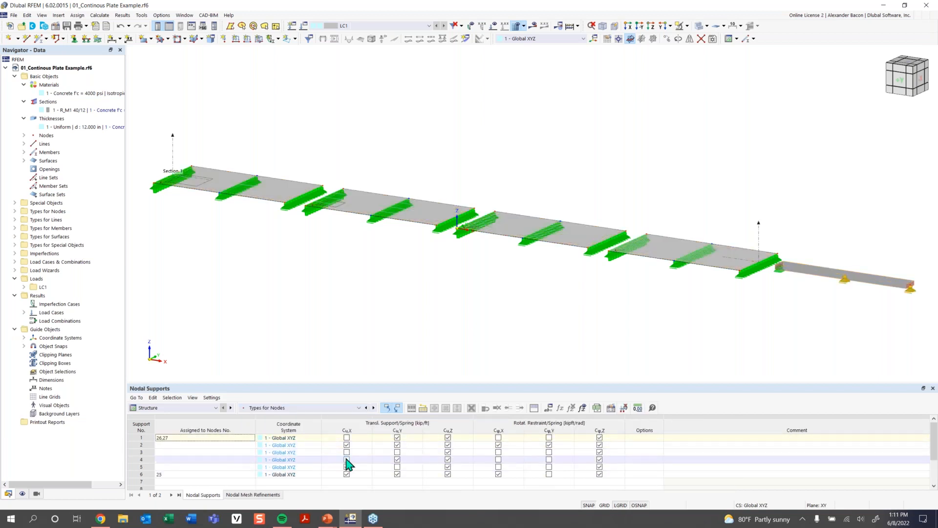
click(296, 407)
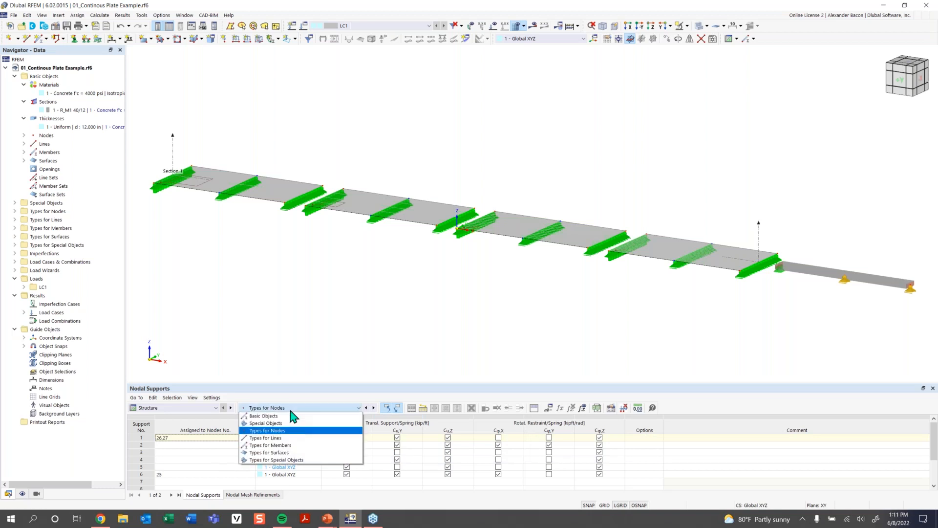
click(290, 418)
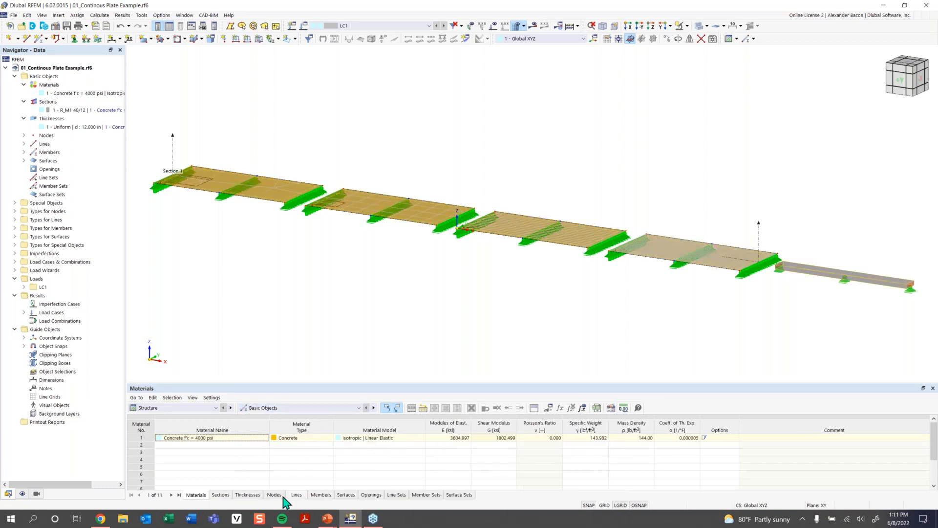
- Open the Nodes table and enlarge the table pane
click(274, 494)
scroll(448, 455, down, 2)
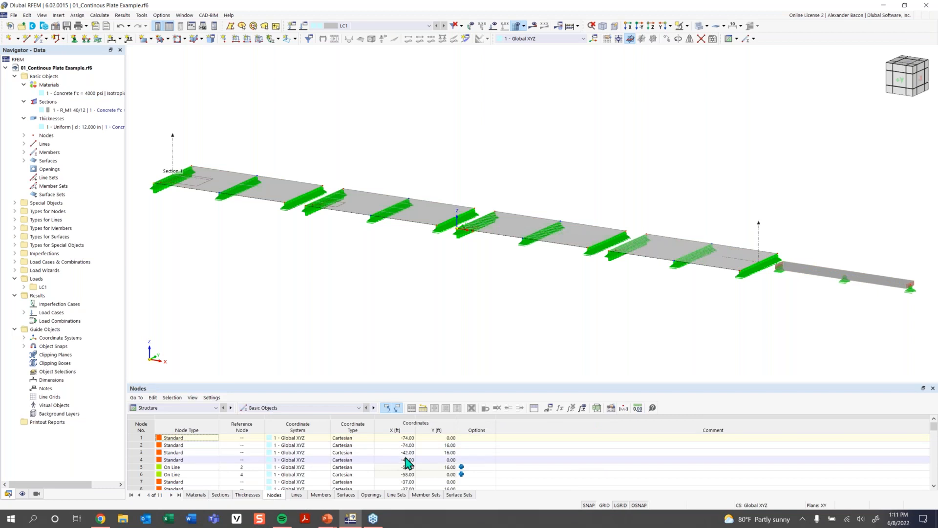
scroll(409, 463, up, 2)
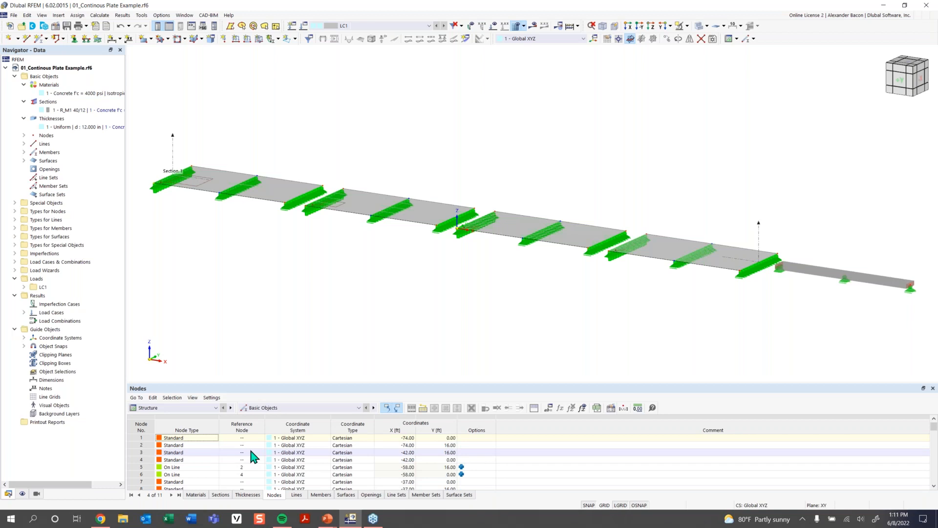
click(204, 409)
click(205, 415)
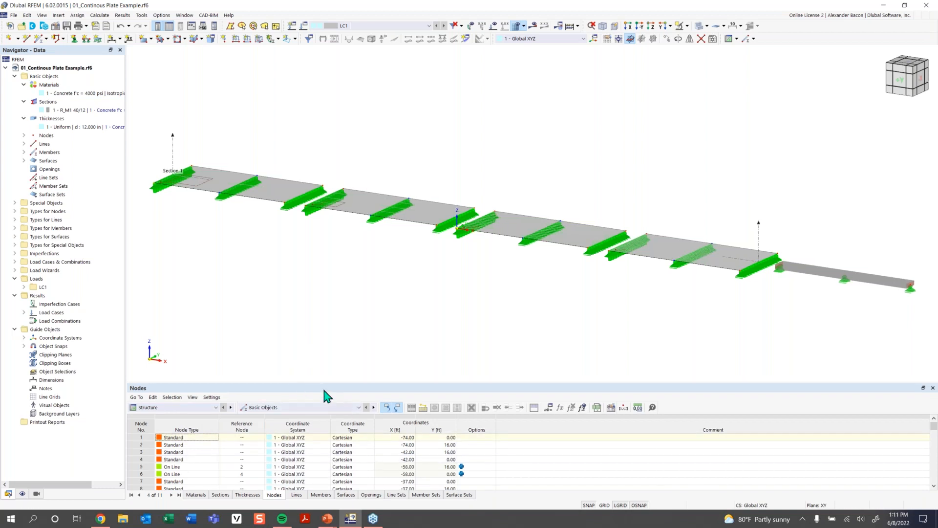
drag(314, 385, 314, 337)
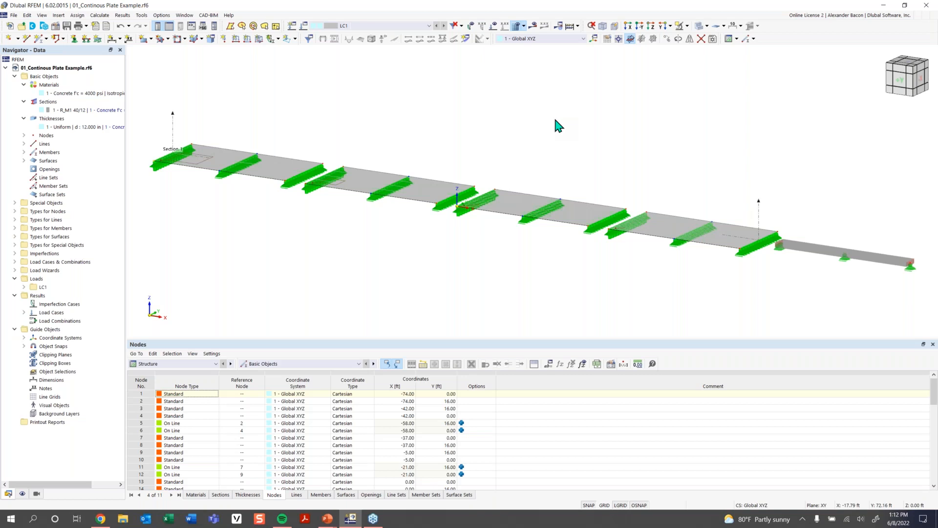
- Set the screen background colour to white in Display Properties
click(162, 16)
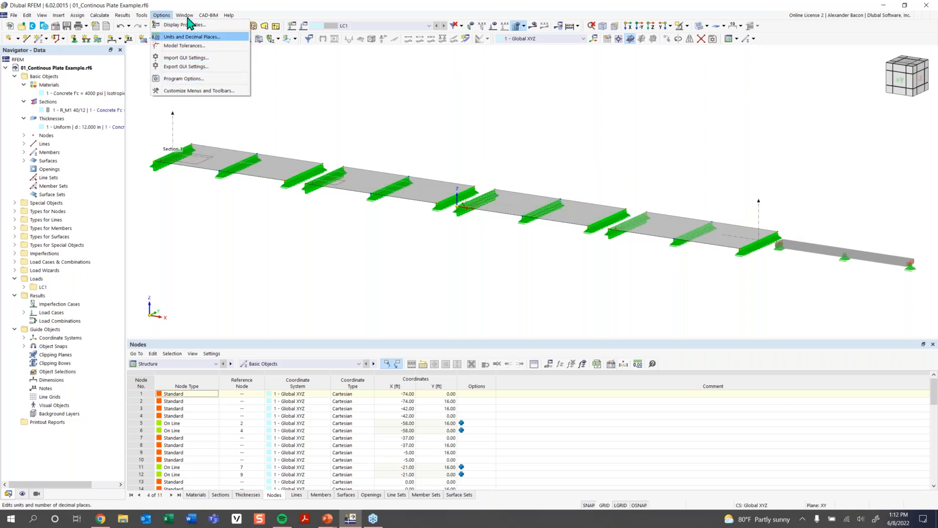
click(183, 24)
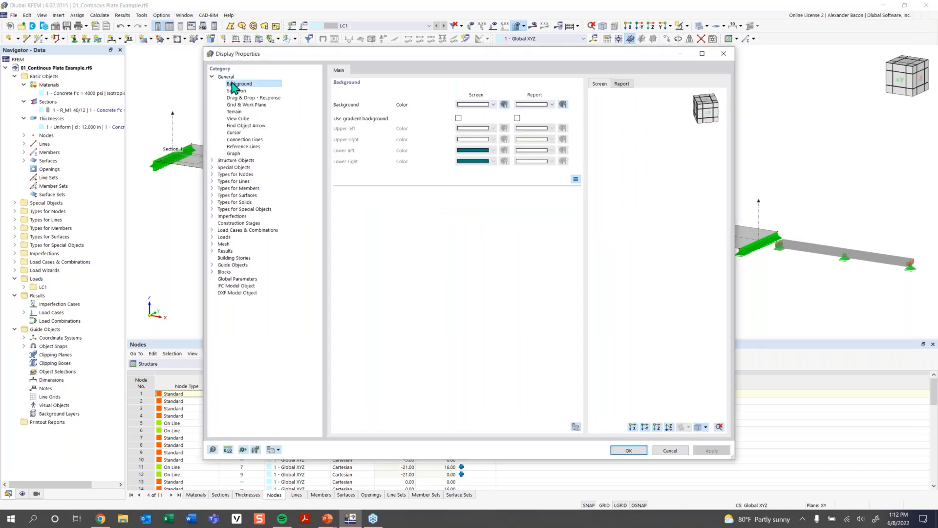
click(478, 108)
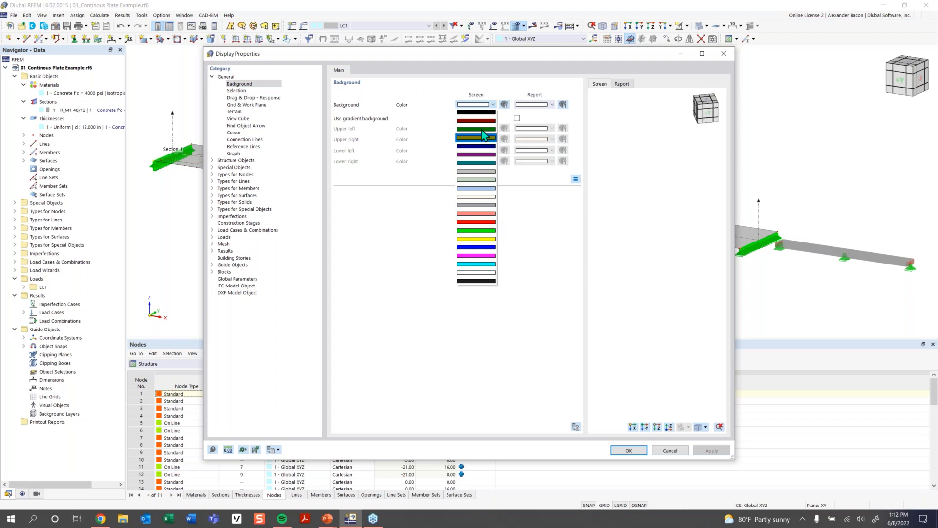
click(509, 92)
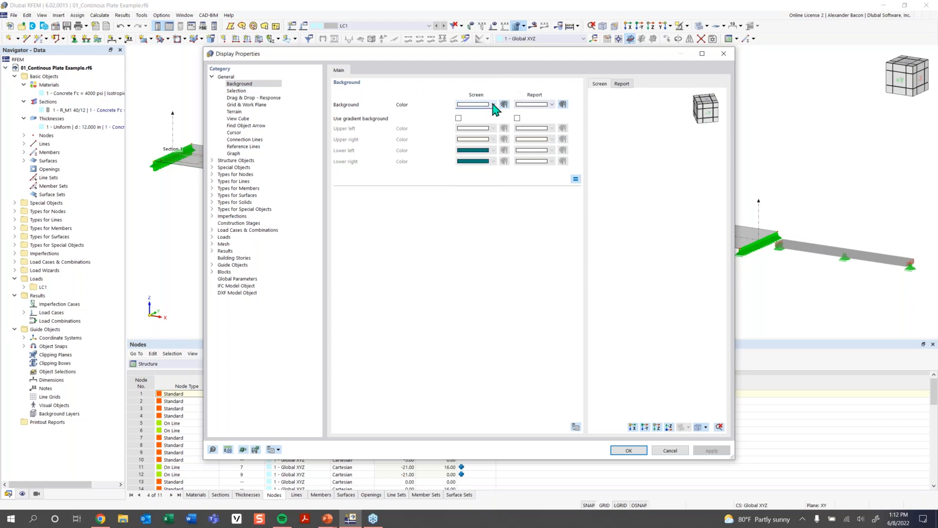
click(629, 449)
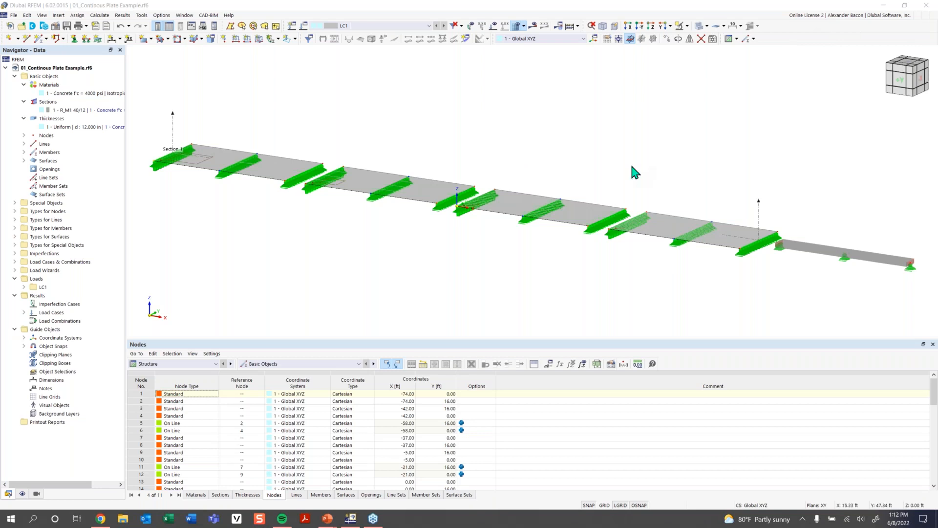
- Turn on the display grid in the model view
scroll(552, 254, down, 1)
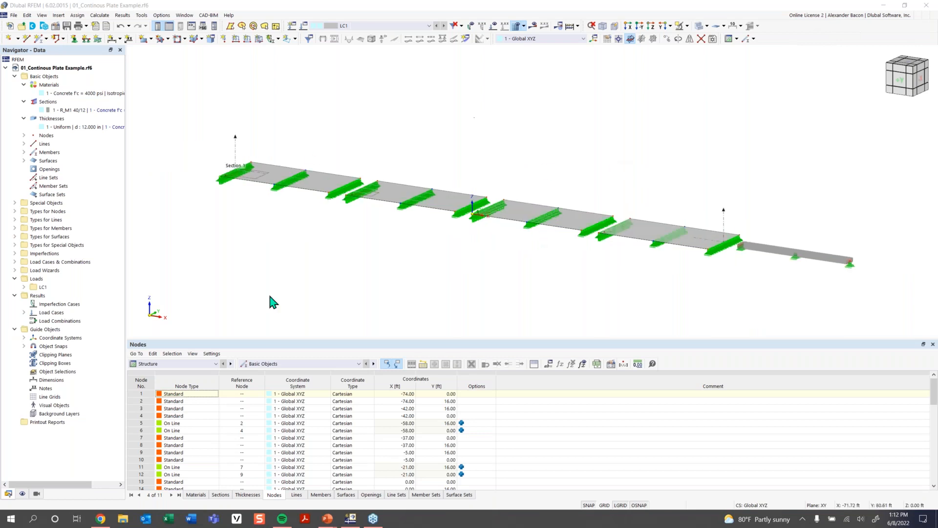
ctrl+middle_drag(493, 167, 514, 225)
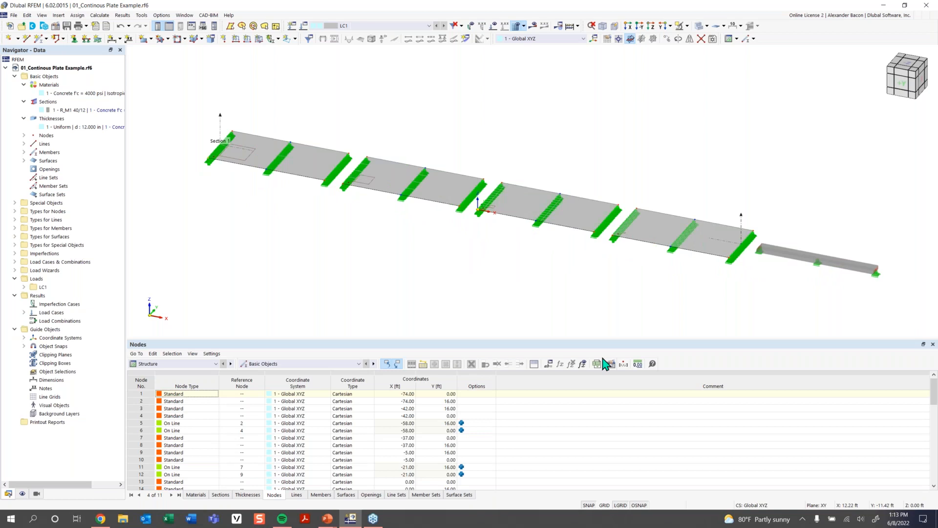
click(605, 505)
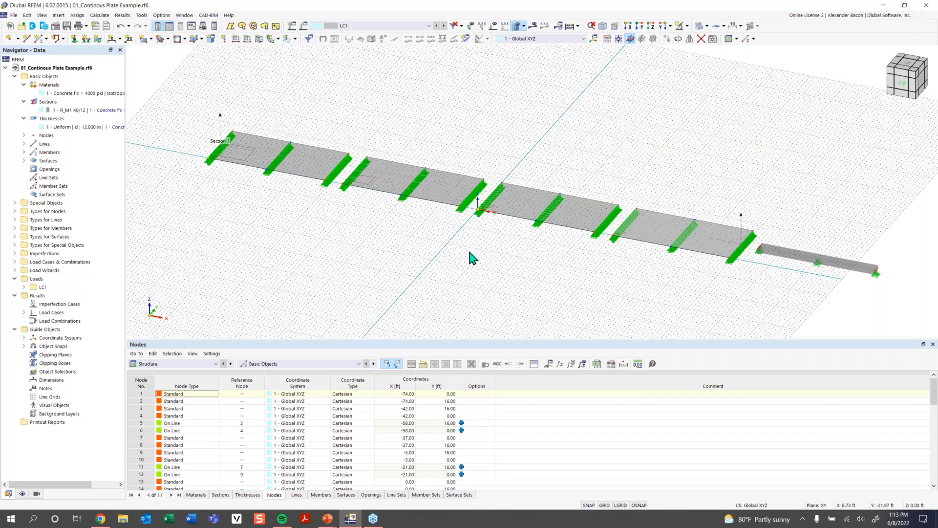
scroll(489, 254, down, 2)
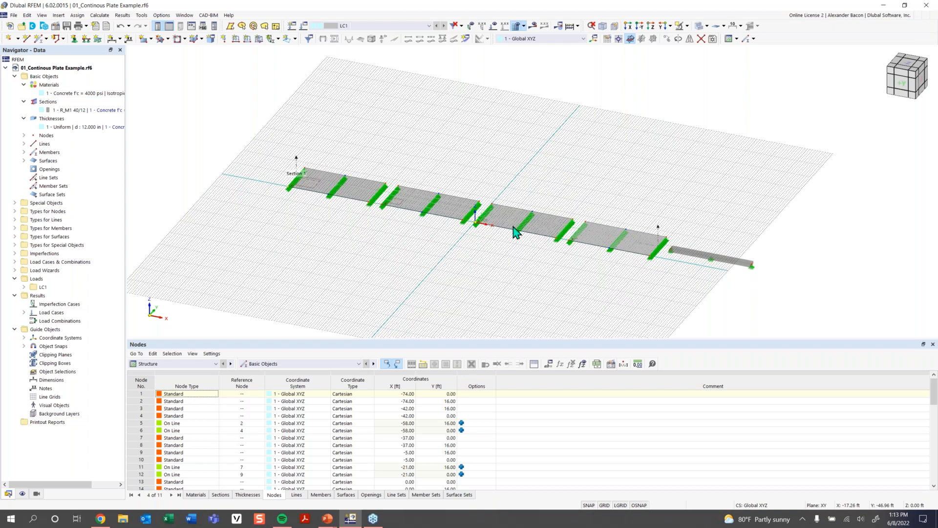
- Reset the menus and toolbars to their default layout
mouse_move(537, 226)
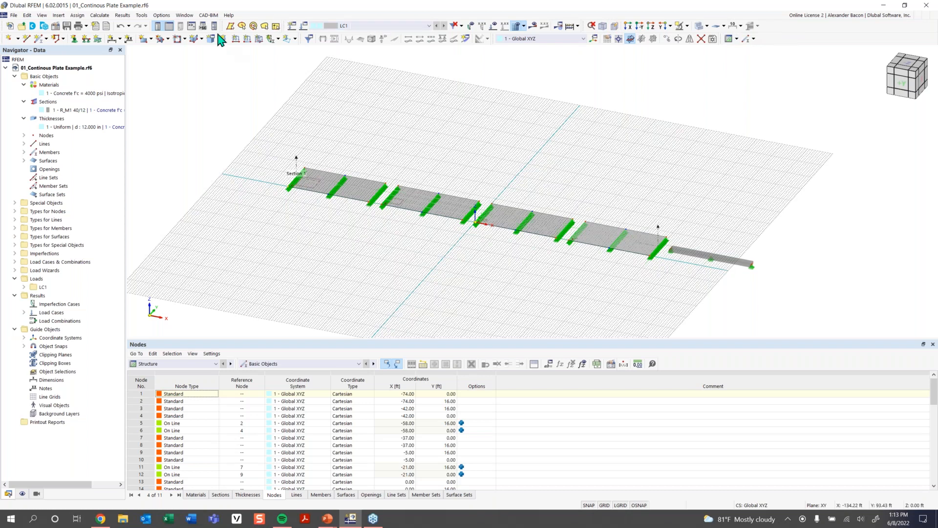
right_click(766, 35)
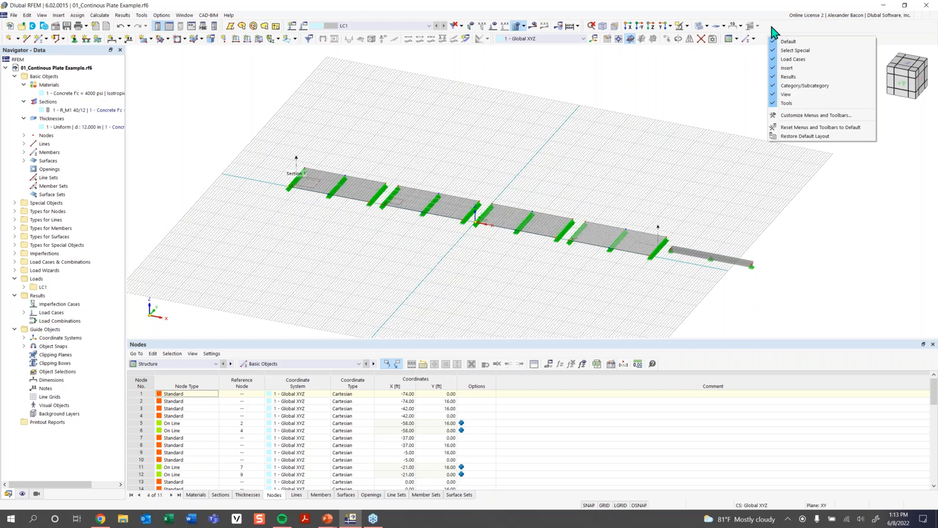
click(804, 128)
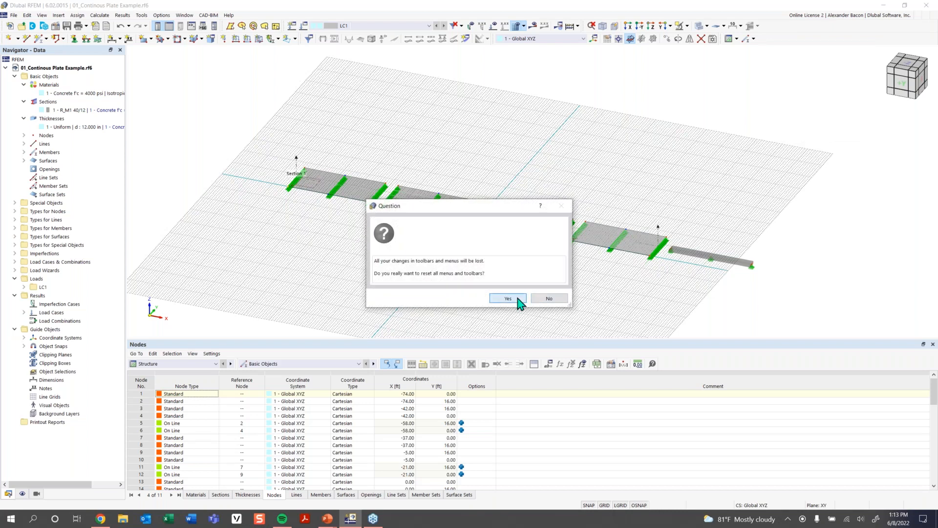
click(517, 298)
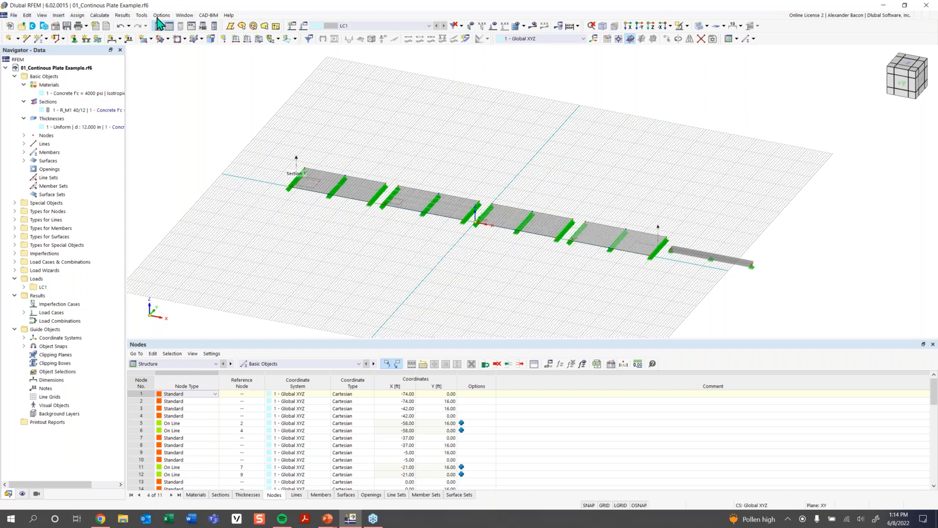
- Browse the Insert menu's options for basic objects, including the ways to insert standard nodes
click(58, 15)
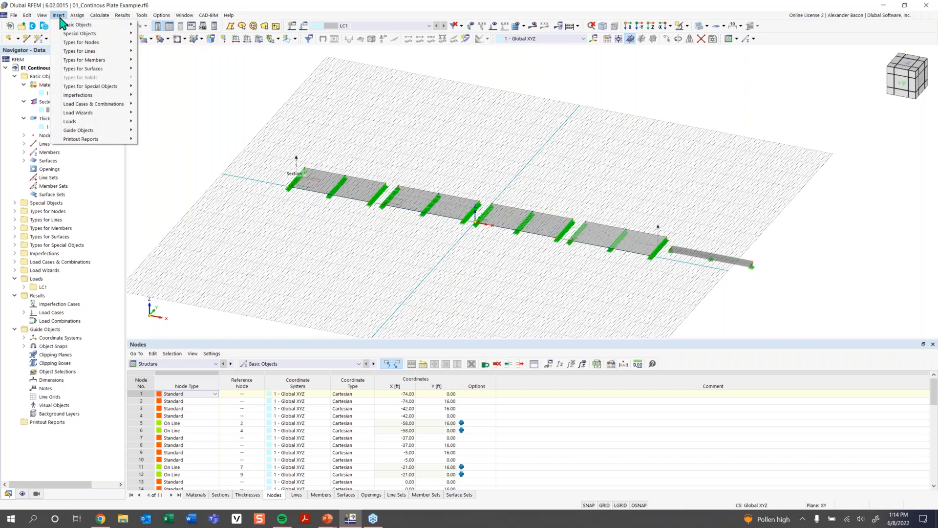
click(235, 60)
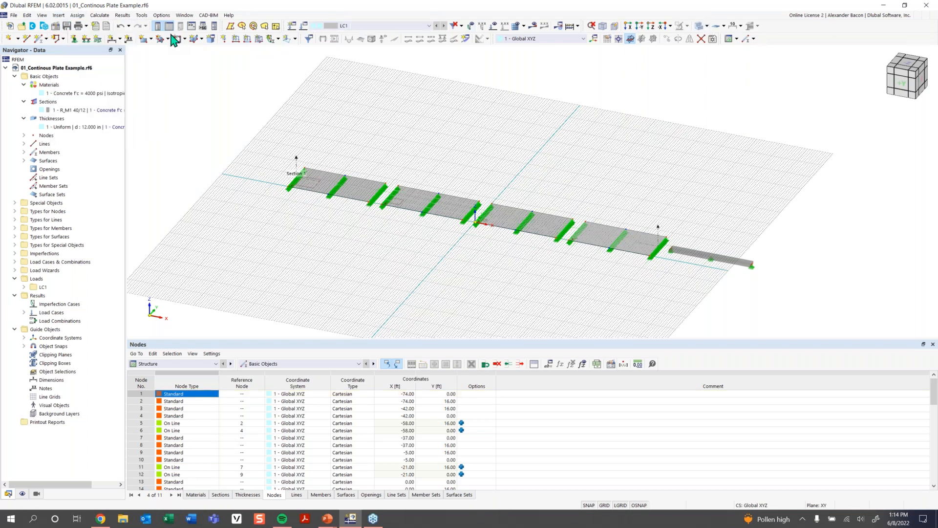
click(61, 15)
mouse_move(70, 29)
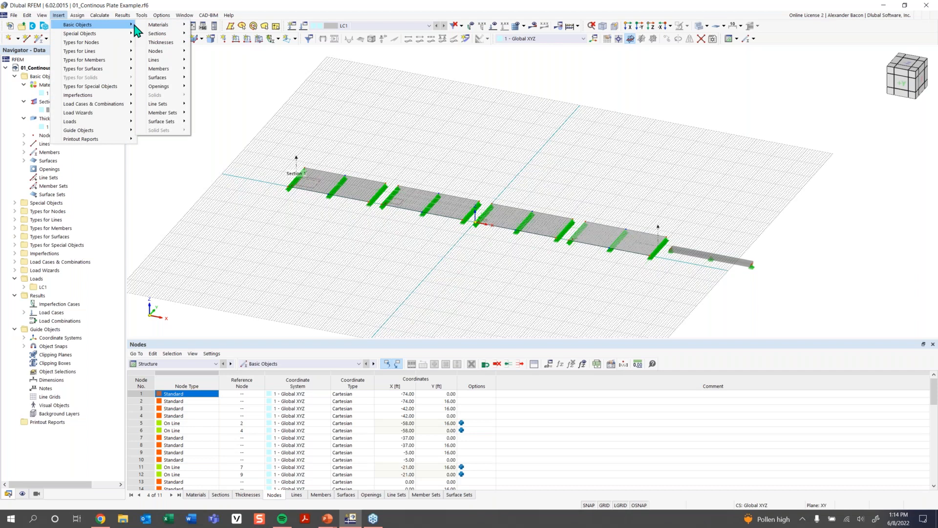
mouse_move(165, 53)
mouse_move(220, 52)
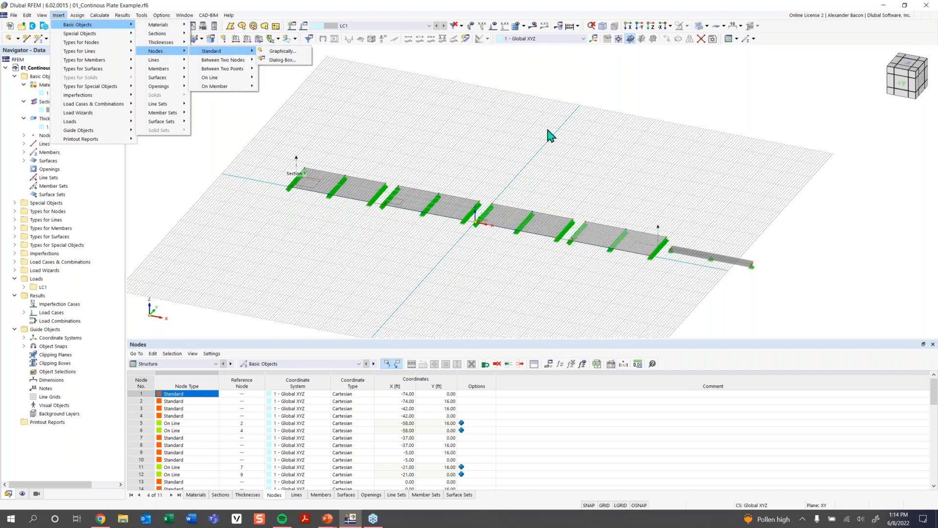
click(354, 113)
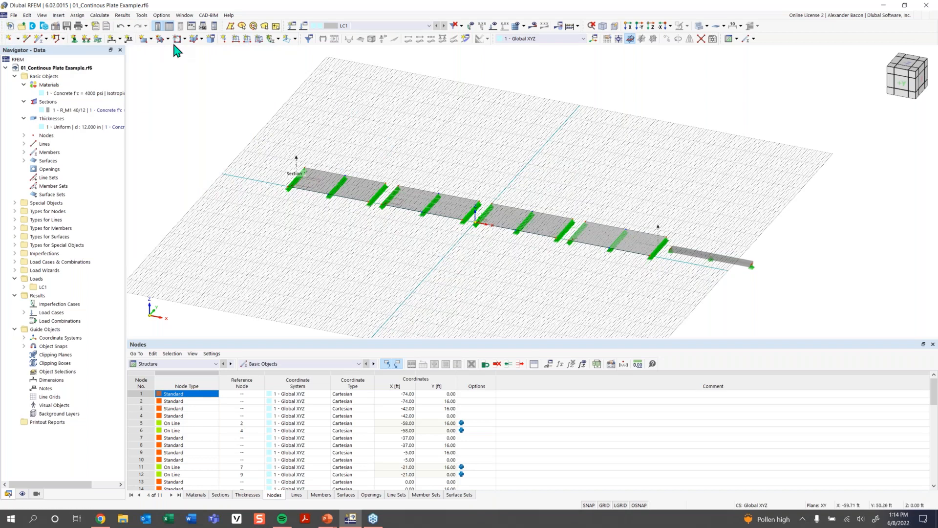
click(59, 16)
click(227, 80)
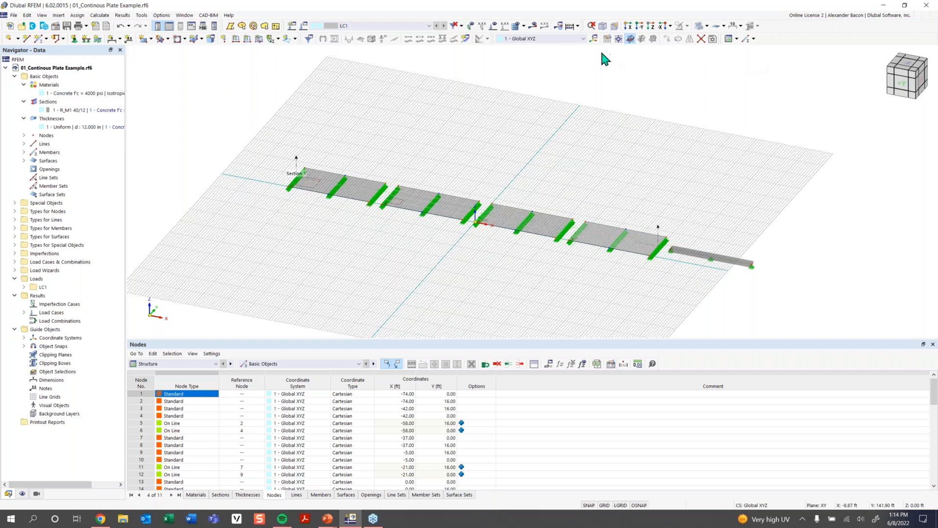
- Display the structure in the X, Y and Z view directions
click(628, 27)
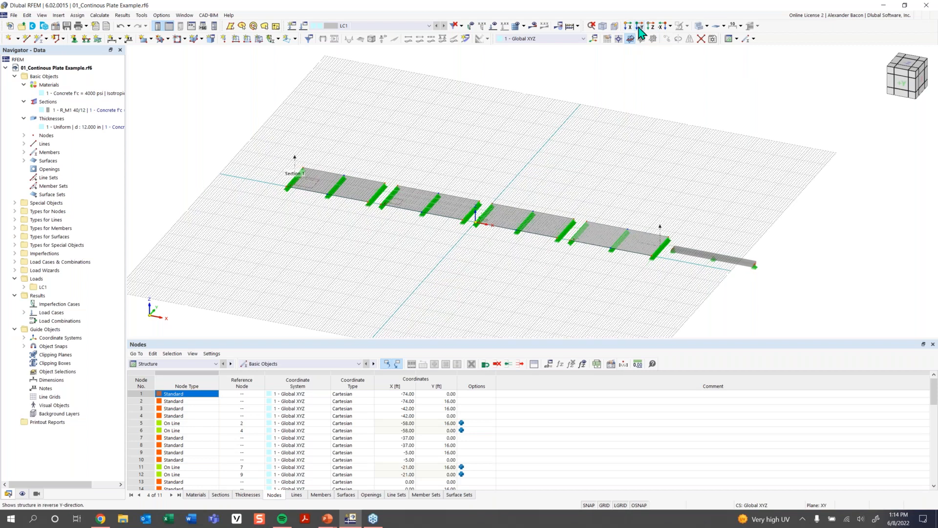
click(638, 29)
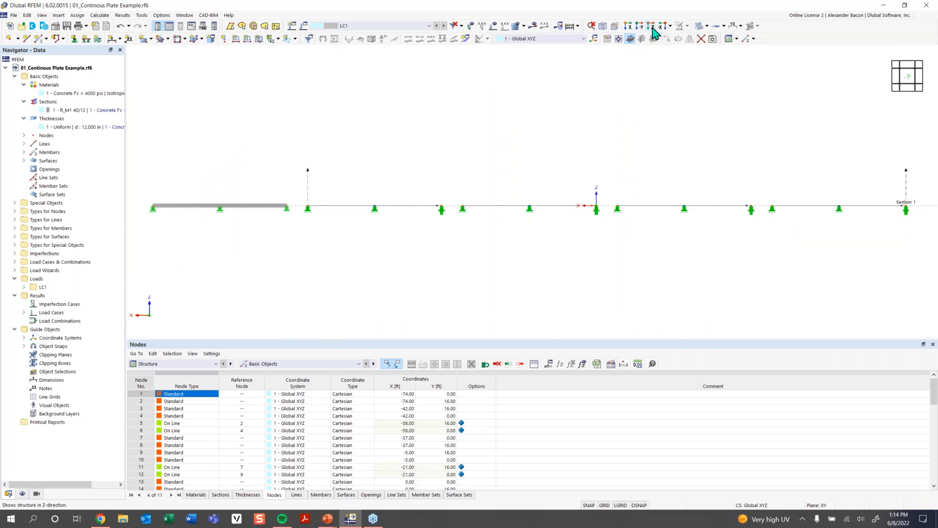
click(652, 29)
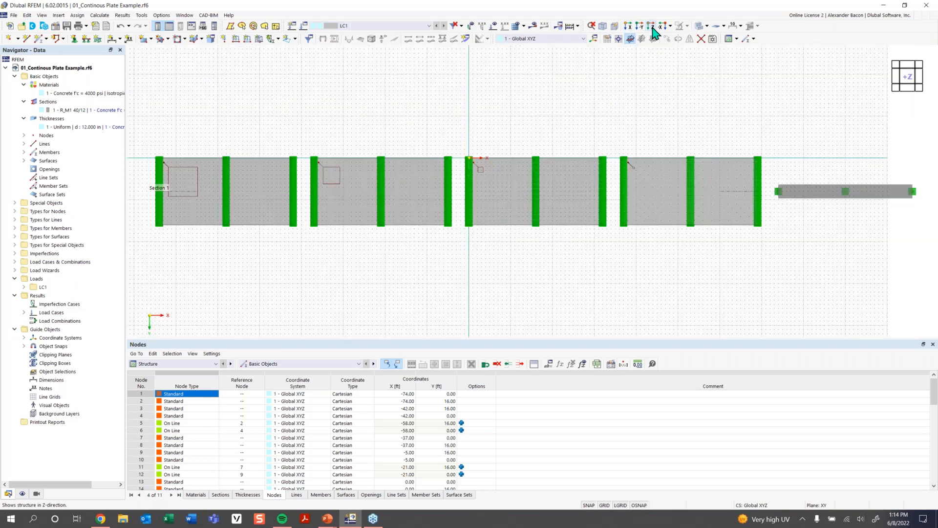
- Rotate the model with the view cube and return to the isometric view
drag(913, 84, 913, 53)
drag(914, 50, 911, 93)
click(912, 92)
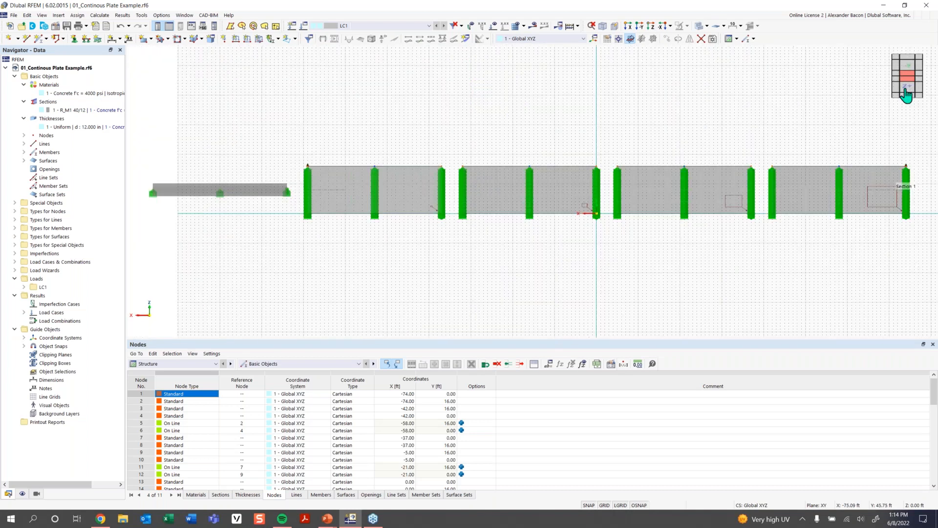
drag(912, 75, 911, 79)
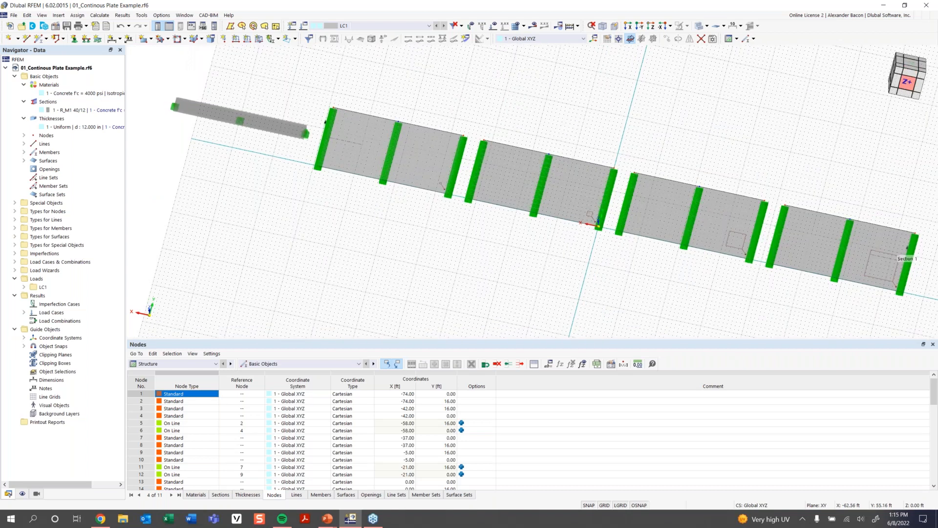
click(909, 83)
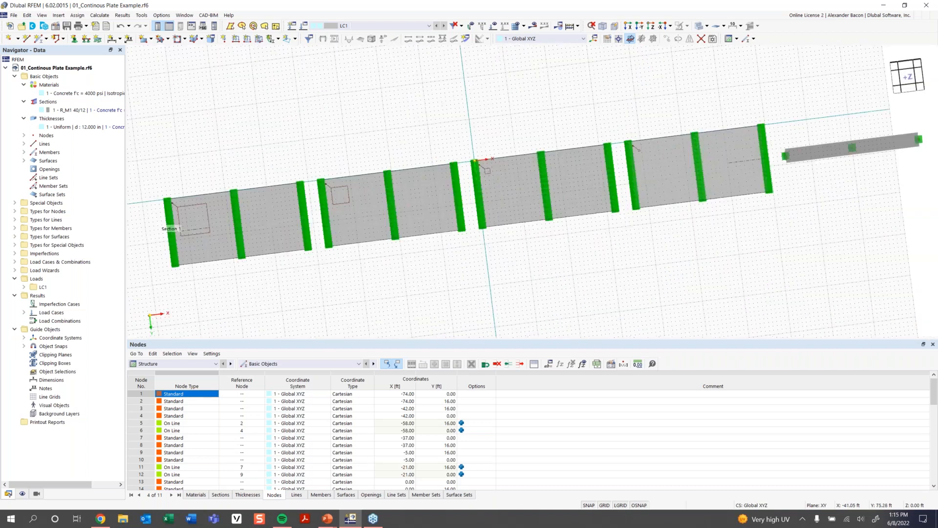
click(906, 88)
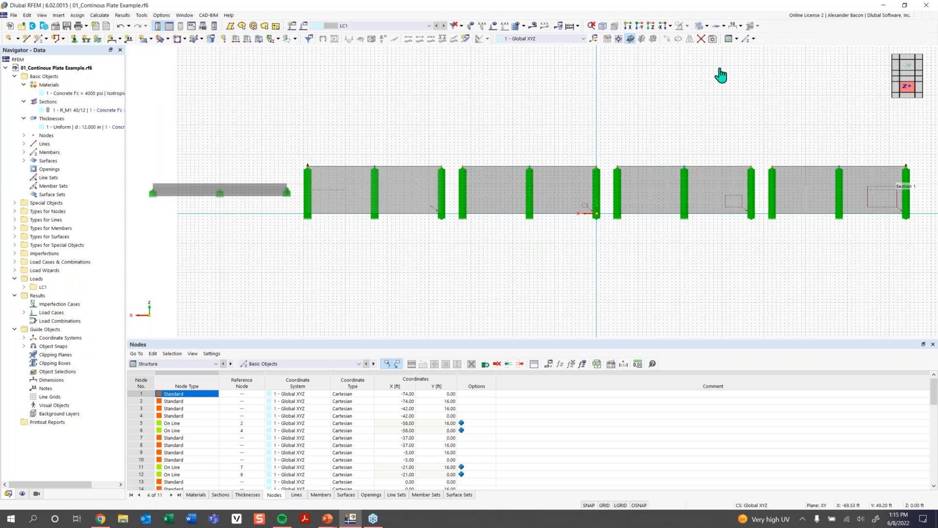
click(602, 26)
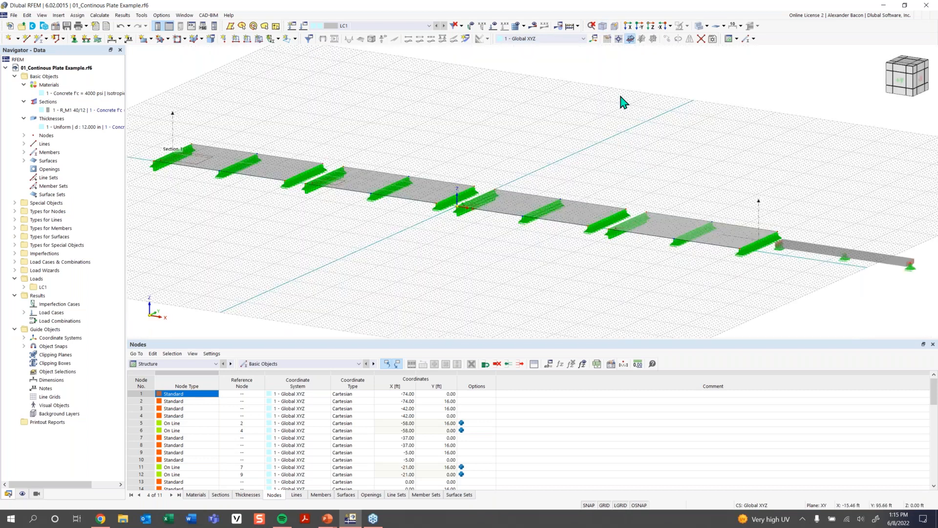
- Switch to the Display navigator and collapse all of its items
click(22, 494)
scroll(42, 441, down, 1)
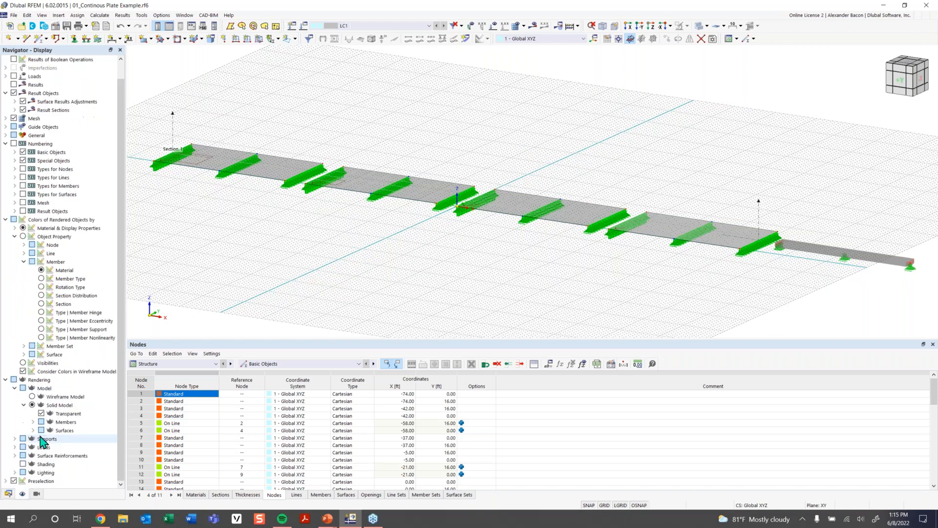
click(8, 494)
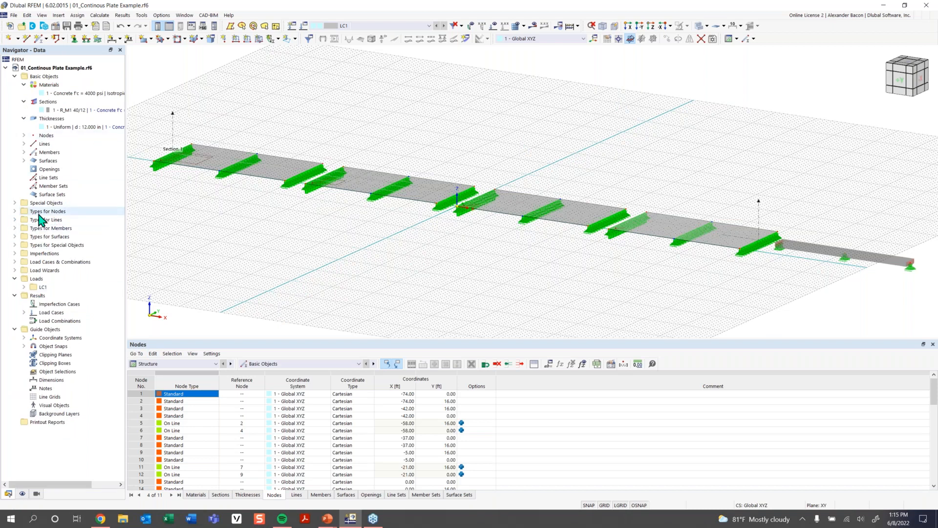
click(22, 493)
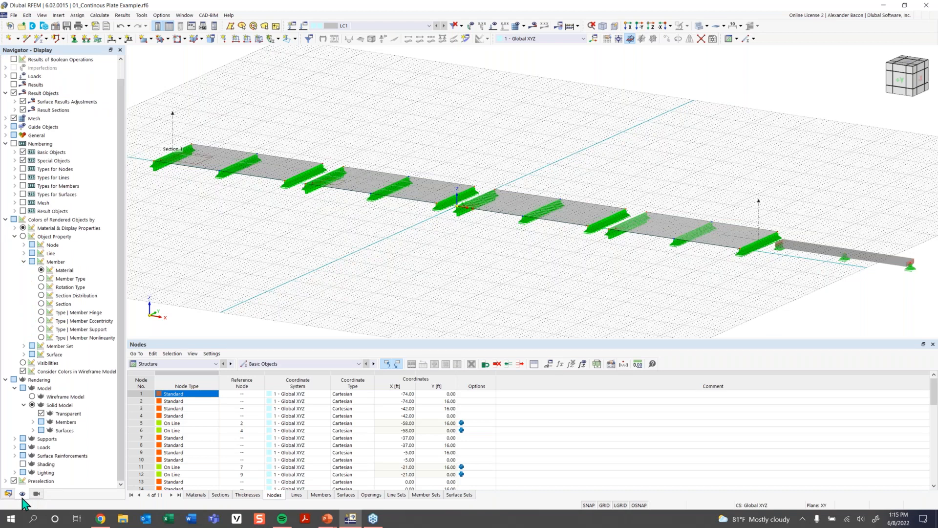
right_click(92, 168)
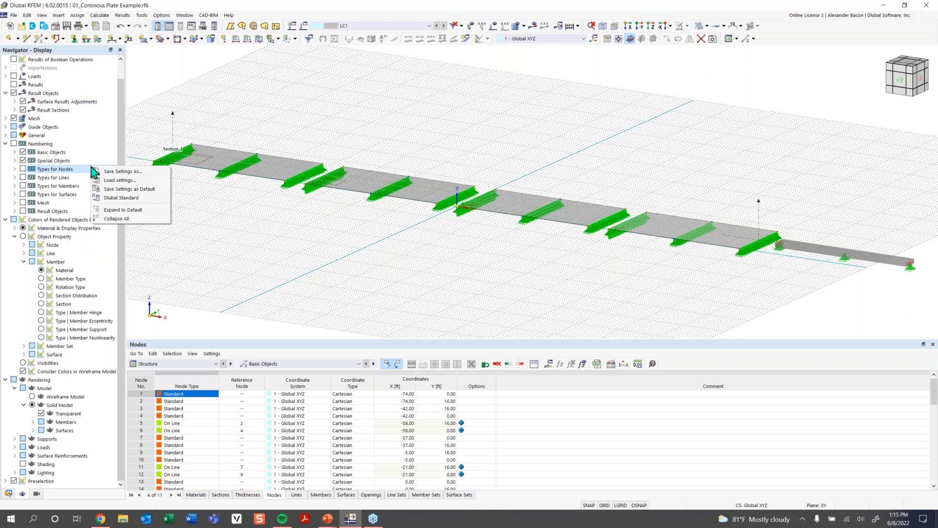
click(117, 218)
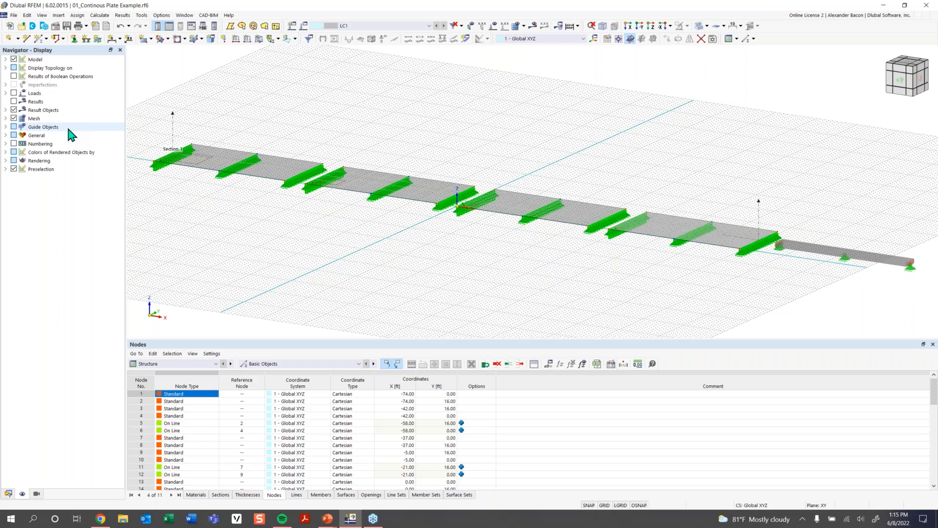
- Expand Model and Basic Objects in the Display navigator and hide the surfaces
click(5, 59)
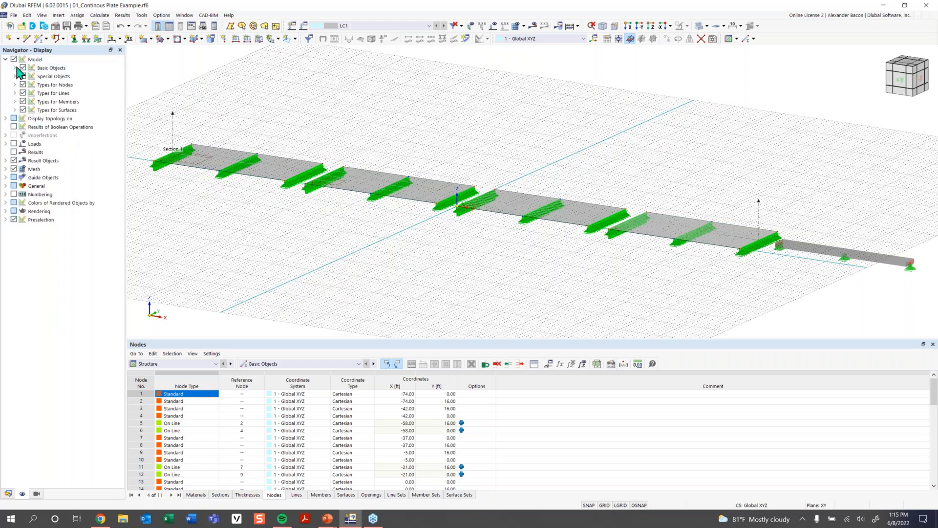
click(15, 68)
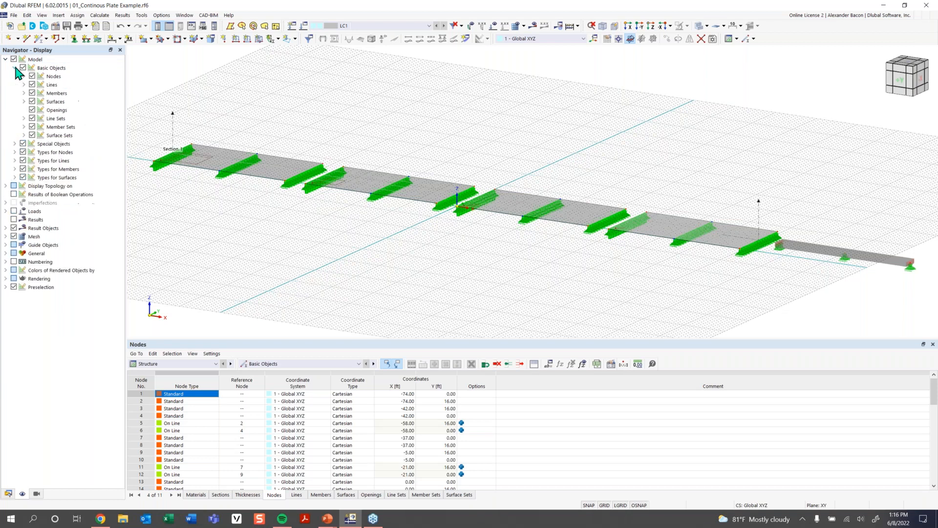
click(32, 101)
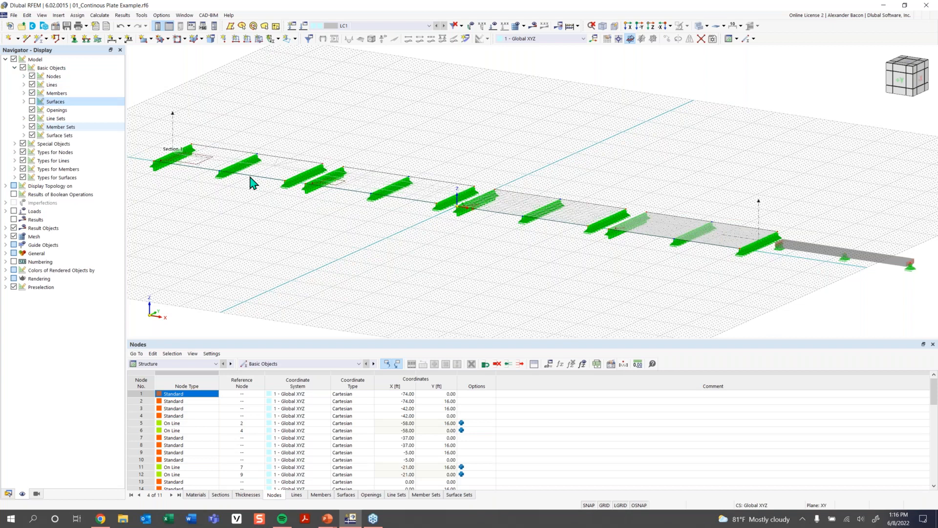
- Turn off the grid and display the surfaces again, then select the Numbering entry
click(604, 506)
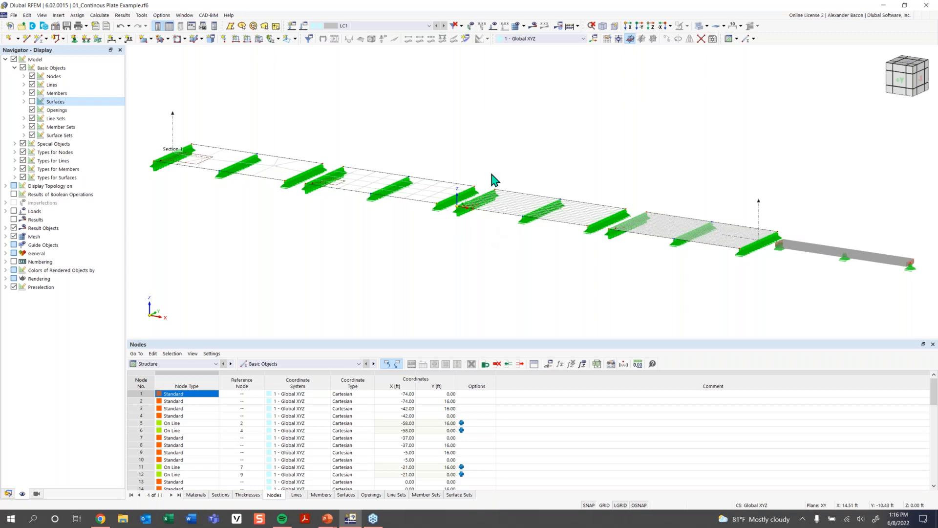
click(32, 101)
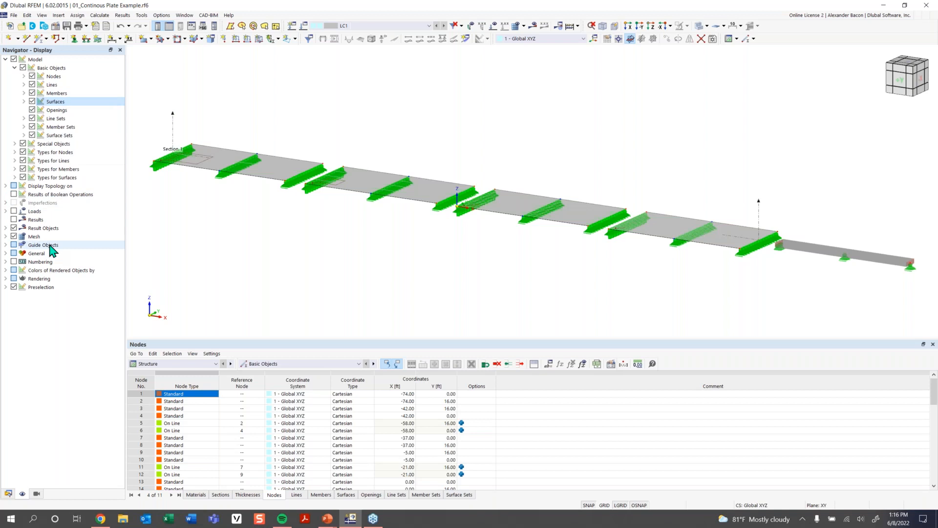
click(15, 263)
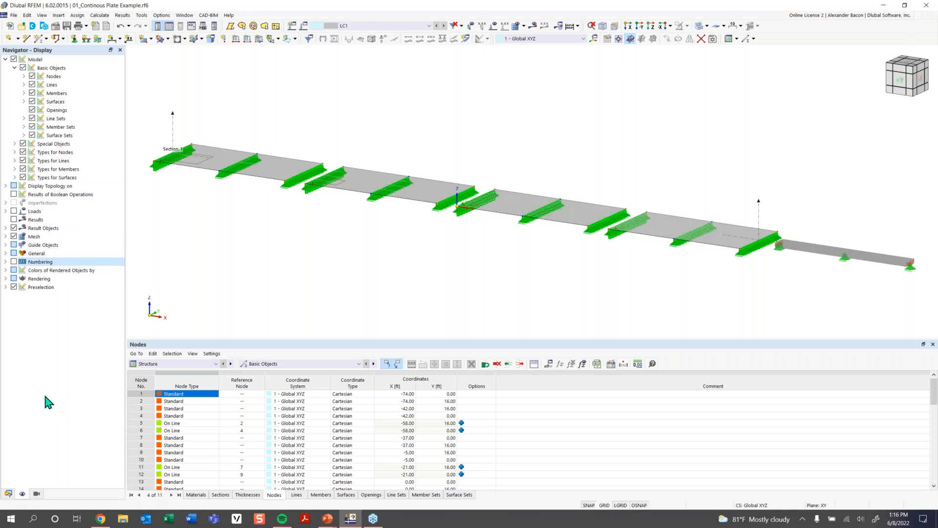
- Activate visibility mode in the Views navigator and show only surfaces of material Concrete f'c = 4000 psi
click(37, 494)
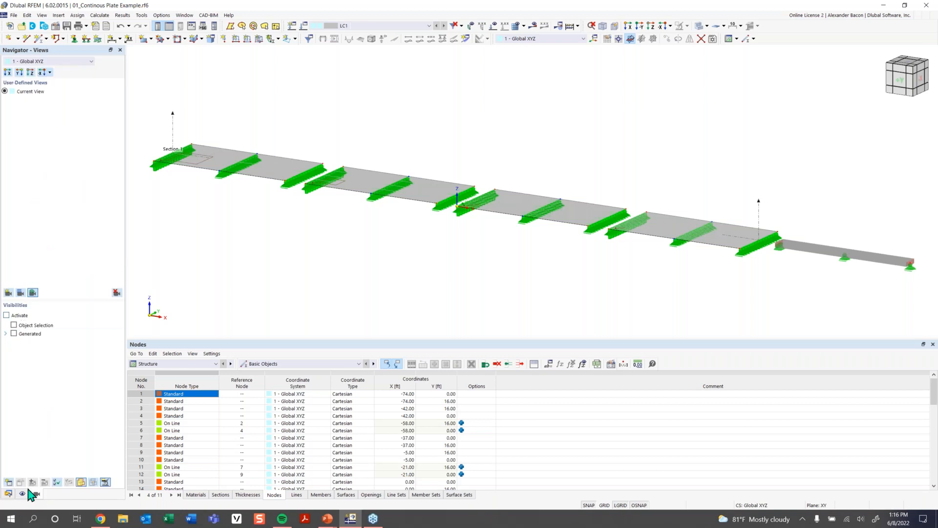
click(7, 315)
scroll(550, 251, down, 2)
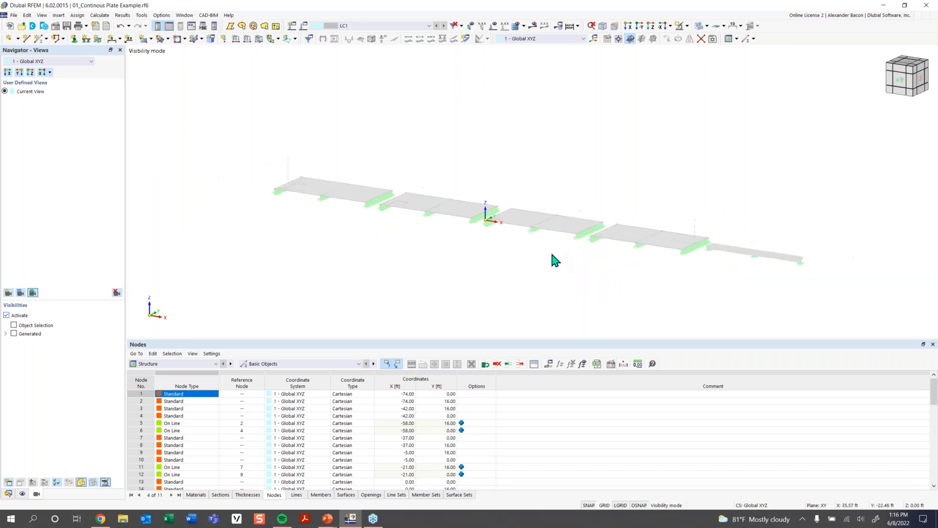
click(5, 333)
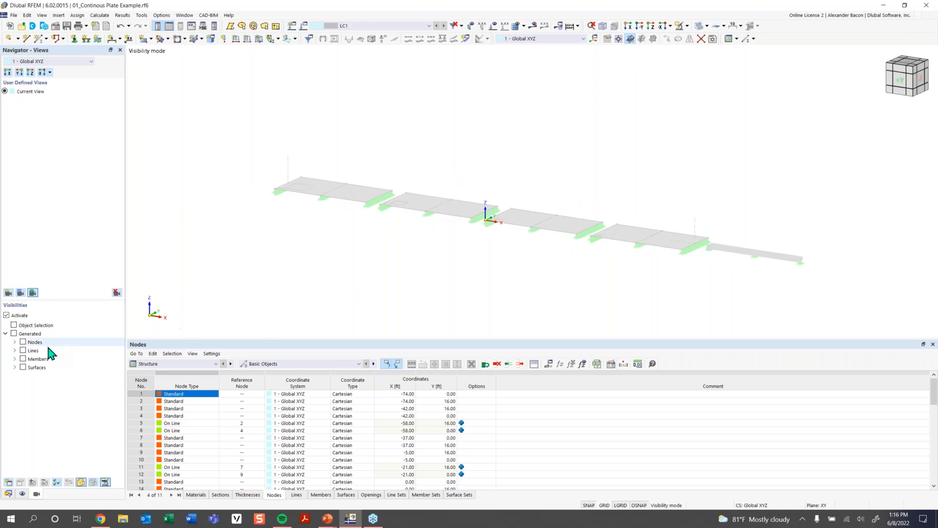
click(15, 367)
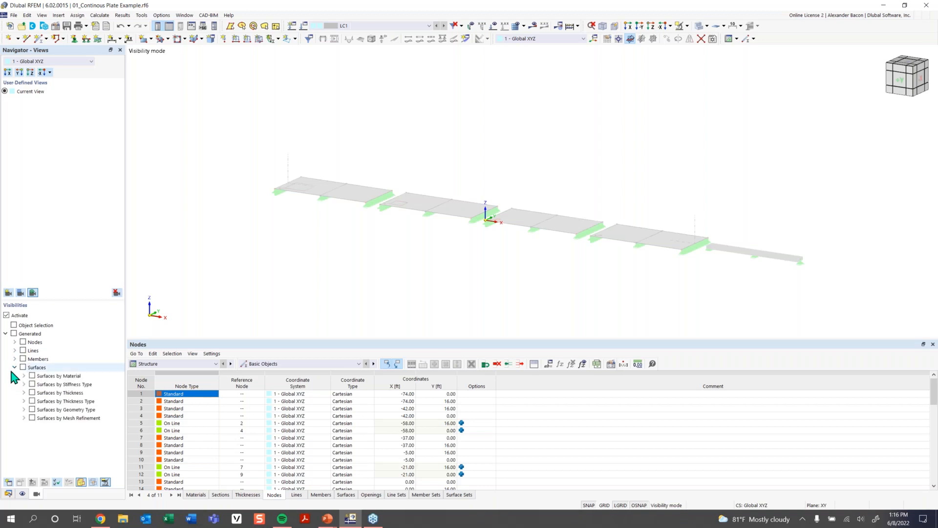
click(24, 375)
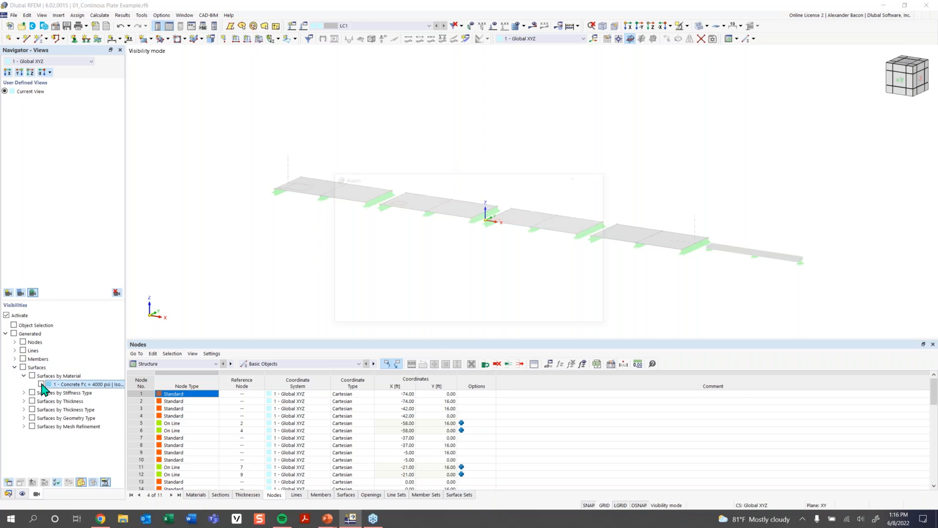
click(41, 384)
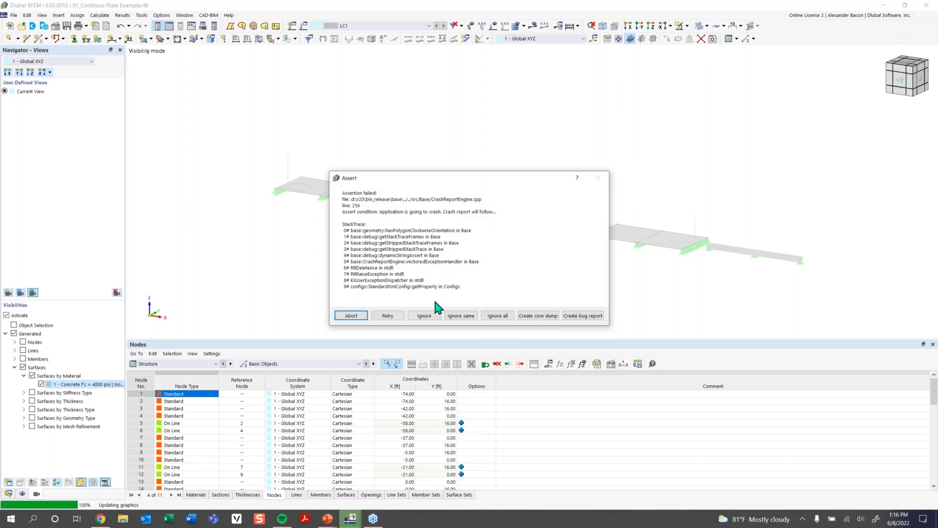
click(496, 316)
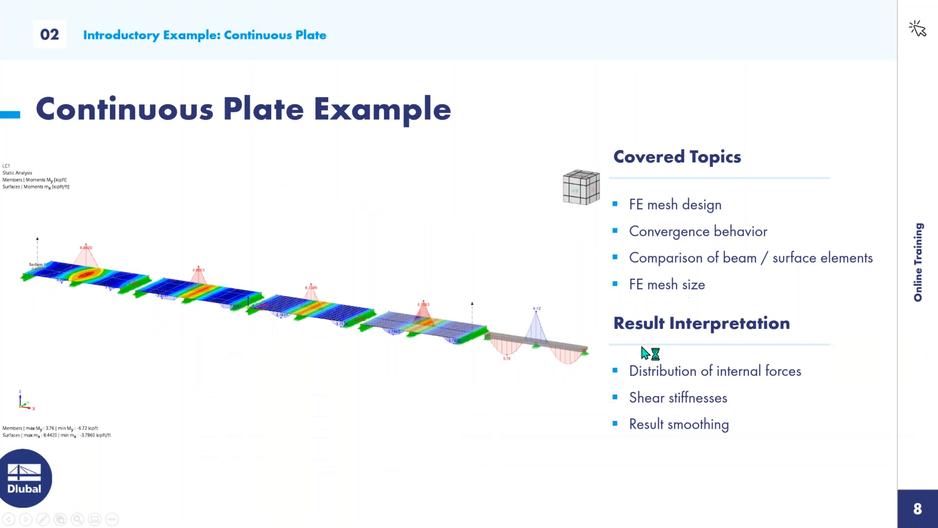
key(super)
key(super)
key(super)
key(super)
key(super)
key(super)
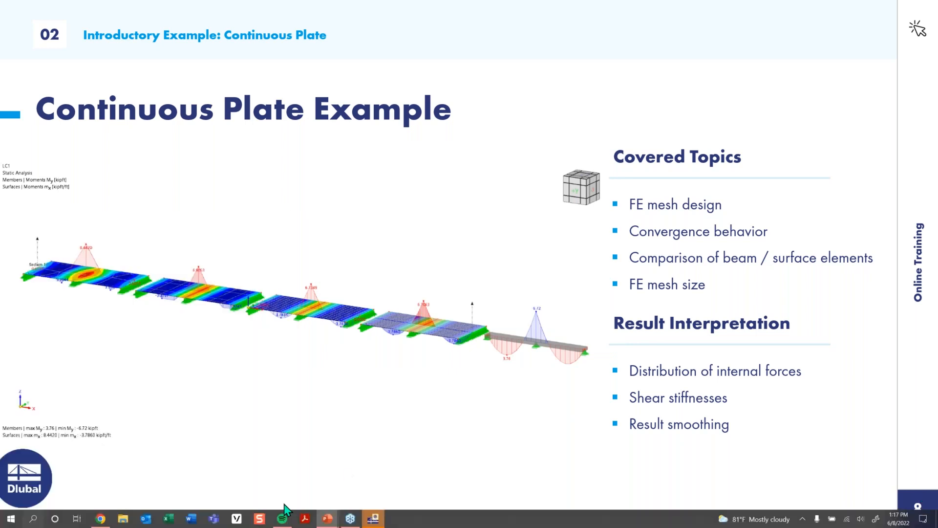
key(super)
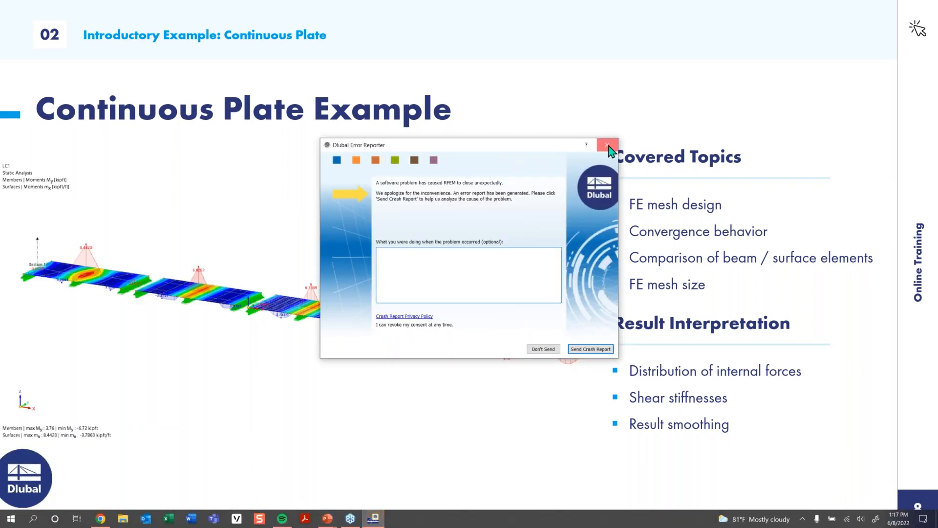
- Close the error reporter and relaunch Dlubal RFEM 6.02 from the desktop
click(607, 145)
key(super)
key(super)
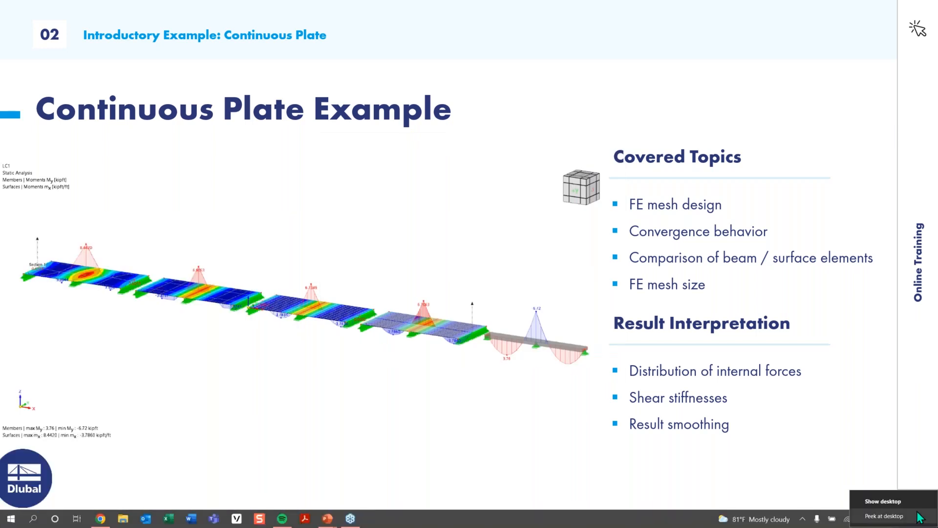
click(920, 517)
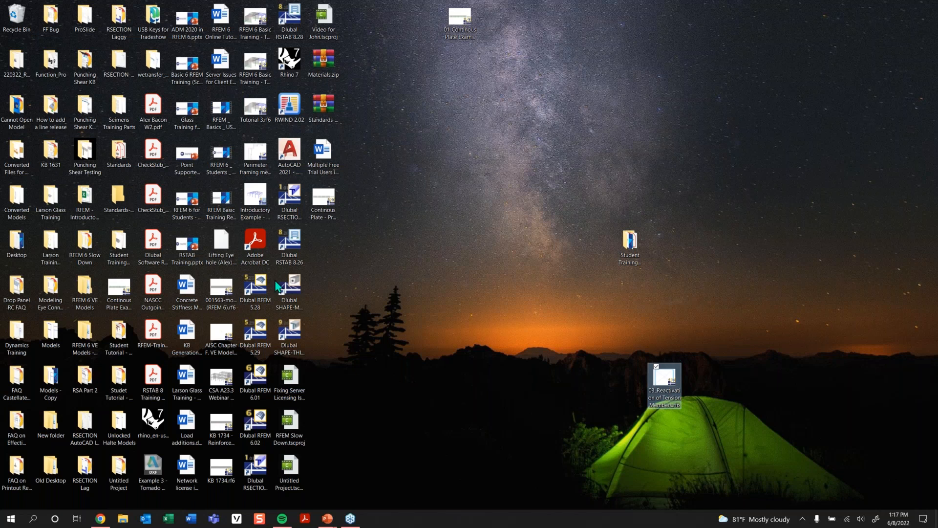
double_click(267, 426)
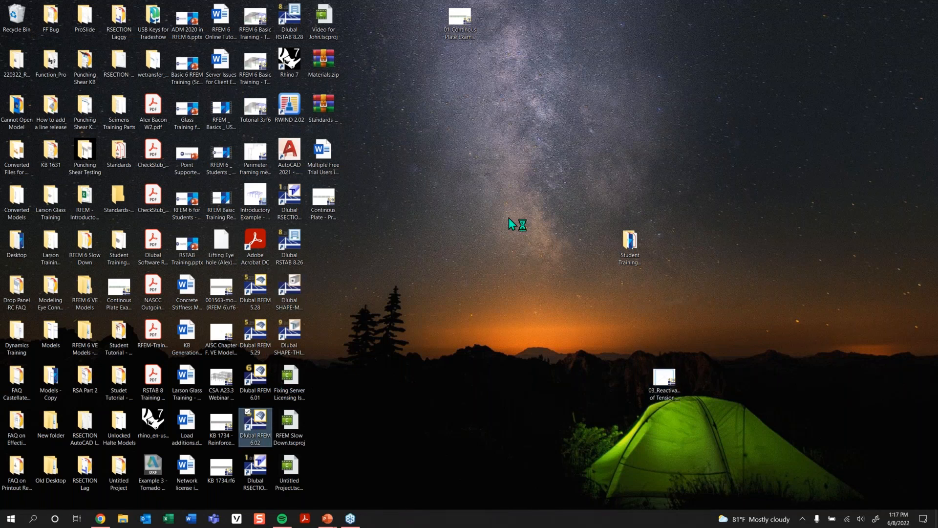
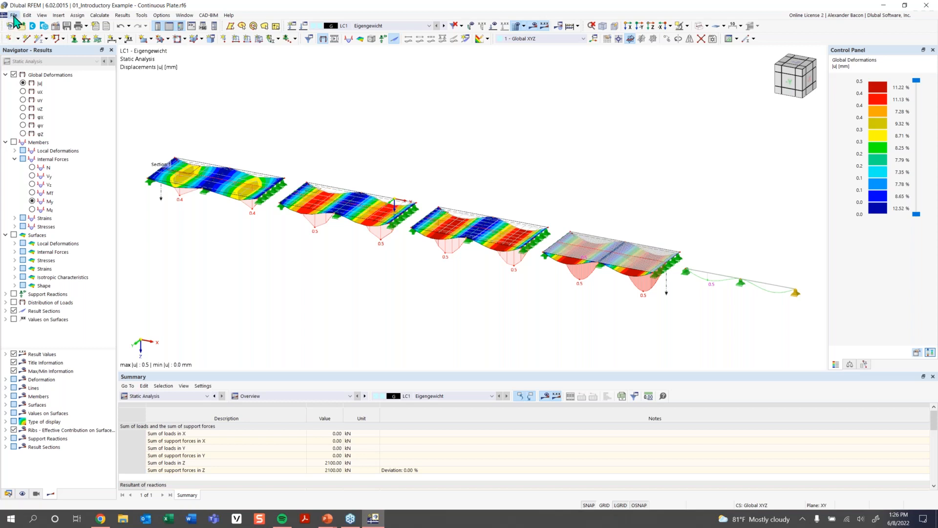
- Create a new model named Continous Plate Example
click(14, 15)
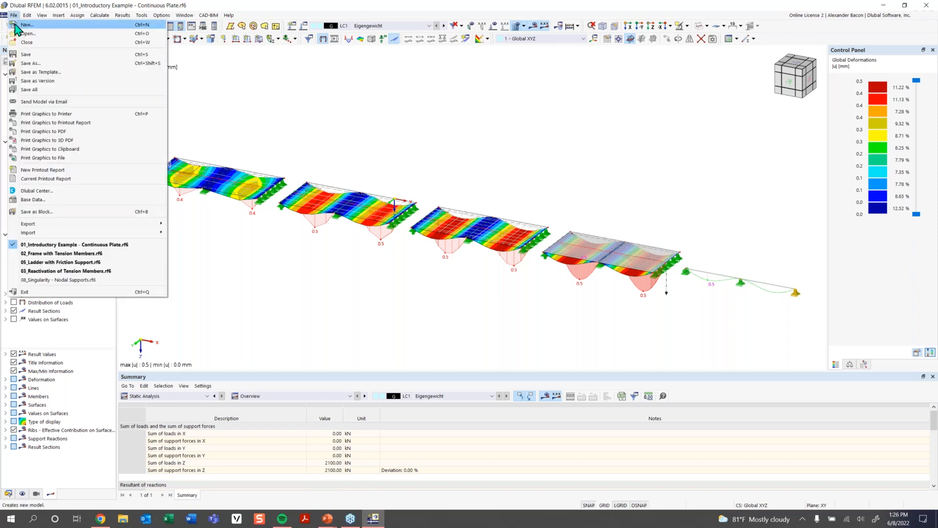
click(14, 26)
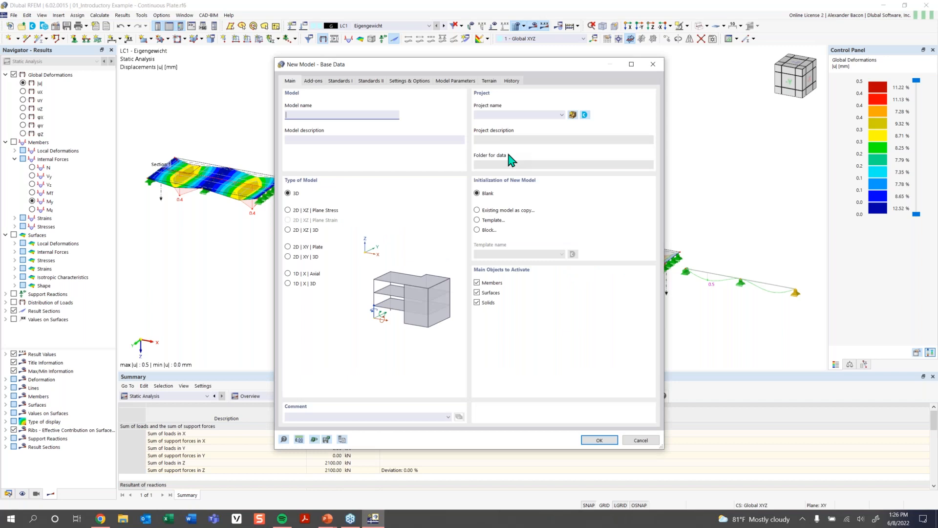
drag(474, 65, 455, 53)
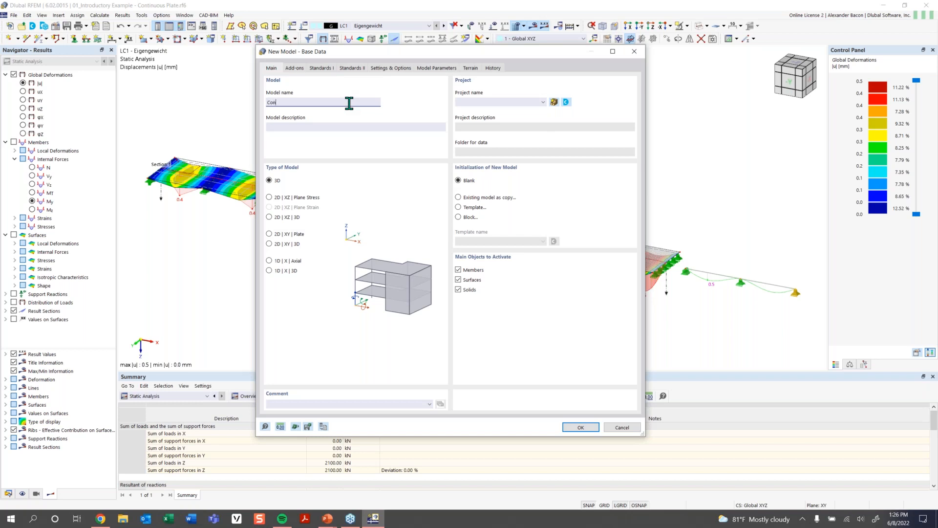
text(inous Plate Example)
key(Tab)
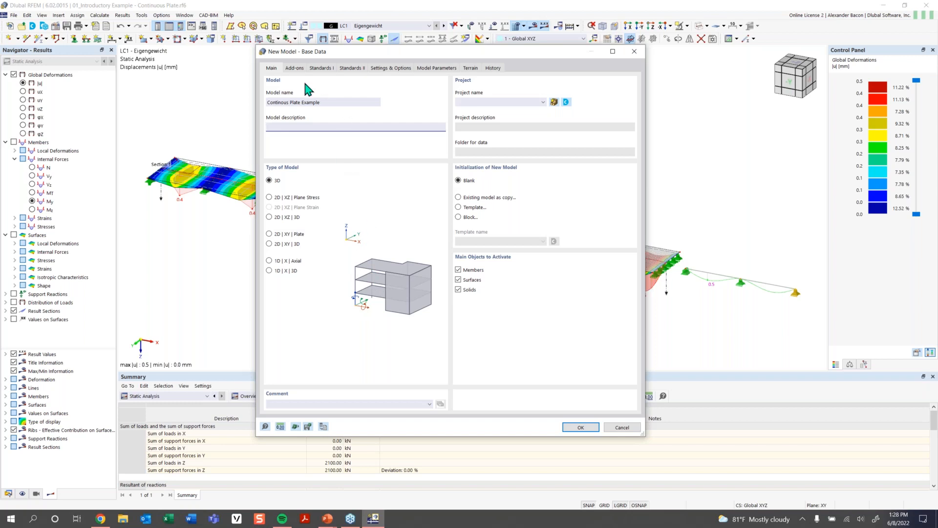
- Disable the combination wizard and classification and the load wizards add-ons for the new model
click(295, 69)
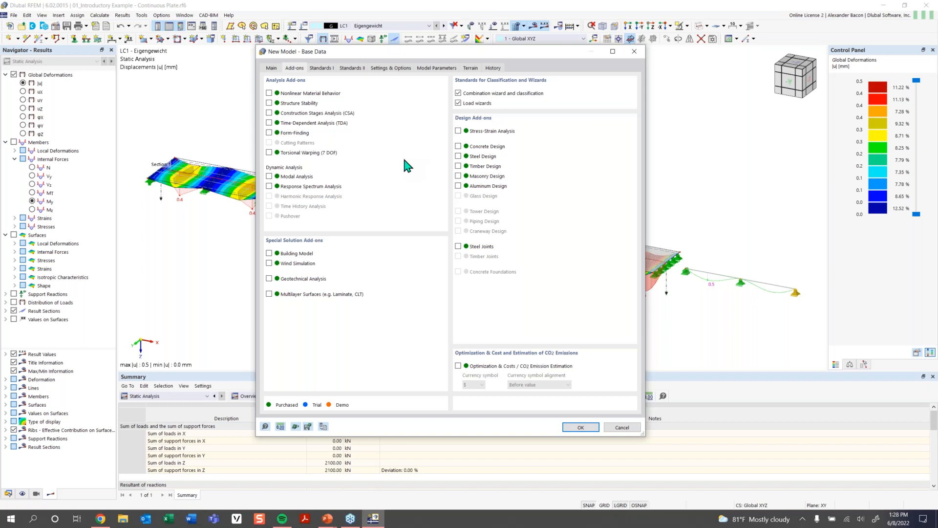
click(484, 94)
click(483, 105)
- Review the Standards I and Standards II tabs of the new model's base data and create the model
click(321, 68)
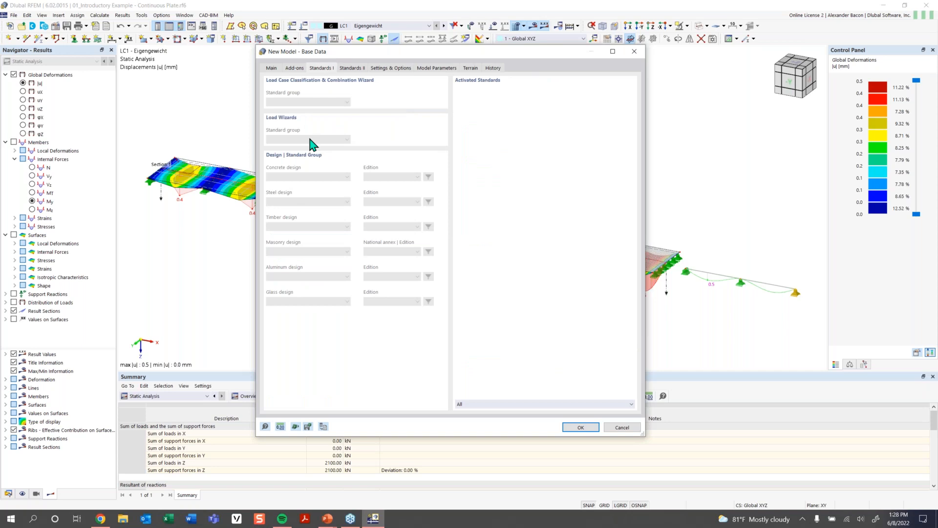
click(296, 68)
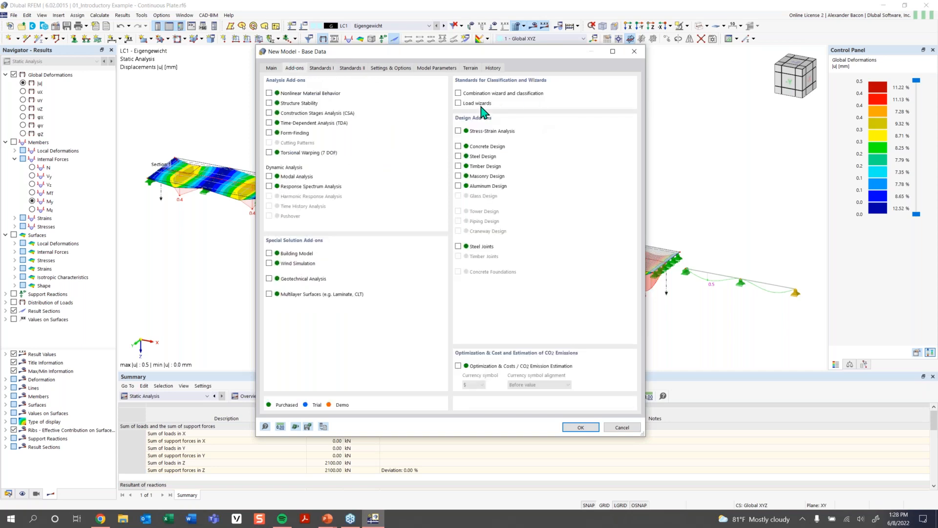
click(322, 68)
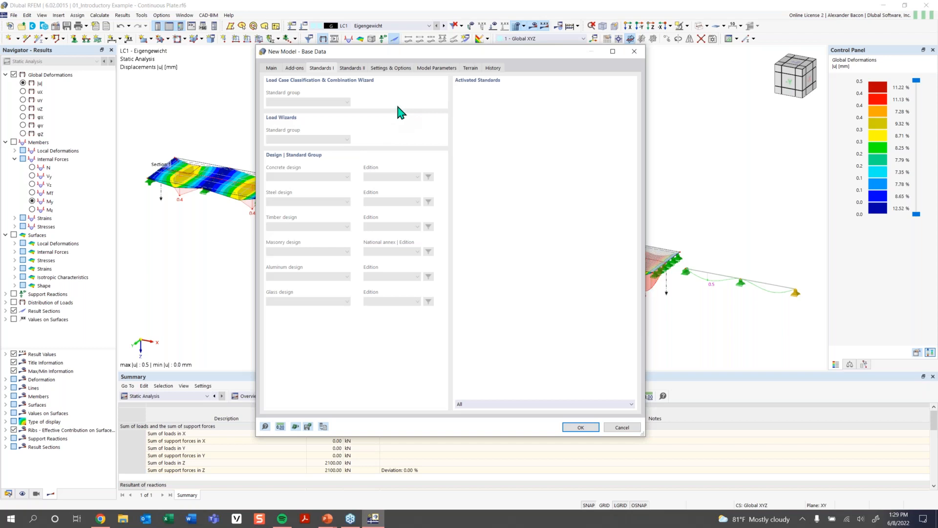
click(352, 69)
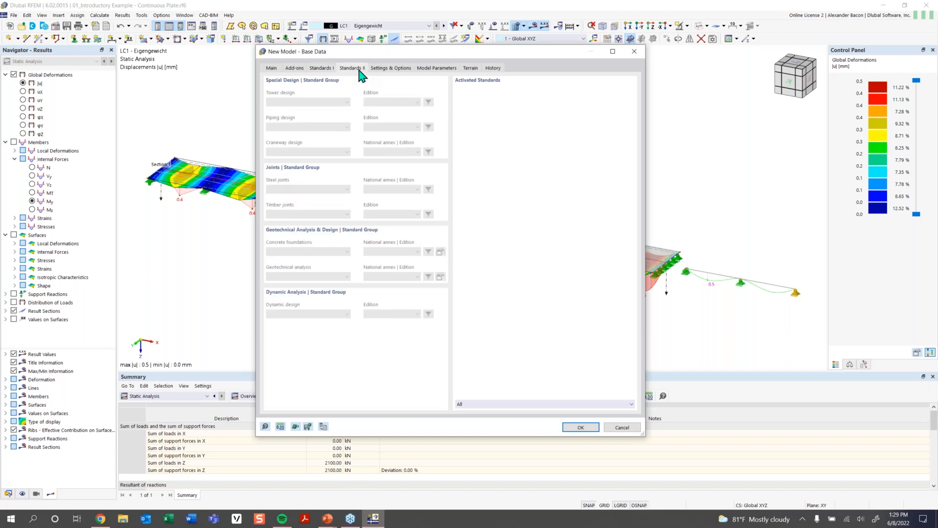
click(394, 76)
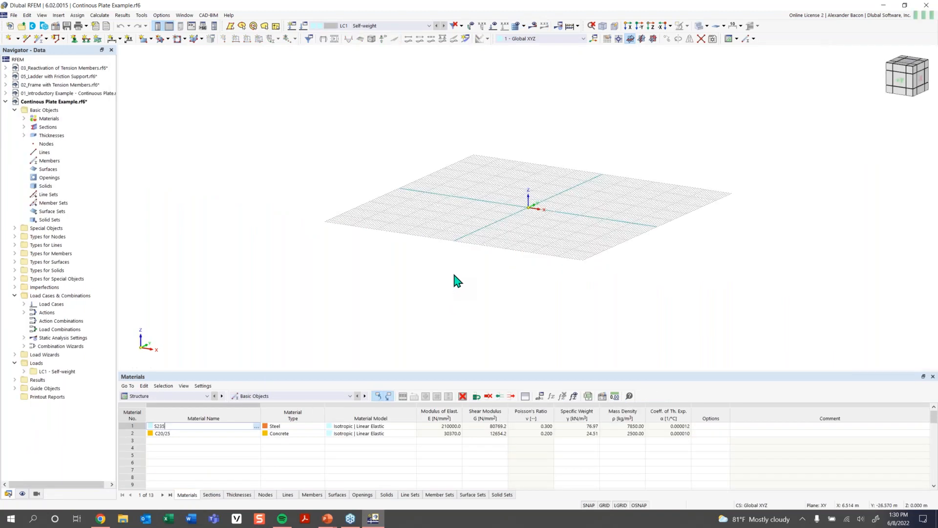
- Delete the default materials S235 and C20/25 from the model
double_click(49, 118)
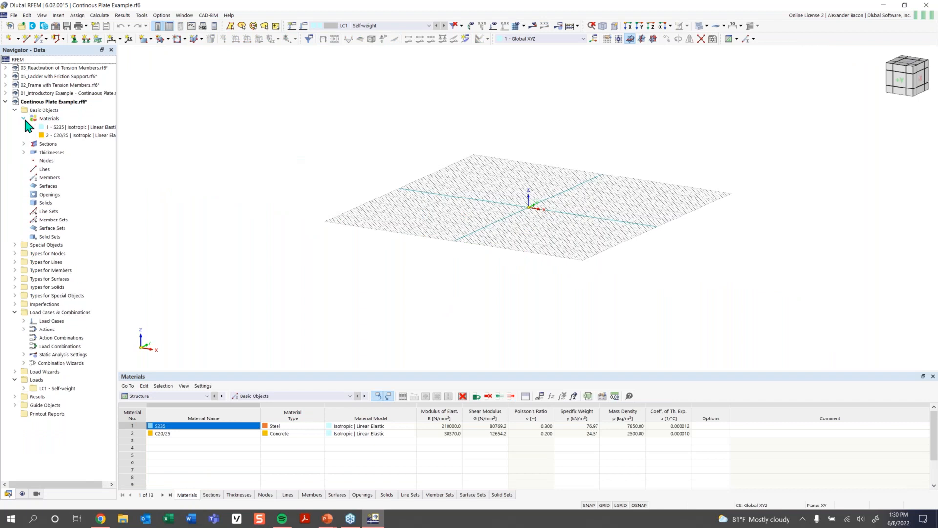
click(55, 128)
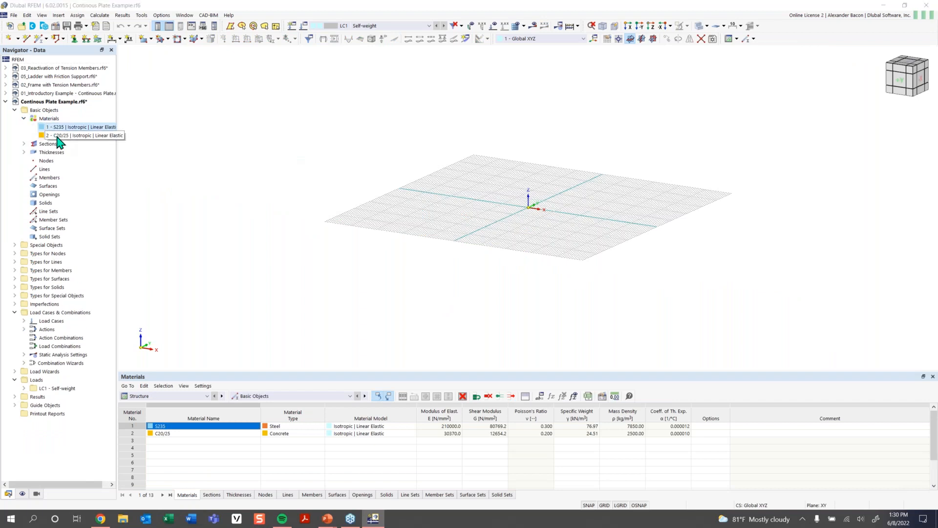
key(Delete)
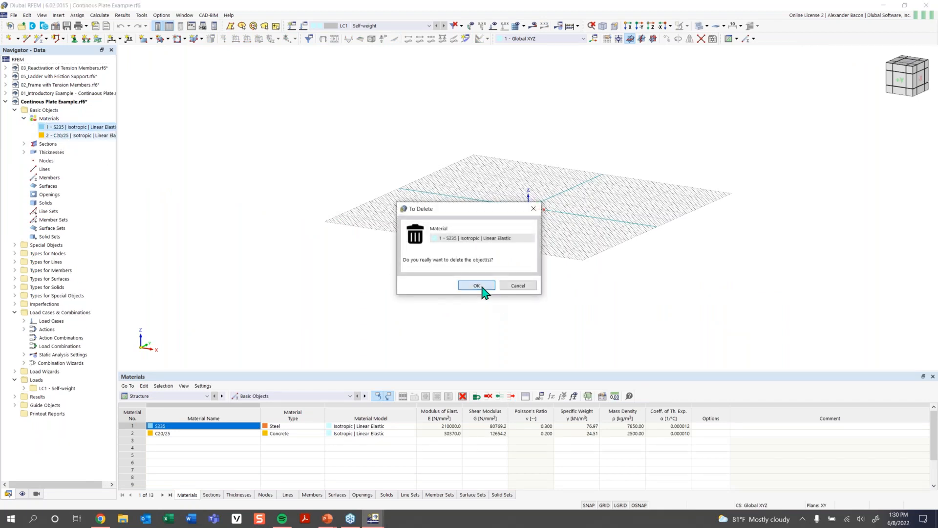
click(478, 286)
click(72, 128)
key(Delete)
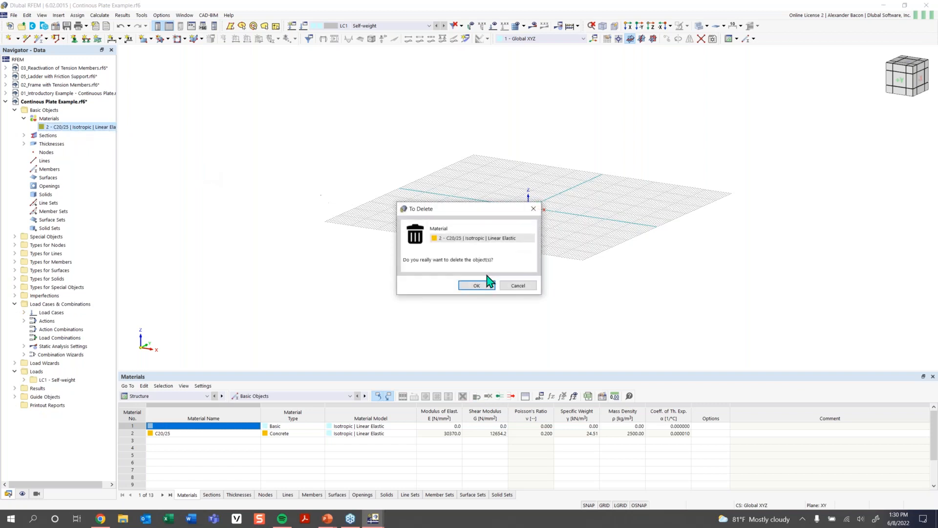
click(470, 286)
- Delete both default sections from the model
click(24, 127)
click(64, 135)
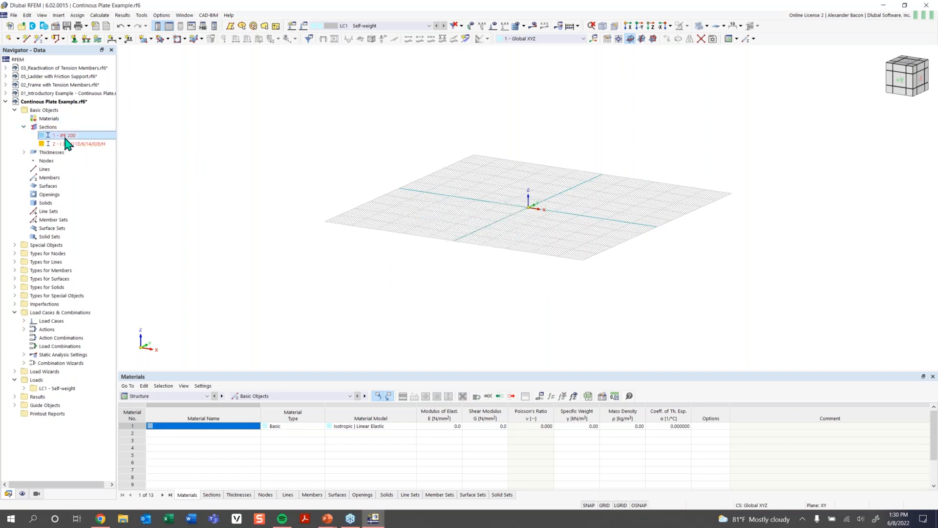
key(Delete)
click(486, 286)
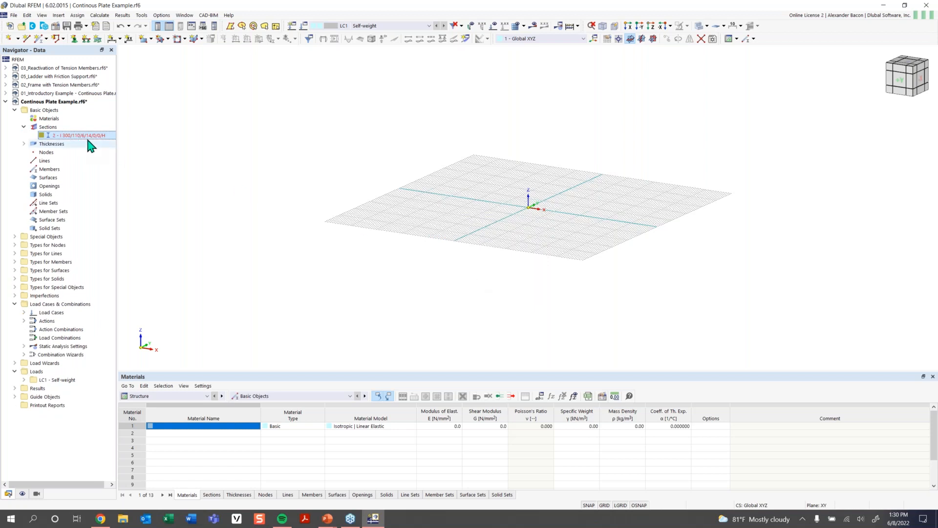
key(Delete)
click(477, 286)
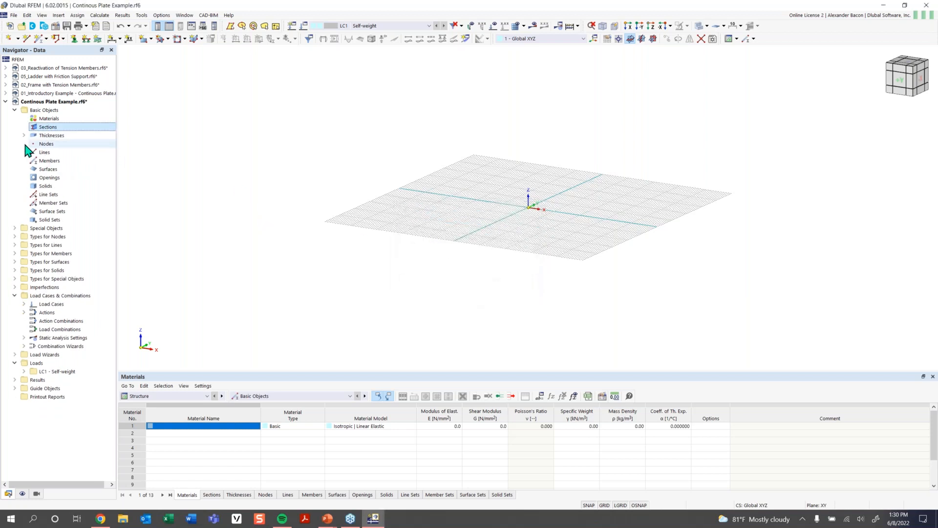
- Delete both default thicknesses from the model
click(23, 135)
click(74, 144)
key(Delete)
click(477, 285)
key(Delete)
click(478, 286)
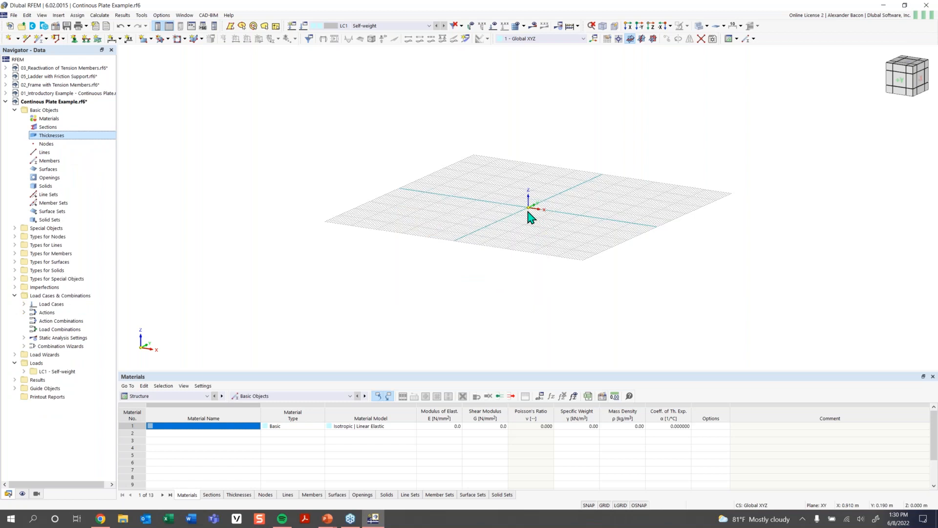
- Switch to the top view and load the Imperial units template from the work plane and grid settings
ctrl+middle_drag(534, 203, 505, 241)
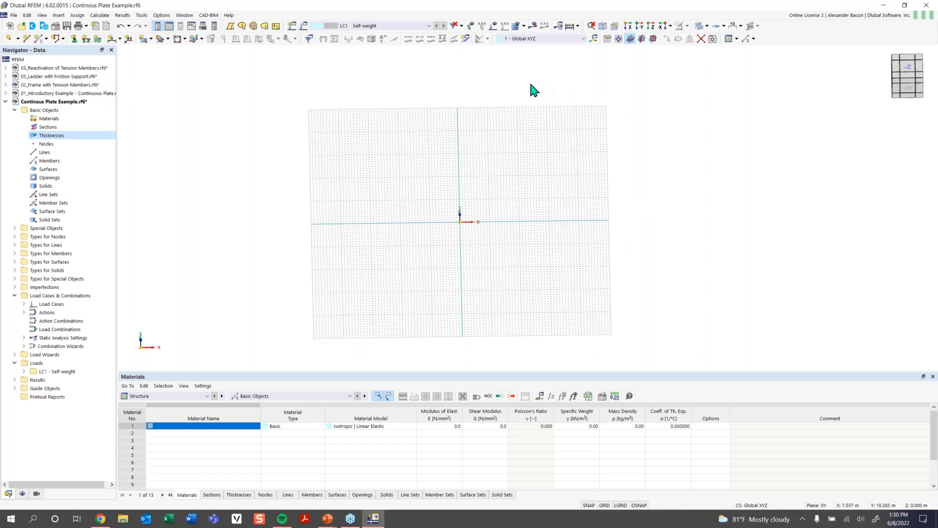
click(650, 26)
ctrl+middle_drag(621, 68, 560, 139)
click(679, 27)
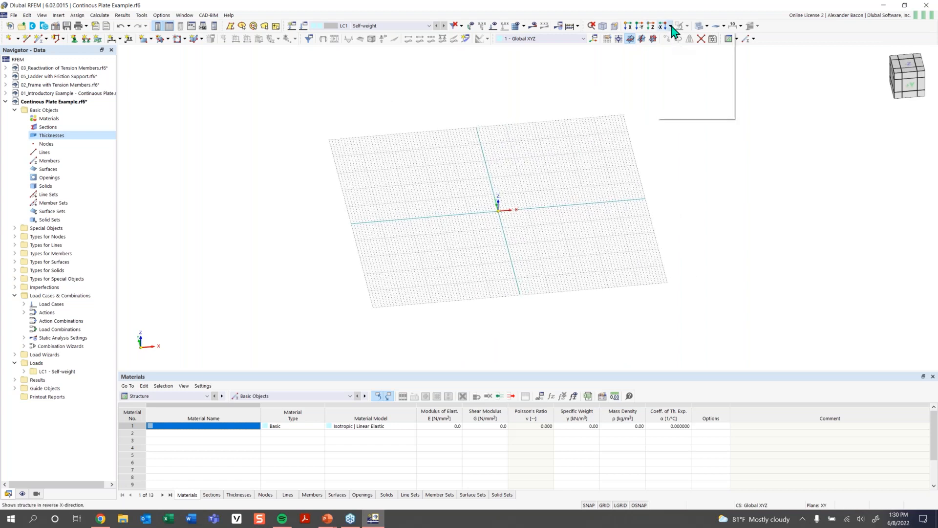
click(676, 51)
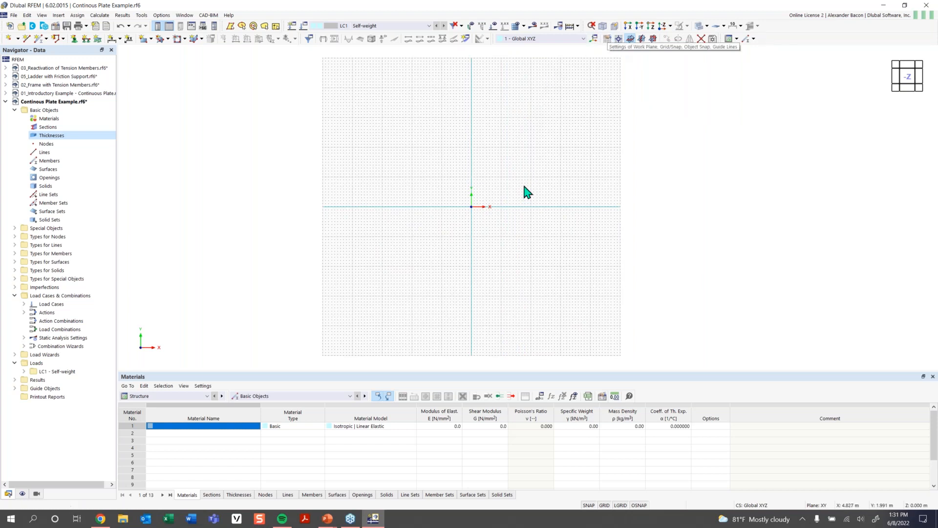
click(608, 40)
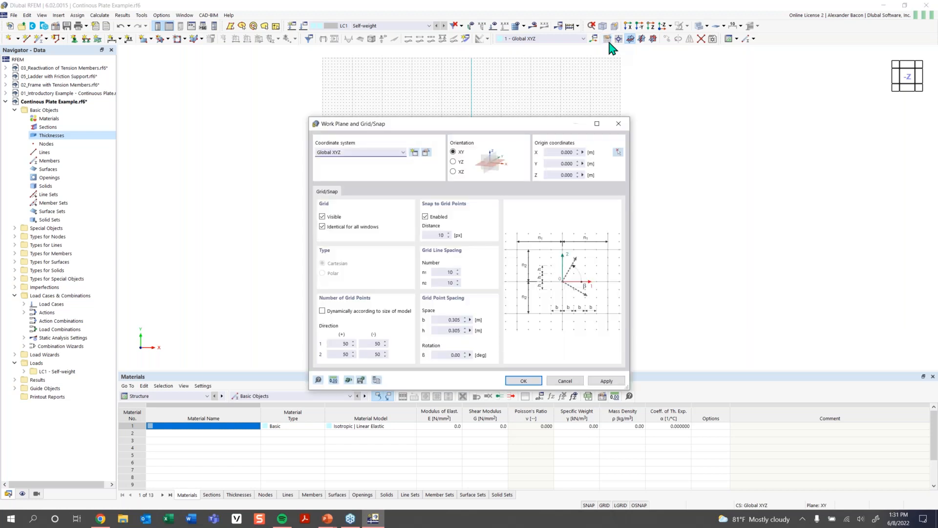
drag(442, 126, 409, 95)
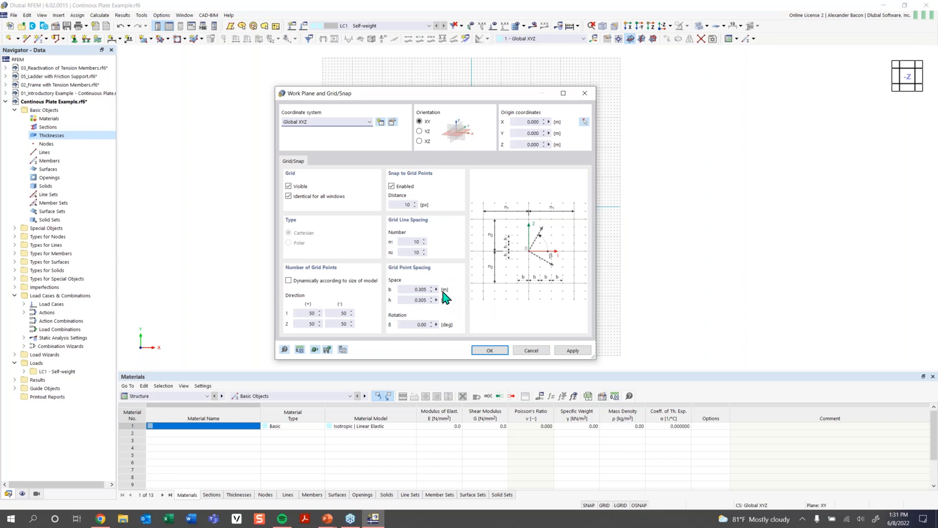
double_click(412, 288)
click(299, 350)
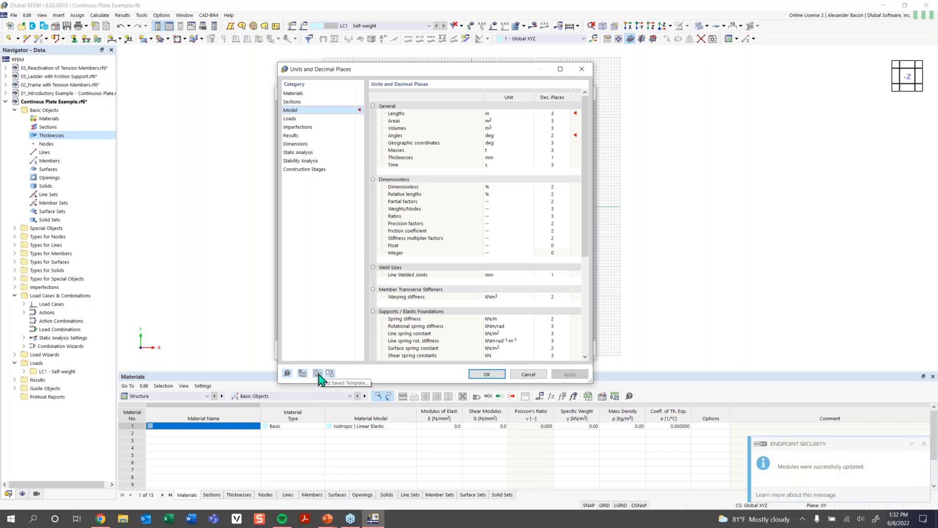
click(318, 373)
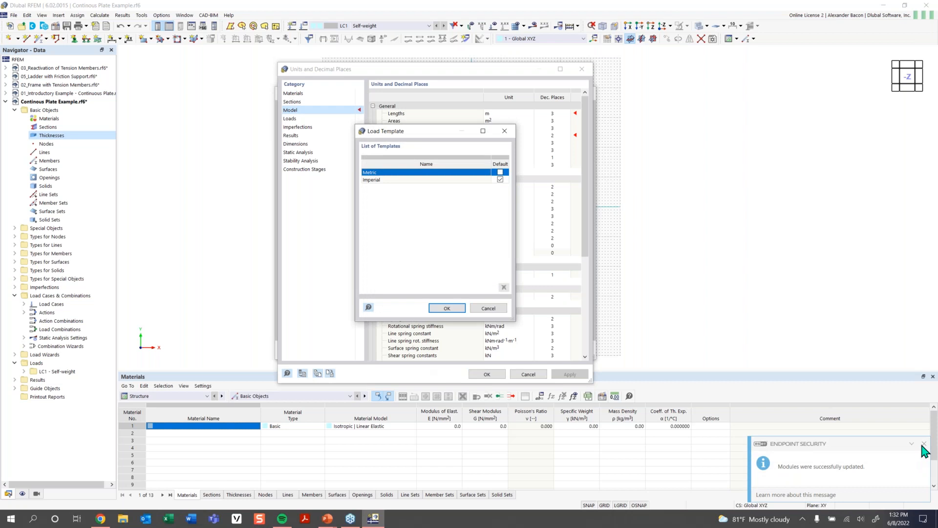
click(394, 180)
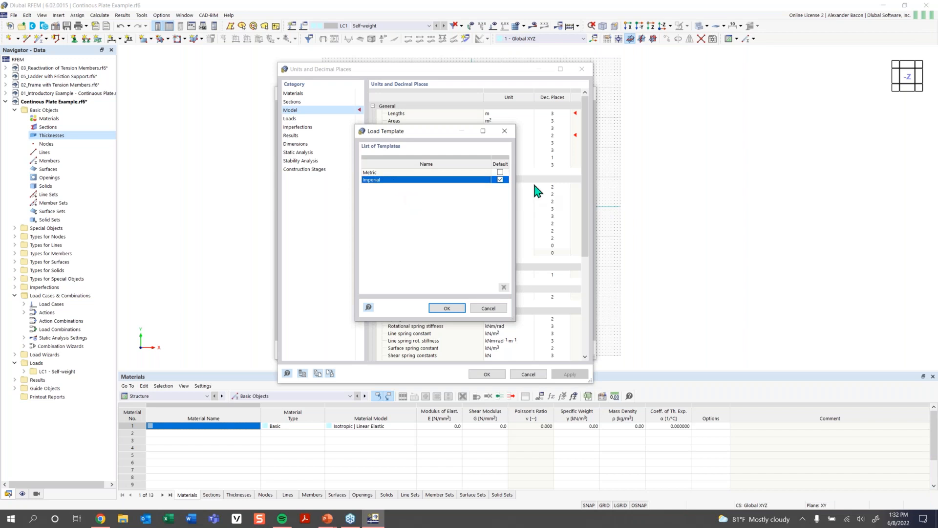
click(447, 308)
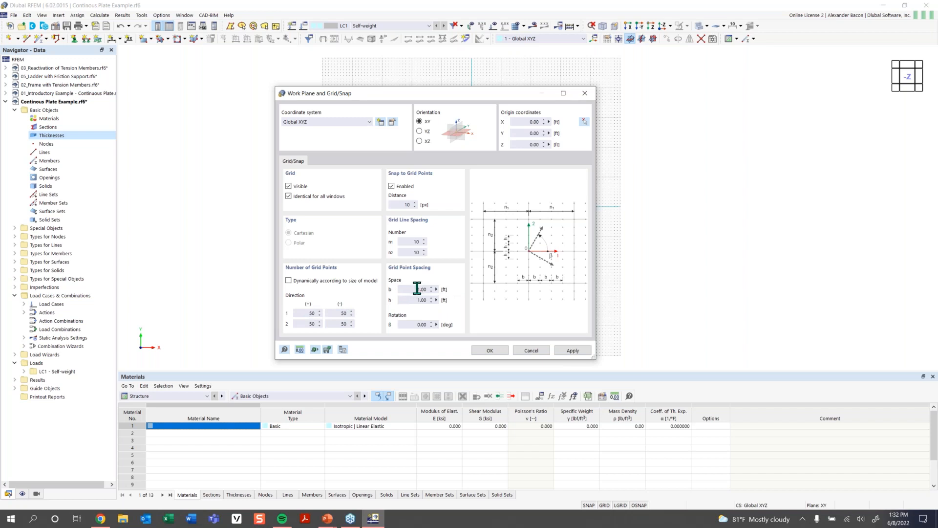
- Set the number of grid points to 100 in each direction of the work plane grid
click(311, 313)
double_click(315, 315)
text(1)
key(Tab)
double_click(342, 313)
click(305, 324)
double_click(305, 324)
text(100)
double_click(342, 323)
text(100)
click(489, 351)
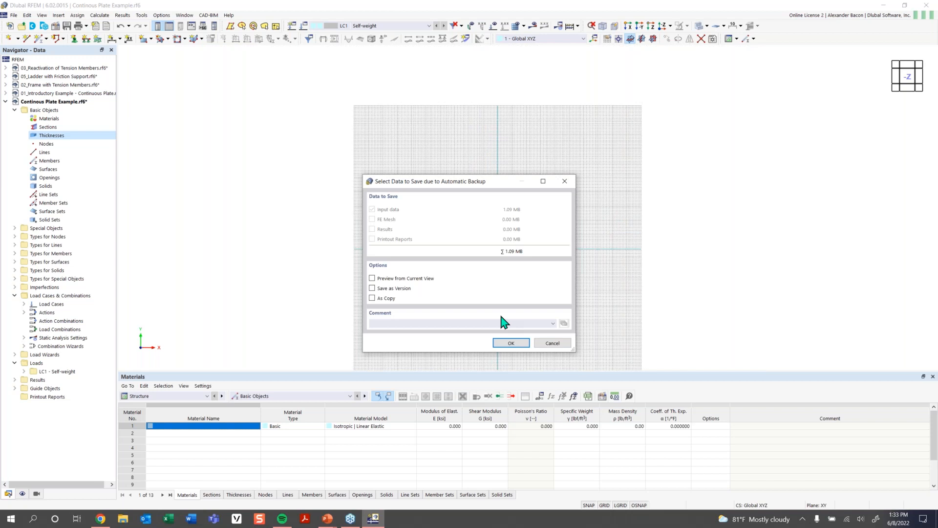
- Save the model as Continous Plate Example.rf6 when prompted for the automatic backup
click(509, 344)
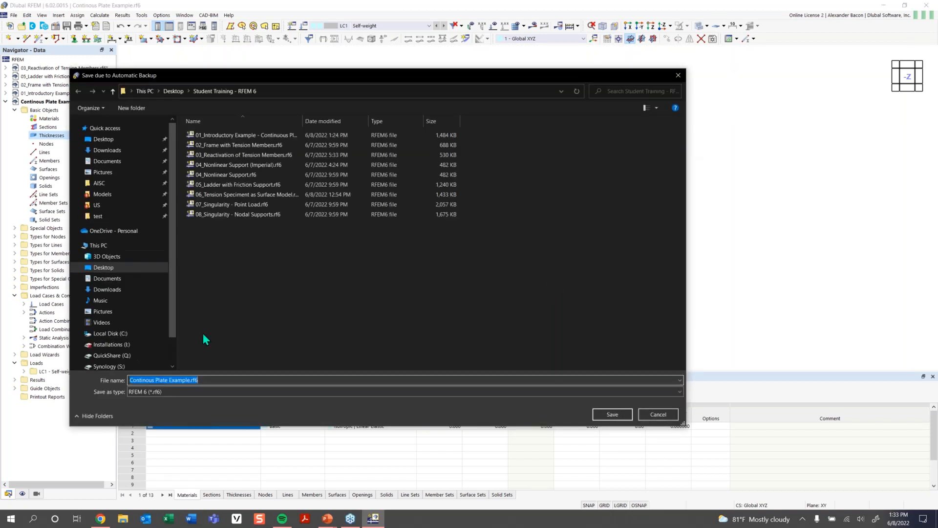
click(612, 414)
click(491, 260)
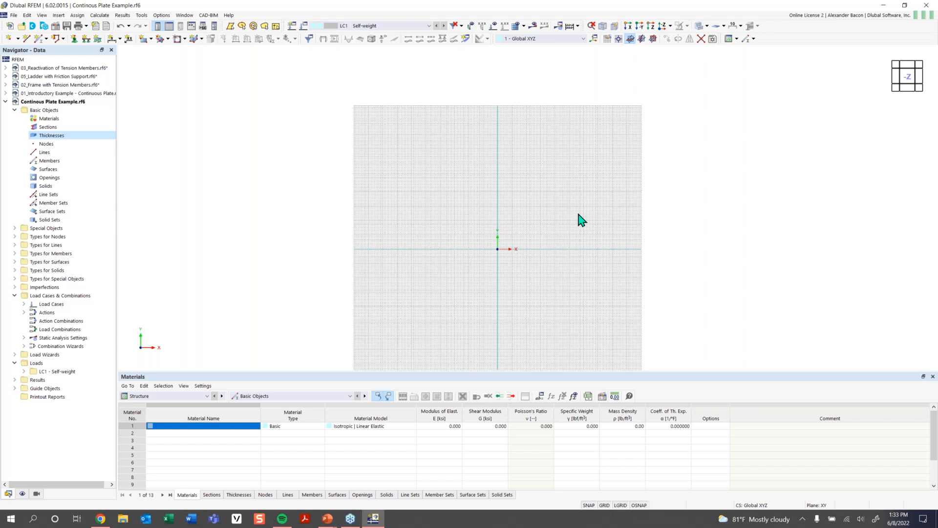
- Start a new rectangular surface and create a new uniform thickness of 12 in for it
scroll(530, 252, up, 2)
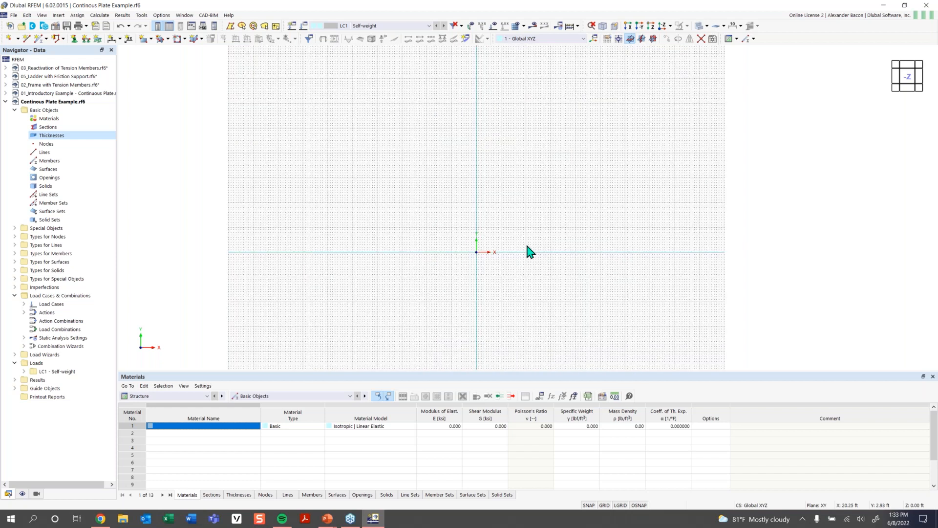
middle_drag(530, 251, 443, 289)
scroll(442, 289, up, 2)
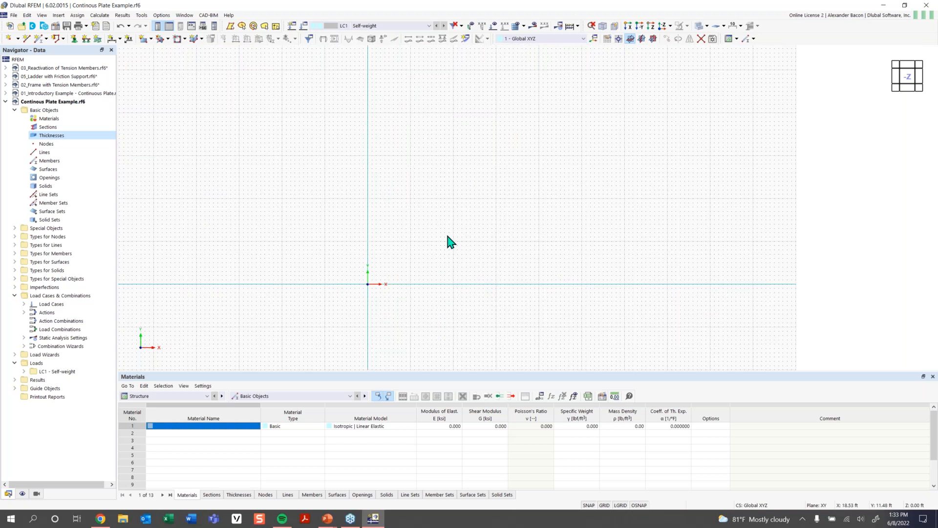
click(144, 39)
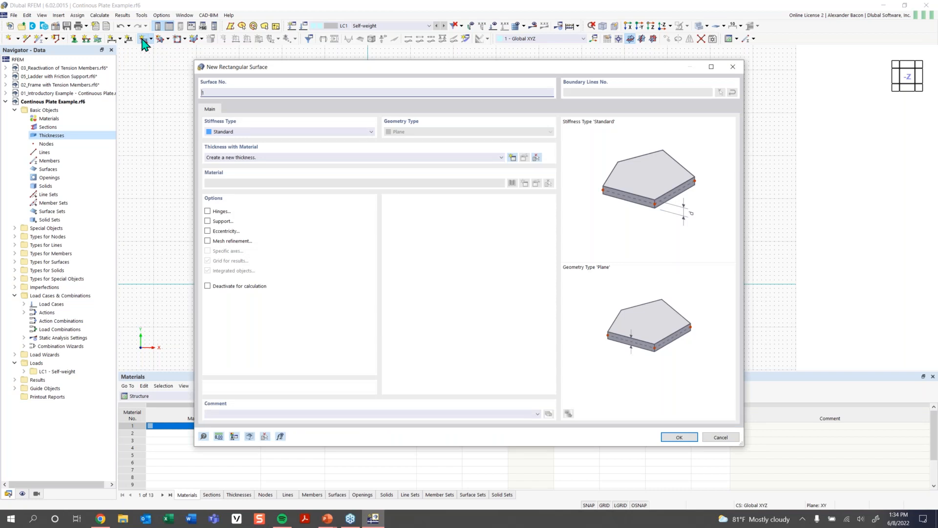
drag(348, 69, 313, 58)
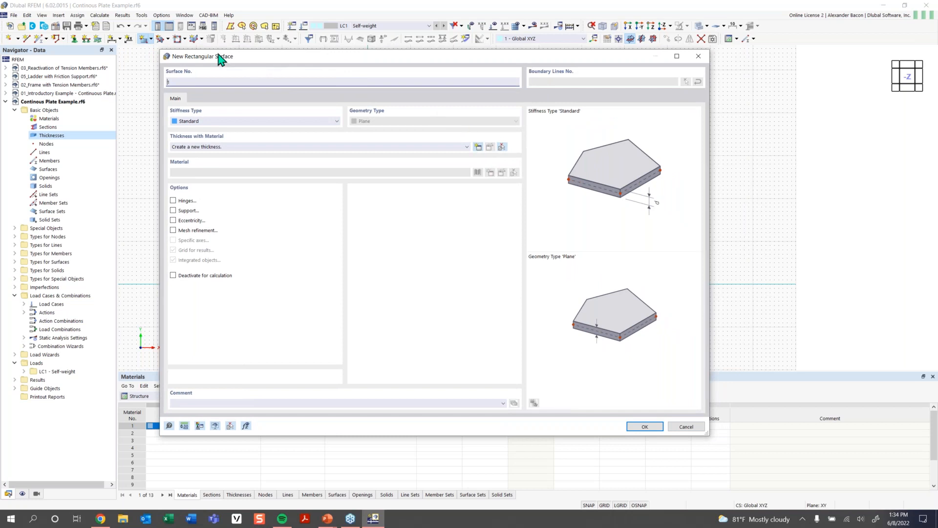
click(307, 148)
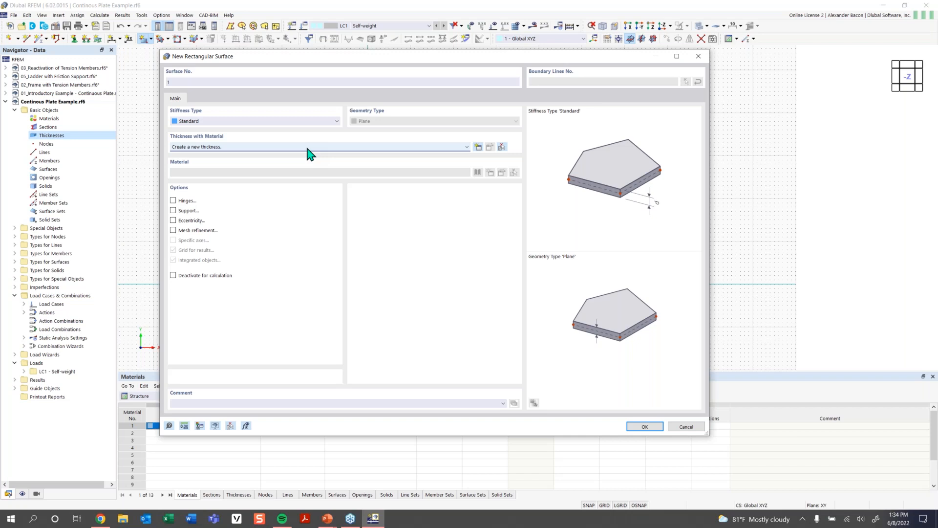
click(307, 149)
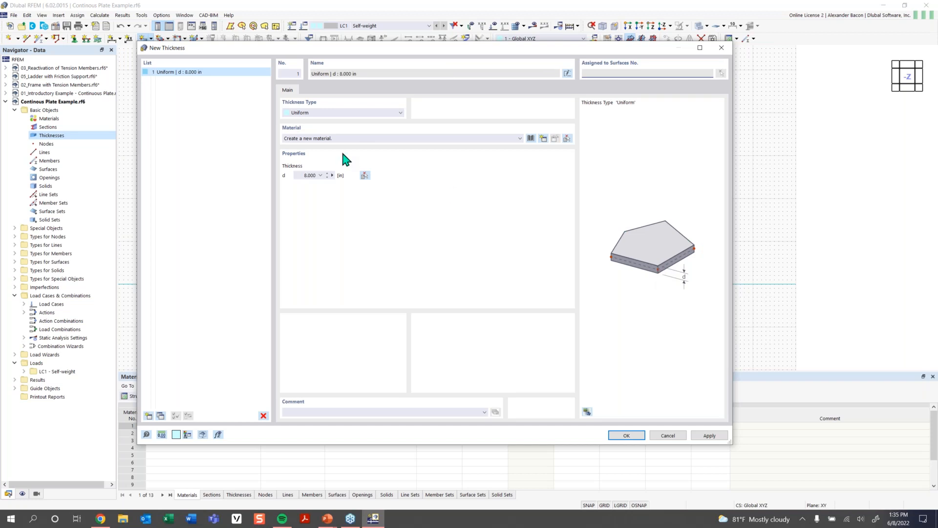
drag(295, 176, 338, 176)
text(12)
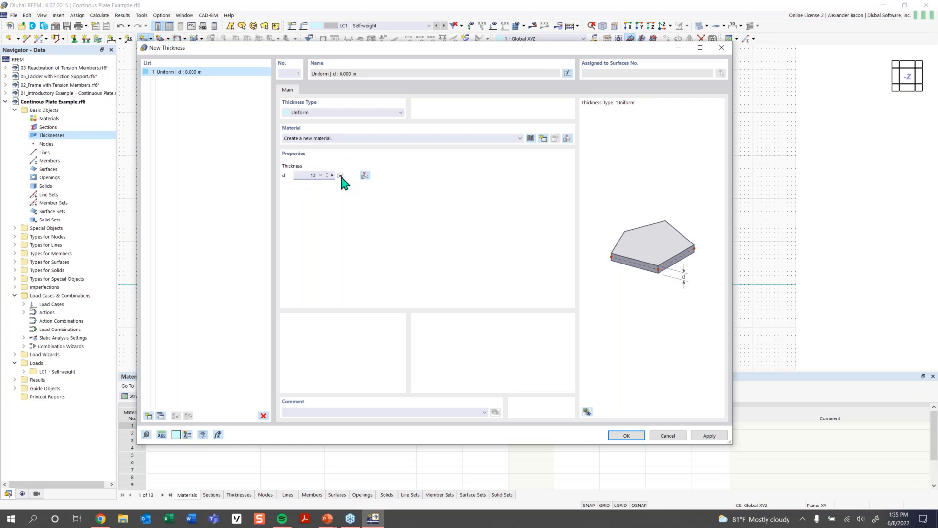
- Filter the material library to United States concrete and select Concrete f'c = 4000 psi from ACI 318-19
click(531, 140)
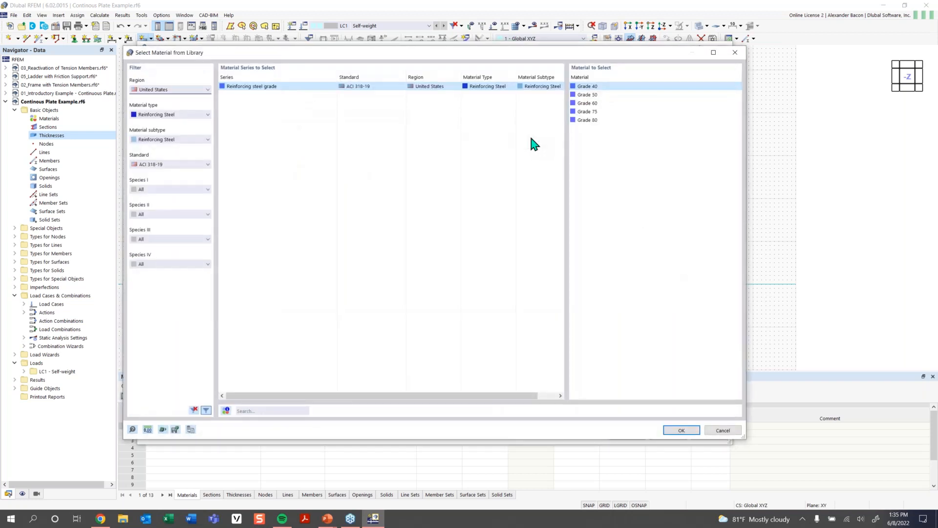
click(181, 94)
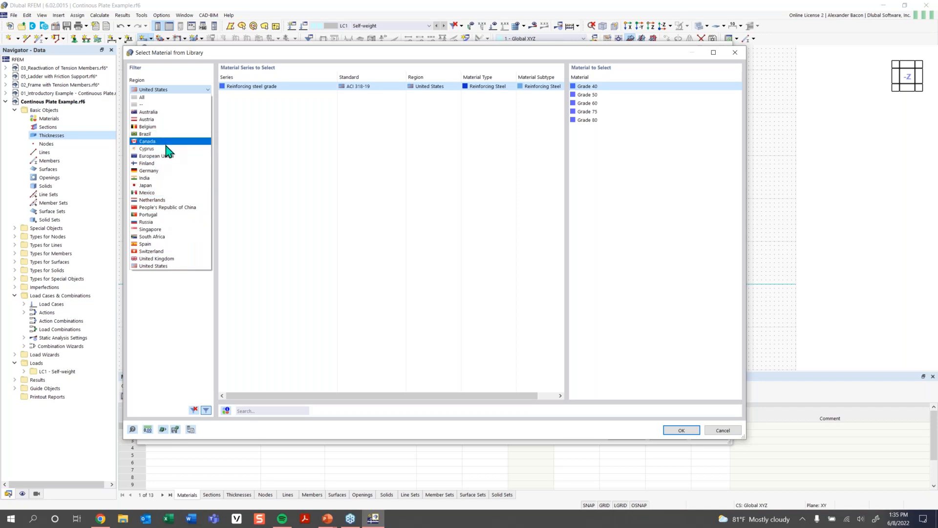
click(165, 267)
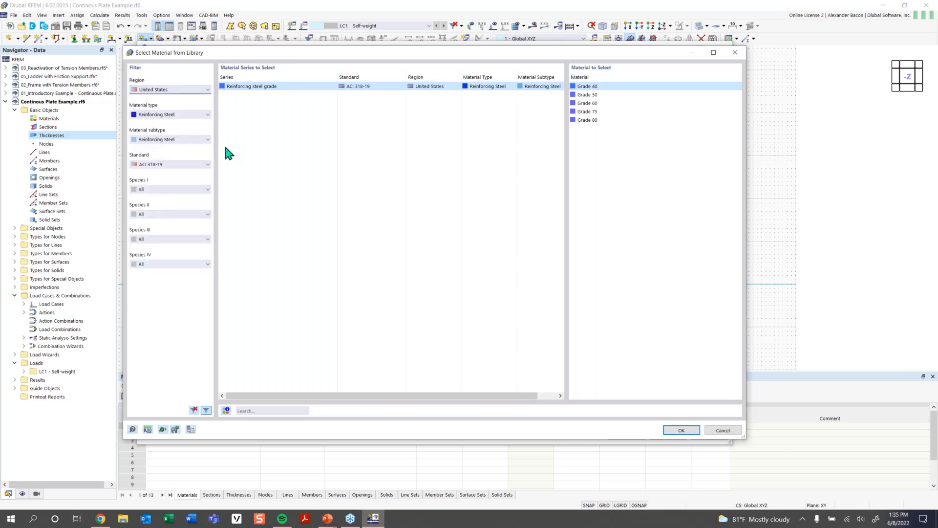
click(164, 117)
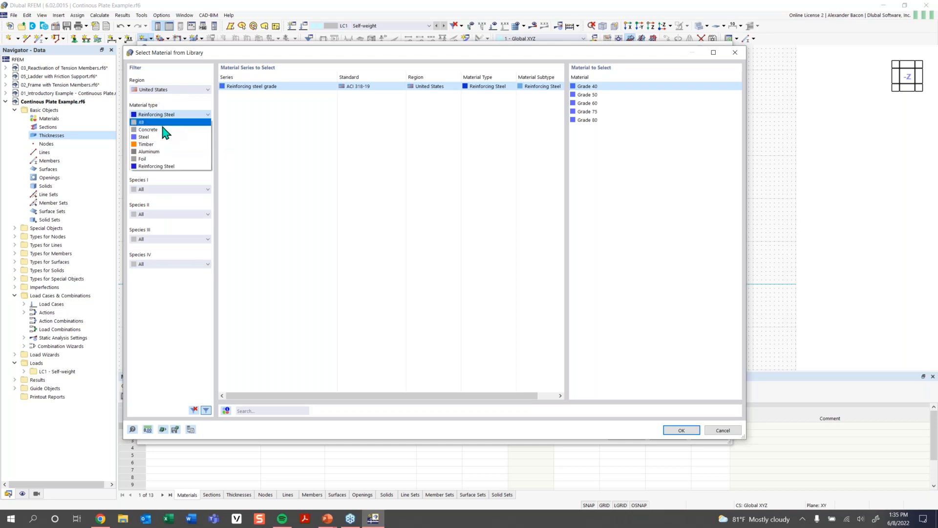
click(166, 136)
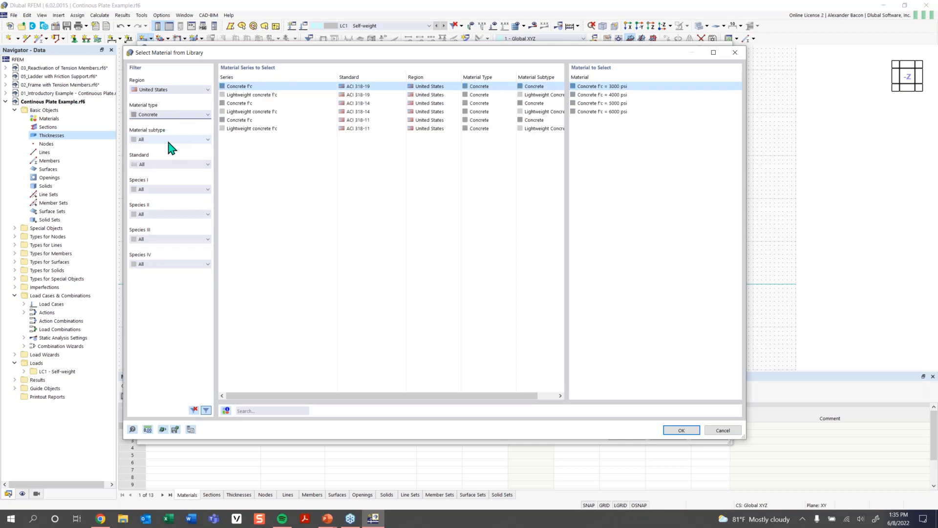
click(173, 116)
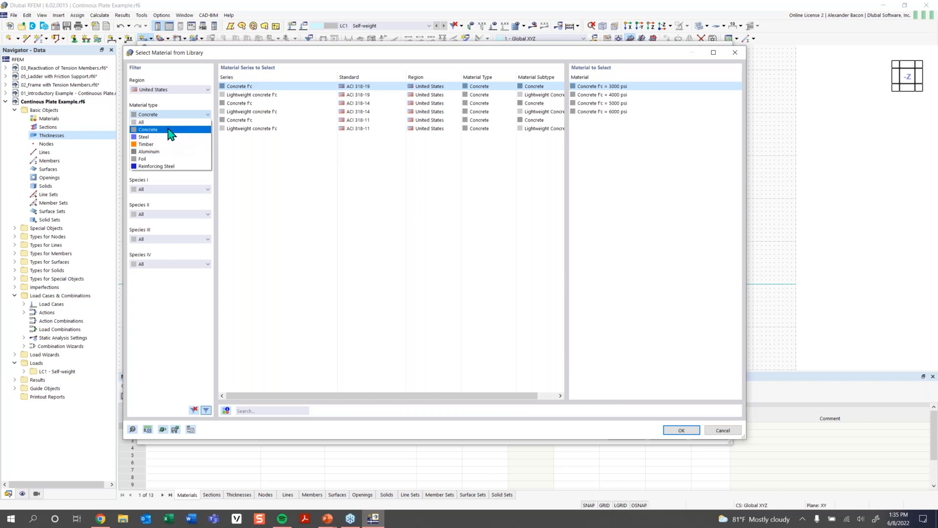
click(171, 130)
click(171, 139)
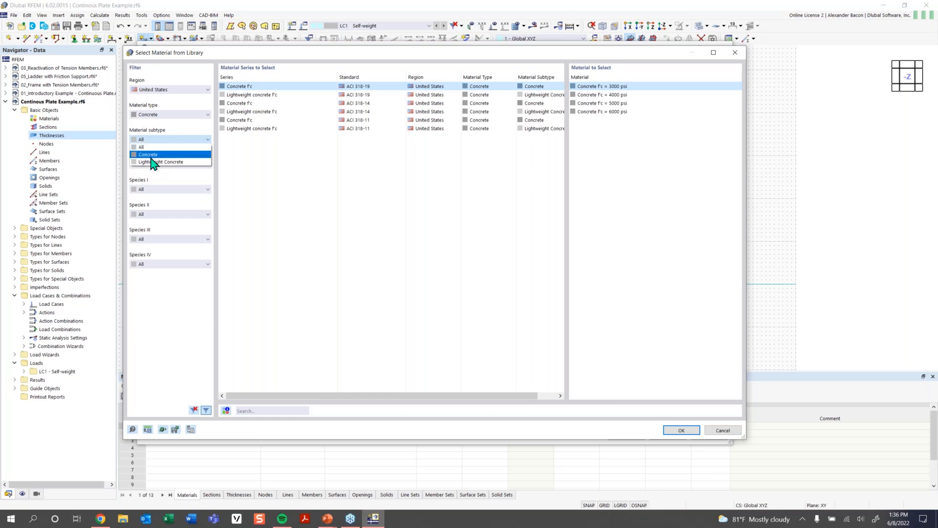
click(150, 155)
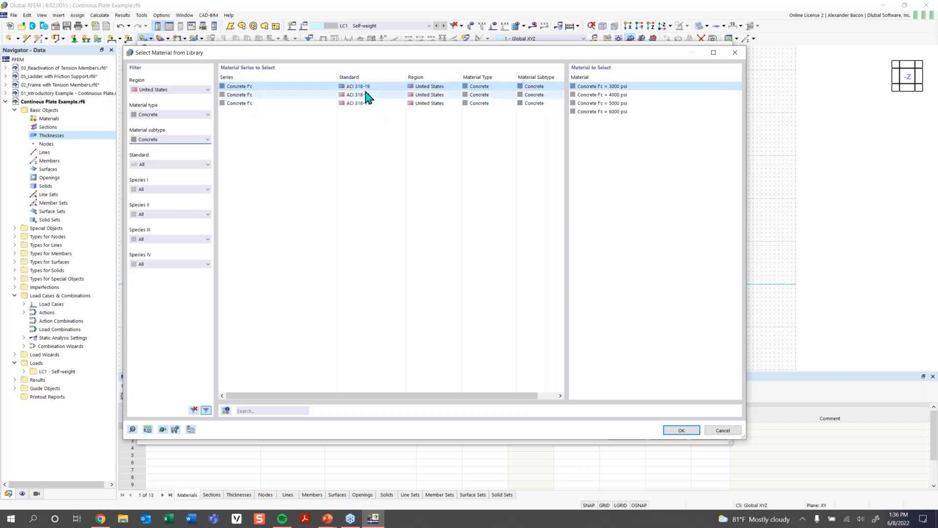
click(398, 84)
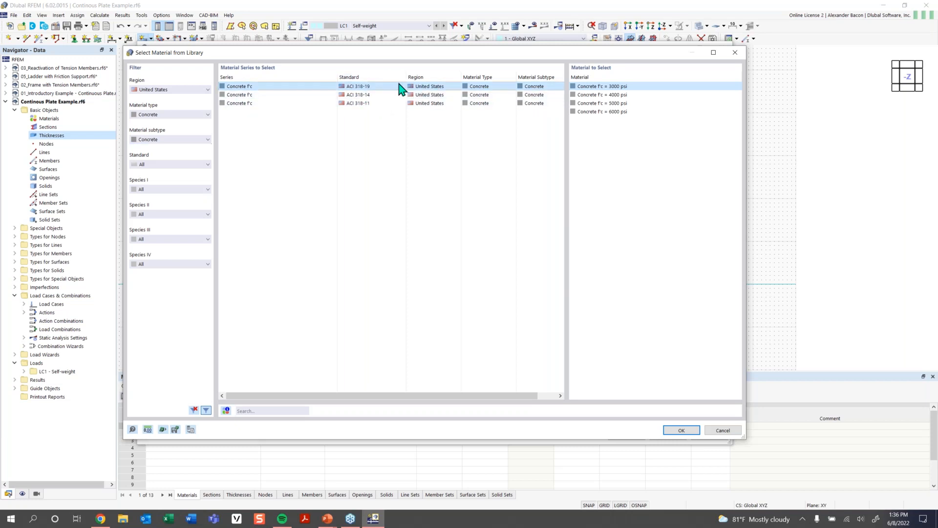
click(625, 95)
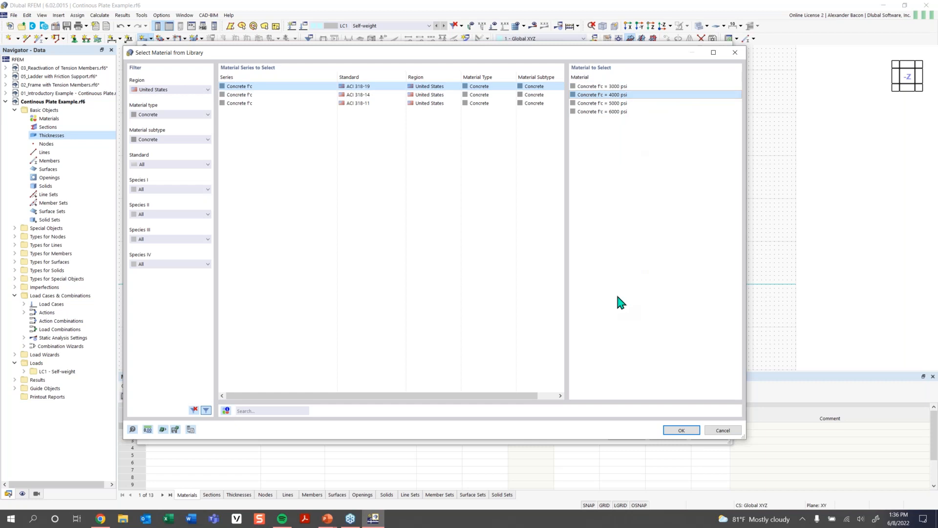
- Reset the library filters, search the library for Concrete, and import the selected 4000 psi concrete
click(262, 411)
click(190, 92)
click(221, 384)
click(194, 409)
click(256, 411)
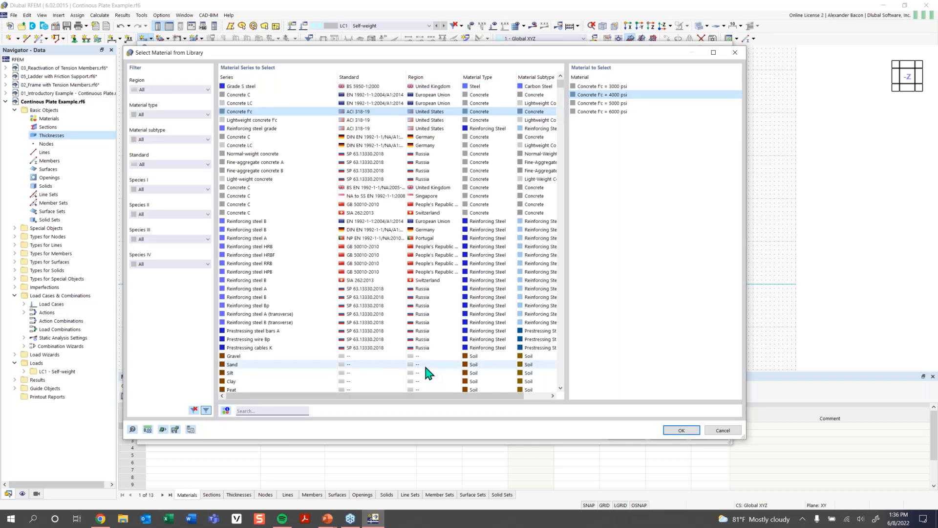
text(Co)
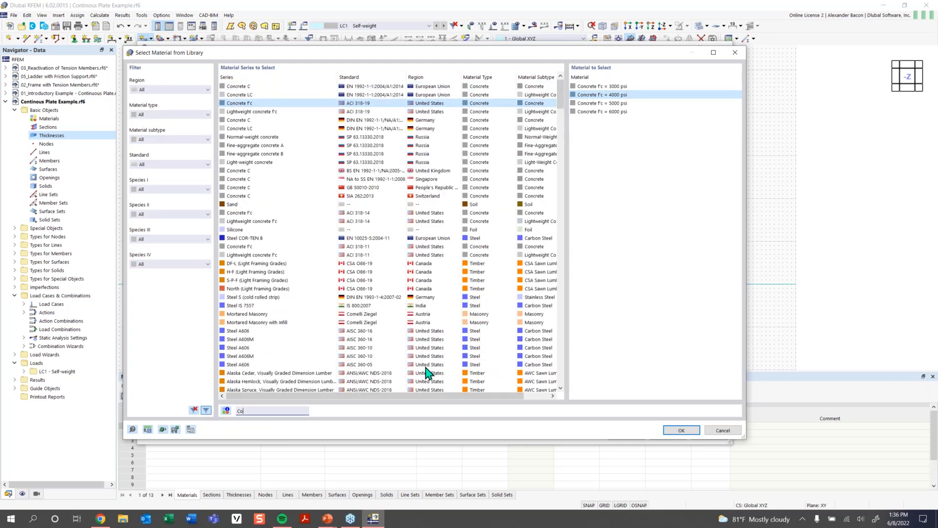
text(ncrete)
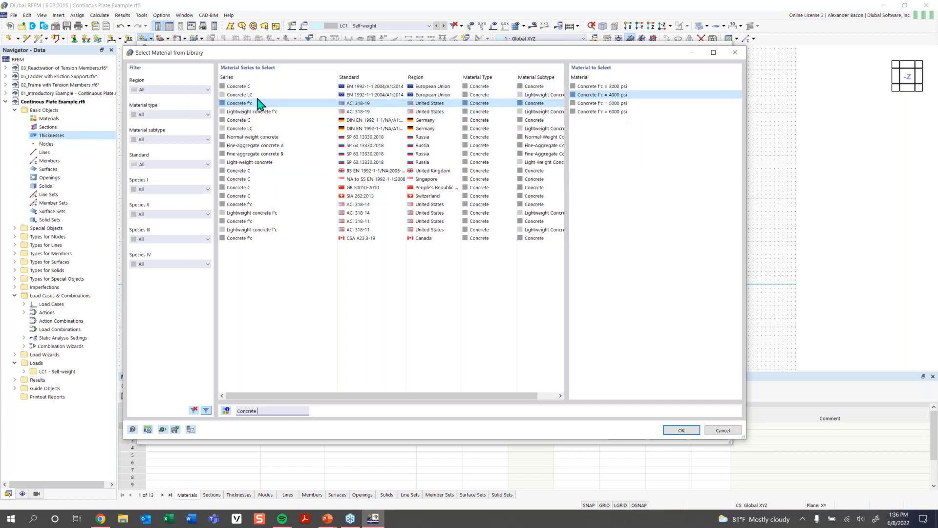
click(684, 431)
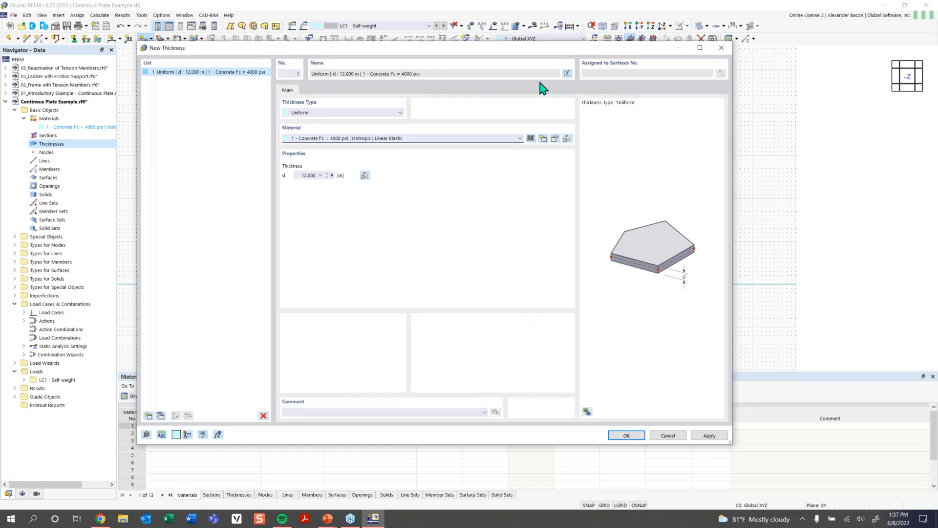
- Make the concrete a user-defined material with Poisson's ratio 0, then confirm the thickness and rectangular surface dialogs
click(555, 139)
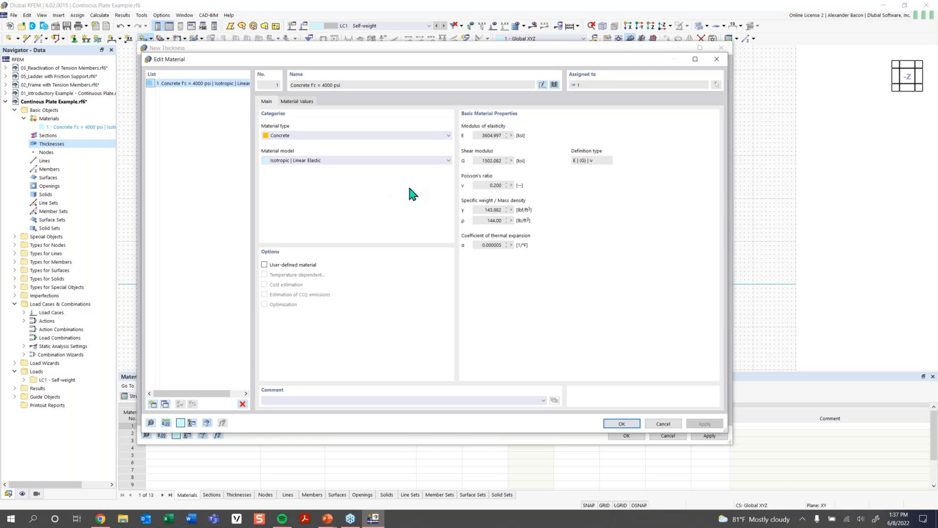
click(276, 267)
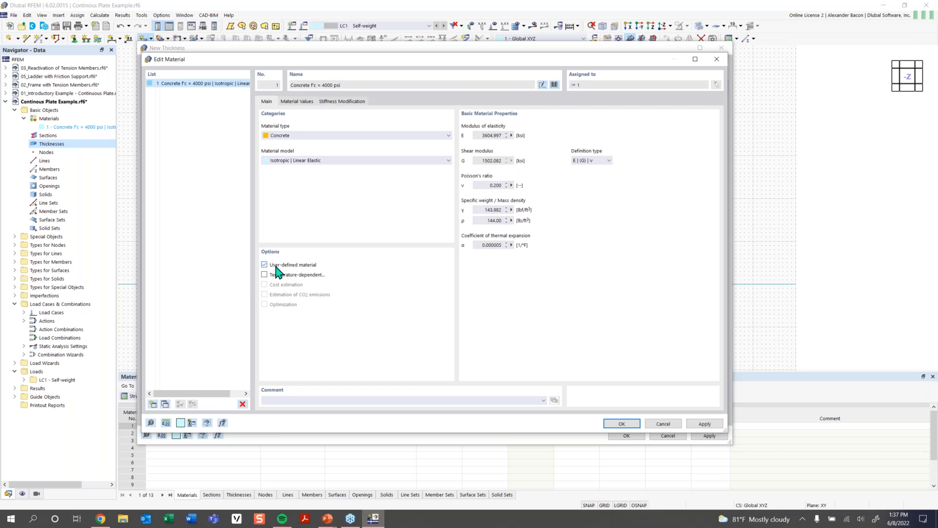
double_click(488, 186)
text(0)
click(618, 424)
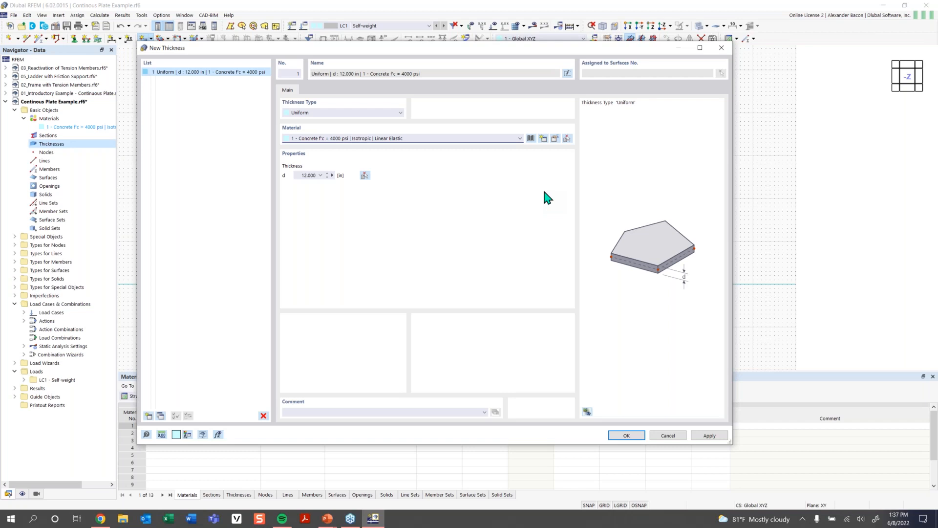
click(626, 435)
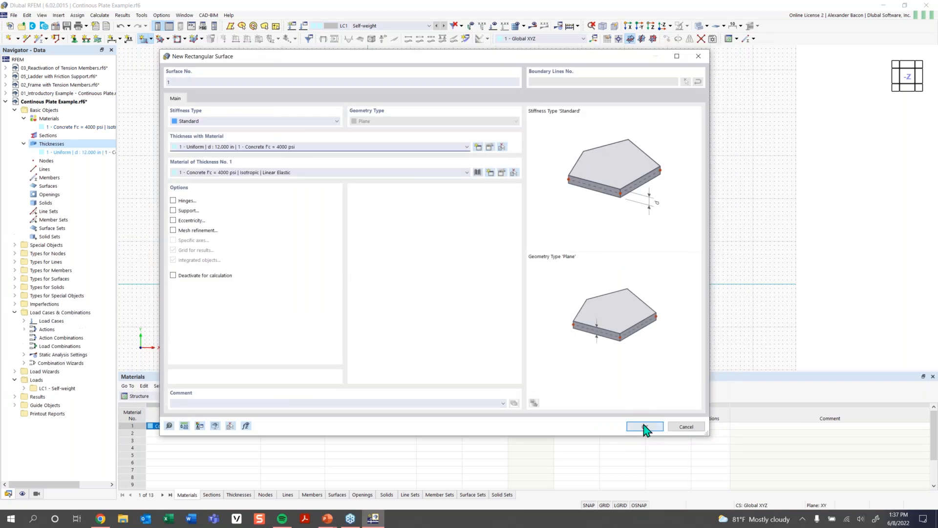
click(645, 426)
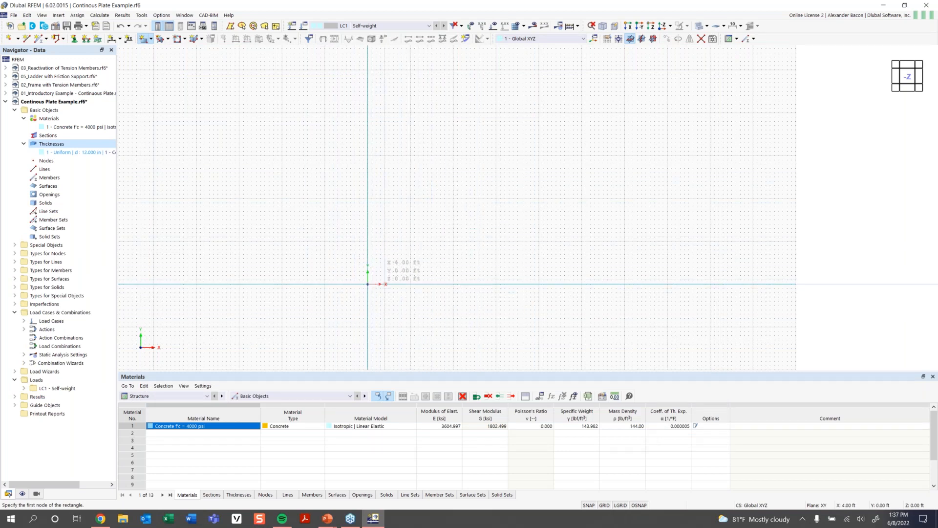
- Toggle snapping and open the object snap options in the status bar
scroll(362, 273, up, 1)
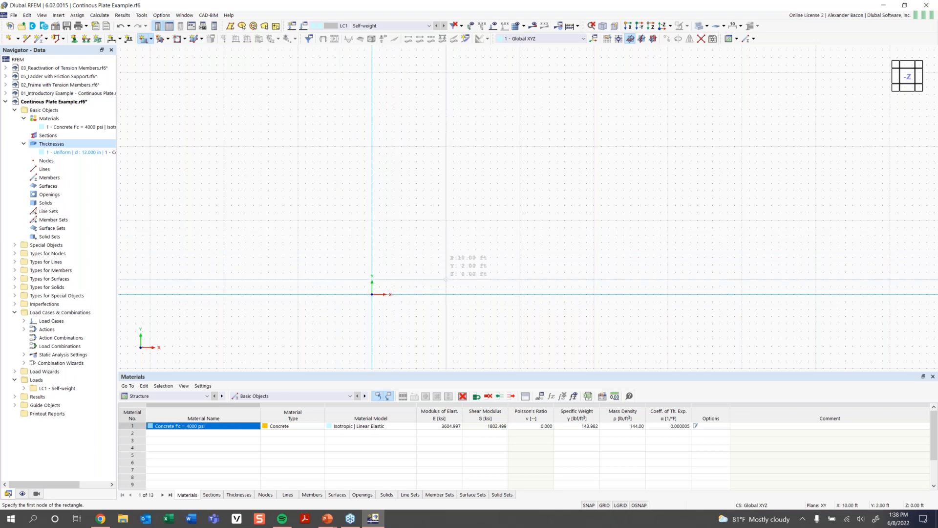
middle_drag(454, 279, 366, 281)
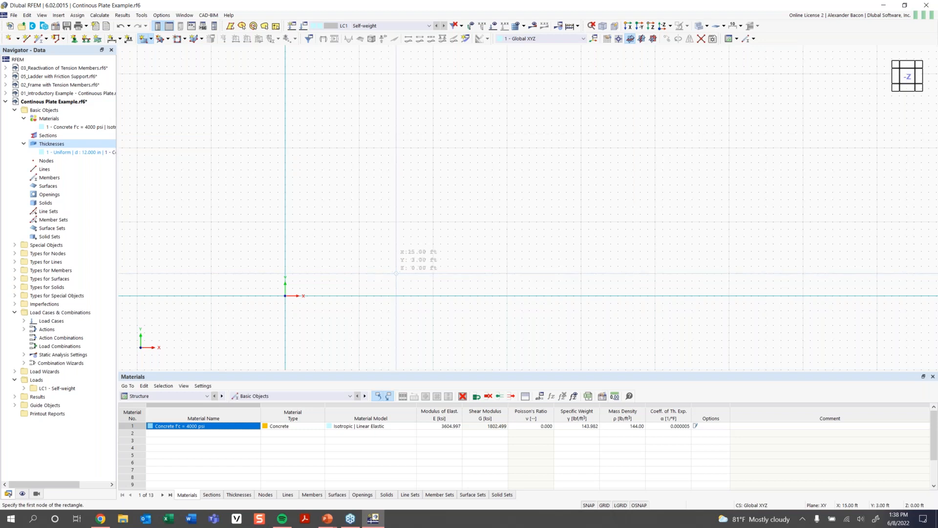
click(588, 505)
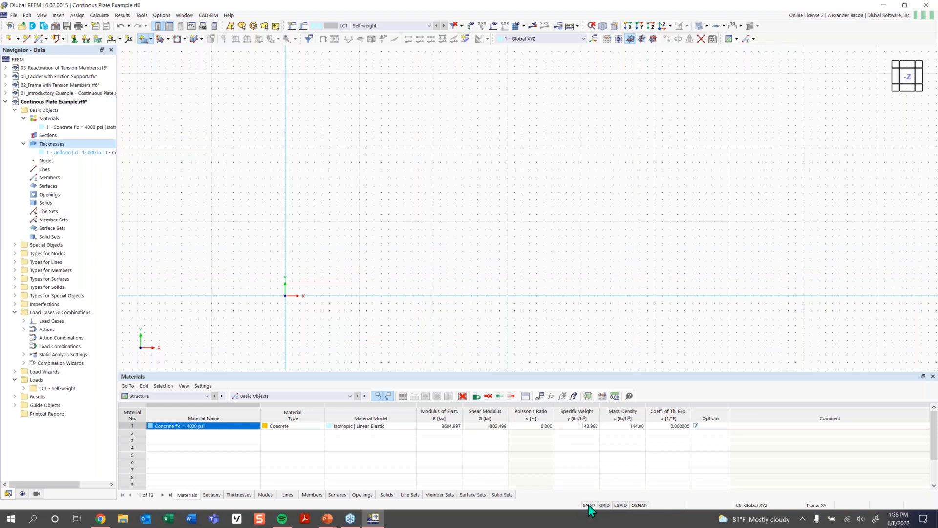
right_click(639, 505)
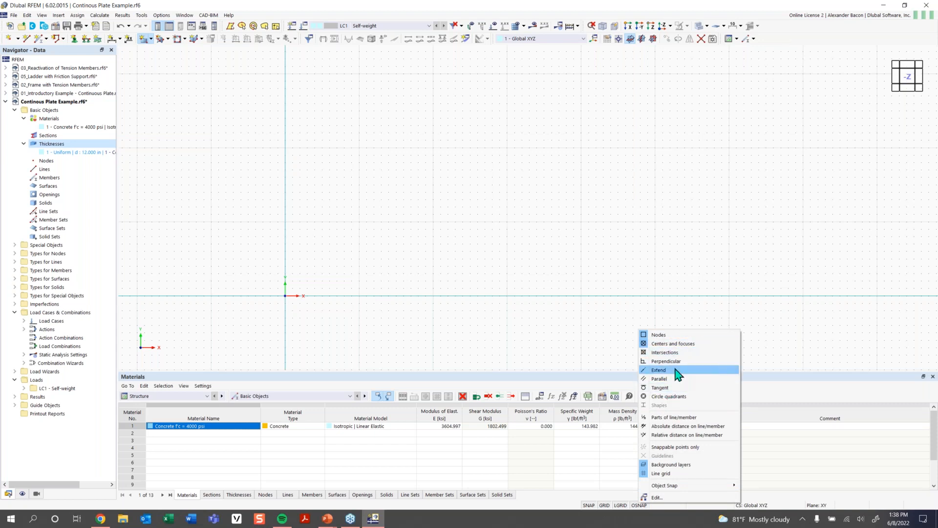
click(502, 281)
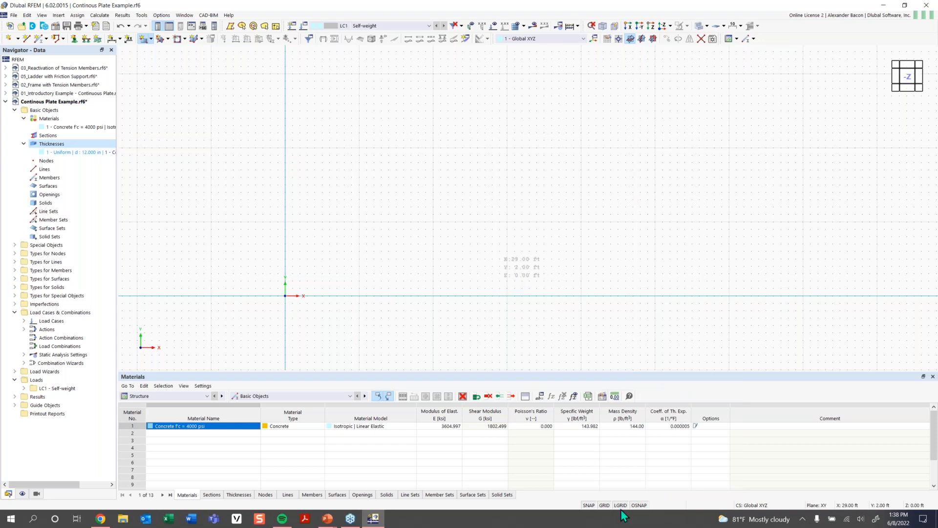
key(Escape)
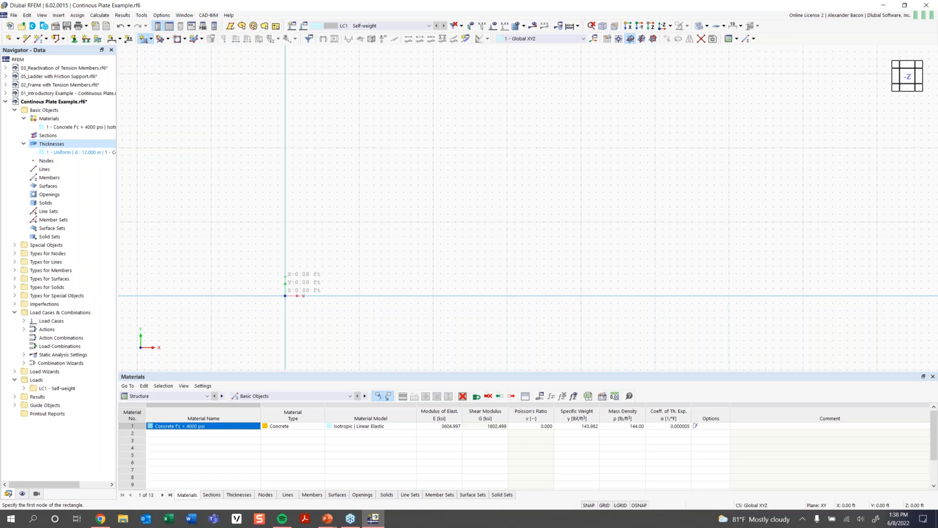
- Draw the rectangular surface from the origin to the point at 32 ft, 16 ft
click(285, 296)
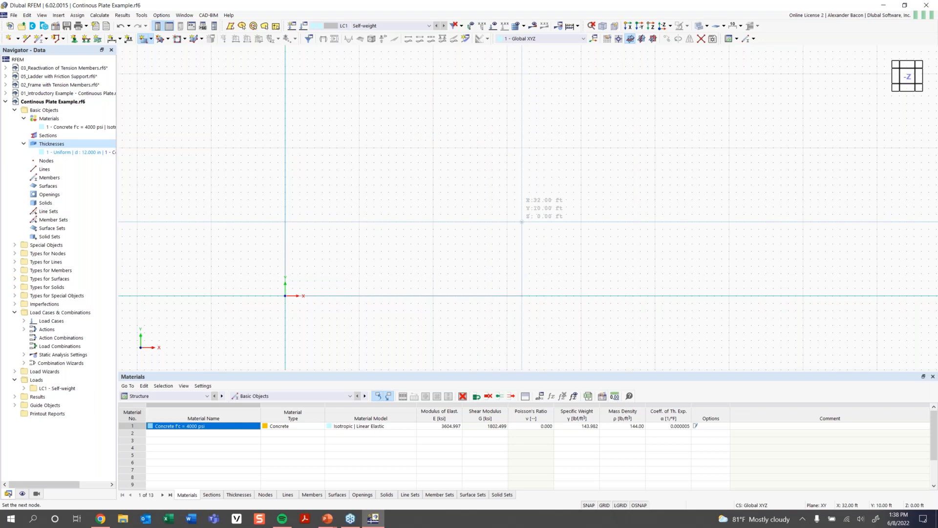
click(521, 176)
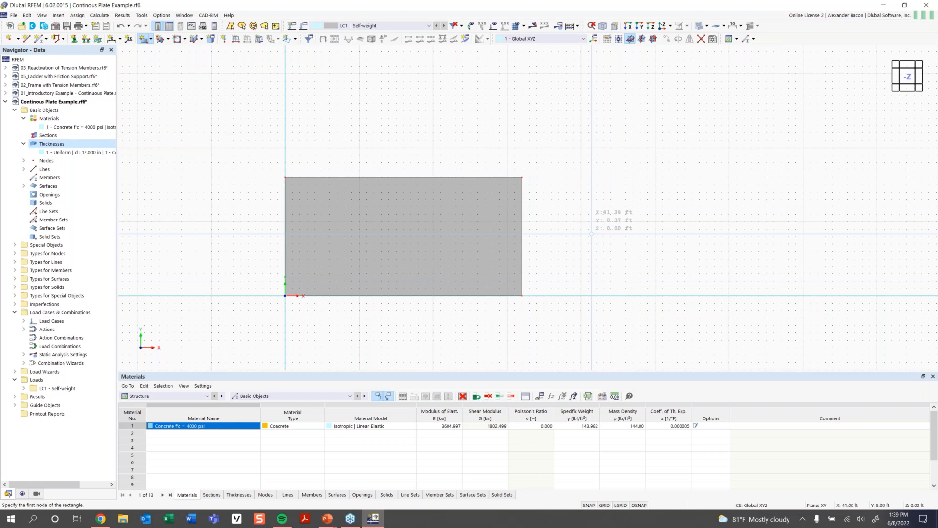
key(Escape)
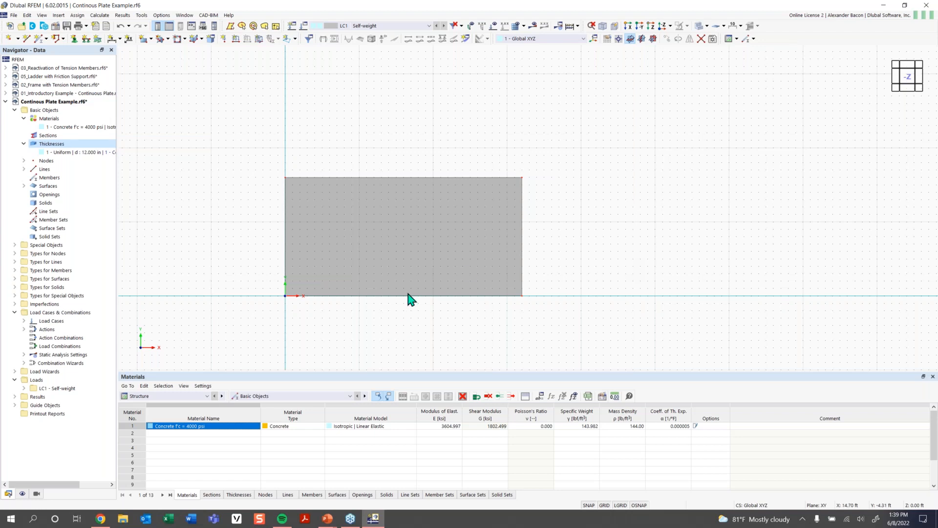
scroll(417, 258, up, 2)
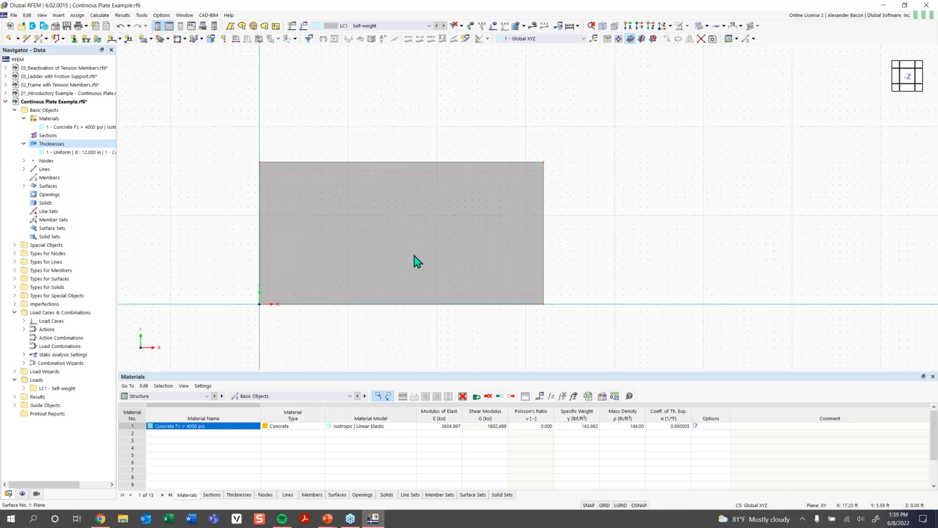
- Draw a line across the plate at X = 16 ft, from the top edge down to the bottom edge
middle_drag(422, 253, 457, 248)
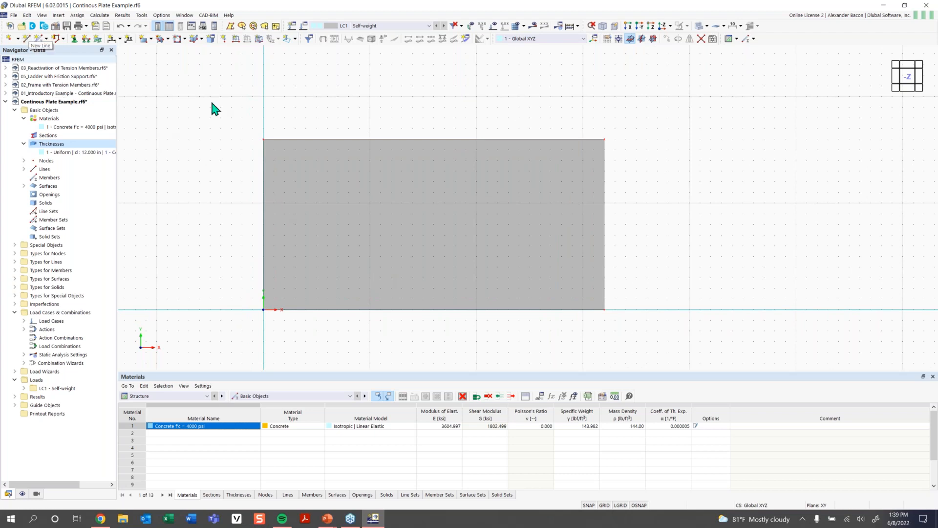
click(27, 41)
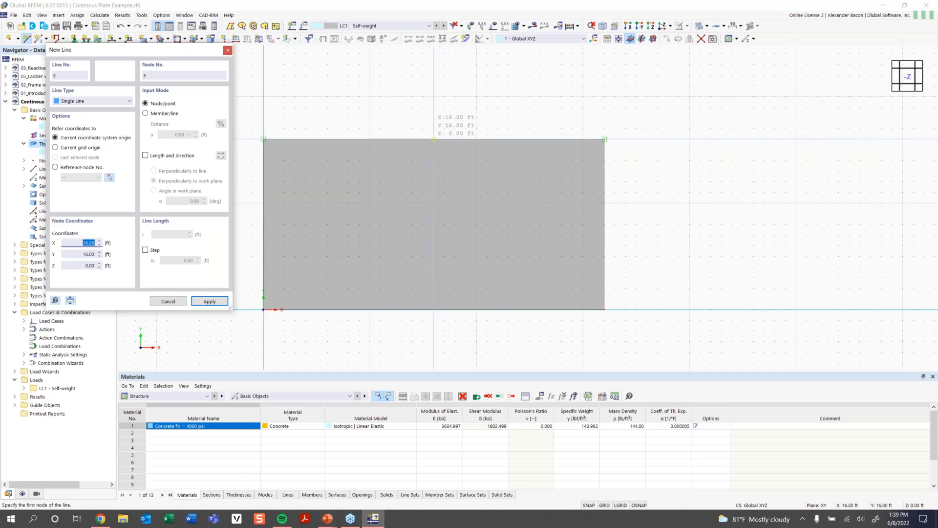
click(433, 138)
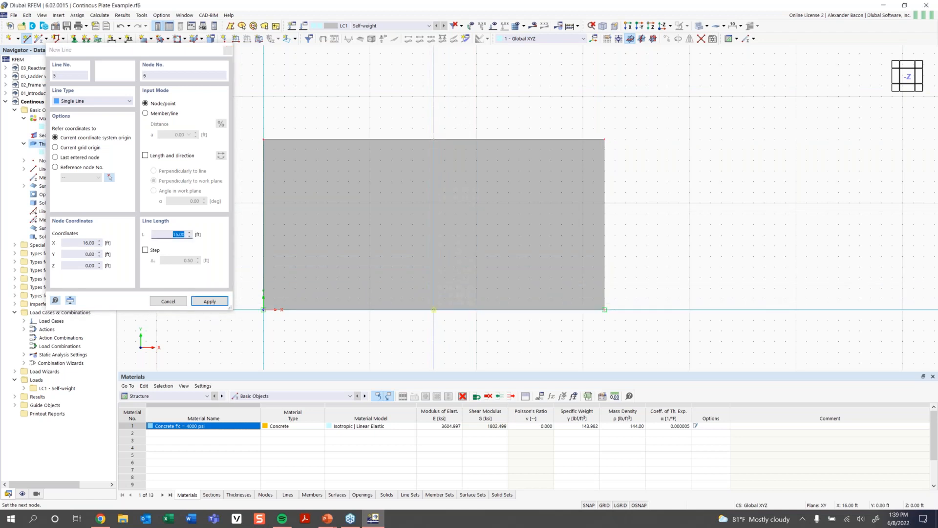
click(433, 309)
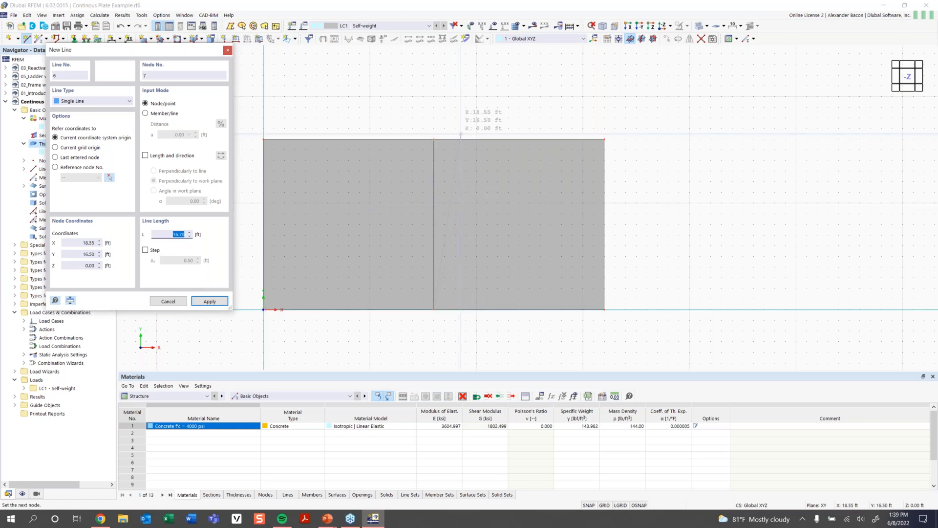
right_click(655, 154)
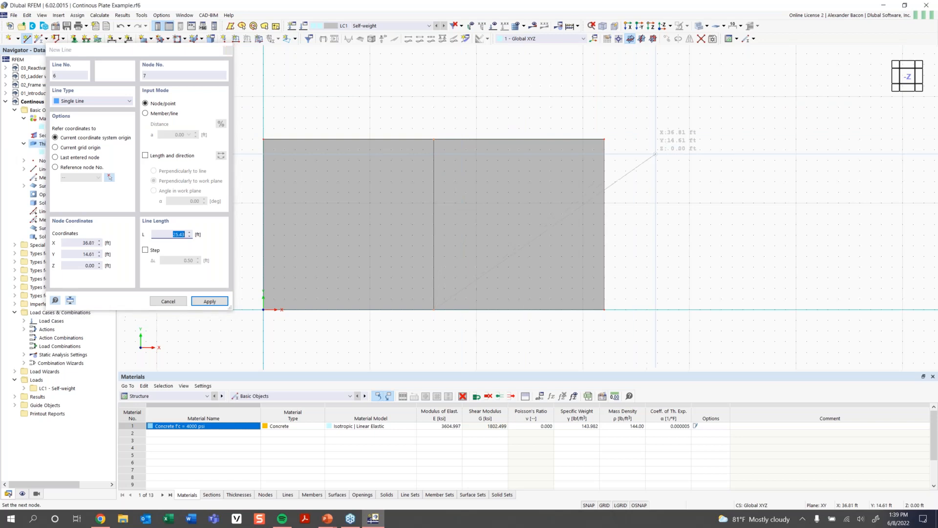
key(Escape)
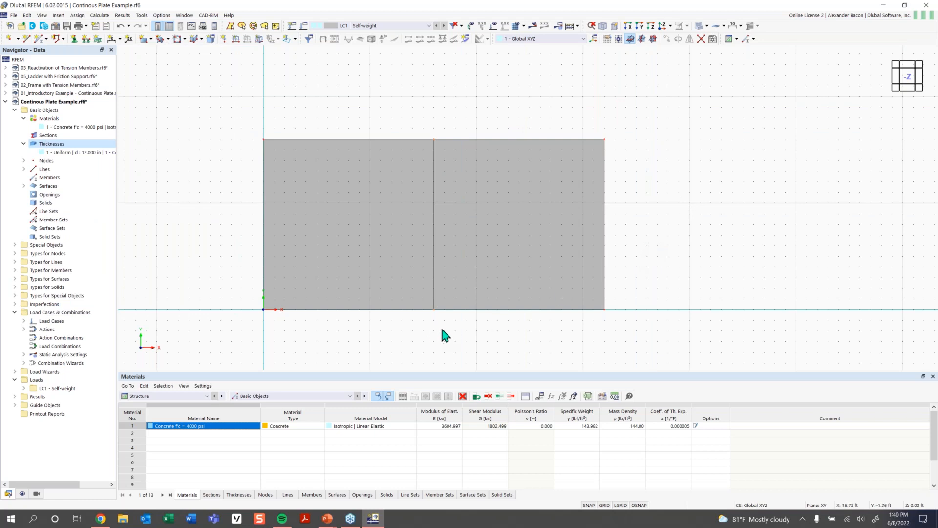
- Inspect the node type of the node where the new dividing line meets the top edge
scroll(436, 139, up, 2)
click(435, 139)
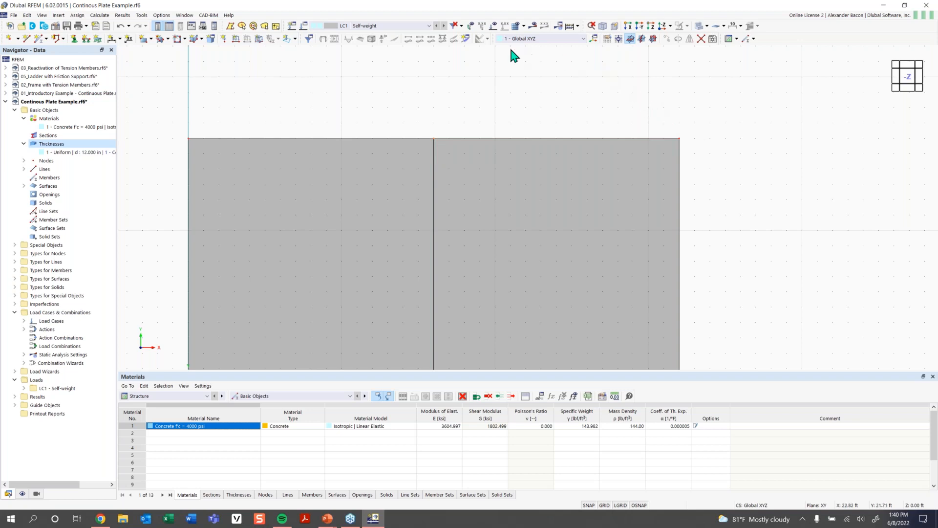
double_click(433, 139)
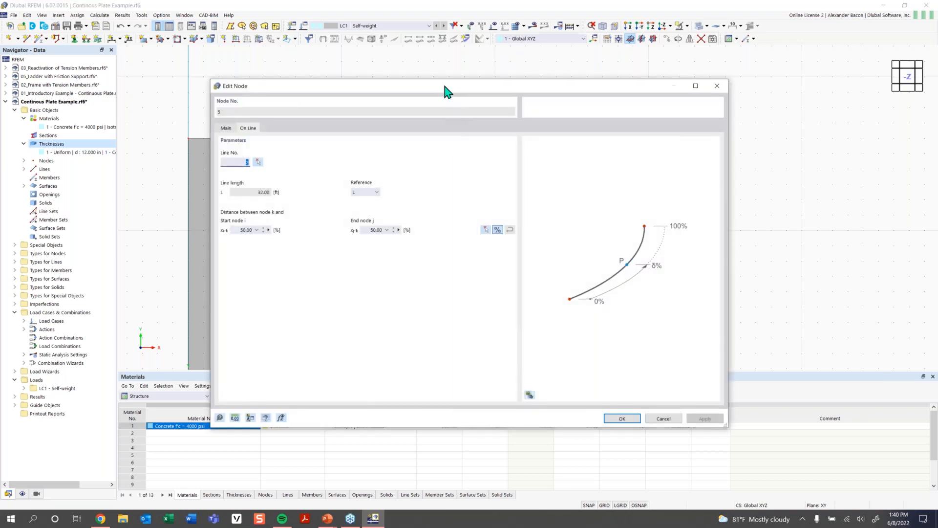
drag(445, 85, 409, 69)
click(190, 112)
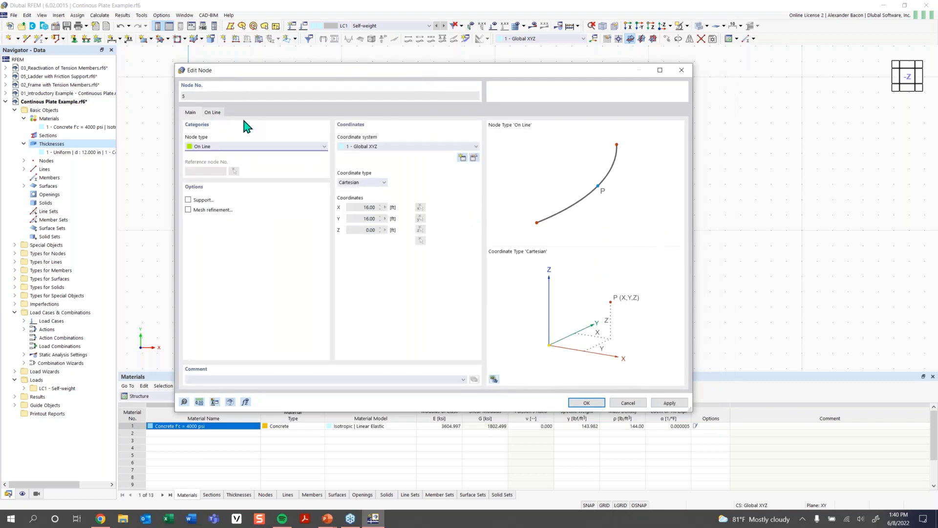
click(207, 146)
click(207, 146)
click(586, 402)
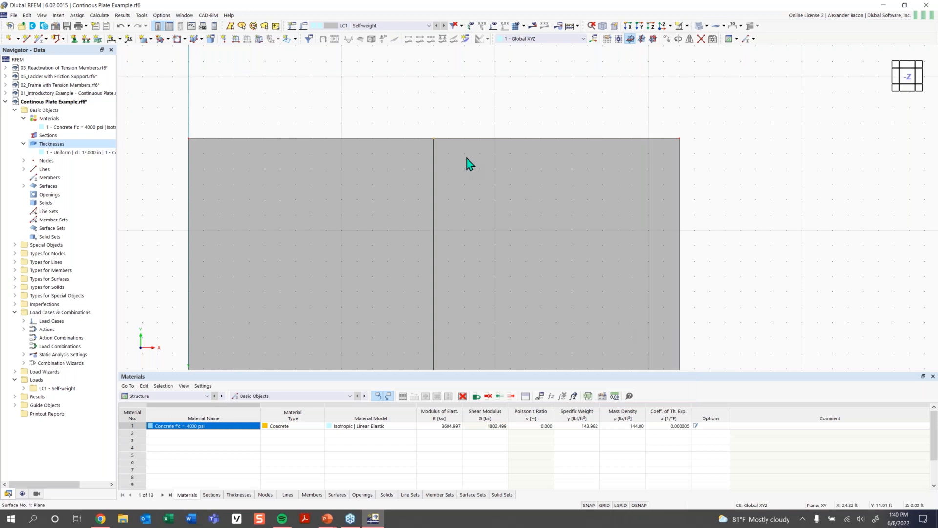
- Inspect the top edge line's nodes on line and the upper-left corner node's type
double_click(447, 140)
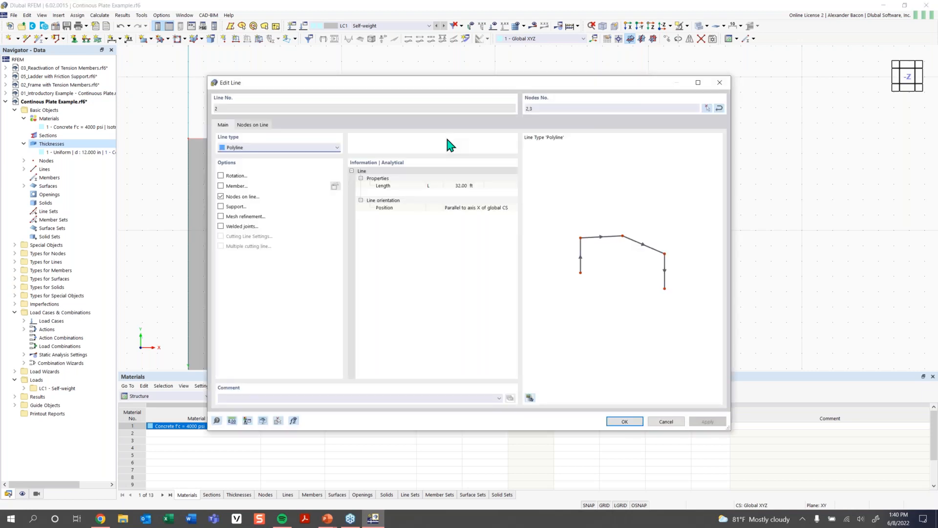
click(257, 128)
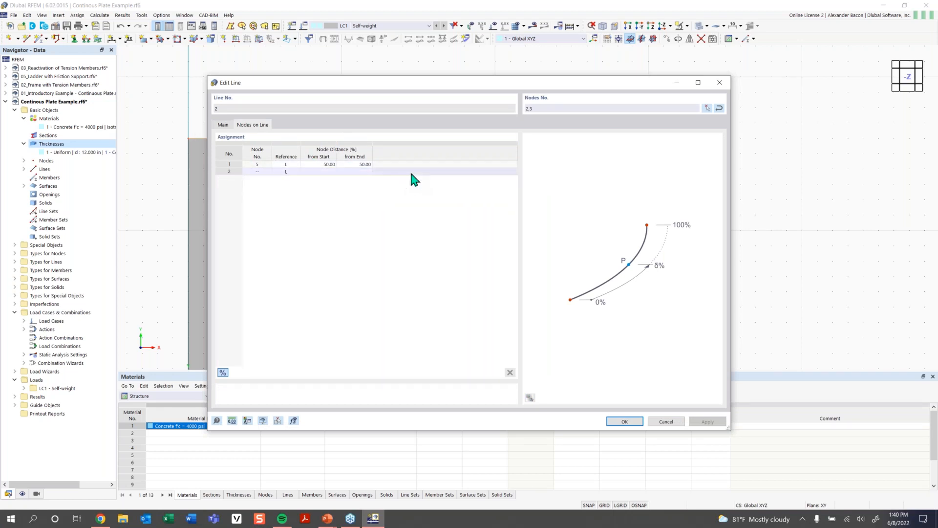
click(718, 84)
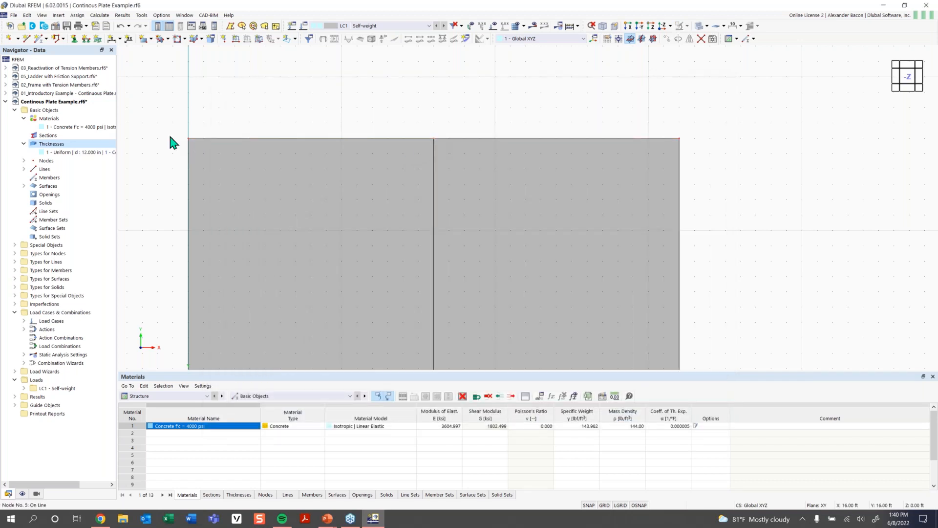
double_click(191, 144)
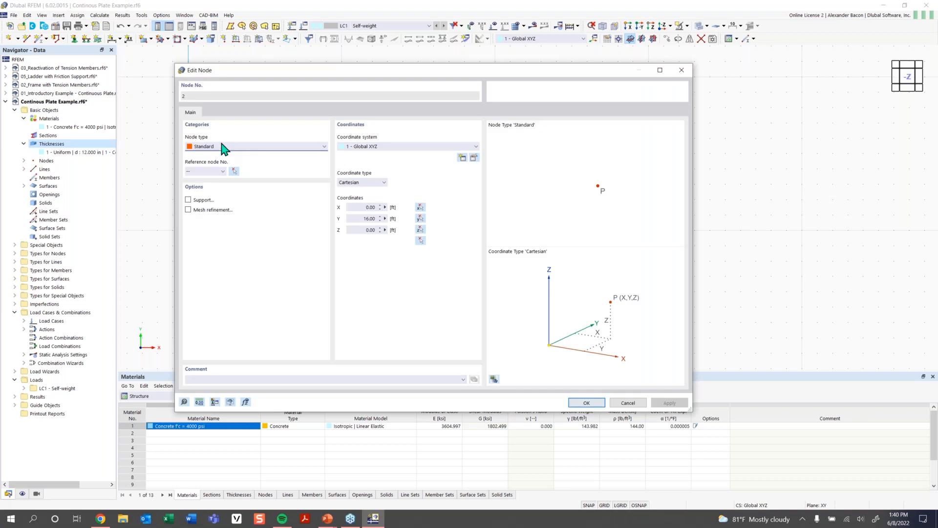
click(230, 146)
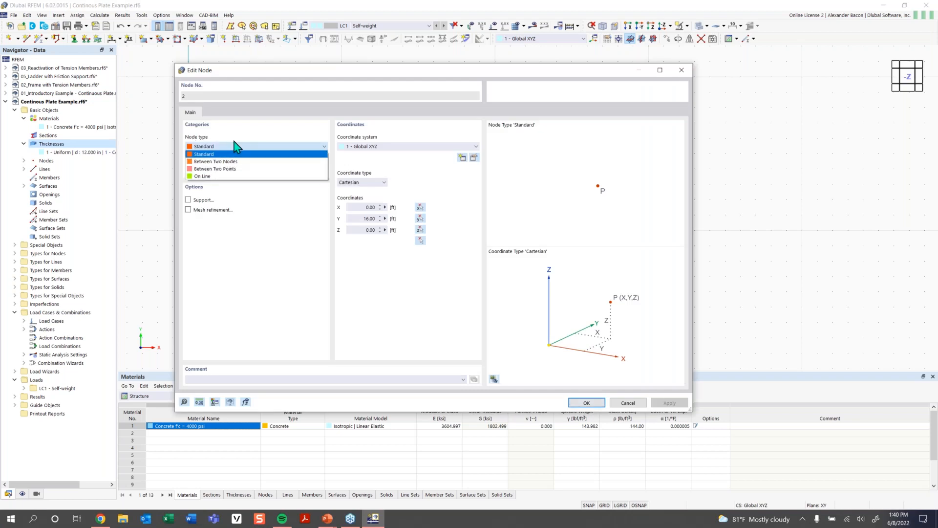
click(237, 154)
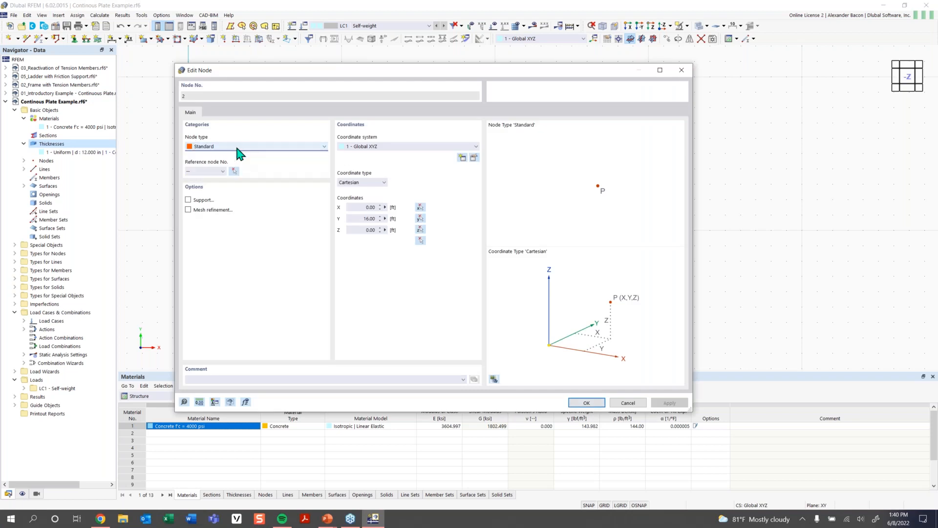
click(682, 71)
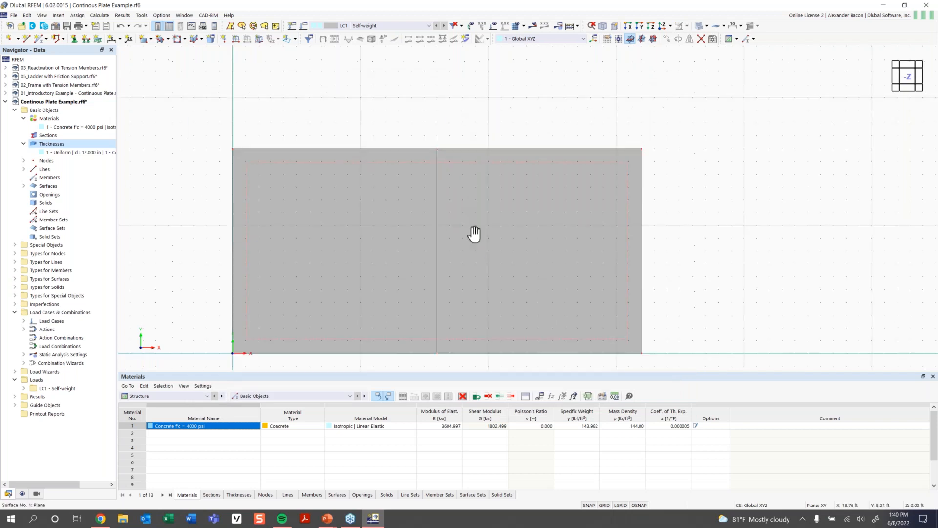
- Assign the Hinged line support to the plate's left edge line
middle_drag(472, 247, 474, 225)
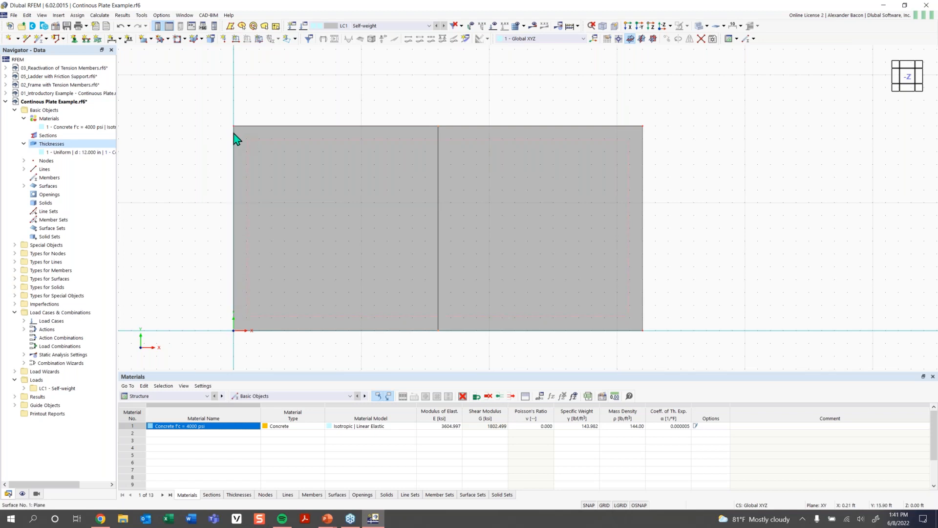
double_click(233, 157)
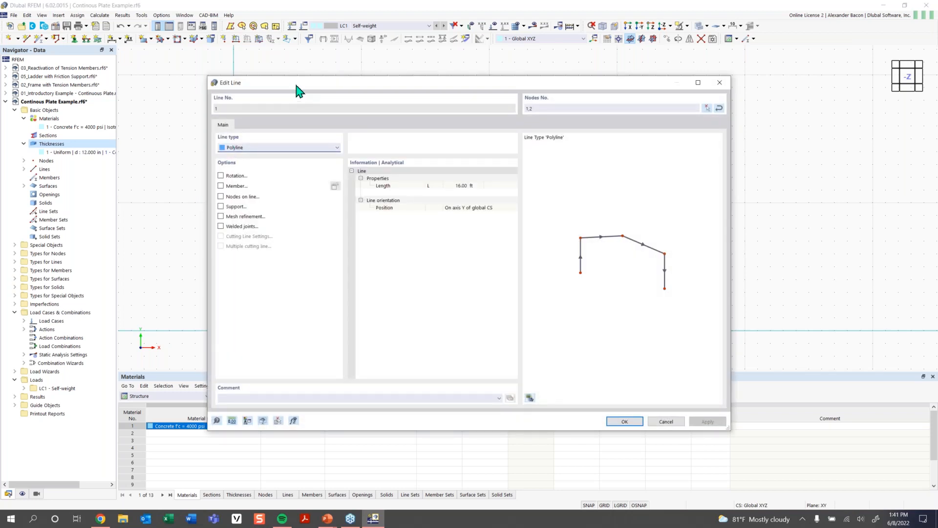
drag(309, 87, 358, 83)
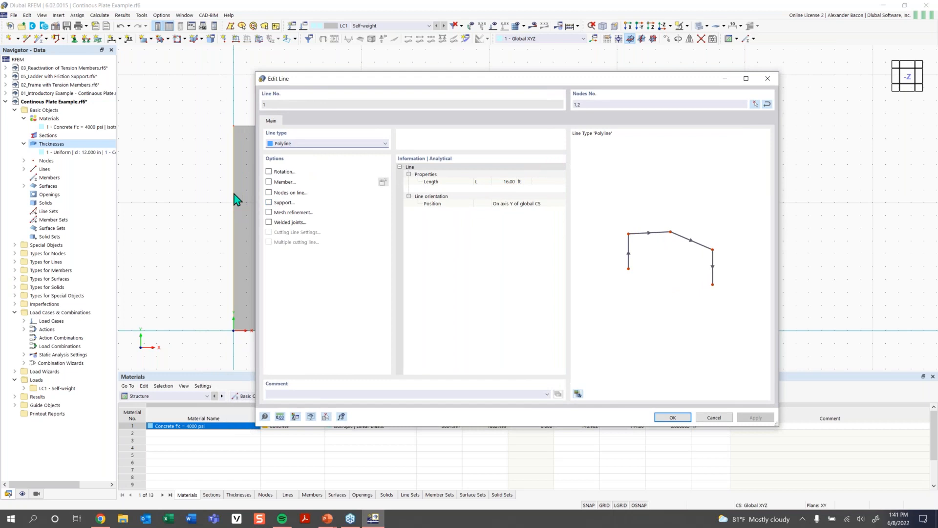
click(269, 203)
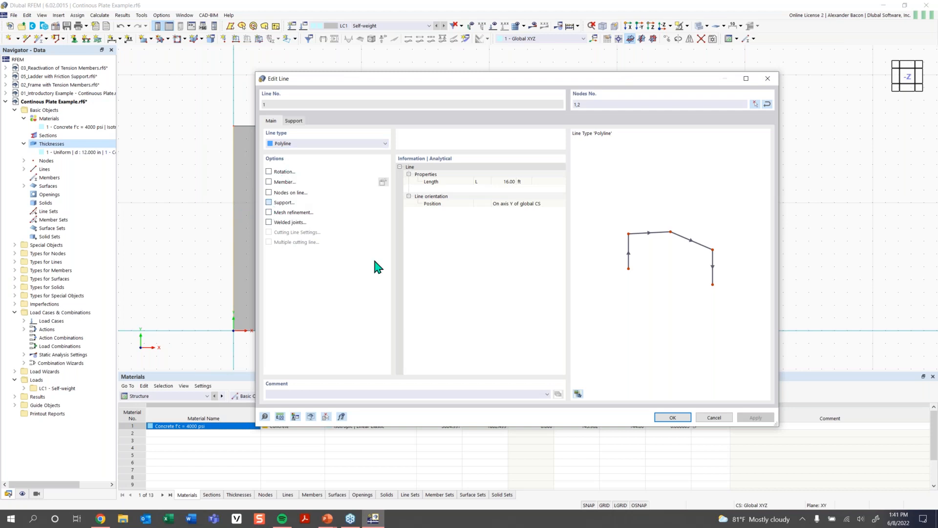
click(294, 122)
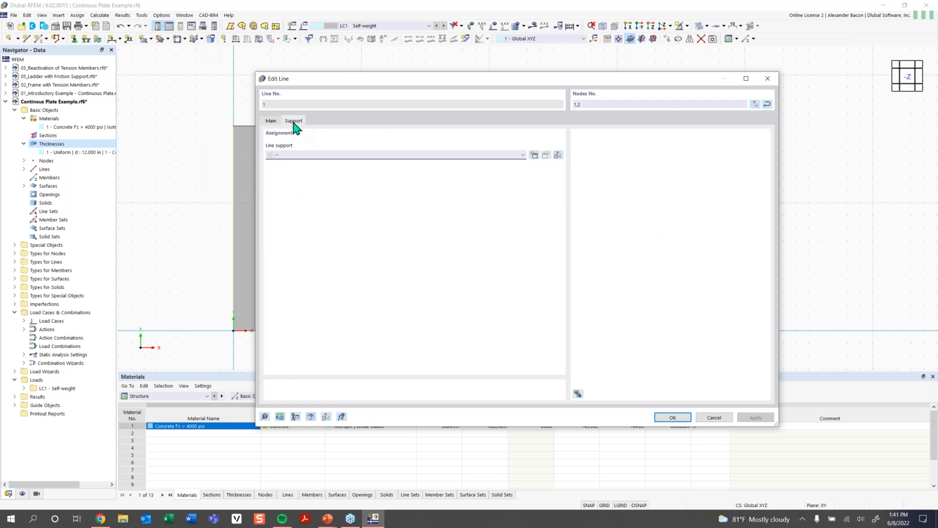
click(302, 155)
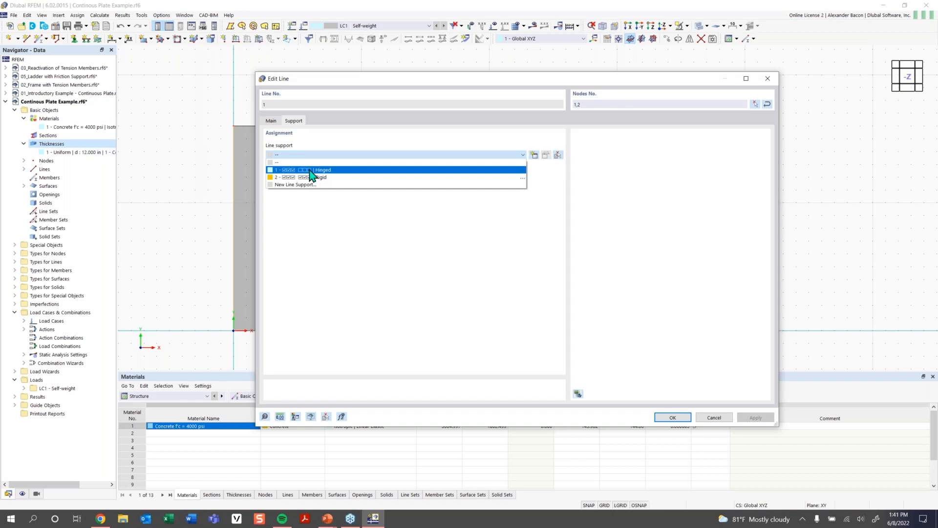
click(311, 171)
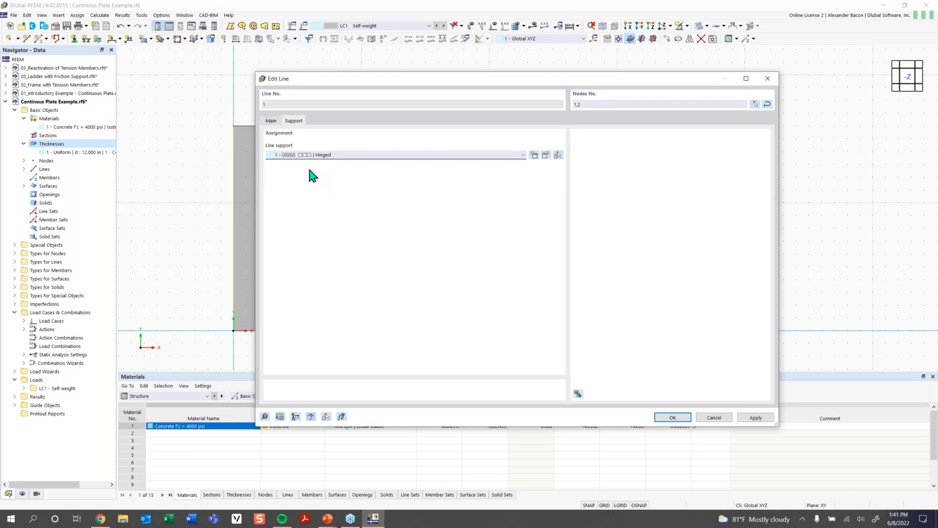
click(546, 155)
click(546, 155)
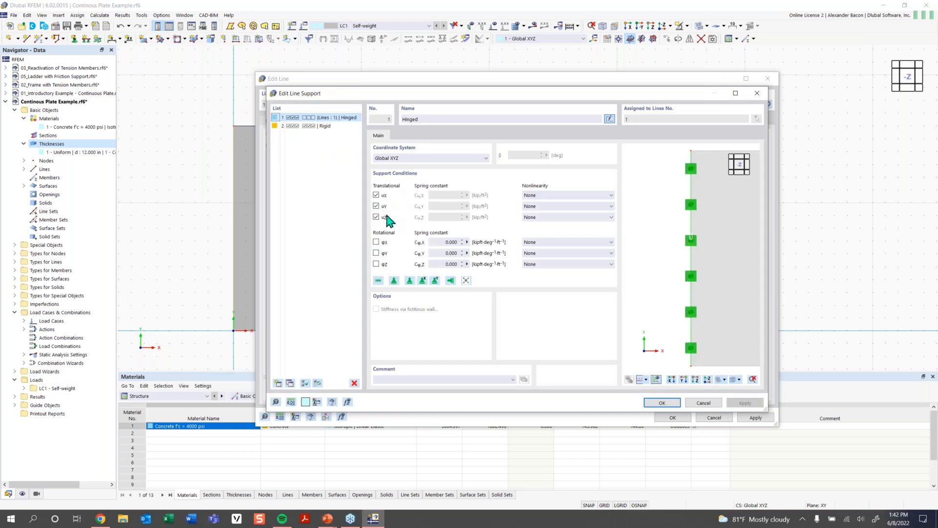
click(376, 205)
ctrl+middle_drag(676, 282, 684, 263)
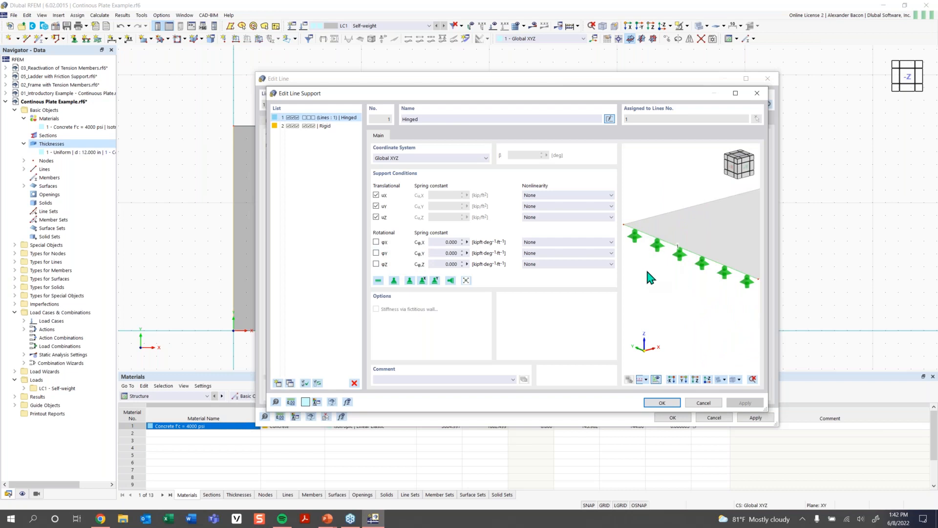
click(661, 403)
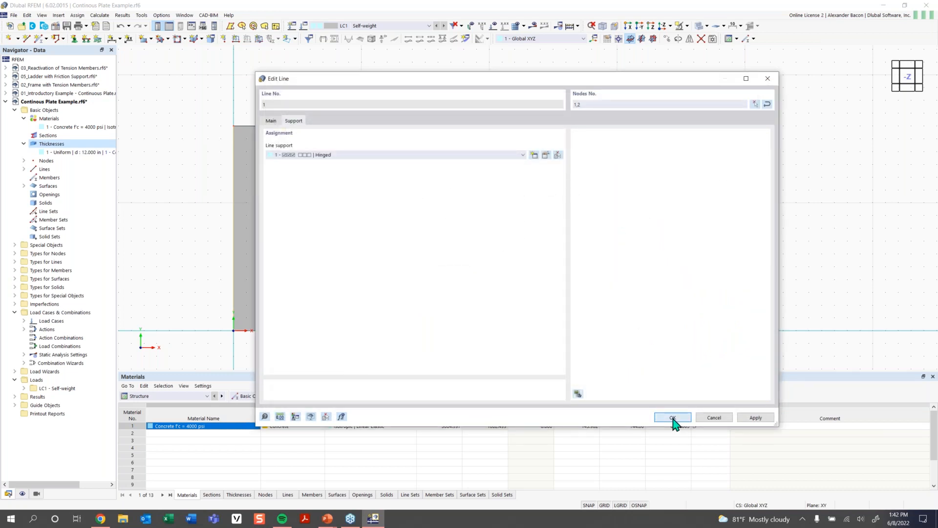
click(672, 417)
- Orbit to an isometric view and review the left edge's Hinged support definition
ctrl+middle_drag(464, 334, 483, 246)
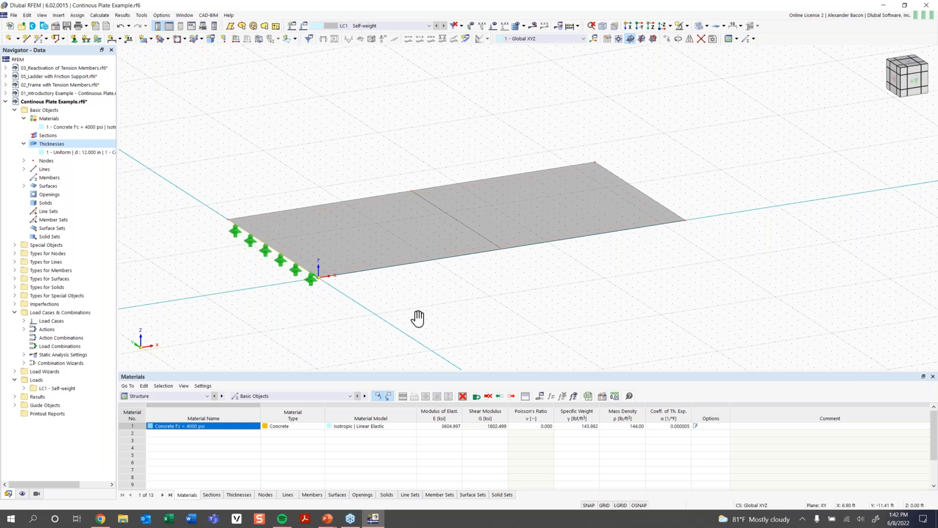
middle_drag(417, 318, 346, 337)
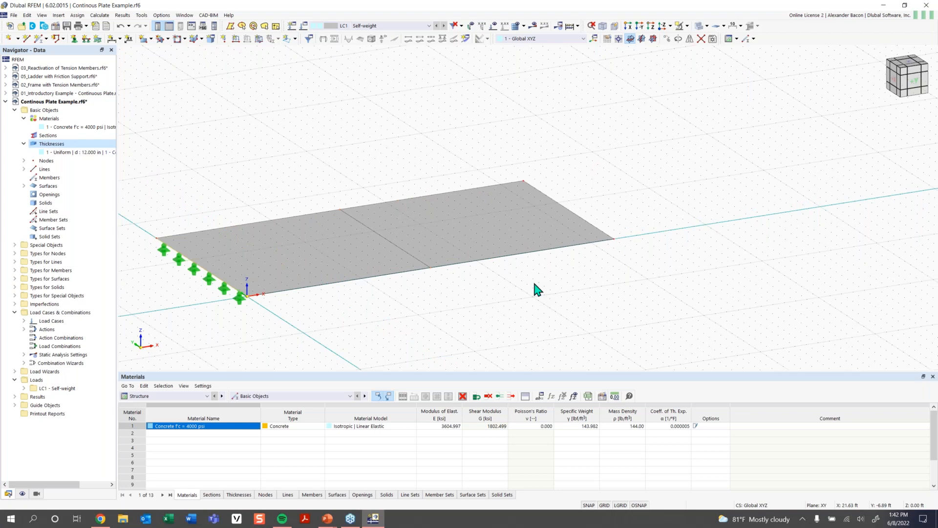
double_click(216, 282)
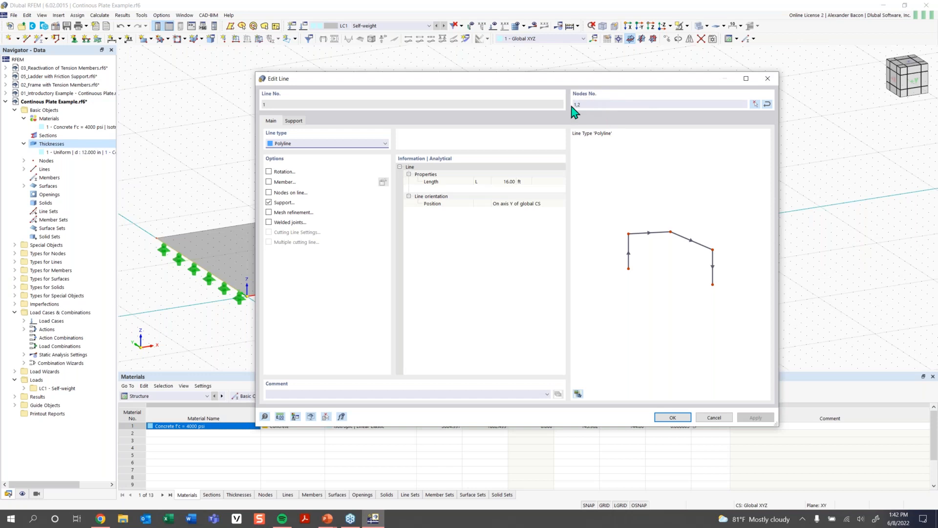
click(302, 120)
click(545, 156)
click(549, 156)
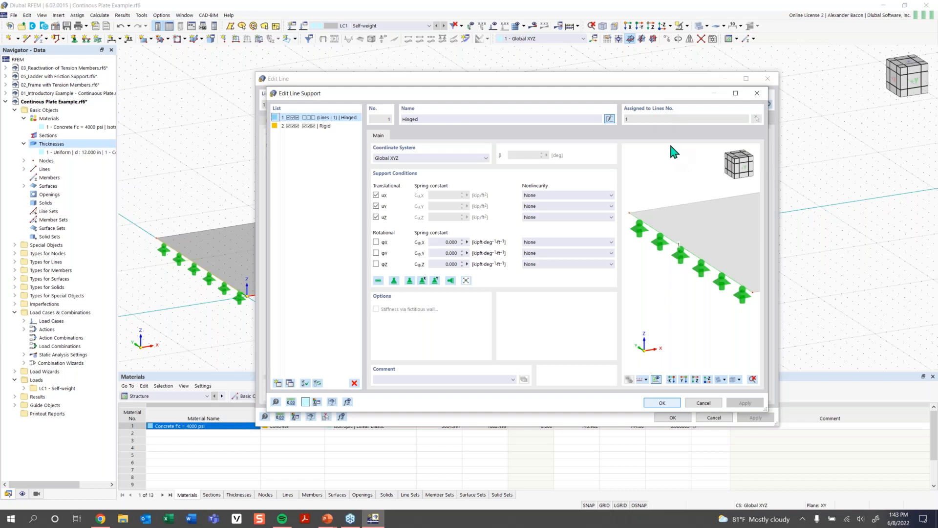
click(756, 93)
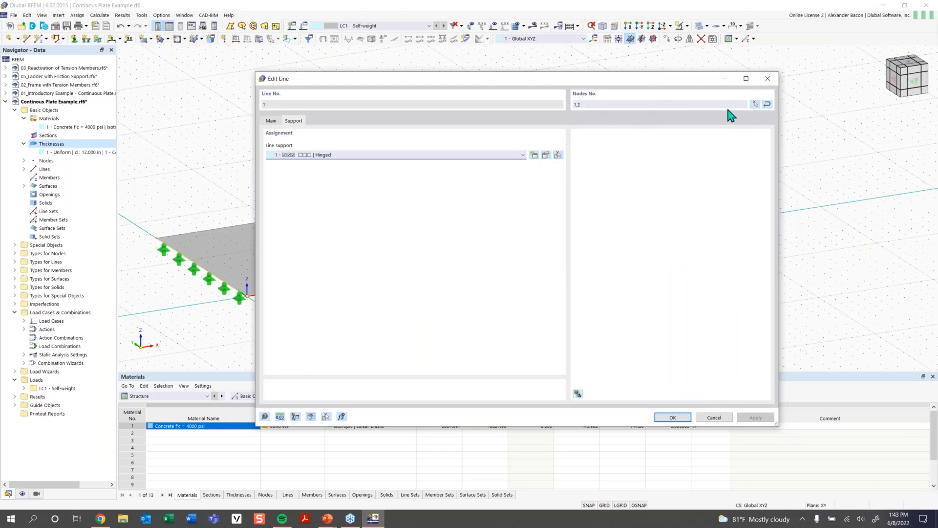
click(767, 79)
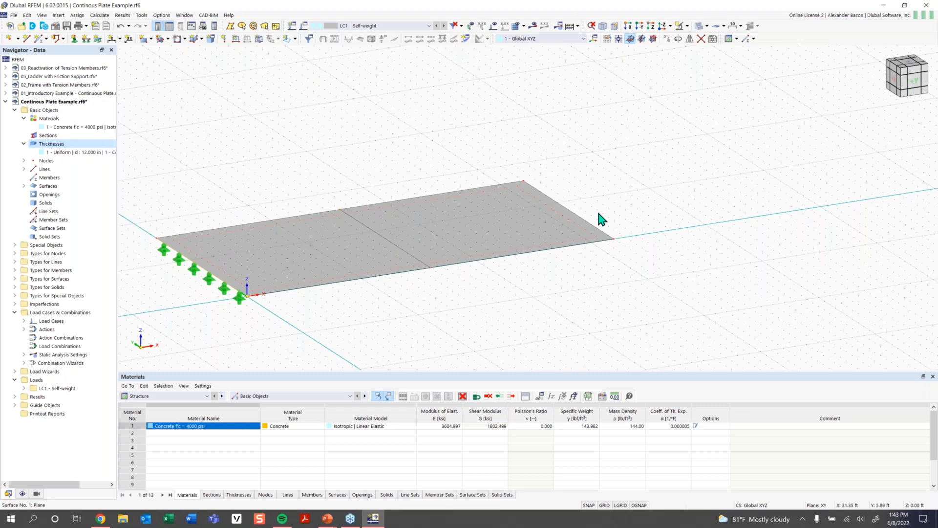
- Assign a new line support with X translation released to the dividing line and right edge, lines 3 and 5
click(399, 250)
ctrl+click(587, 224)
click(86, 39)
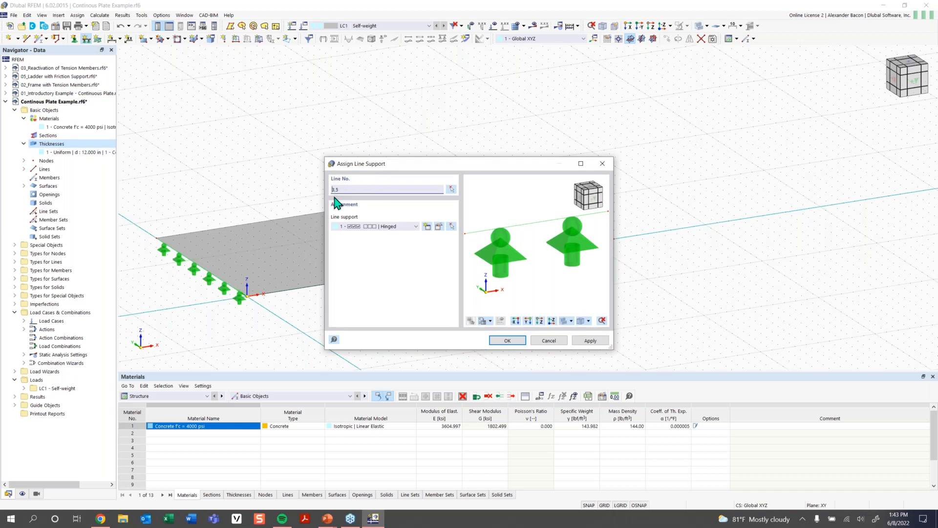
click(412, 228)
click(412, 228)
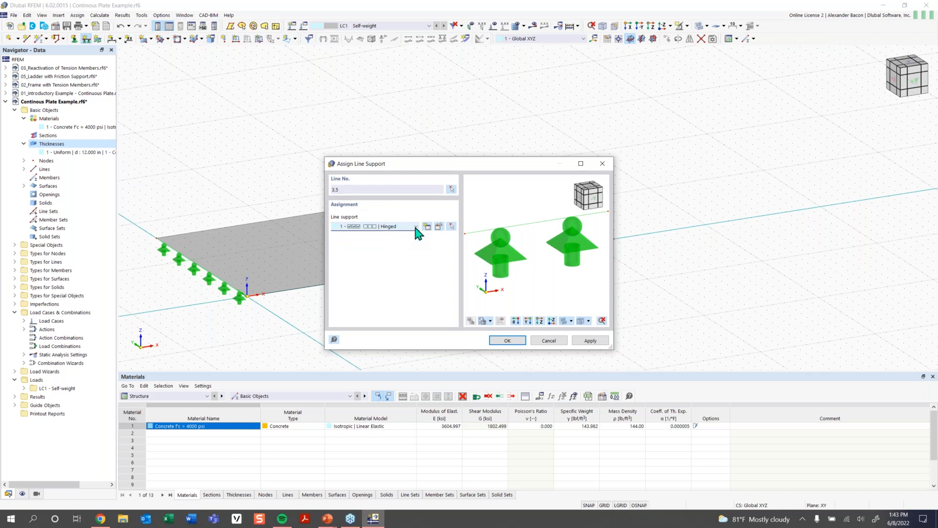
click(404, 227)
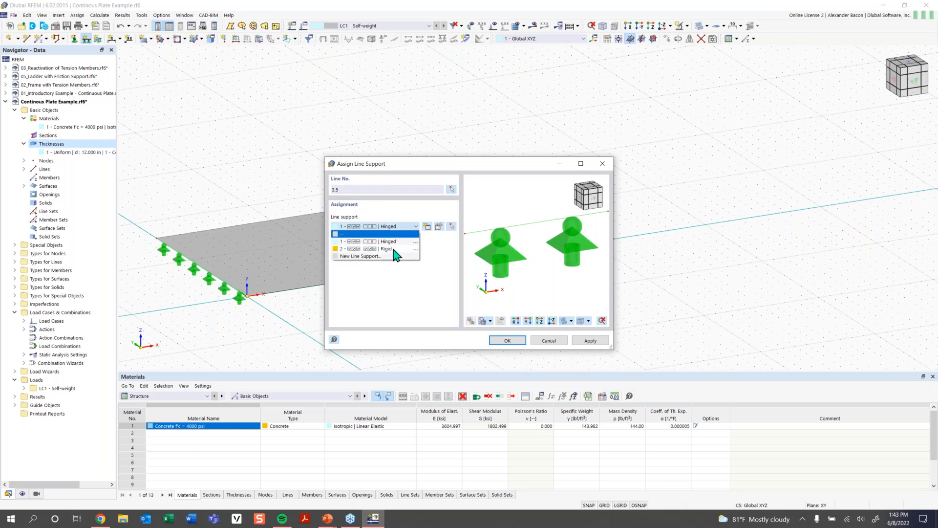
click(427, 228)
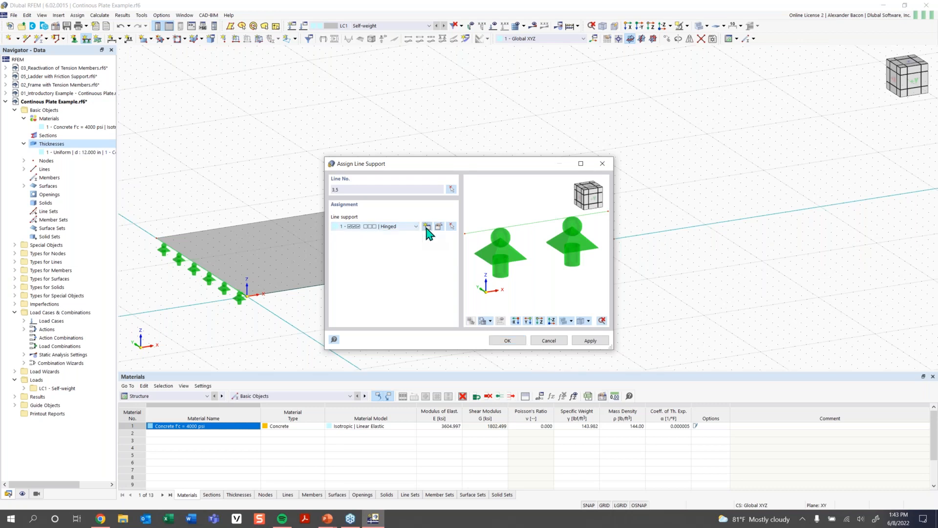
click(426, 227)
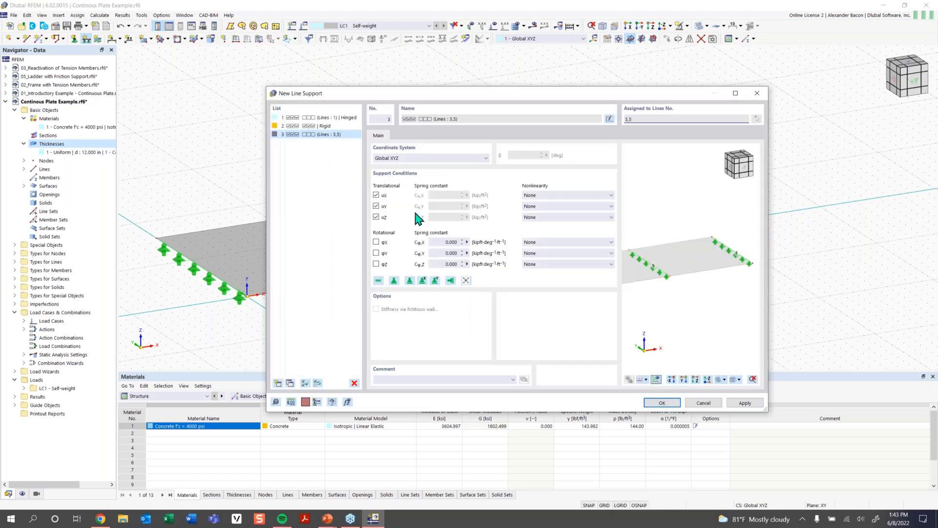
click(376, 195)
click(662, 402)
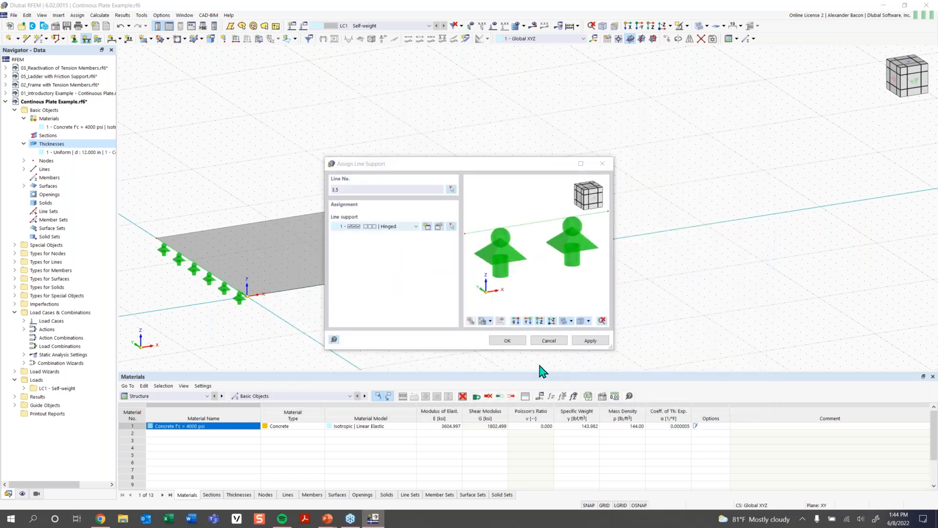
click(508, 340)
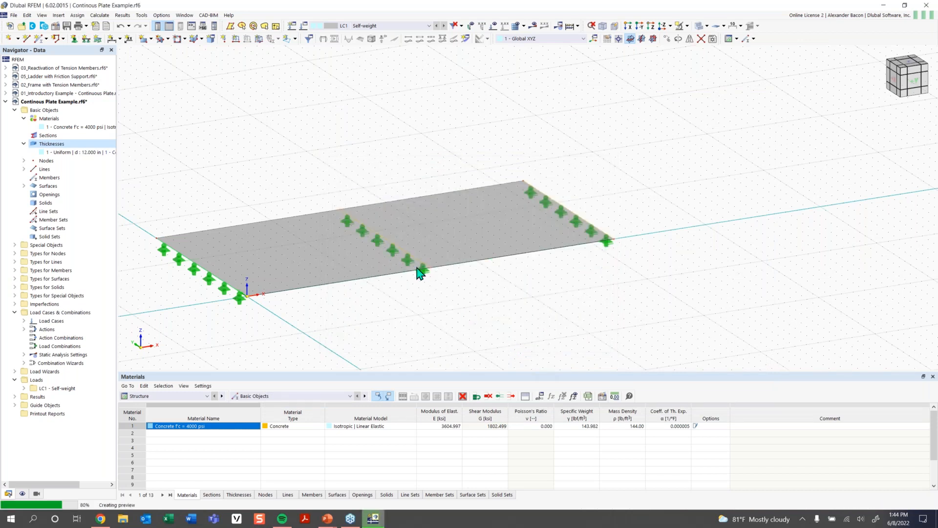
scroll(419, 274, up, 1)
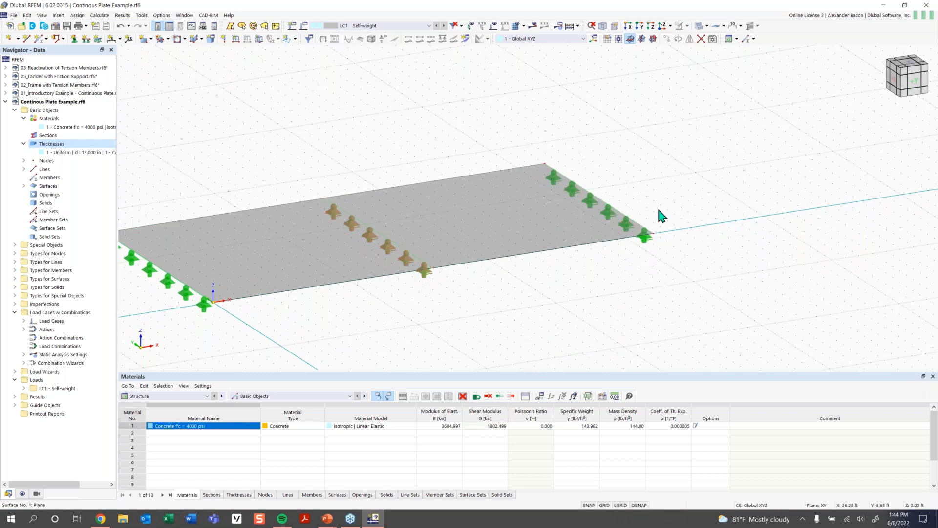
scroll(443, 300, down, 1)
middle_drag(470, 301, 482, 299)
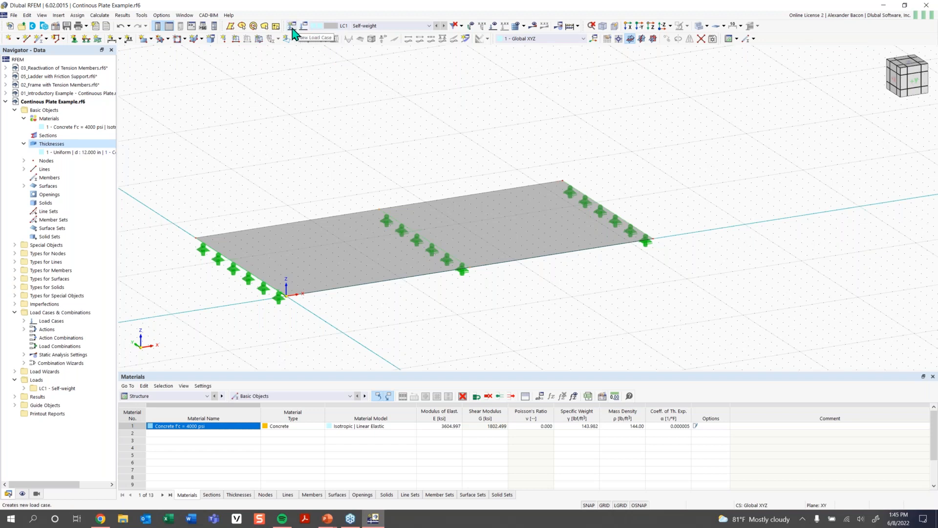
click(363, 27)
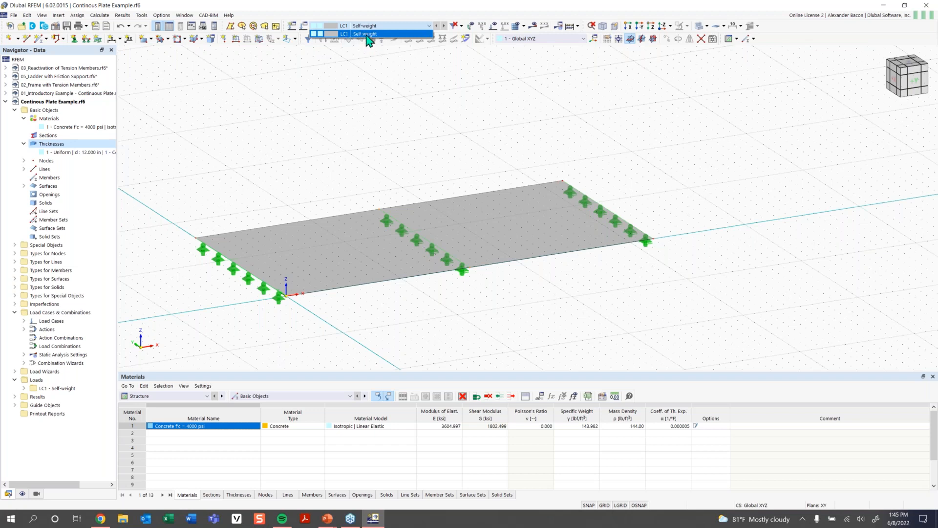
click(367, 34)
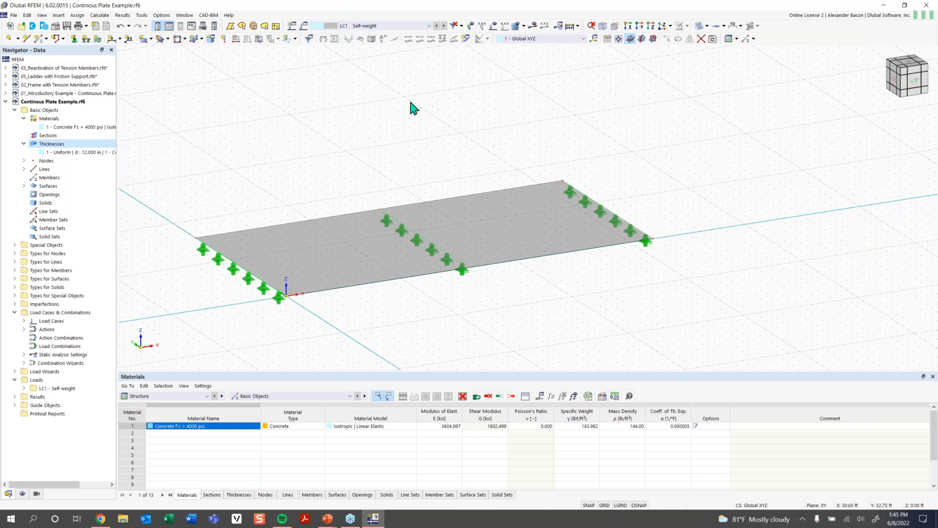
click(357, 26)
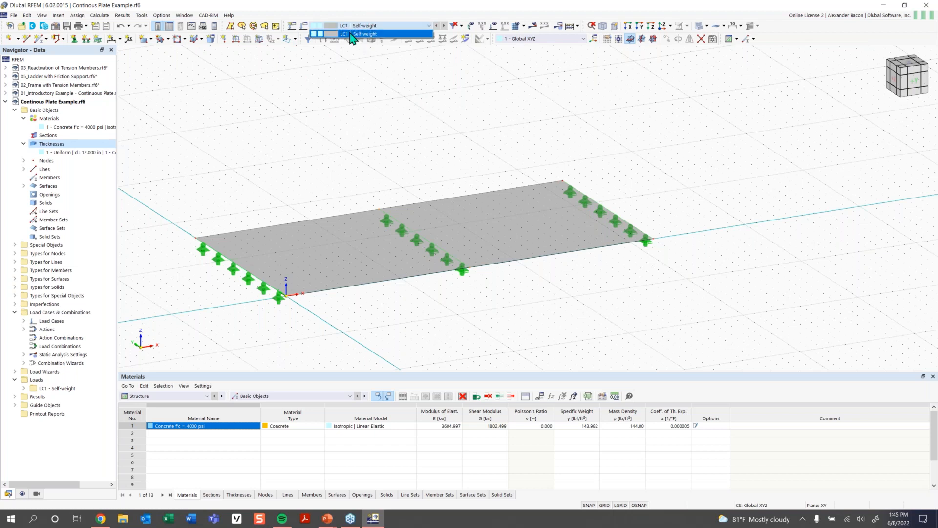
click(348, 35)
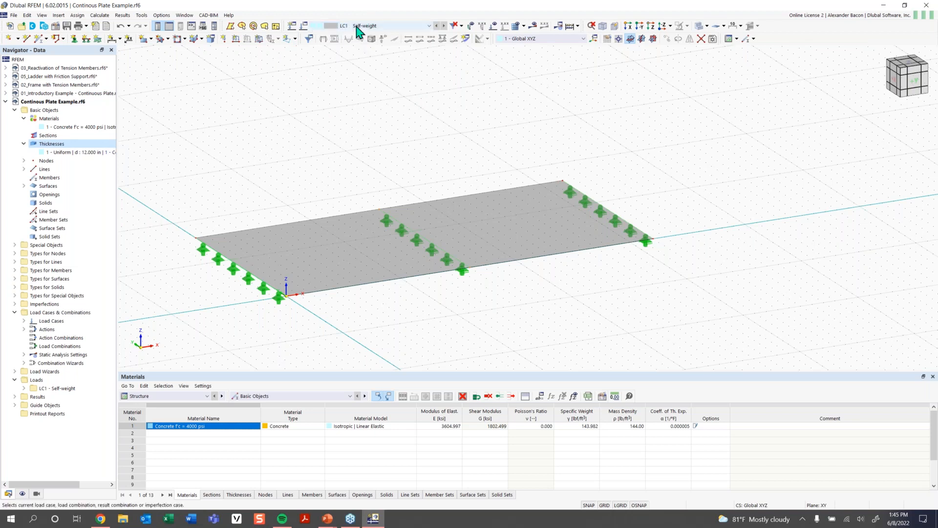
- Edit load case LC1 to deactivate self-weight and clear its load case name
click(304, 26)
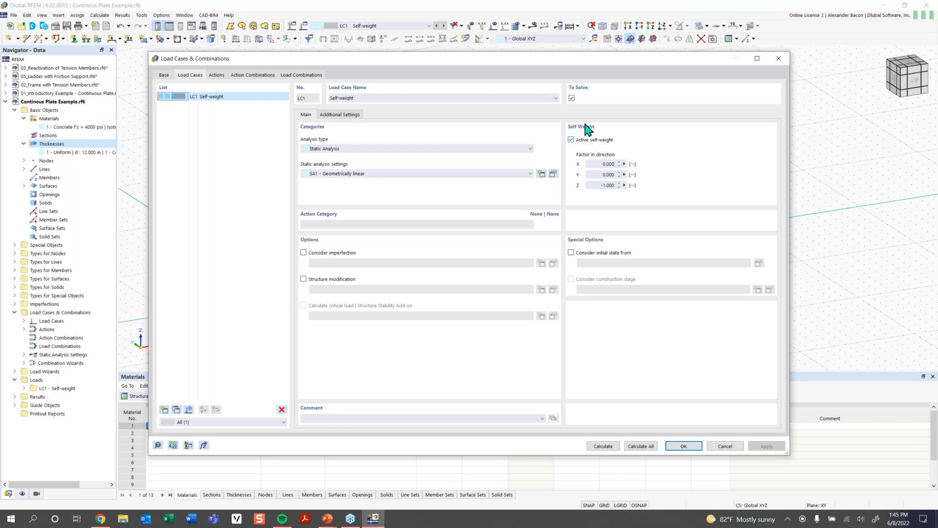
click(595, 142)
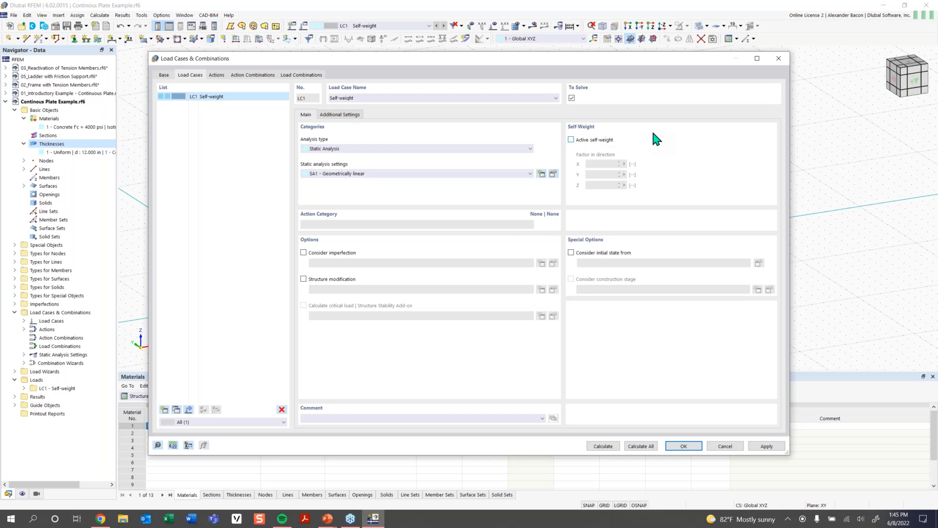
drag(388, 98, 294, 89)
key(BackSpace)
click(249, 138)
click(687, 446)
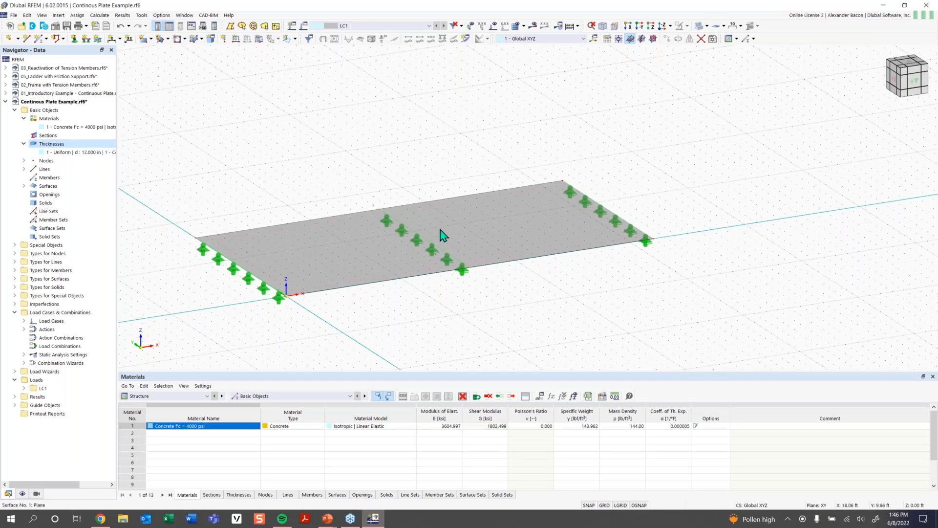
- Start a new surface load of type Force with Uniform distribution, Global XYZ coordinates and ZA direction
mouse_move(443, 235)
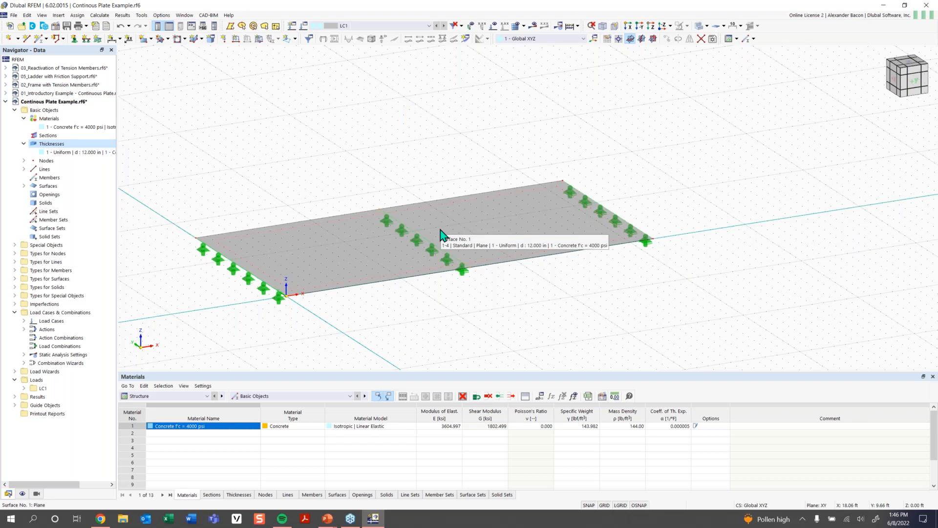
click(260, 42)
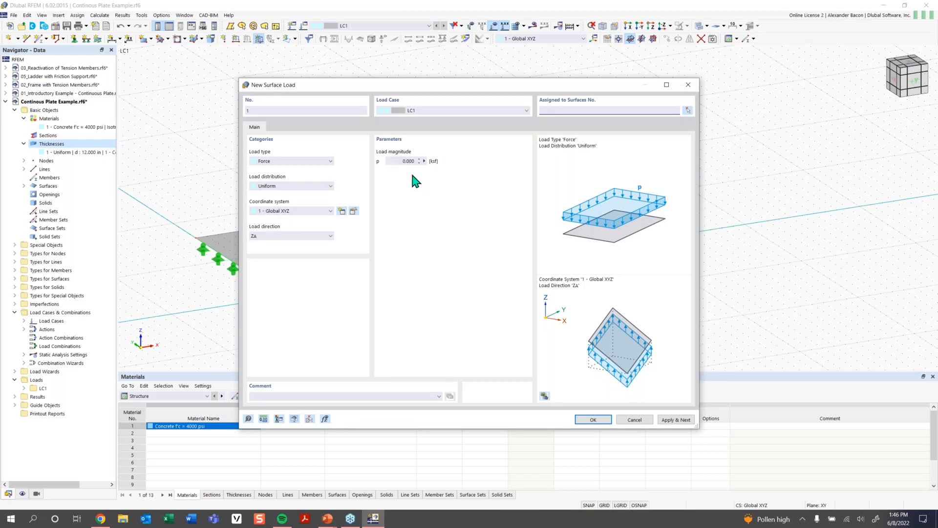
click(295, 161)
click(293, 162)
click(295, 186)
click(299, 190)
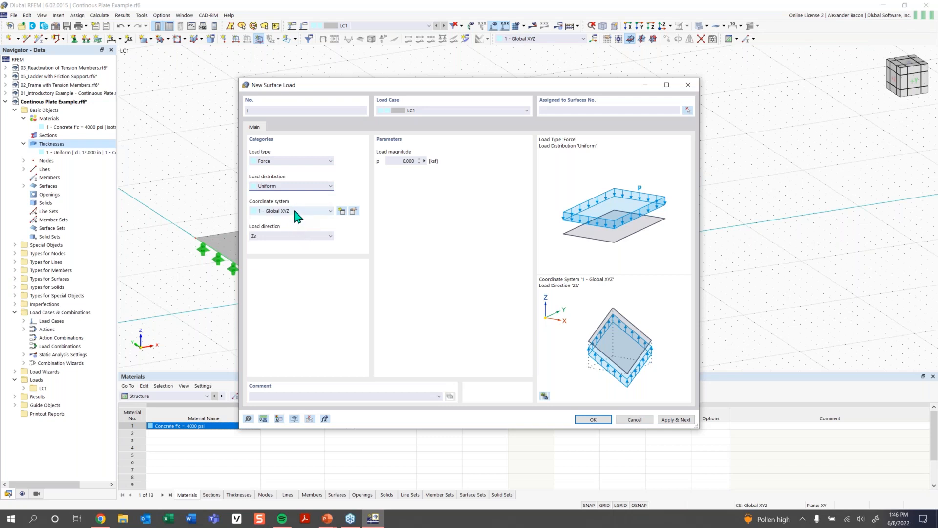
click(289, 237)
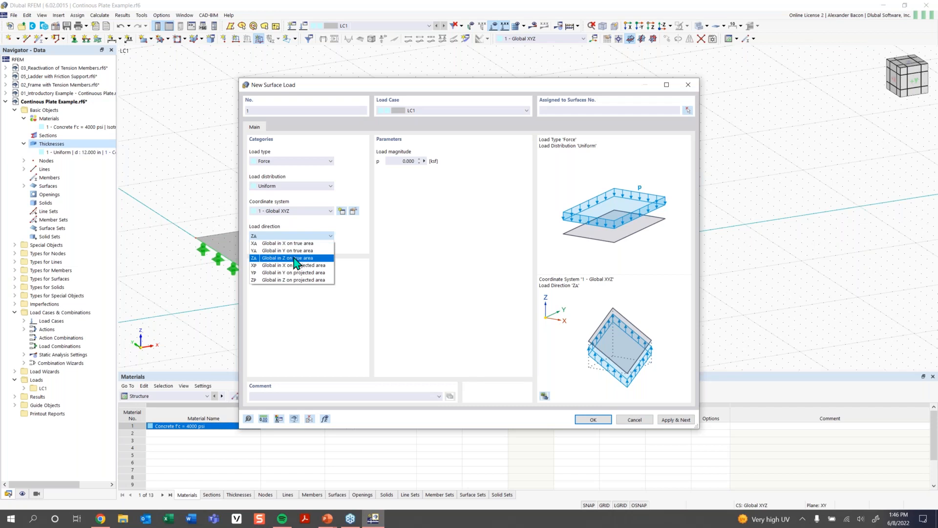
click(294, 258)
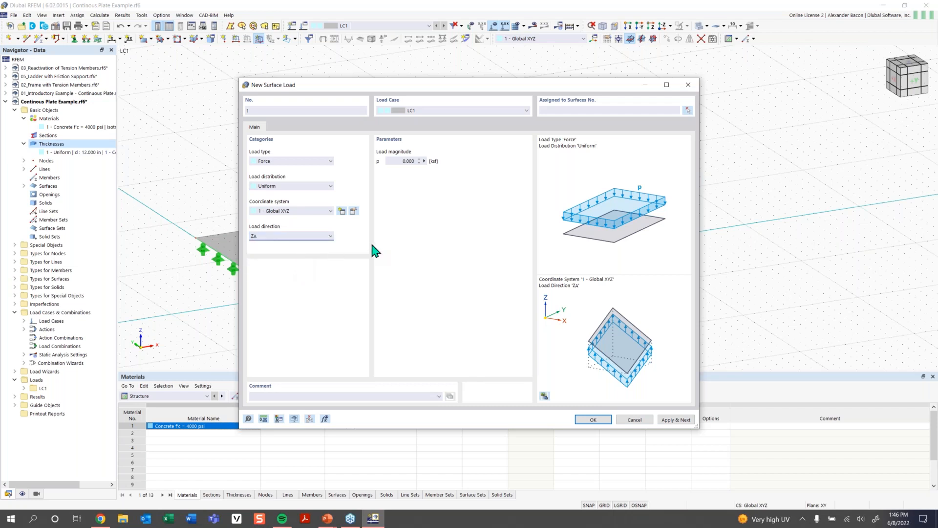
- Set the load magnitude to -0.250 ksf and apply the surface load to the plate surface 1
click(397, 164)
key(BackSpace)
text(-0.250)
key(Return)
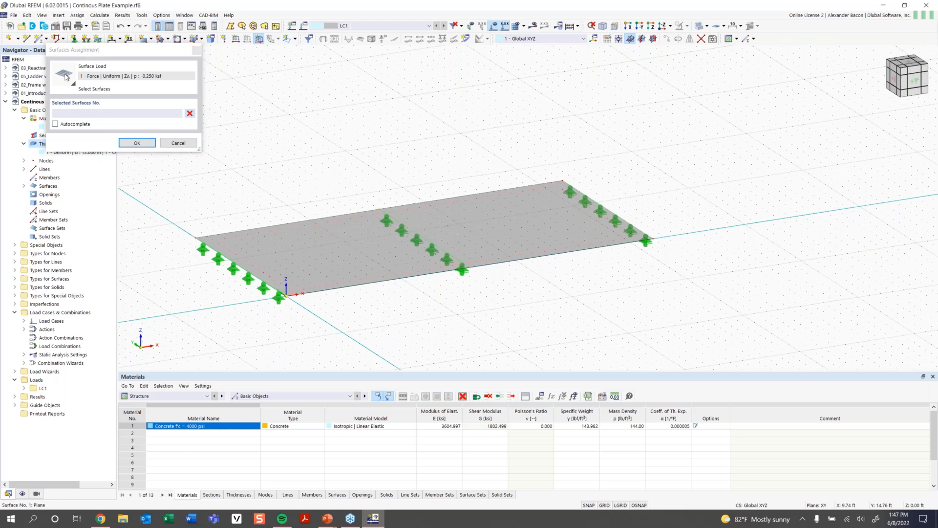
click(317, 225)
click(138, 143)
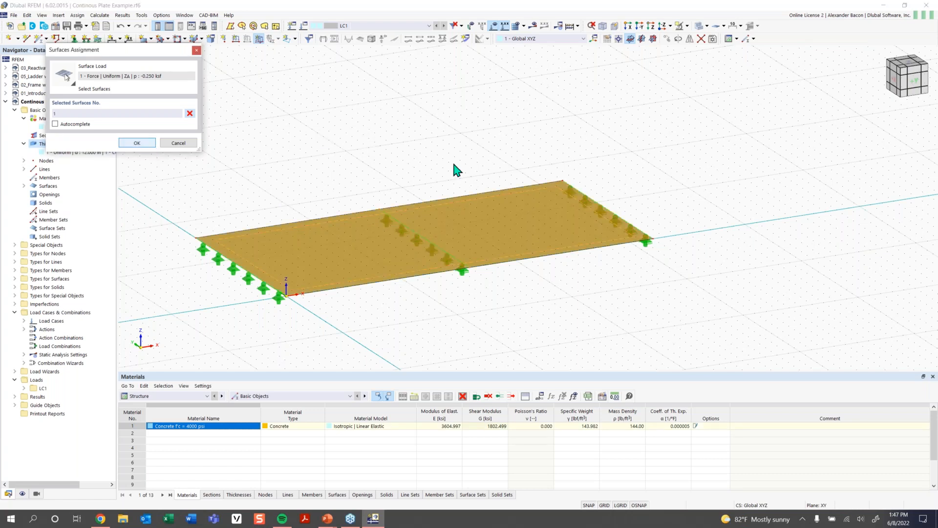
scroll(359, 215, down, 1)
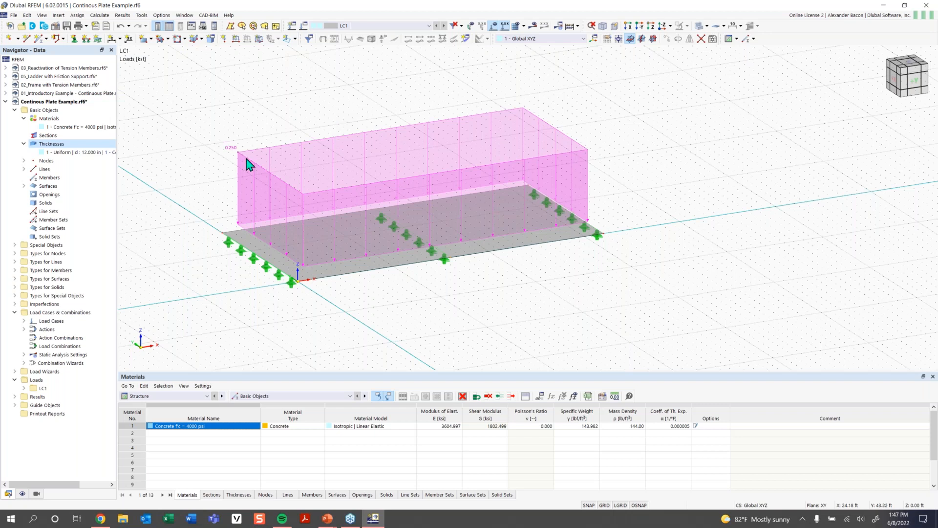
right_click(274, 181)
drag(352, 235, 324, 231)
click(318, 111)
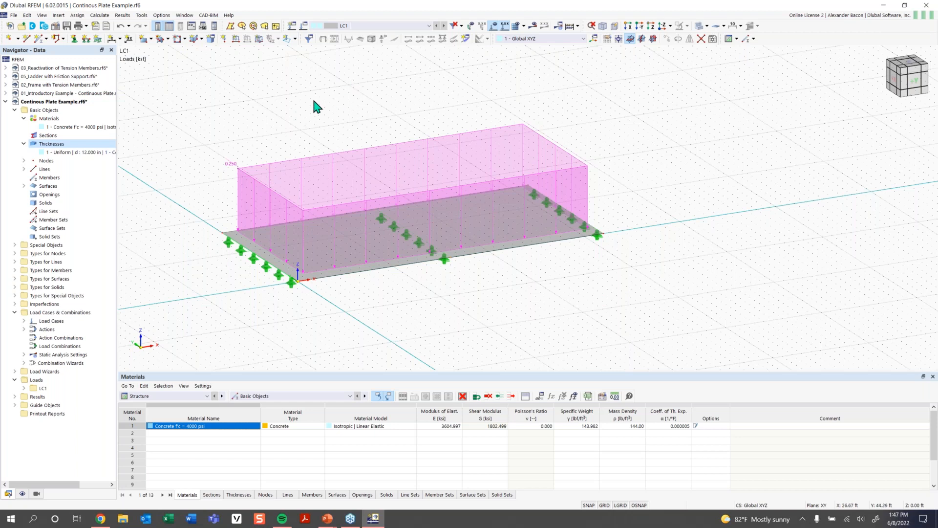
ctrl+middle_drag(316, 104, 313, 128)
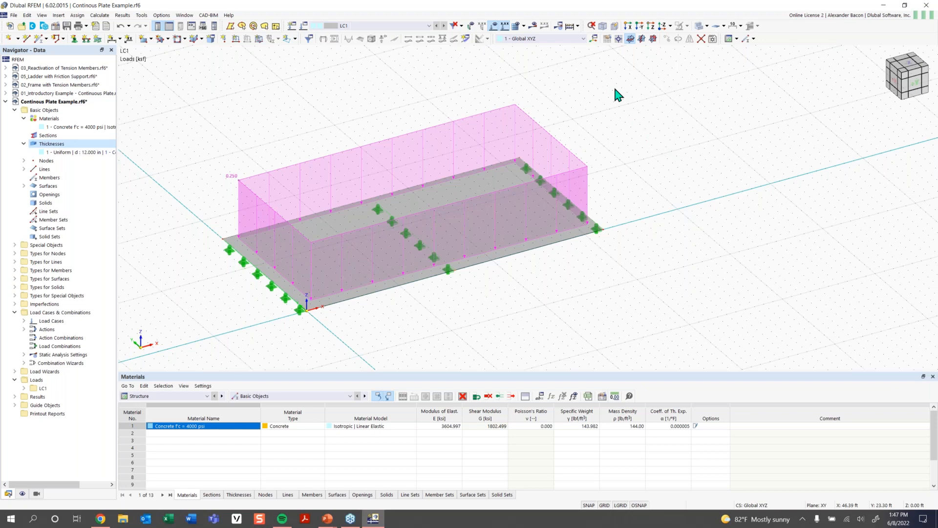
- Open the mesh settings and review the target length of finite elements
click(524, 26)
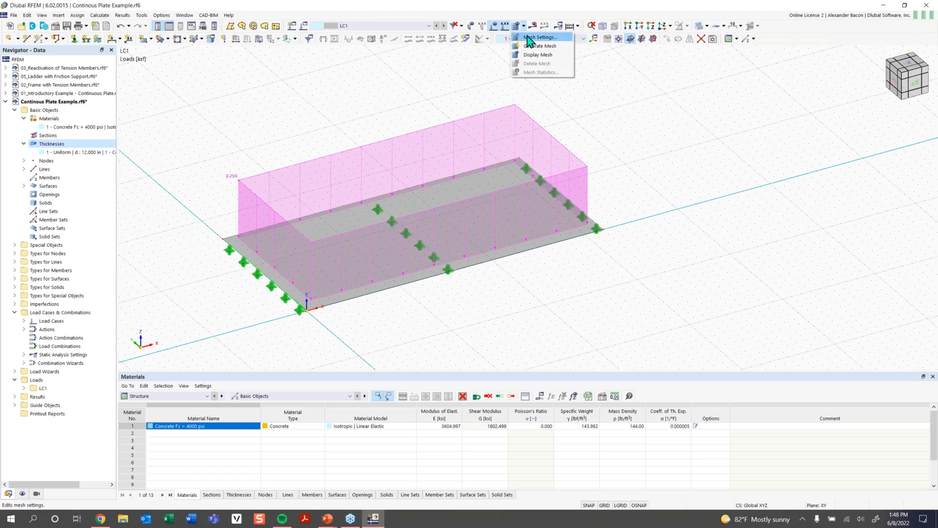
click(531, 38)
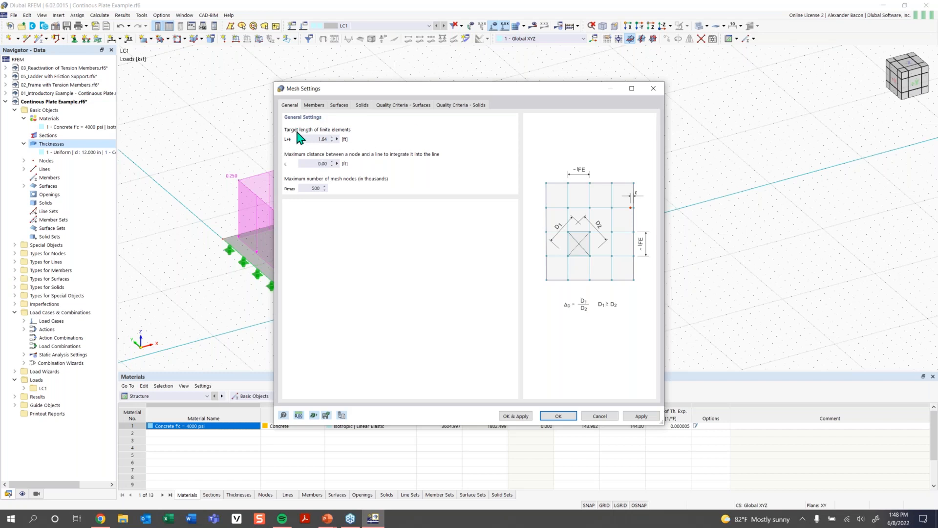
double_click(317, 139)
click(322, 139)
click(561, 421)
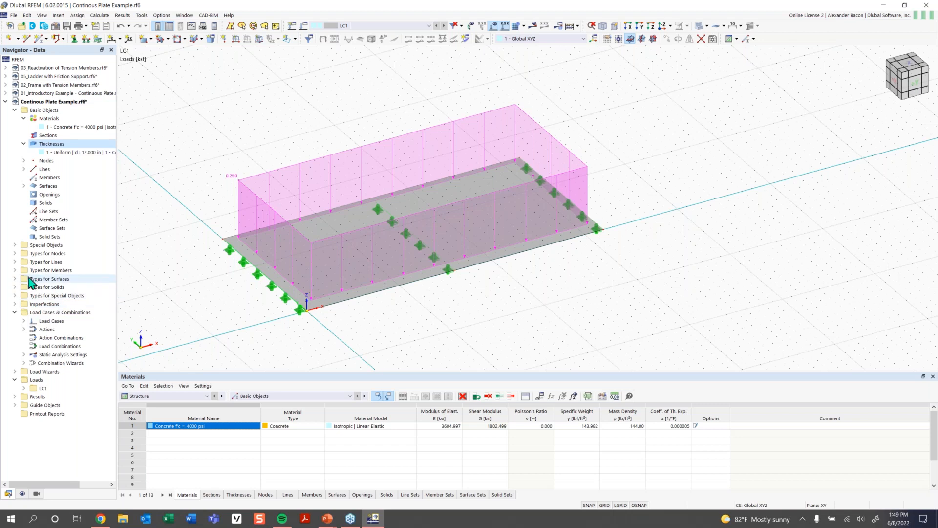
- Create a new surface mesh refinement with a target FE length of 7.00 ft
click(15, 278)
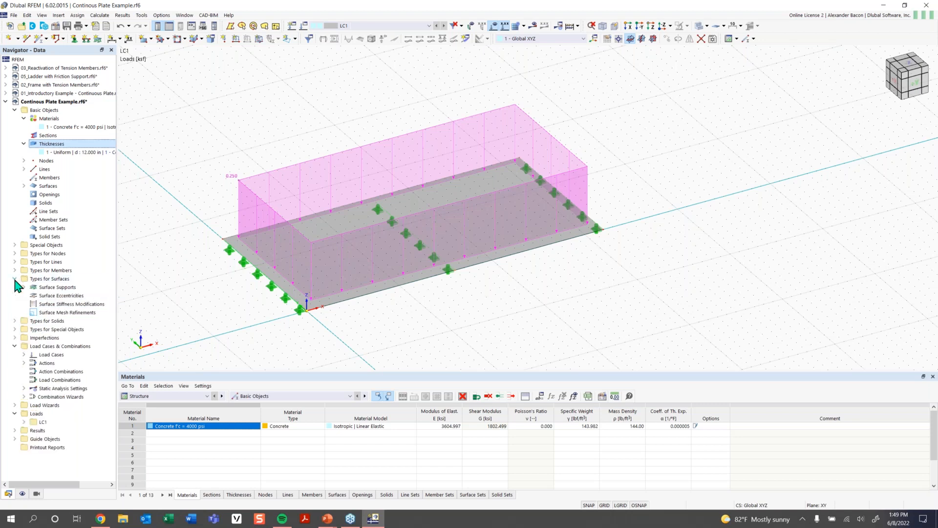
right_click(59, 315)
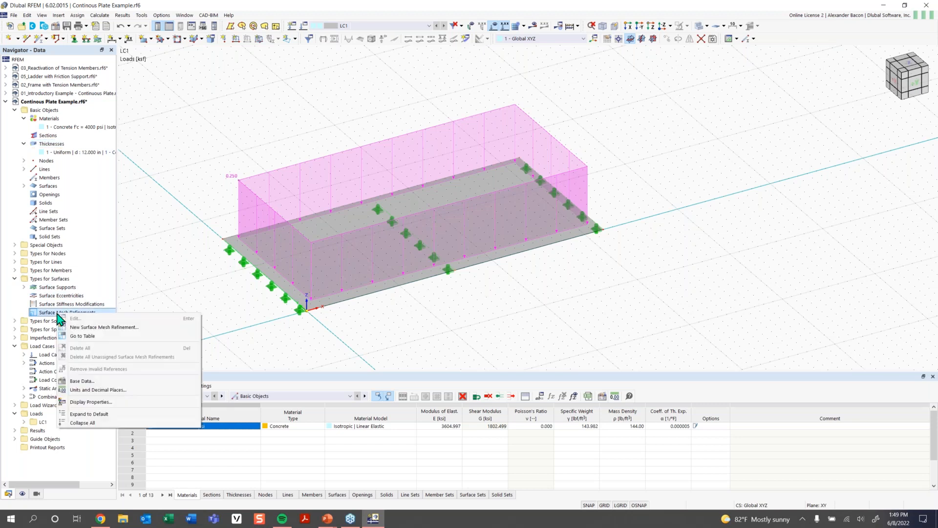
click(111, 327)
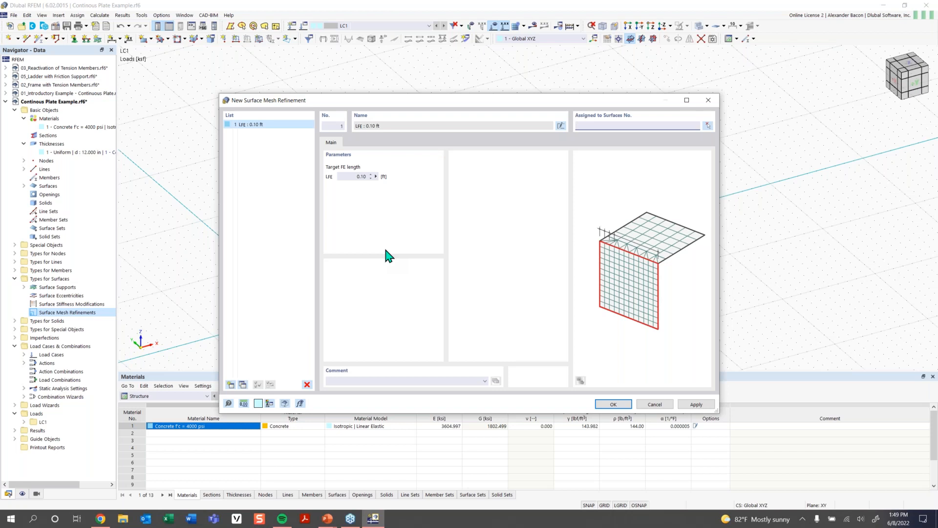
double_click(360, 176)
key(BackSpace)
- Add two more surface mesh refinements with target FE lengths of 4.00 ft and 1.25 ft
click(231, 384)
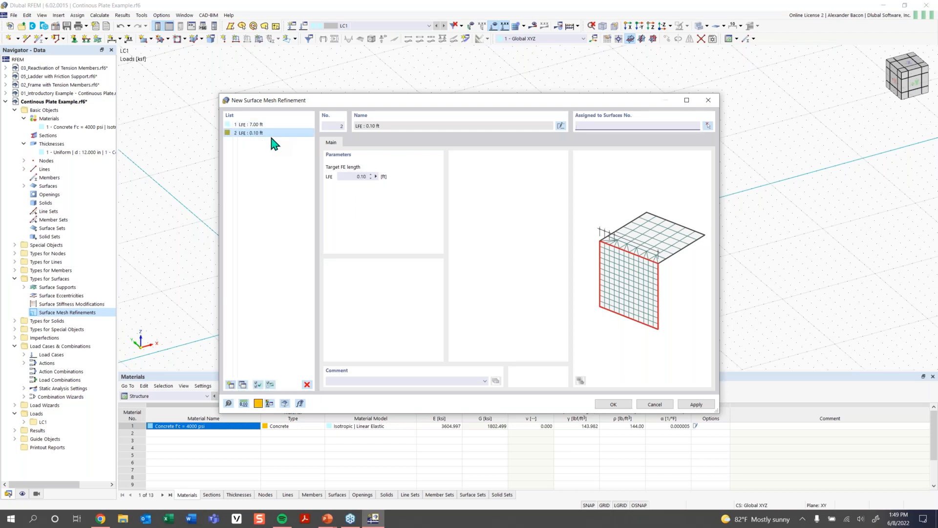
double_click(355, 176)
text(4)
click(230, 385)
double_click(361, 176)
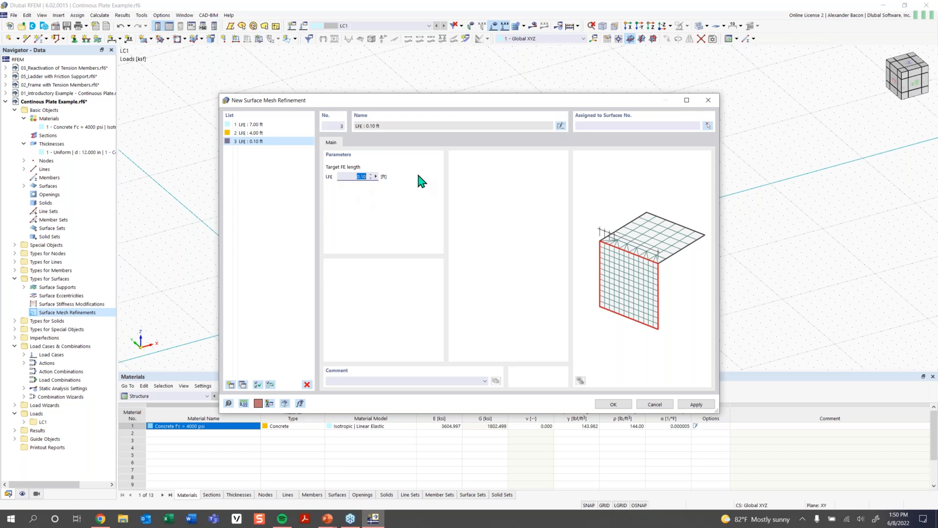
text(1.25)
- Add a fourth surface mesh refinement with a target FE length of 0.40 ft and close the dialog
click(230, 384)
double_click(360, 176)
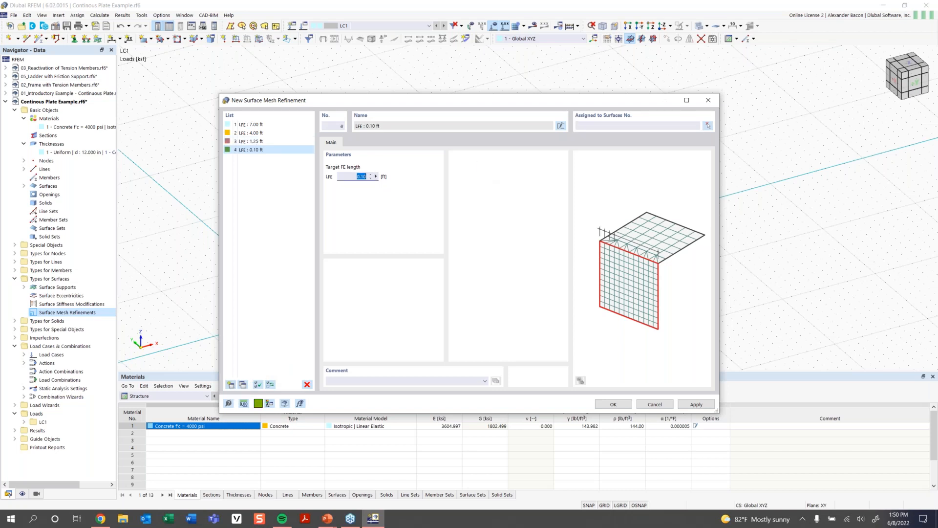
text(0.4)
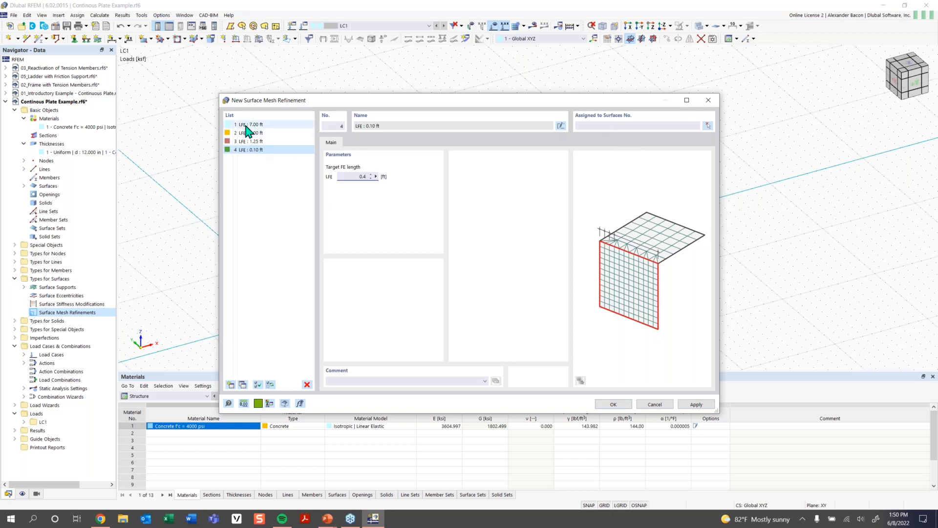
click(617, 405)
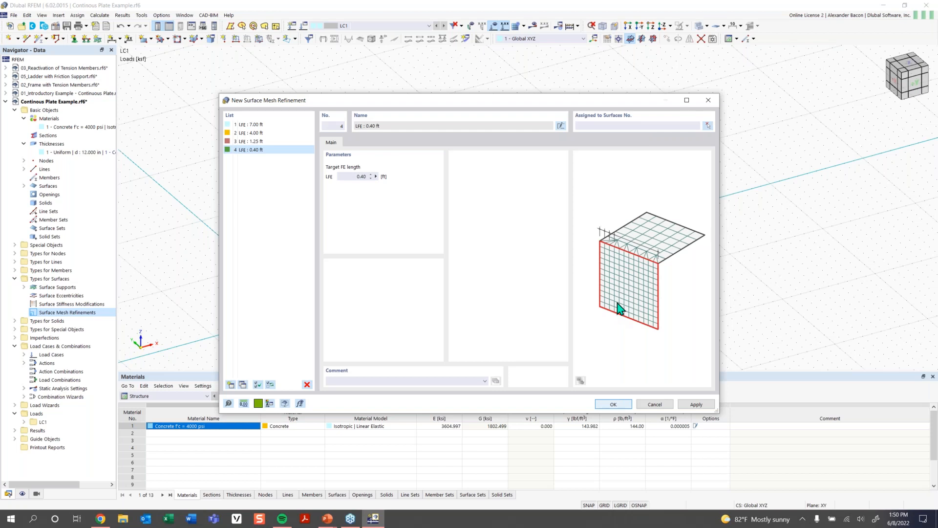
- Select the whole plate with its supports and load, and copy it three times along the X axis
middle_drag(540, 303, 480, 314)
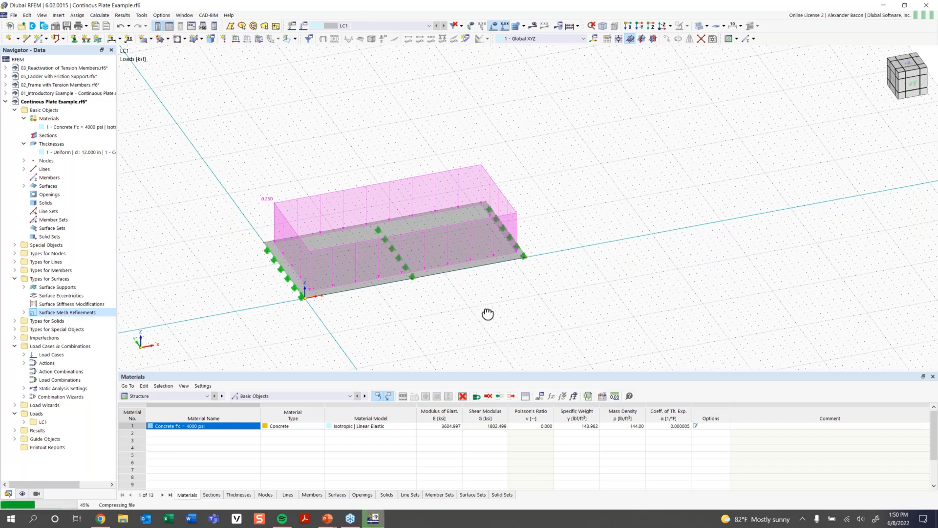
scroll(483, 316, down, 1)
ctrl+middle_drag(507, 315, 451, 325)
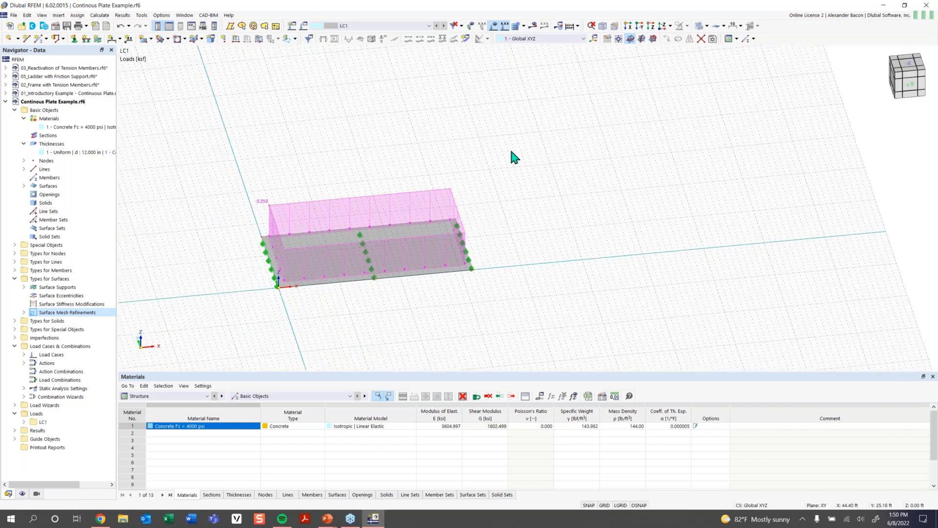
drag(520, 160, 197, 324)
scroll(562, 237, down, 1)
middle_drag(562, 239, 442, 267)
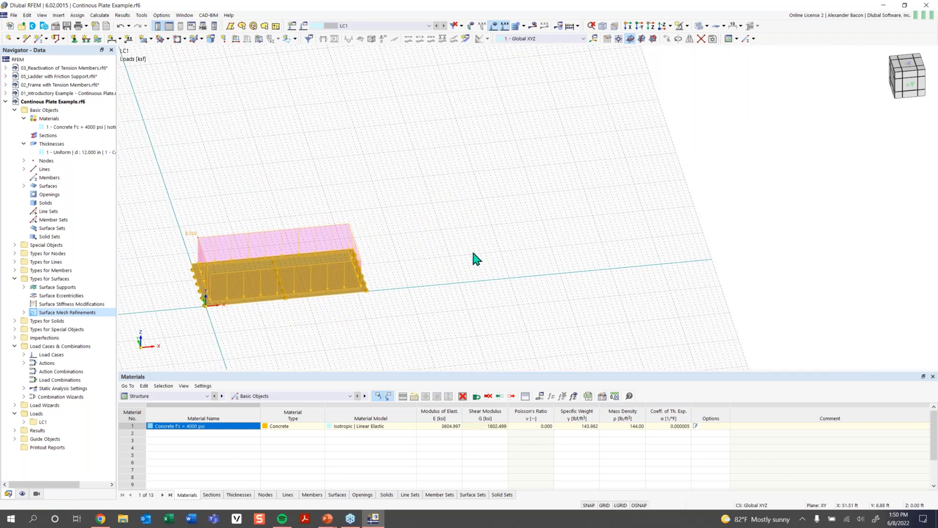
click(667, 39)
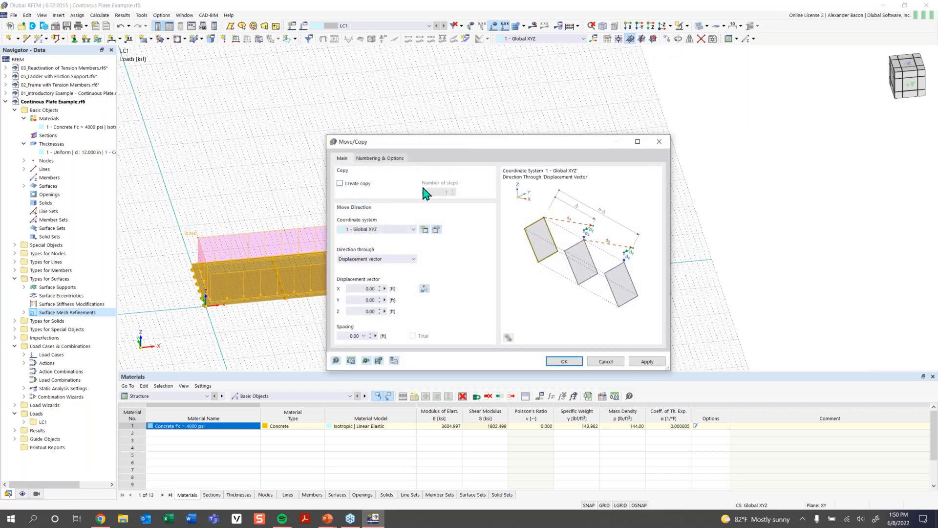
click(350, 188)
double_click(446, 192)
text(3)
double_click(361, 289)
text(3)
click(567, 361)
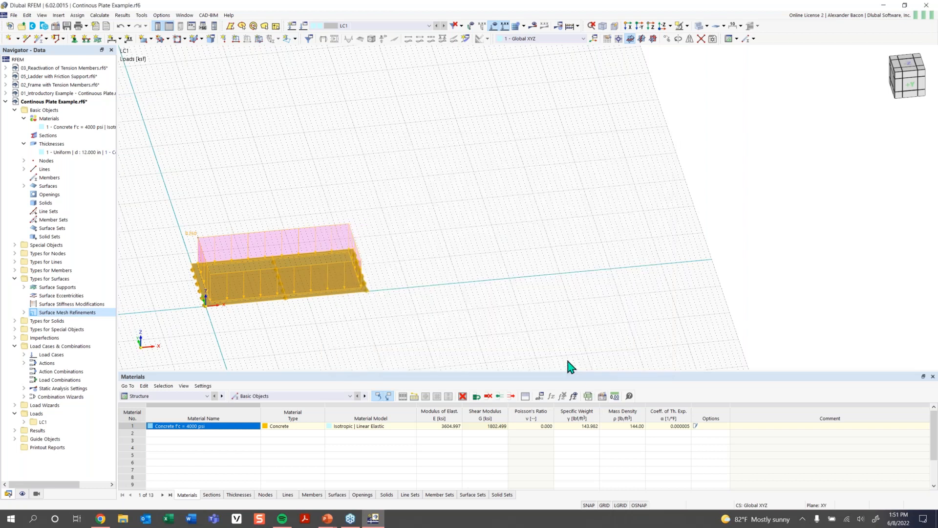
- Select all four plates and move the entire model to the left along X, two plate positions
scroll(589, 337, down, 2)
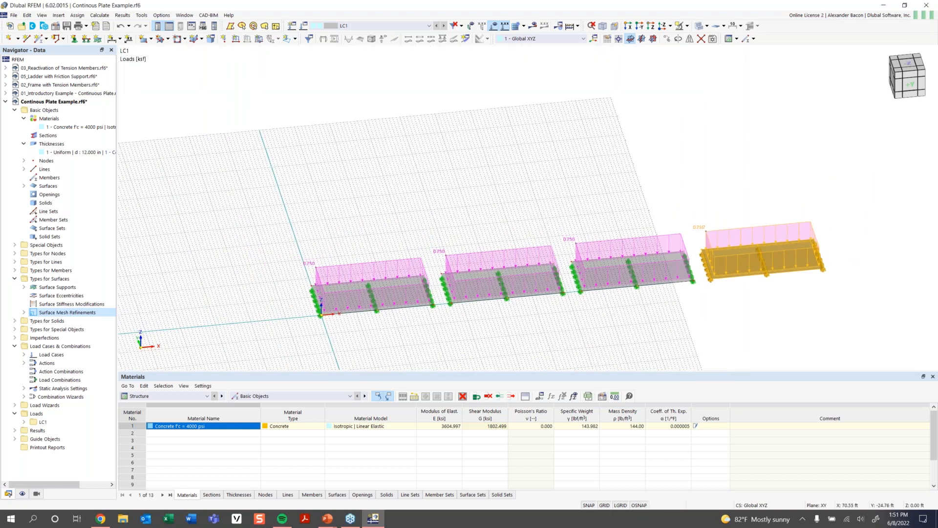
middle_drag(577, 336, 435, 338)
click(642, 294)
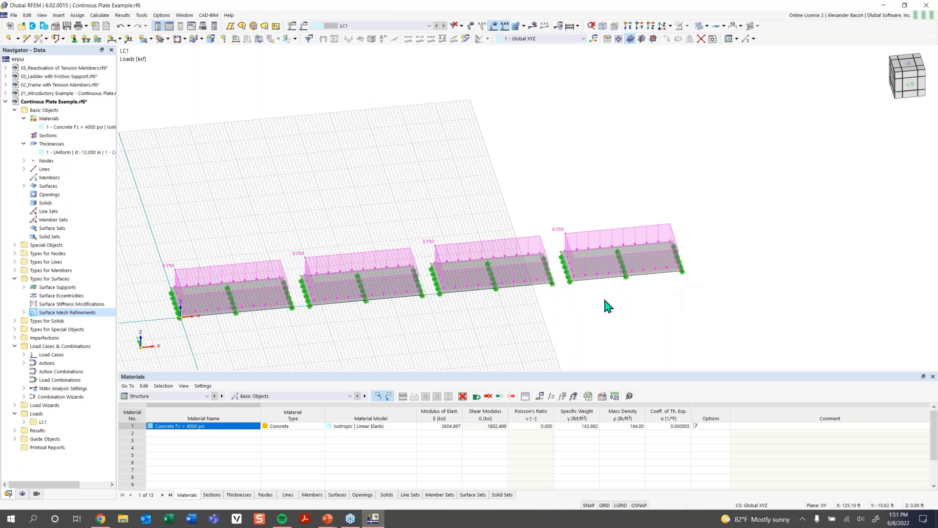
scroll(605, 300, down, 2)
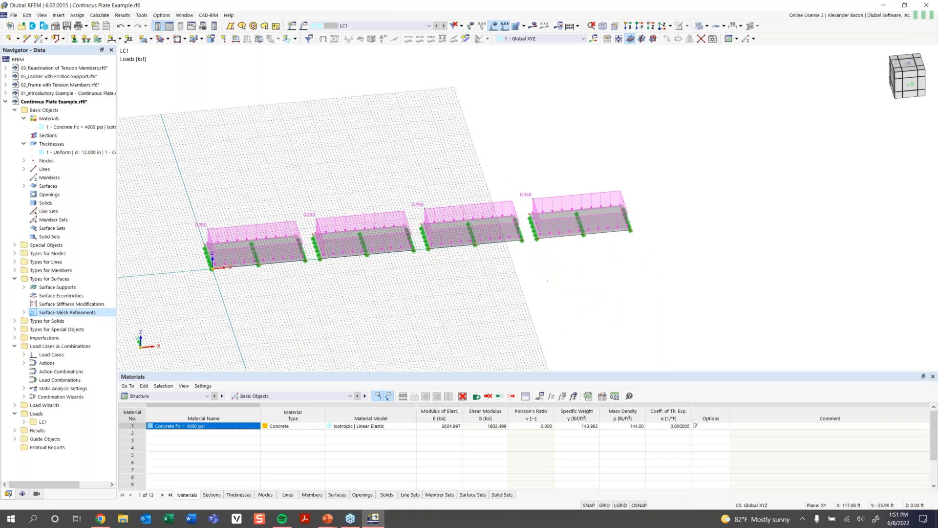
ctrl+middle_drag(547, 280, 516, 280)
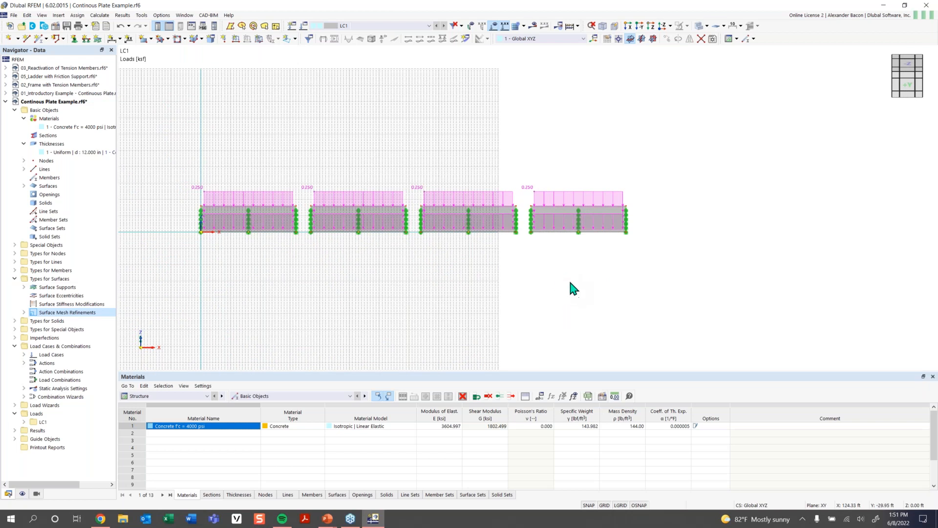
middle_drag(558, 278, 523, 287)
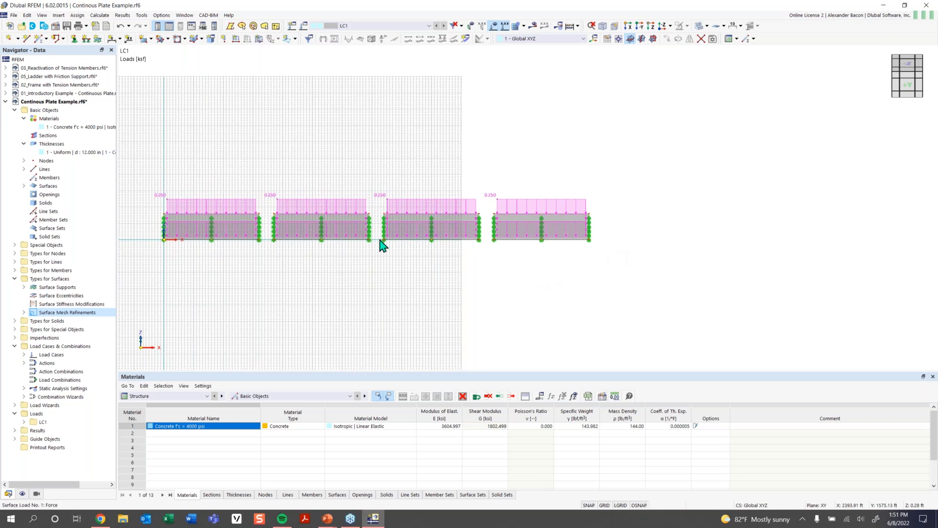
middle_drag(347, 267, 532, 263)
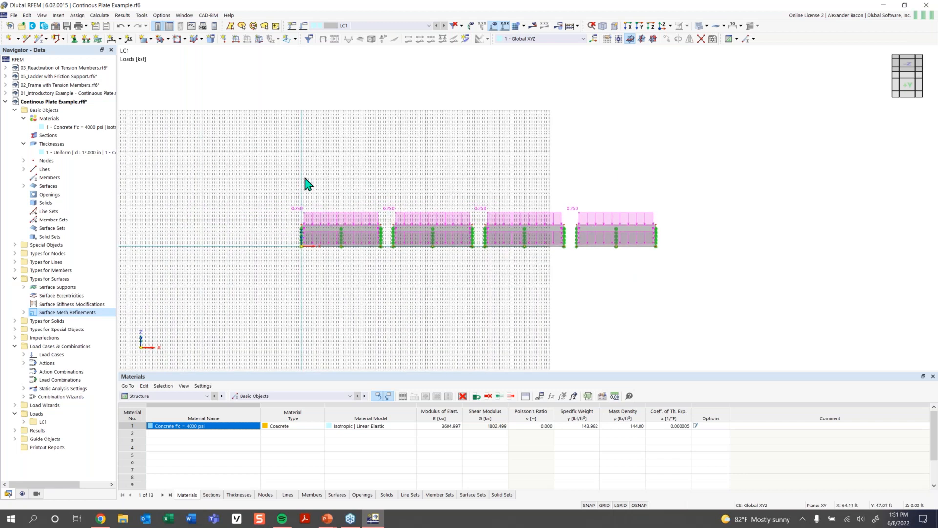
drag(708, 171, 187, 317)
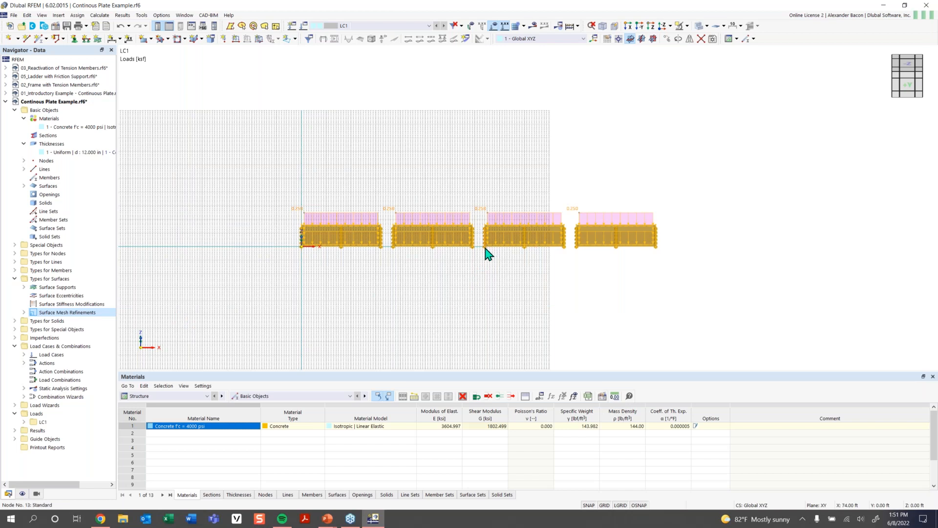
drag(485, 257, 304, 247)
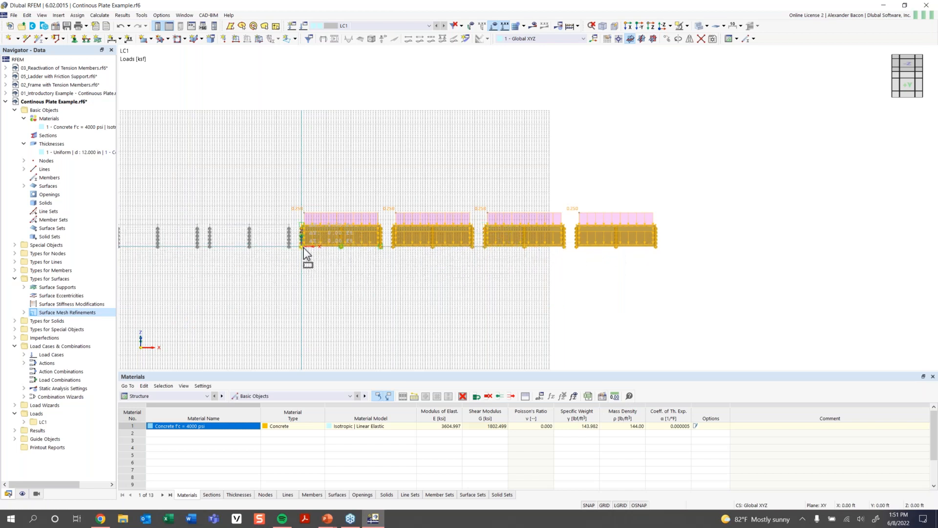
click(410, 301)
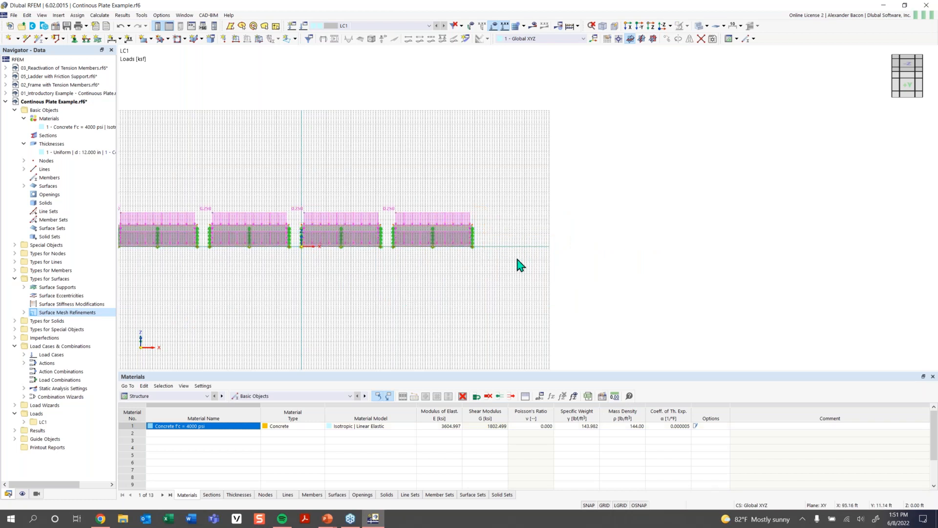
- Switch to the top view and start a new beam member, opening its section settings
scroll(530, 240, up, 2)
scroll(531, 240, up, 1)
ctrl+middle_drag(473, 243, 549, 210)
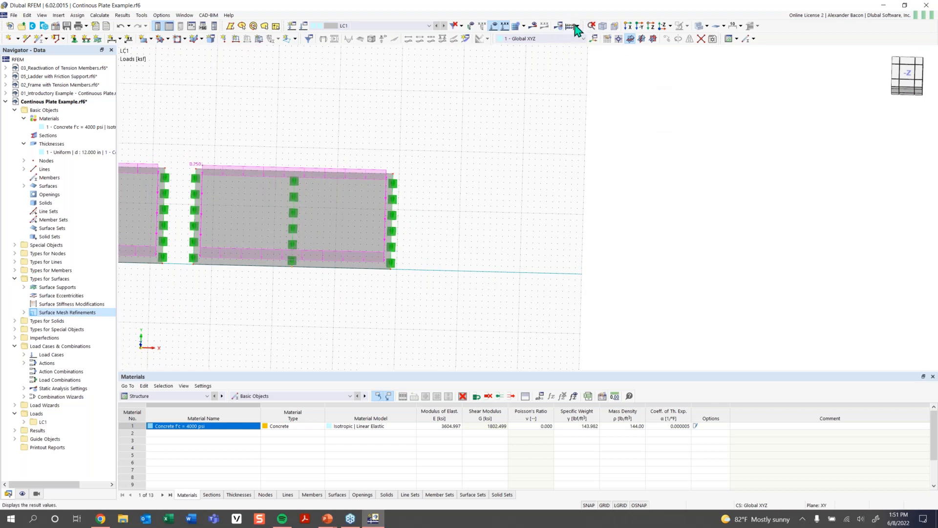
click(663, 28)
middle_drag(579, 282, 417, 282)
middle_drag(613, 291, 476, 299)
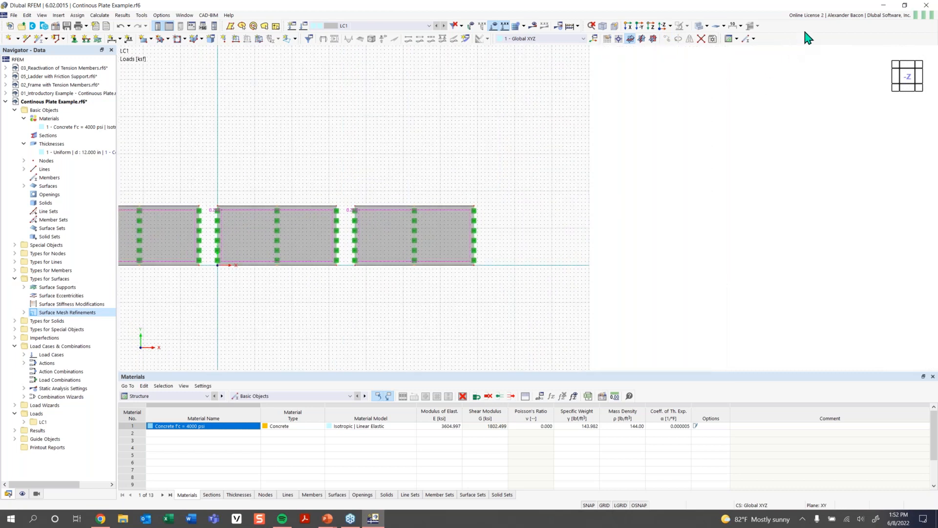
click(38, 39)
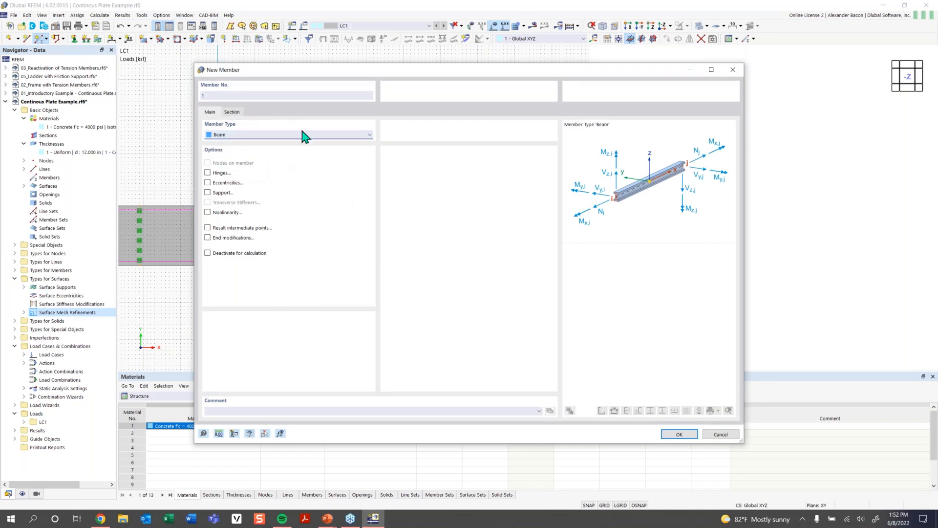
click(235, 115)
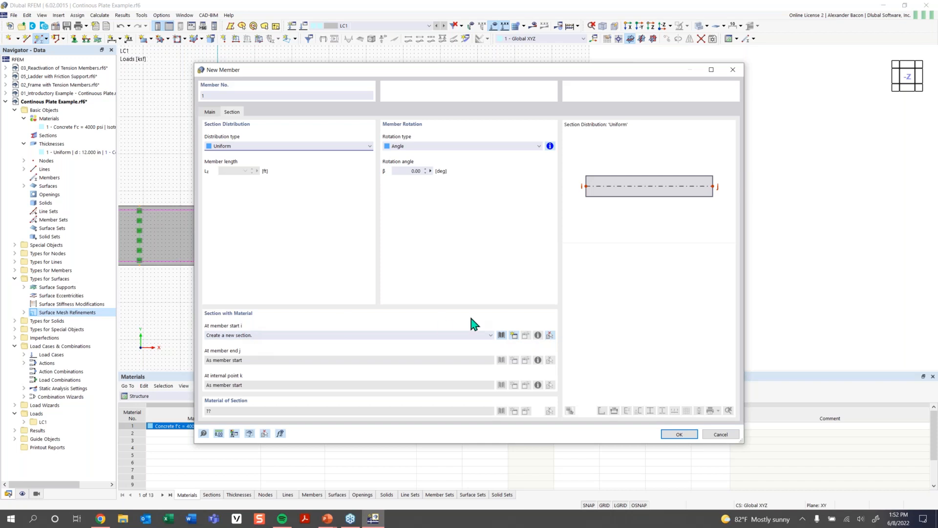
- Pick a massive rectangular section from the section library for the new member
click(501, 335)
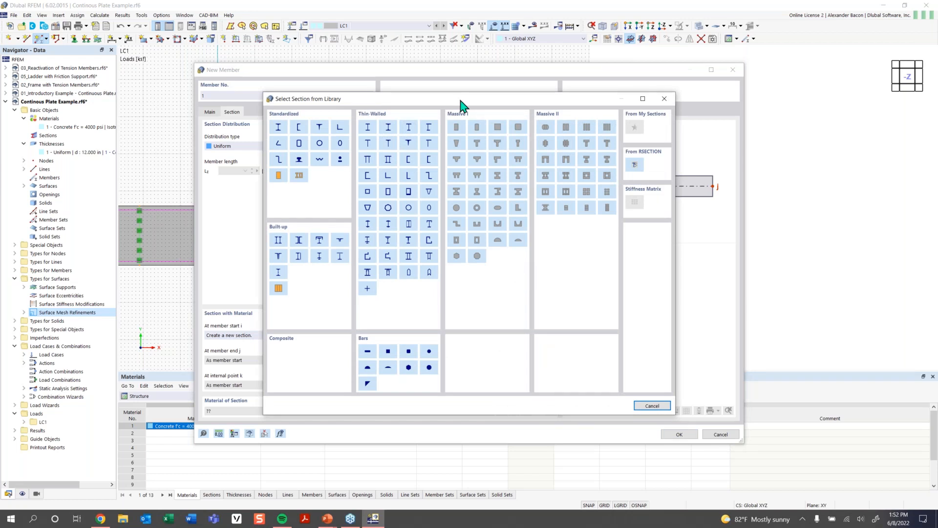
drag(471, 101, 444, 100)
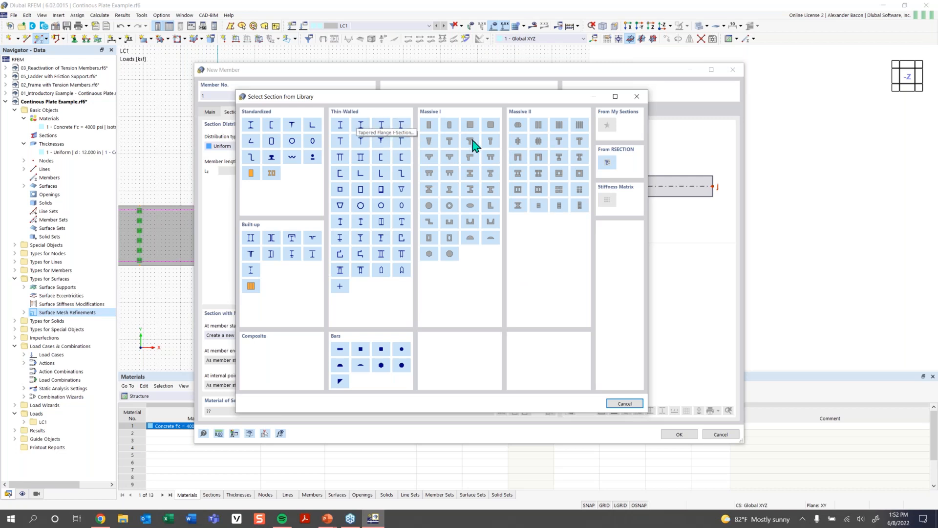
click(429, 128)
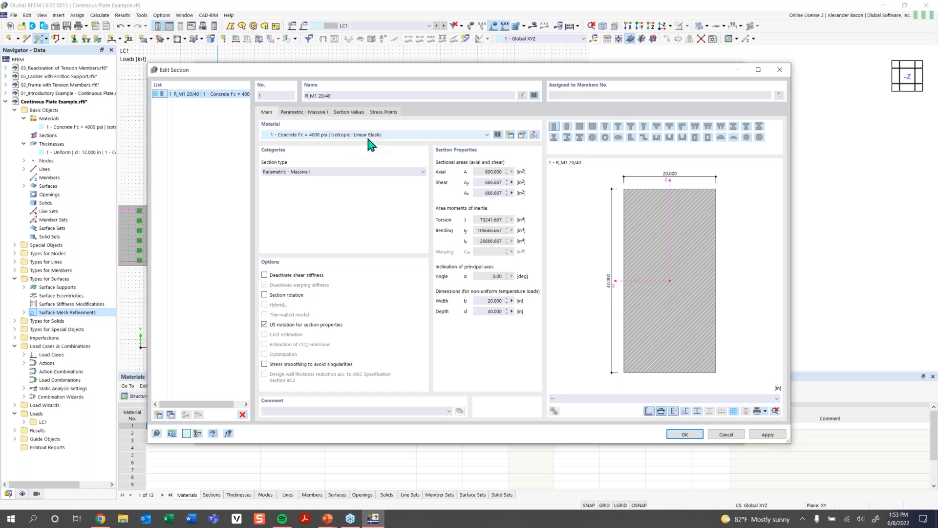
click(498, 135)
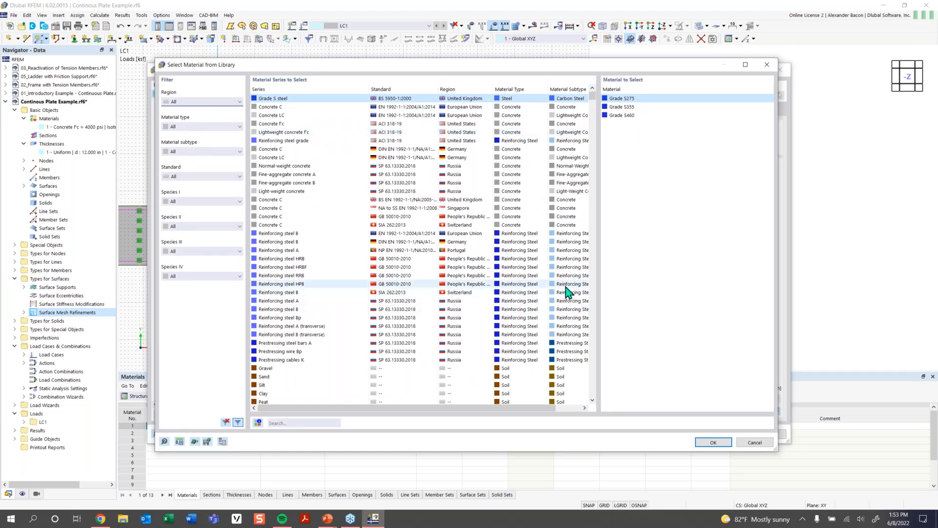
click(766, 68)
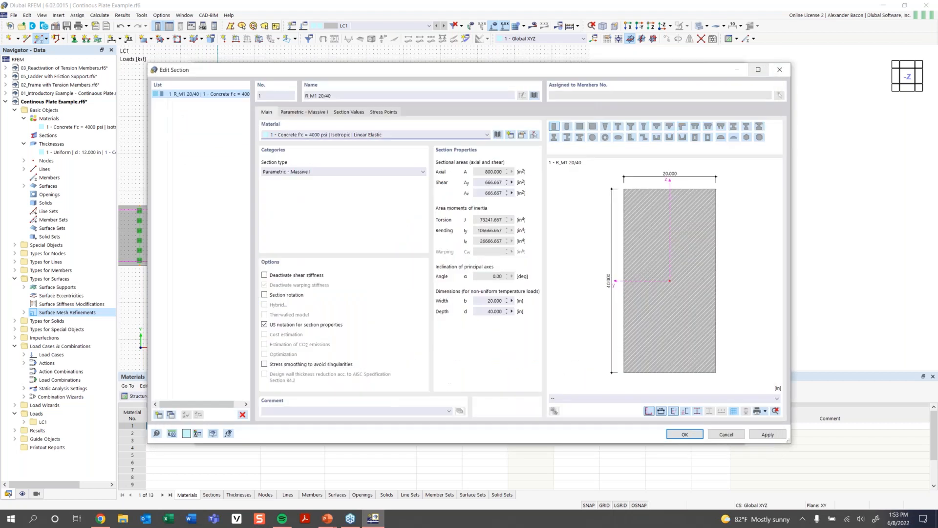
- Set the rectangular section's width to 40 in and depth to 12 in and confirm it
click(312, 117)
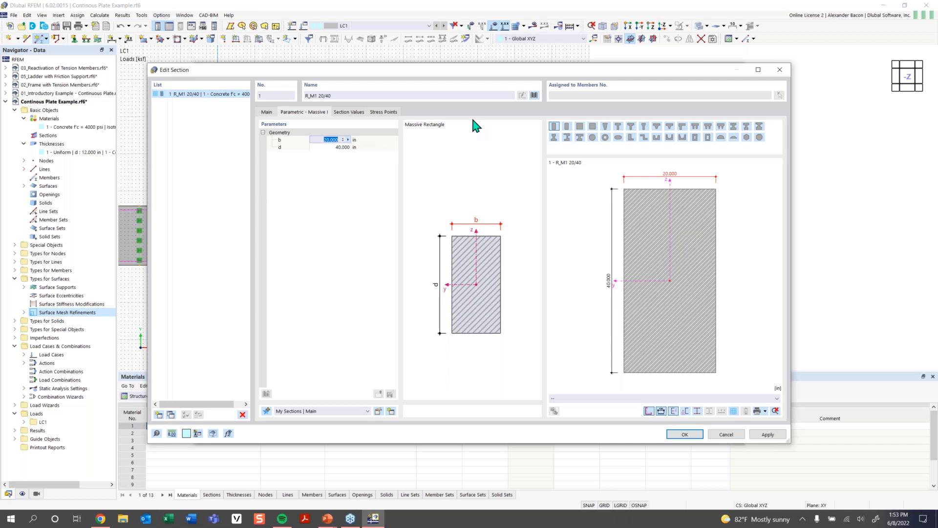
text(40)
click(331, 148)
text(12)
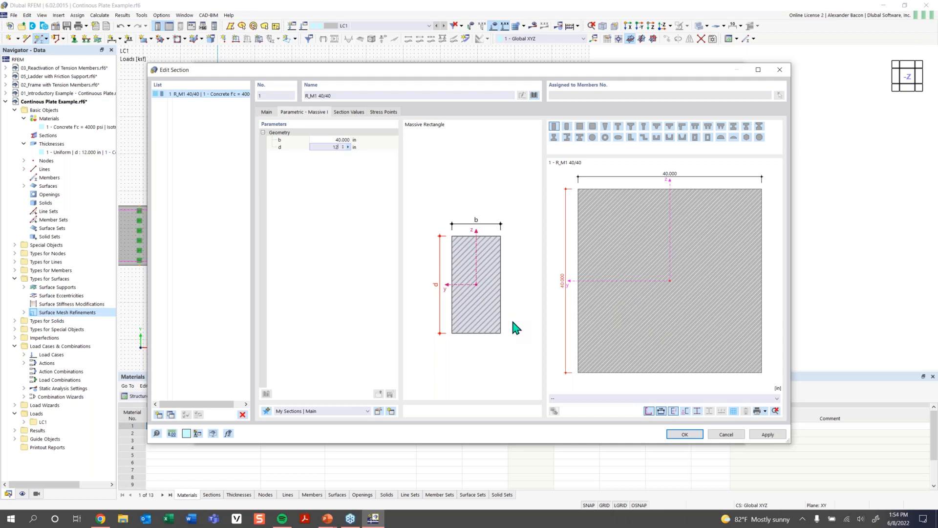
click(679, 436)
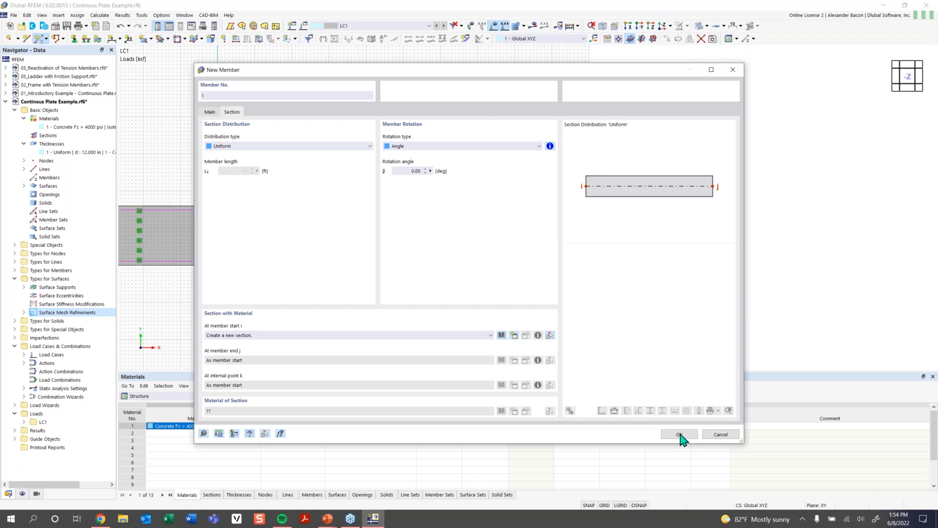
- Draw a 16 ft beam member to the right of the plates and undo it
click(679, 435)
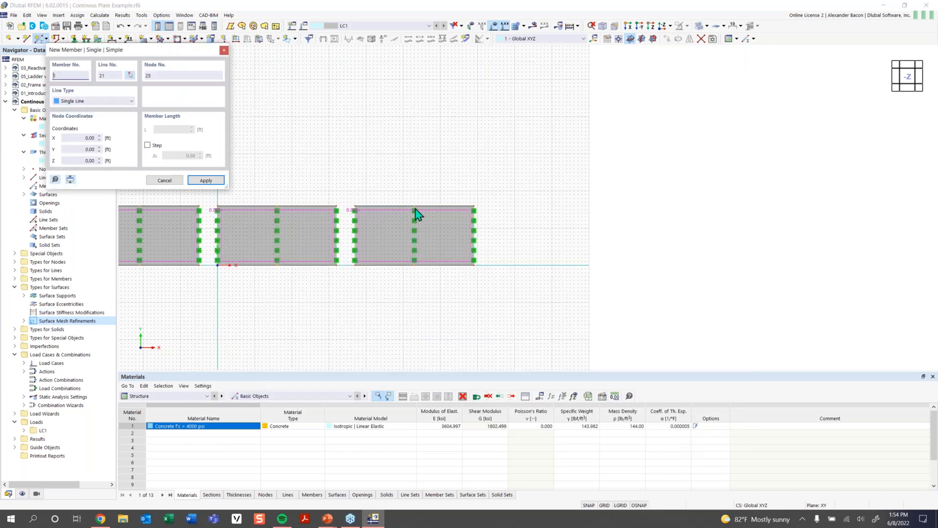
scroll(461, 303, down, 1)
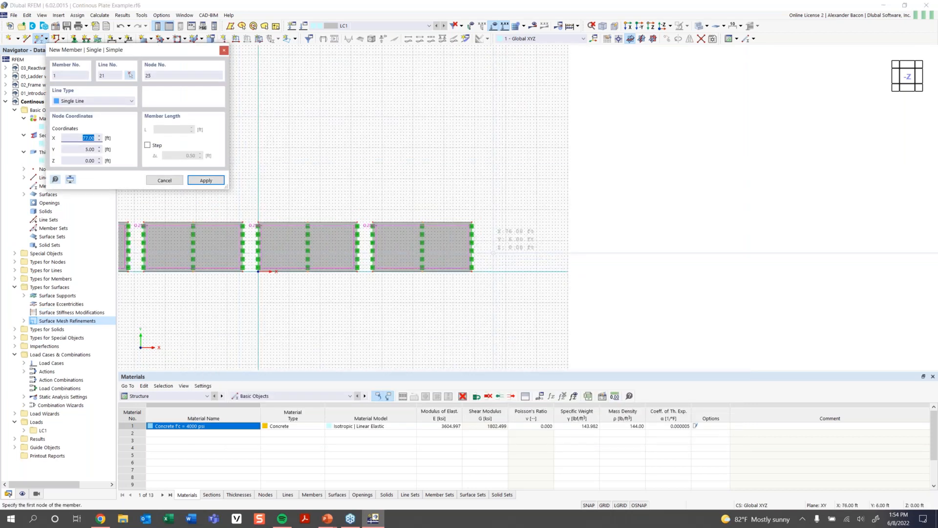
scroll(491, 244, up, 2)
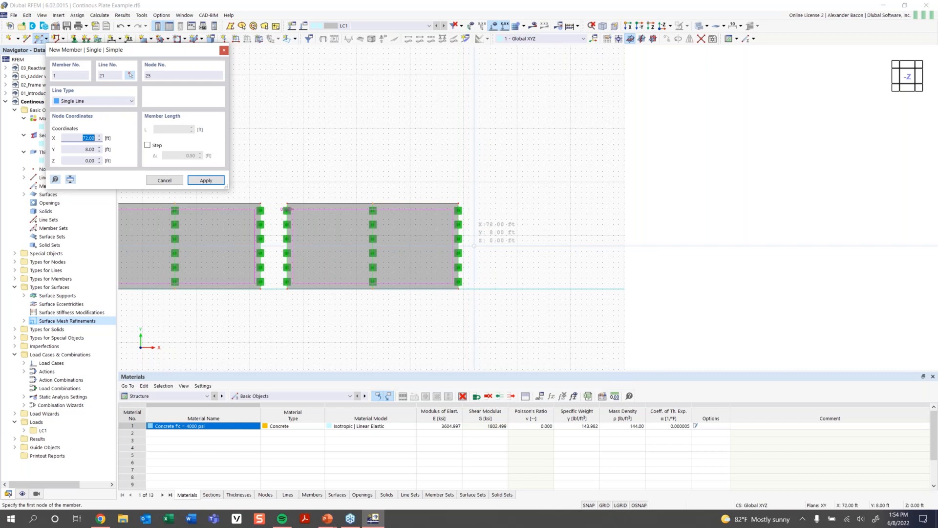
click(484, 246)
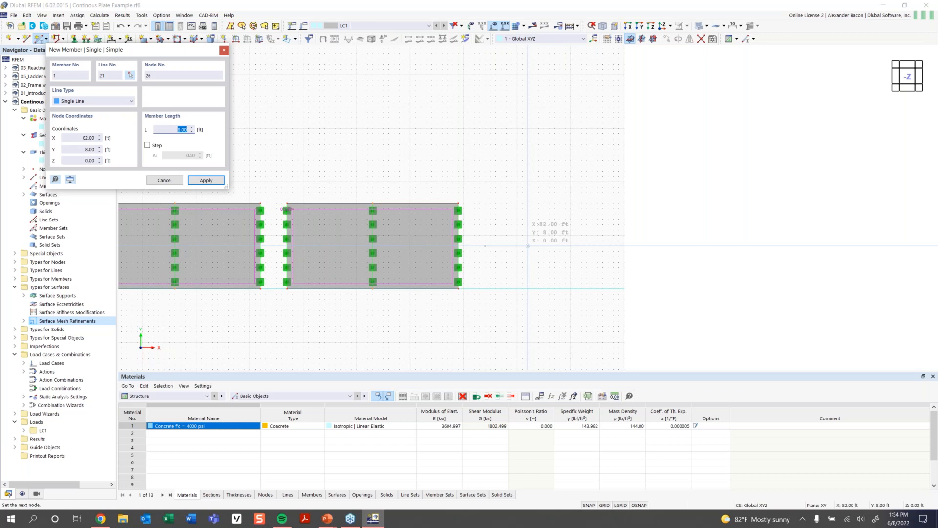
text(16)
key(Return)
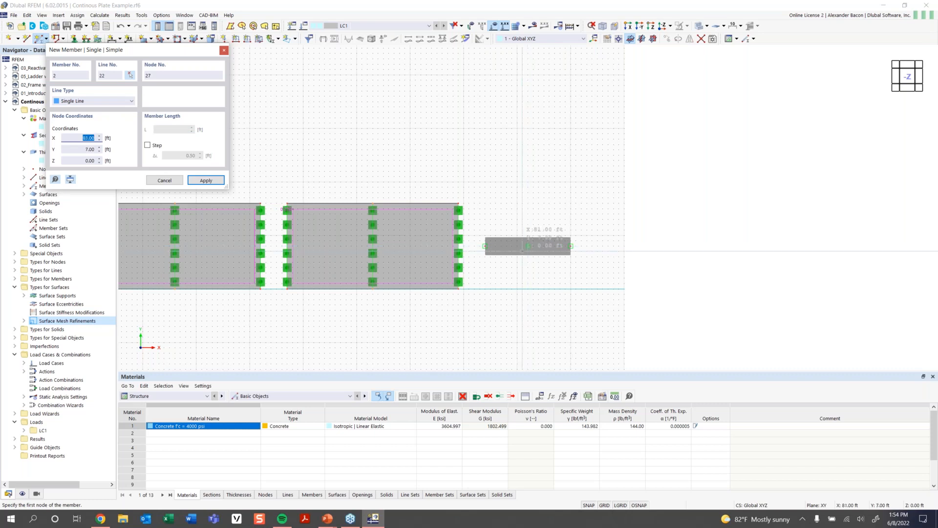
key(Escape)
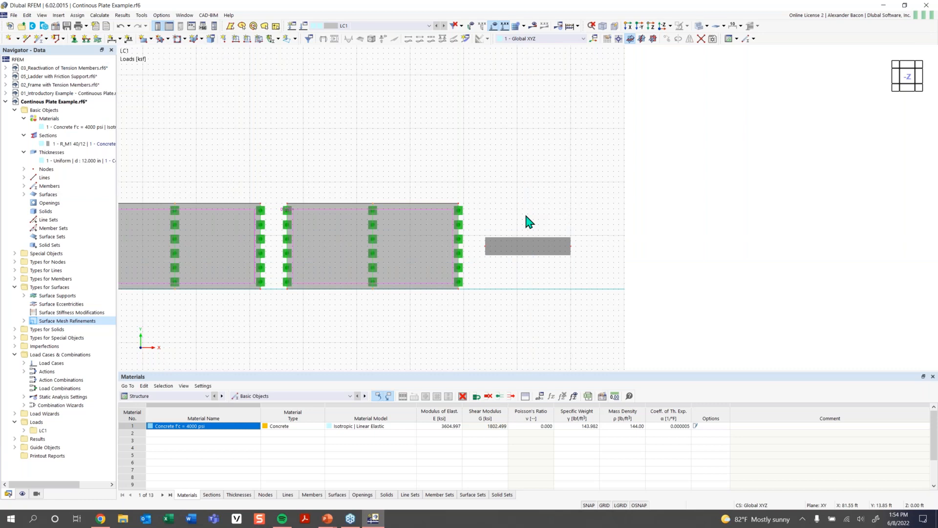
key(ctrl+z)
- Draw a 32 ft beam member along X to the right of the plates
click(39, 38)
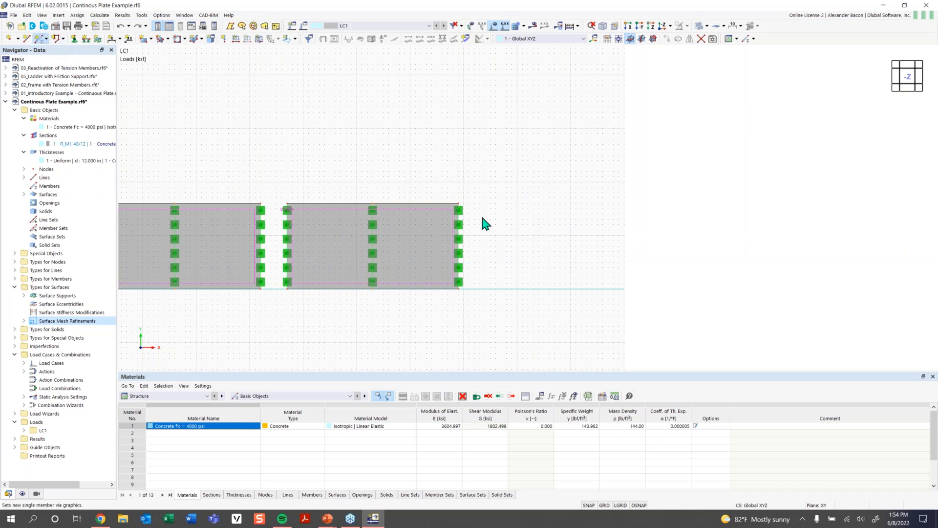
click(678, 434)
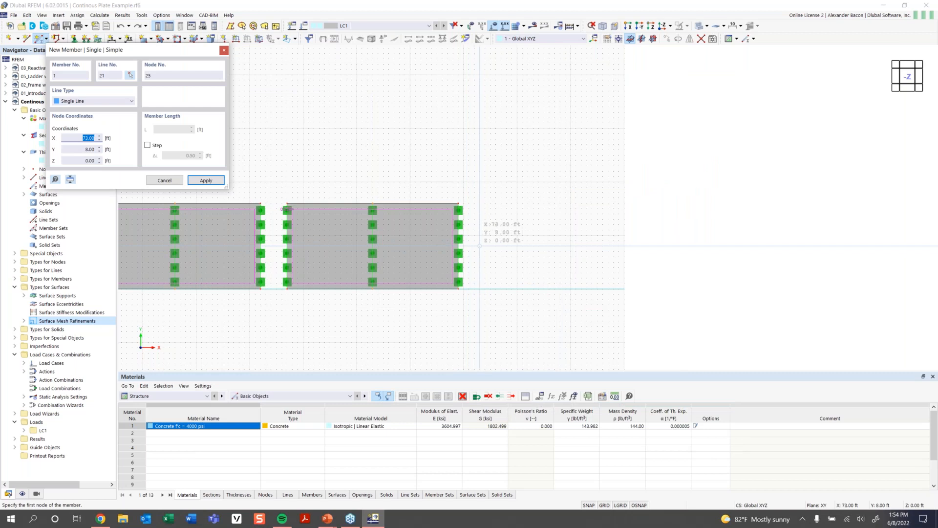
click(485, 245)
text(32)
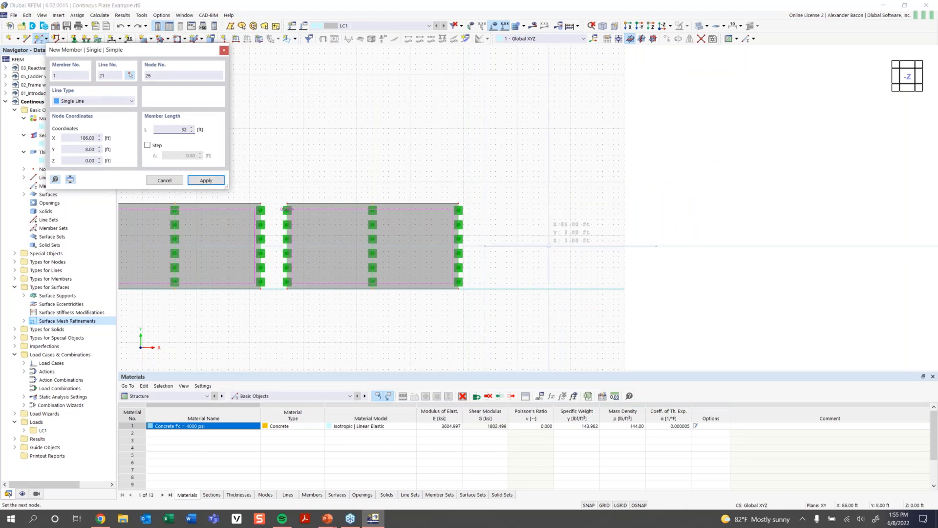
key(Return)
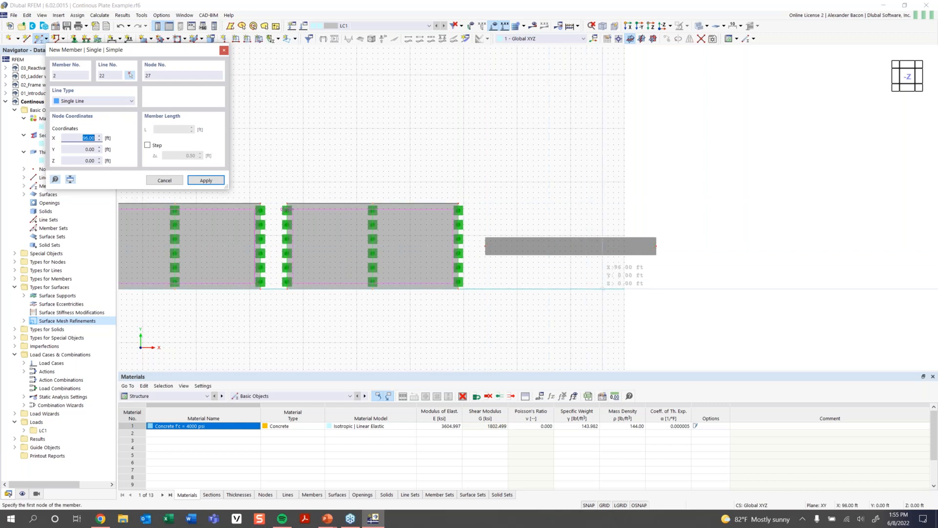
key(Escape)
- Divide the beam with intermediate nodes, creating on-member nodes without splitting the member
ctrl+middle_drag(522, 316, 593, 226)
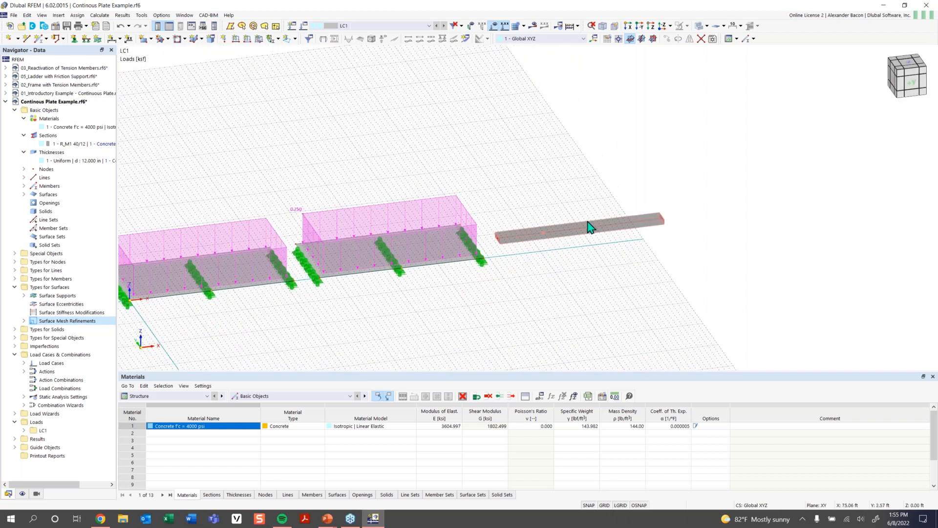
scroll(566, 235, up, 6)
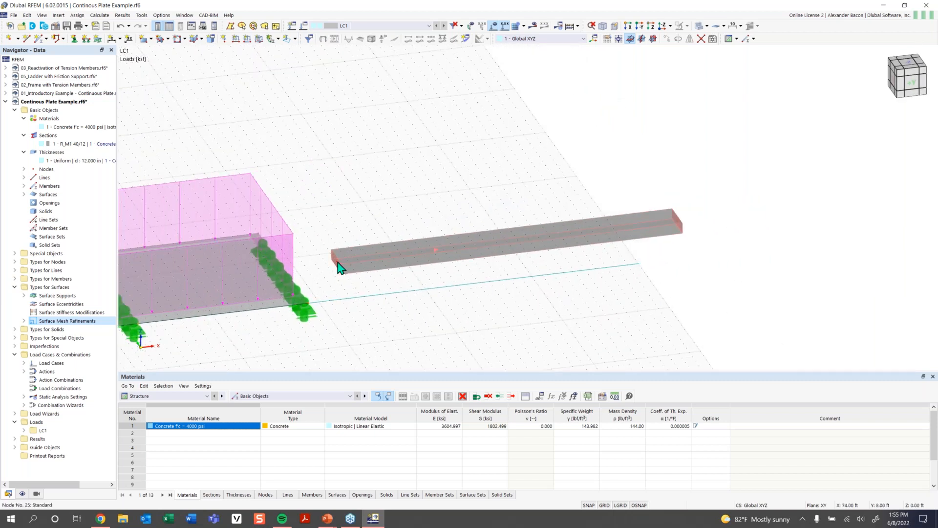
scroll(655, 226, down, 3)
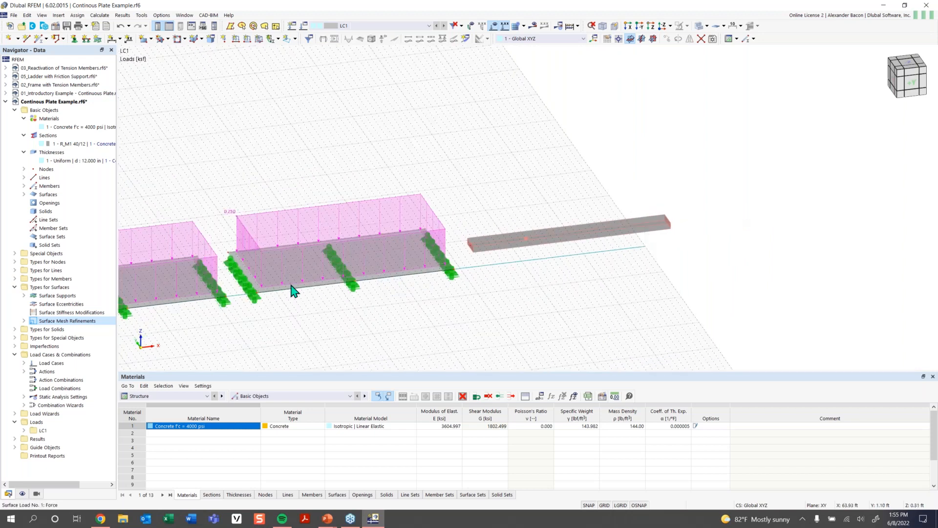
right_click(567, 242)
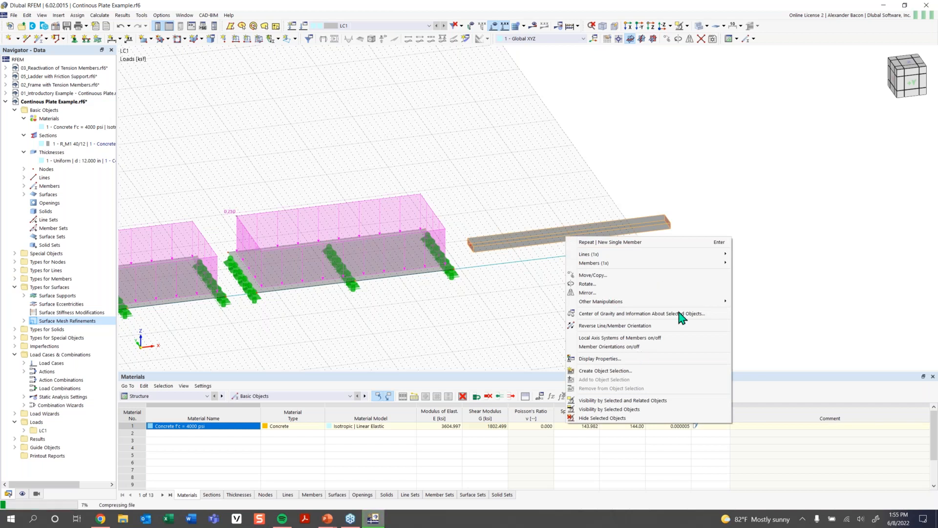
mouse_move(668, 303)
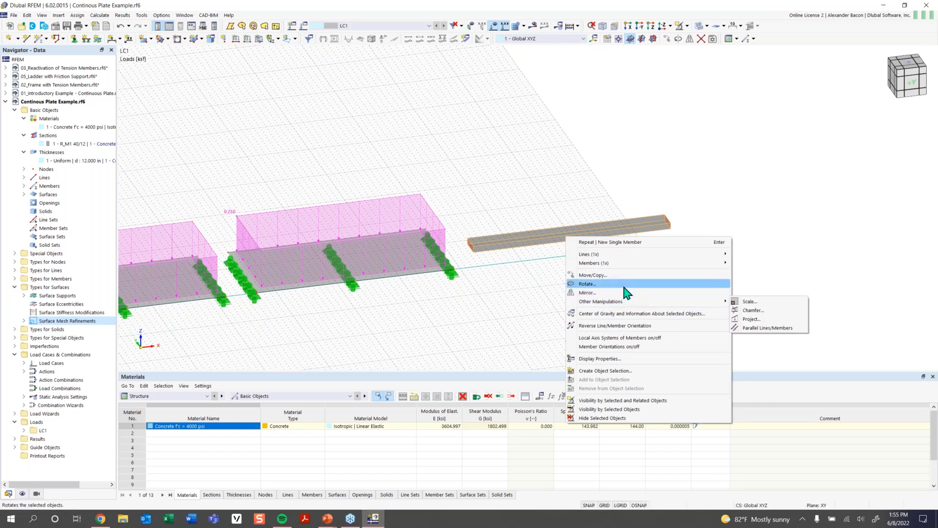
mouse_move(605, 264)
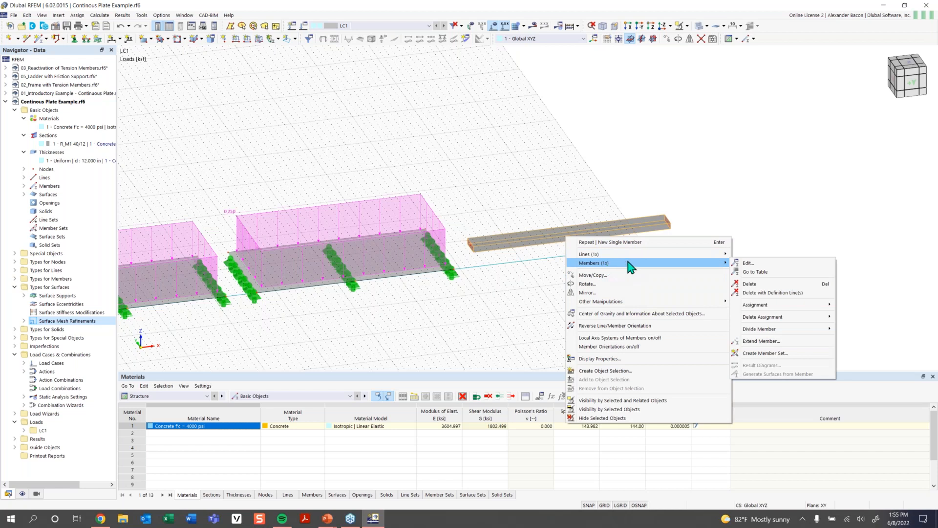
mouse_move(774, 335)
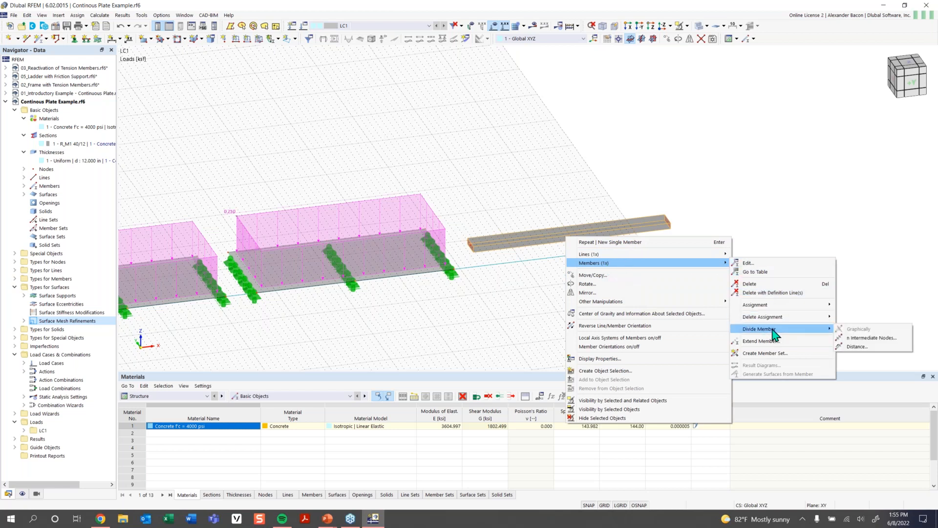
click(862, 339)
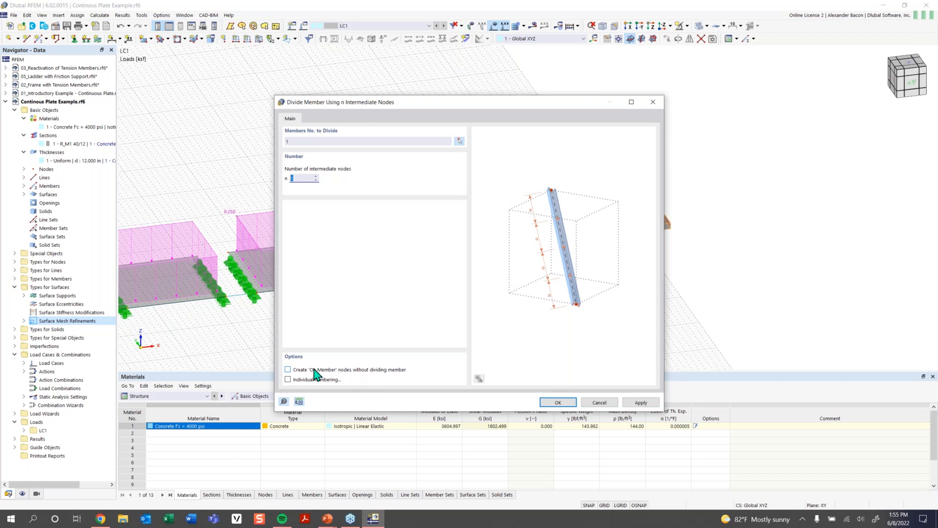
click(289, 369)
click(299, 178)
click(558, 402)
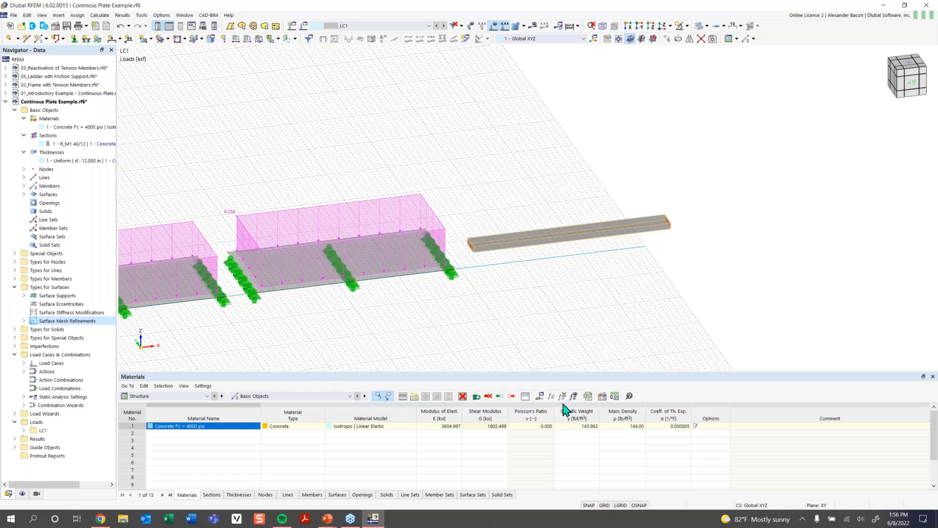
- Create a new nodal support type restraining ux, uy, uz, φx and φz, and assign a nodal support to beam node 25
scroll(570, 238, up, 5)
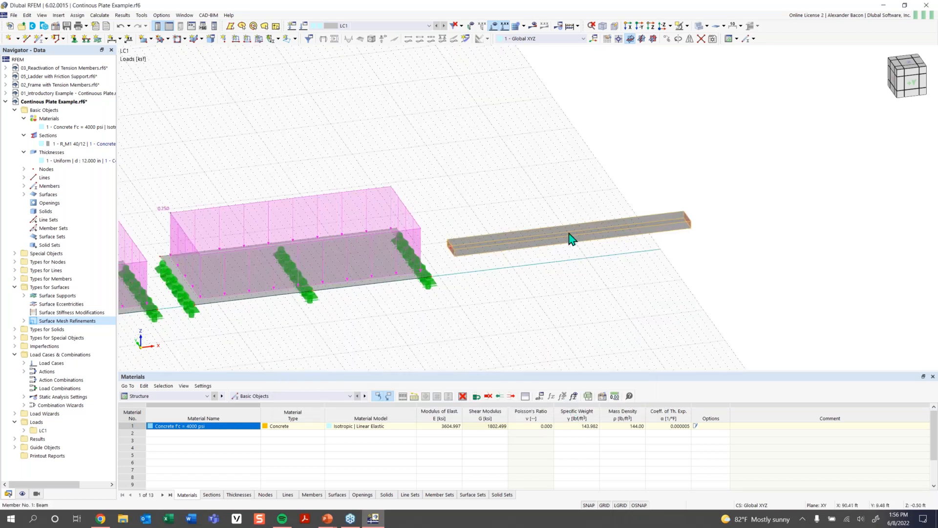
scroll(596, 294, down, 6)
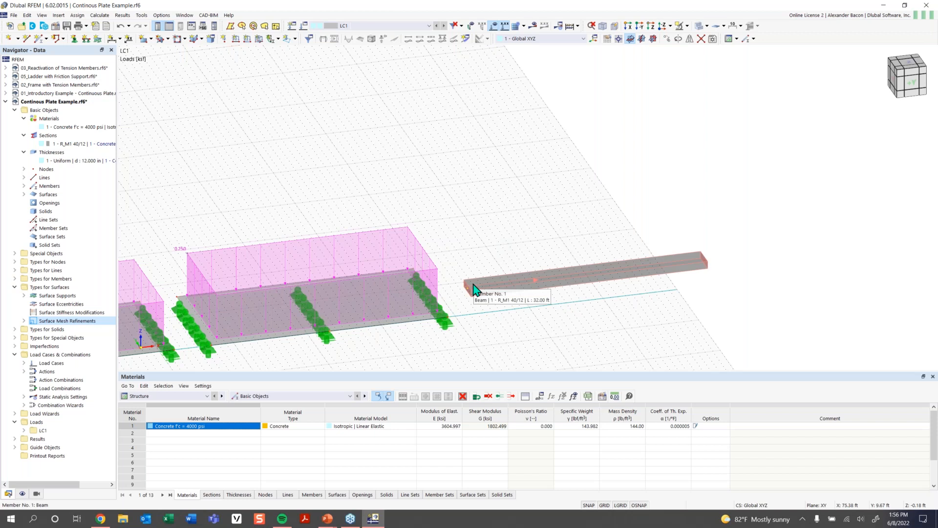
click(75, 39)
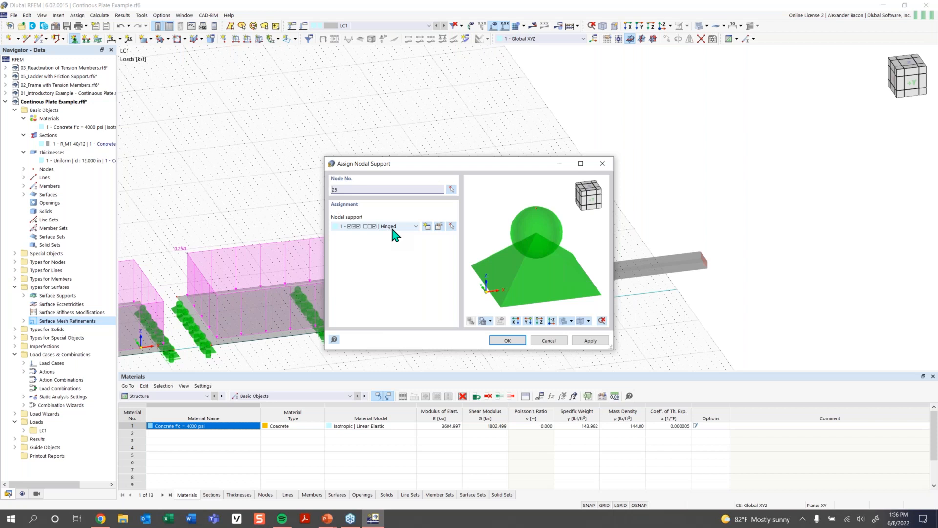
click(394, 227)
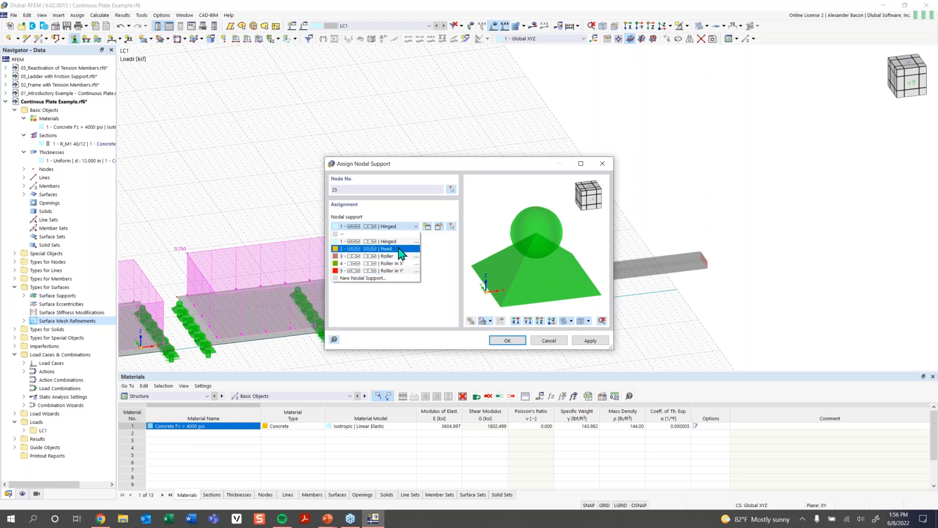
click(431, 228)
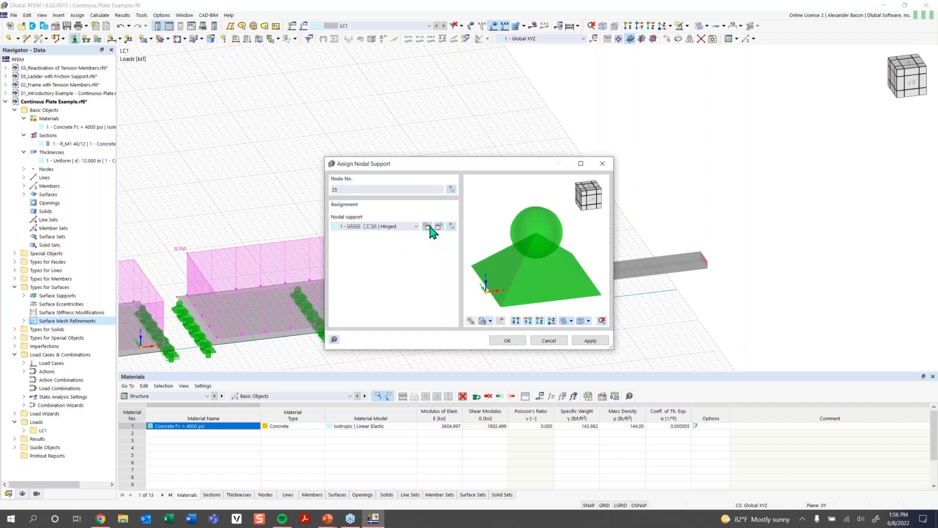
click(429, 227)
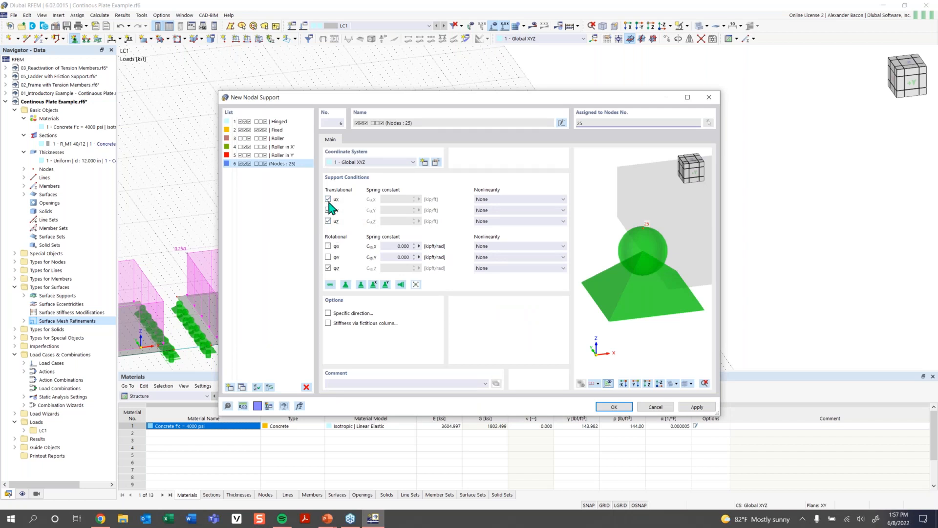
click(328, 246)
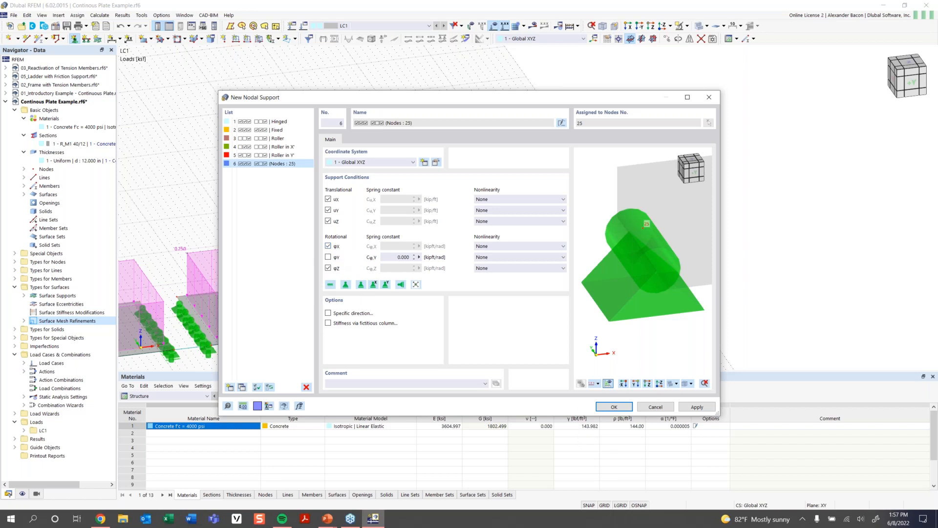
click(613, 408)
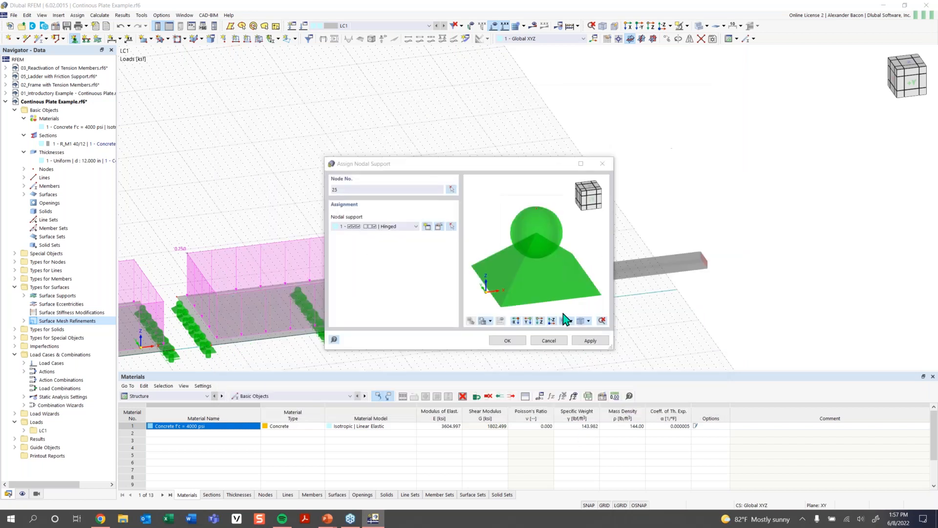
click(507, 340)
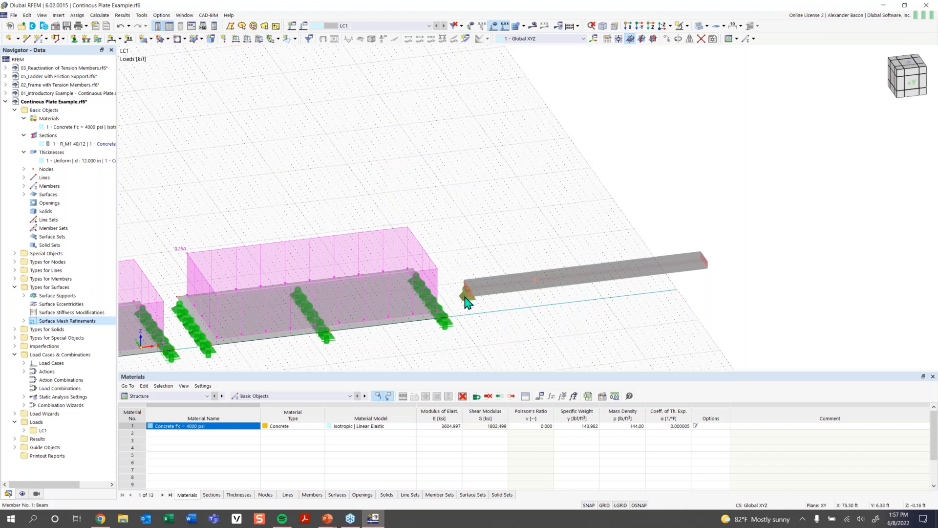
- Assign the Roller in X' nodal support to node 25 at the beam's start
scroll(470, 302, up, 1)
scroll(470, 305, up, 1)
scroll(502, 308, down, 1)
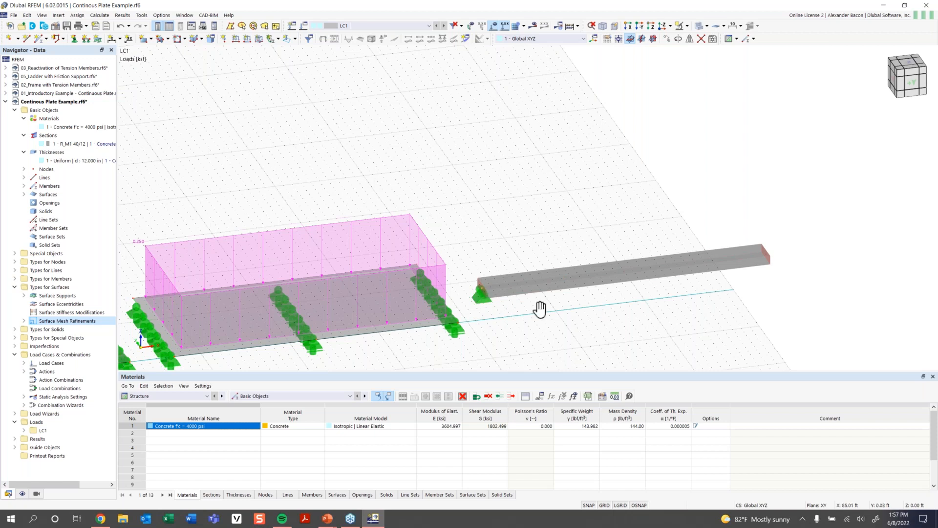
middle_drag(539, 310, 408, 318)
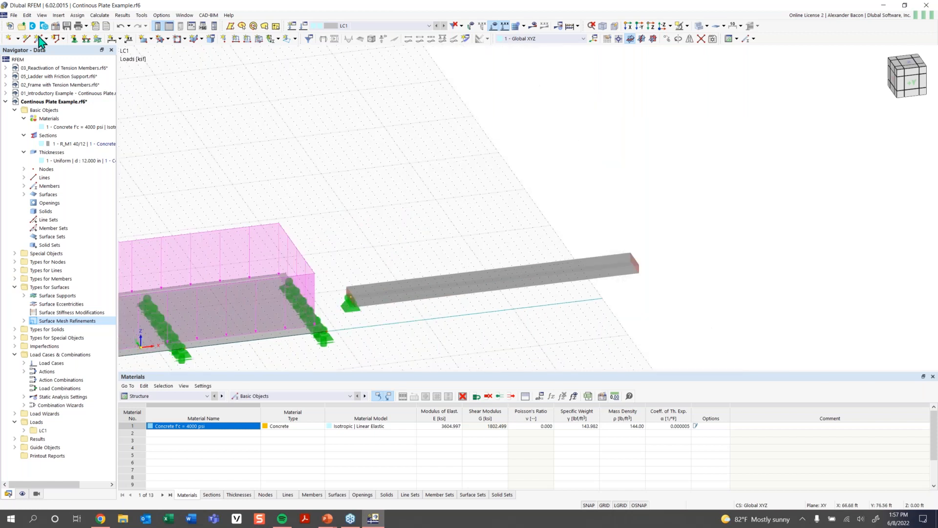
click(73, 39)
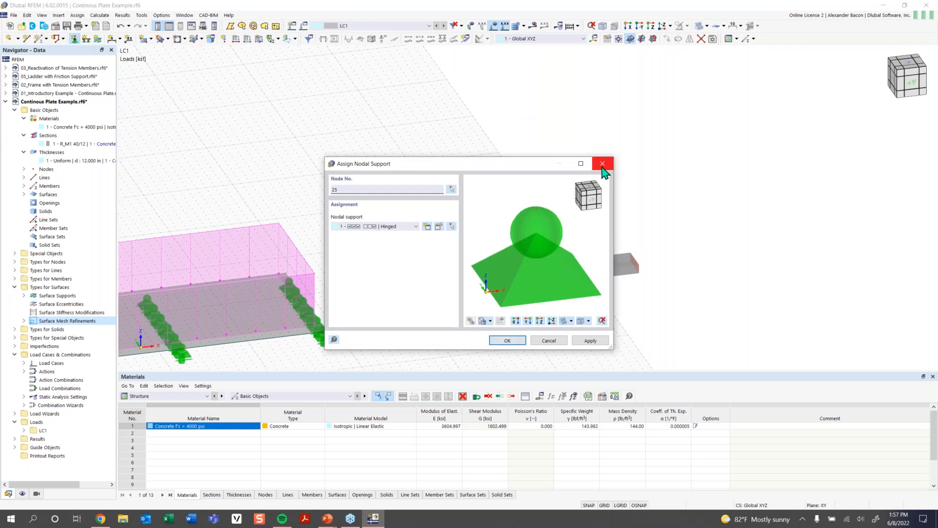
click(413, 227)
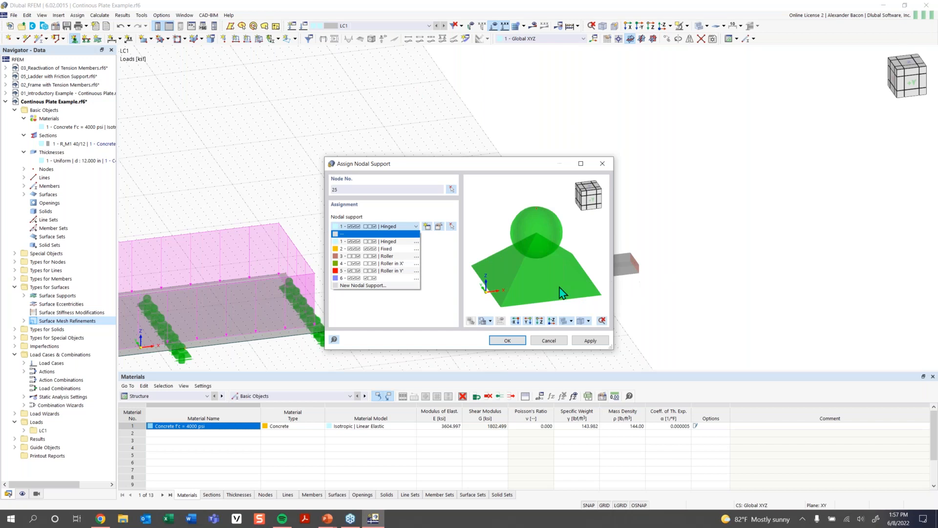
click(398, 264)
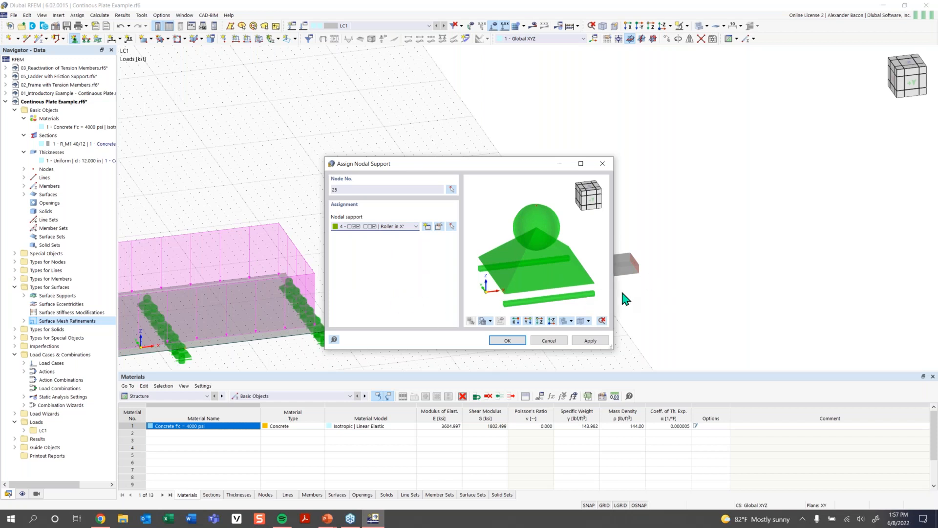
click(507, 341)
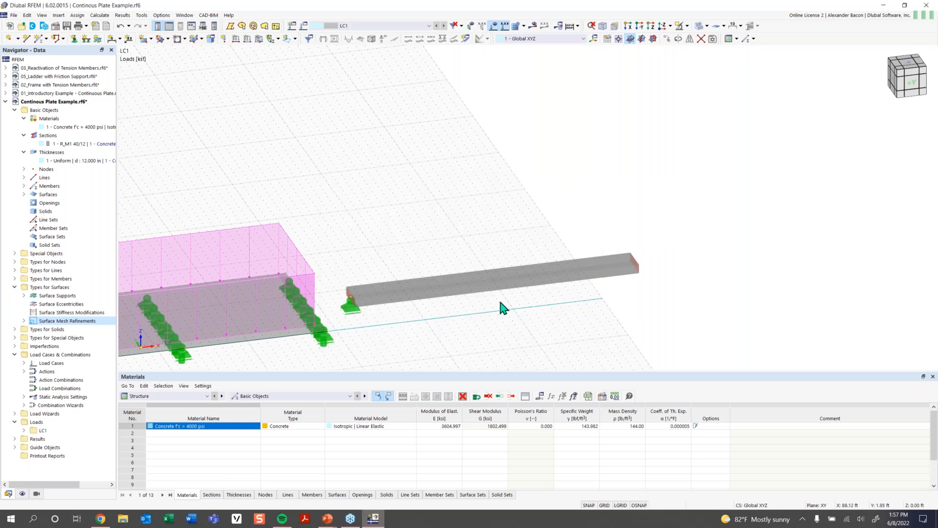
- Edit node 25 to use the new nodal support type 6
double_click(353, 313)
click(374, 146)
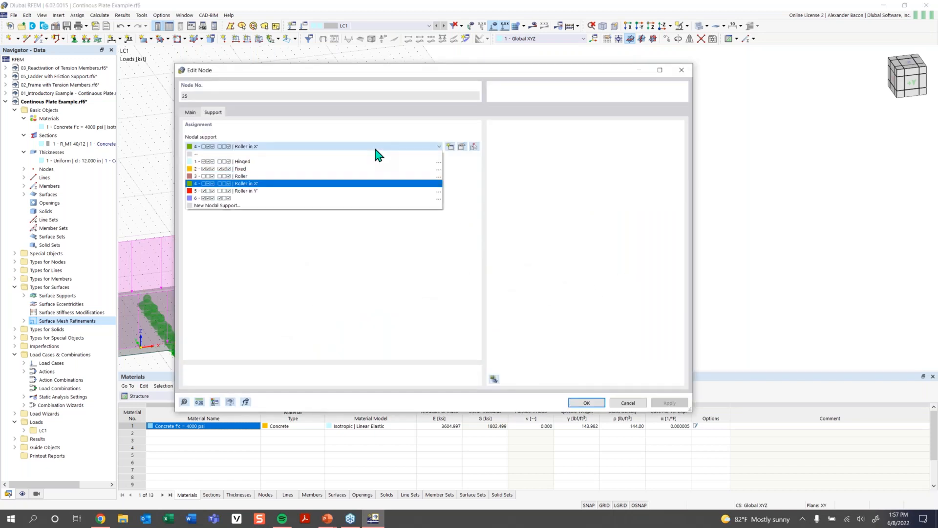
click(328, 198)
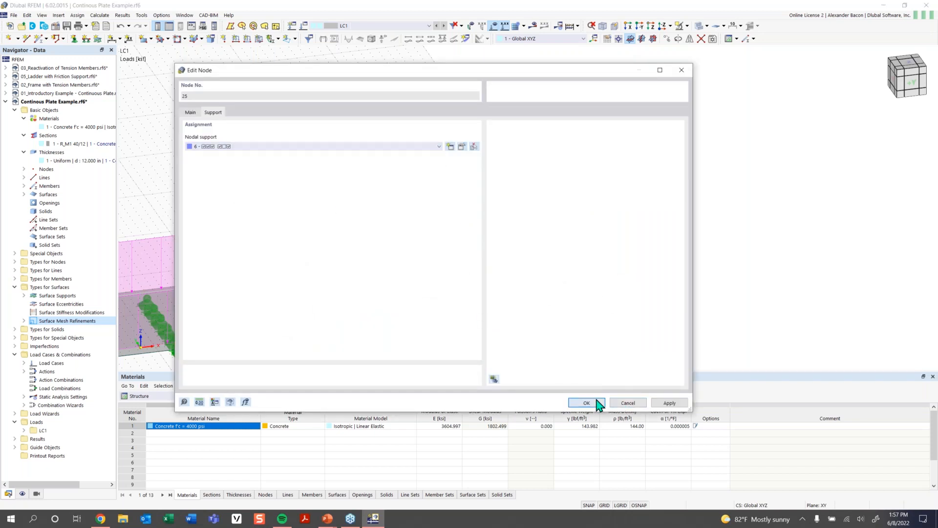
key(Return)
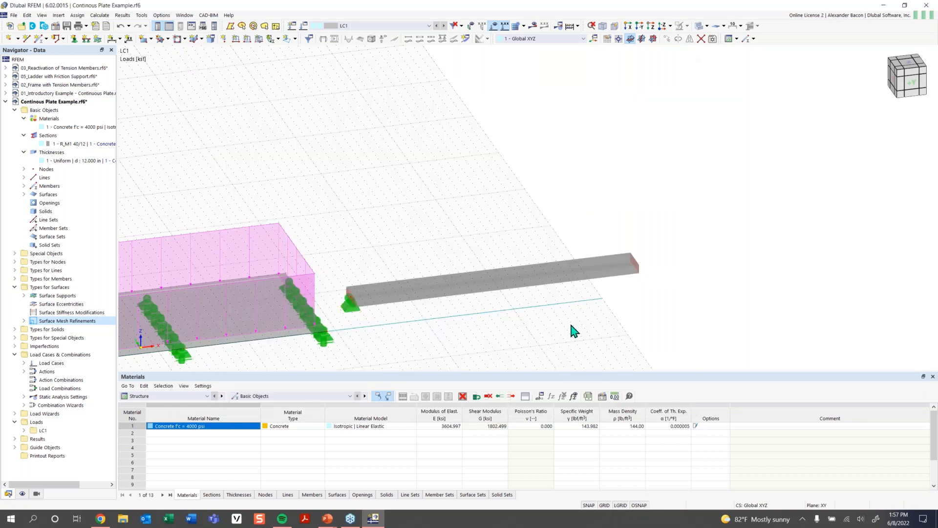
- Assign Roller in X' nodal supports to the beam's middle and end nodes
click(73, 39)
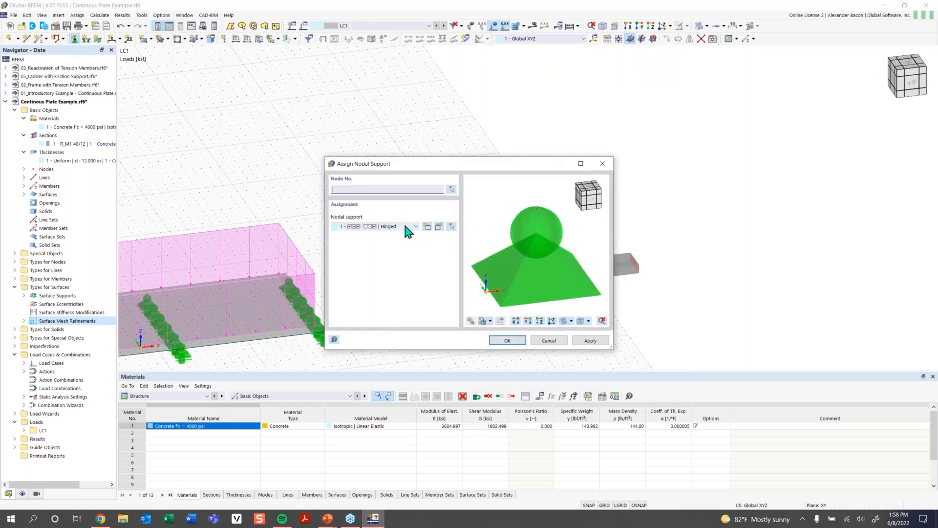
click(405, 228)
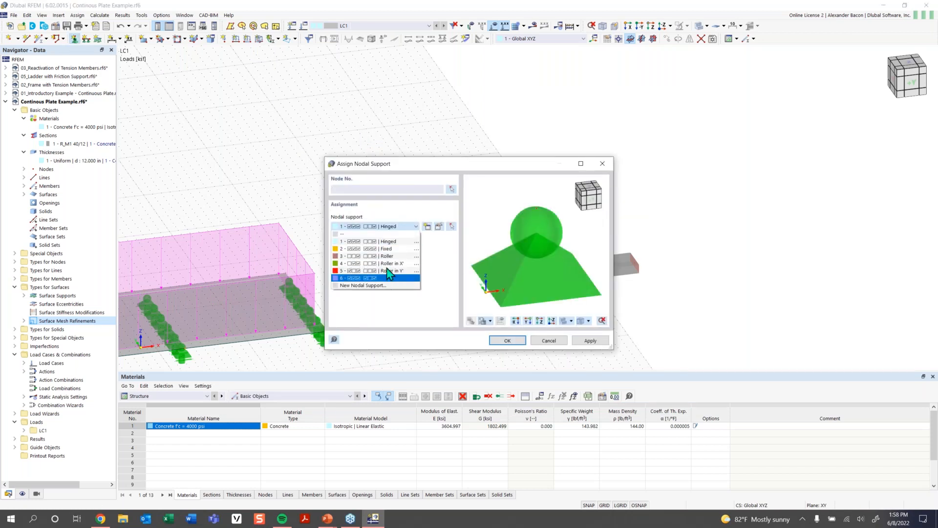
click(389, 263)
click(507, 338)
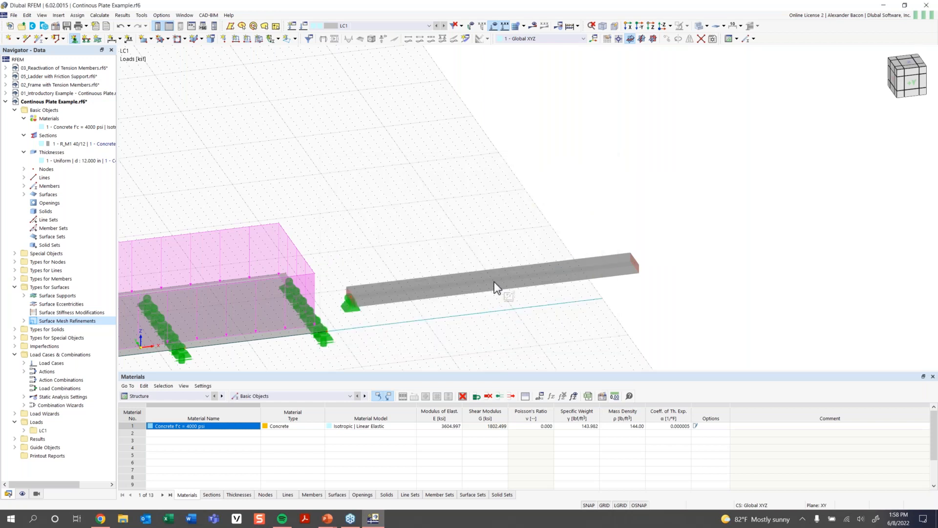
click(492, 282)
click(633, 264)
key(Escape)
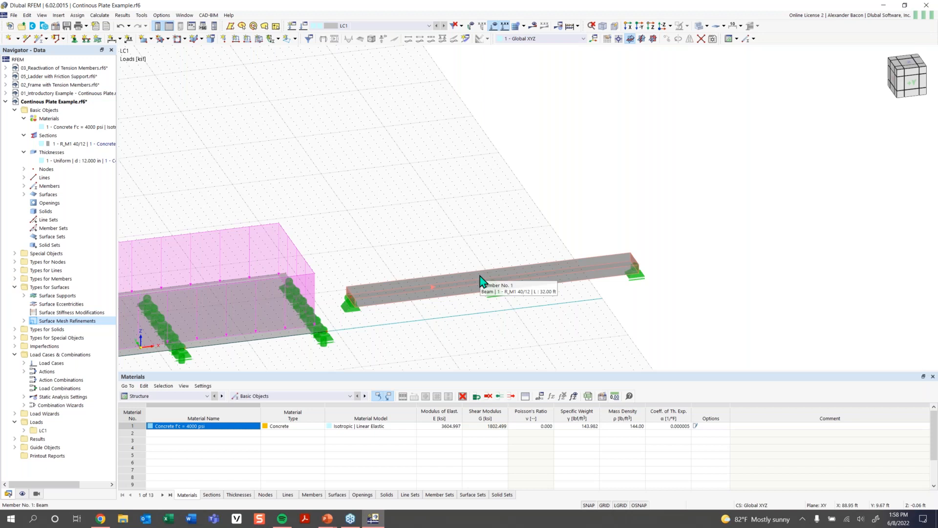
- Apply a uniform member force of -0.210 kip/ft in direction ZL to beam member 1
scroll(472, 278, down, 3)
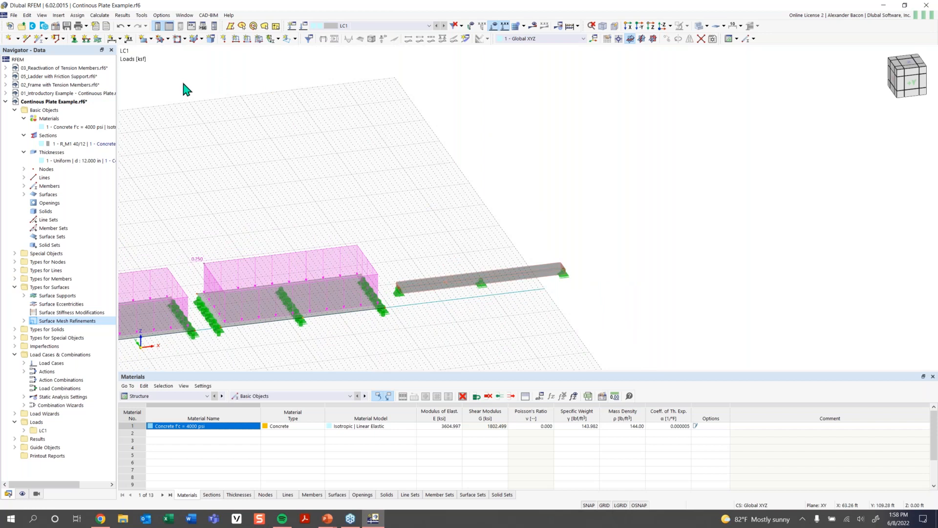
click(248, 41)
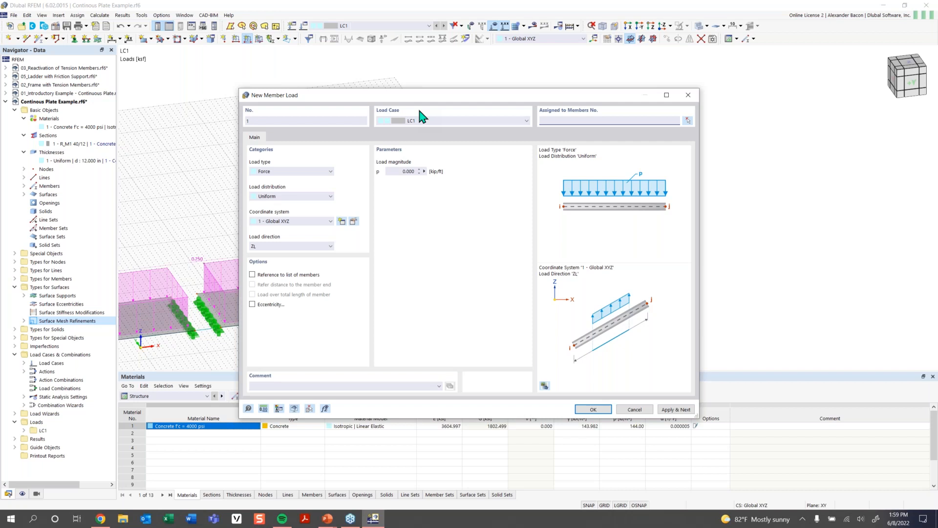
click(398, 171)
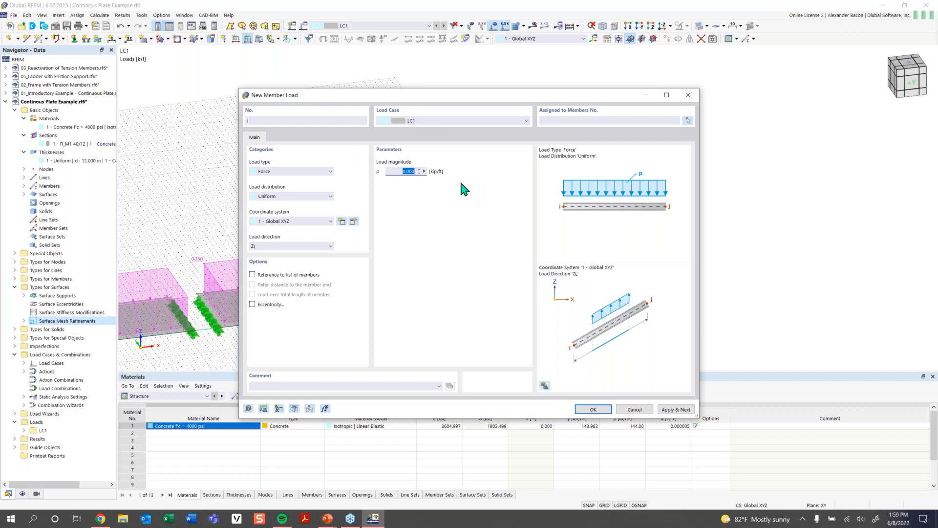
key(BackSpace)
text(-0.210)
click(298, 247)
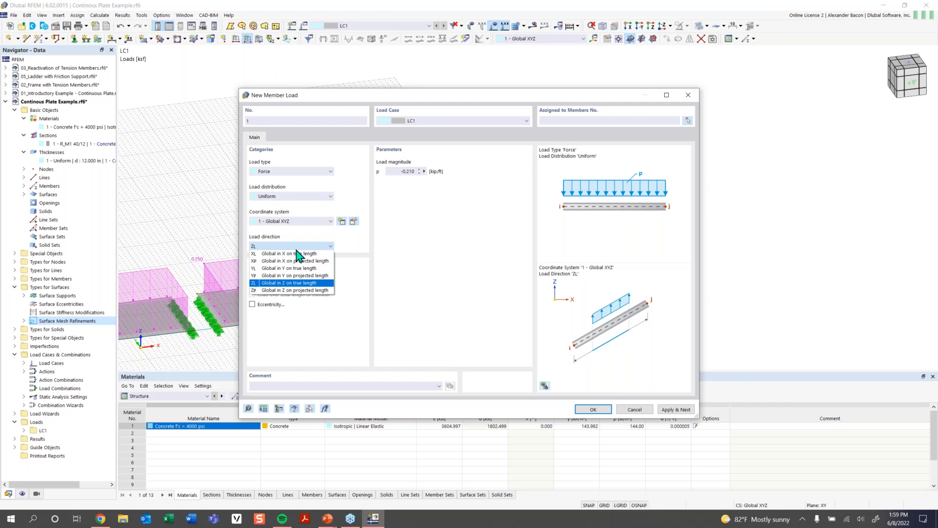
click(295, 284)
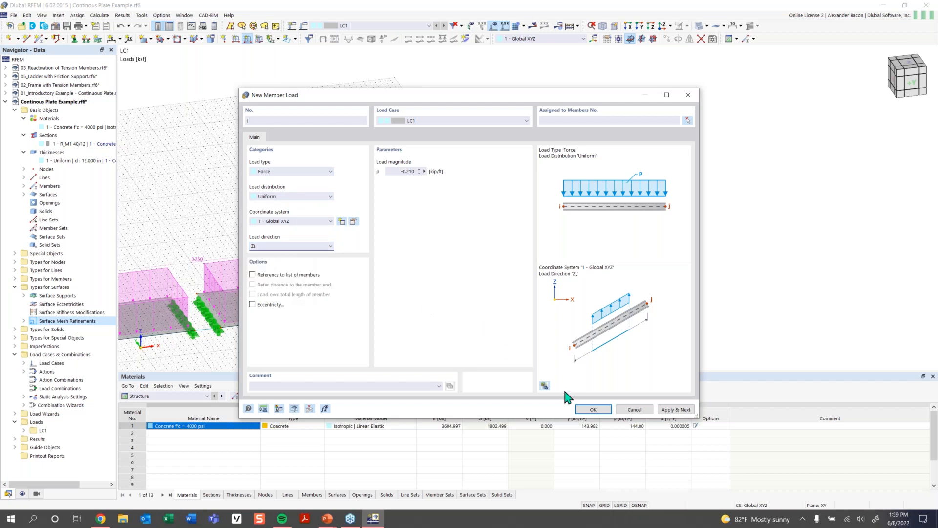
click(591, 410)
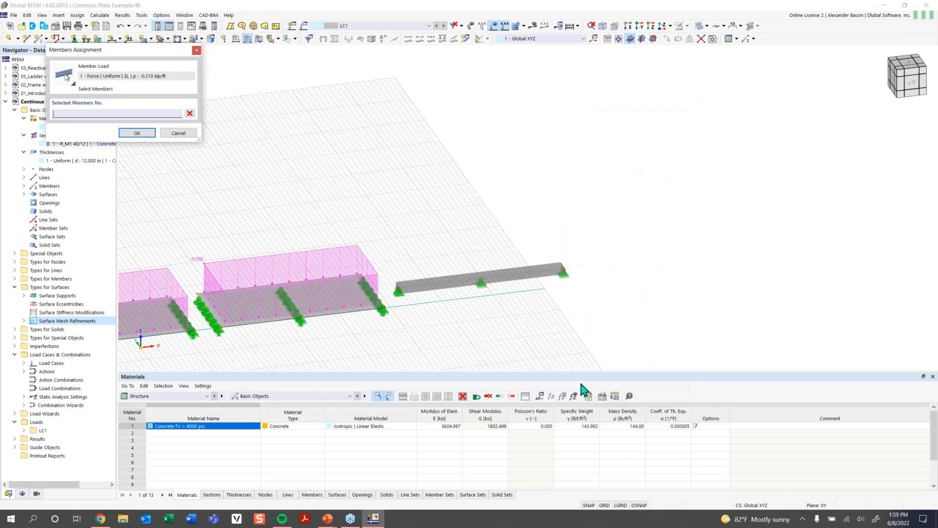
click(461, 284)
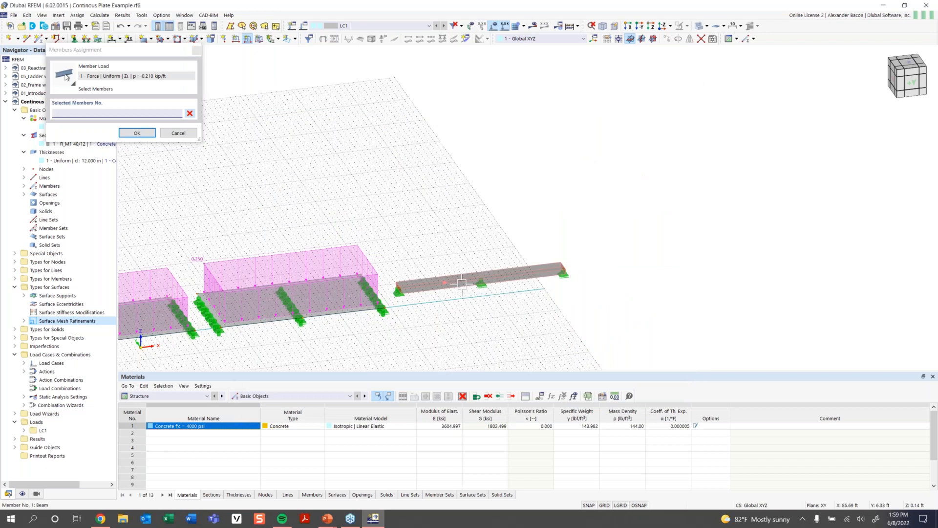
click(461, 283)
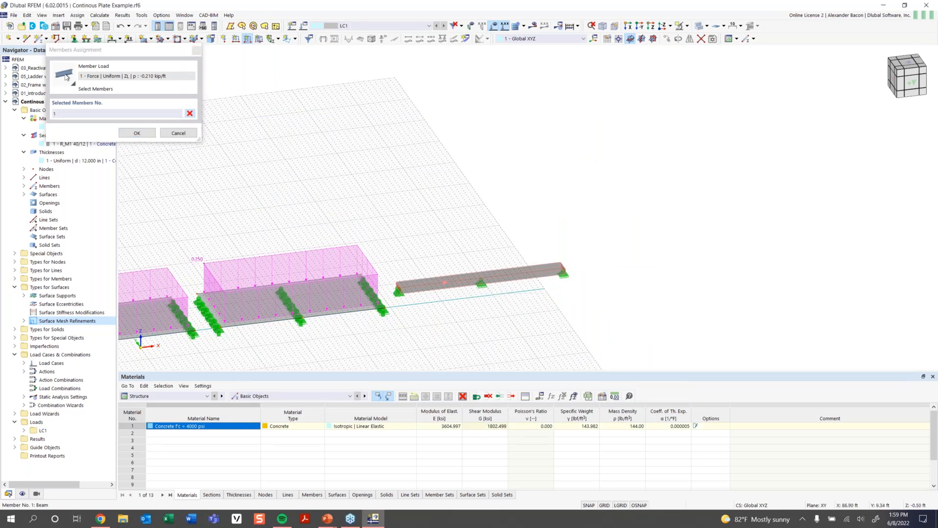
click(147, 139)
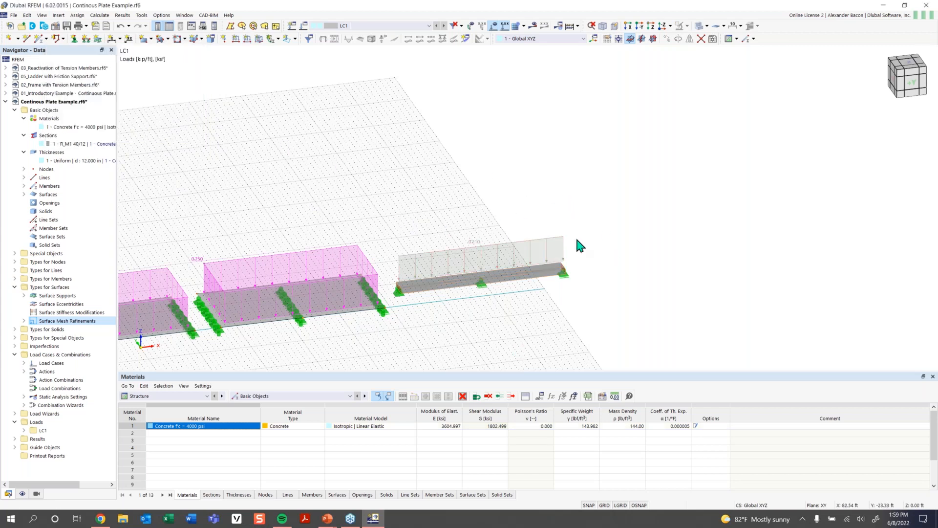
scroll(448, 337, down, 2)
middle_drag(450, 340, 552, 254)
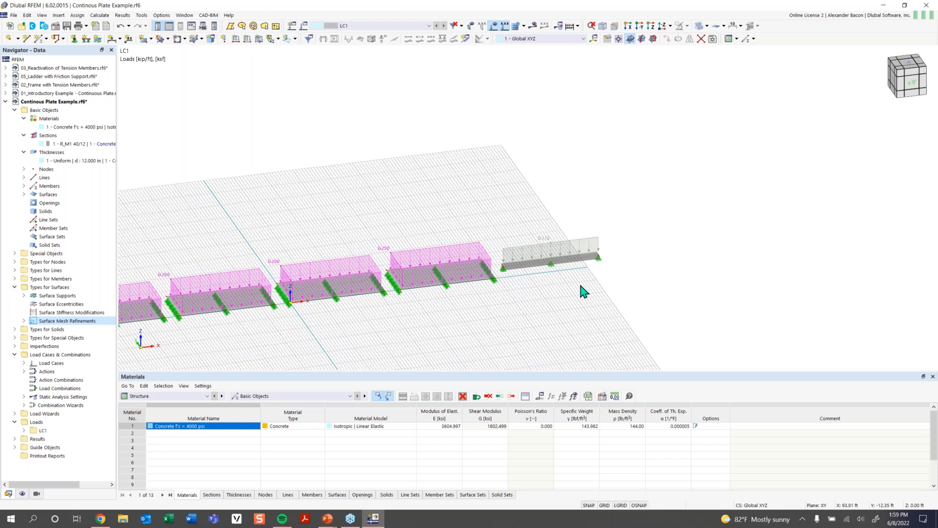
scroll(488, 318, down, 1)
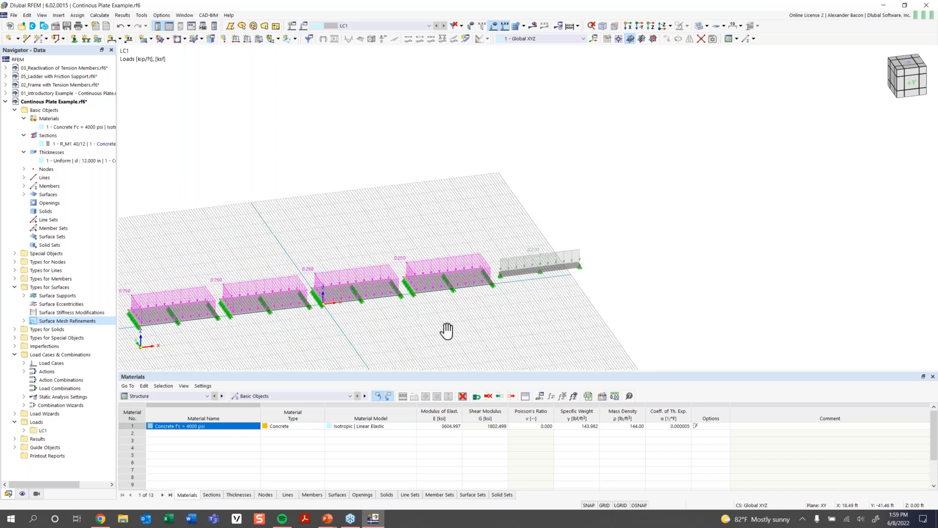
middle_drag(402, 339, 517, 311)
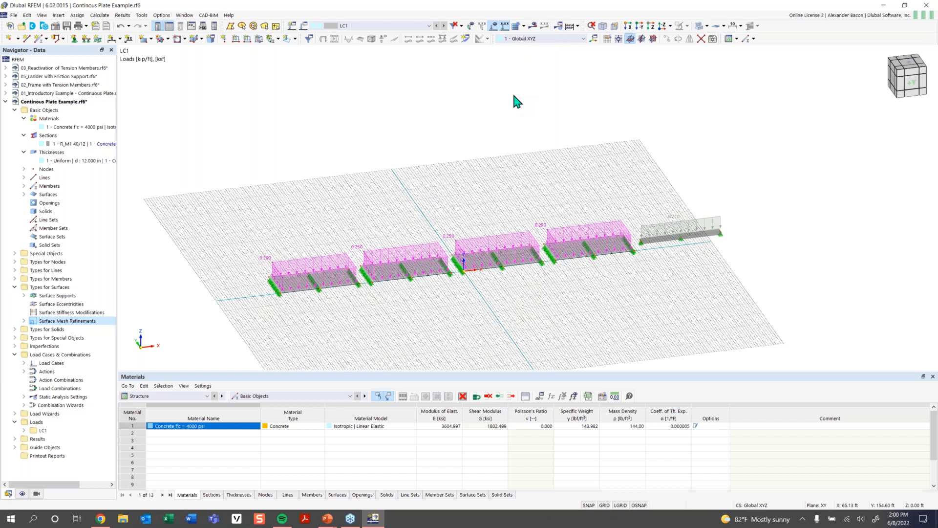
- Switch to the PowerPoint slide show of the training presentation
mouse_move(331, 517)
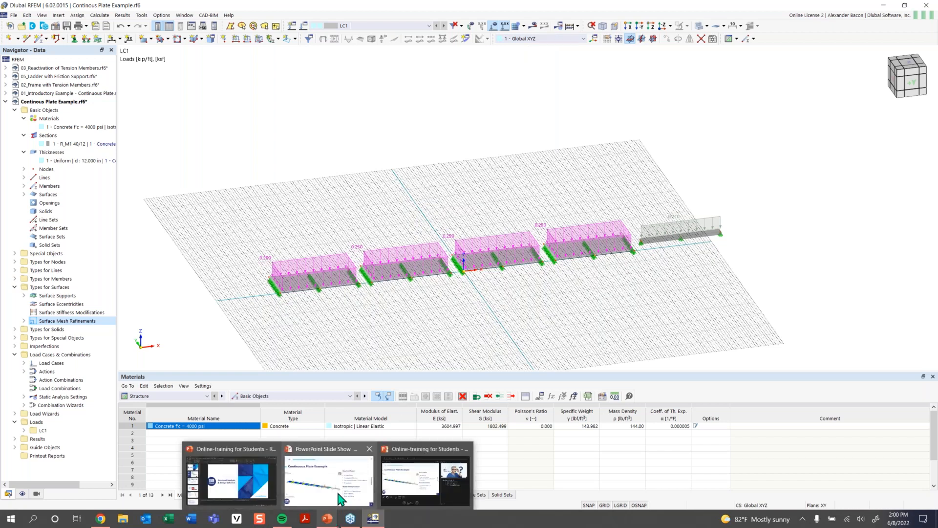
click(336, 508)
click(581, 382)
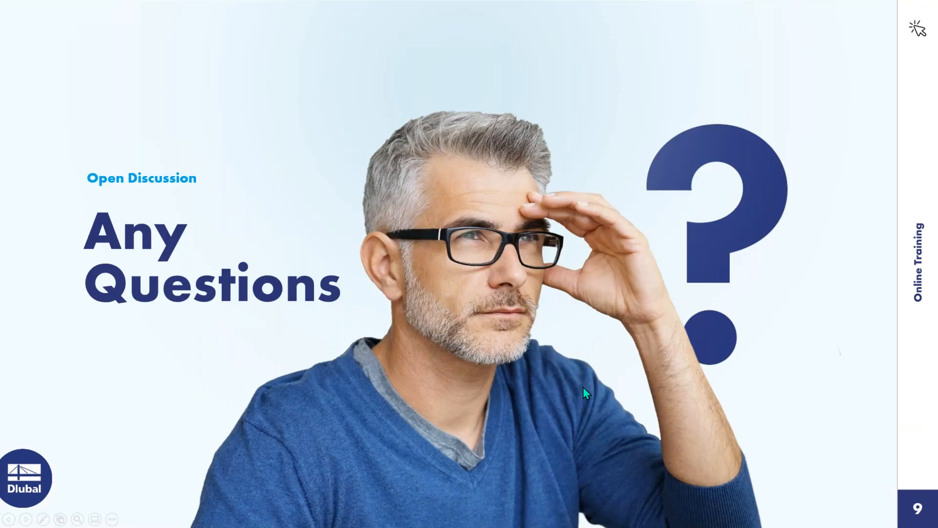
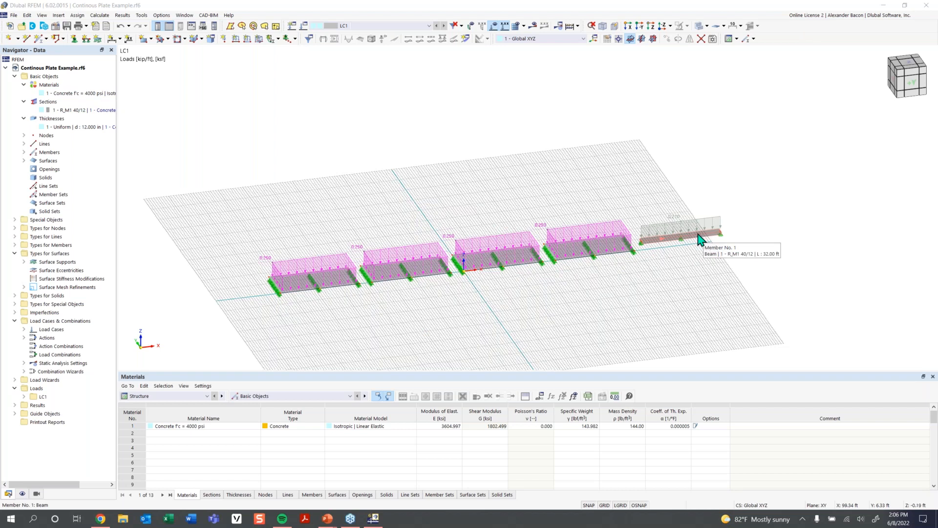
- Turn off the display of loads in the model view
scroll(679, 242, up, 2)
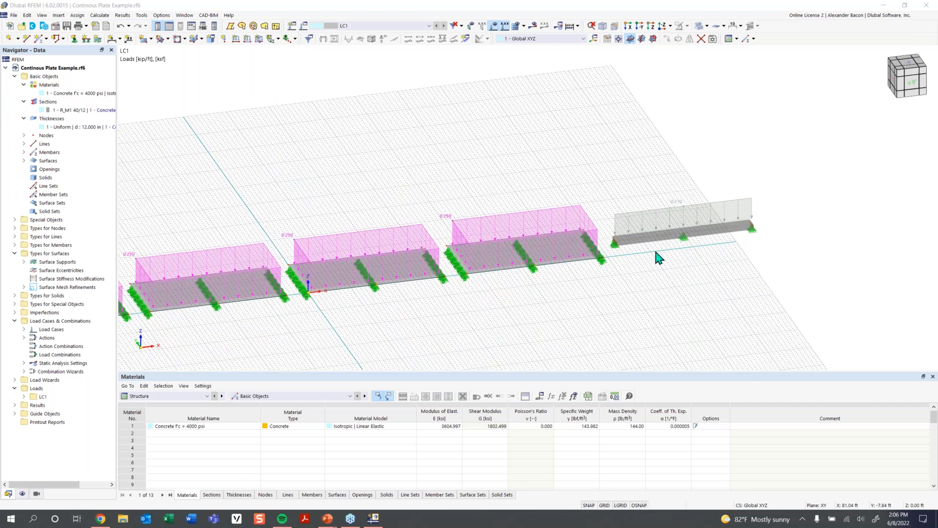
middle_drag(620, 284, 665, 274)
scroll(665, 273, down, 2)
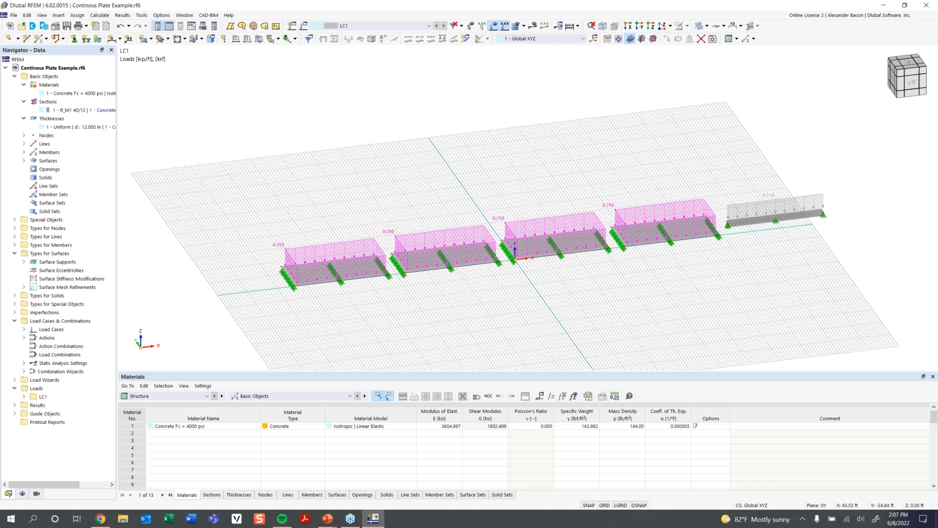
click(494, 26)
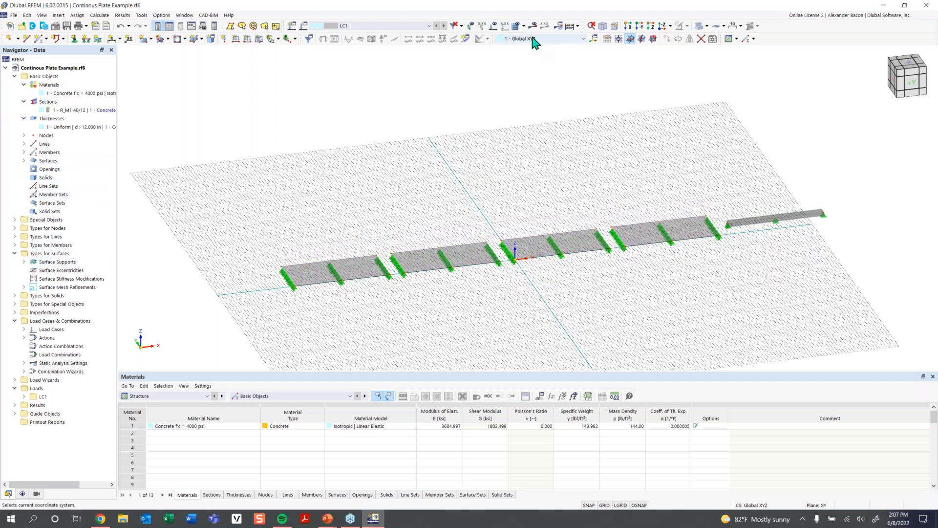
- Edit the surface mesh refinements and assign the 7.00 ft refinement to surface 1
click(23, 287)
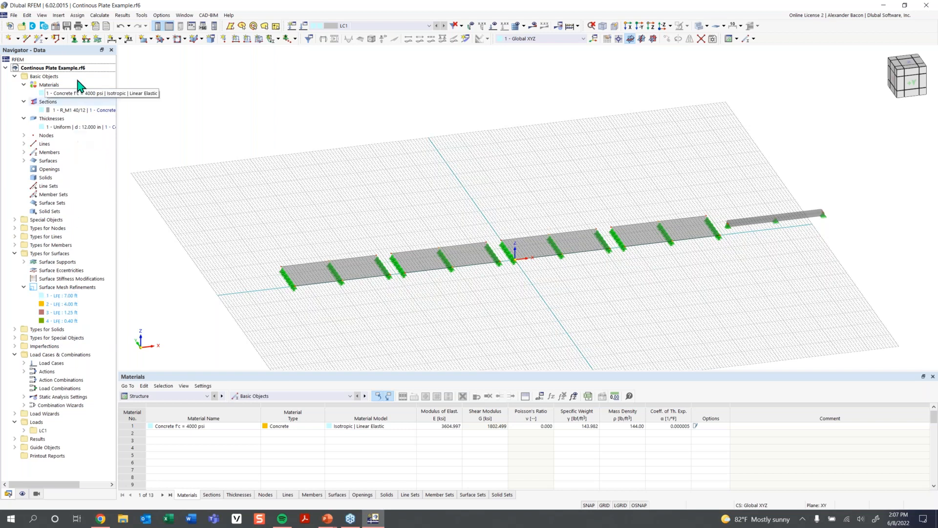
right_click(59, 290)
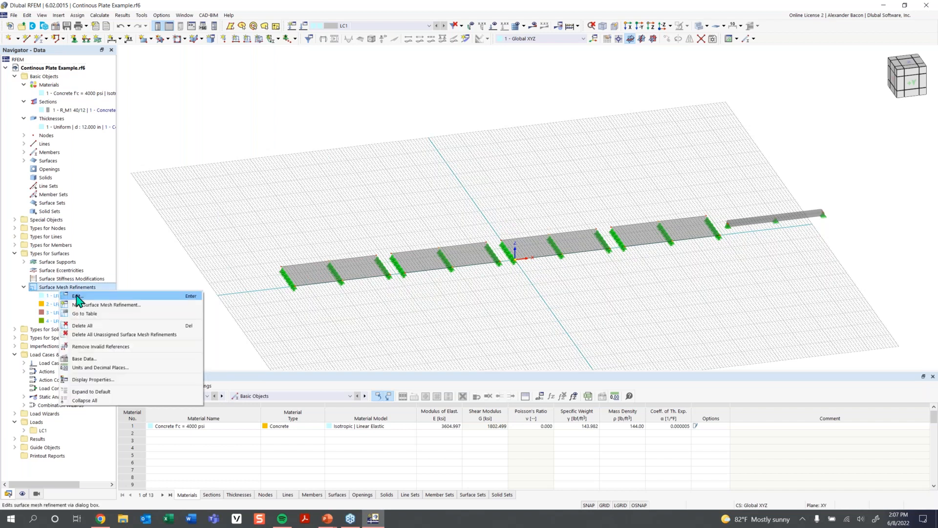
click(77, 296)
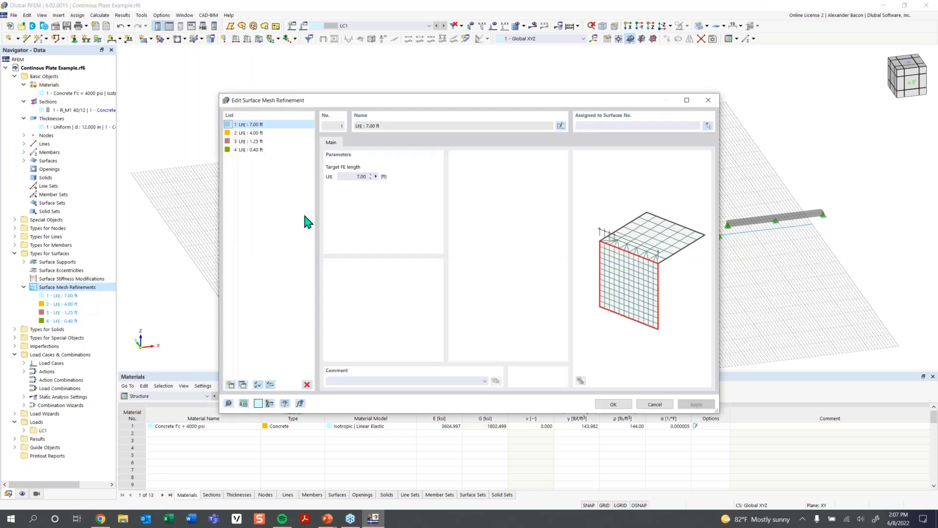
click(644, 124)
drag(625, 107, 612, 317)
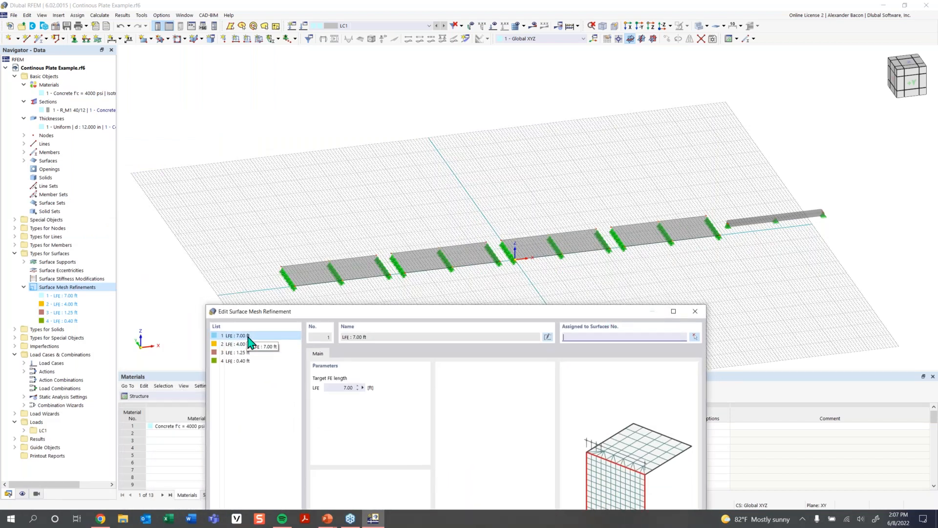
click(694, 337)
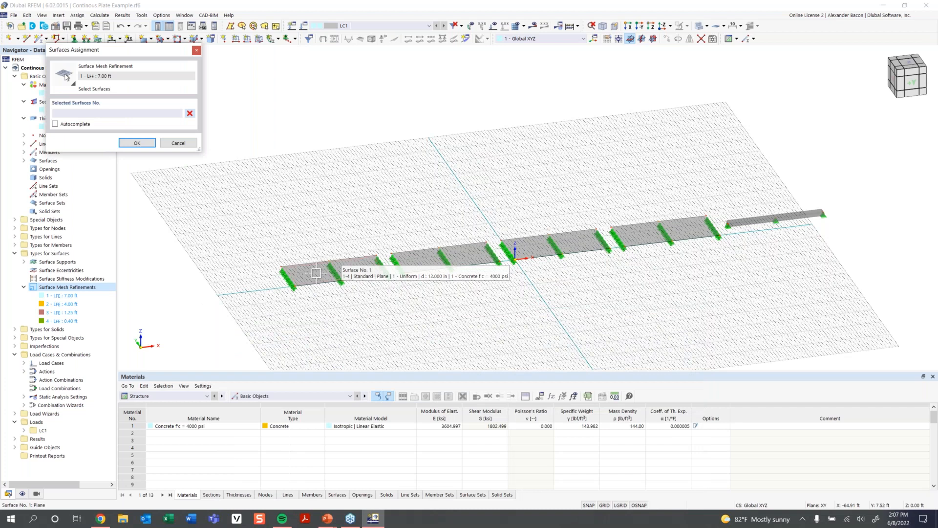
click(316, 273)
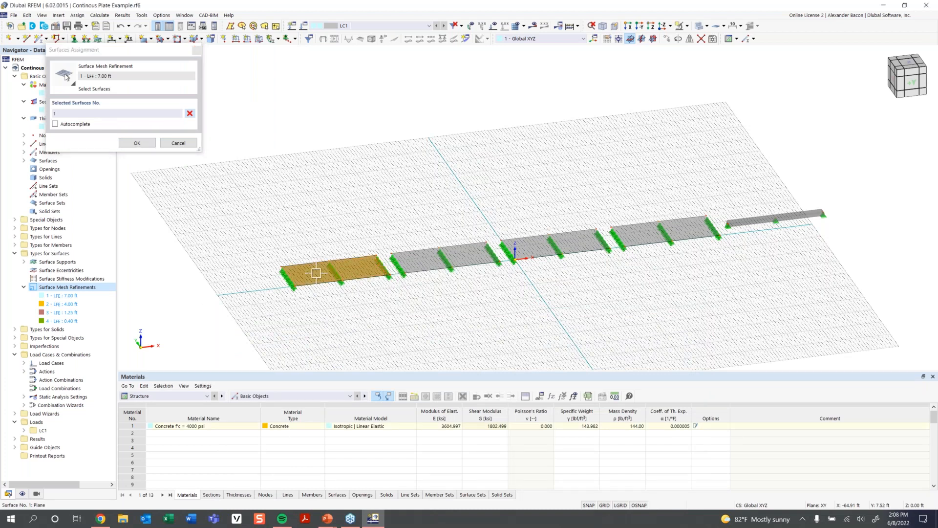
click(127, 143)
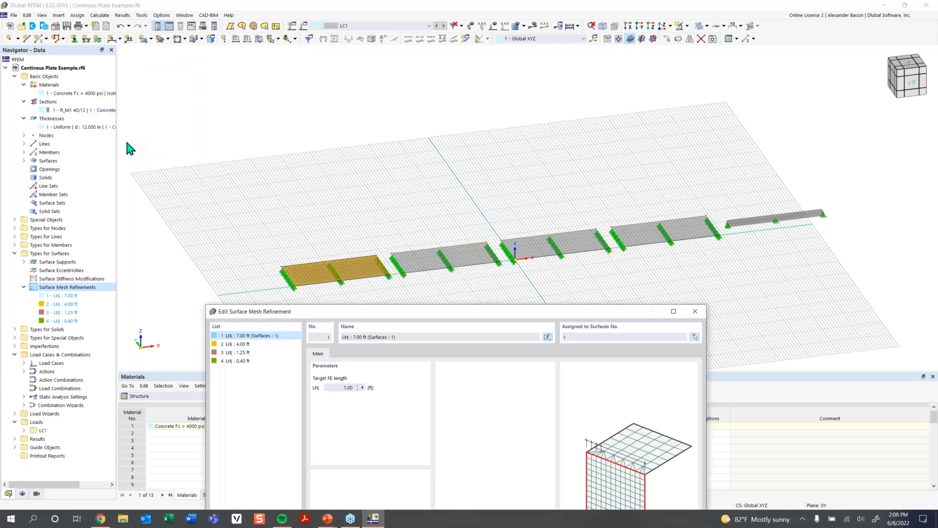
- Assign the 4.00 ft mesh refinement to surface 2 by picking it in the model
click(239, 344)
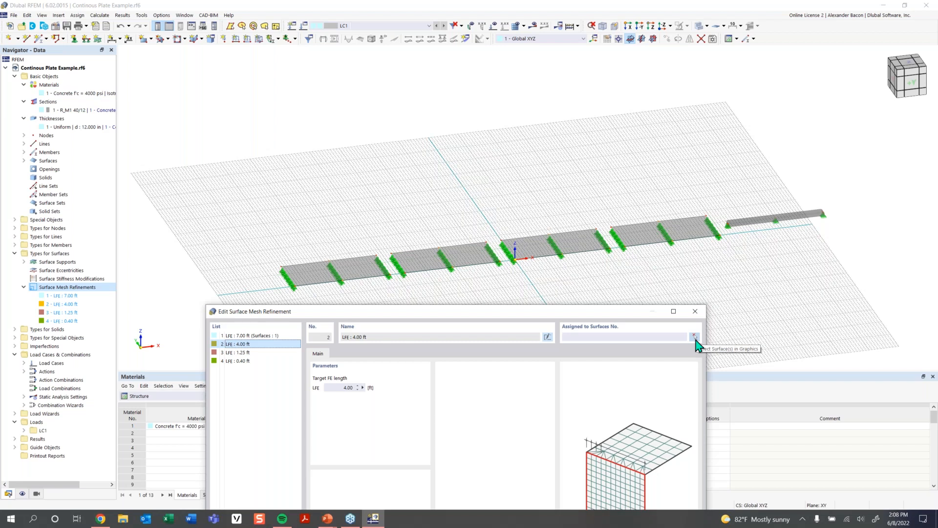
click(694, 337)
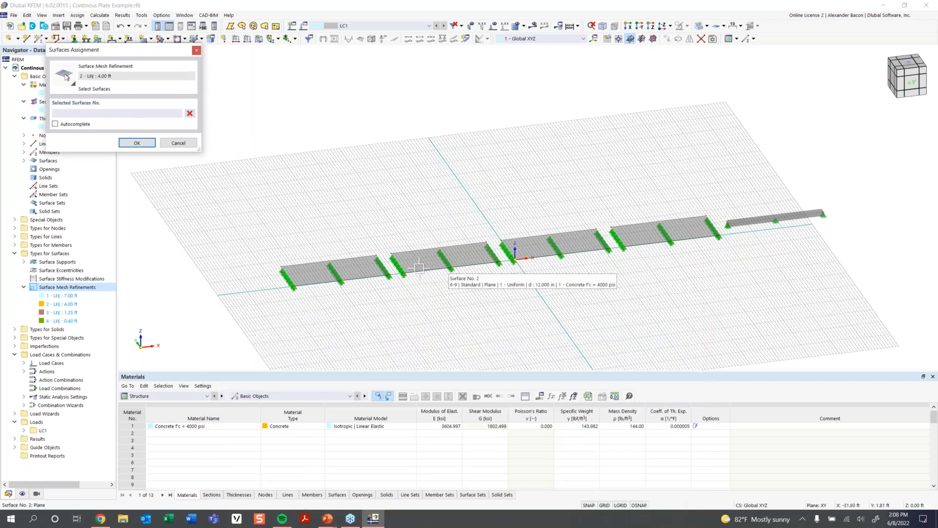
click(419, 243)
click(145, 142)
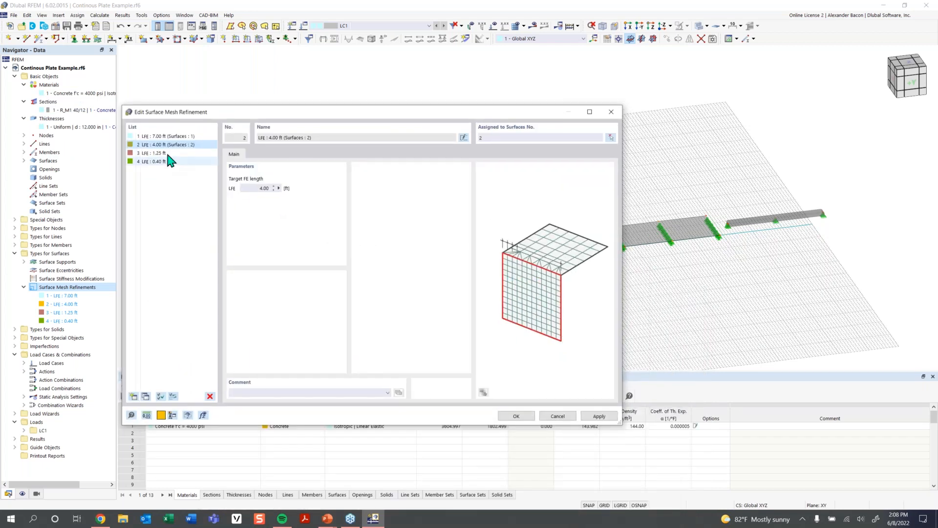
- Assign the 1.25 ft mesh refinement to surface 3
click(168, 154)
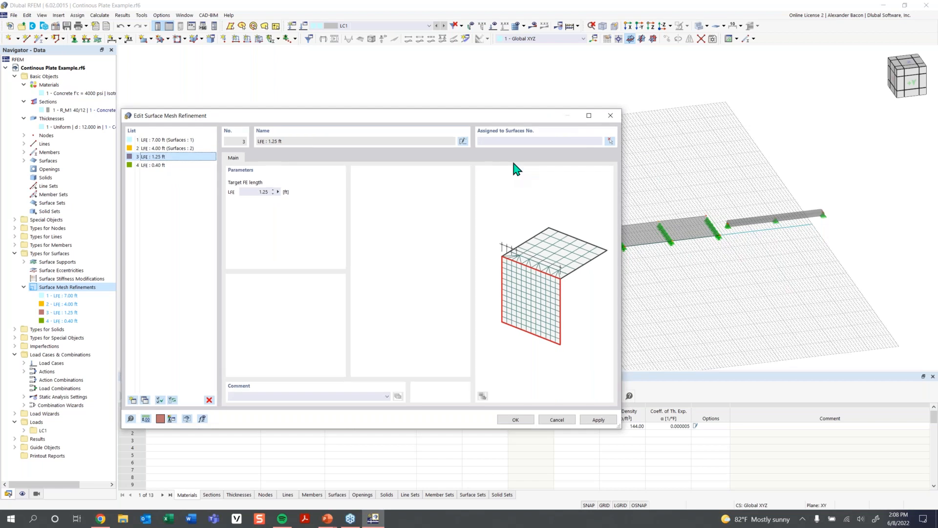
drag(520, 112, 497, 281)
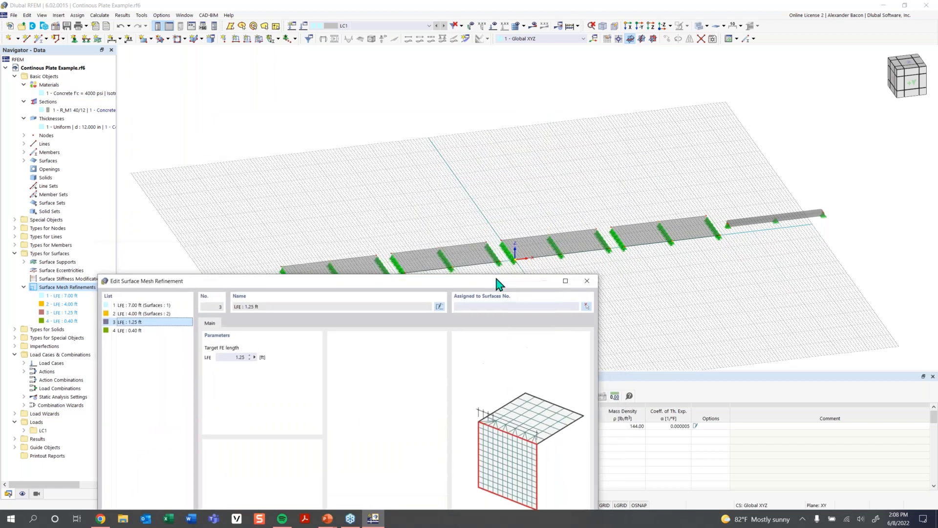
click(510, 307)
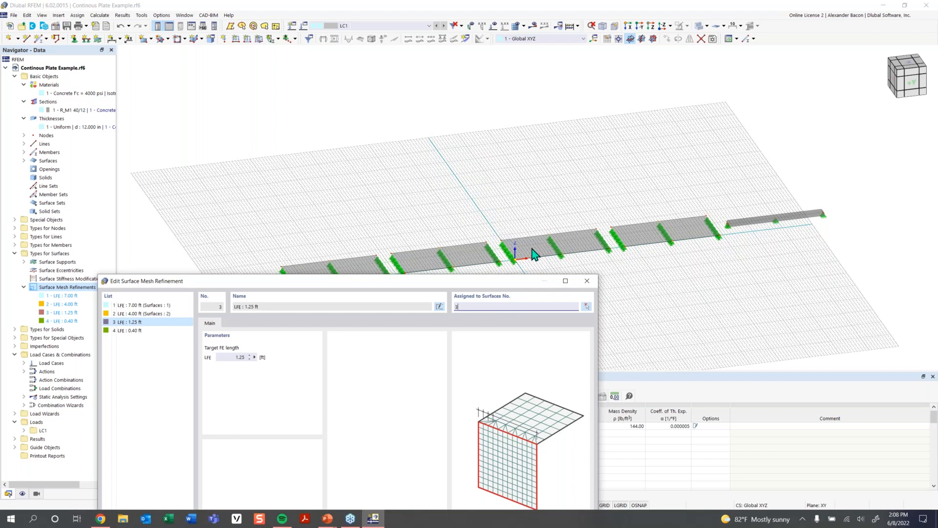
- Assign the 0.40 ft mesh refinement to surface 4 and close the mesh refinement dialog
click(155, 331)
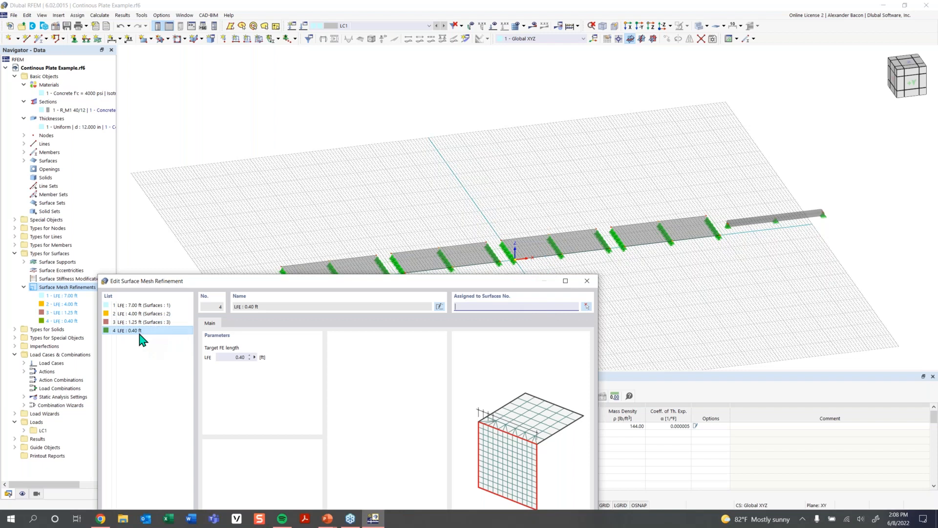
drag(506, 284, 473, 156)
click(458, 456)
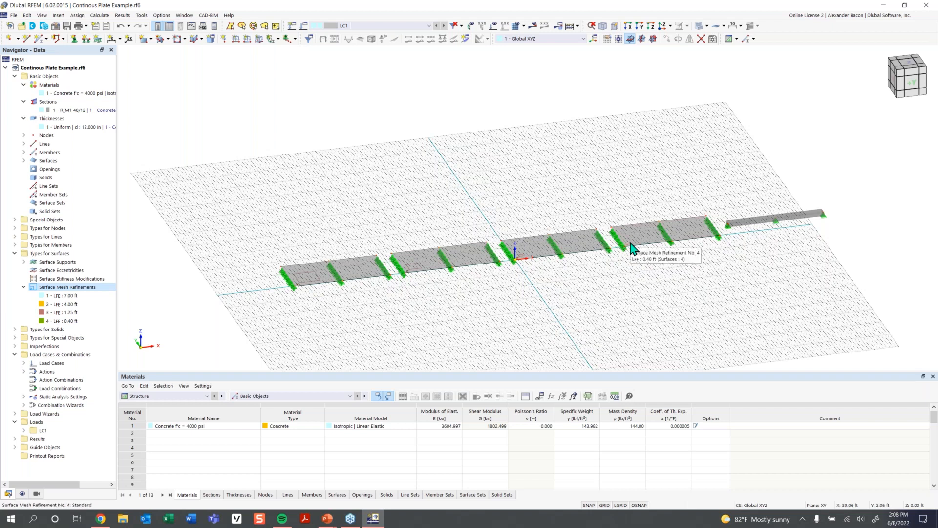
- Generate the FE mesh for the model
scroll(381, 267, up, 3)
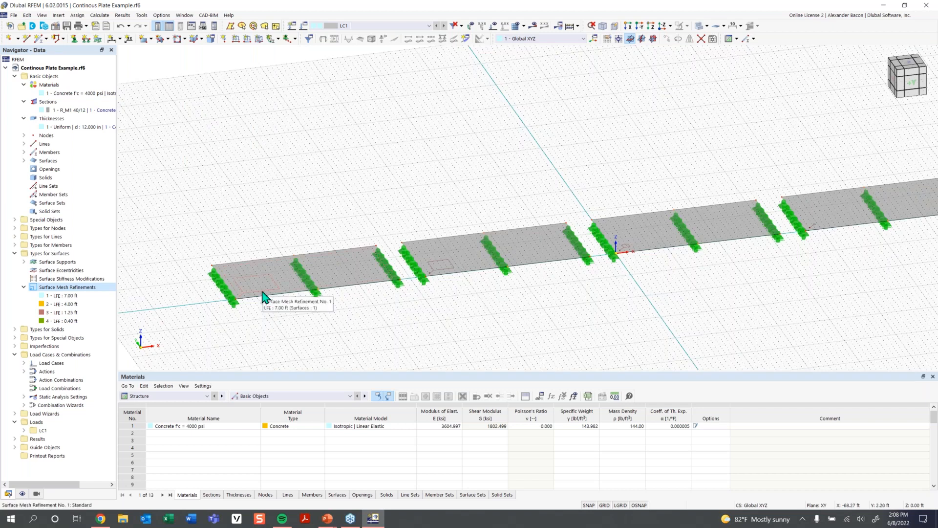
scroll(567, 276, down, 2)
middle_drag(592, 280, 439, 294)
scroll(493, 198, down, 1)
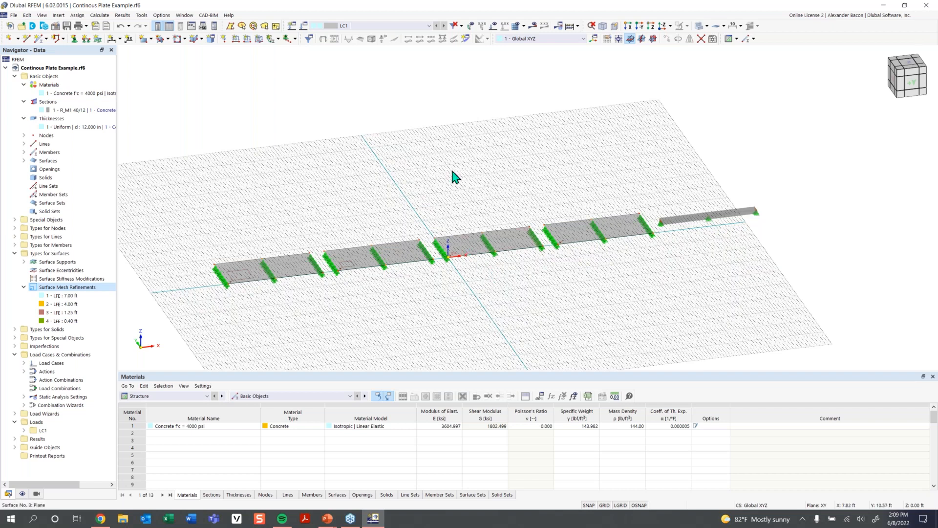
click(523, 26)
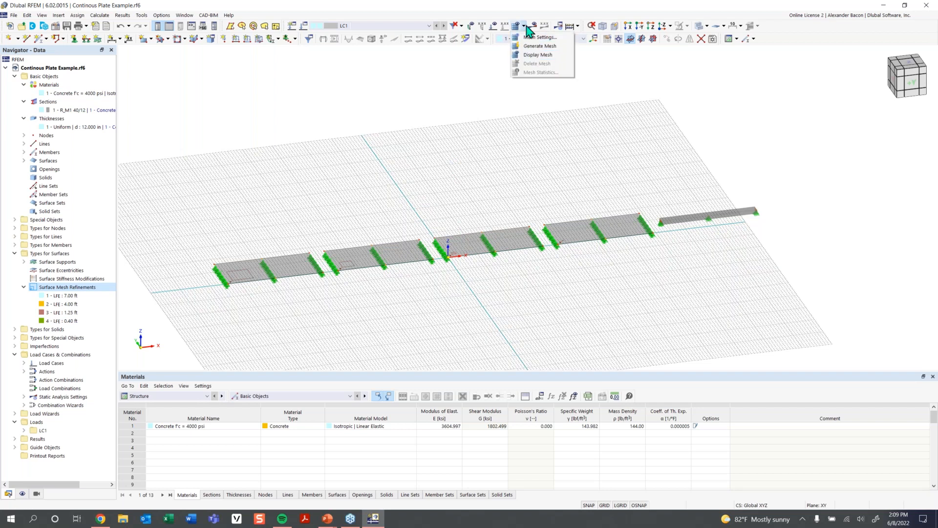
click(537, 46)
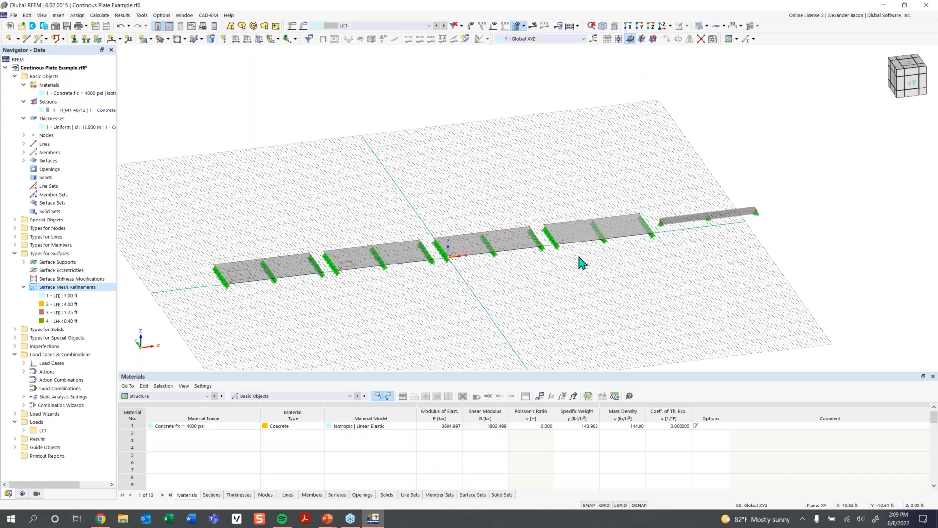
- Hide the background grid and switch the model display to transparent
click(604, 505)
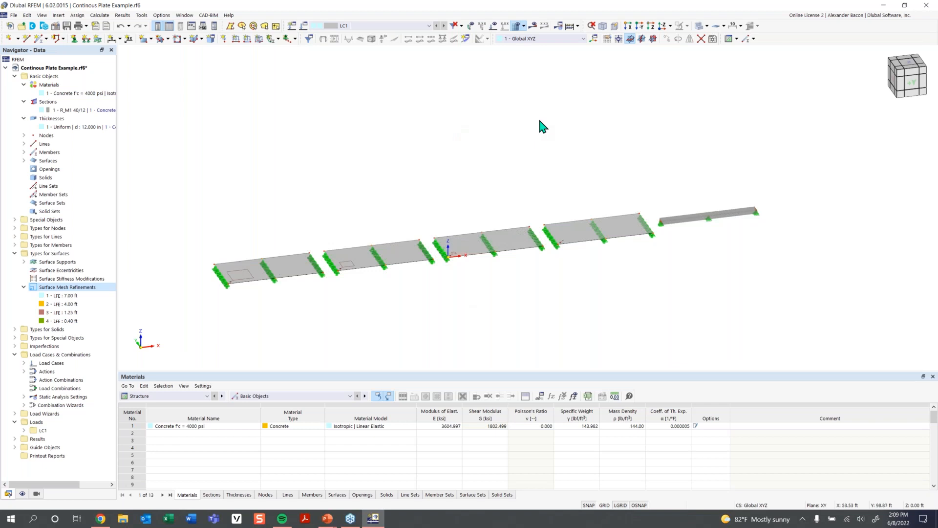
click(707, 26)
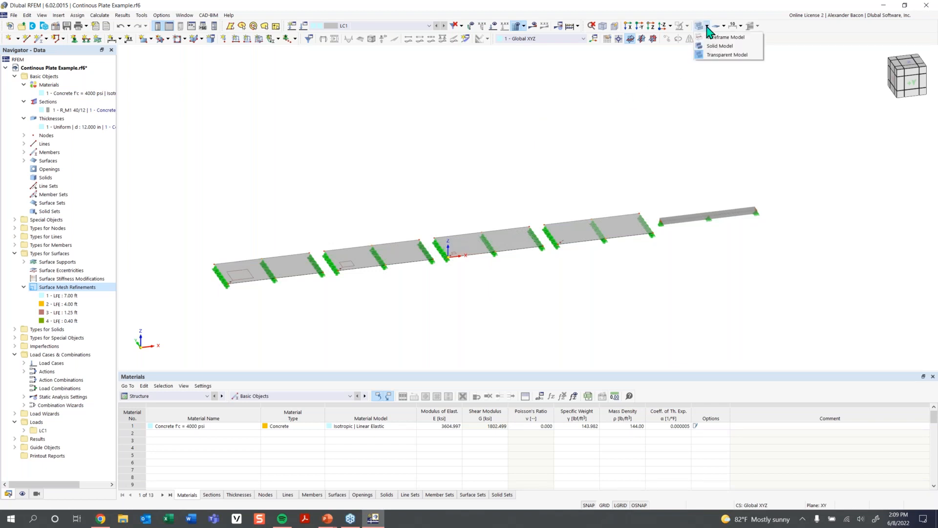
click(725, 55)
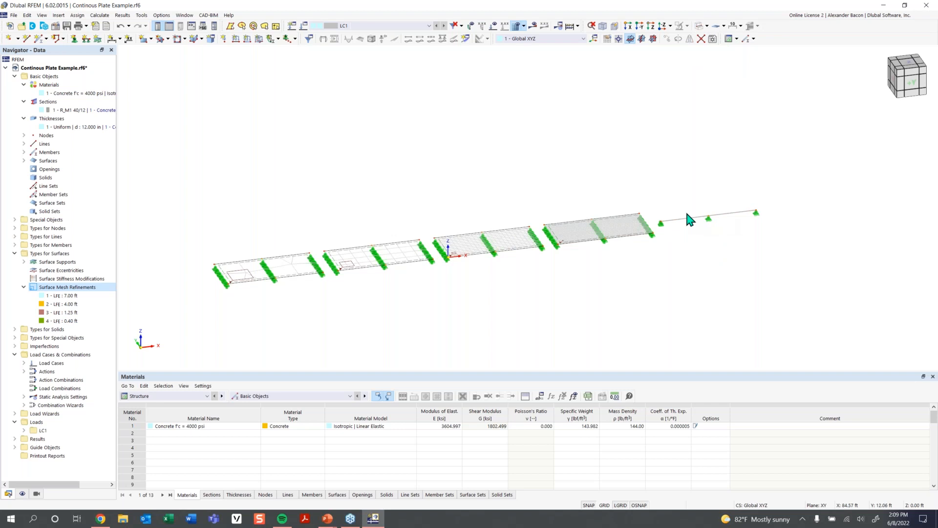
- Inspect the generated mesh density on each plate from a top view
scroll(689, 220, up, 2)
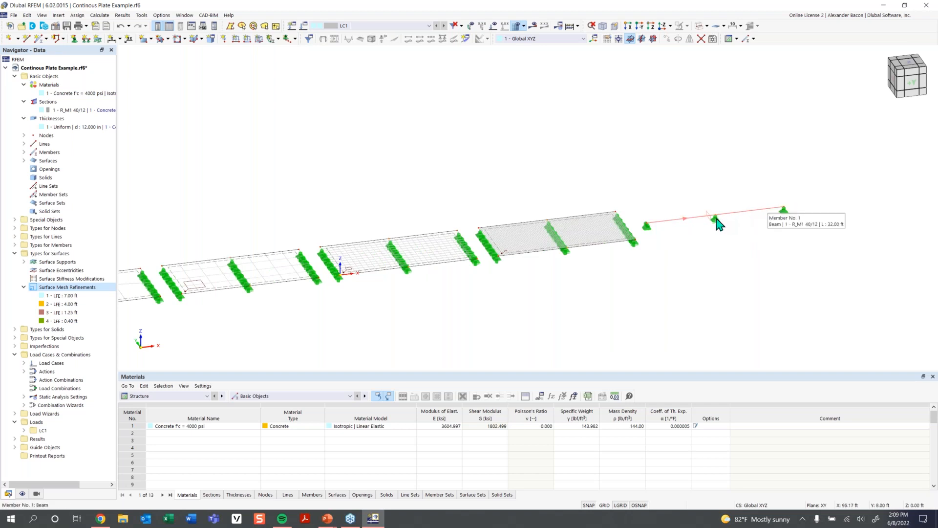
middle_drag(589, 290, 648, 278)
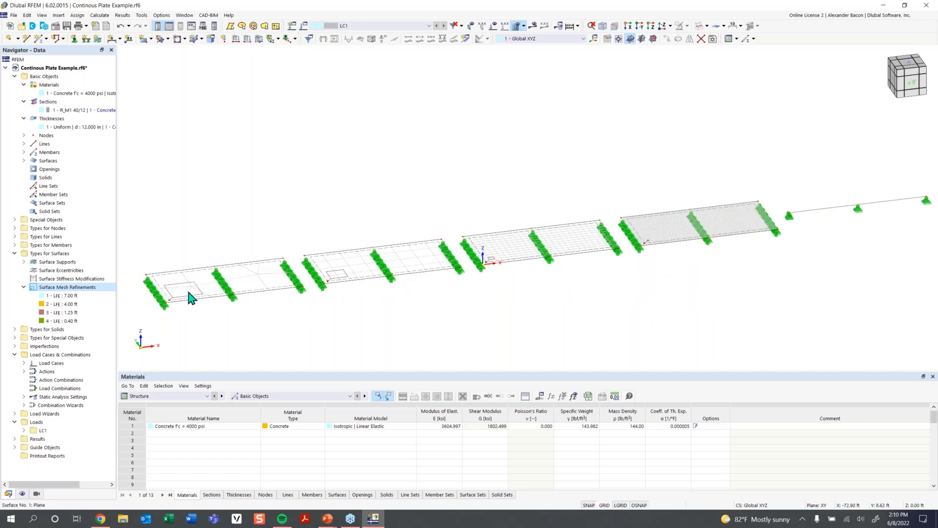
scroll(190, 303, up, 2)
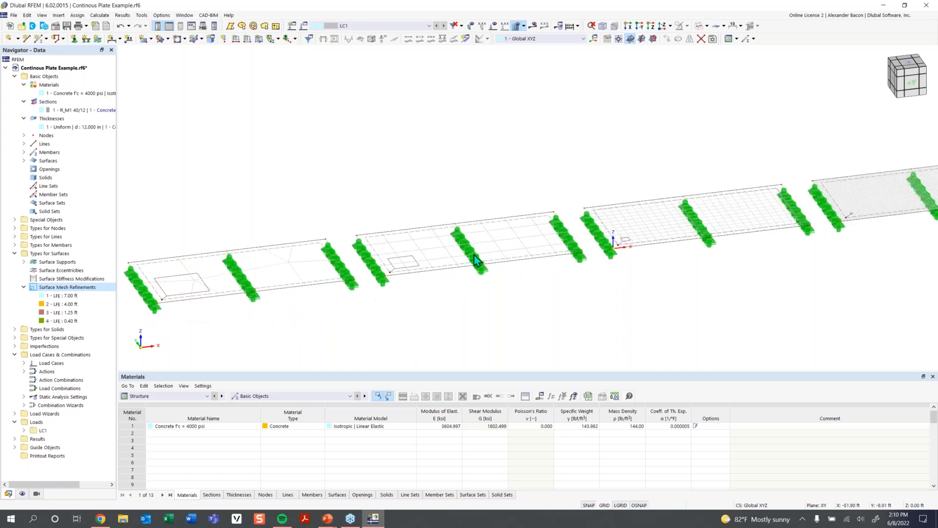
drag(906, 66, 910, 70)
click(910, 70)
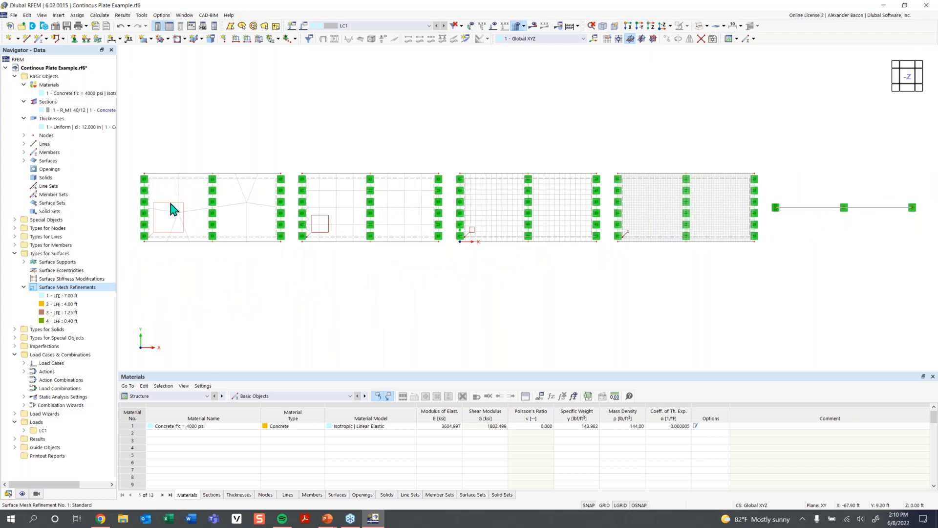
mouse_move(172, 210)
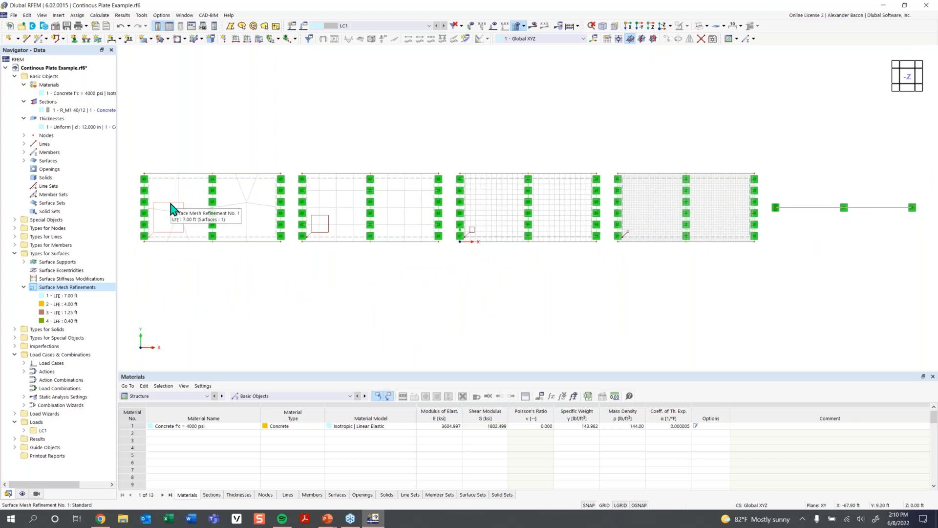
scroll(183, 220, up, 3)
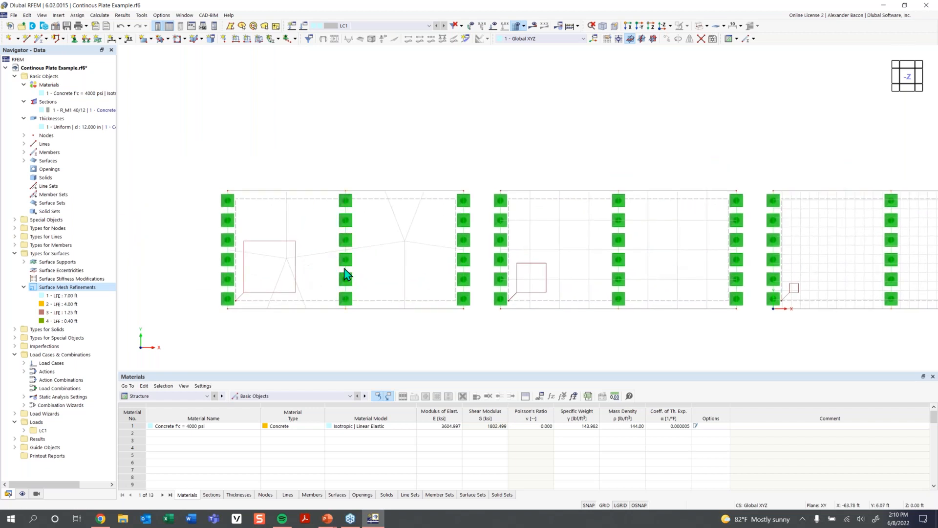
scroll(362, 267, down, 1)
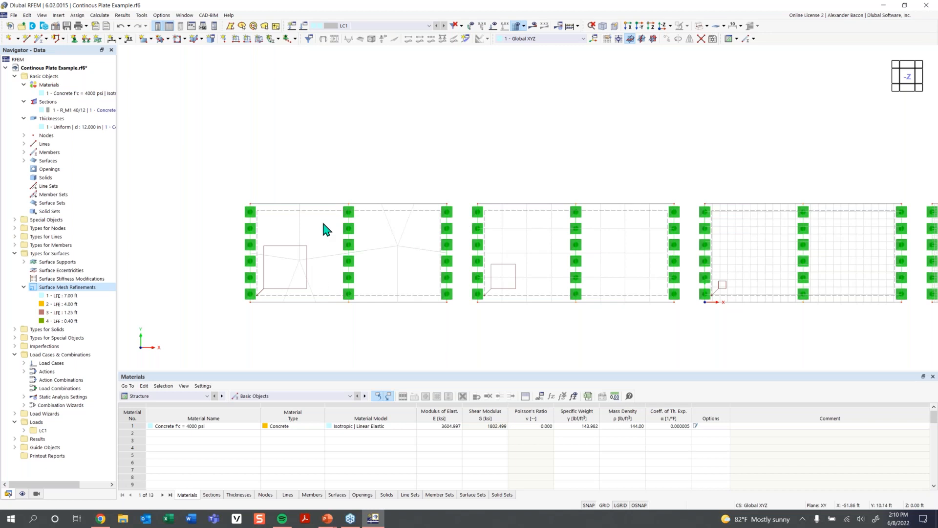
middle_drag(614, 272, 459, 274)
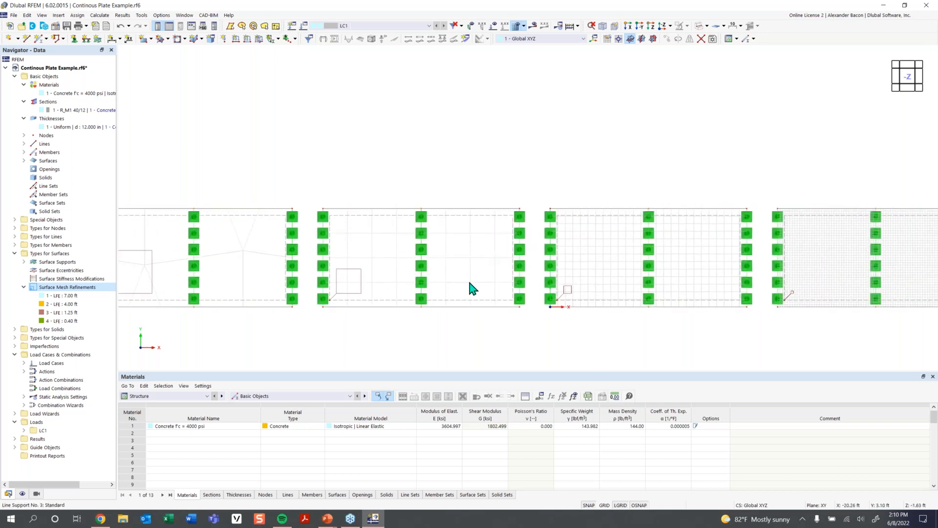
middle_drag(421, 265, 127, 271)
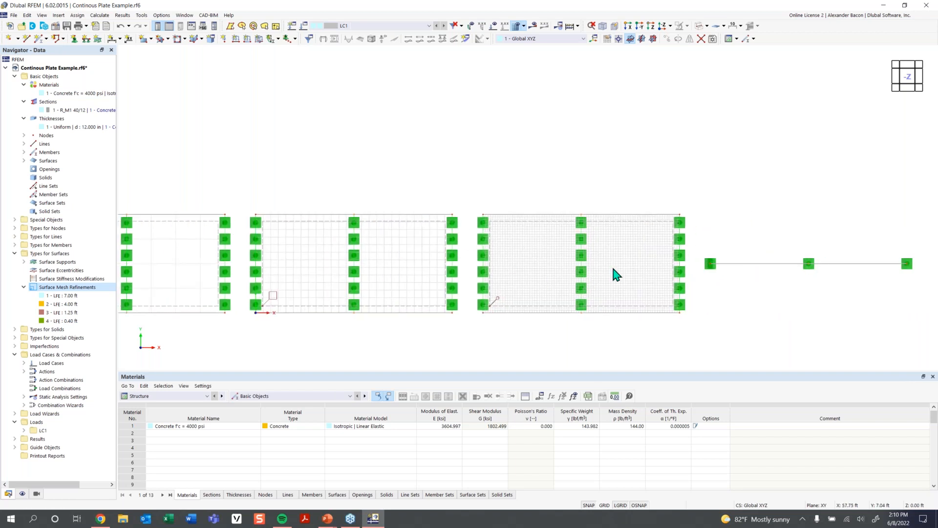
scroll(614, 269, up, 1)
scroll(341, 291, down, 1)
middle_drag(374, 284, 593, 270)
middle_drag(391, 274, 457, 287)
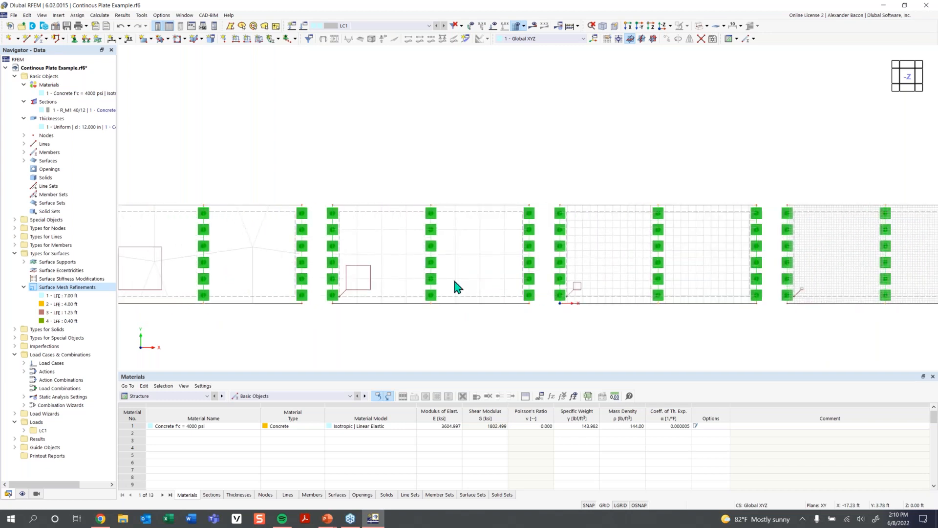
- Review the mesh and line supports along each plate and the beam span, ending in an isometric view
middle_drag(225, 264, 260, 268)
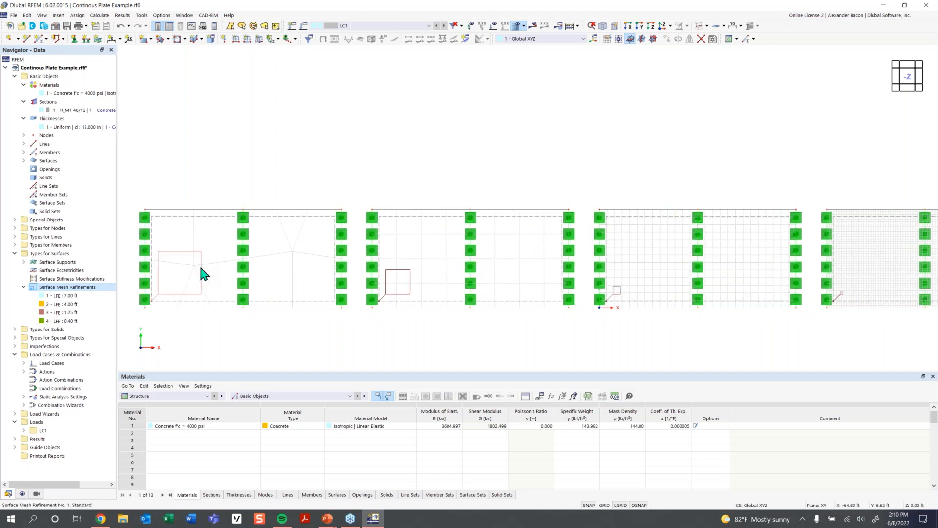
click(200, 266)
middle_drag(716, 295, 635, 298)
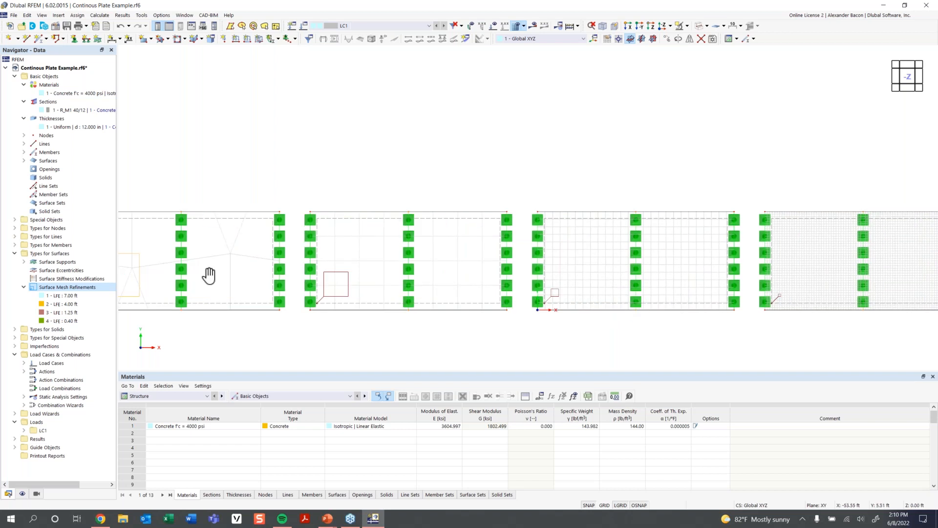
middle_drag(209, 272, 287, 242)
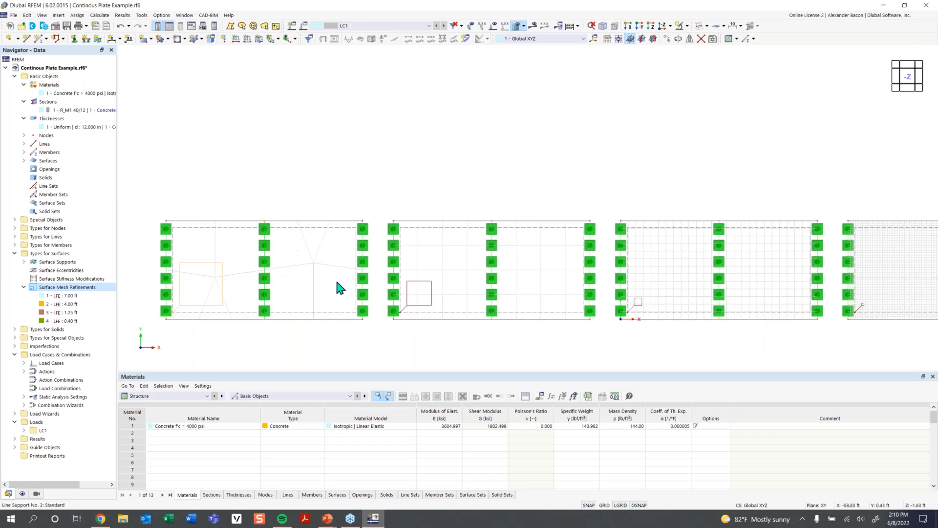
middle_drag(447, 304, 303, 311)
middle_drag(446, 306, 313, 313)
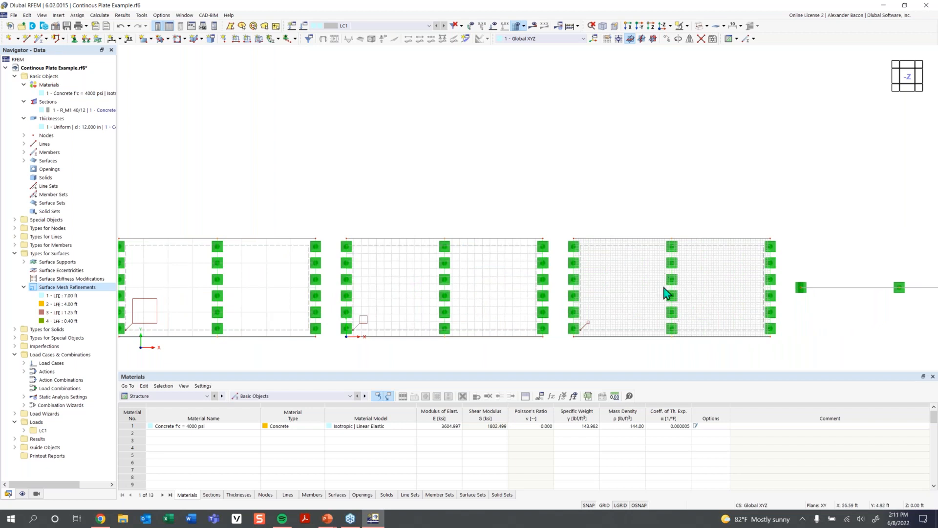
click(673, 306)
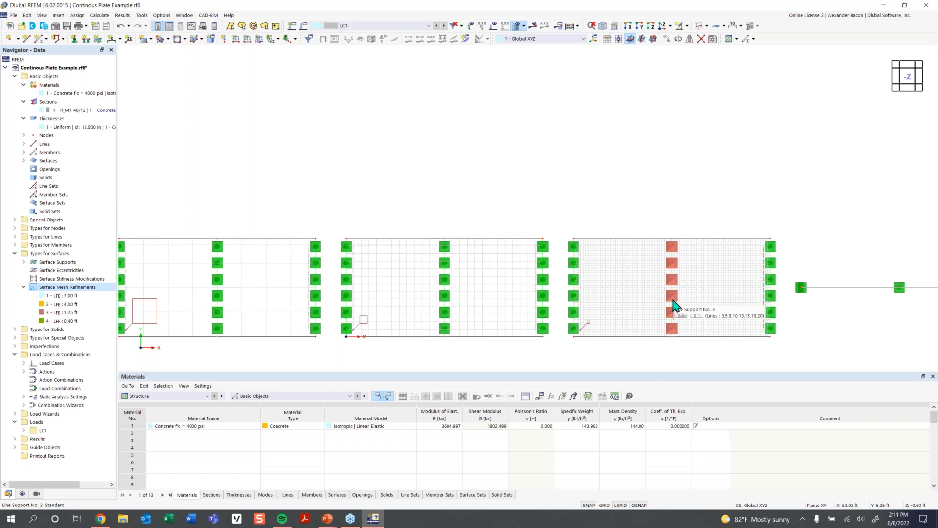
key(Escape)
scroll(518, 310, down, 3)
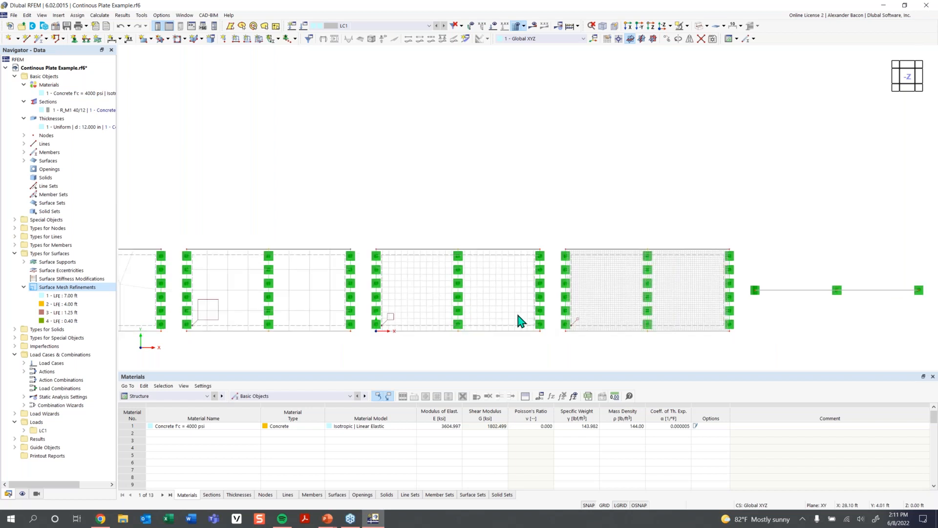
ctrl+middle_drag(494, 329, 534, 196)
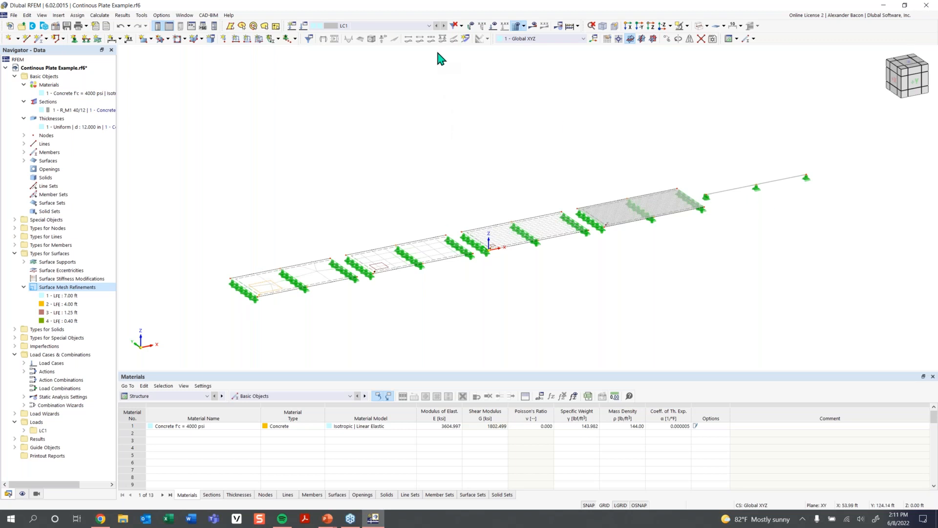
- Create a two-point result section running from (-74, 8, 0) to (66, 8, 0) ft across the plates, shown in local +z
click(464, 39)
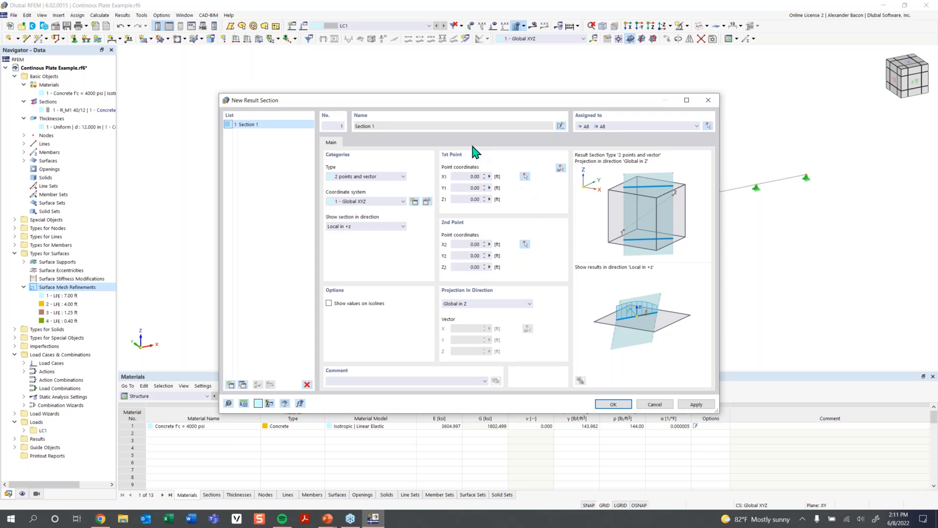
click(560, 168)
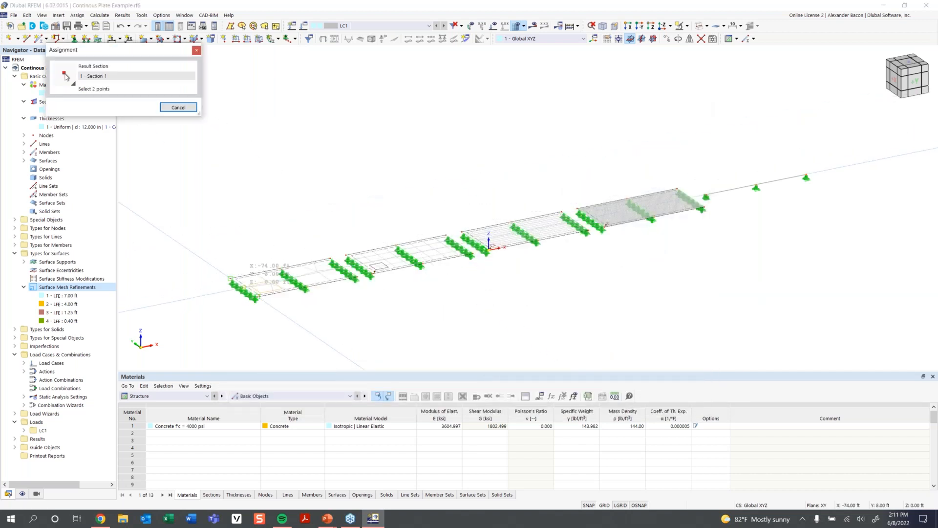
scroll(230, 278, up, 2)
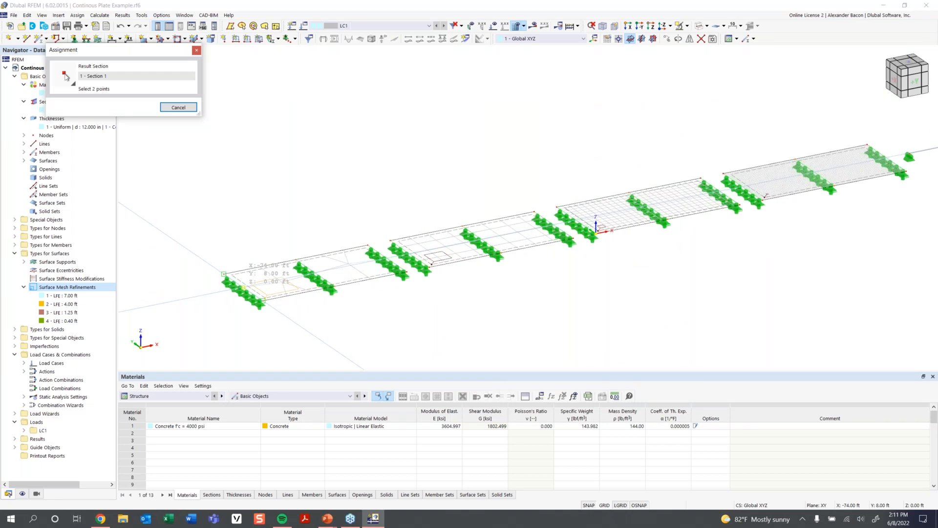
click(243, 287)
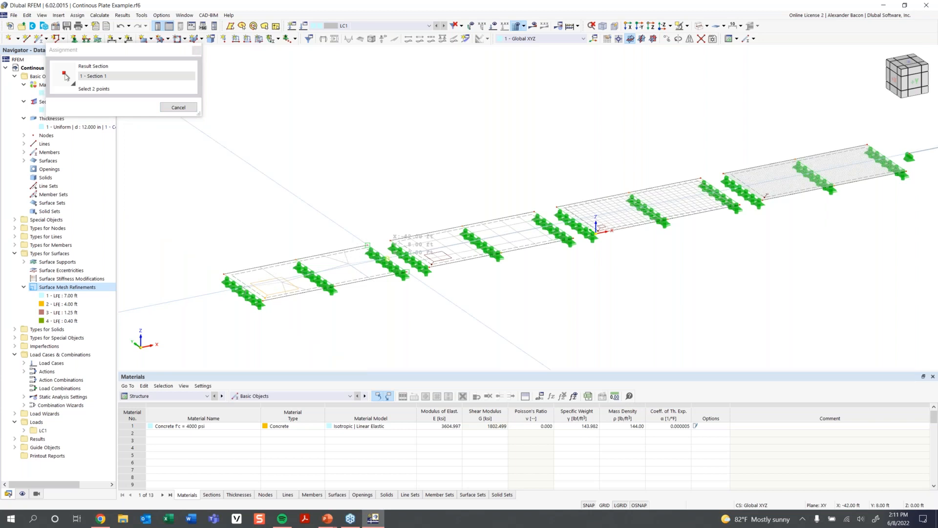
scroll(617, 229, down, 1)
middle_drag(618, 229, 386, 321)
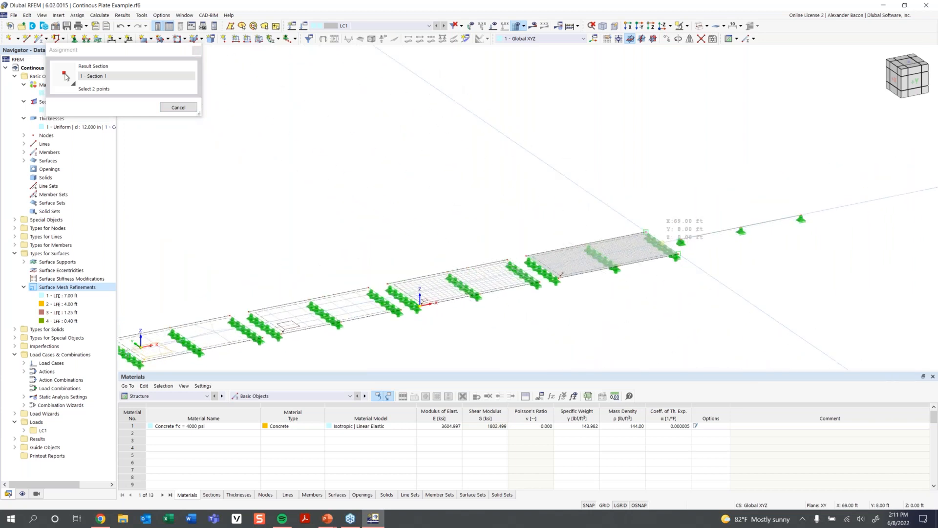
click(678, 254)
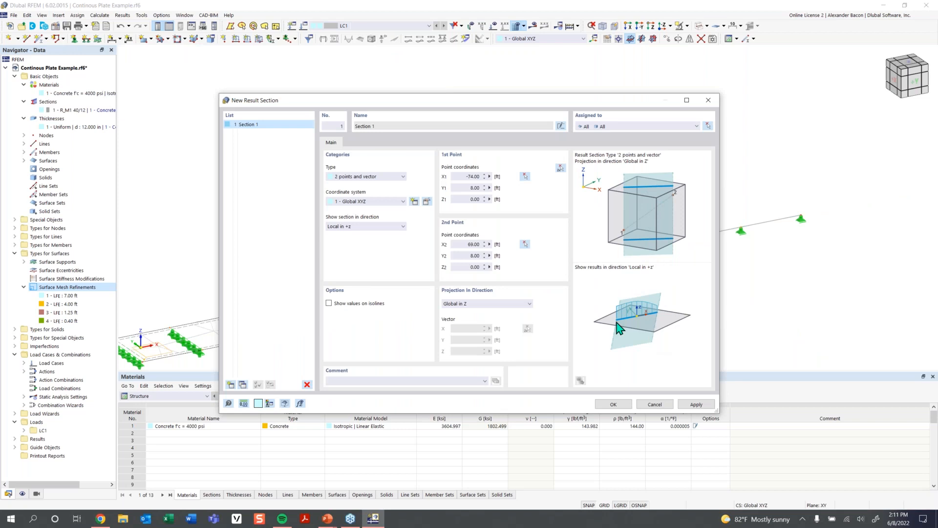
click(364, 176)
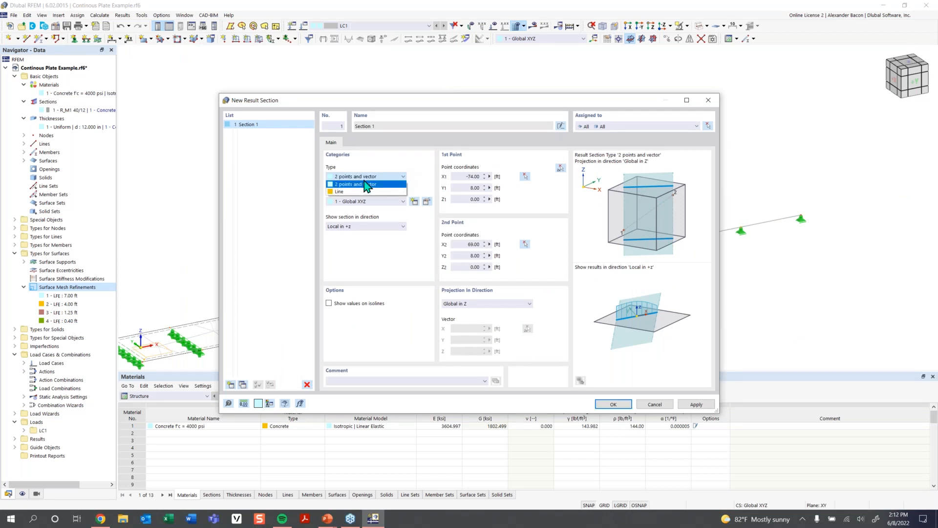
click(364, 200)
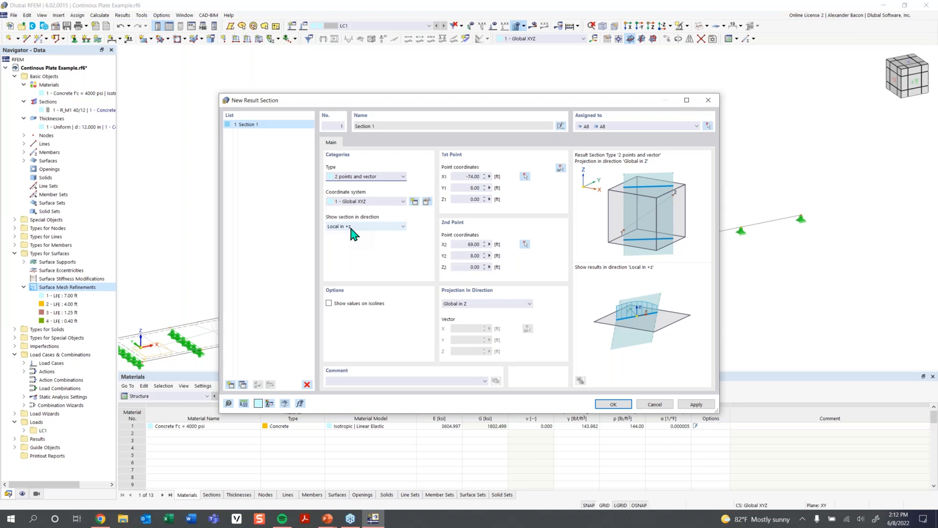
click(351, 226)
click(353, 235)
click(619, 405)
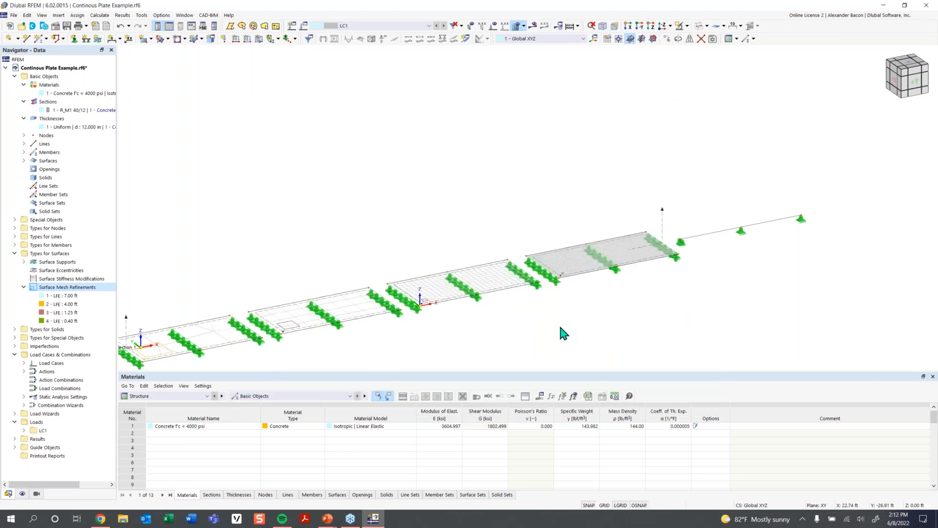
- Examine the displacement results and the result section diagram along the plates from isometric and front views
scroll(558, 323, down, 3)
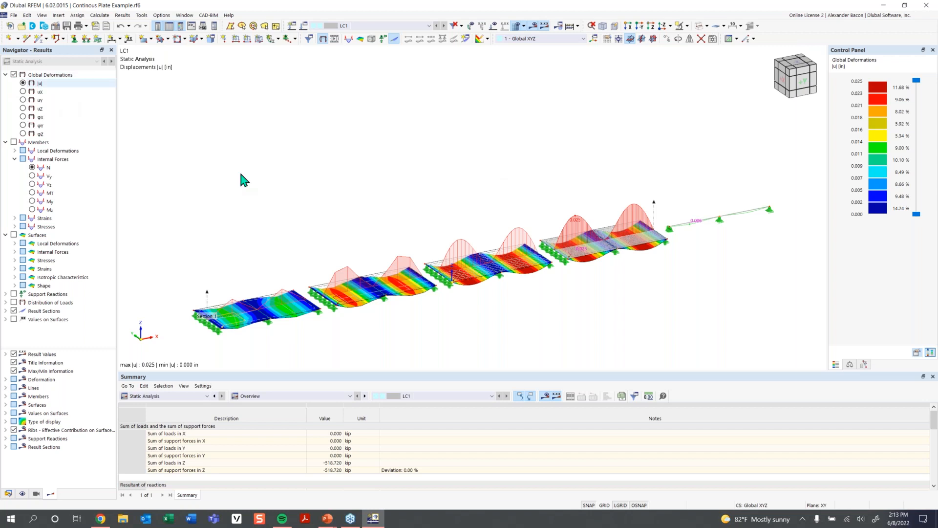
middle_drag(472, 302, 485, 279)
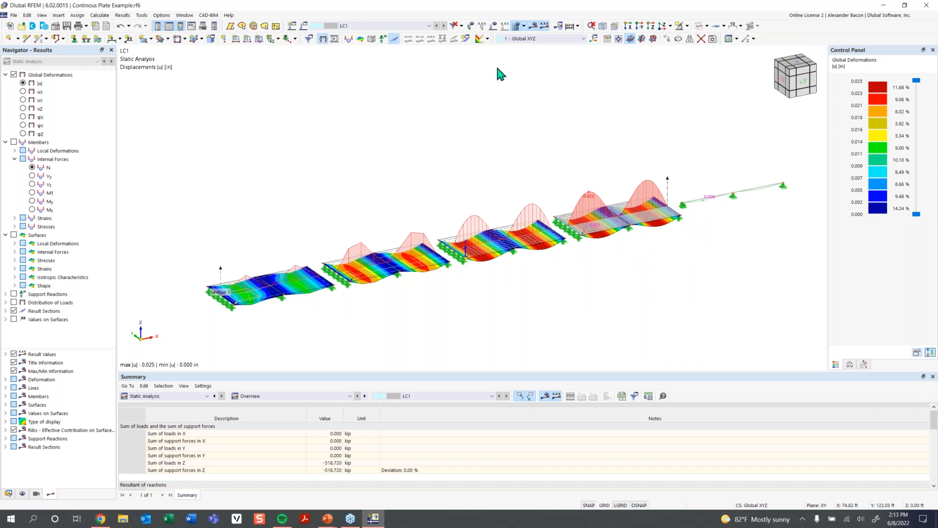
click(801, 84)
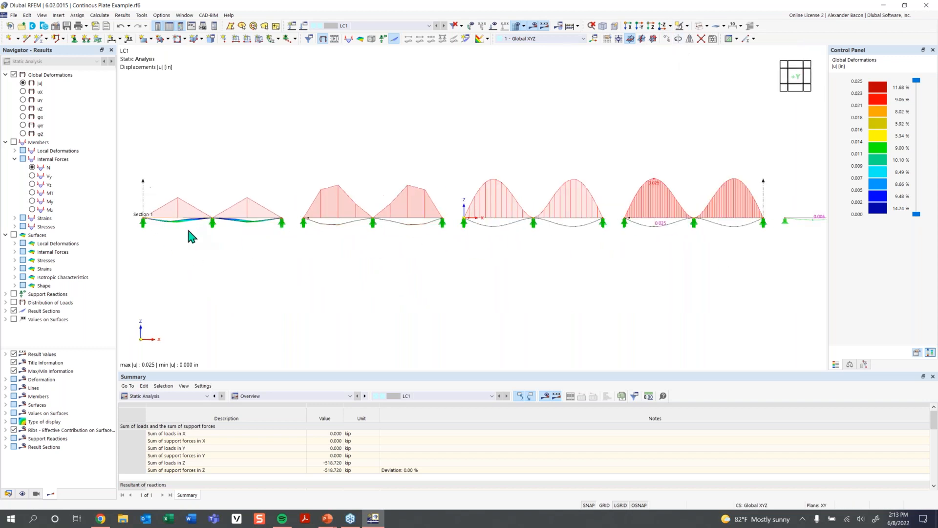
scroll(188, 227, up, 1)
middle_drag(578, 264, 545, 261)
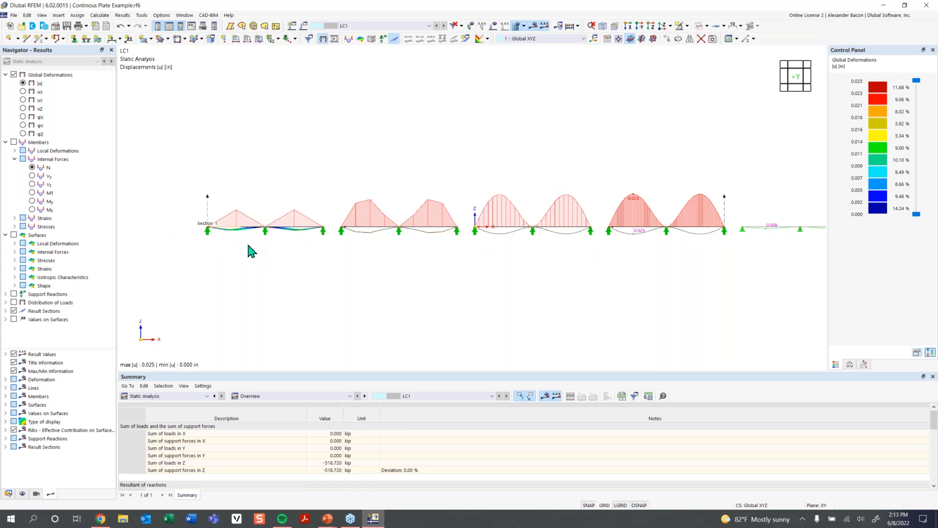
middle_drag(307, 248, 266, 240)
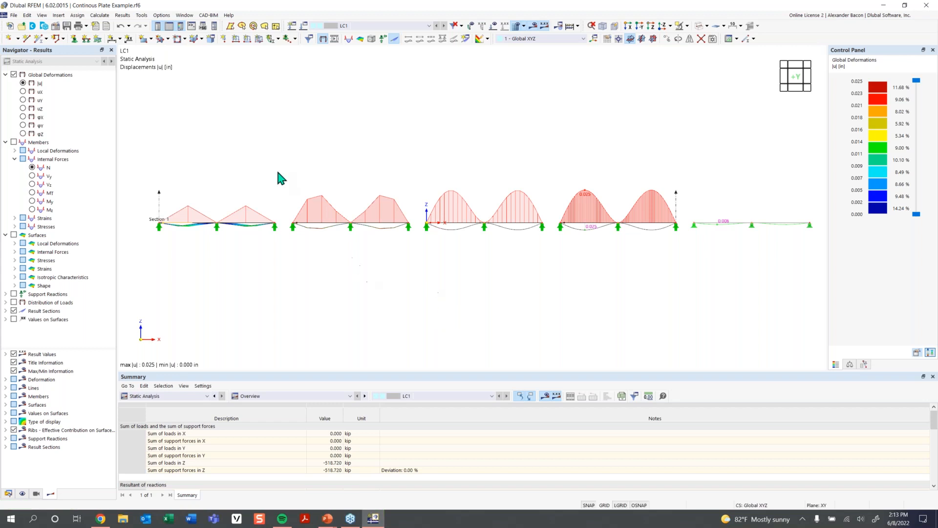
ctrl+middle_drag(279, 171, 334, 190)
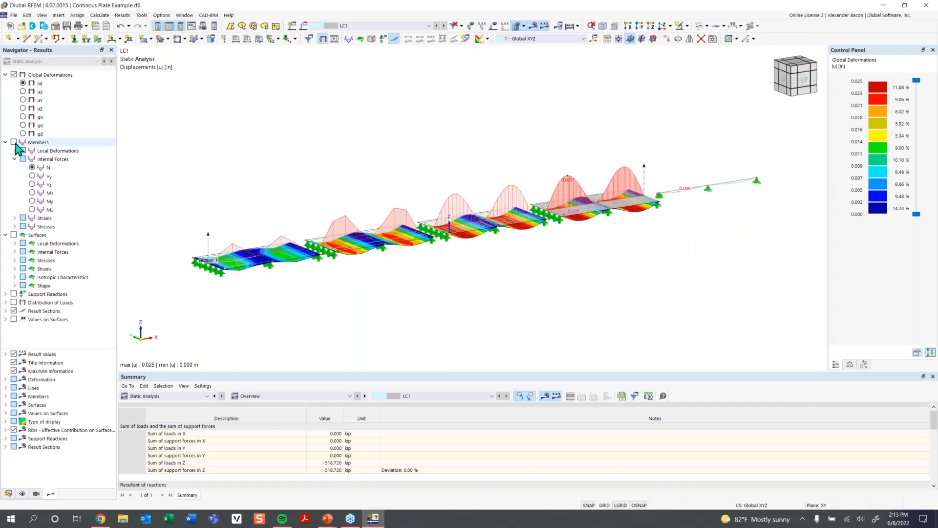
- Hide the global deformation results on the surfaces, leaving member results switched off
click(14, 75)
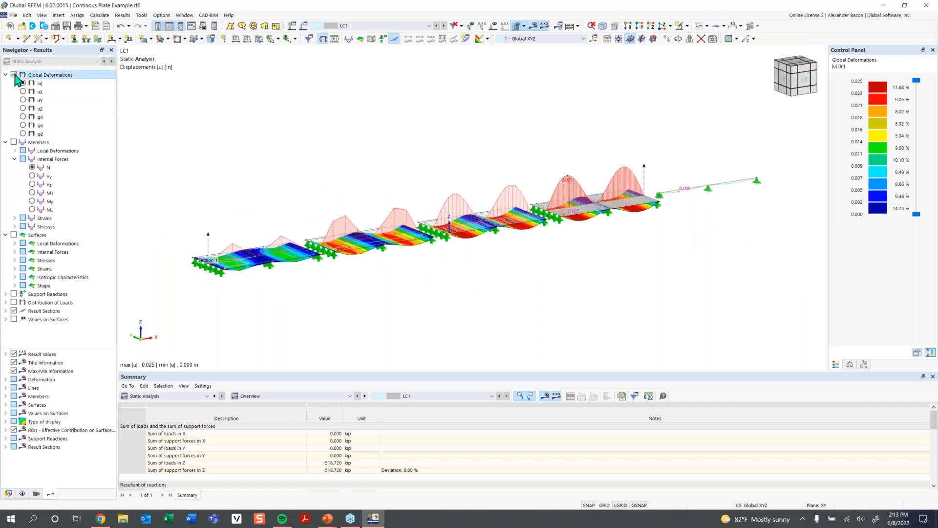
click(15, 143)
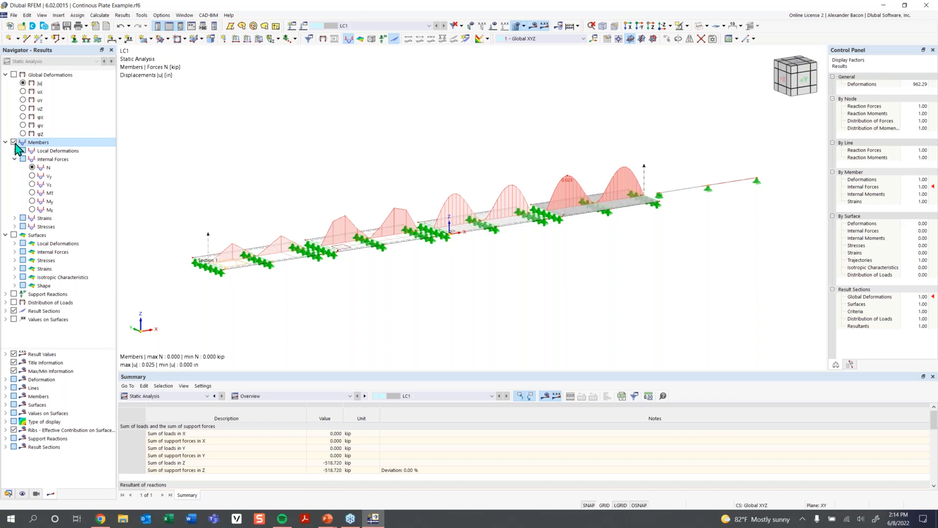
click(14, 142)
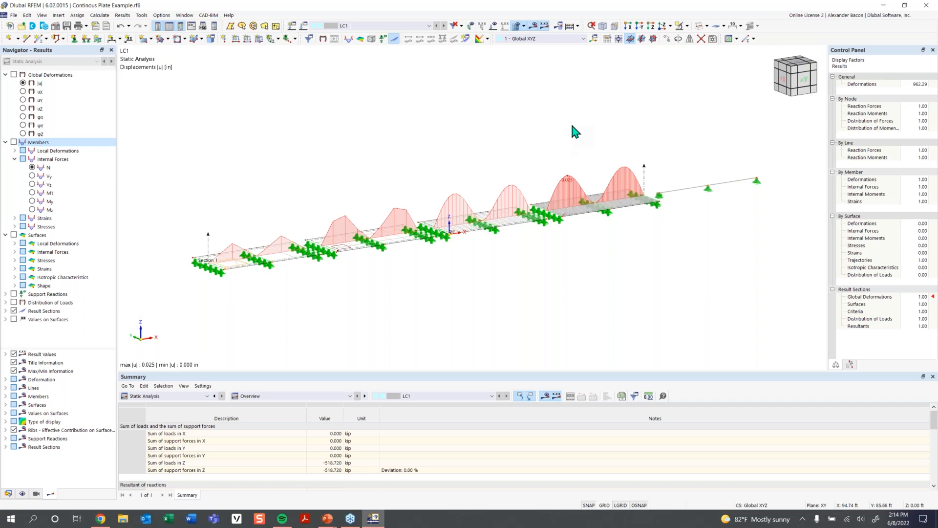
- Isolate the last plate and the supporting beam with visibility by selected and related objects
middle_drag(668, 158, 583, 186)
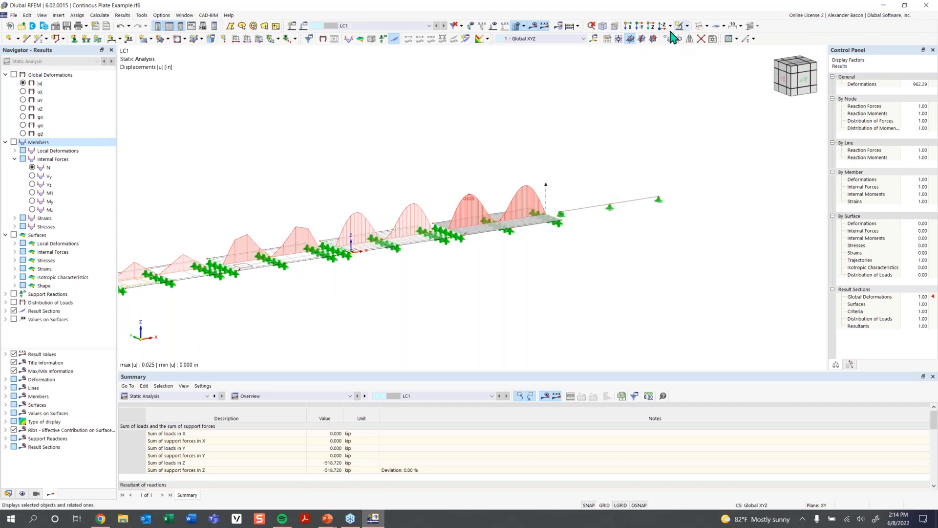
scroll(480, 240, up, 2)
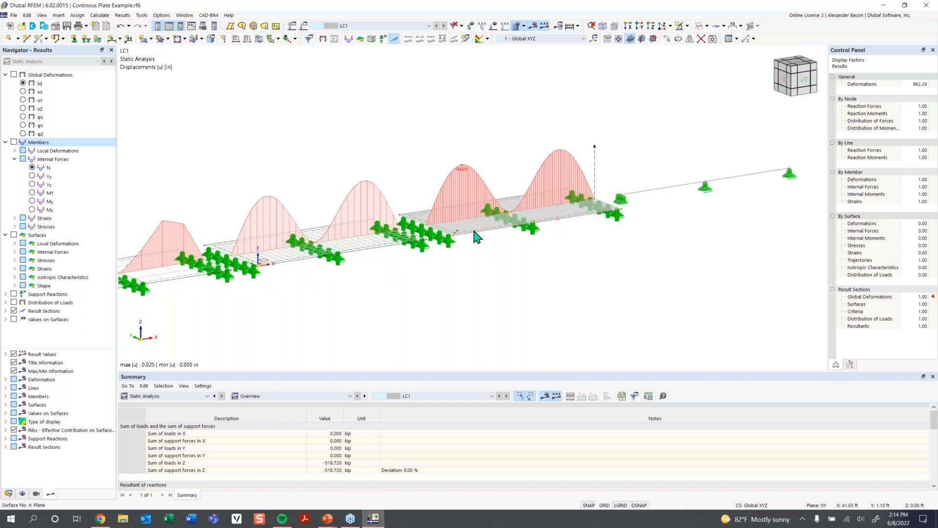
scroll(587, 124, down, 1)
middle_drag(586, 124, 540, 144)
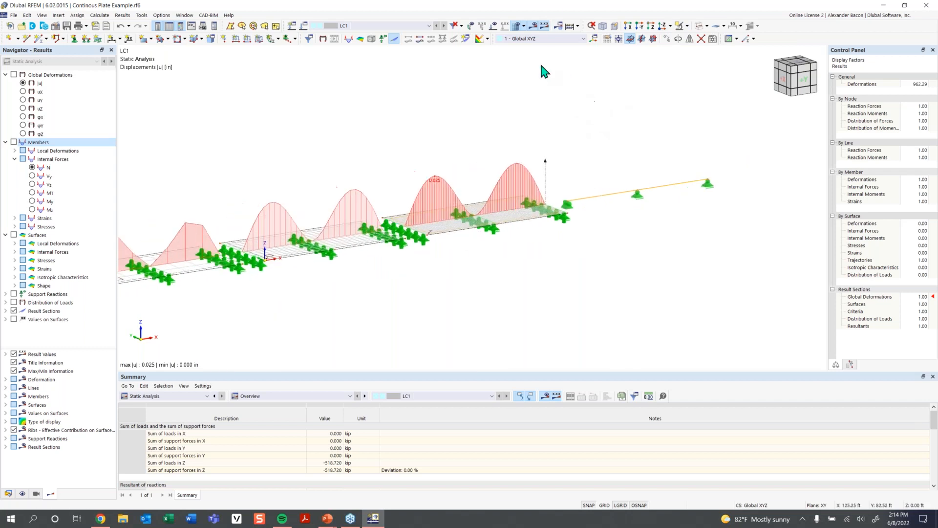
click(680, 29)
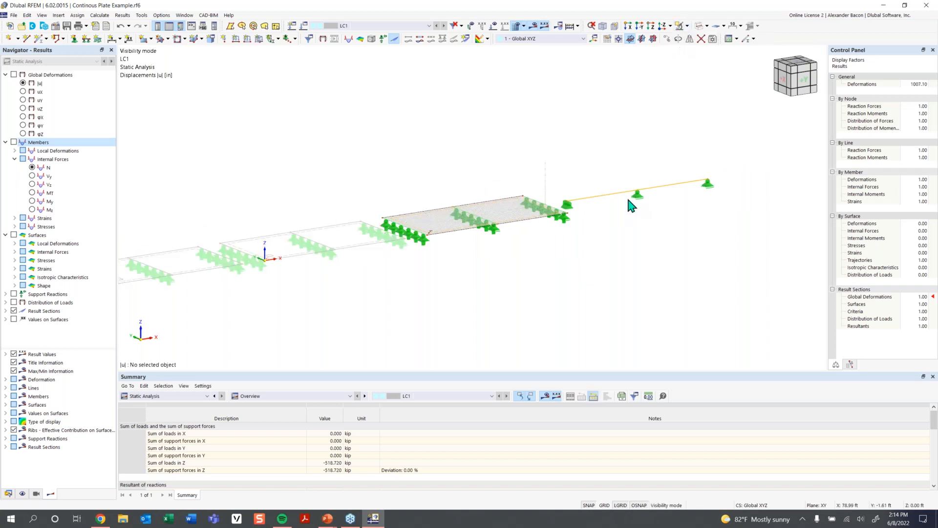
- Display the member internal force results for the supporting beam and undock the control panel
middle_drag(598, 265, 569, 277)
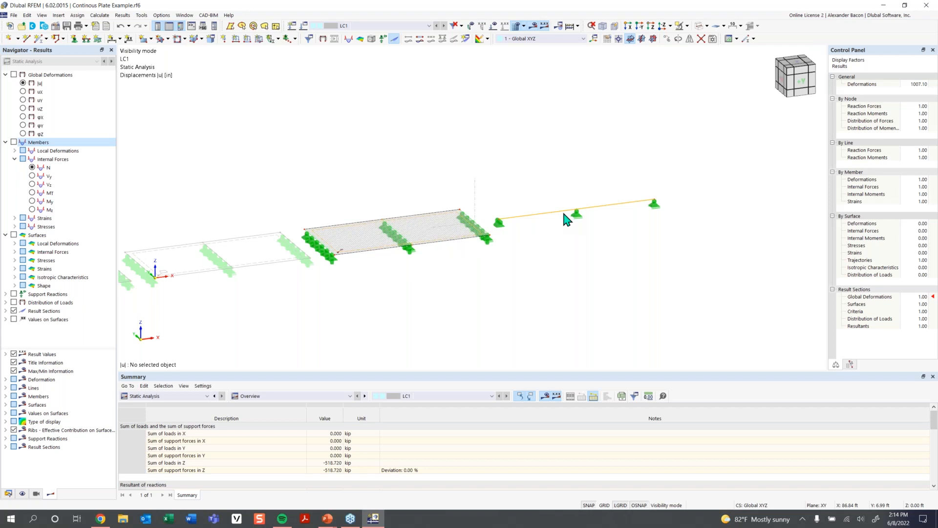
click(14, 142)
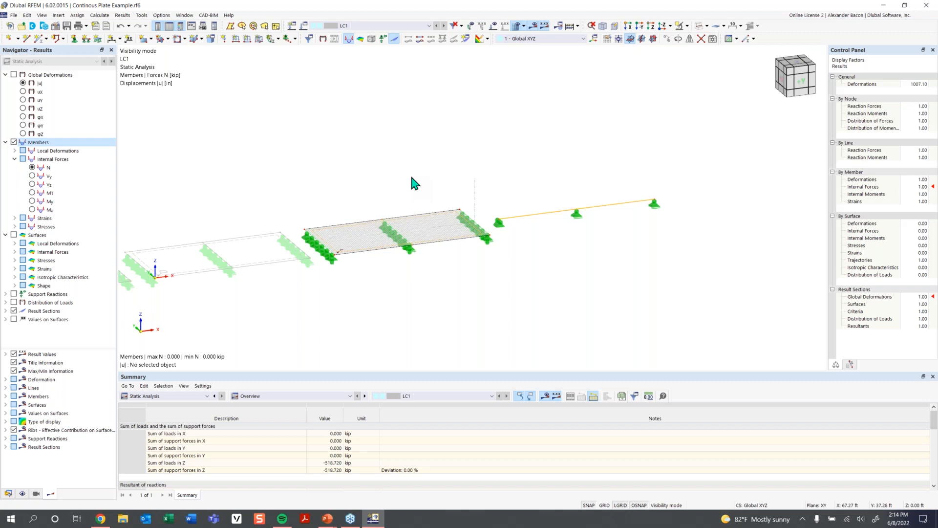
scroll(550, 217, up, 3)
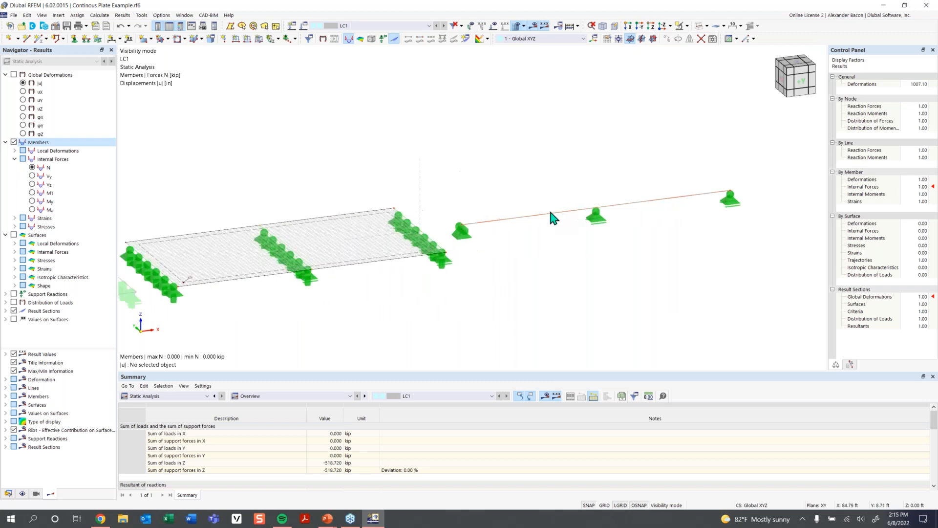
scroll(549, 217, up, 4)
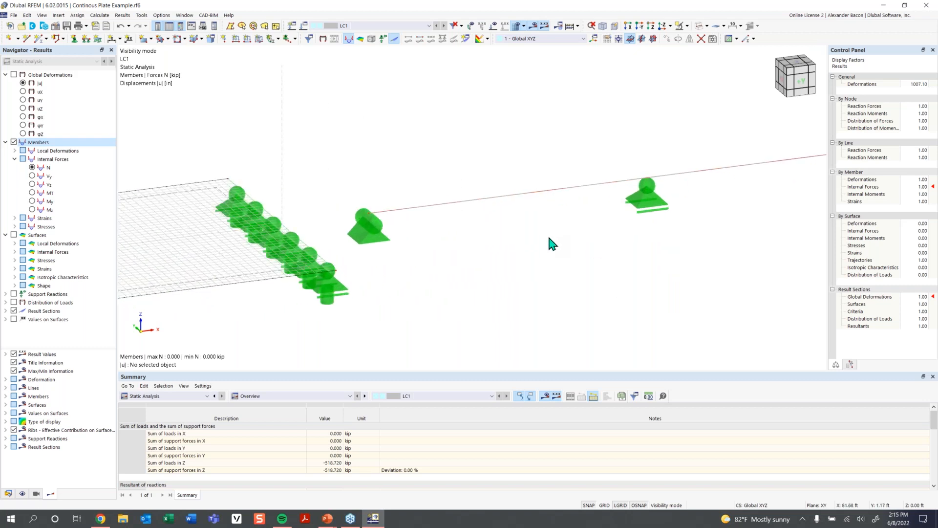
scroll(547, 233, down, 7)
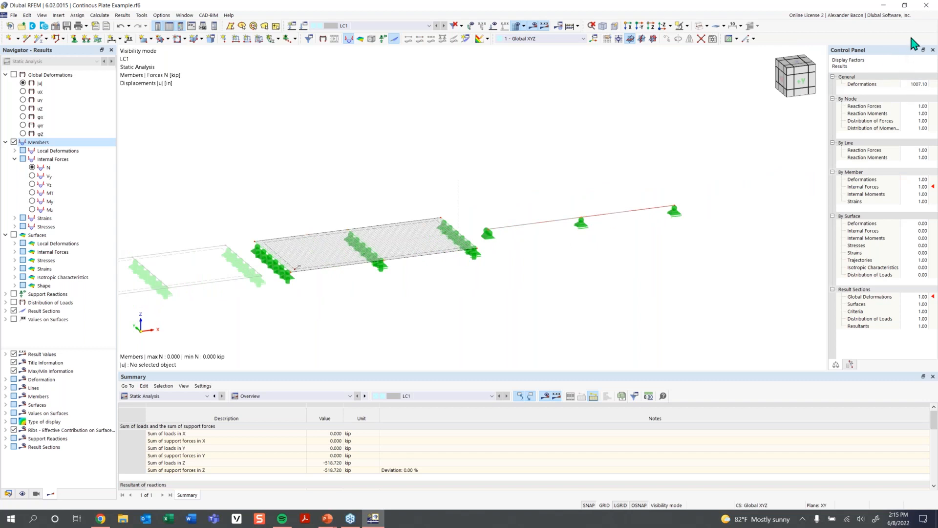
drag(882, 53, 736, 56)
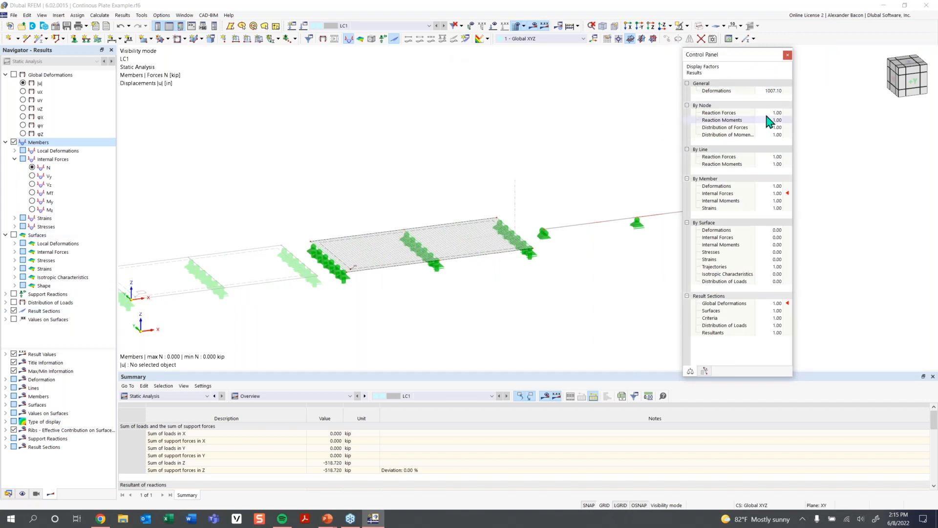
- Set the display factor for member internal forces to 2.00 and close the control panel
click(780, 194)
click(780, 192)
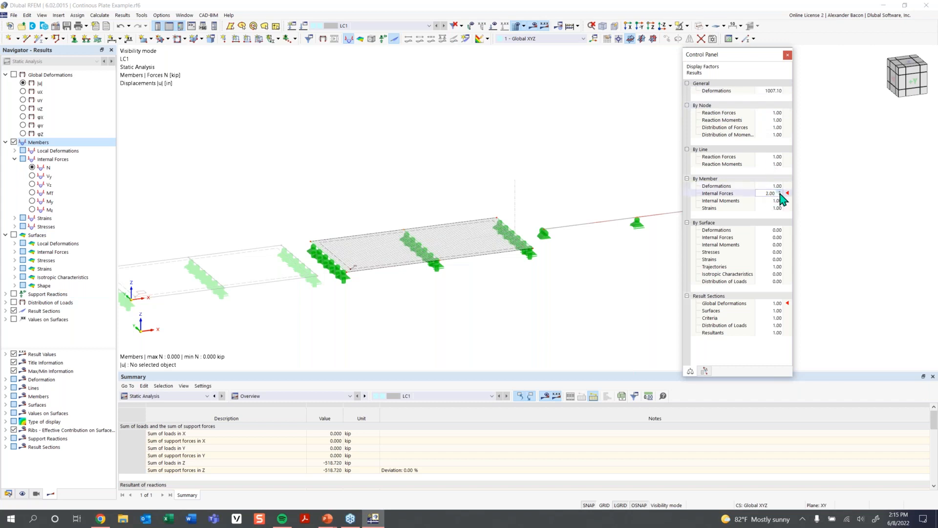
click(787, 55)
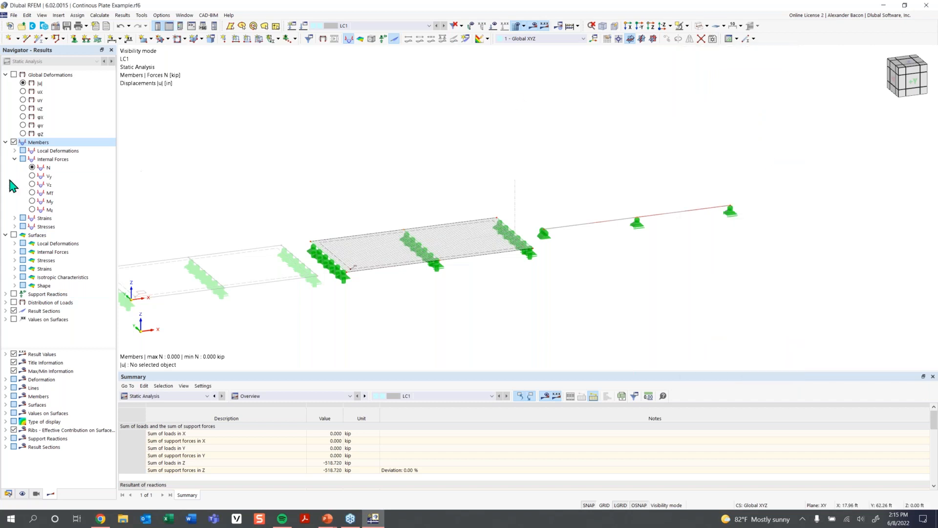
- Show the My bending moment diagram on the beam and turn on the beam's local axis system
click(34, 201)
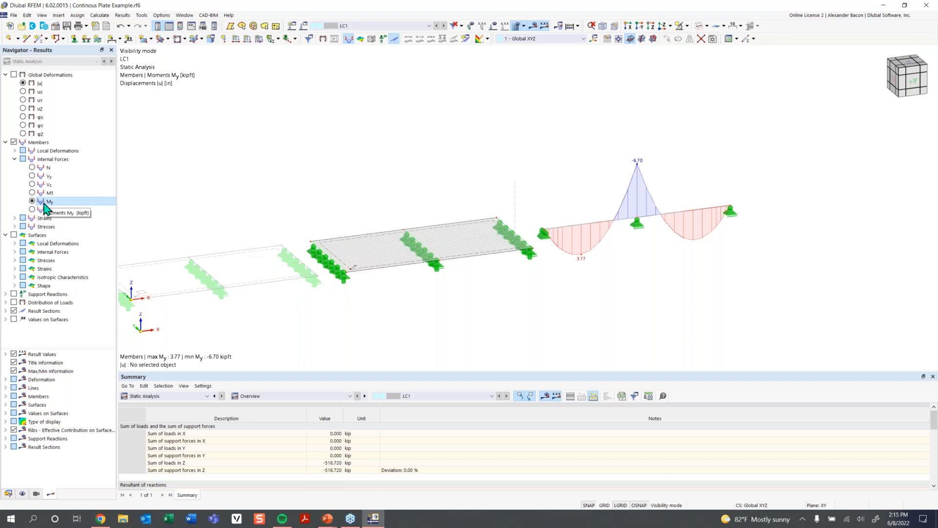
right_click(603, 228)
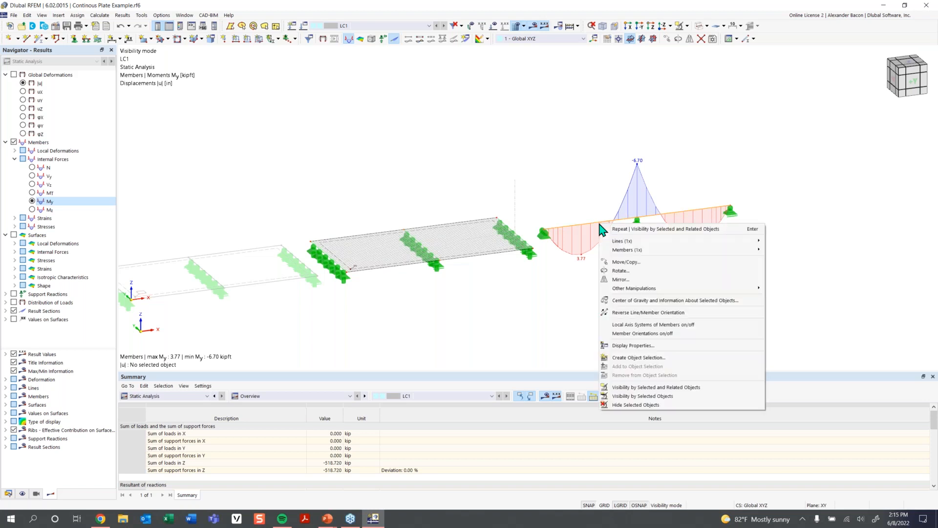
click(655, 326)
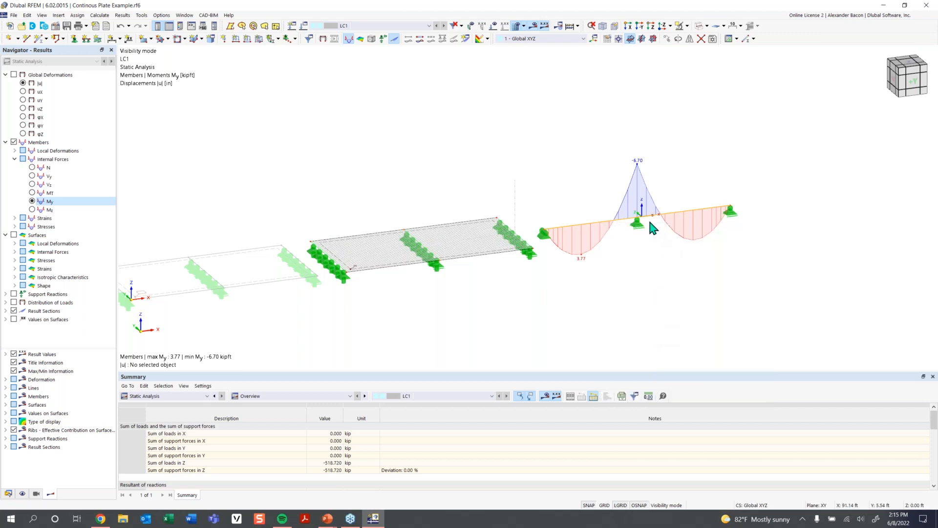
scroll(650, 222, up, 2)
scroll(649, 222, up, 1)
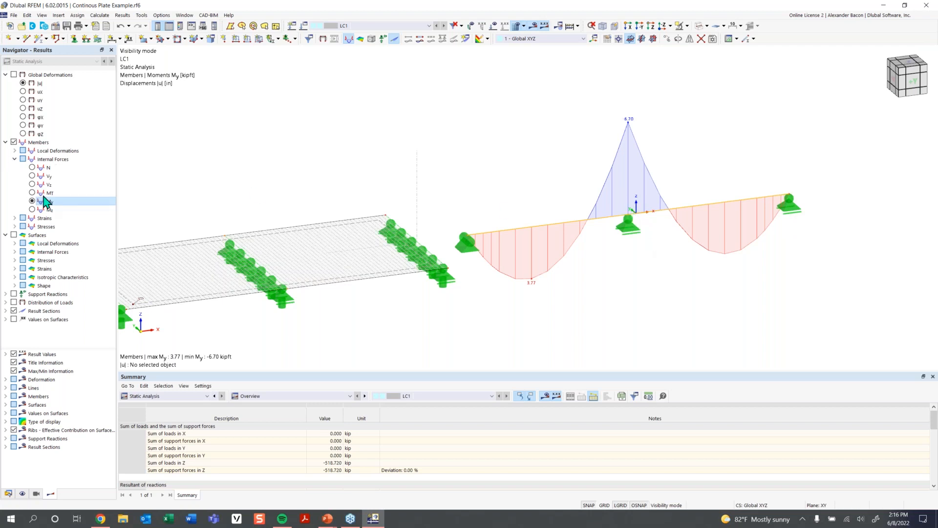
scroll(360, 271, down, 2)
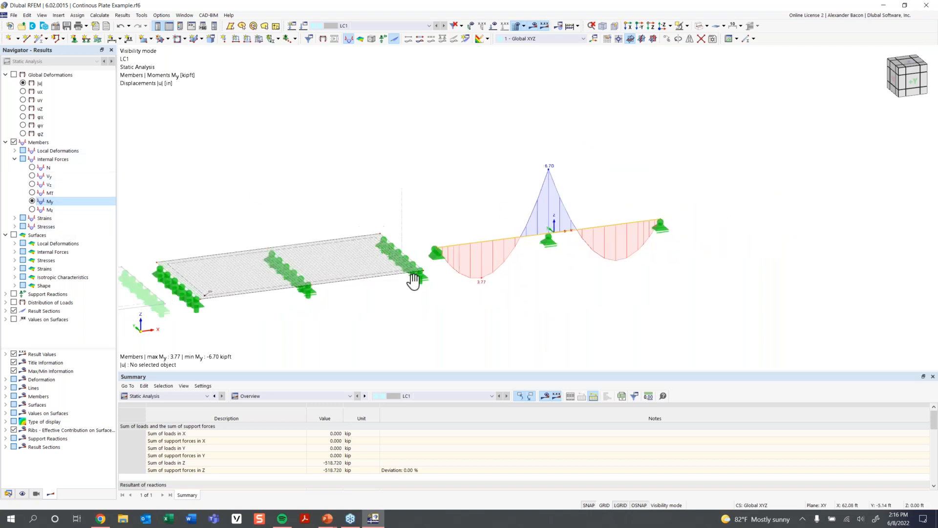
middle_drag(415, 282, 464, 265)
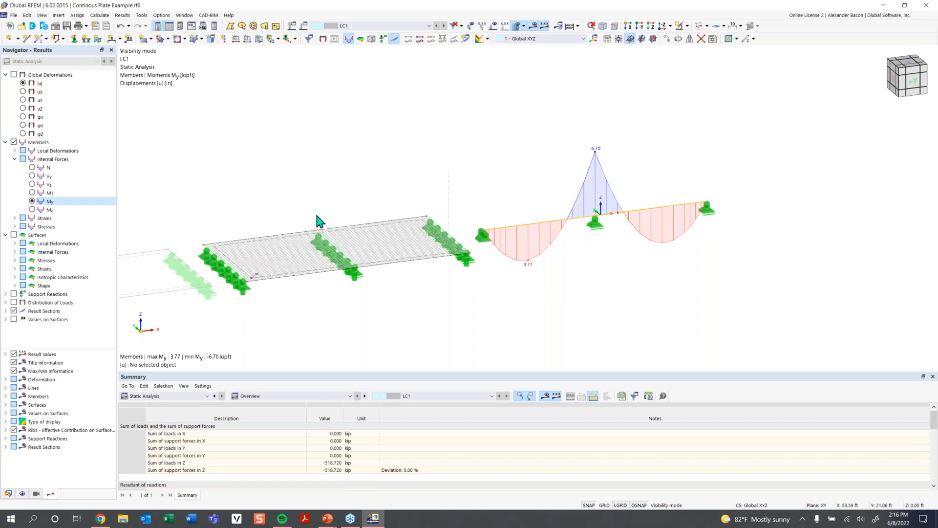
- Switch on surface internal force results showing mx moments and turn on the plate's local axis system
click(14, 235)
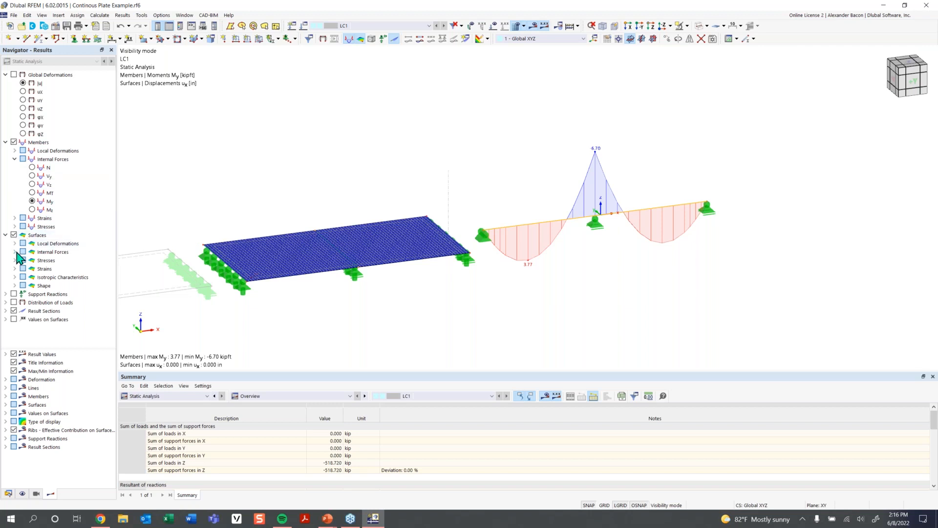
click(16, 252)
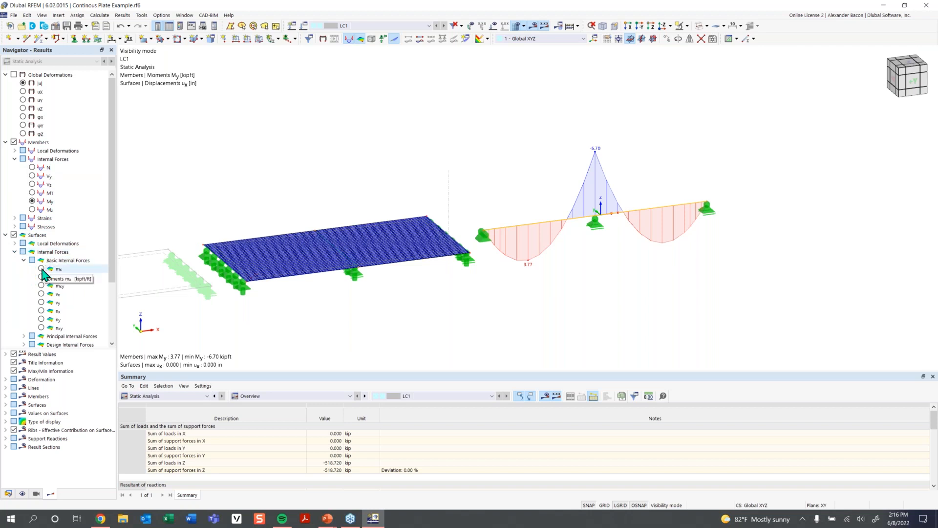
click(42, 269)
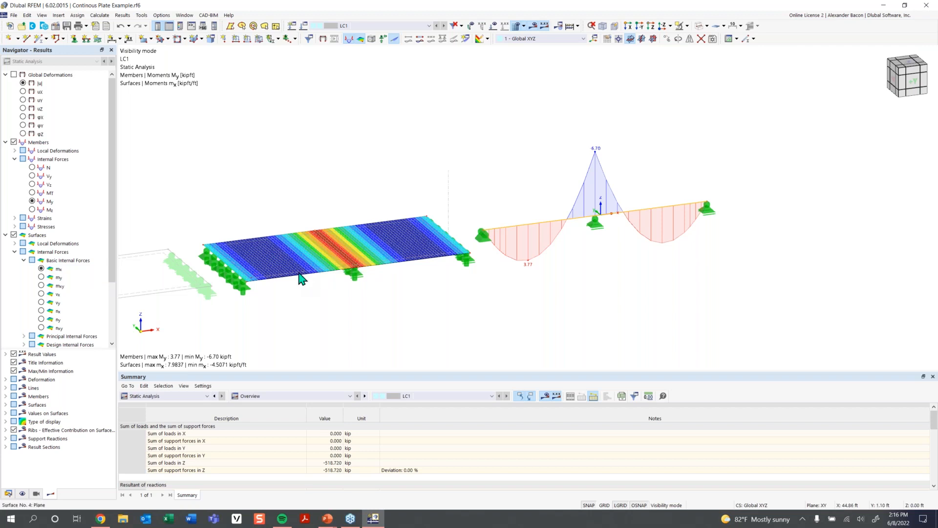
mouse_move(301, 279)
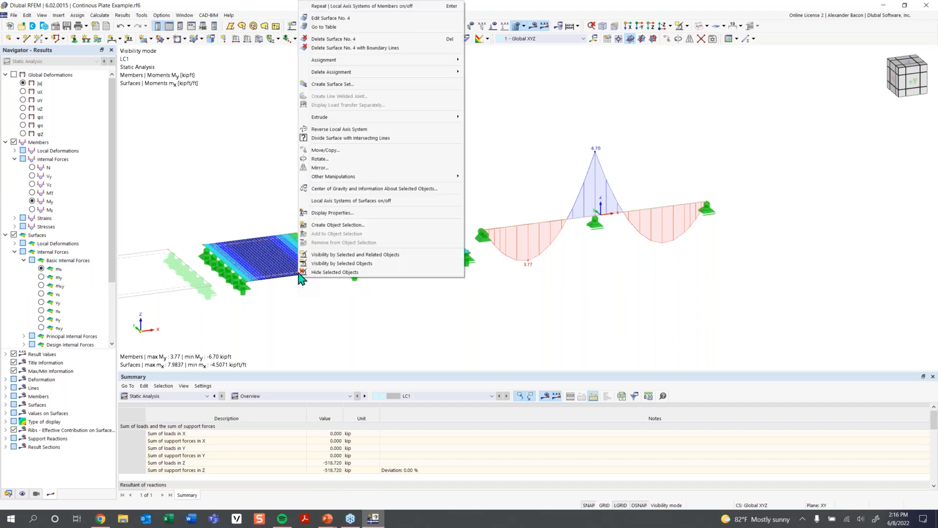
click(344, 207)
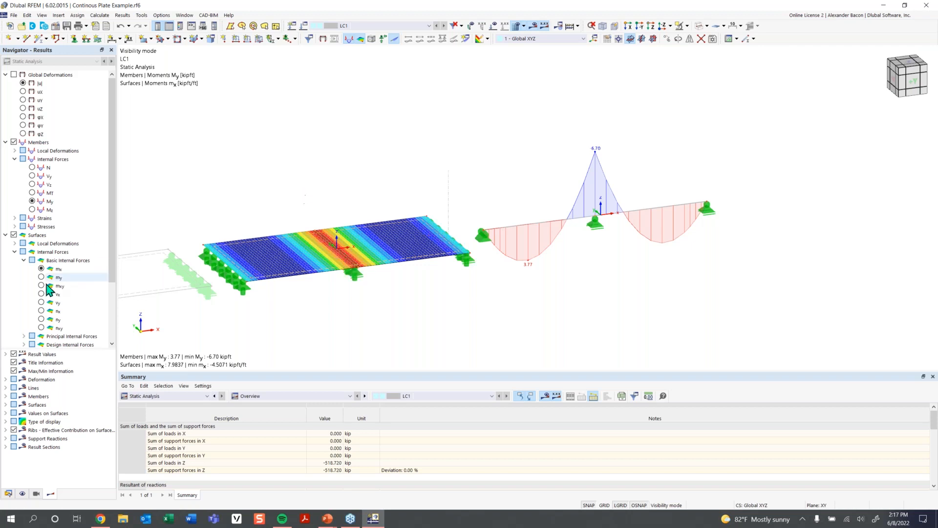
- Enable result section display and cancel the hiding so the whole model is shown again
click(6, 235)
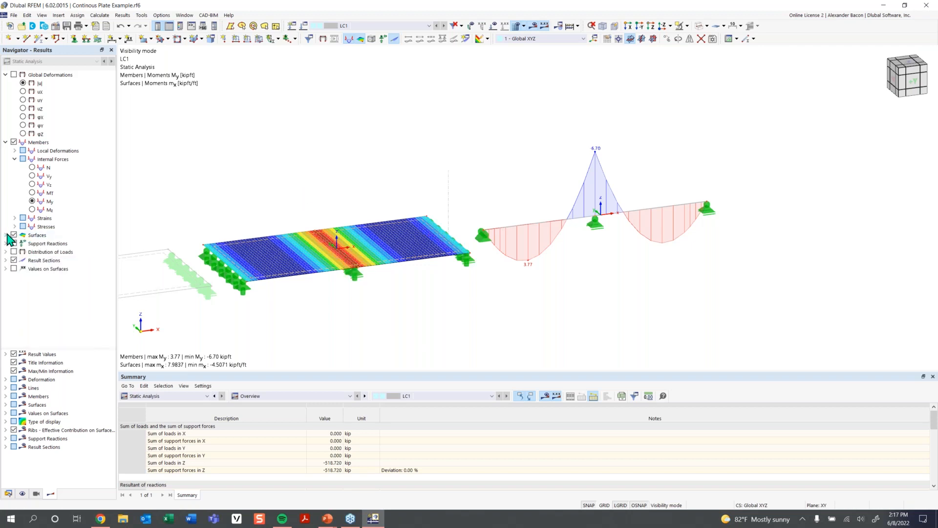
click(14, 260)
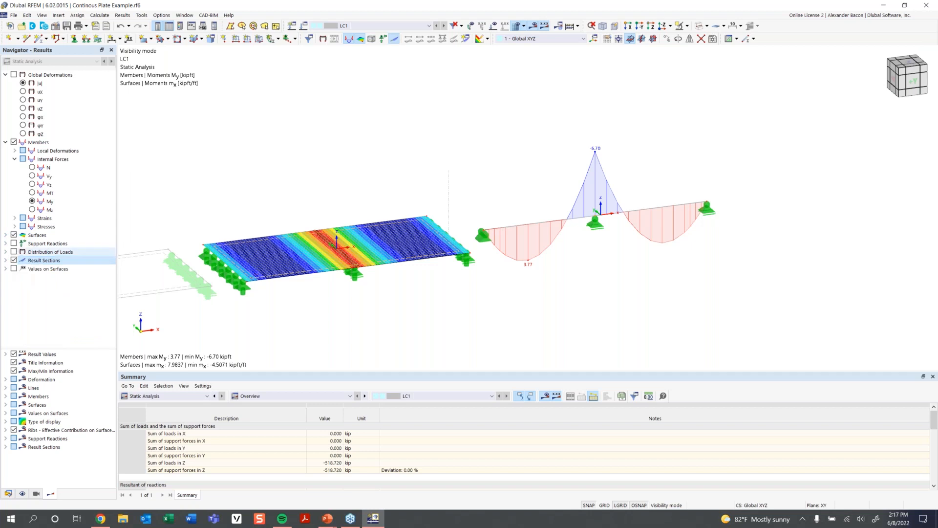
right_click(483, 130)
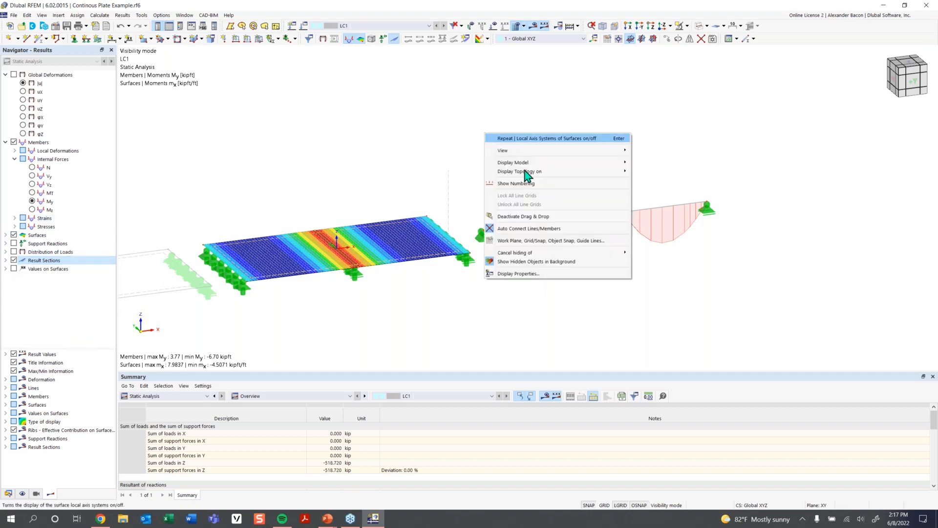
mouse_move(537, 252)
click(645, 252)
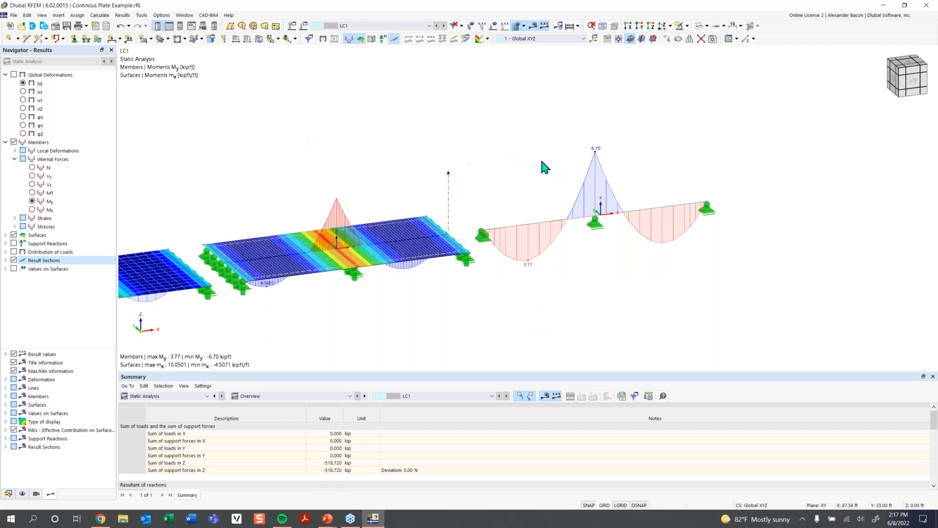
- Examine the mx moments and result section diagrams from front and isometric views
scroll(723, 159, down, 1)
drag(777, 141, 307, 308)
ctrl+middle_drag(622, 297, 615, 253)
click(824, 157)
drag(825, 165, 334, 317)
click(630, 39)
ctrl+middle_drag(496, 280, 463, 276)
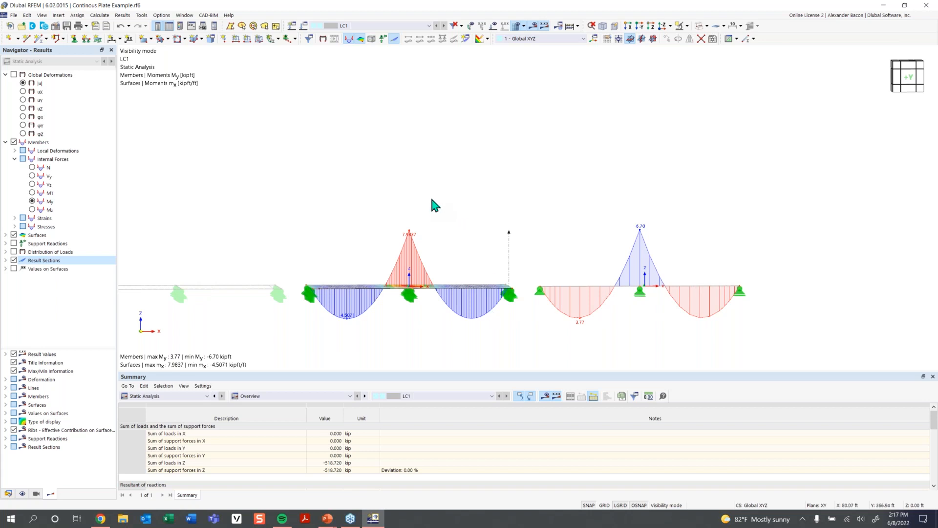
ctrl+middle_drag(431, 199, 477, 214)
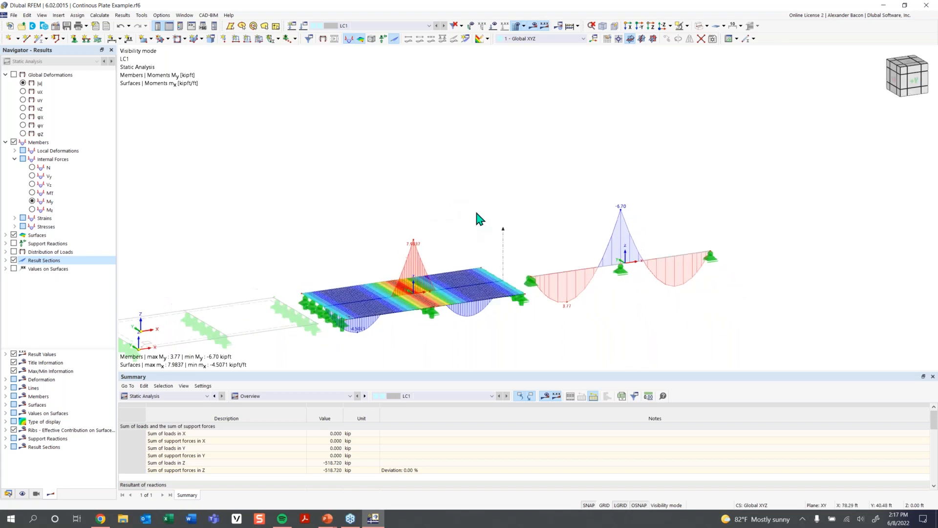
- Show all singly hidden objects in the model
right_click(531, 106)
mouse_move(608, 234)
click(697, 225)
ctrl+middle_drag(481, 222, 462, 215)
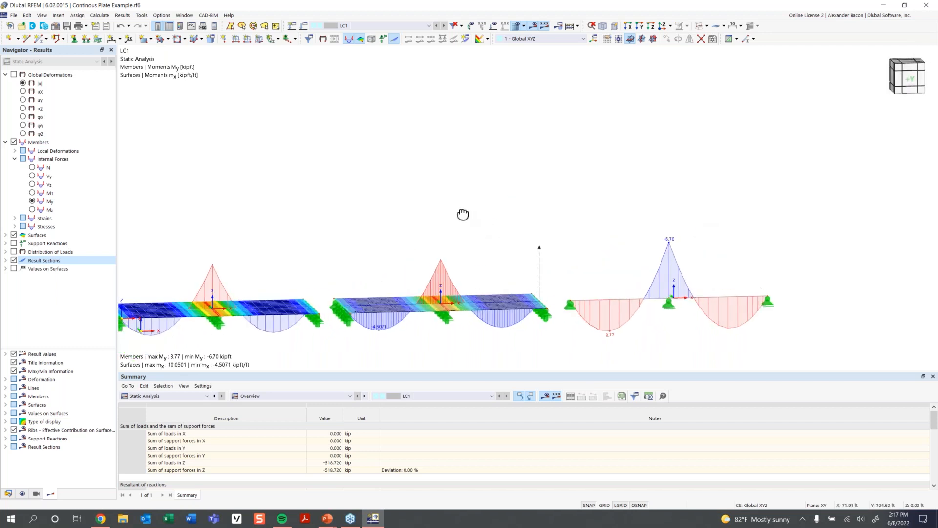
- Set the result section display to show local extremes values
click(6, 447)
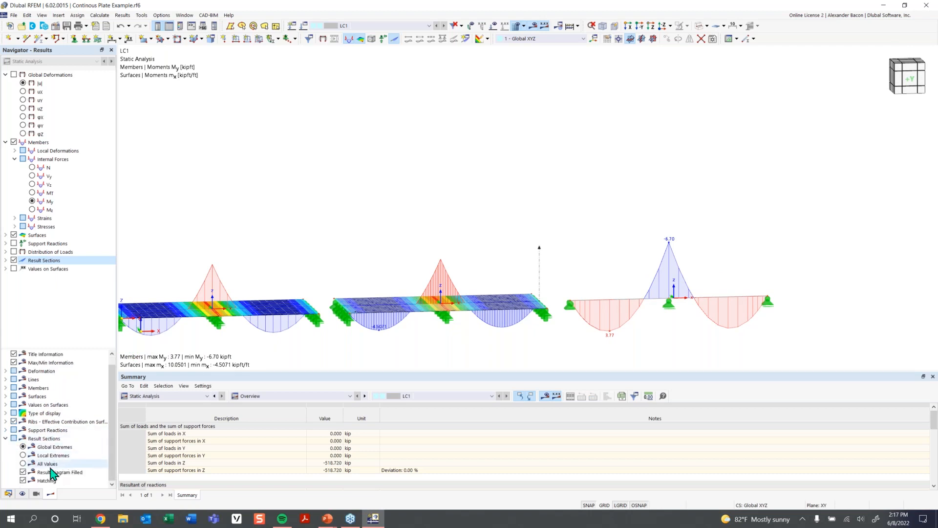
click(23, 454)
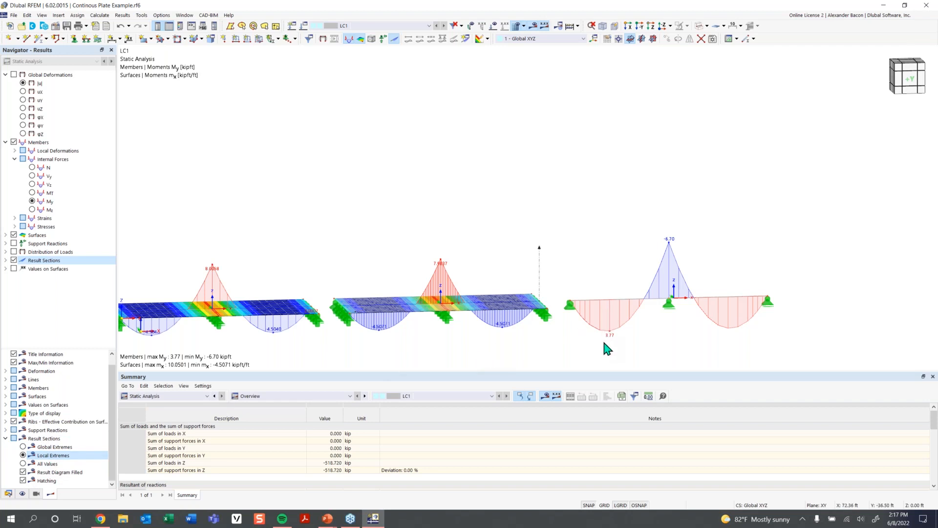
middle_drag(604, 347, 576, 328)
ctrl+middle_drag(576, 328, 591, 298)
scroll(562, 339, down, 3)
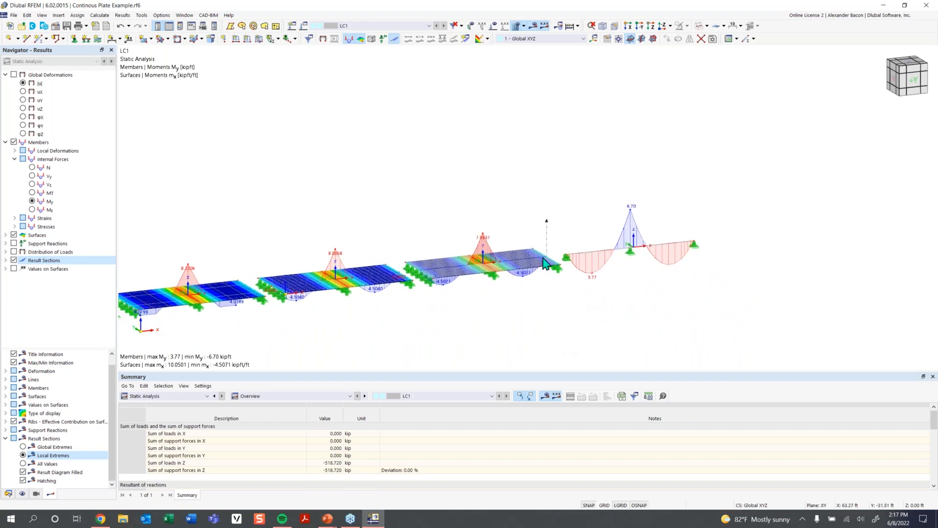
scroll(254, 288, down, 1)
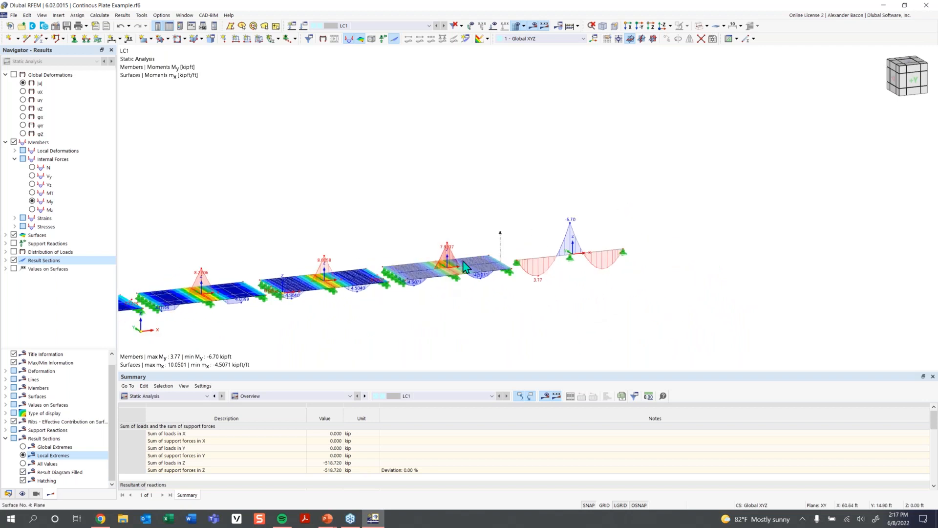
scroll(446, 280, up, 2)
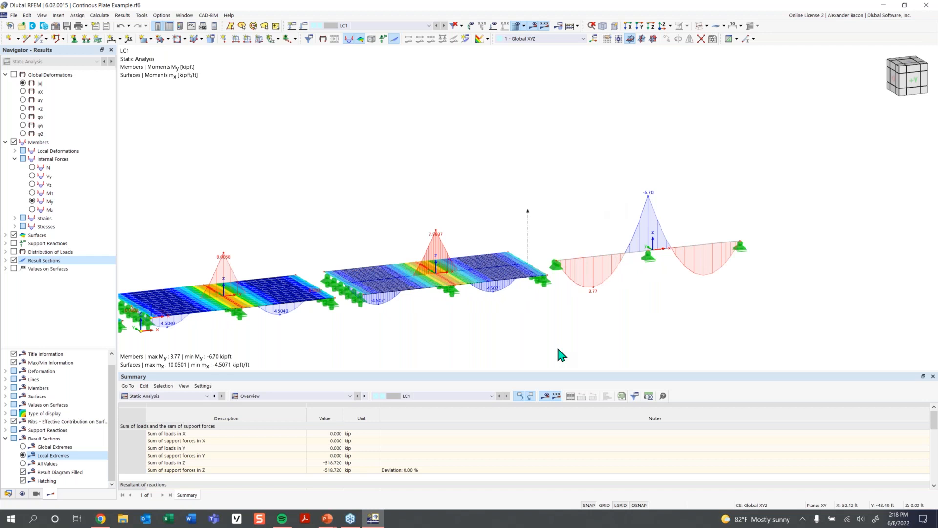
- Display member shear forces Vz and surface shear forces vx
click(36, 185)
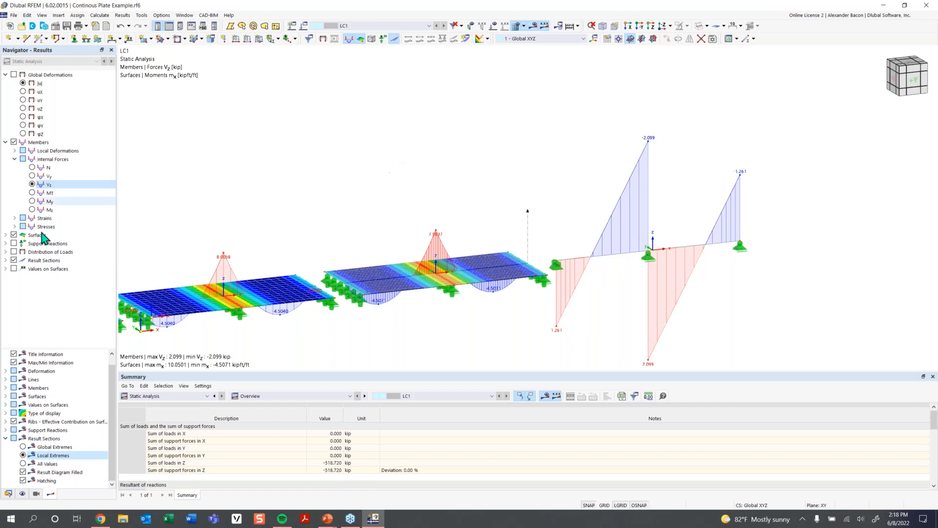
click(5, 235)
scroll(75, 278, down, 1)
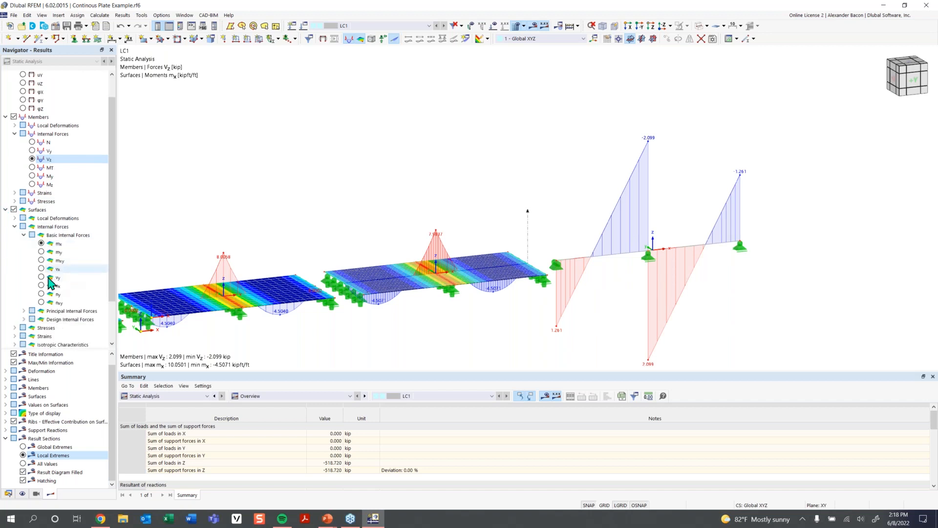
click(41, 268)
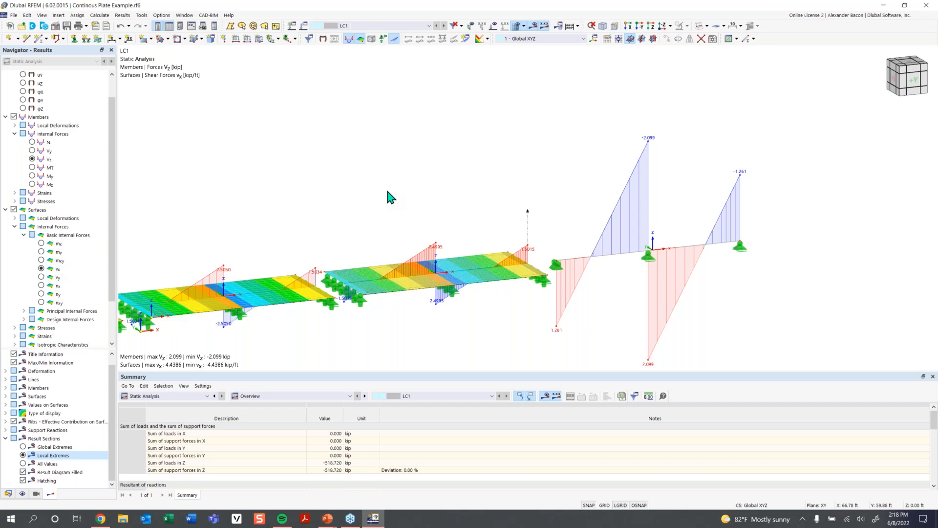
- Show the loads and change the uniform load magnitude of the member load on the beam
click(494, 25)
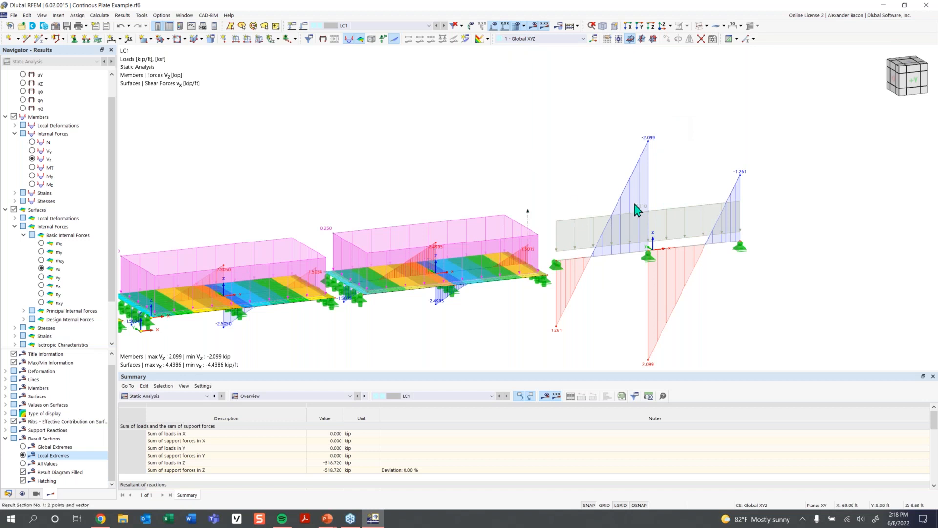
double_click(663, 213)
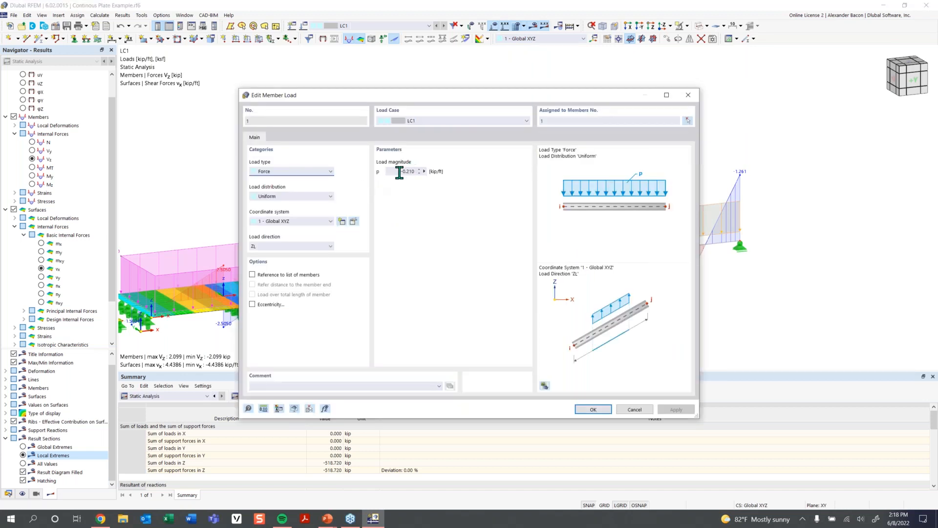
drag(410, 95, 469, 313)
drag(464, 277, 401, 88)
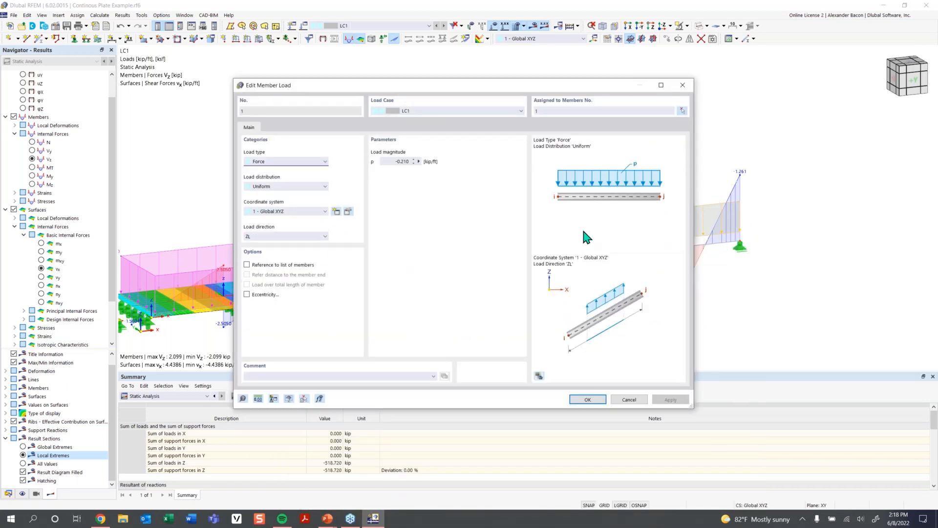
double_click(401, 162)
click(593, 399)
click(506, 299)
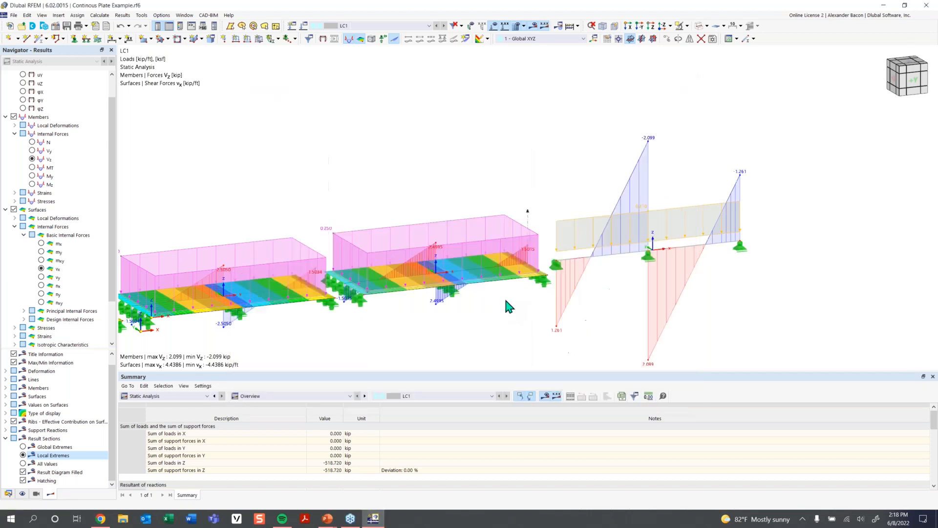
click(508, 298)
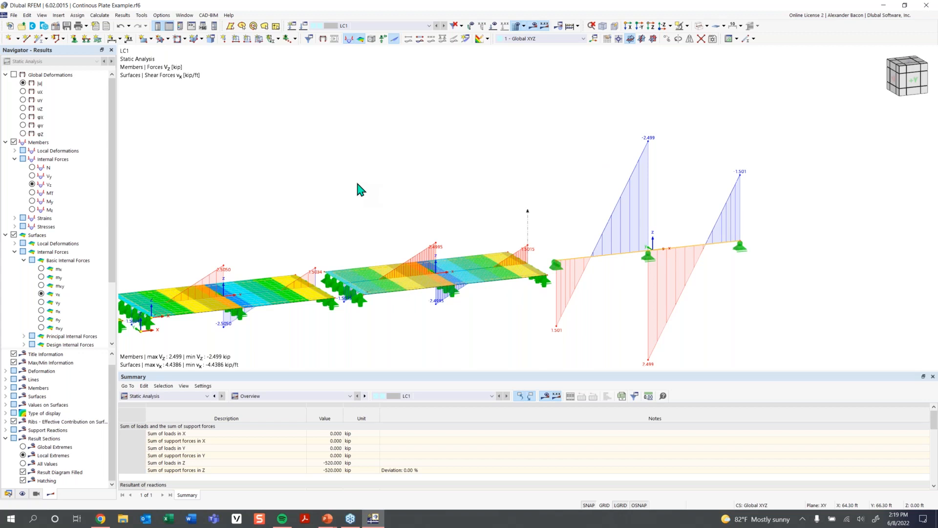
scroll(429, 223, down, 2)
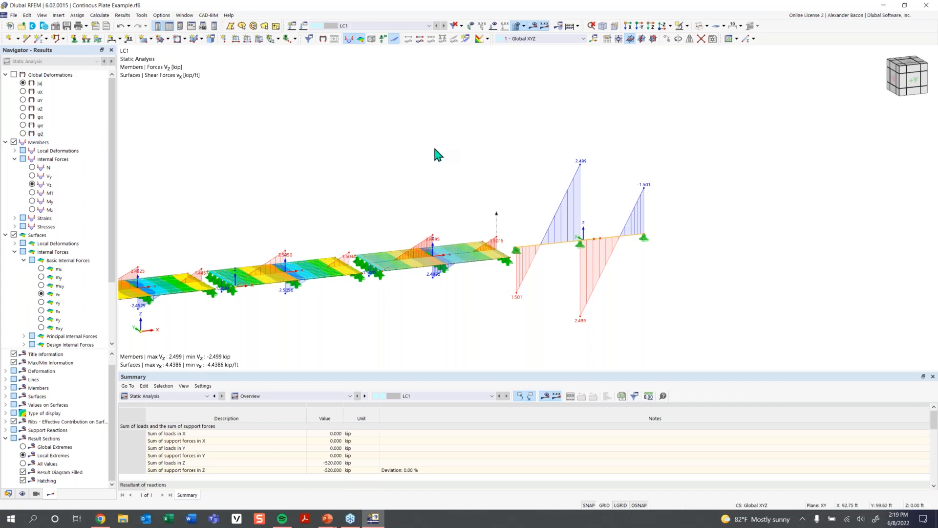
- Turn on the display of result values on the plate surfaces
middle_drag(400, 152, 376, 181)
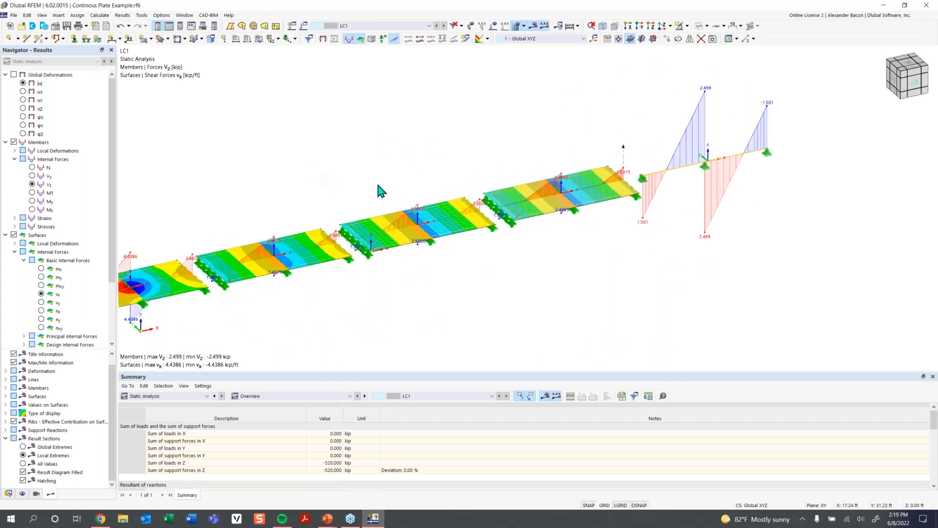
scroll(258, 281, down, 1)
middle_drag(344, 284, 432, 268)
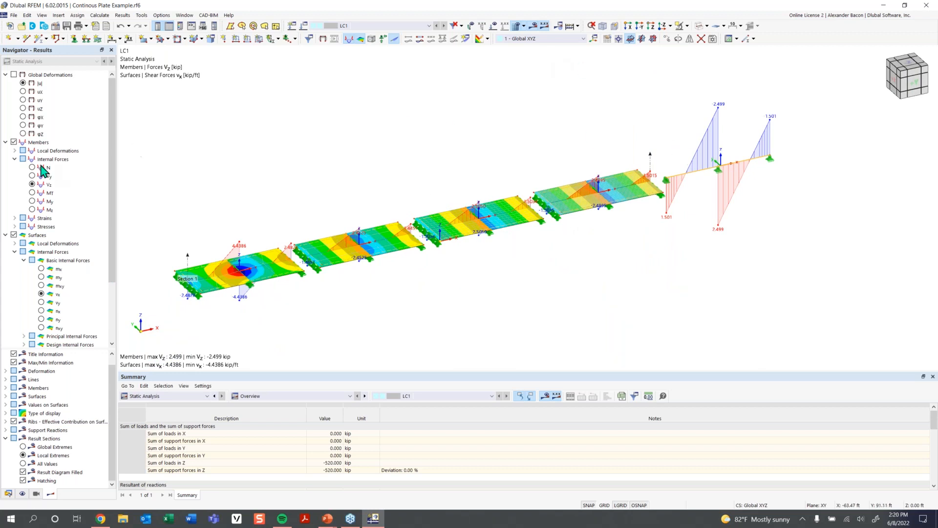
scroll(55, 266, down, 1)
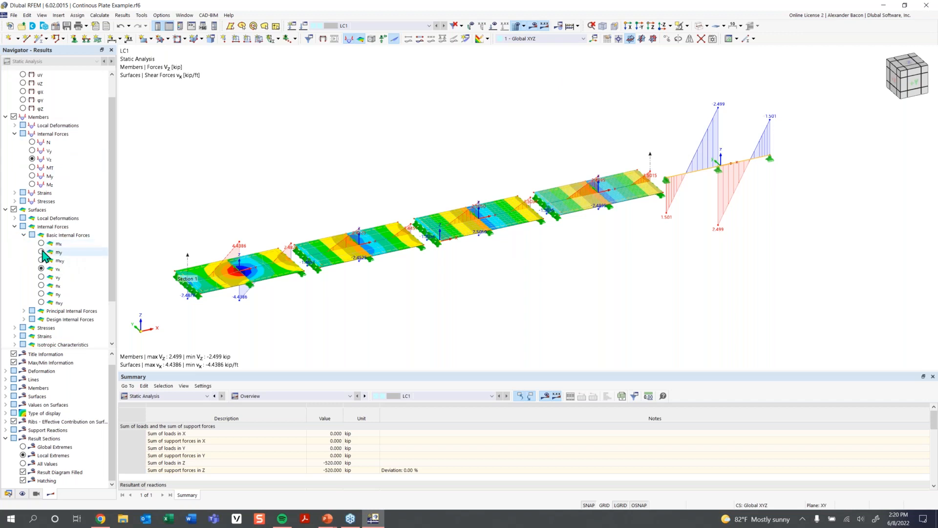
scroll(62, 305, down, 2)
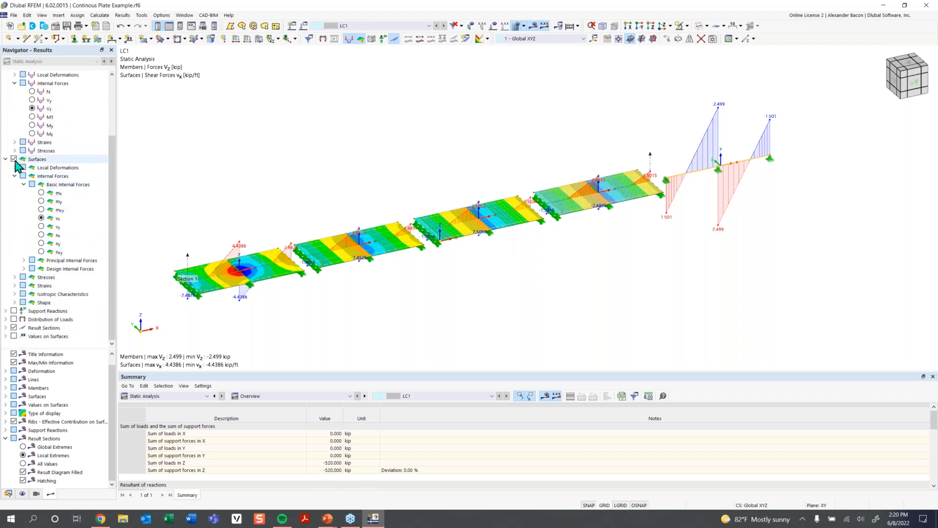
click(14, 336)
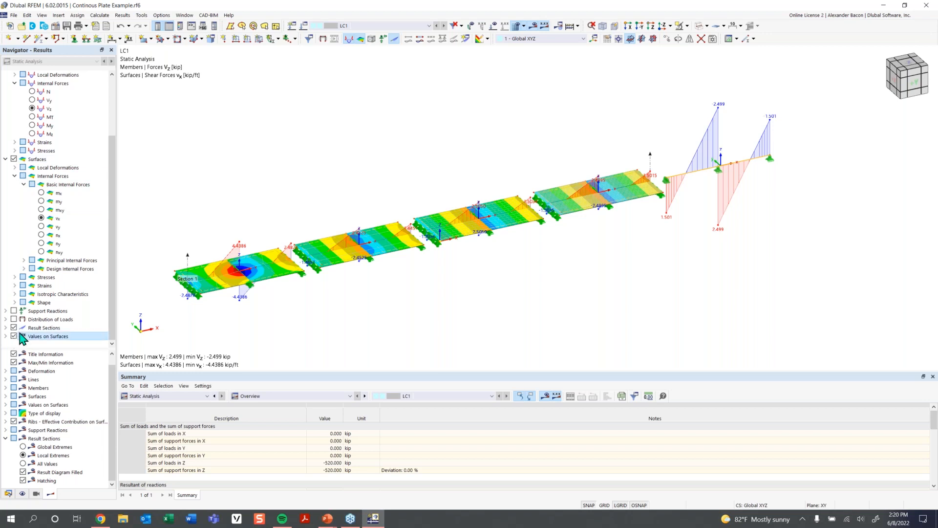
click(7, 336)
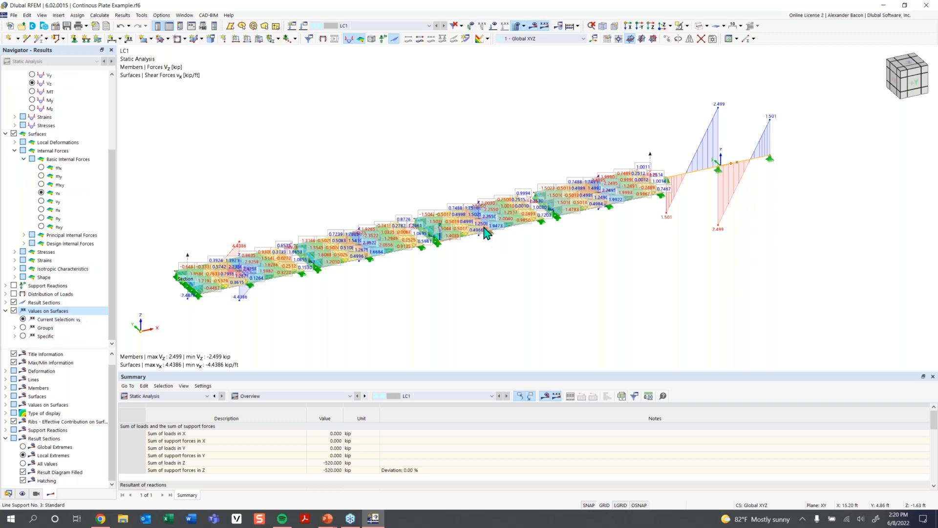
- Inspect the surface values up close, comparing values on FE mesh points with grid and user-defined points
scroll(488, 235, up, 5)
scroll(425, 227, up, 3)
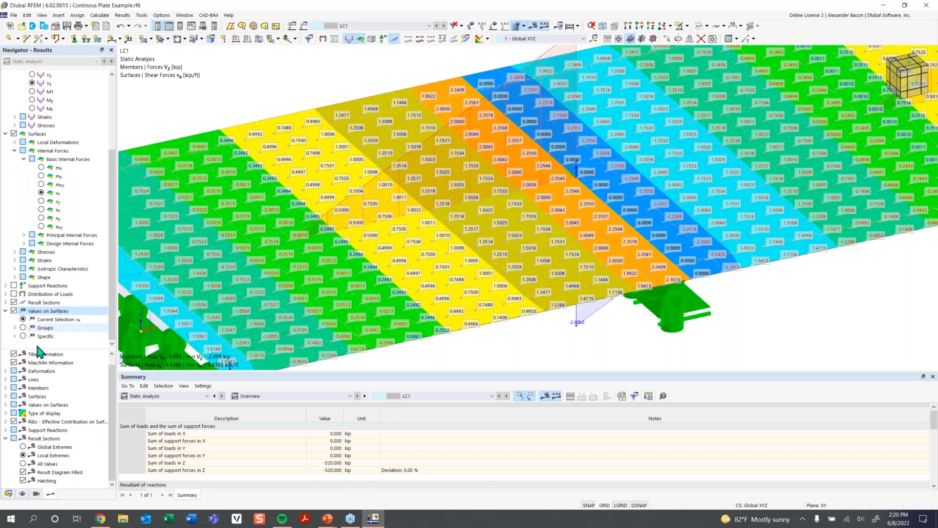
scroll(53, 386, up, 1)
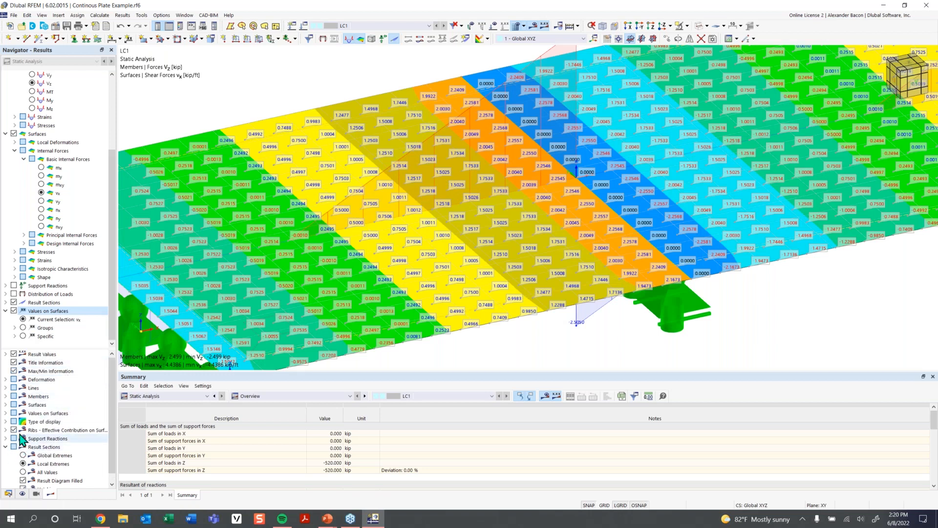
scroll(18, 455, down, 1)
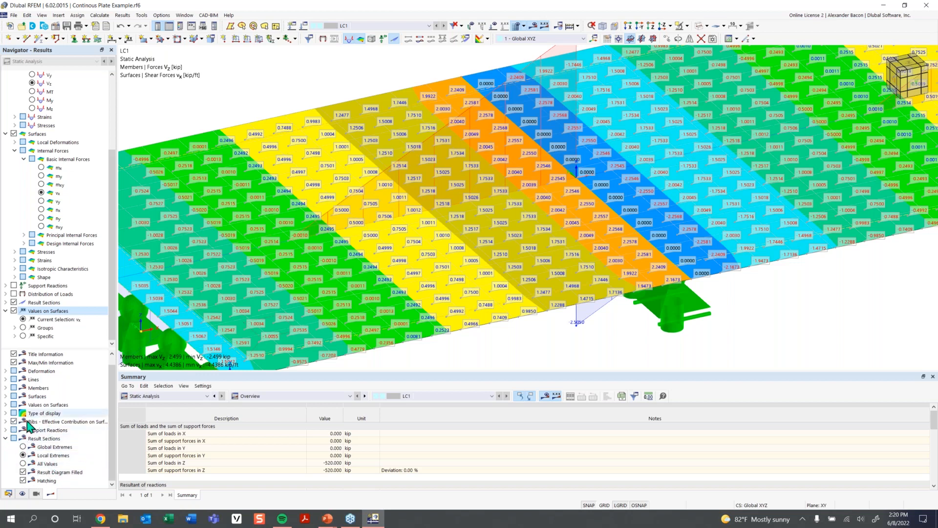
scroll(44, 415, up, 1)
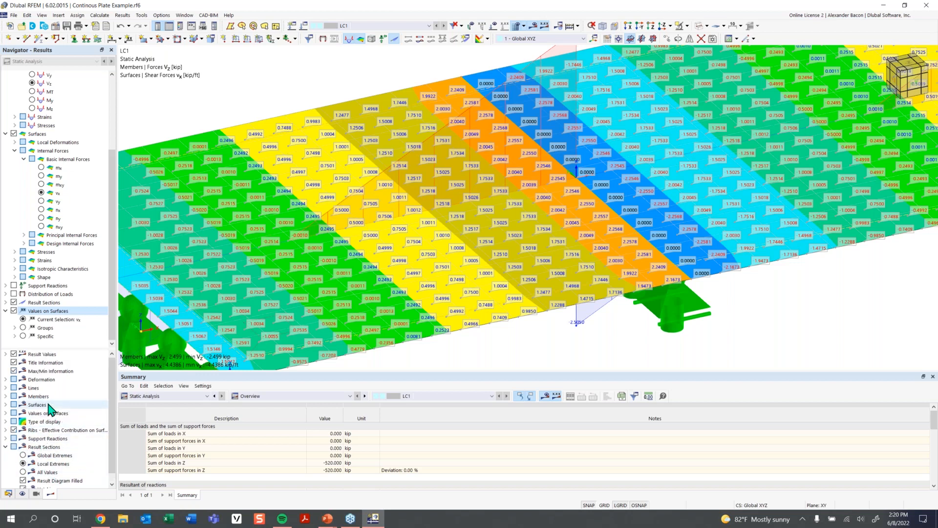
click(6, 355)
click(6, 354)
scroll(19, 447, down, 1)
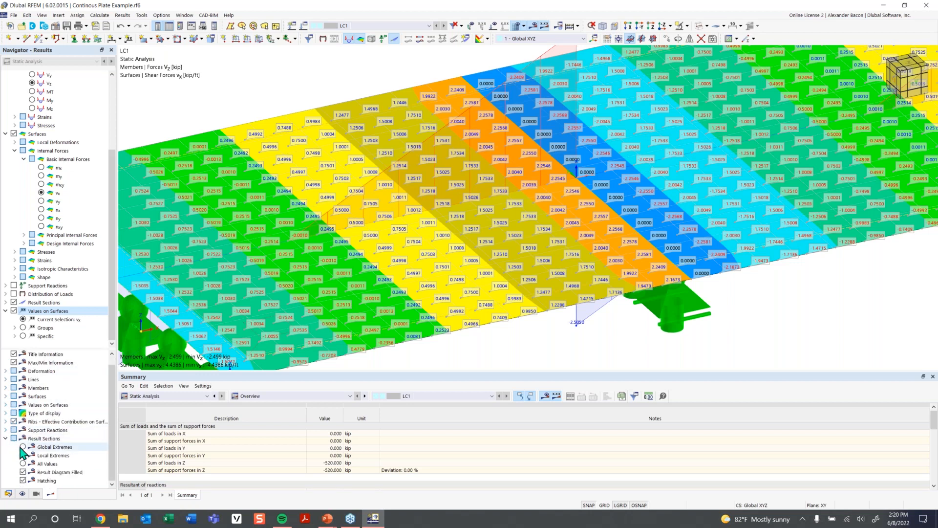
scroll(21, 452, up, 1)
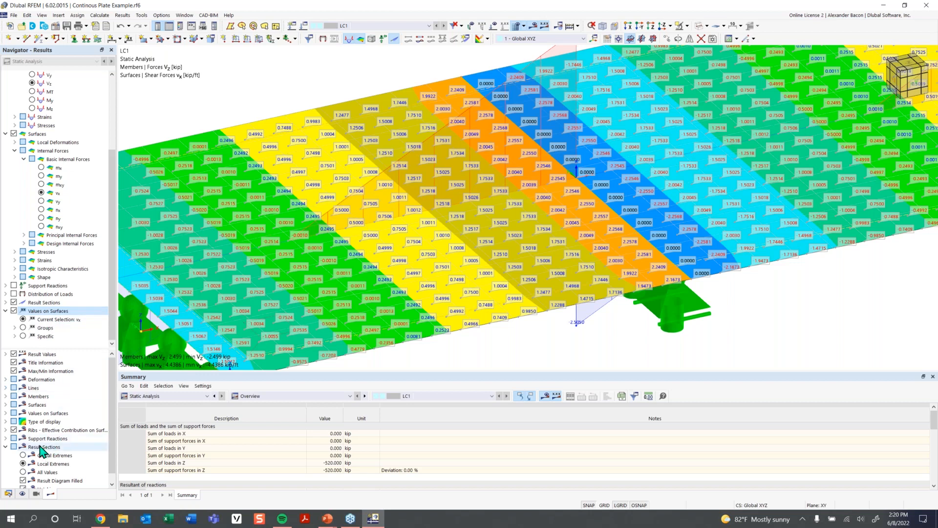
click(6, 413)
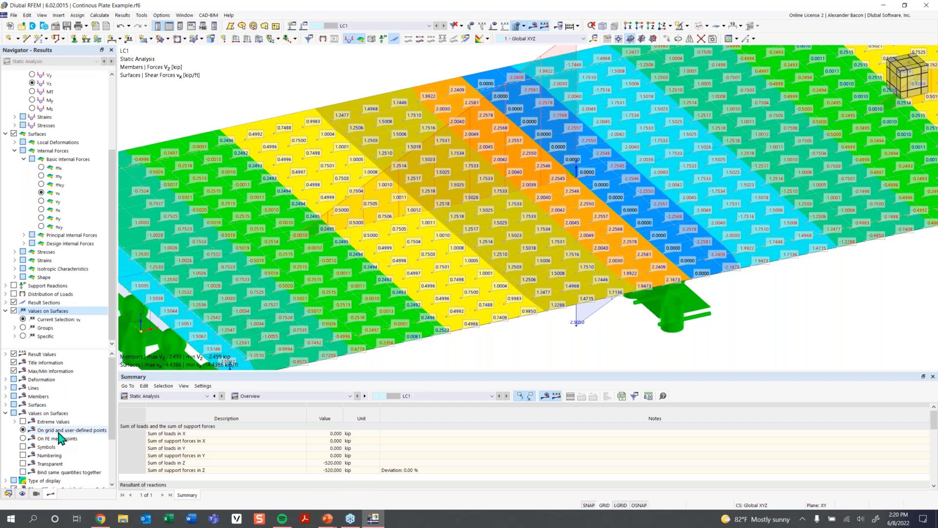
click(23, 438)
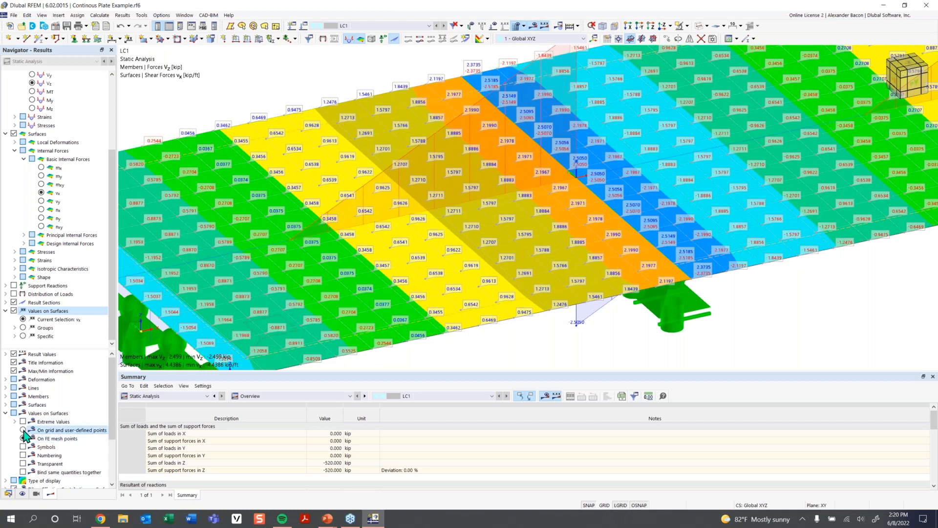
click(23, 430)
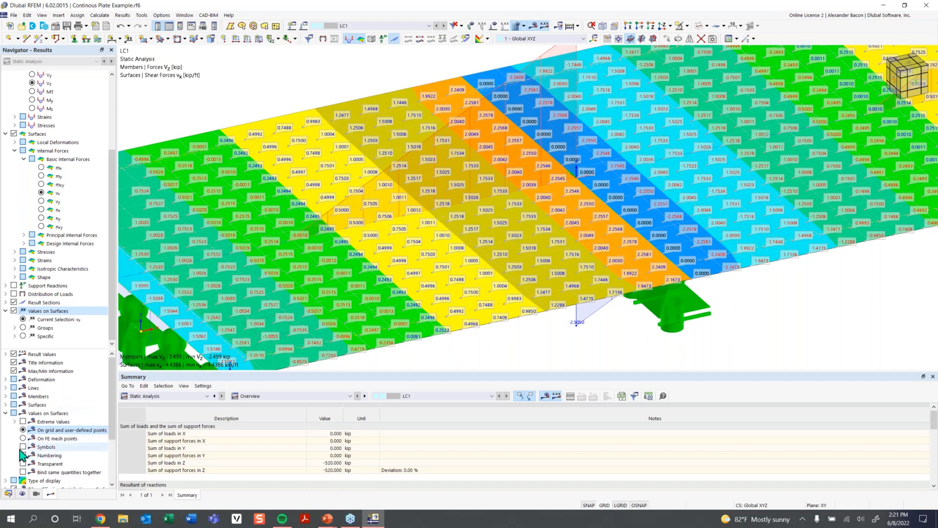
- Review the surface values along all spans, then switch off the values on surfaces
scroll(488, 247, down, 3)
scroll(639, 198, up, 3)
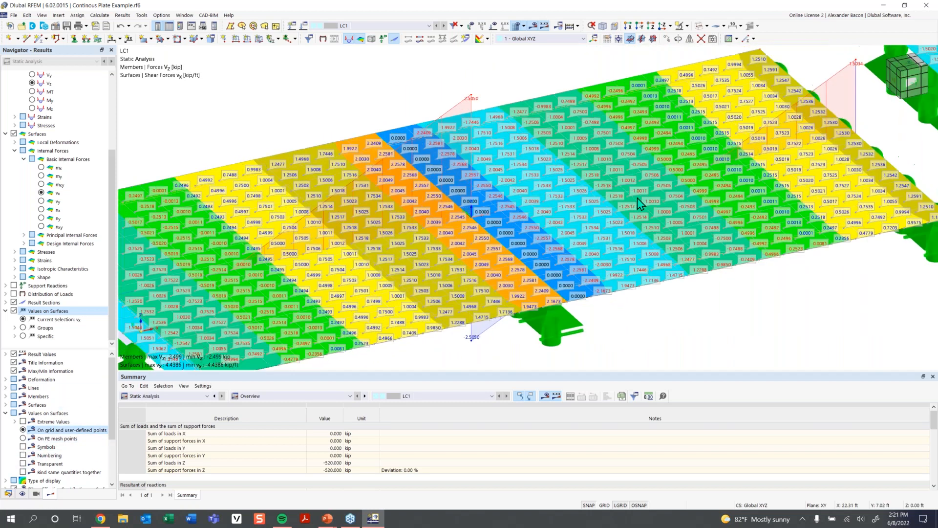
middle_drag(606, 200, 570, 205)
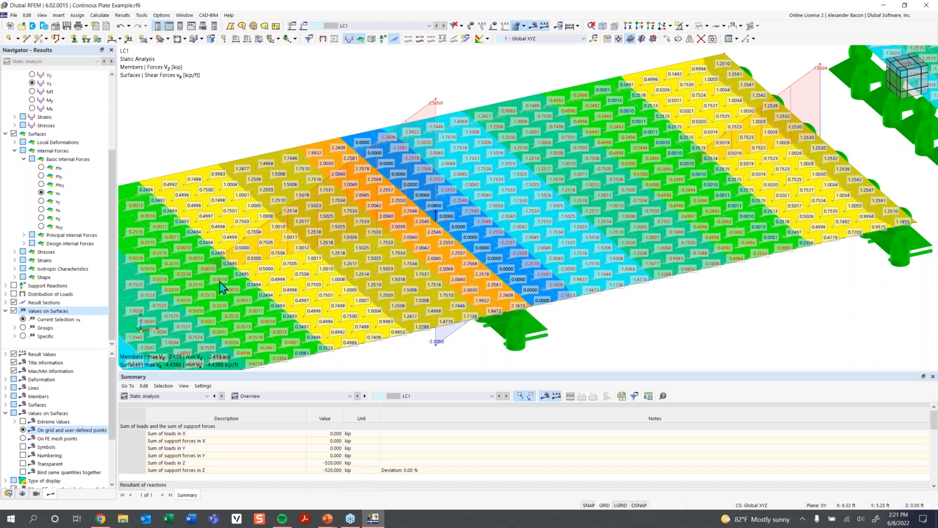
scroll(614, 196, down, 2)
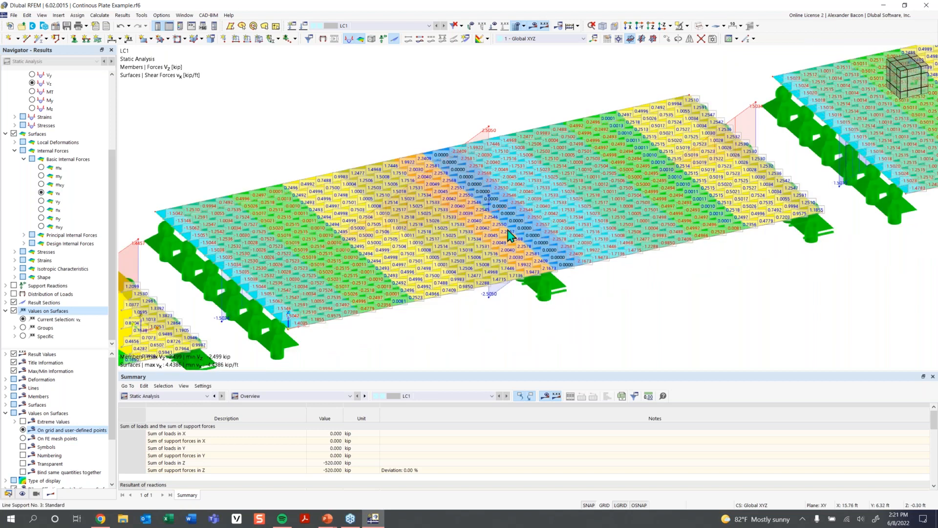
scroll(622, 235, down, 2)
scroll(625, 236, up, 1)
scroll(626, 235, down, 2)
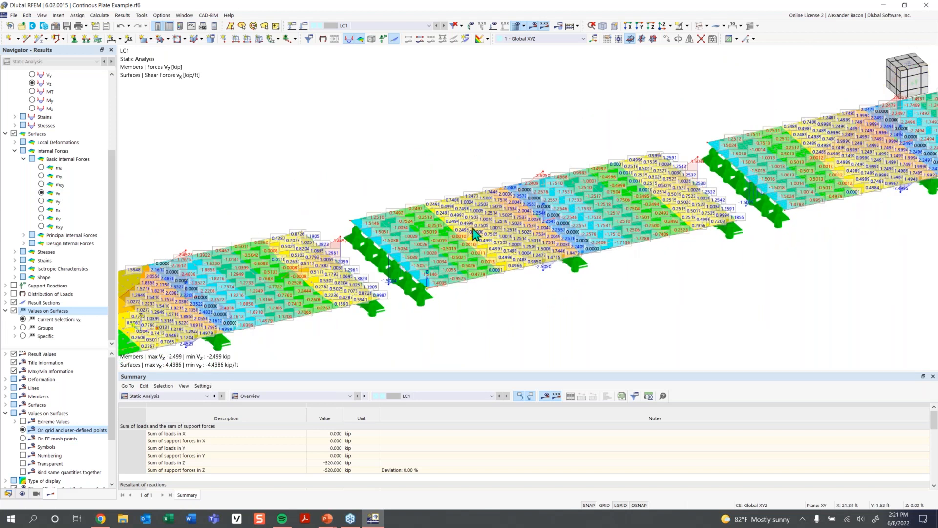
scroll(509, 279, down, 1)
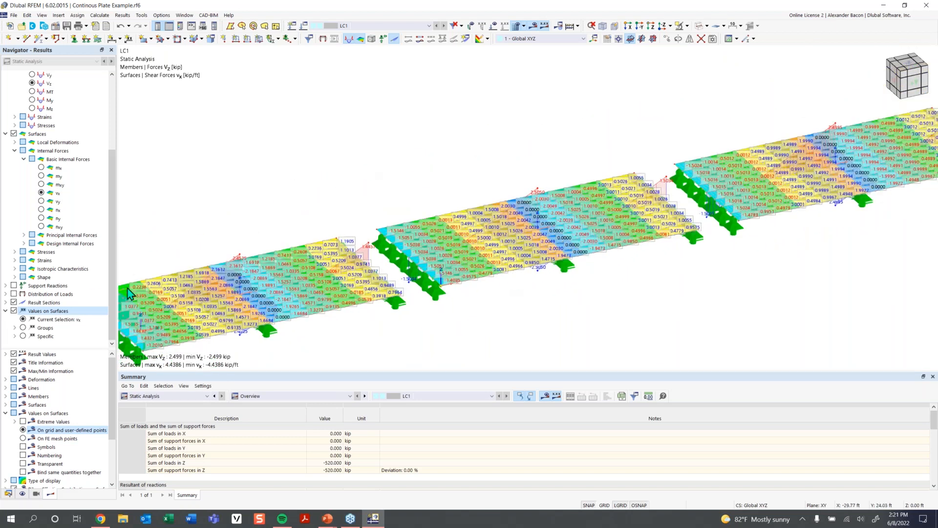
click(5, 311)
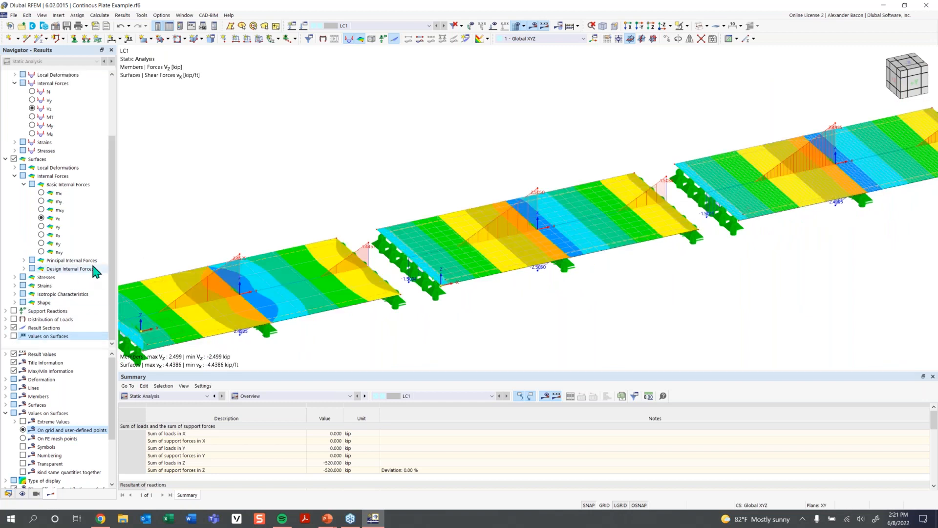
- Display surface moments mx with the model shown in a front view
scroll(419, 153, down, 1)
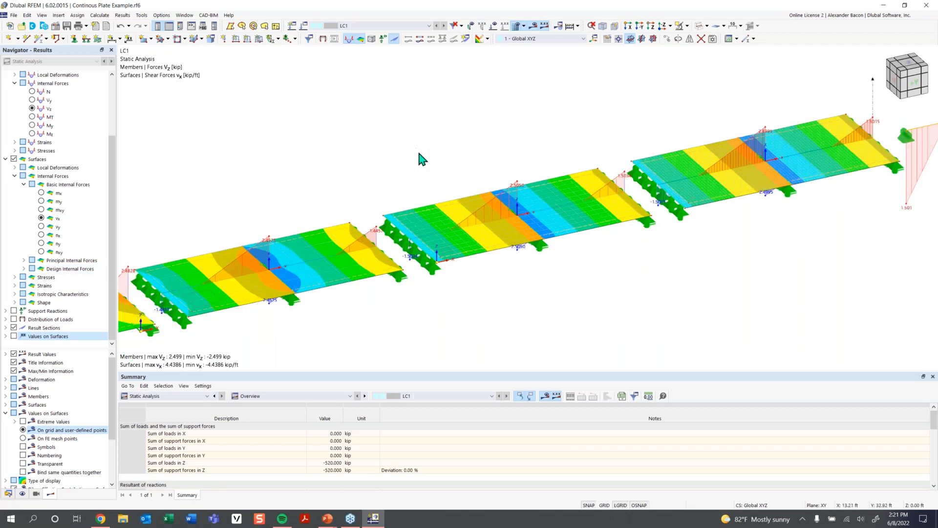
scroll(419, 153, down, 1)
middle_drag(440, 172, 457, 186)
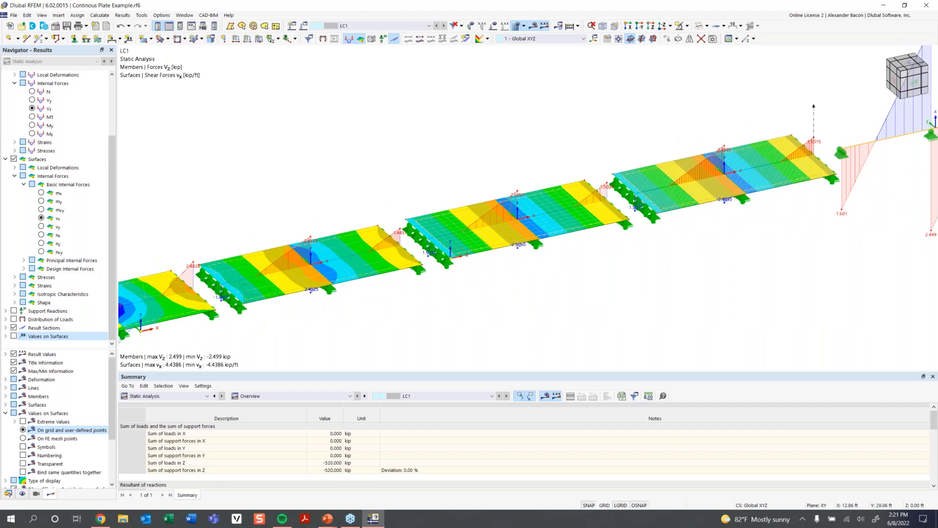
scroll(471, 191, down, 1)
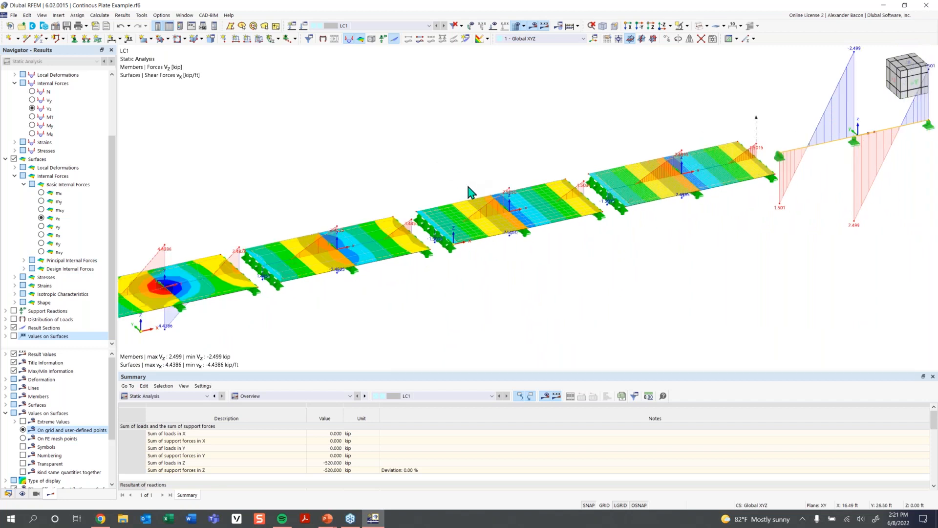
middle_drag(547, 287, 534, 269)
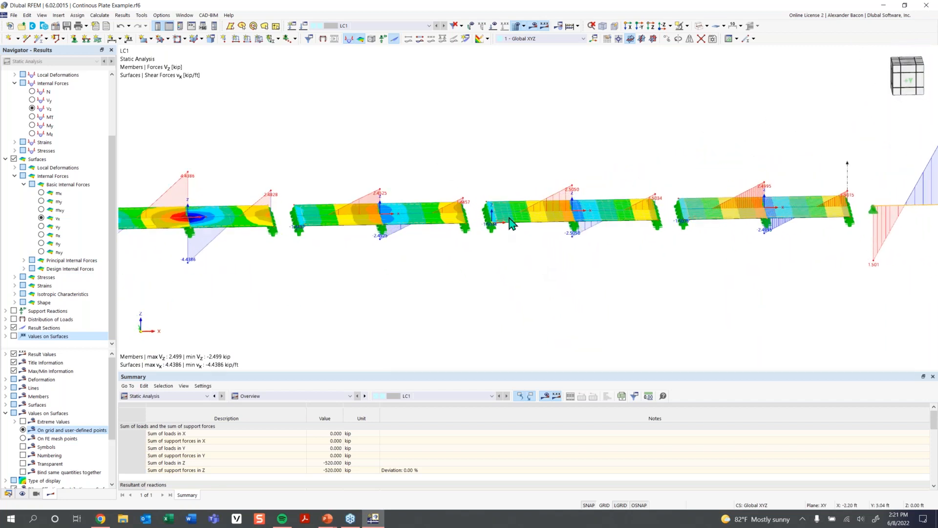
scroll(509, 218, down, 1)
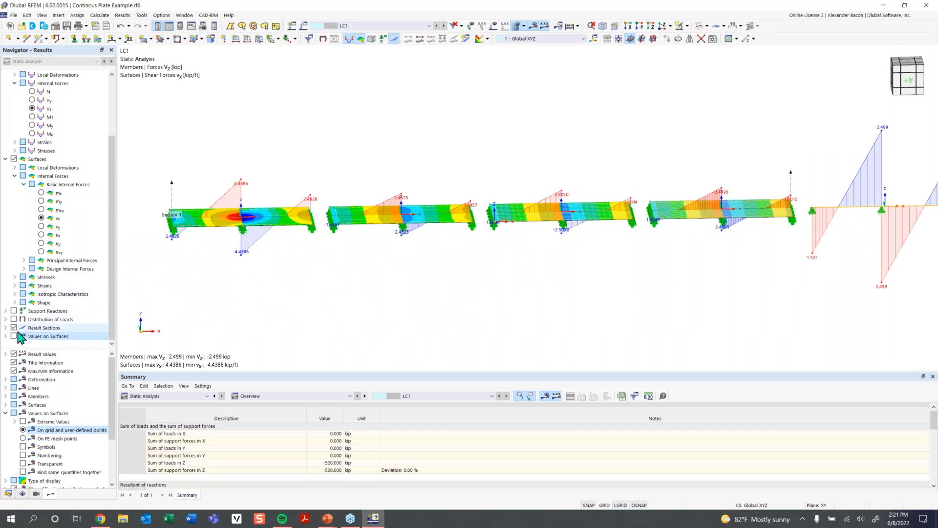
scroll(34, 196, up, 3)
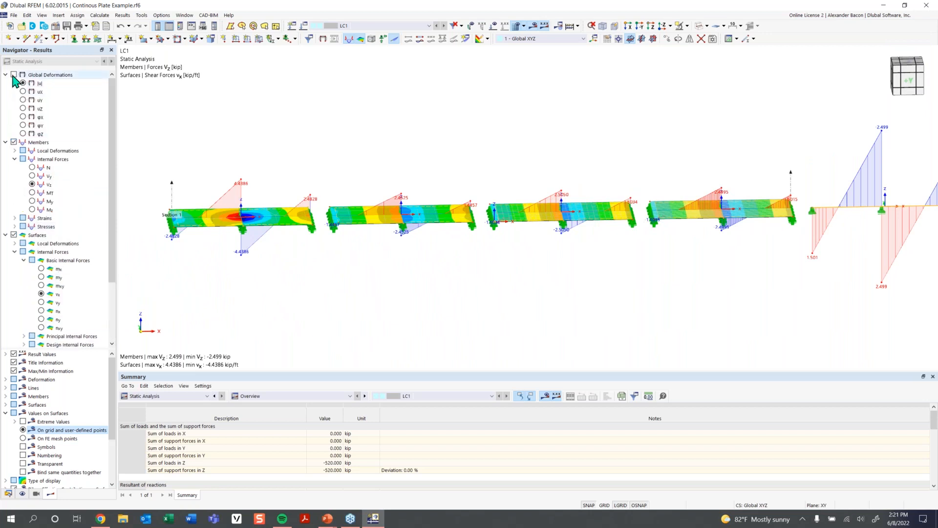
click(41, 269)
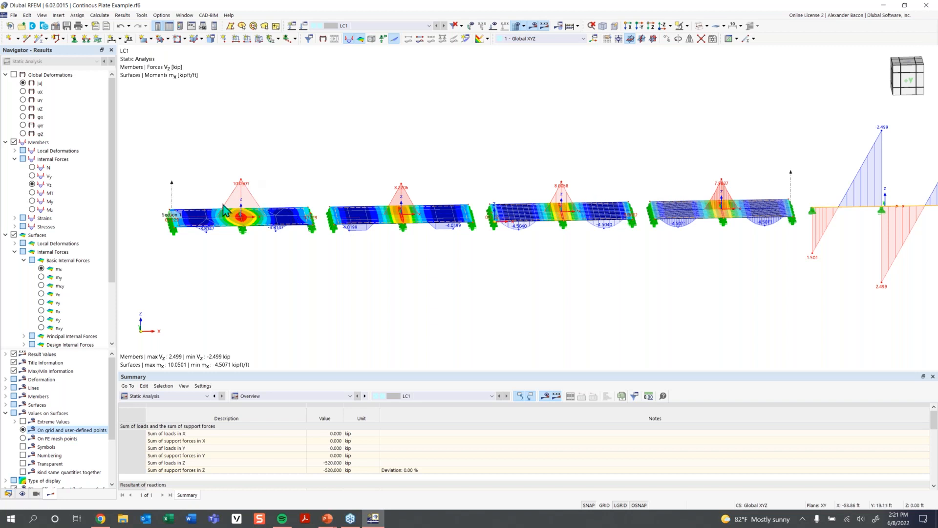
- Examine the mx moment distribution across each plate span
scroll(230, 205, up, 3)
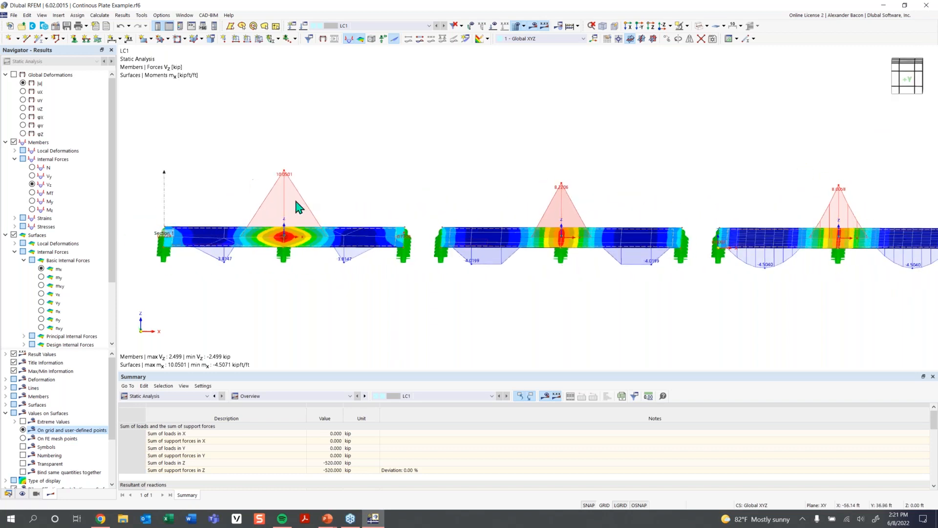
scroll(352, 184, down, 1)
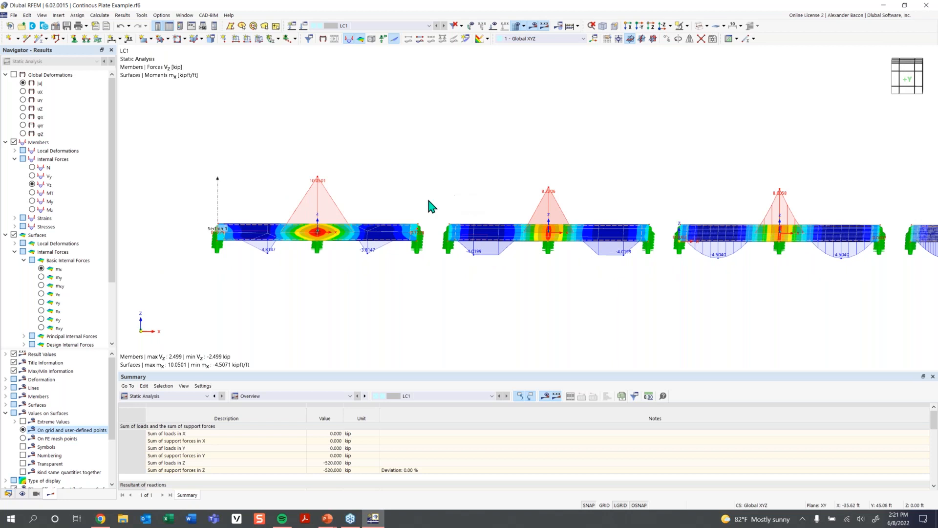
middle_drag(428, 200, 360, 209)
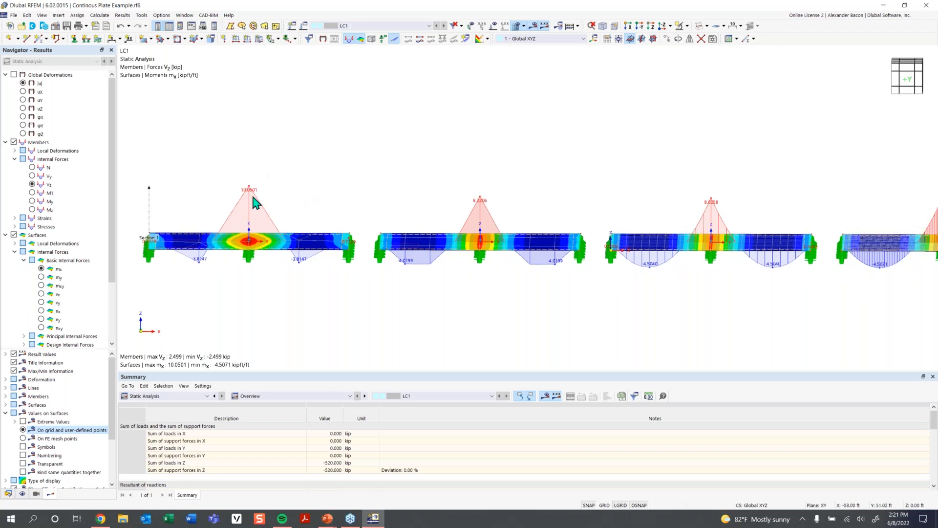
middle_drag(494, 204, 418, 204)
middle_drag(583, 216, 453, 233)
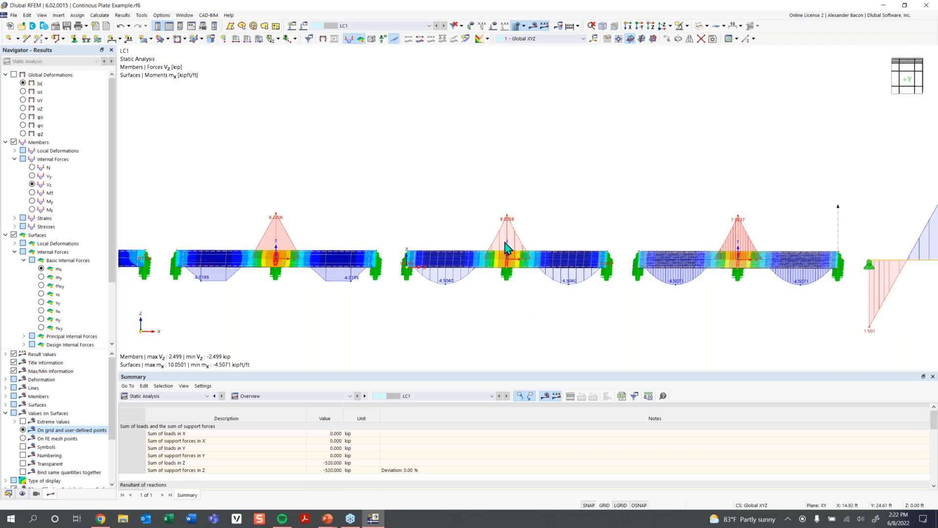
middle_drag(578, 234, 397, 239)
middle_drag(497, 237, 349, 233)
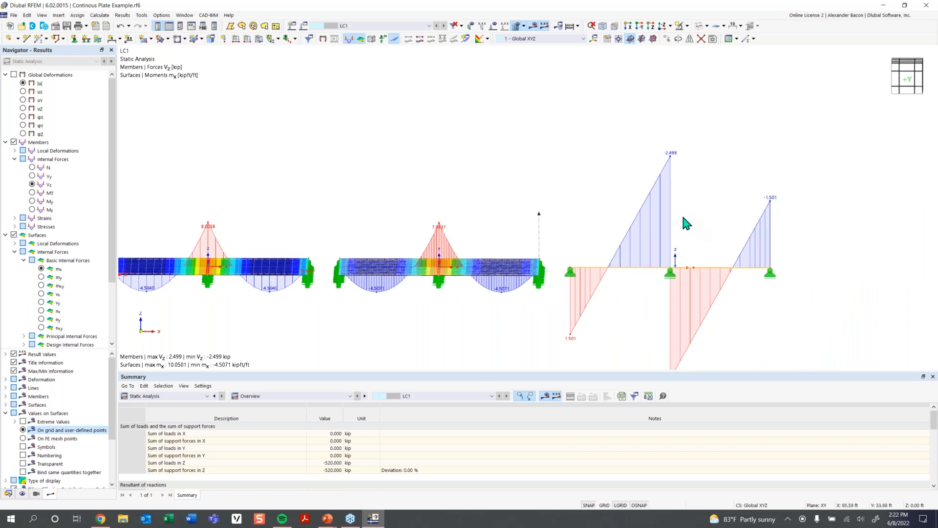
- Display member bending moments My for the beam alongside the plate moments
click(33, 201)
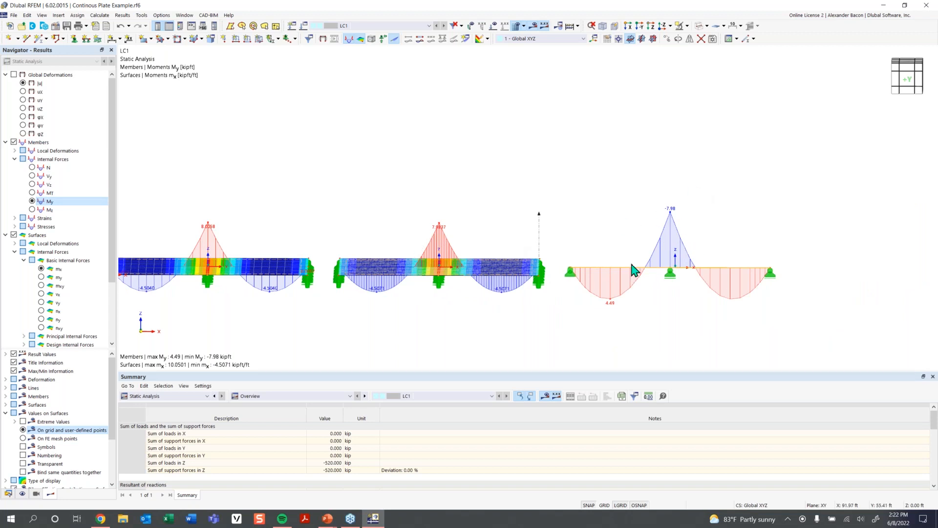
scroll(332, 284, down, 1)
middle_drag(351, 285, 605, 272)
middle_drag(227, 257, 354, 258)
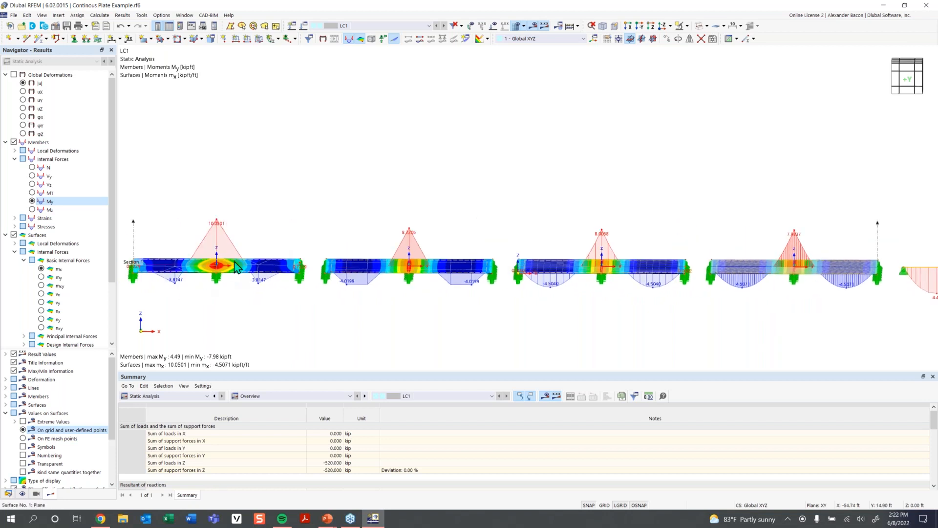
- Examine the plate mx moments and the beam My diagram from an inclined 3D viewpoint
ctrl+middle_drag(219, 242, 212, 289)
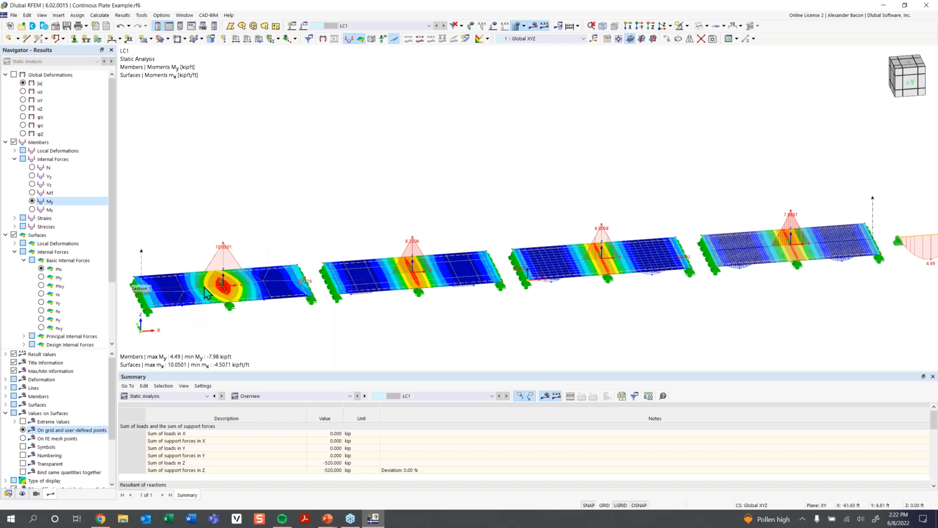
scroll(220, 283, down, 2)
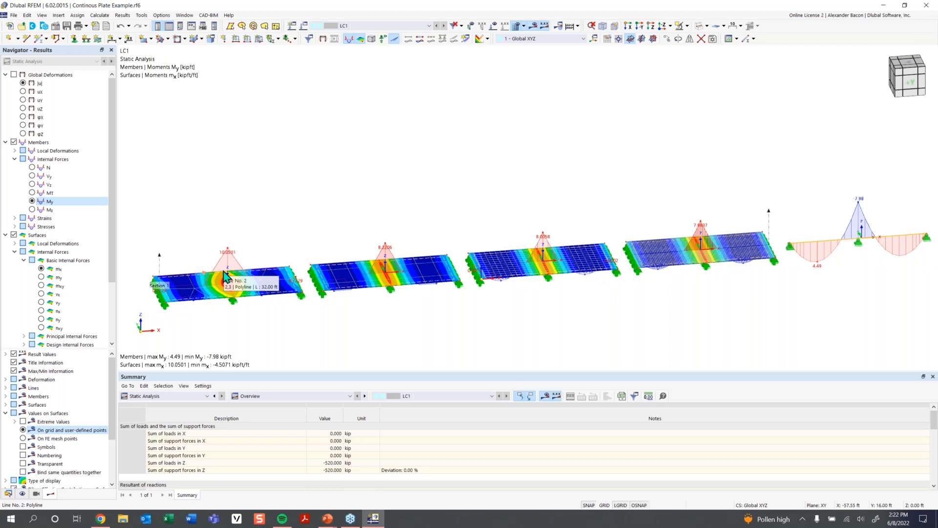
scroll(415, 282, down, 1)
middle_drag(556, 311, 426, 340)
scroll(487, 304, up, 3)
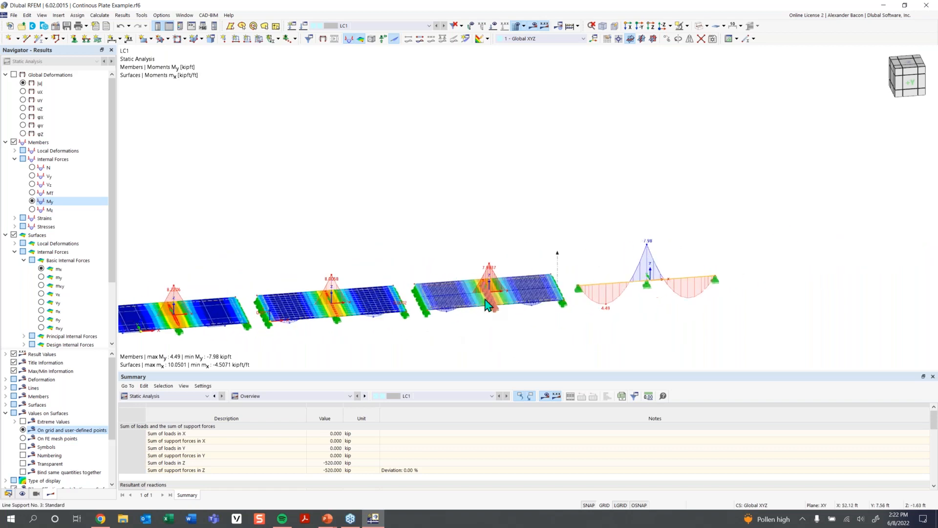
scroll(459, 302, up, 2)
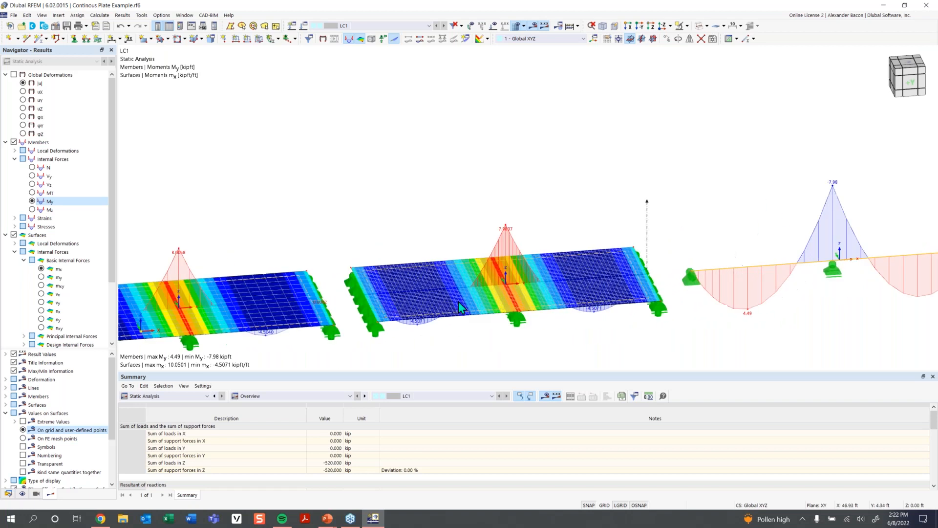
scroll(456, 301, up, 1)
middle_drag(448, 295, 467, 266)
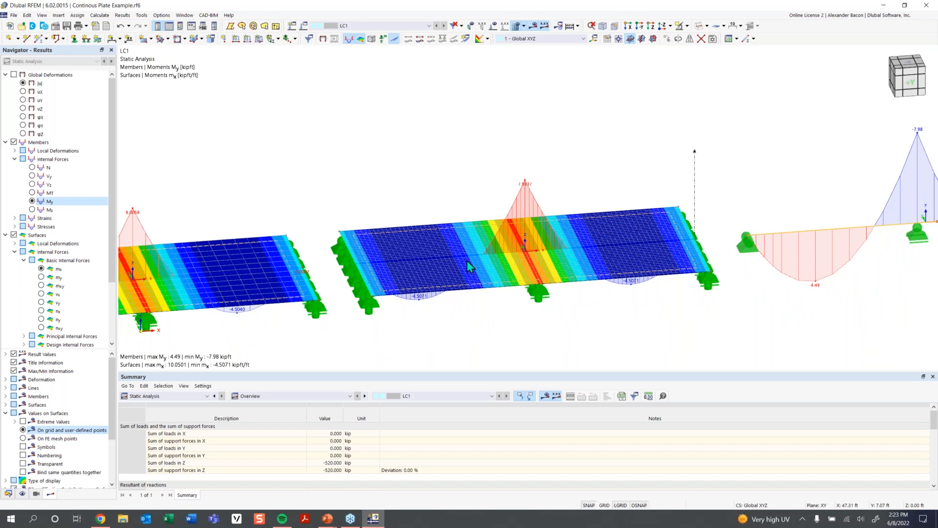
scroll(334, 280, down, 1)
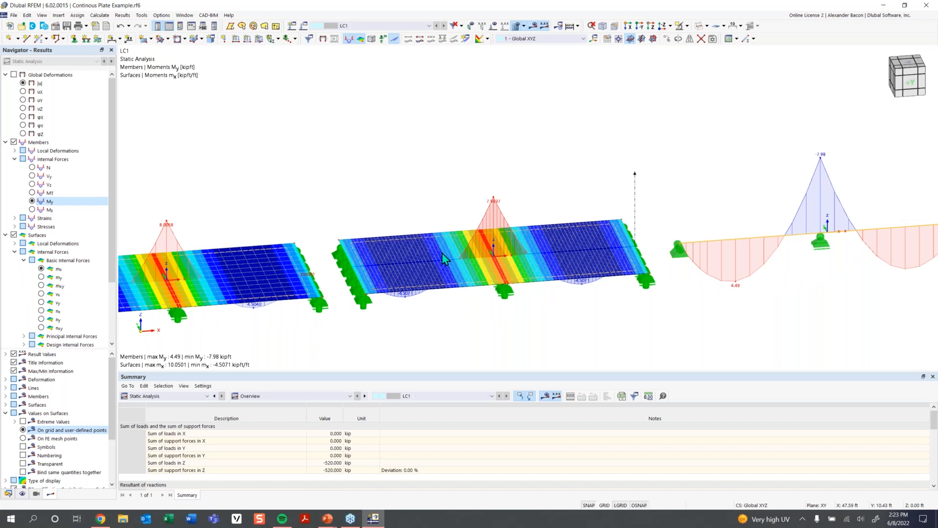
middle_drag(442, 253, 583, 239)
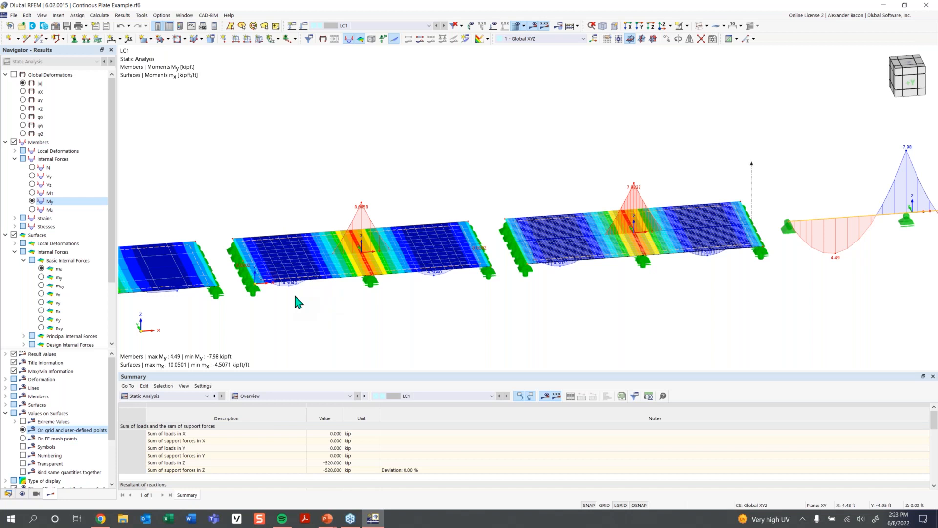
scroll(295, 303, down, 3)
middle_drag(314, 308, 420, 289)
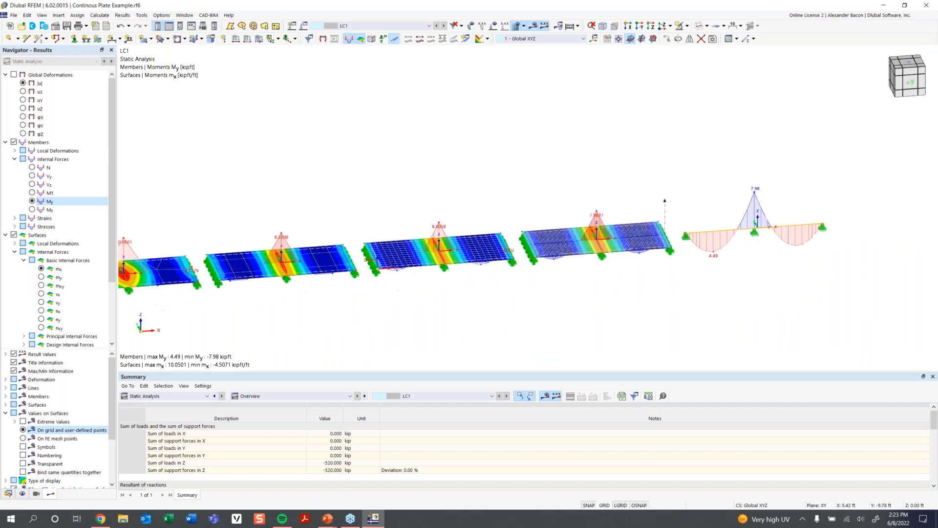
- Inspect the mx peaks over the interior supports of each plate span up close
scroll(229, 263, up, 3)
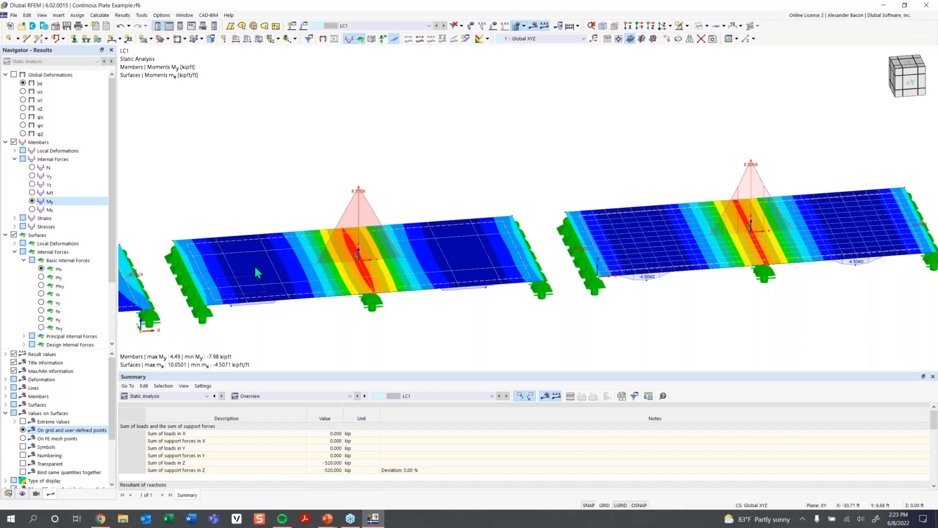
scroll(257, 266, up, 2)
scroll(251, 244, down, 1)
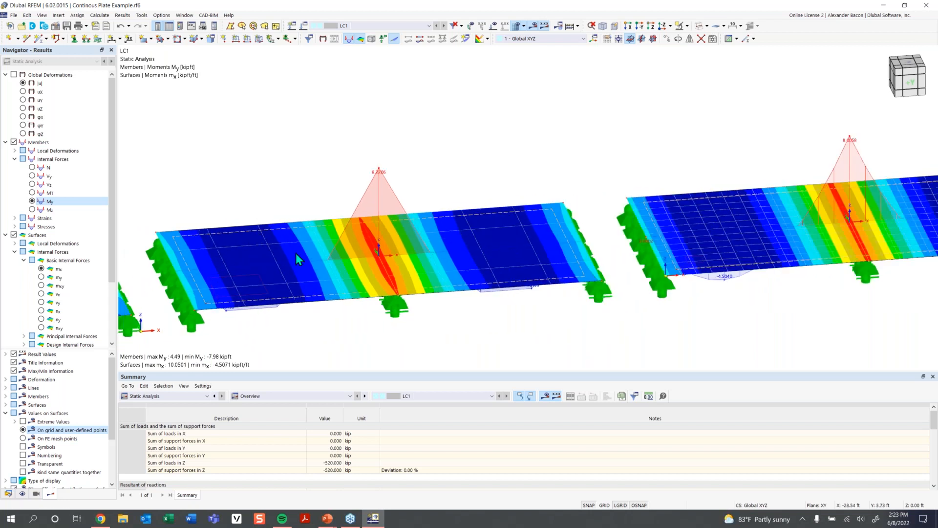
scroll(270, 262, down, 1)
scroll(361, 264, down, 1)
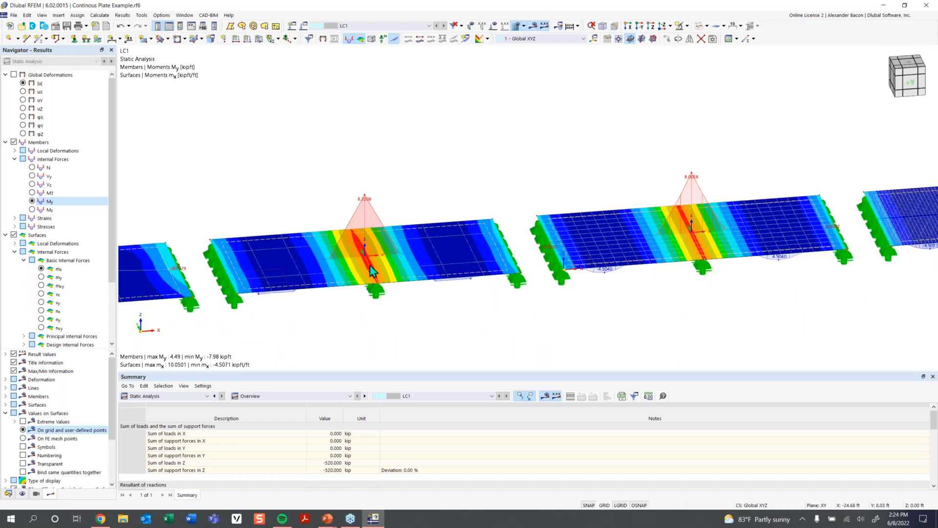
scroll(393, 248, down, 1)
middle_drag(326, 275, 183, 294)
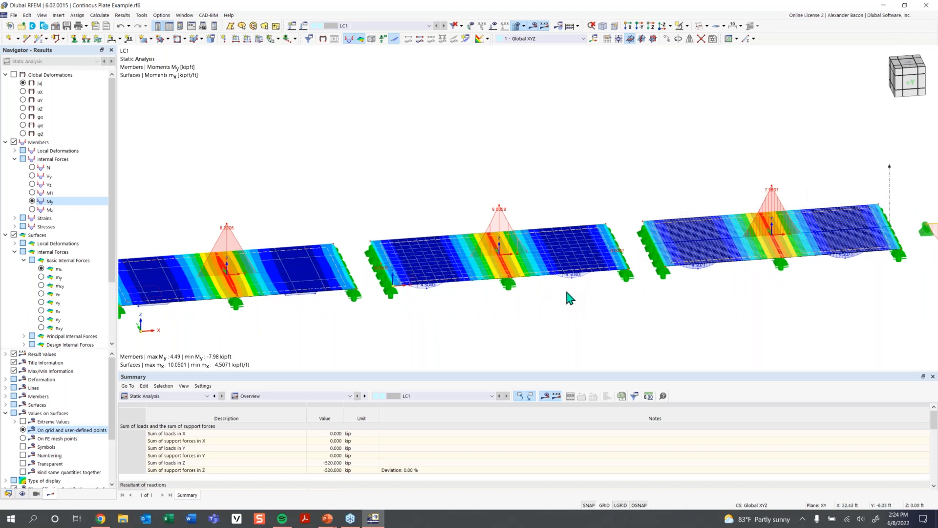
scroll(560, 280, down, 1)
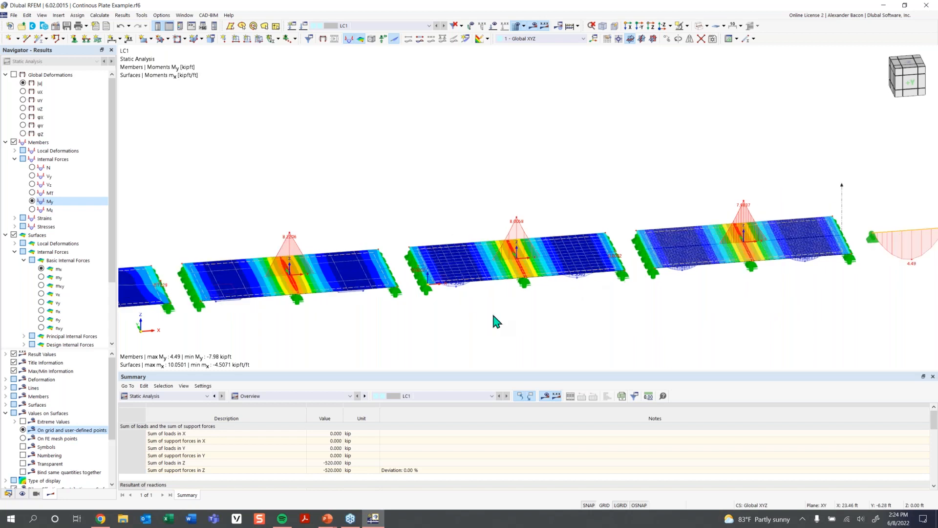
scroll(470, 313, down, 2)
middle_drag(479, 311, 523, 298)
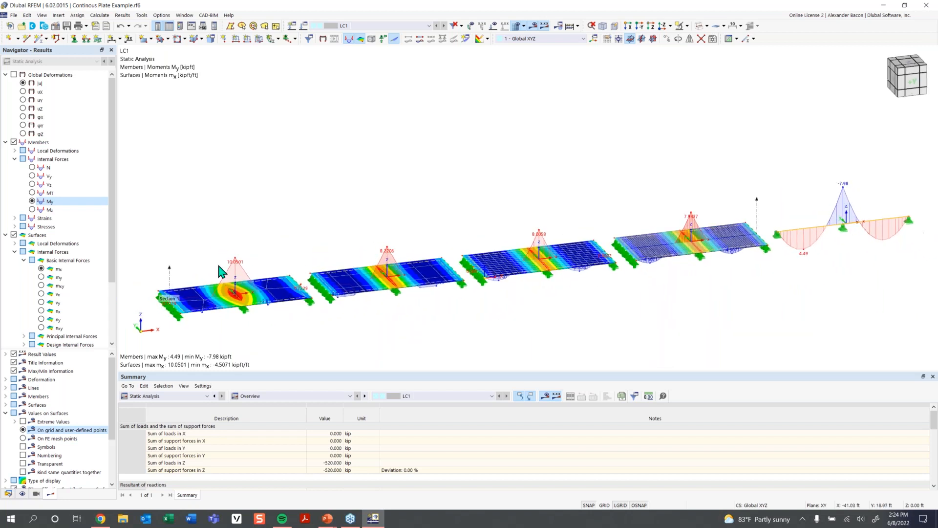
- Open the result diagrams for result section No. 1 and review the deformation, mx and pZ diagrams
right_click(170, 275)
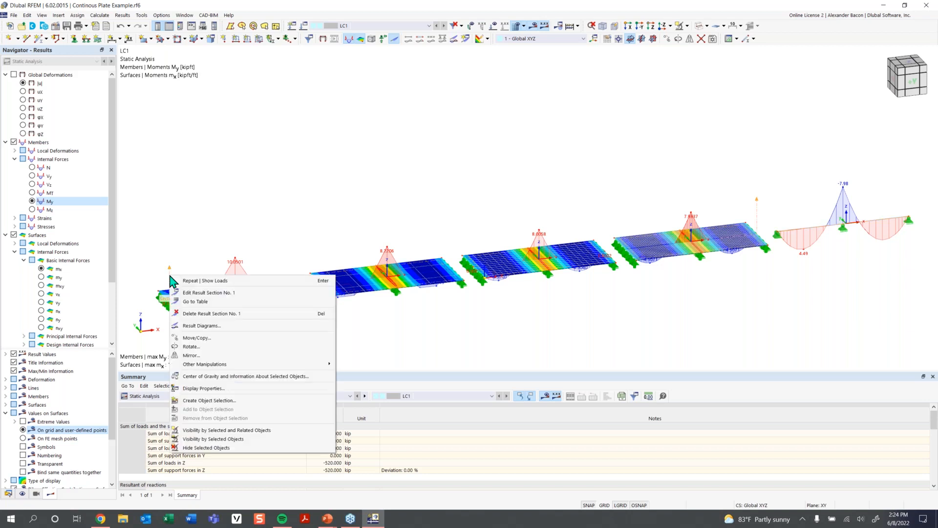
click(249, 325)
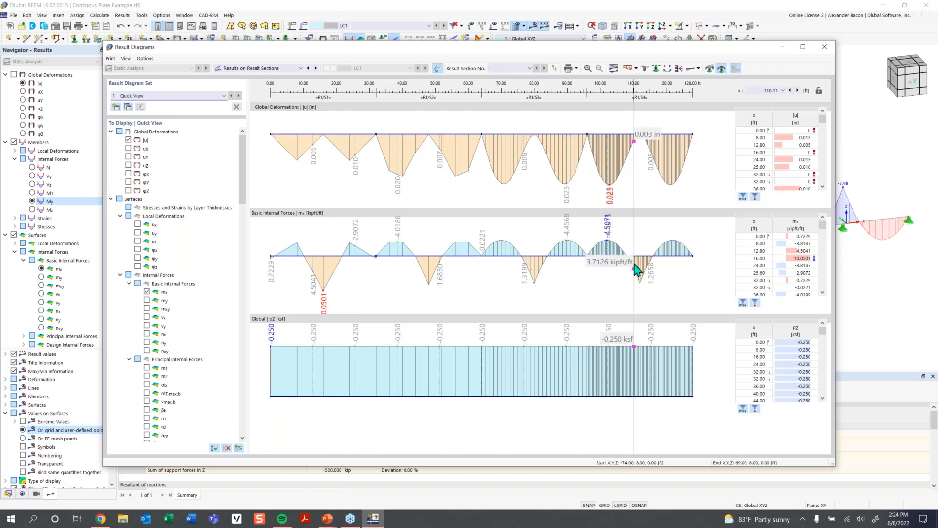
click(824, 47)
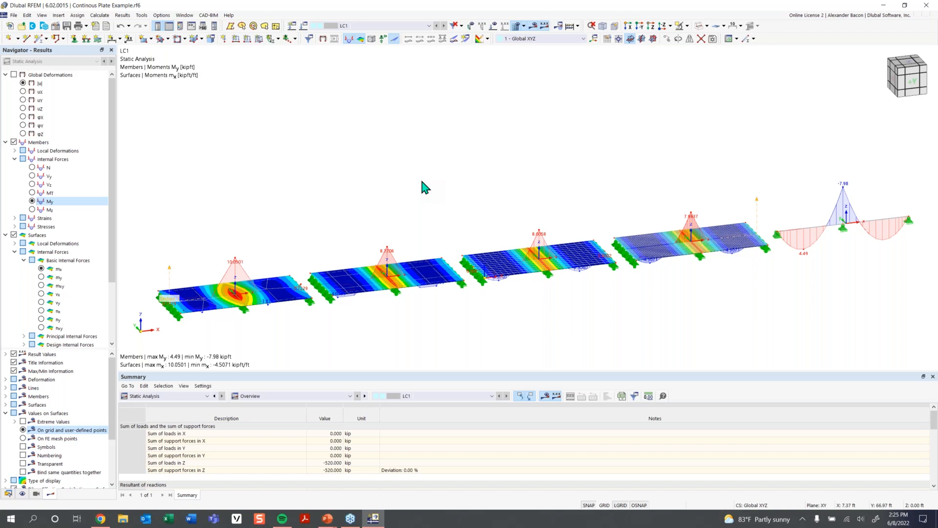
- Deactivate shear stiffness in the beam's R_M1 40/12 section
scroll(421, 181, down, 1)
middle_drag(609, 277, 584, 283)
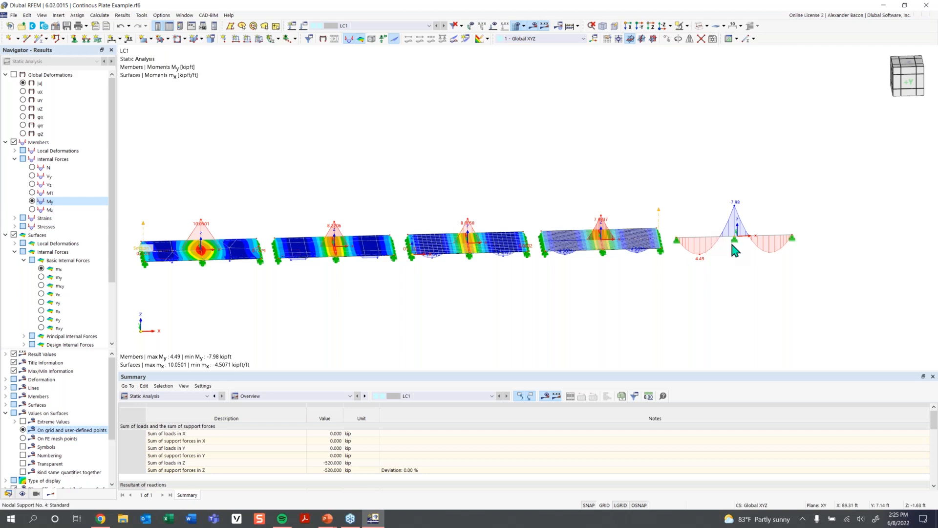
middle_drag(733, 244, 582, 263)
scroll(586, 269, up, 1)
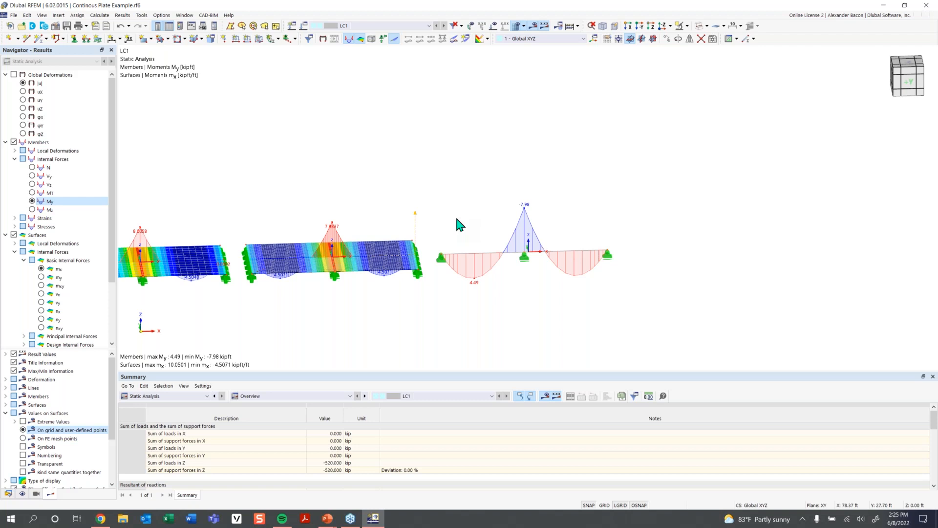
double_click(477, 259)
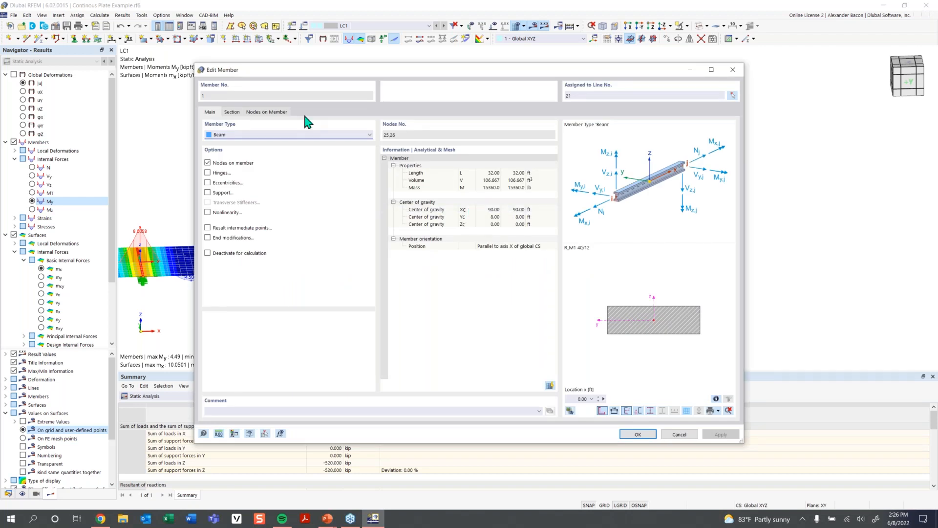
click(233, 111)
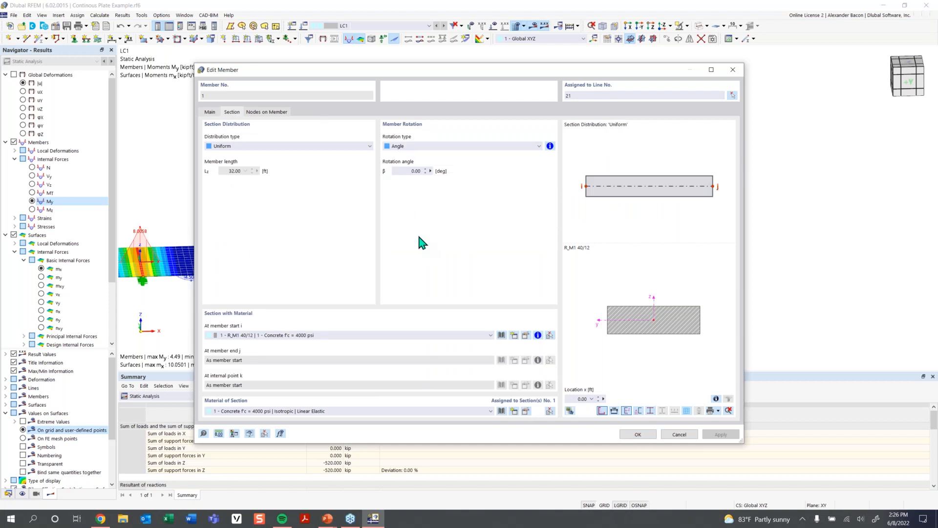
click(526, 335)
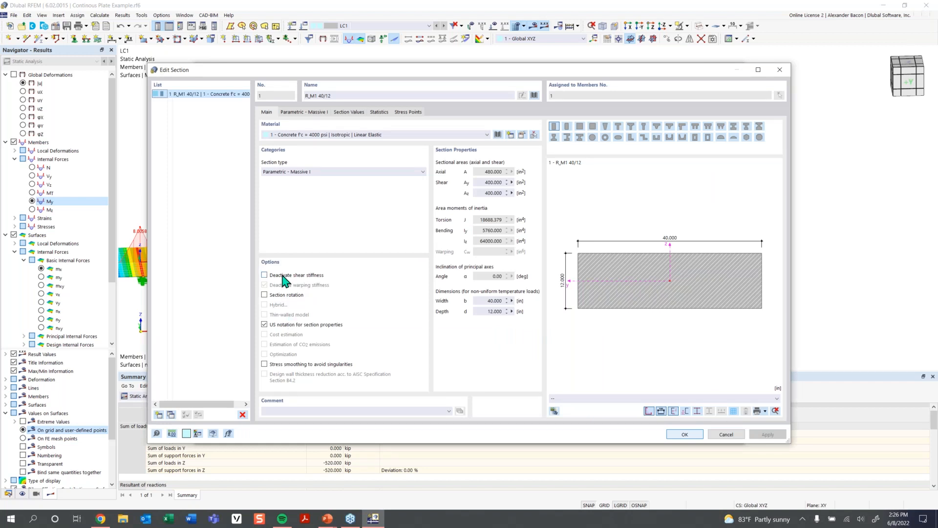
drag(426, 73, 407, 94)
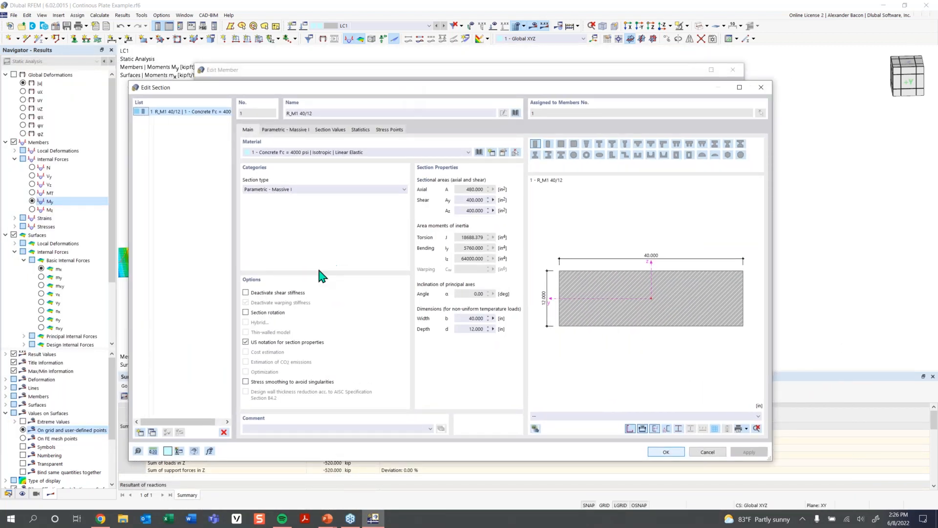
click(295, 294)
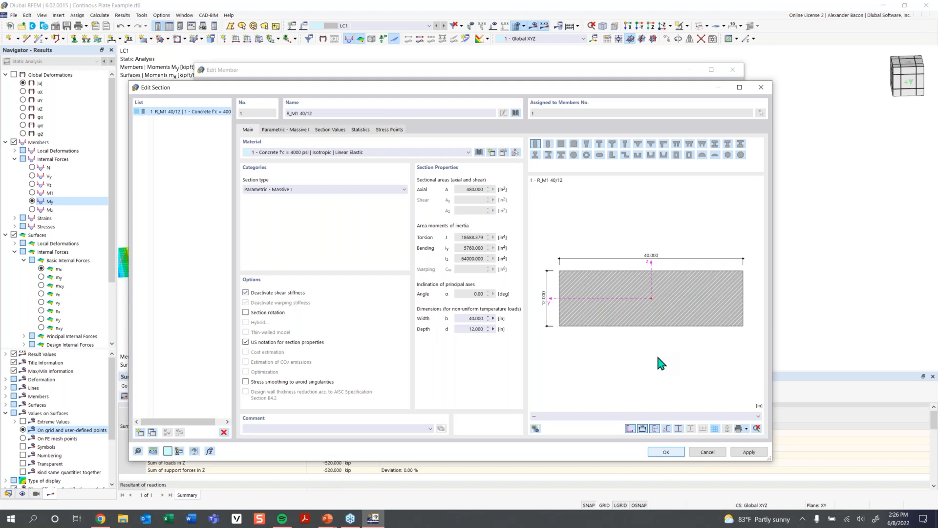
click(667, 450)
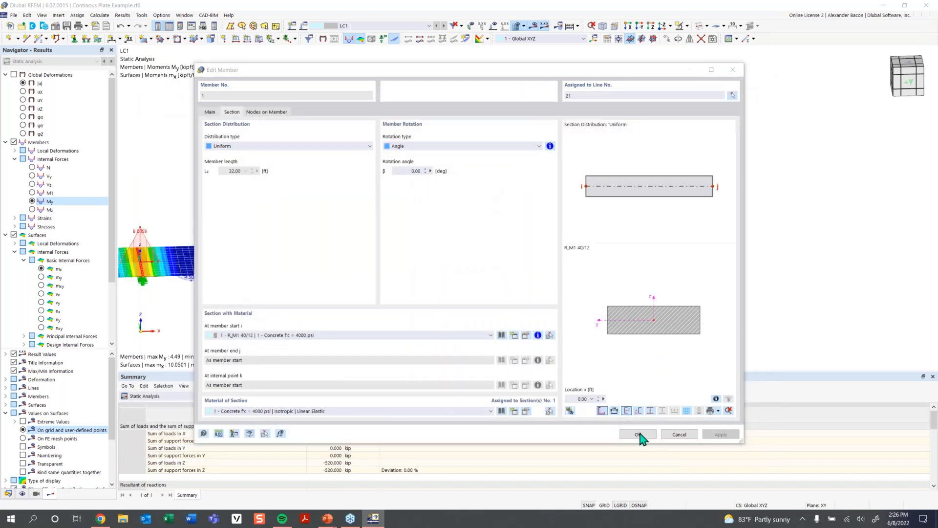
- Confirm the beam change, accepting deletion of results, and rerun the calculation for LC1
click(643, 435)
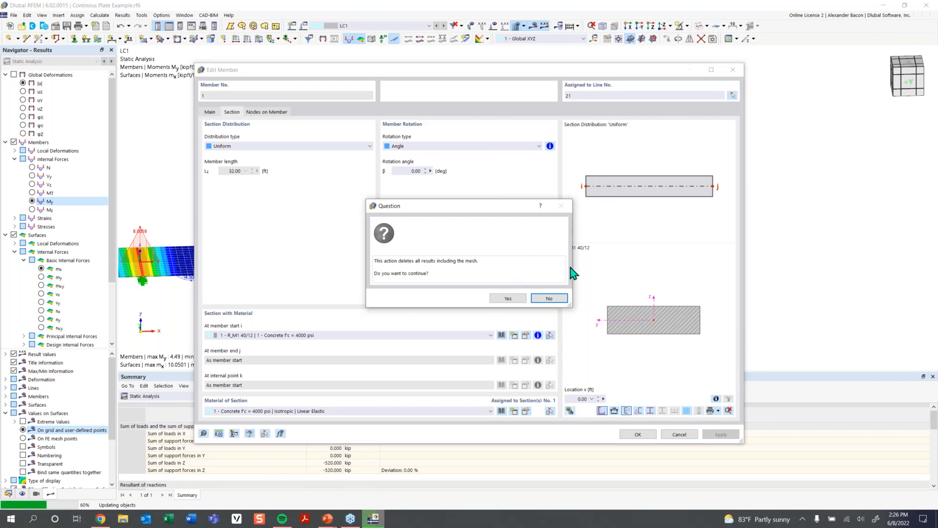
click(513, 299)
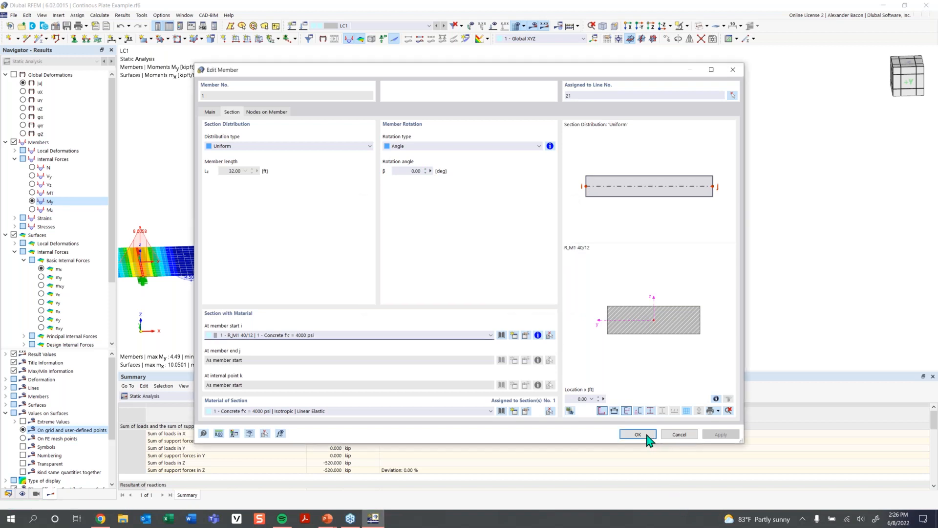
click(647, 435)
click(532, 26)
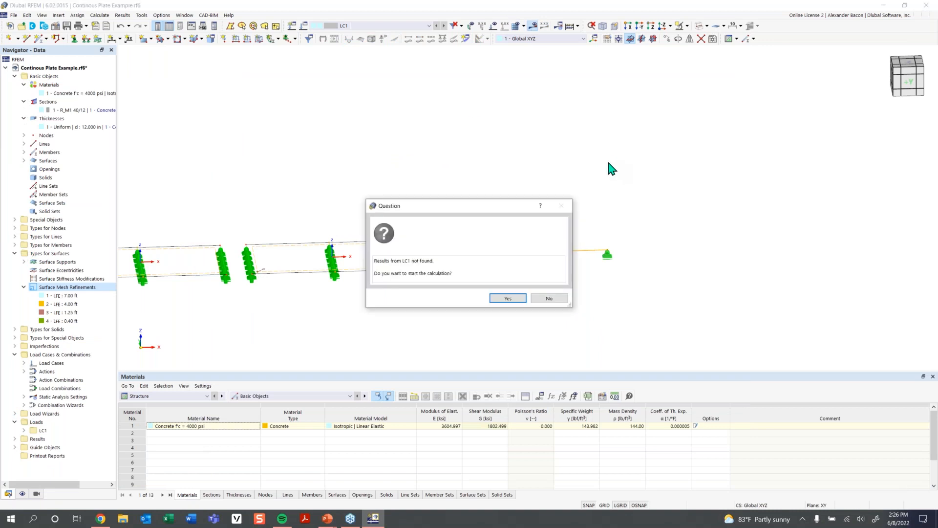
click(507, 298)
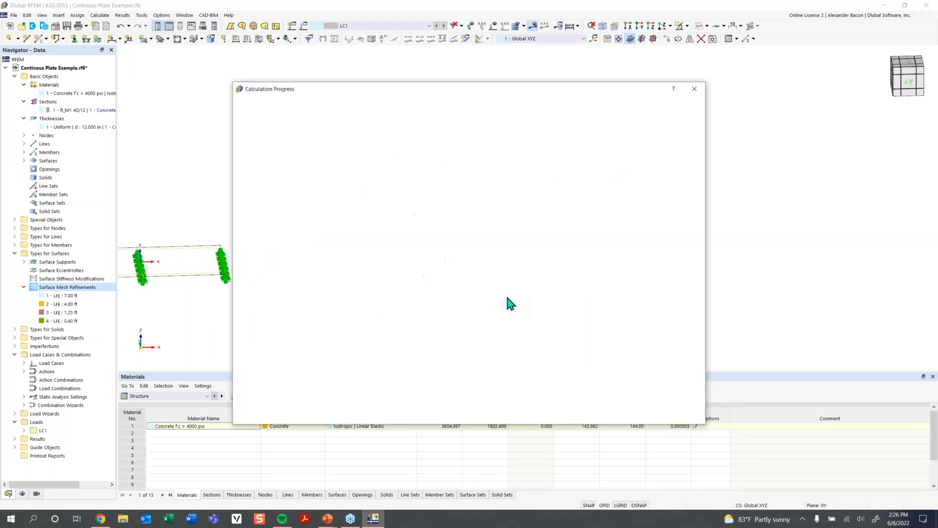
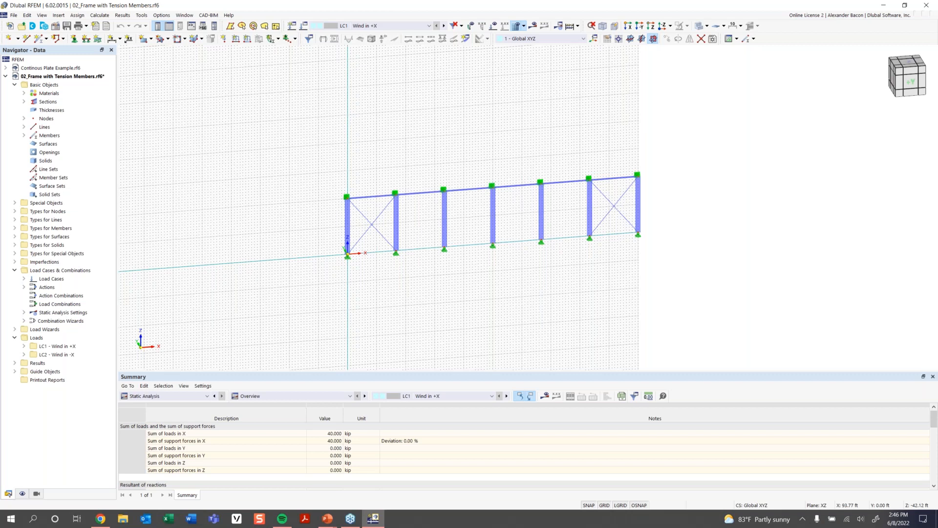
- Open the properties of the diagonal tension member 14 in the first bay of the frame and review them
scroll(584, 244, up, 3)
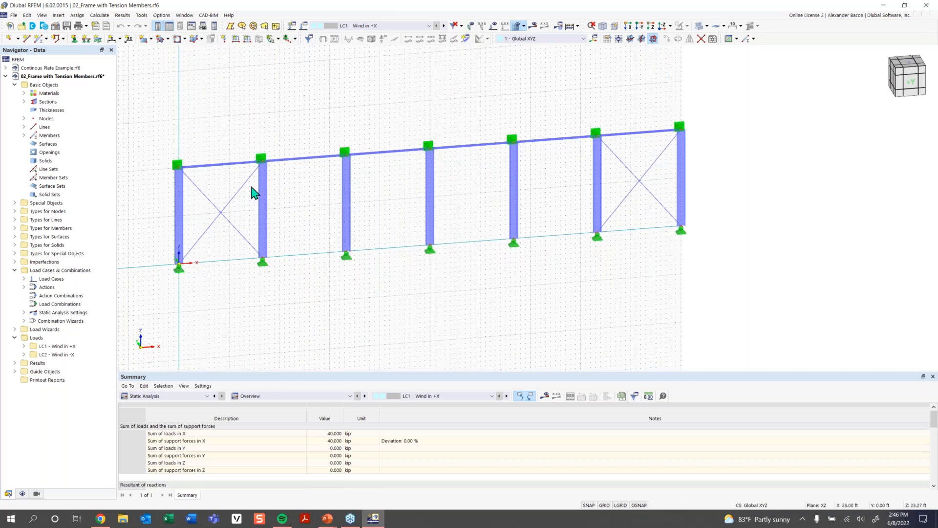
mouse_move(224, 218)
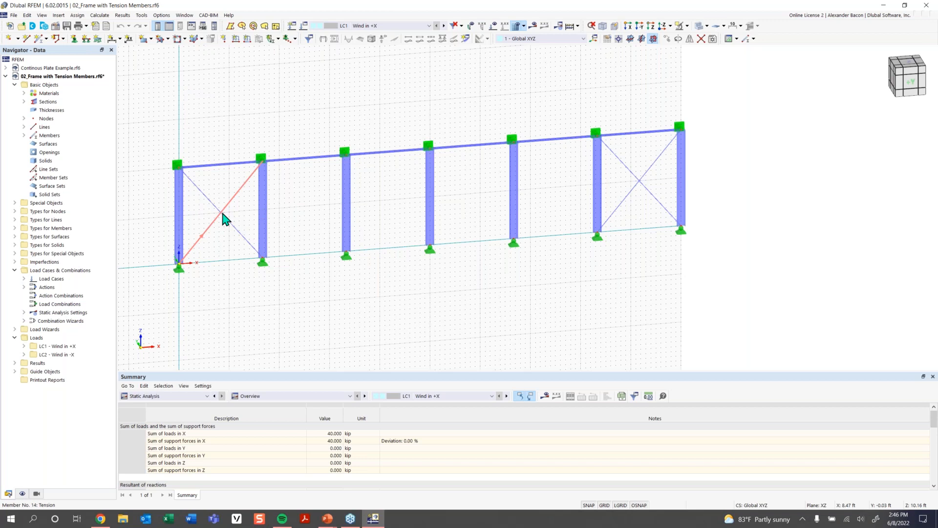
double_click(225, 218)
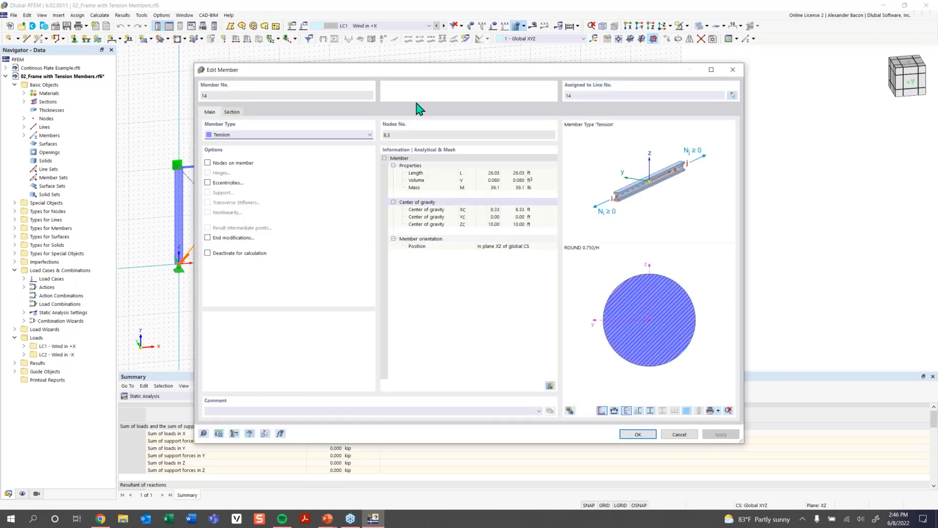
drag(348, 77, 332, 280)
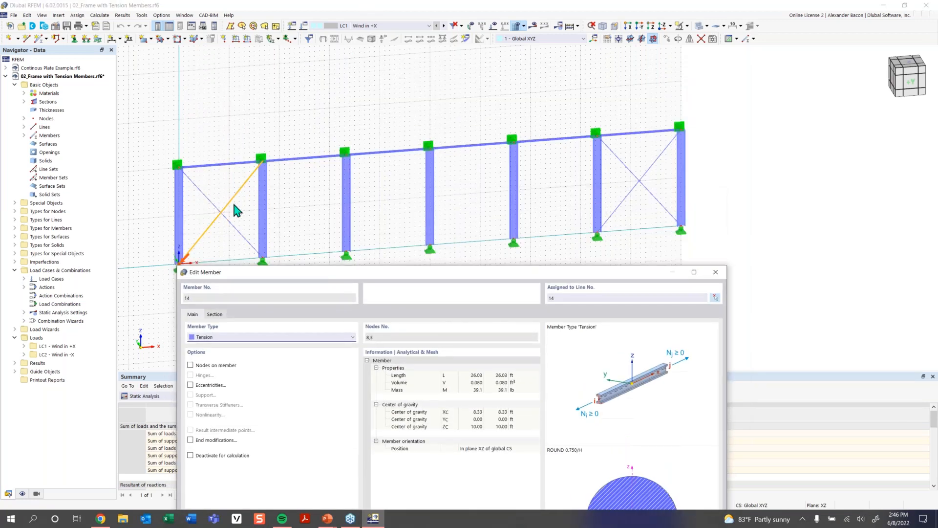
drag(274, 274, 247, 101)
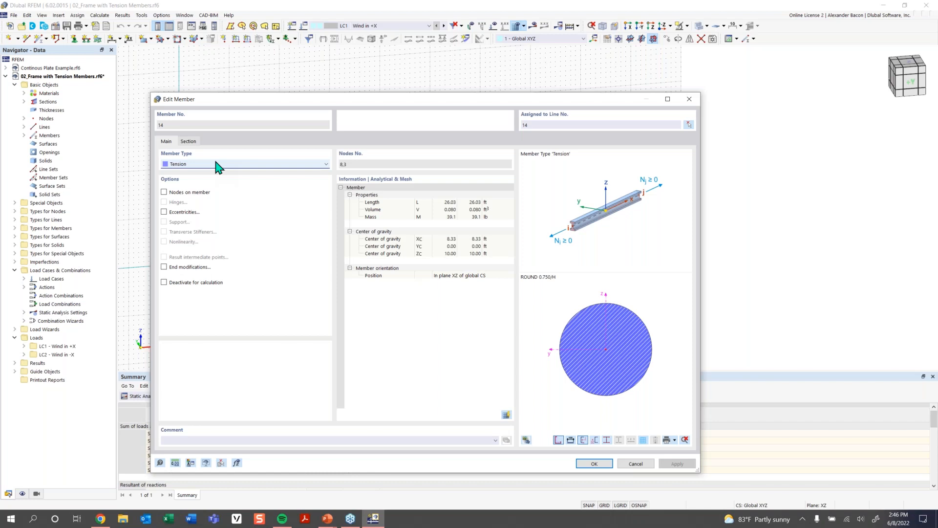
click(690, 100)
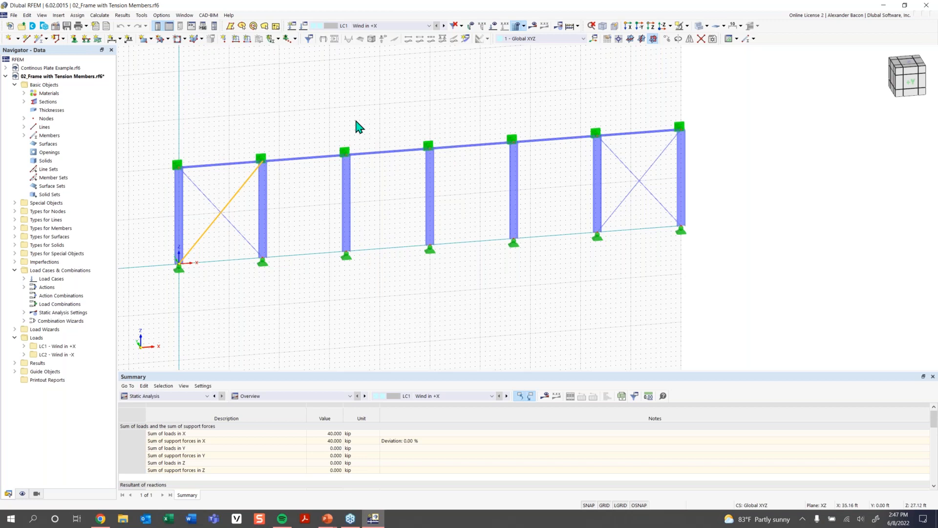
- Delete the cross-bracing tension members from the first and last bays of the frame
click(604, 505)
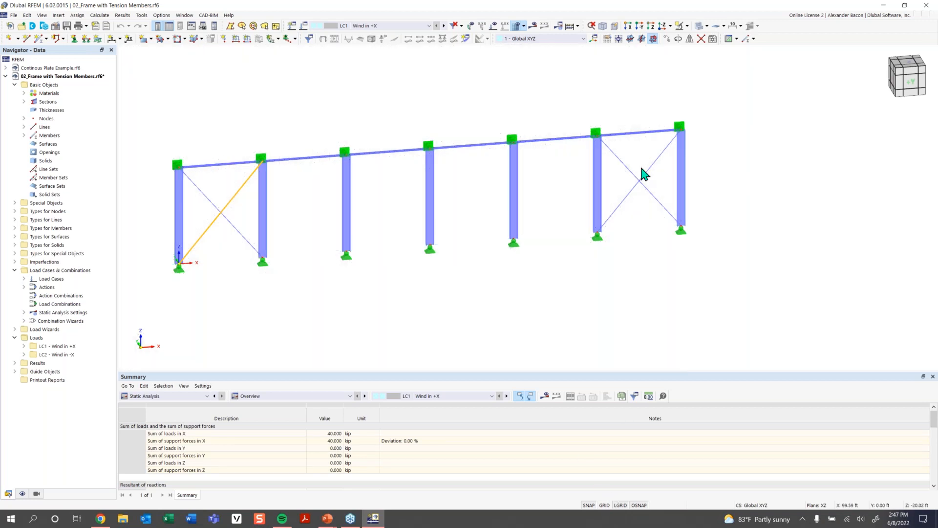
middle_drag(459, 295, 472, 298)
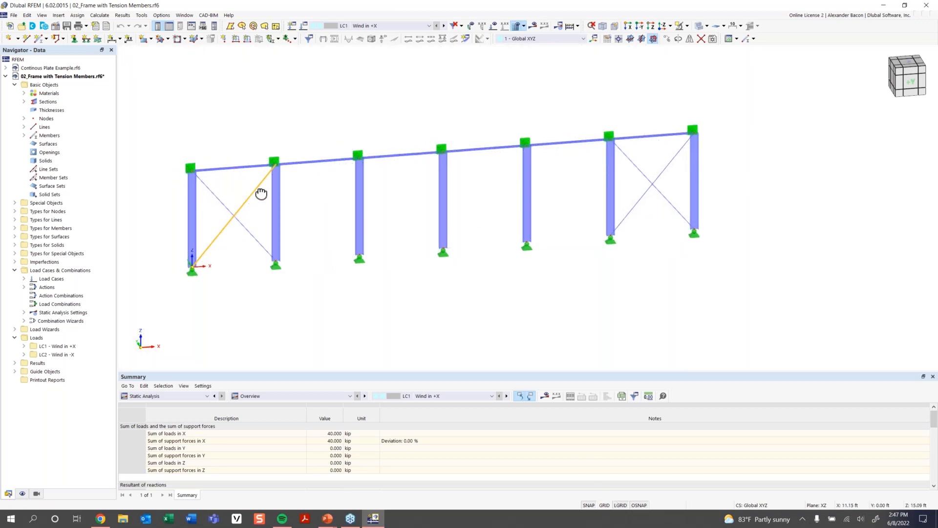
ctrl+middle_drag(261, 195, 294, 199)
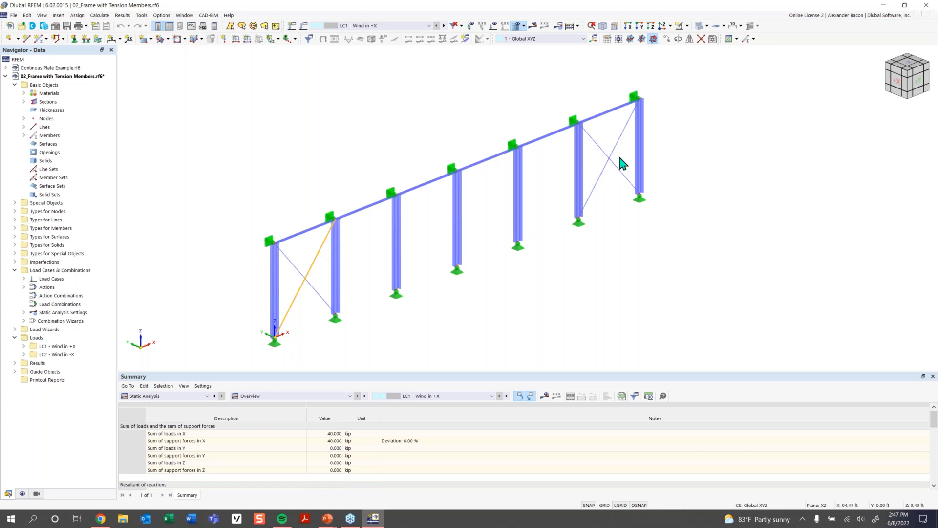
click(310, 257)
ctrl+middle_drag(578, 262, 153, 248)
drag(219, 227, 201, 287)
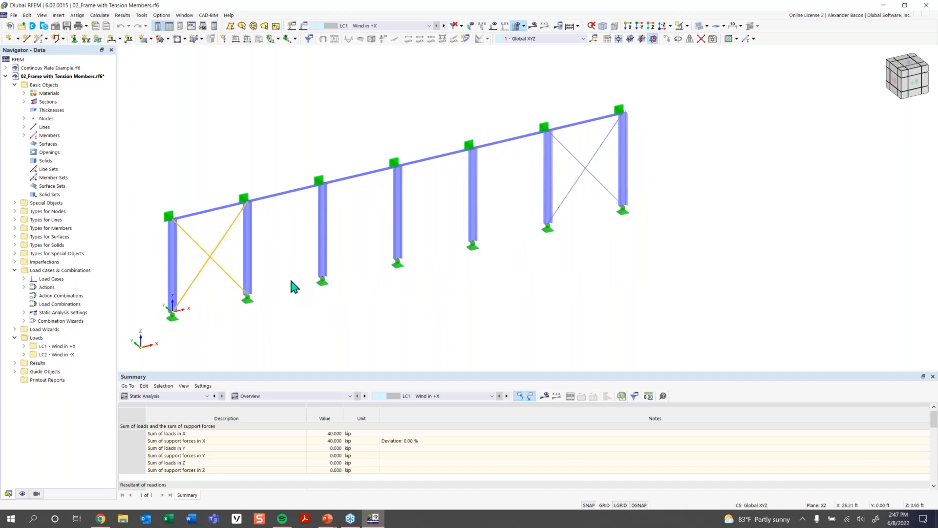
key(Delete)
click(503, 299)
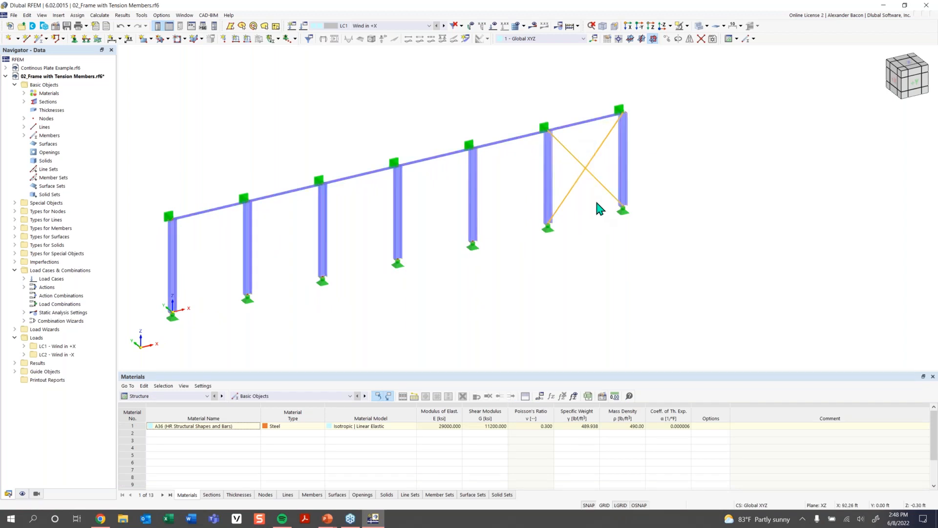
key(Delete)
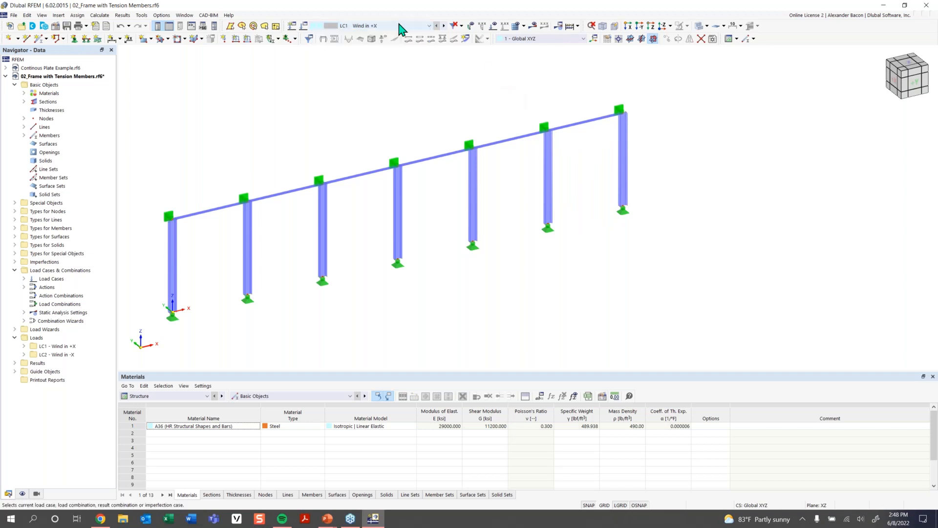
- Display load case LC1 Wind in +X and run its calculation, acknowledging the reported errors
click(494, 27)
middle_drag(333, 114, 360, 106)
scroll(359, 105, down, 1)
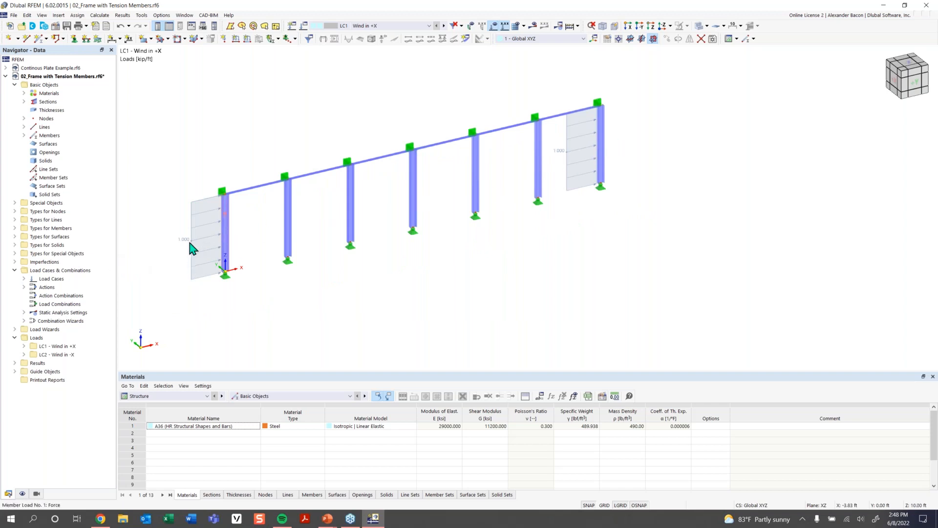
click(533, 26)
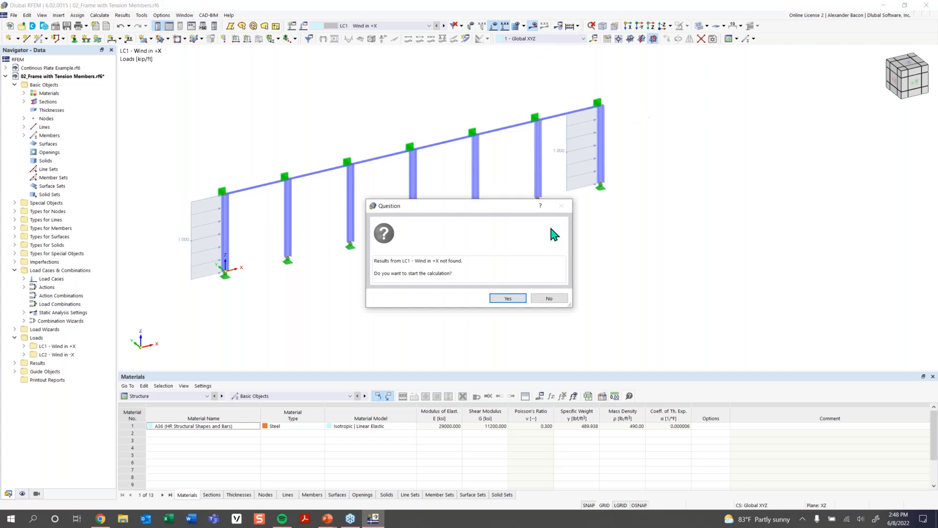
click(508, 298)
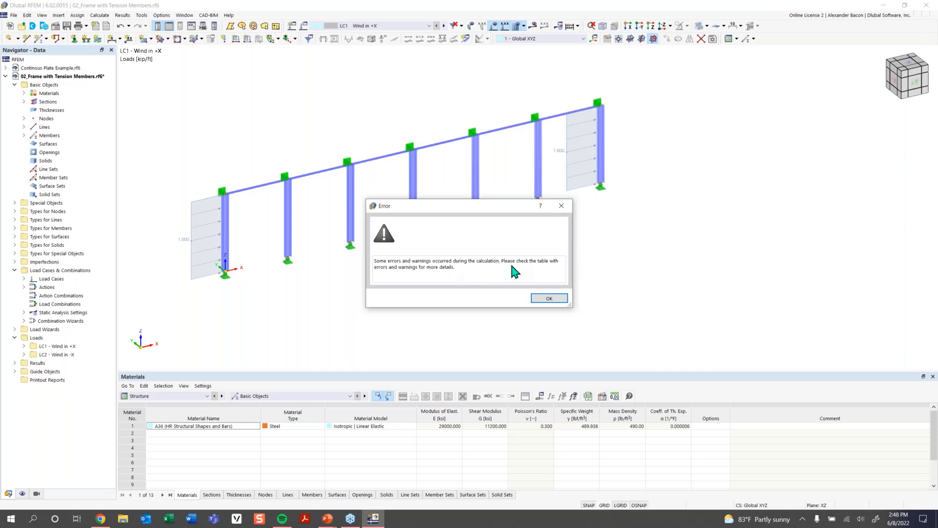
click(550, 298)
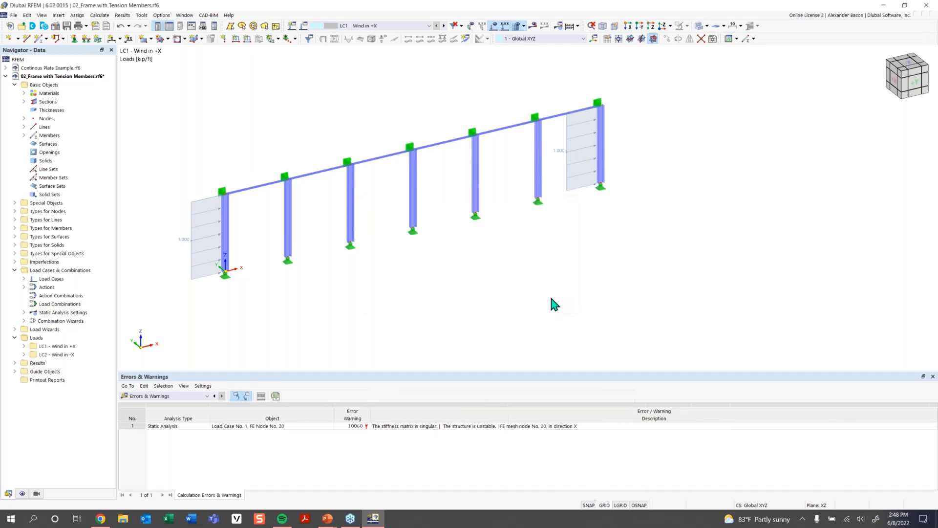
- Locate the unstable FE node 20 from the error list and inspect the truss member 10 beside it
click(365, 425)
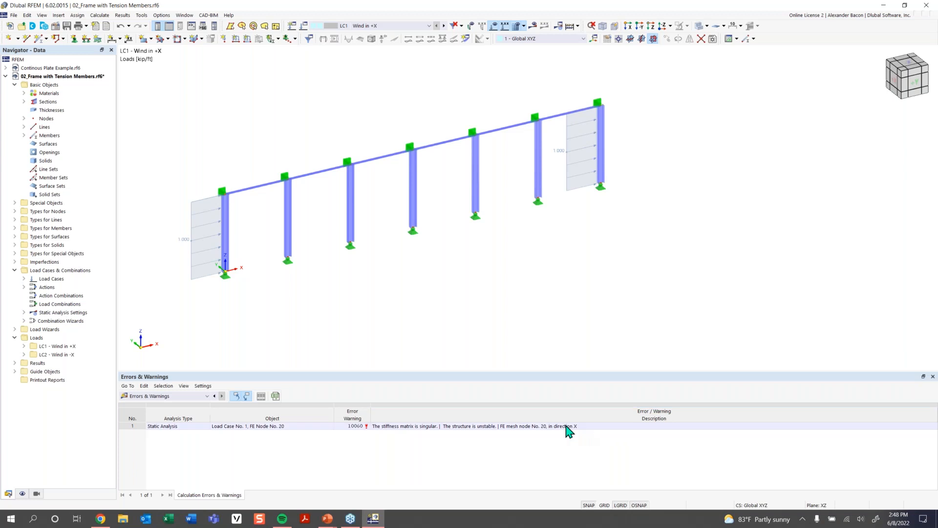
click(526, 427)
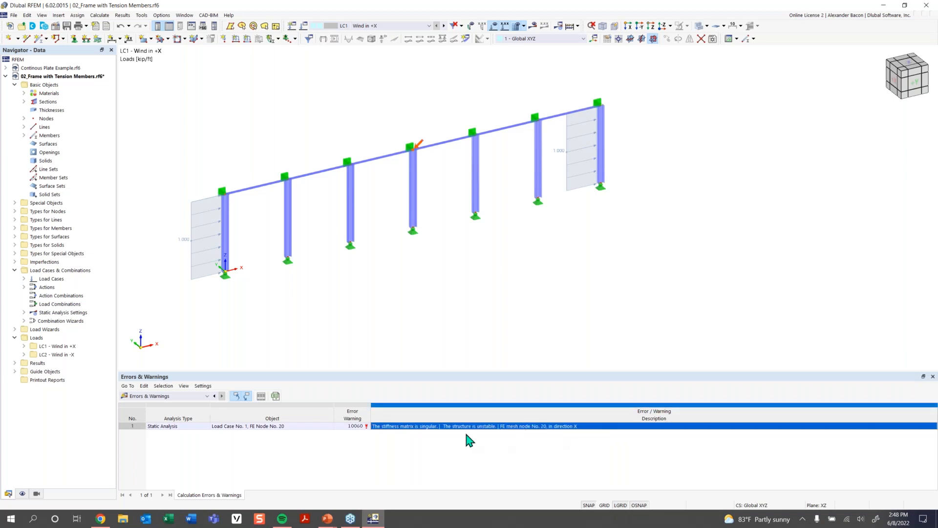
click(447, 429)
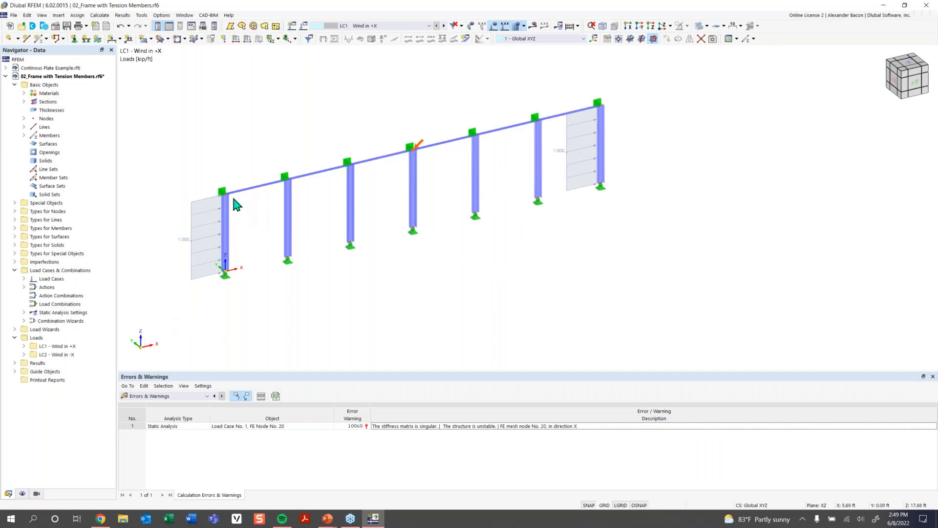
scroll(225, 241, up, 2)
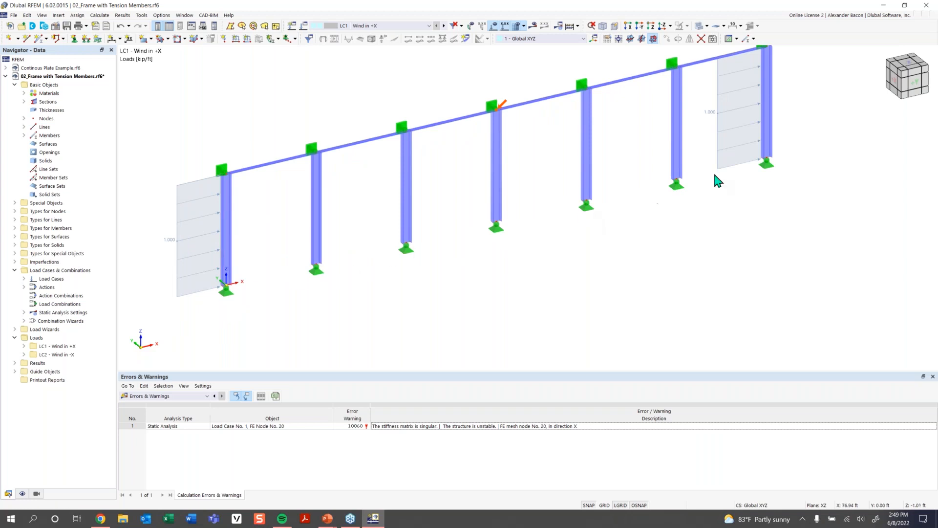
middle_drag(718, 81, 694, 91)
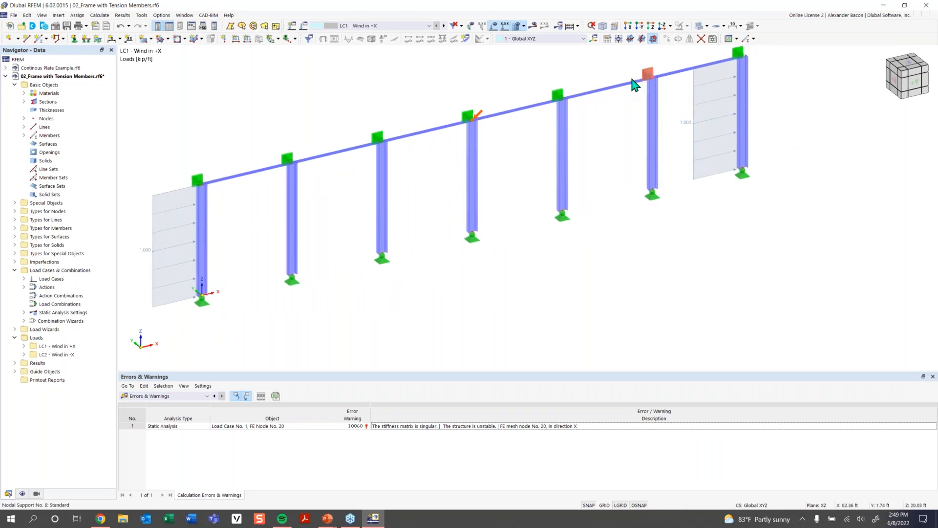
click(197, 181)
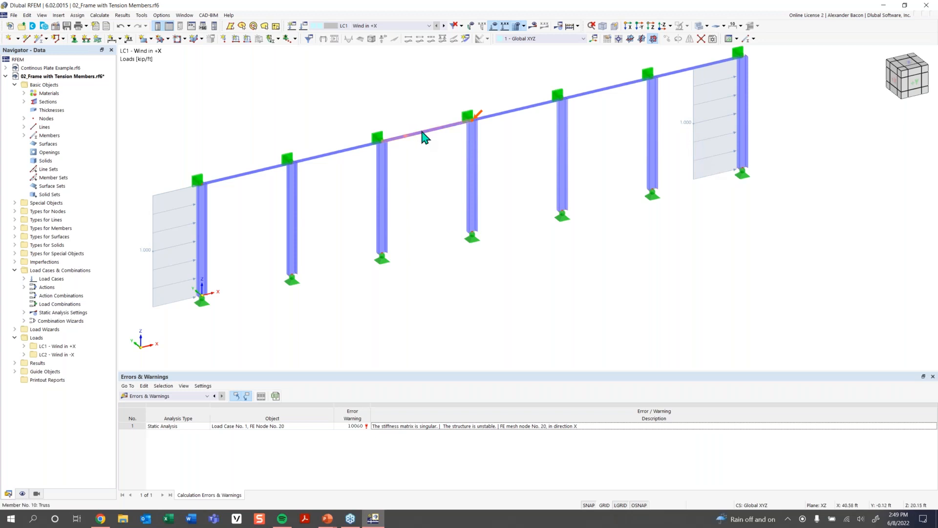
double_click(475, 170)
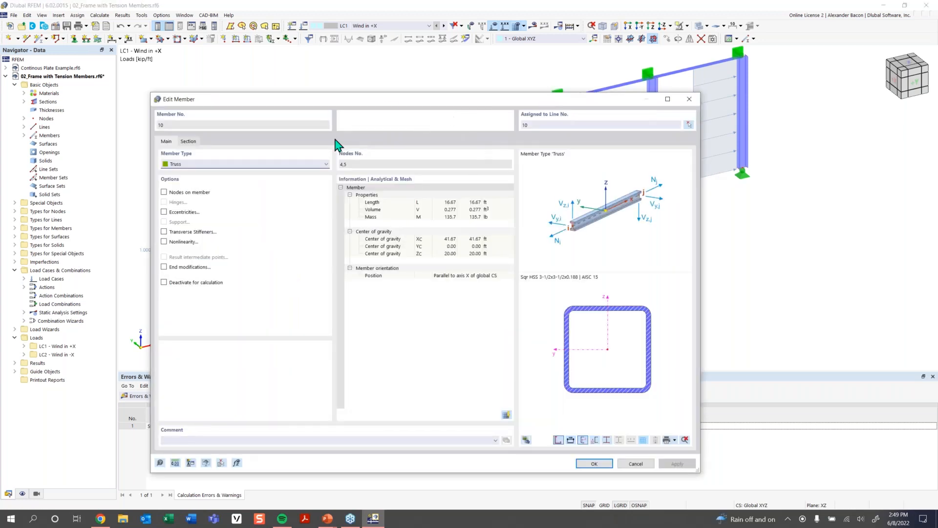
click(686, 100)
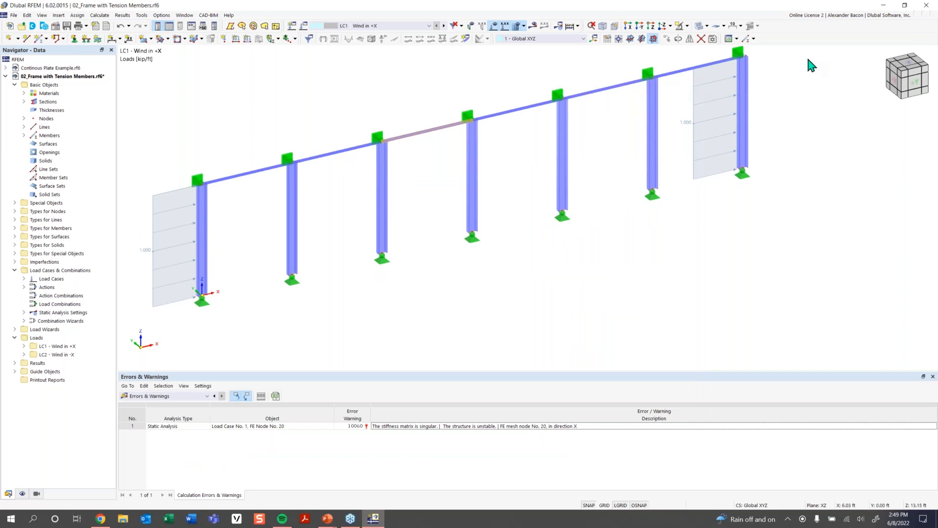
- Draw a new Tension member with section ROUND 0.750/H from the first column's base to the second column's top, accepting deletion of results
scroll(635, 220, down, 2)
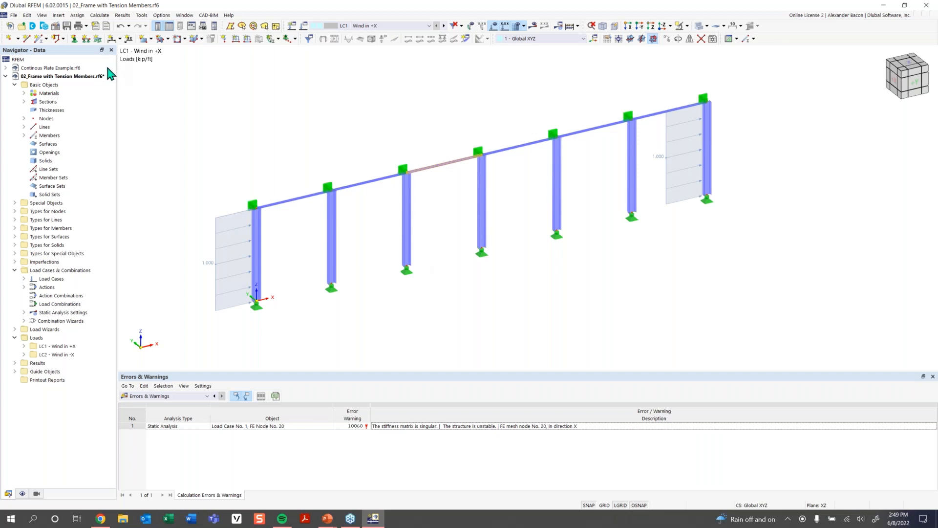
click(39, 38)
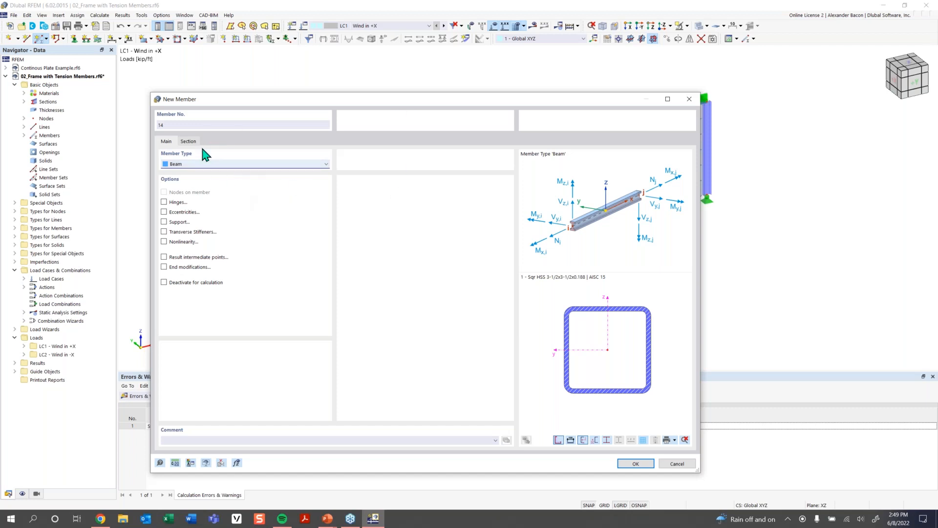
click(195, 164)
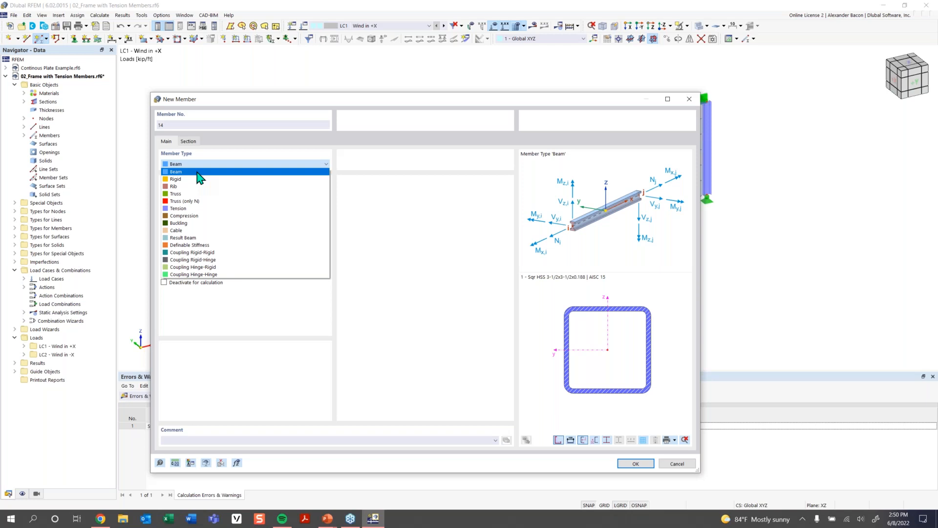
click(194, 208)
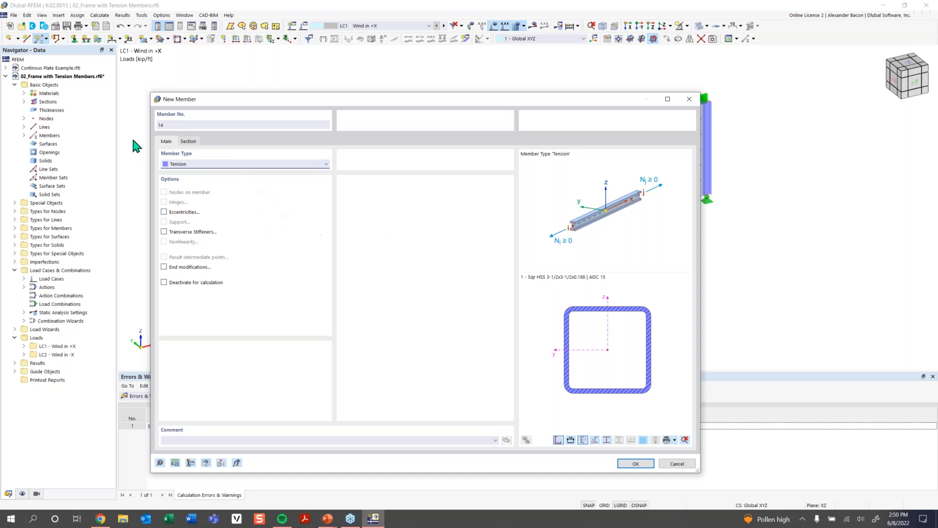
click(188, 141)
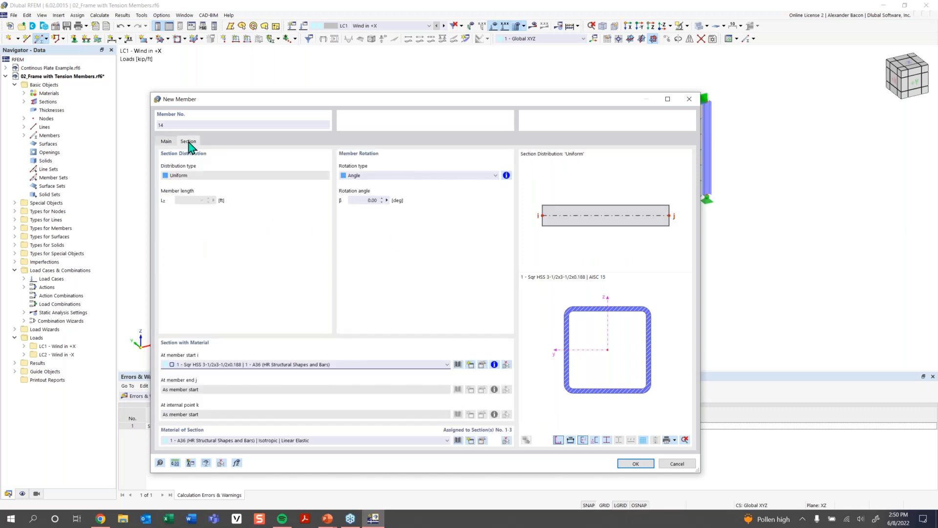
click(402, 365)
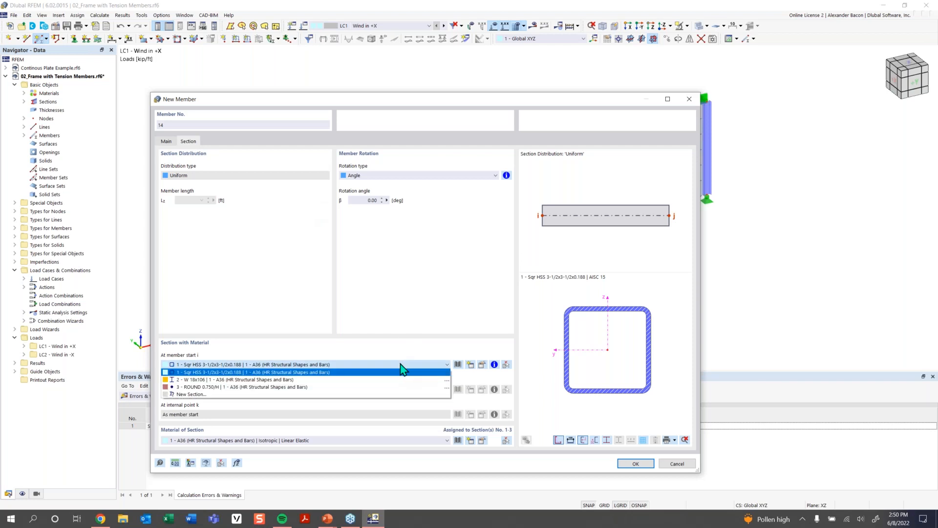
click(361, 386)
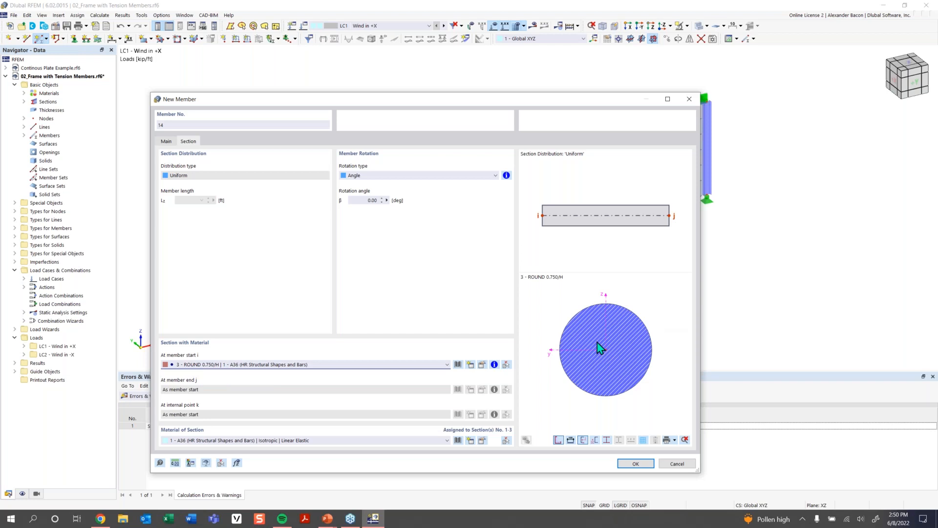
click(634, 462)
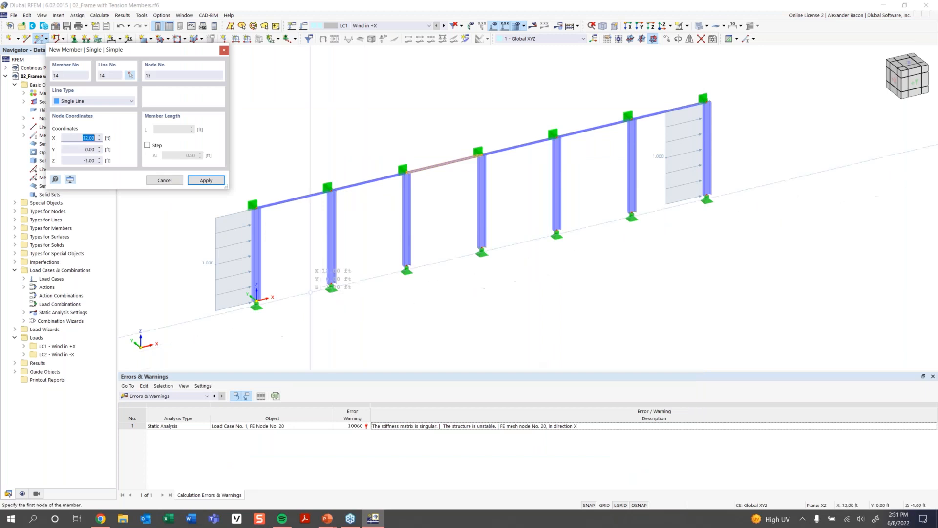
click(256, 299)
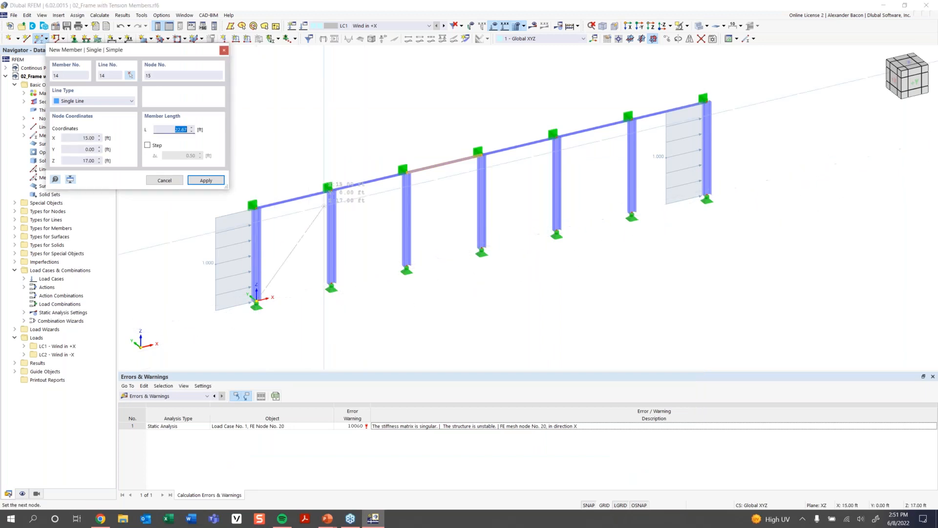
click(331, 190)
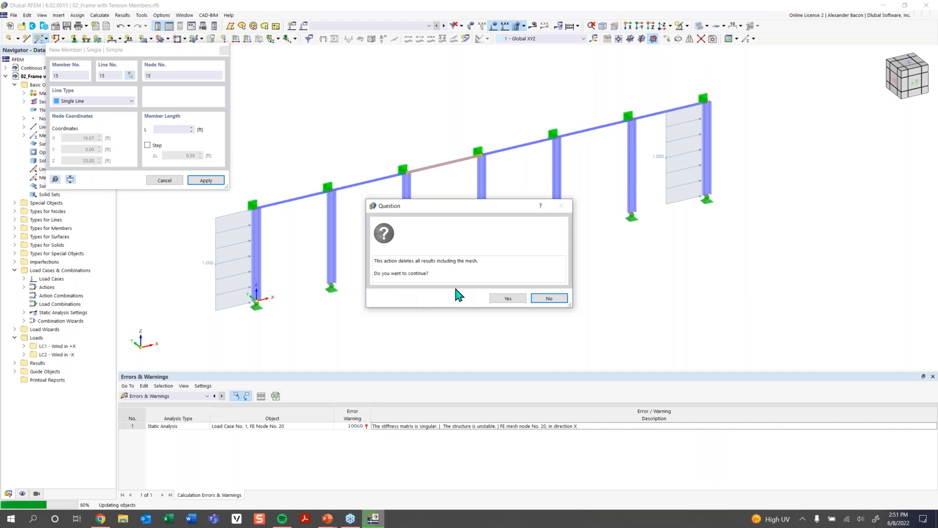
click(504, 298)
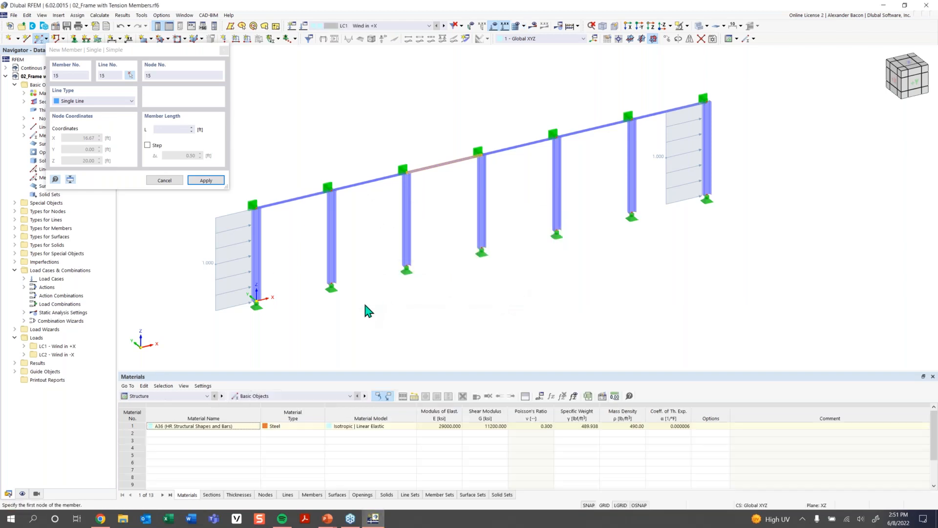
- Finish the second diagonal Tension member in the first bay to complete the X bracing and exit the command
click(331, 287)
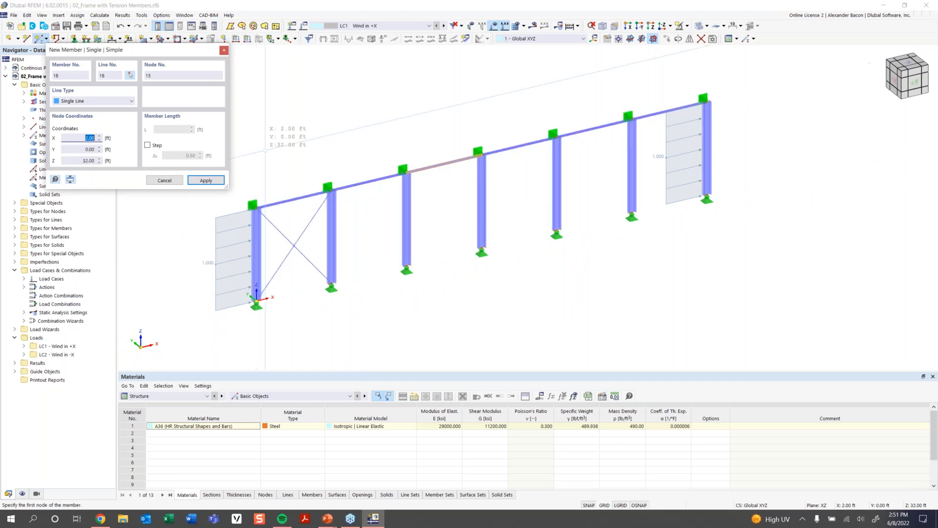
right_click(266, 147)
right_click(266, 147)
click(270, 118)
click(270, 118)
scroll(519, 296, down, 1)
middle_drag(518, 297, 474, 307)
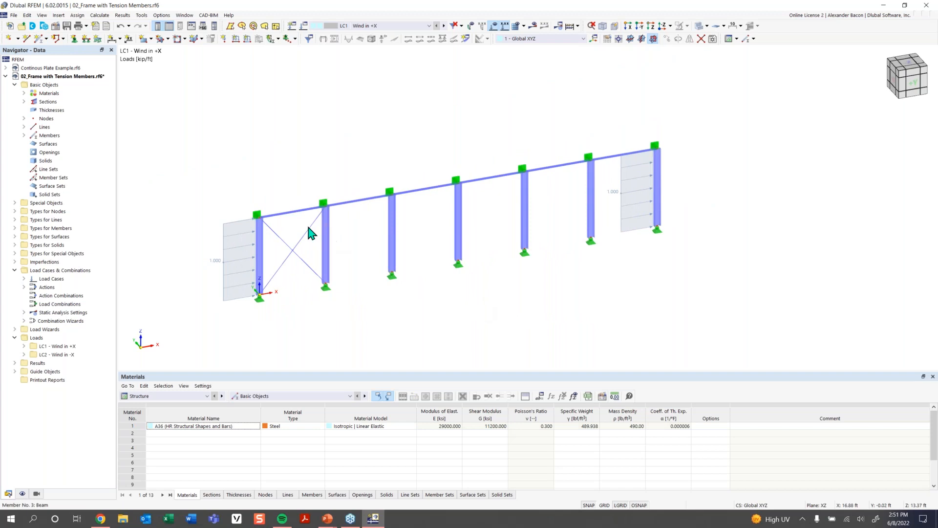
- Copy the first bay's crossed tension members into the last bay of the frame
key(ctrl+s)
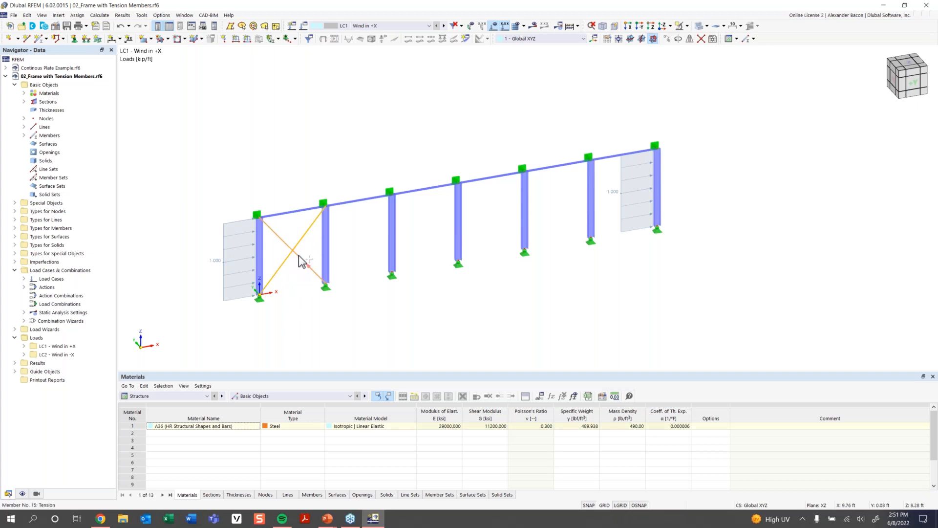
ctrl+drag(317, 270, 651, 238)
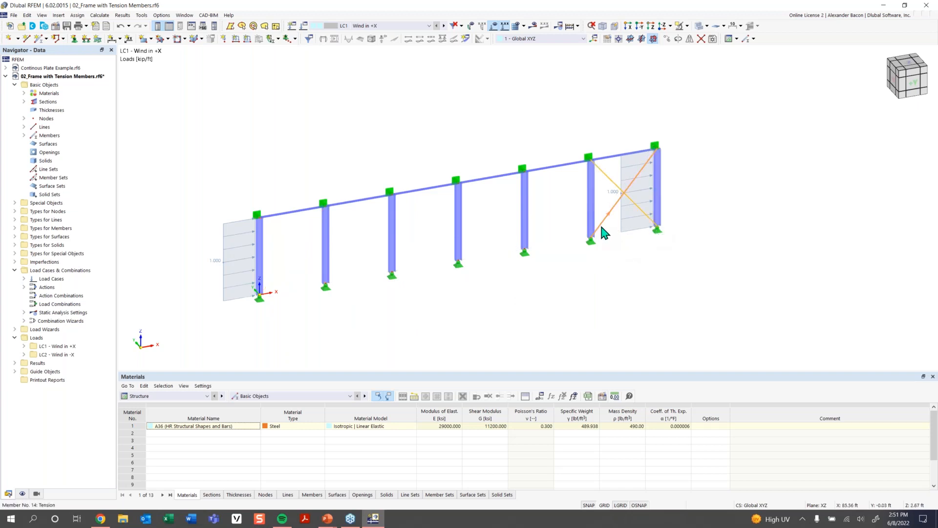
drag(604, 231, 261, 295)
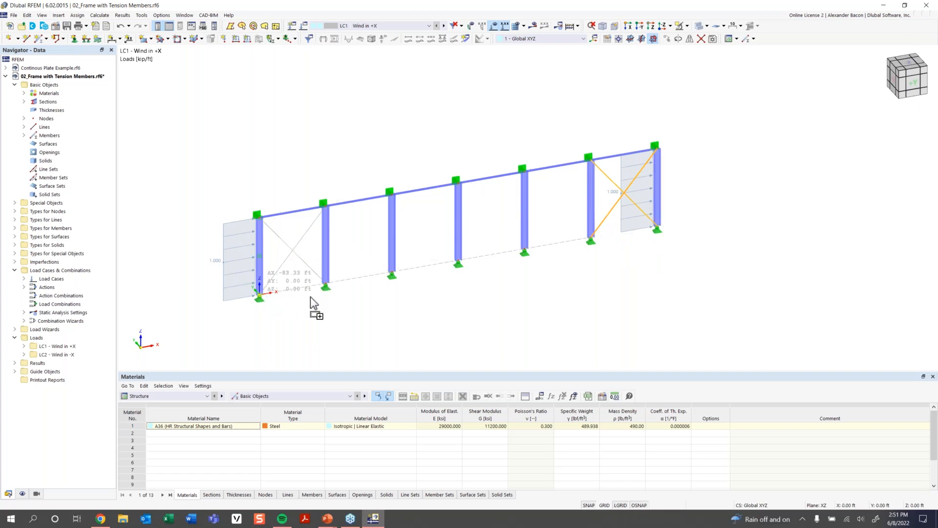
click(320, 313)
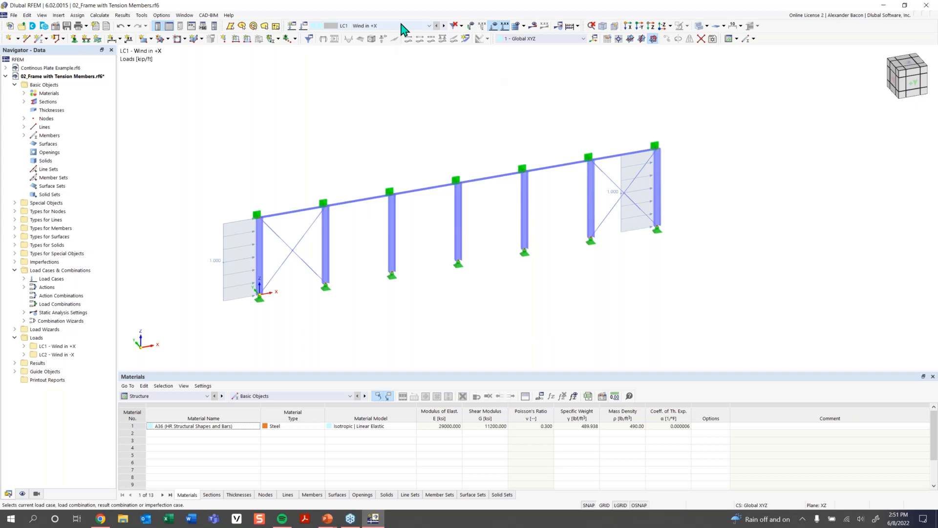
- Calculate load case LC1 Wind in +X and examine its deformed shape along the braced frame
click(534, 26)
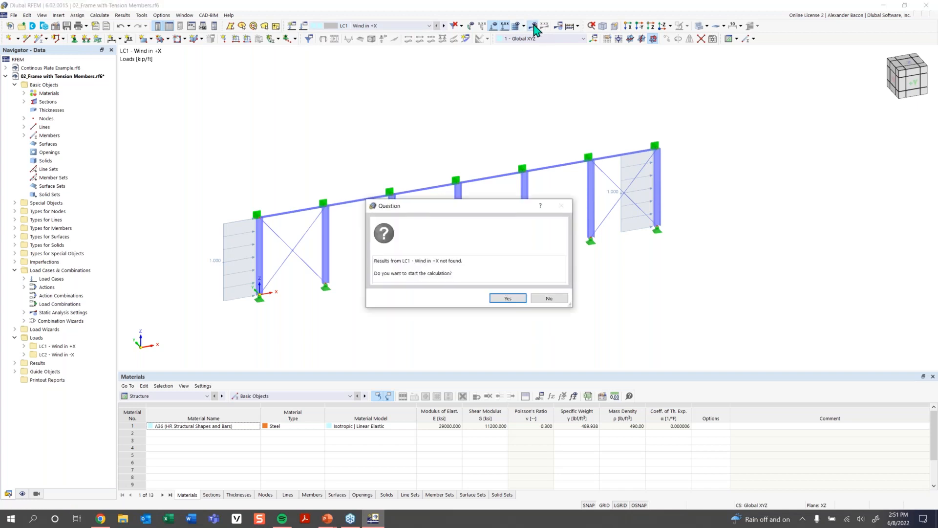
click(513, 298)
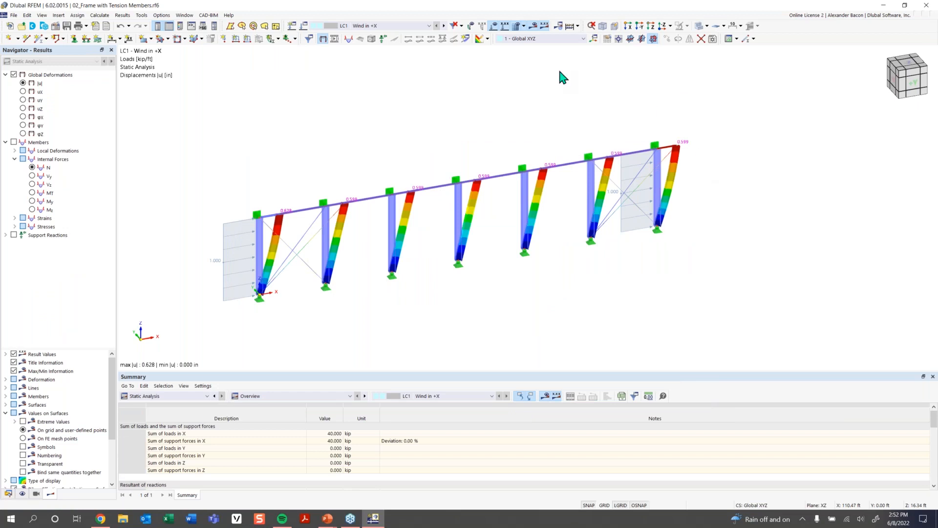
scroll(400, 259, up, 1)
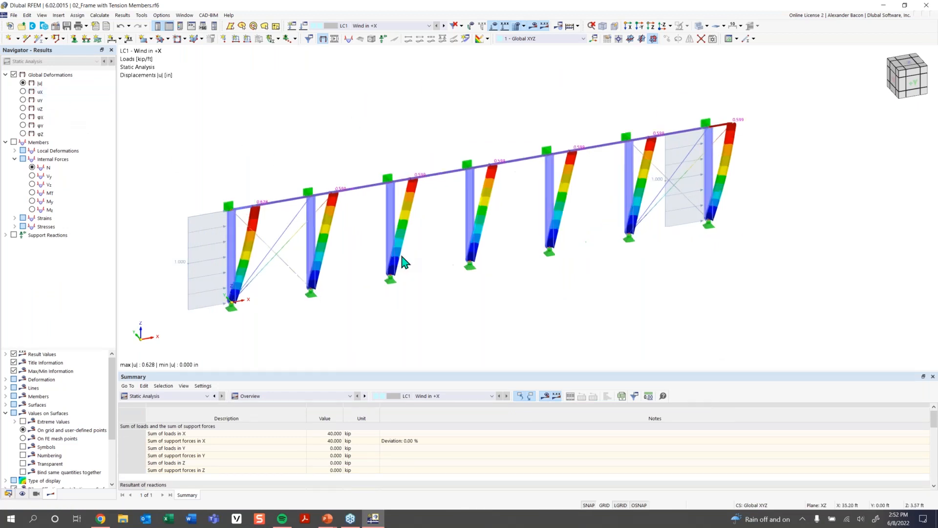
click(494, 26)
scroll(300, 247, up, 2)
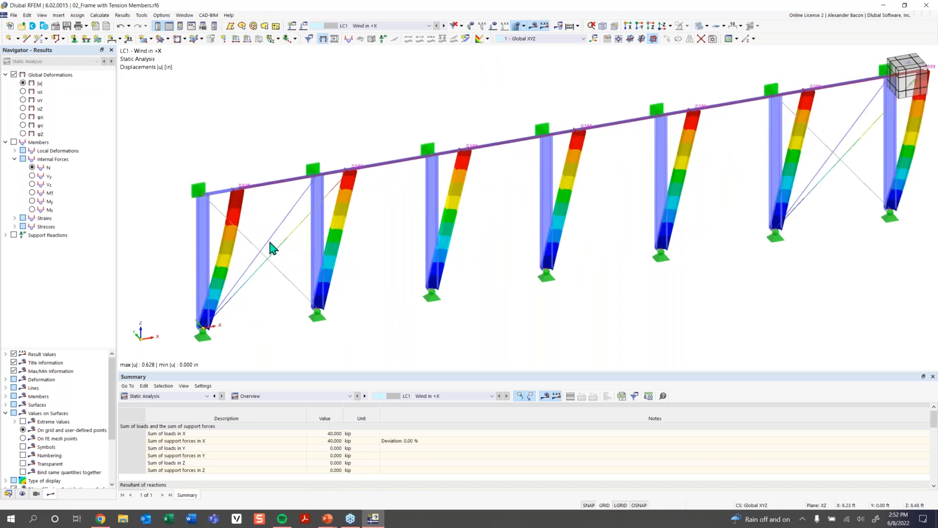
scroll(276, 251, up, 1)
middle_drag(279, 250, 307, 216)
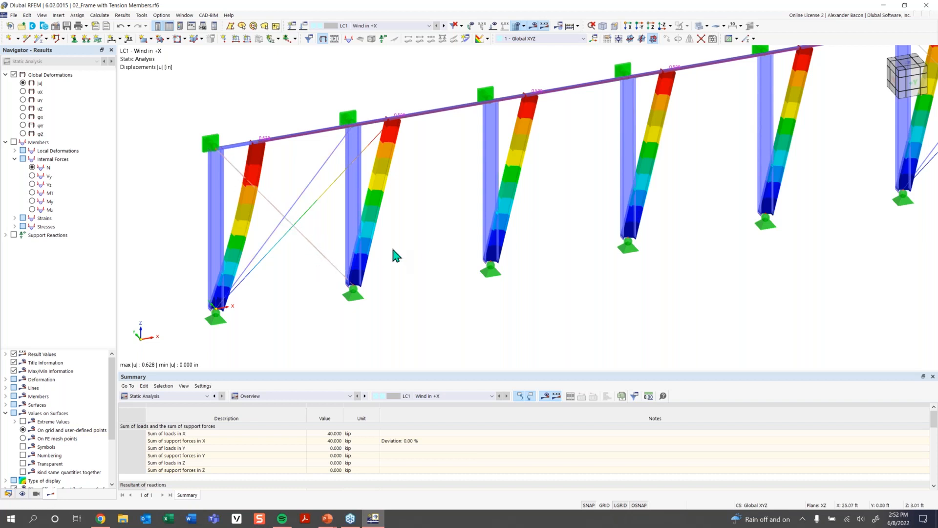
scroll(491, 246, down, 1)
scroll(537, 235, up, 3)
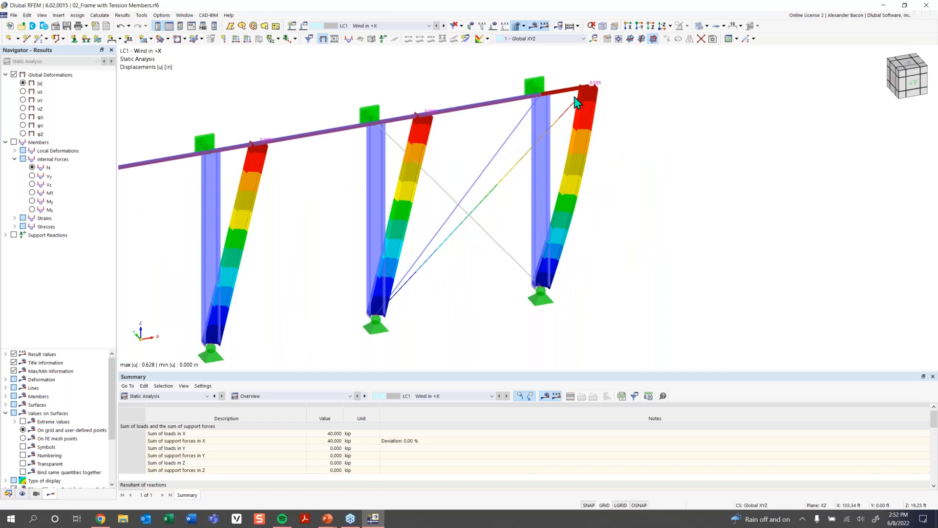
scroll(425, 204, down, 4)
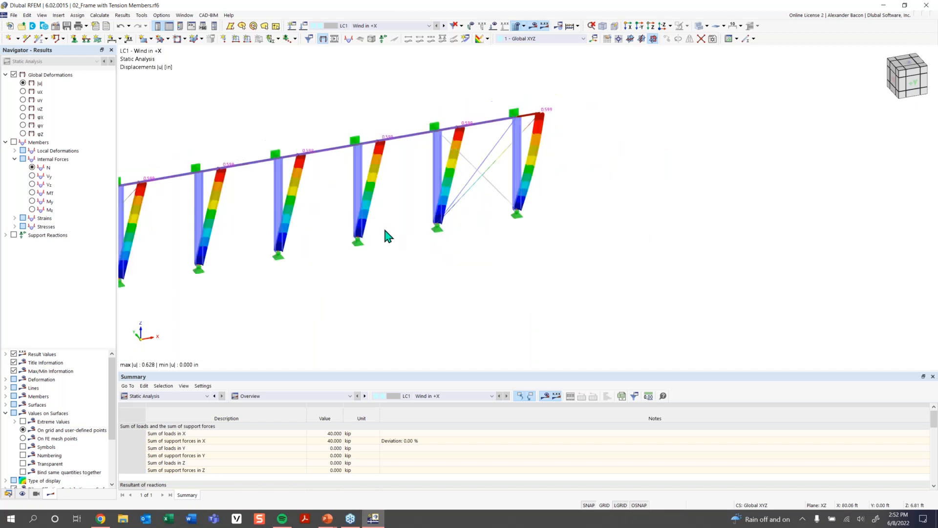
- Display member axial forces N for LC1 and inspect the forces in the diagonal tension members
click(14, 143)
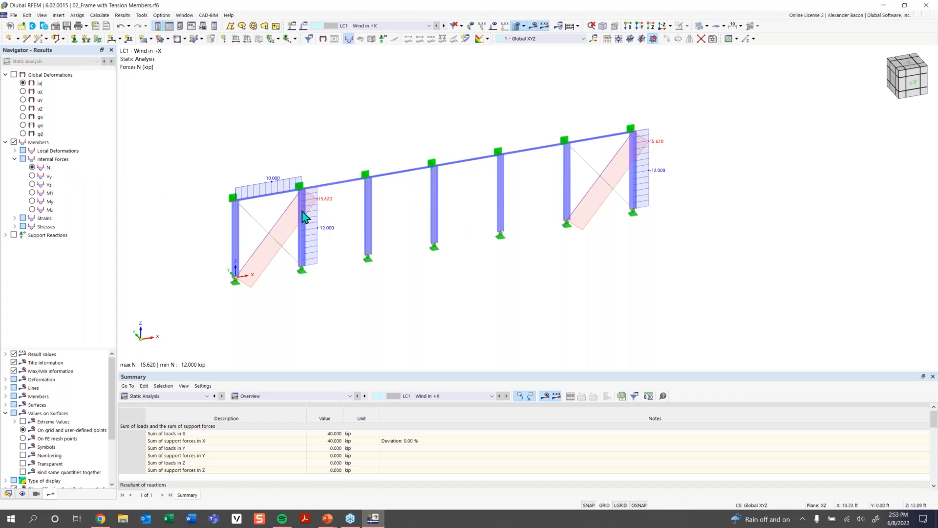
scroll(299, 211, up, 2)
click(276, 221)
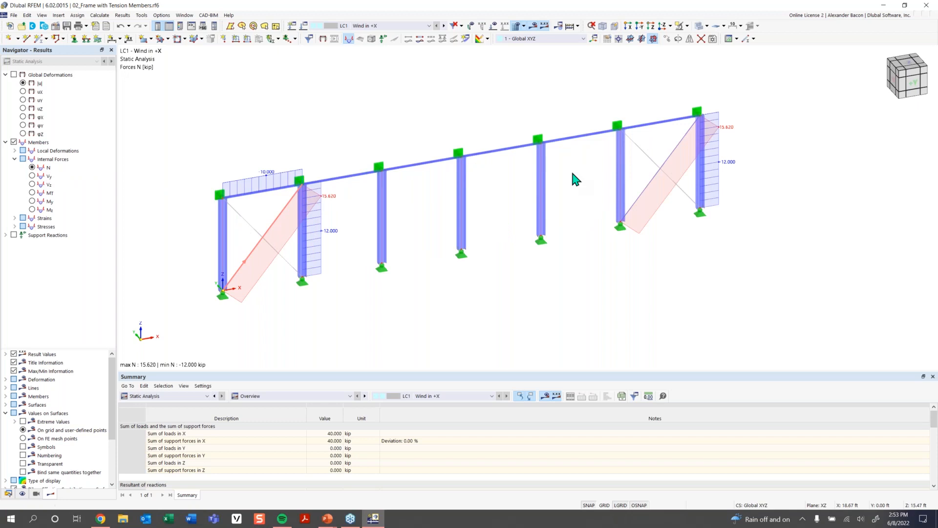
click(673, 153)
scroll(332, 203, up, 1)
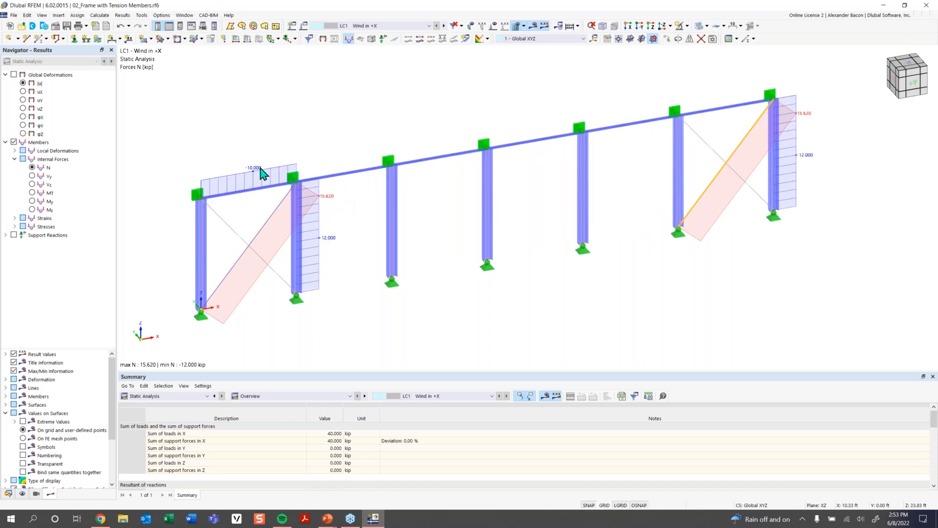
scroll(444, 250, down, 3)
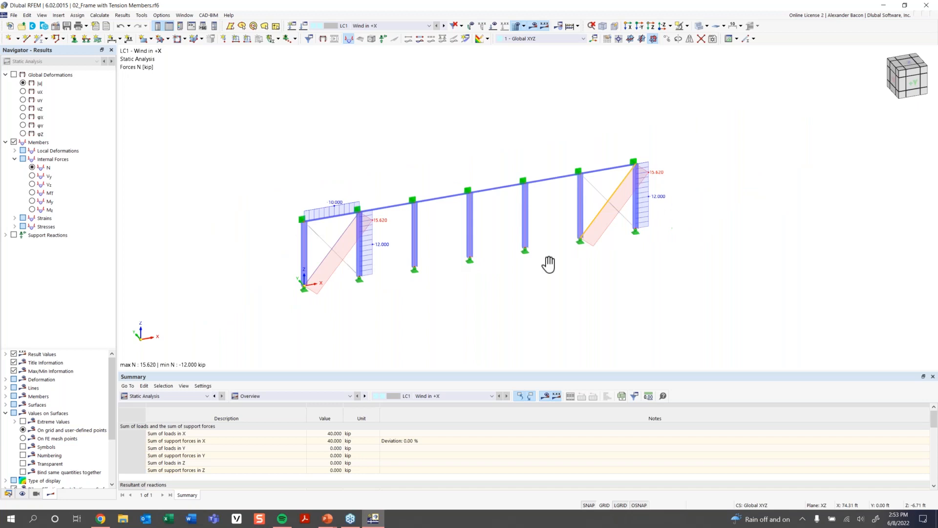
middle_drag(548, 264, 457, 262)
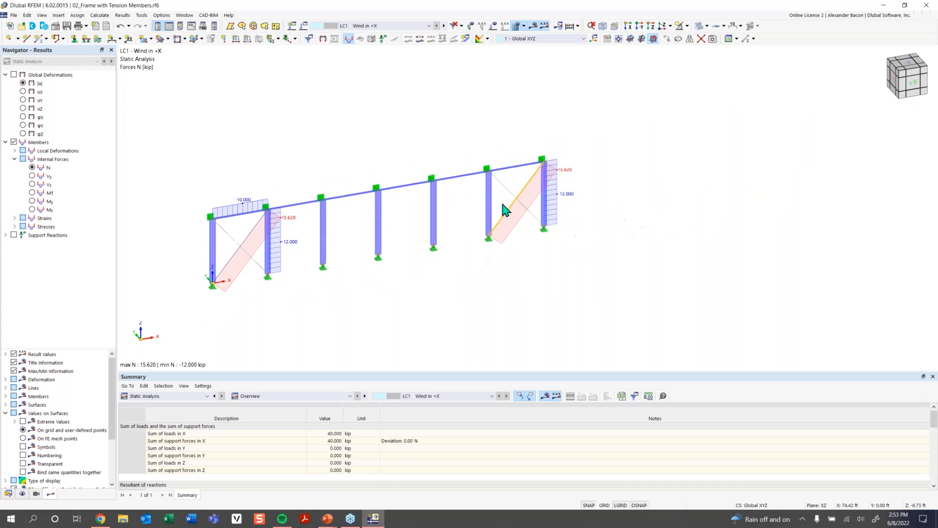
- Switch to LC2 Wind in -X, run its calculation, and review its global deformations
click(444, 25)
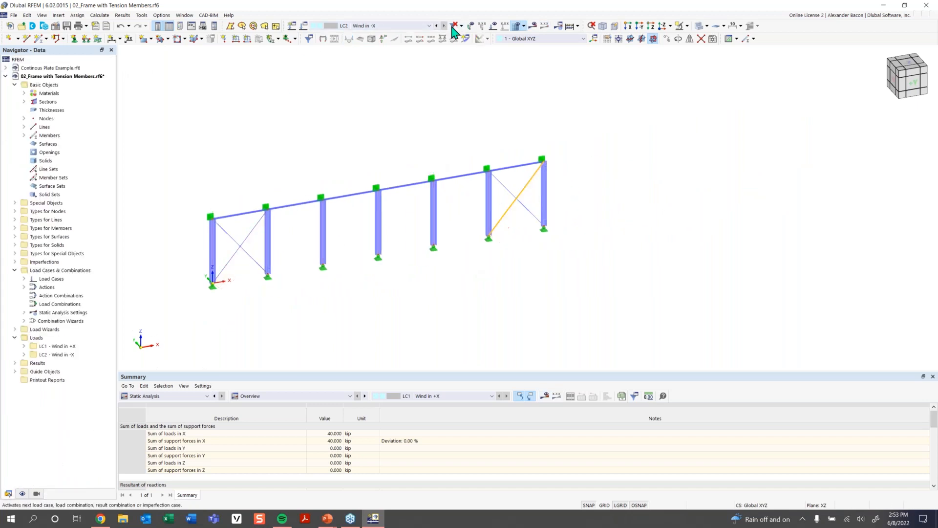
click(494, 25)
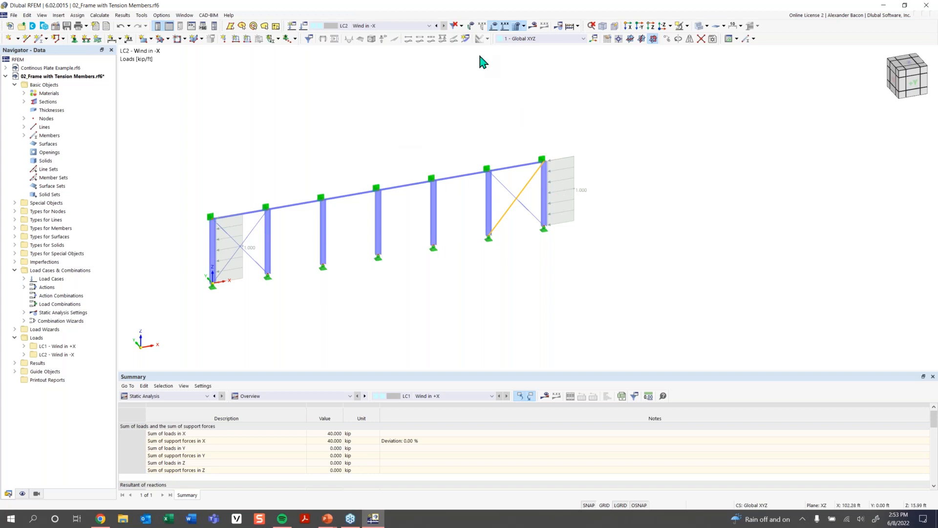
click(534, 33)
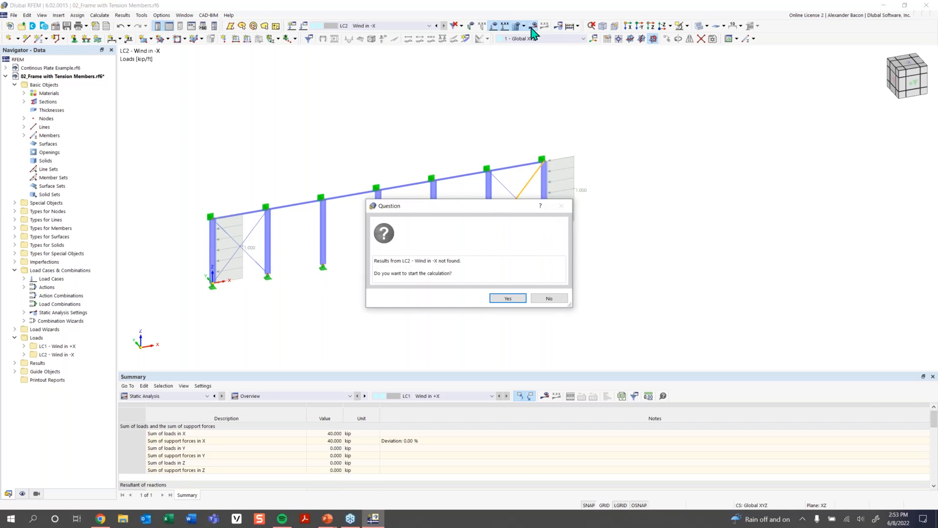
click(508, 297)
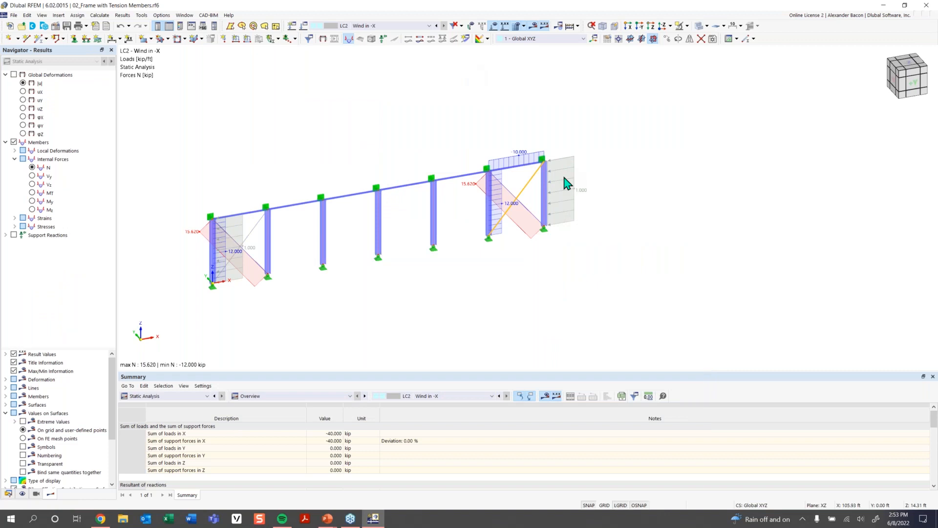
click(13, 75)
scroll(258, 236, up, 2)
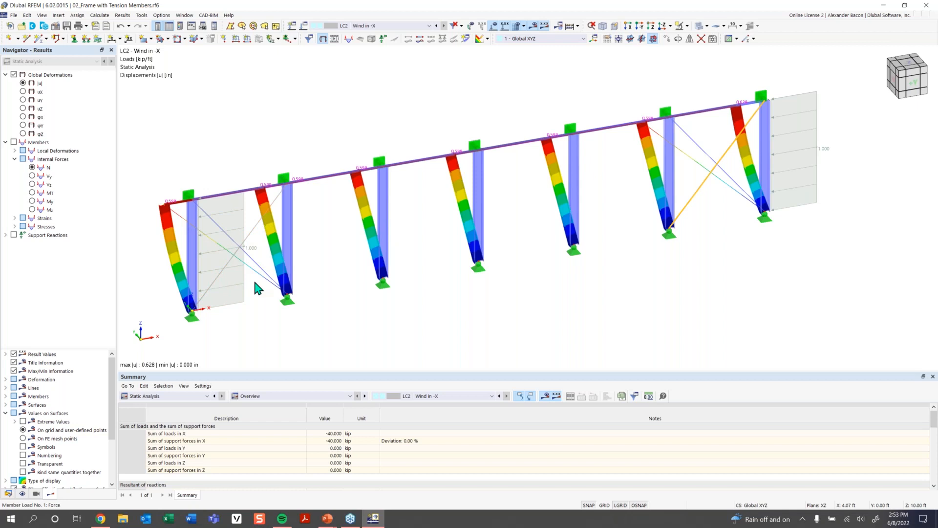
scroll(361, 288, down, 2)
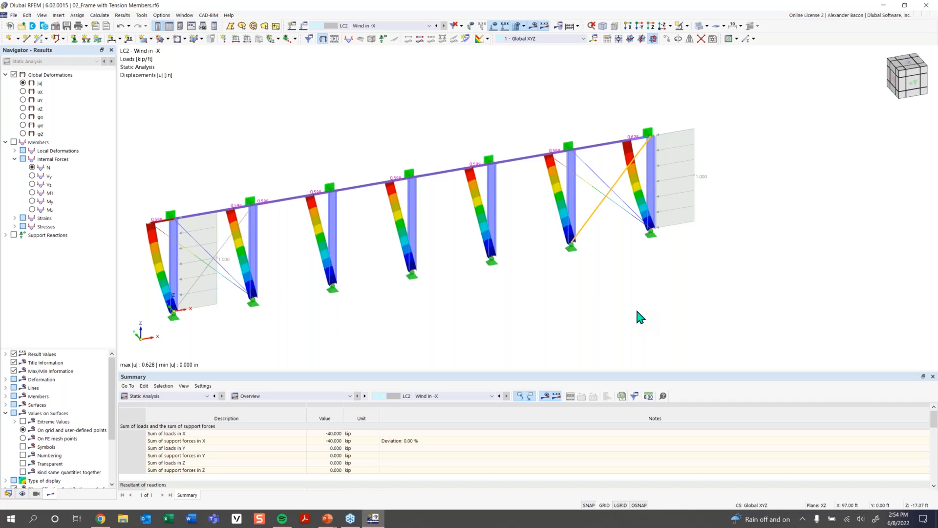
scroll(540, 284, down, 1)
middle_drag(534, 283, 527, 269)
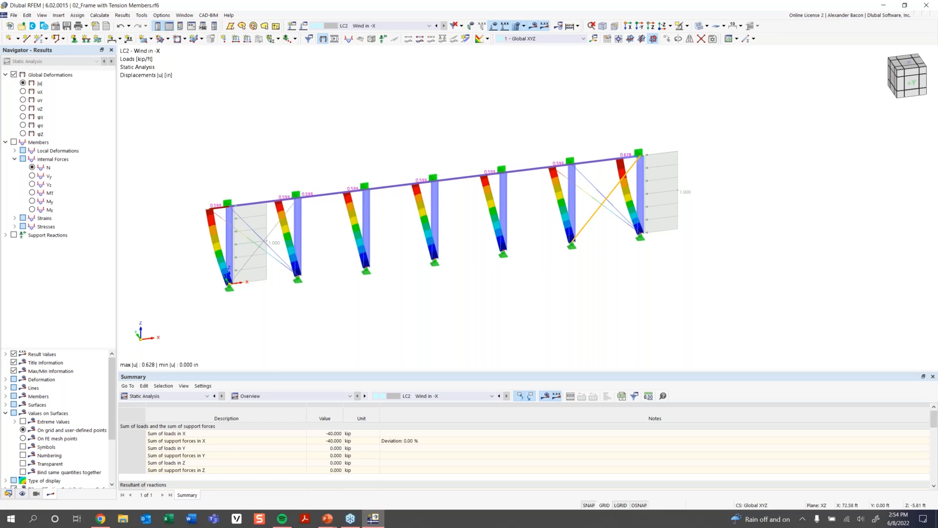
- Open the model file 04_Nonlinear Support.rf6
click(21, 25)
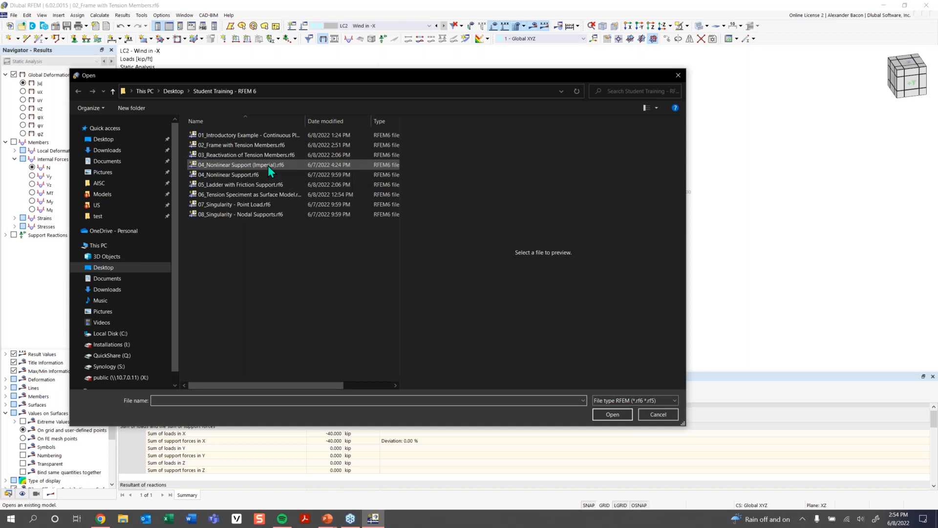
click(268, 165)
click(264, 174)
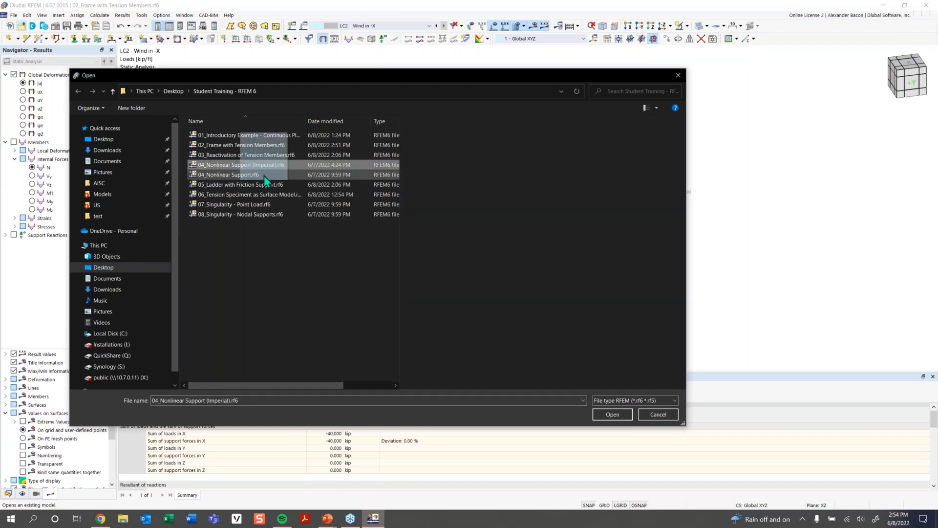
click(615, 415)
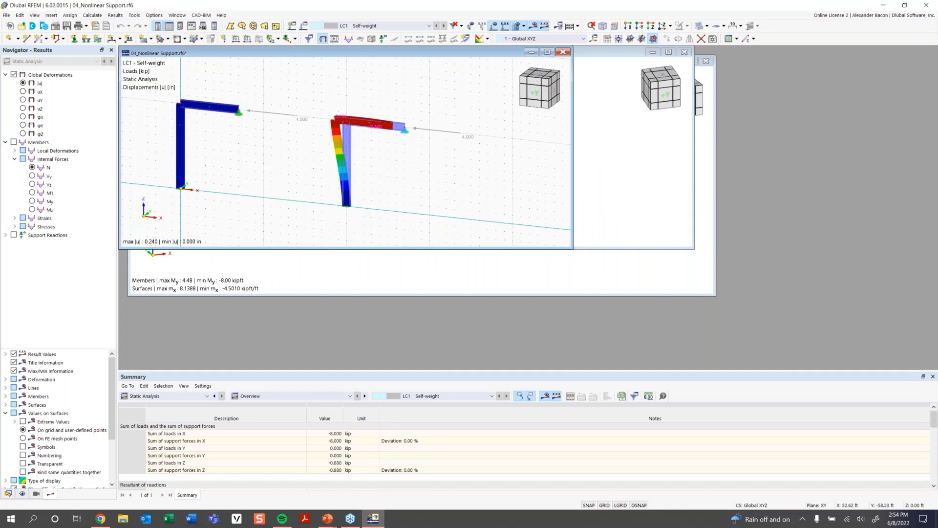
- Maximize the model window and switch off the results display to view the two frames
click(547, 52)
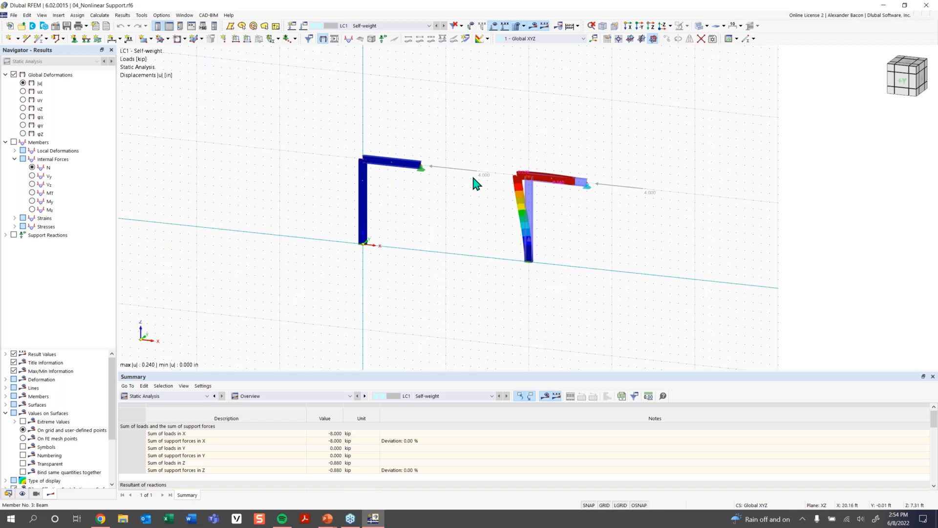
scroll(449, 200, up, 2)
middle_drag(388, 230, 329, 256)
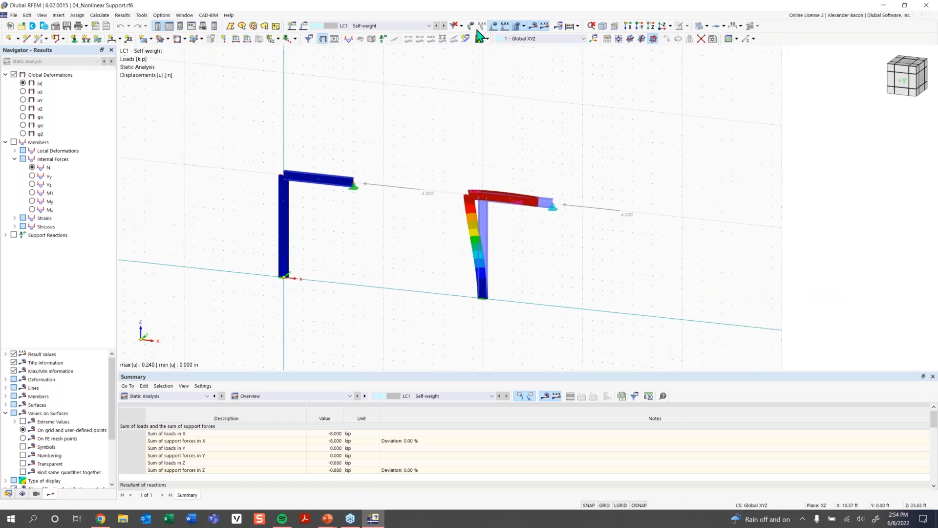
click(533, 27)
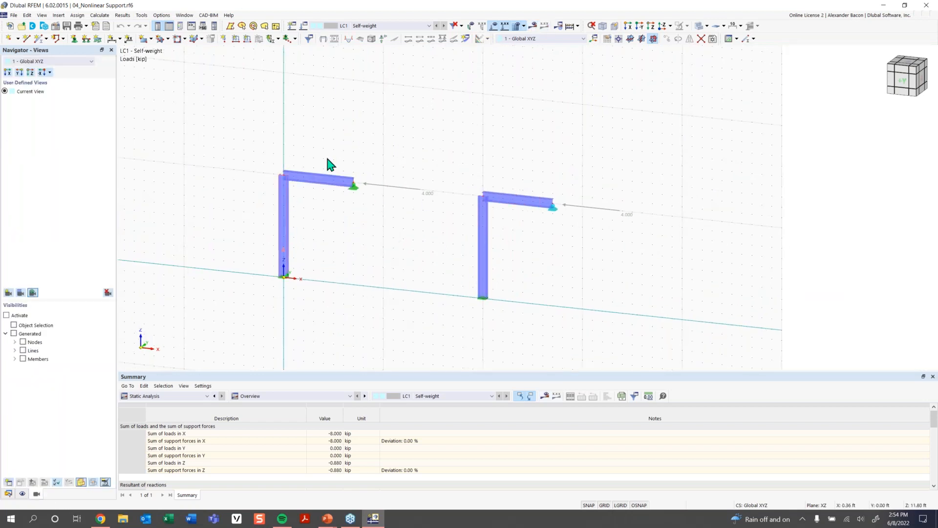
scroll(535, 215, up, 3)
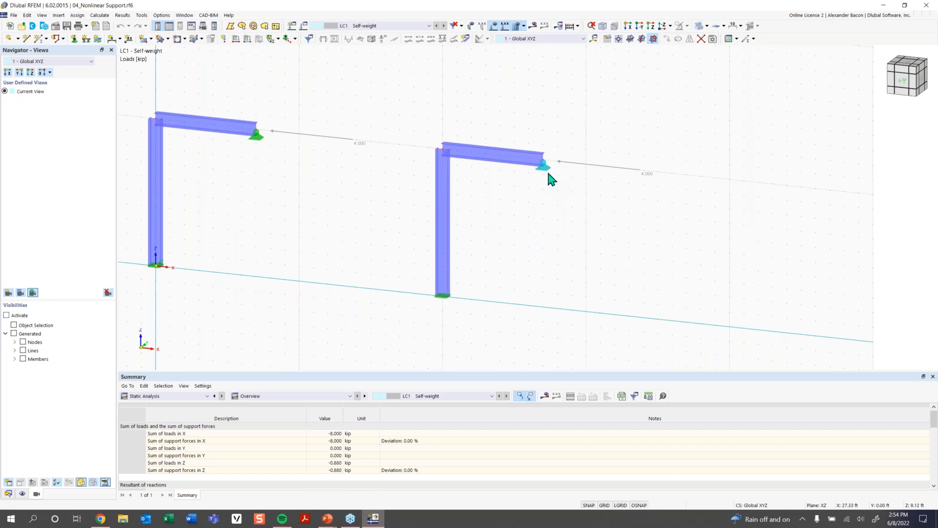
scroll(549, 179, up, 2)
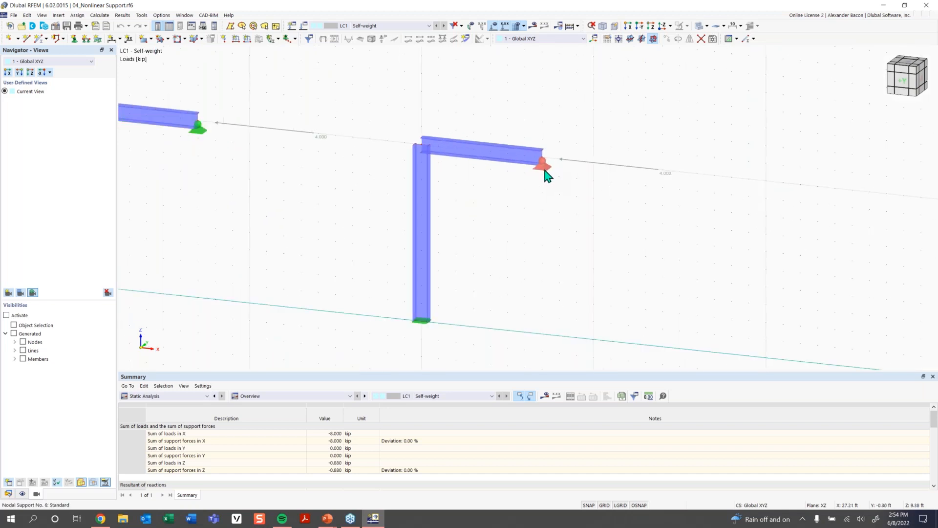
- Open the right frame's top nodal support and examine its ux nonlinearity option
right_click(544, 171)
drag(593, 246, 628, 250)
click(518, 237)
middle_drag(321, 215, 376, 204)
click(591, 161)
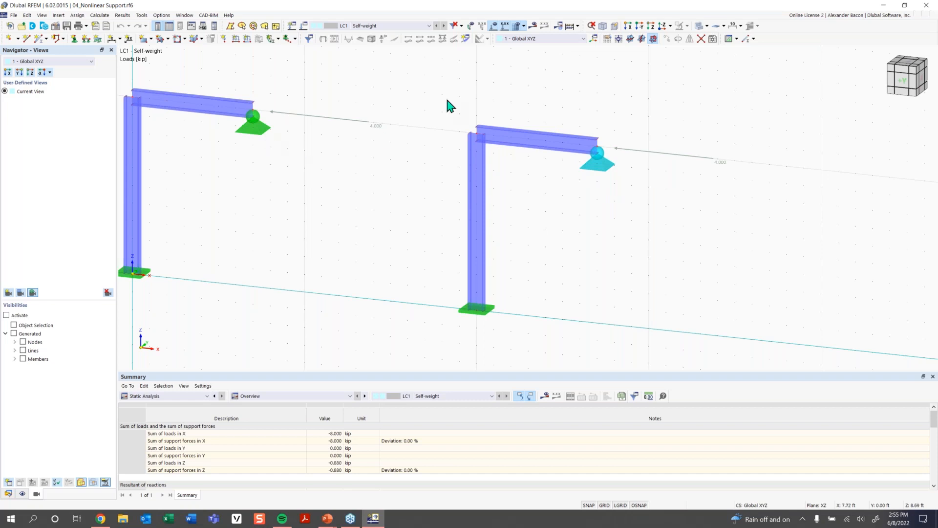
double_click(604, 169)
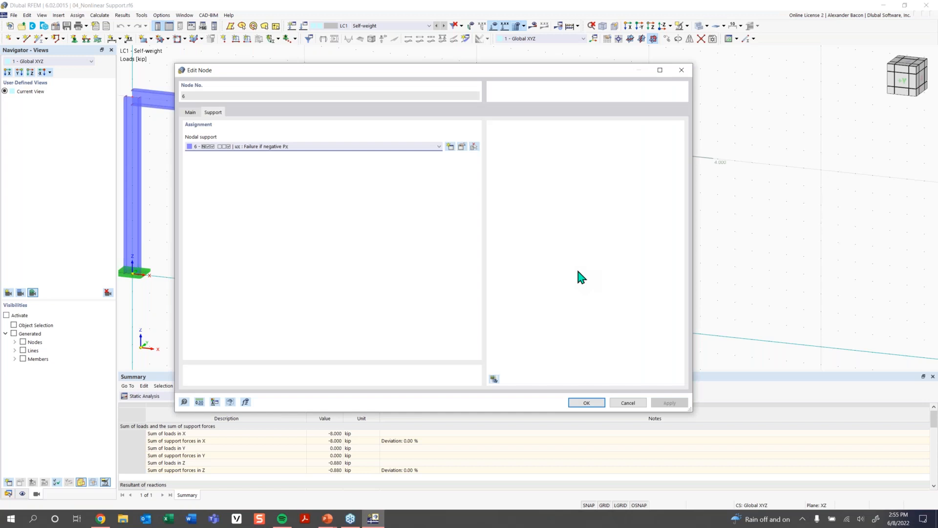
click(461, 146)
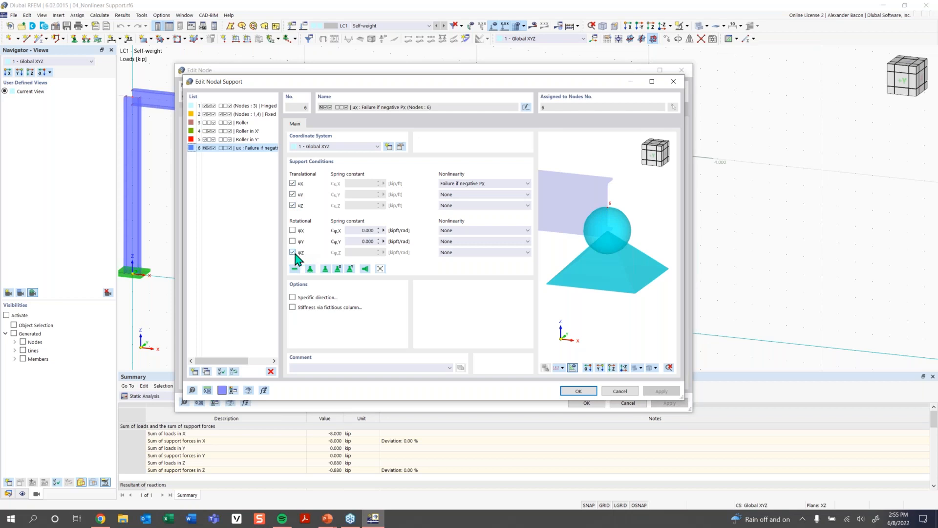
click(464, 184)
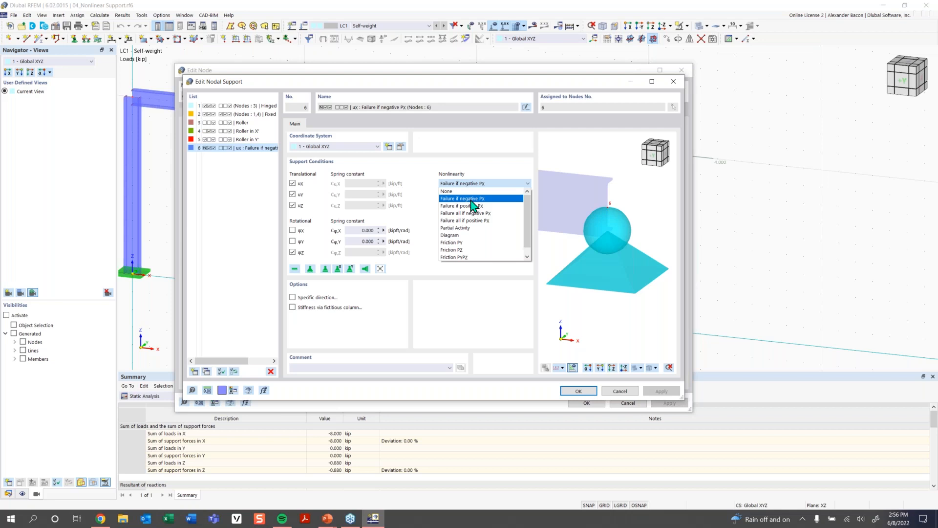
click(472, 199)
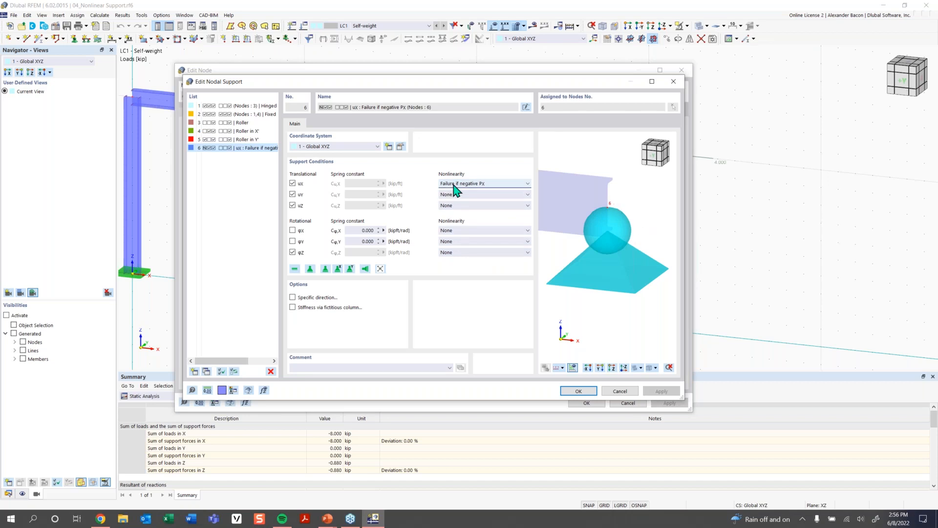
click(581, 392)
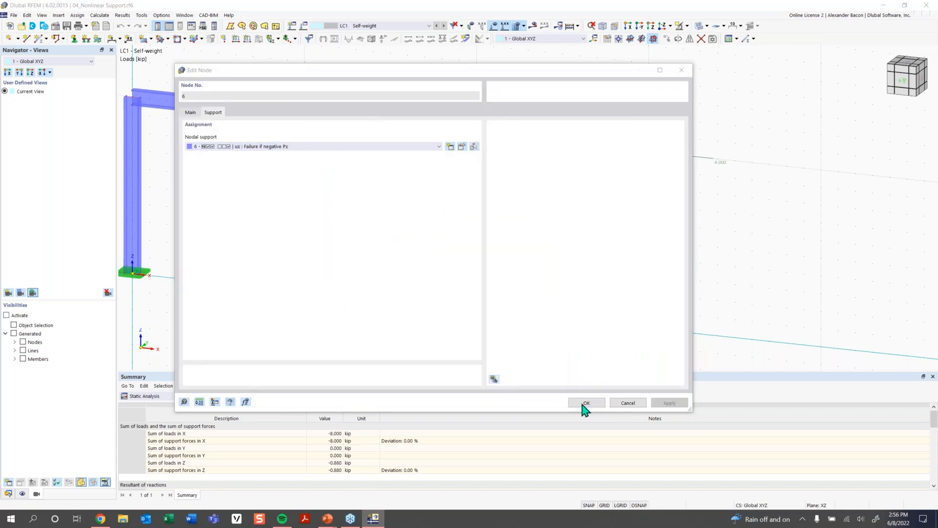
click(585, 402)
- Calculate the model and show the LC1 global deformation results with the control panel
scroll(560, 300, down, 3)
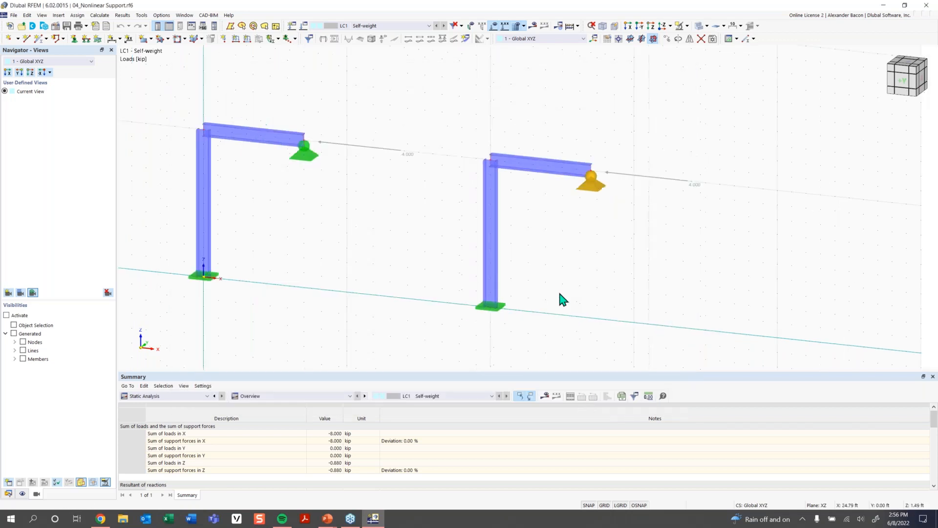
click(534, 26)
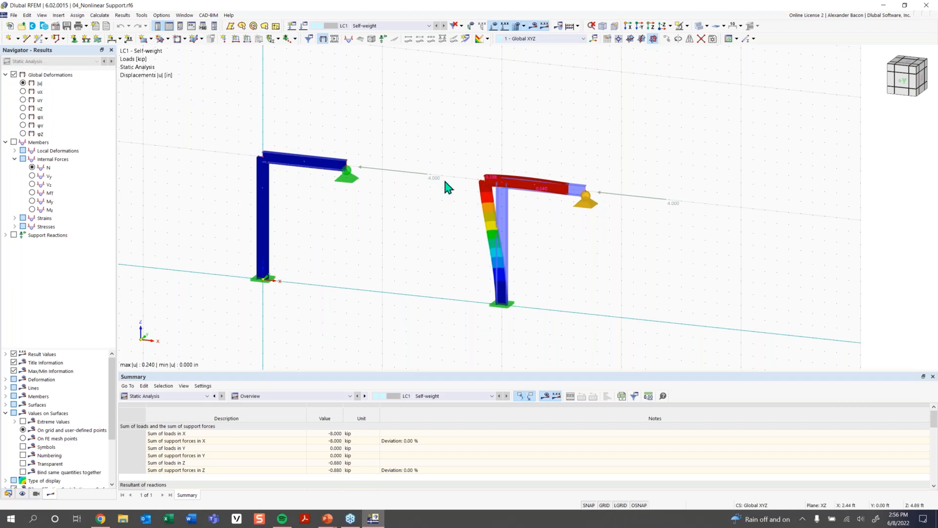
click(801, 31)
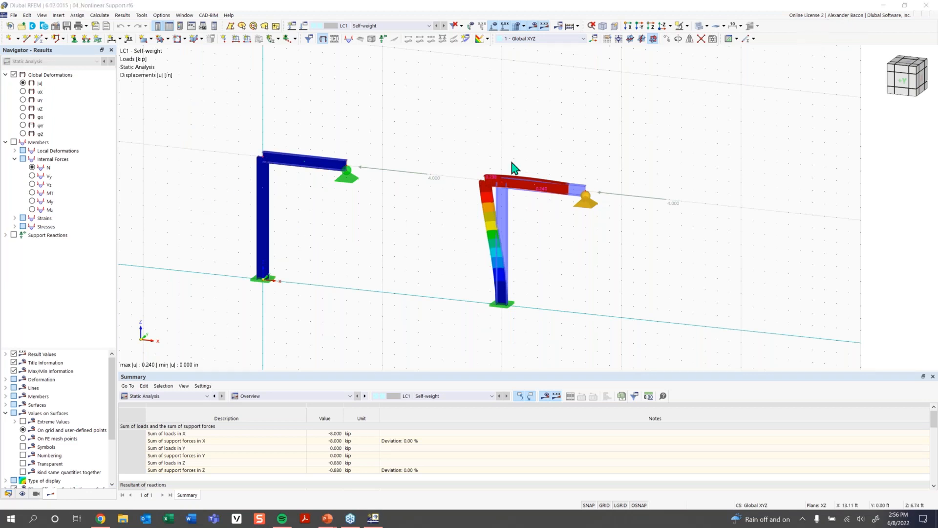
click(180, 26)
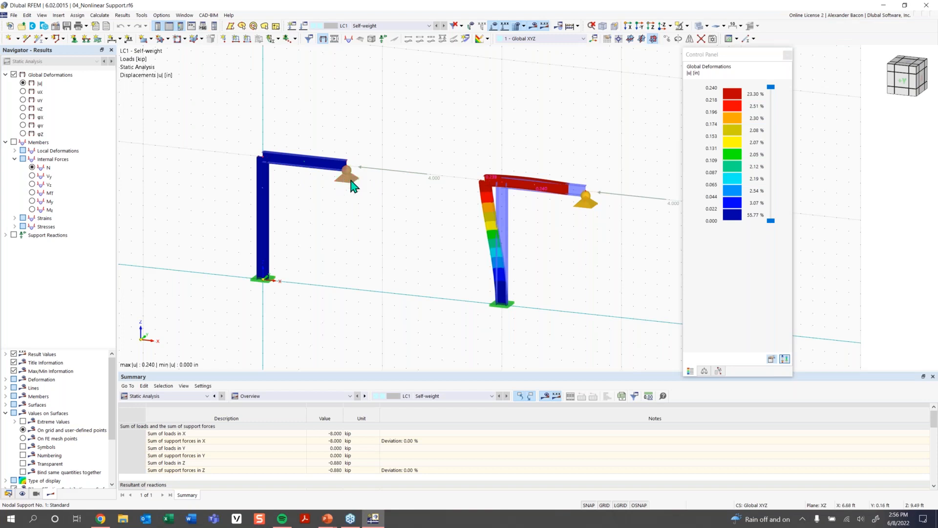
- Set the global deformation display factor to 256 to exaggerate the deformed shape
click(370, 169)
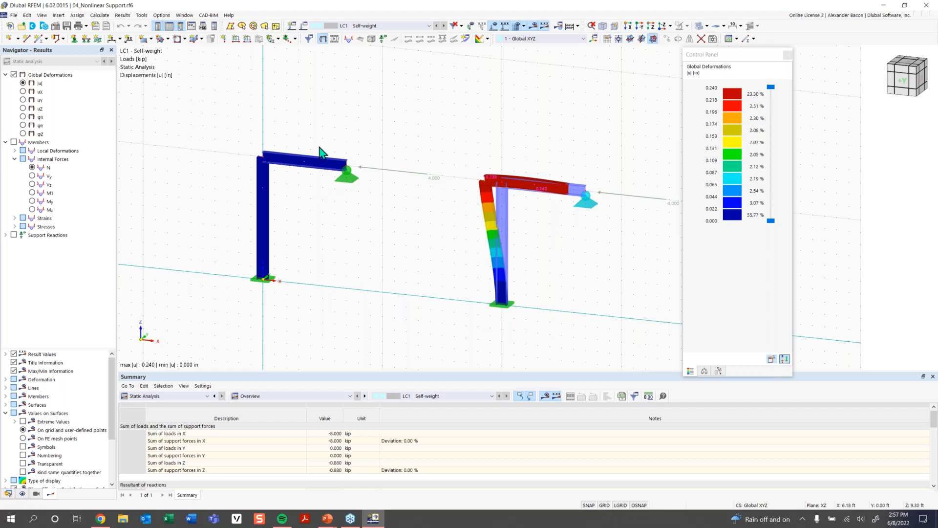
click(347, 177)
middle_drag(551, 214, 453, 187)
scroll(500, 190, up, 1)
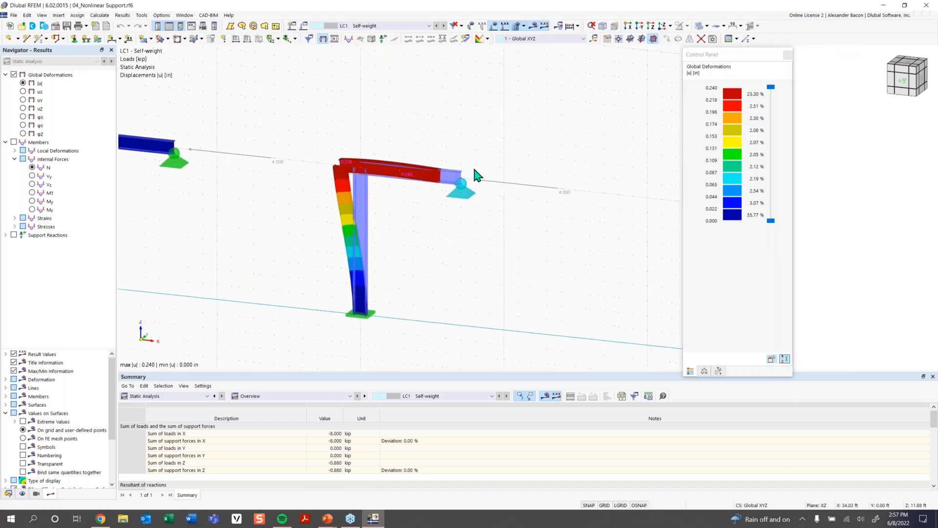
click(704, 371)
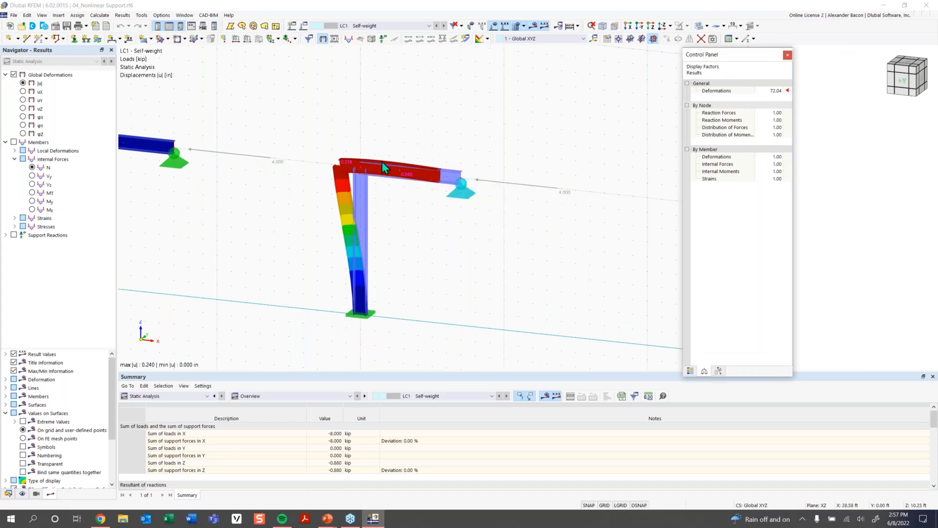
click(777, 92)
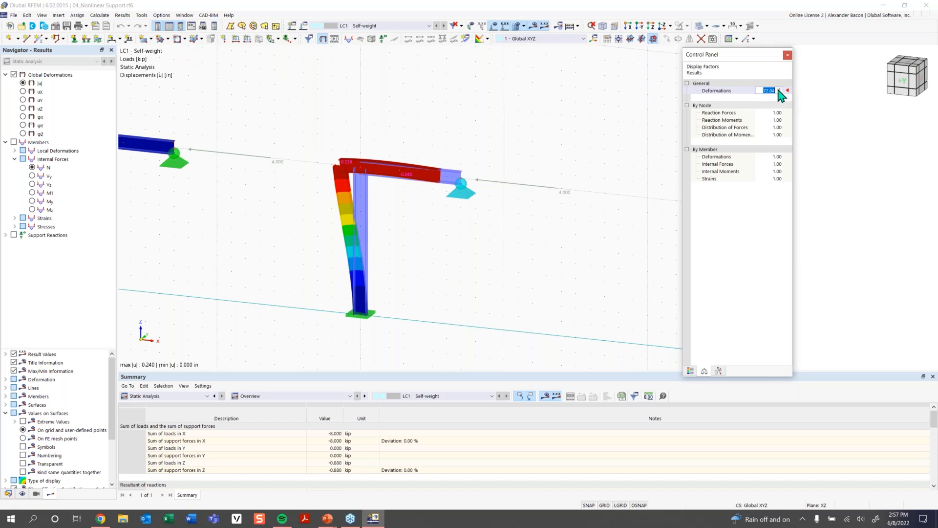
click(779, 89)
click(780, 89)
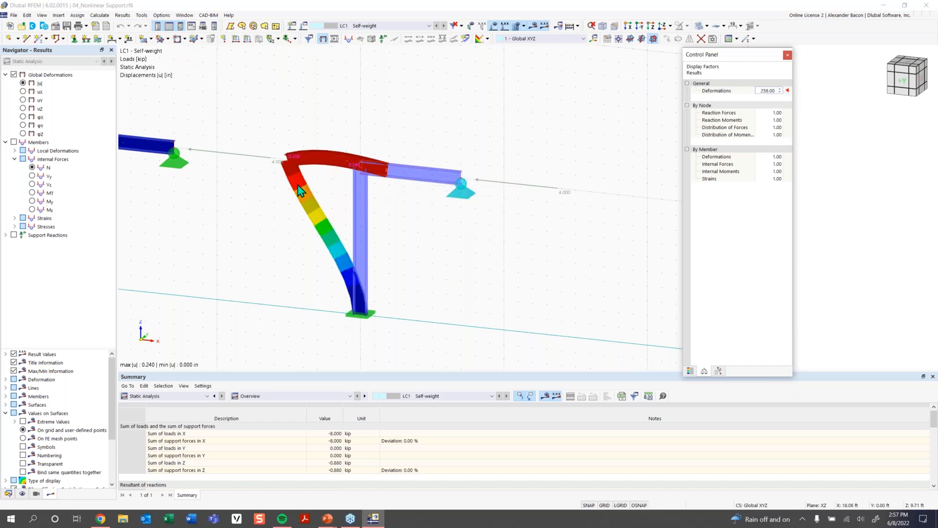
- Display the nodal support reactions for LC1 and return the control panel to the colour scale
scroll(293, 194, down, 3)
middle_drag(301, 190, 342, 191)
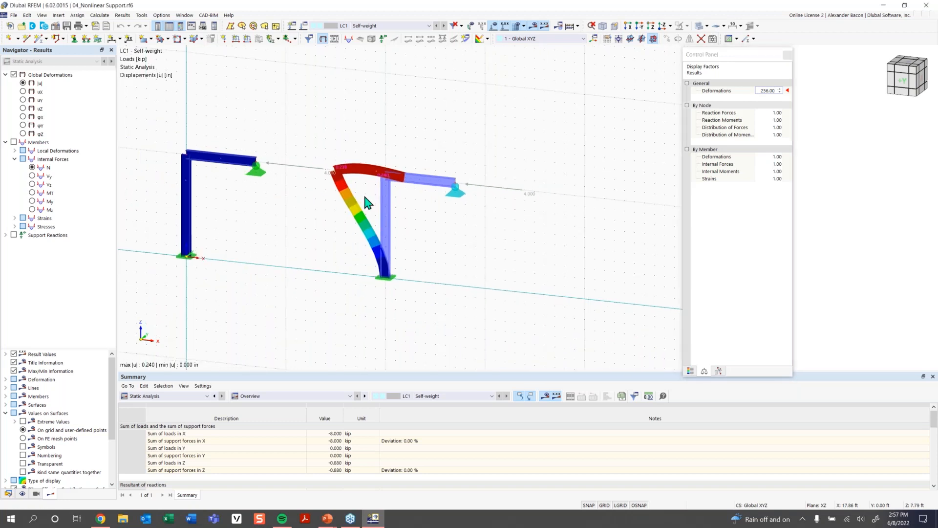
click(13, 235)
click(6, 235)
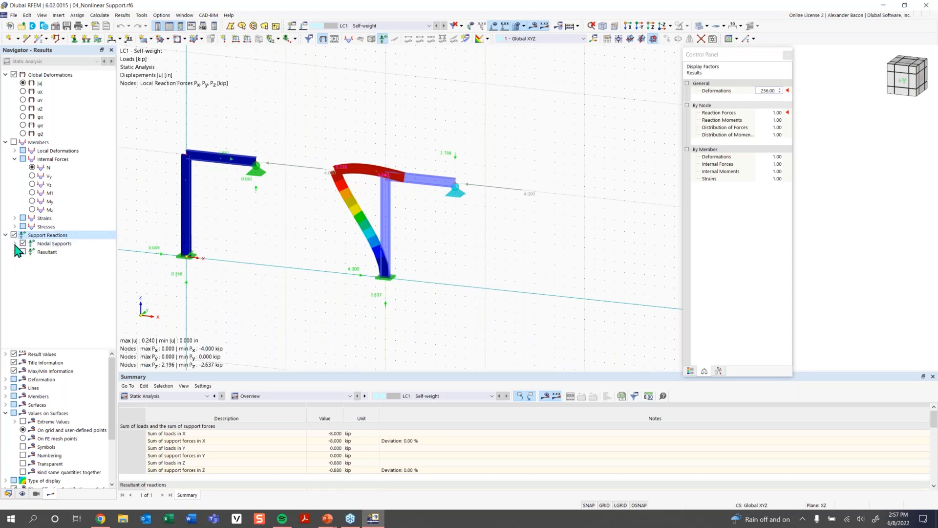
click(14, 244)
scroll(224, 161, up, 2)
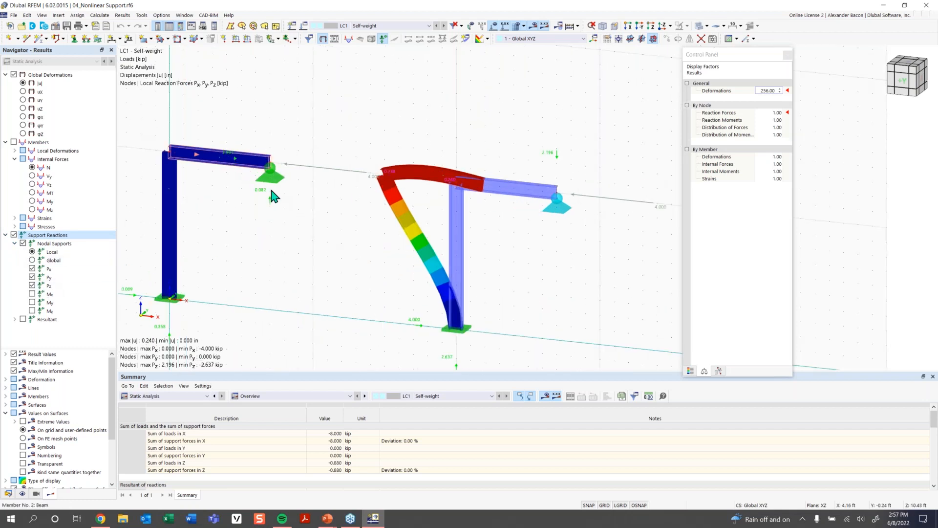
scroll(517, 232, down, 1)
middle_drag(488, 252, 449, 245)
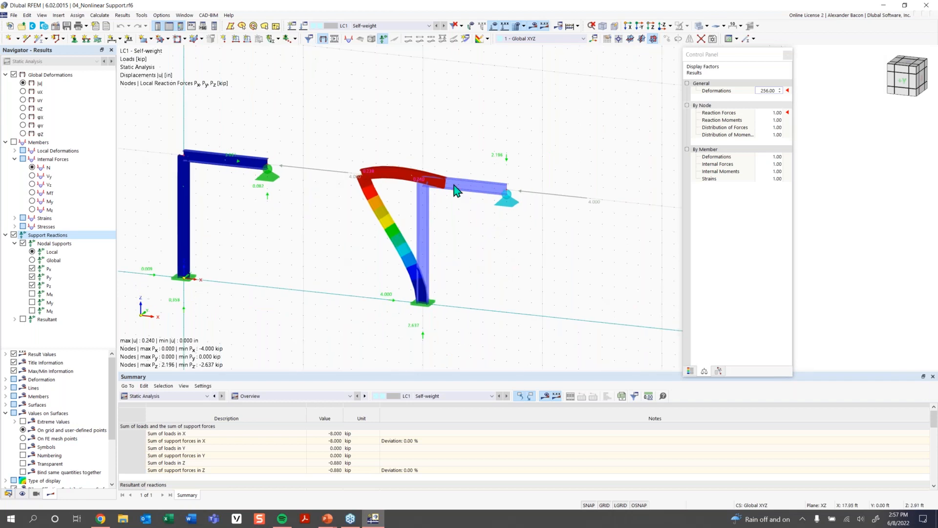
click(690, 371)
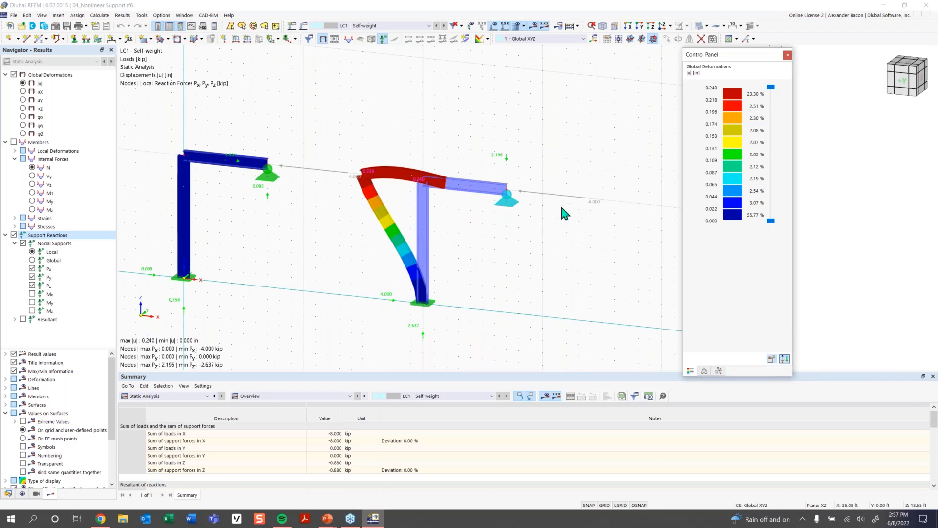
scroll(561, 211, down, 1)
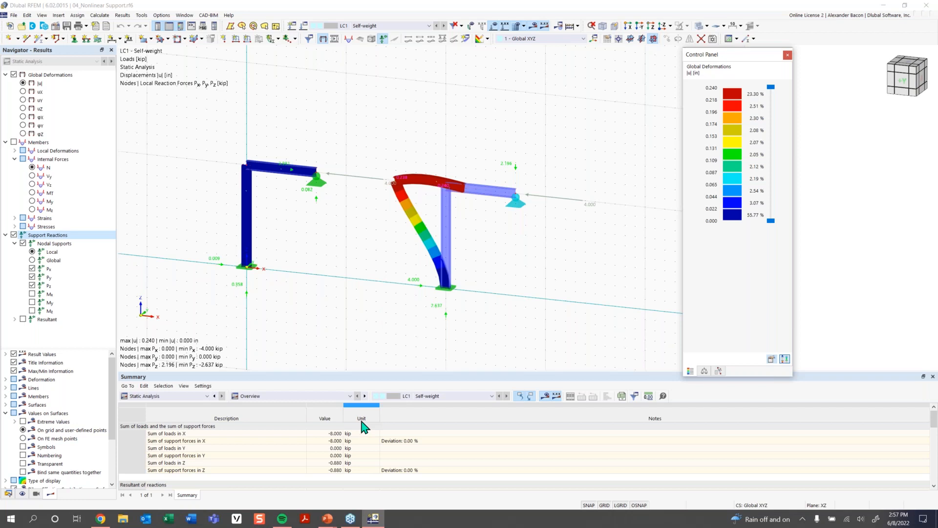
click(328, 518)
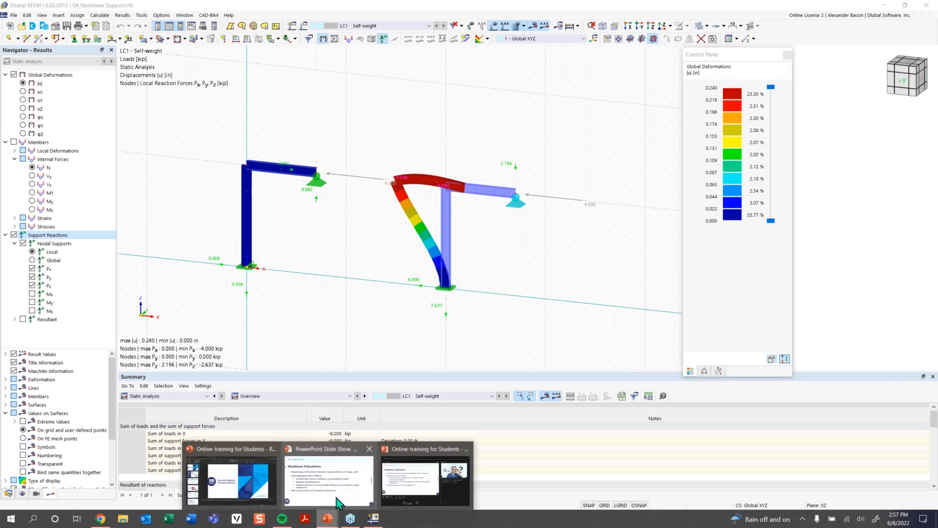
click(388, 486)
click(682, 414)
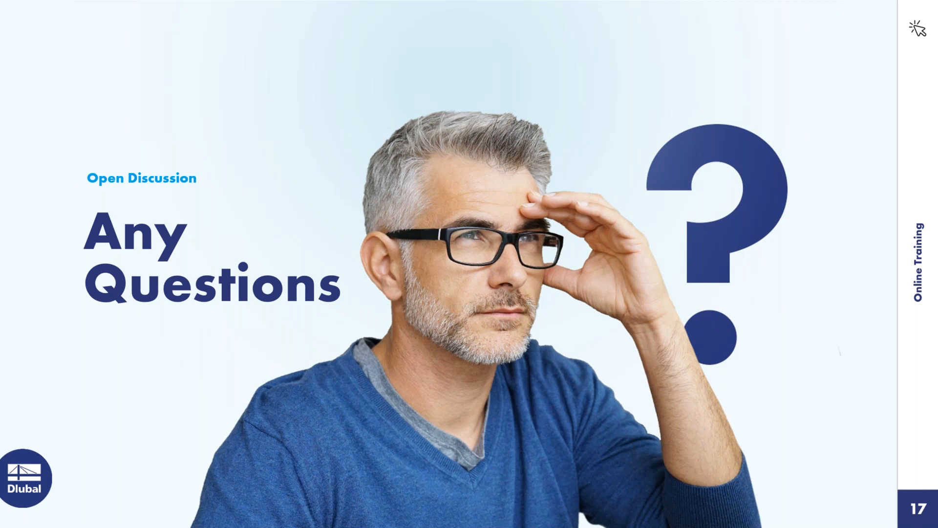
key(alt+Tab)
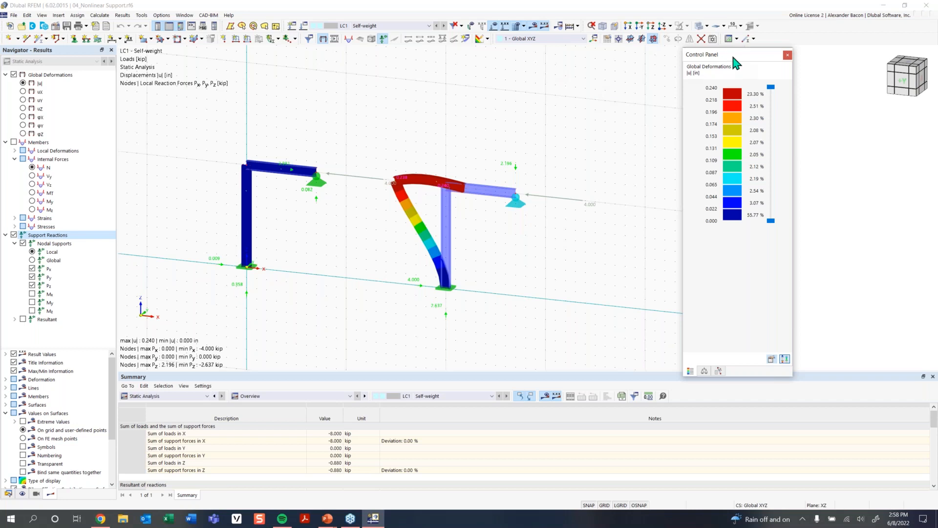
- Assign the shortcut Ctrl+M to the Tools command Measure Distance Between Two Nodes
drag(731, 55, 815, 81)
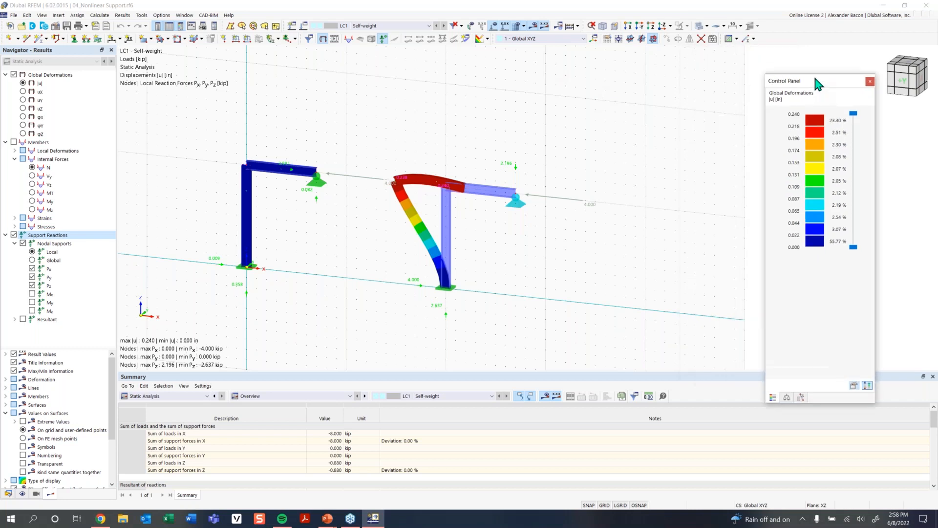
right_click(775, 38)
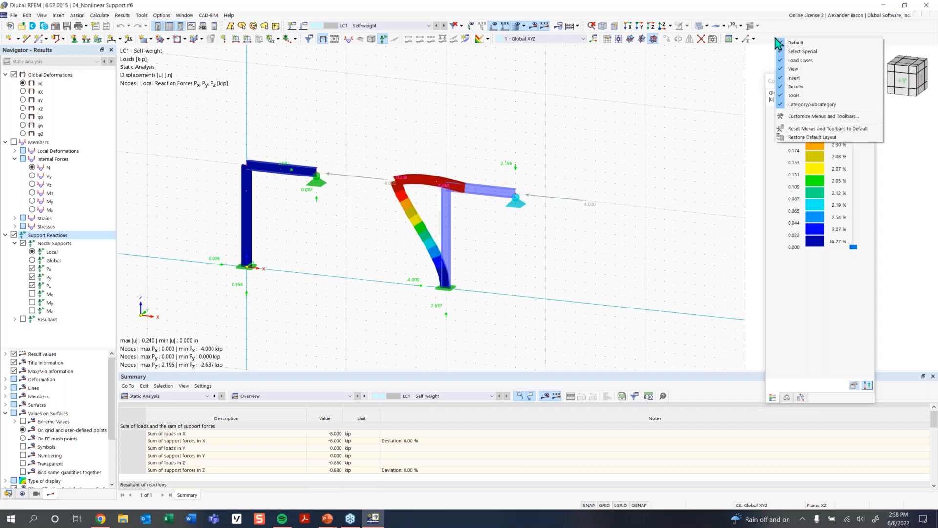
click(804, 118)
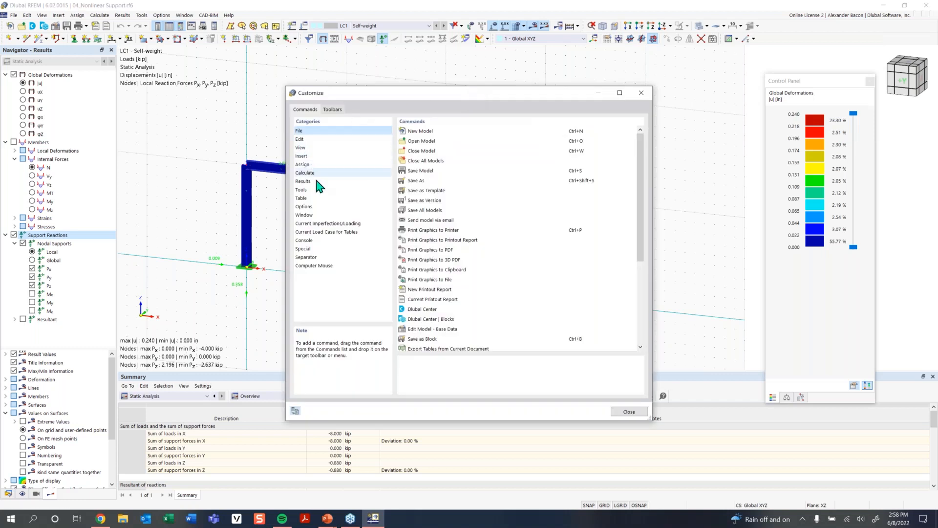
click(312, 190)
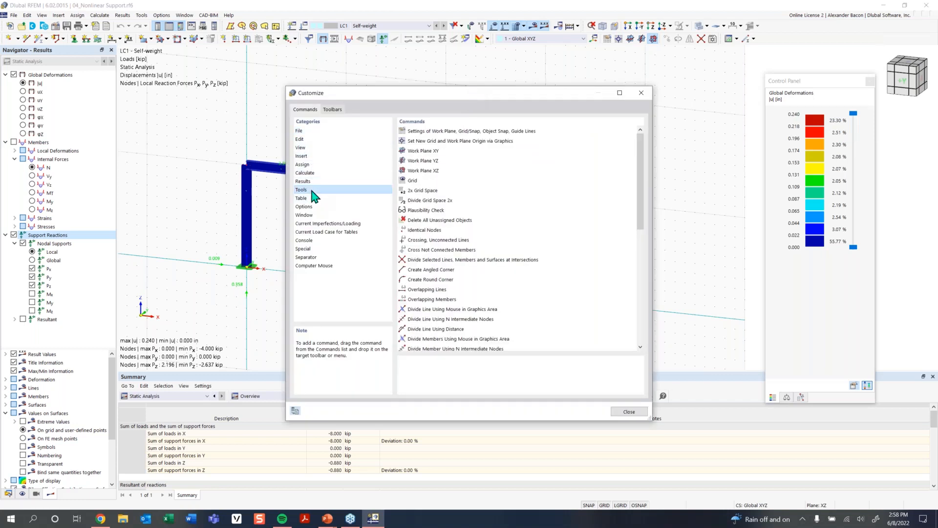
scroll(476, 239, down, 6)
scroll(476, 239, down, 2)
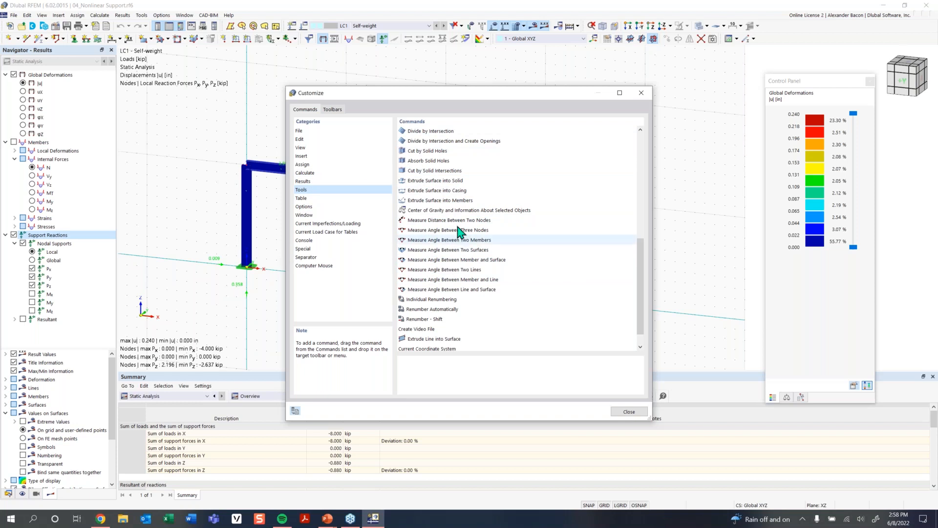
double_click(477, 221)
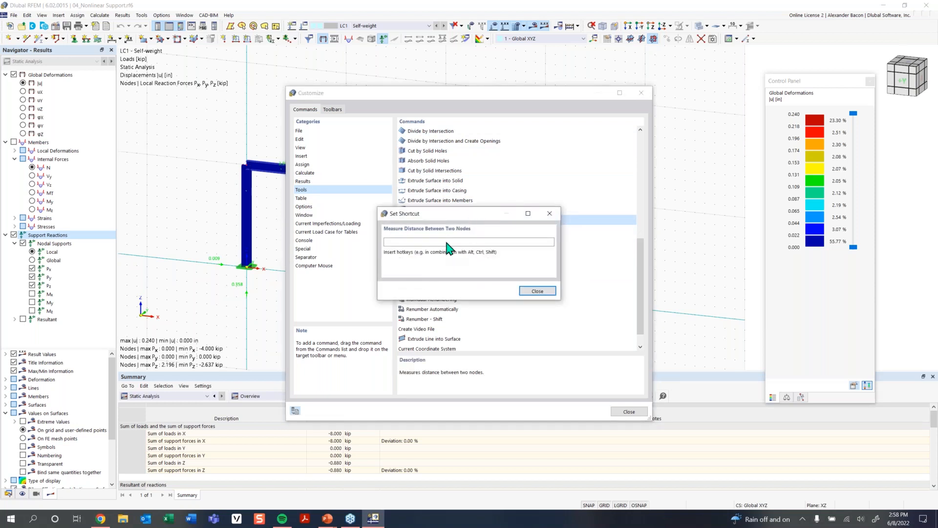
key(ctrl+m)
click(493, 291)
click(641, 92)
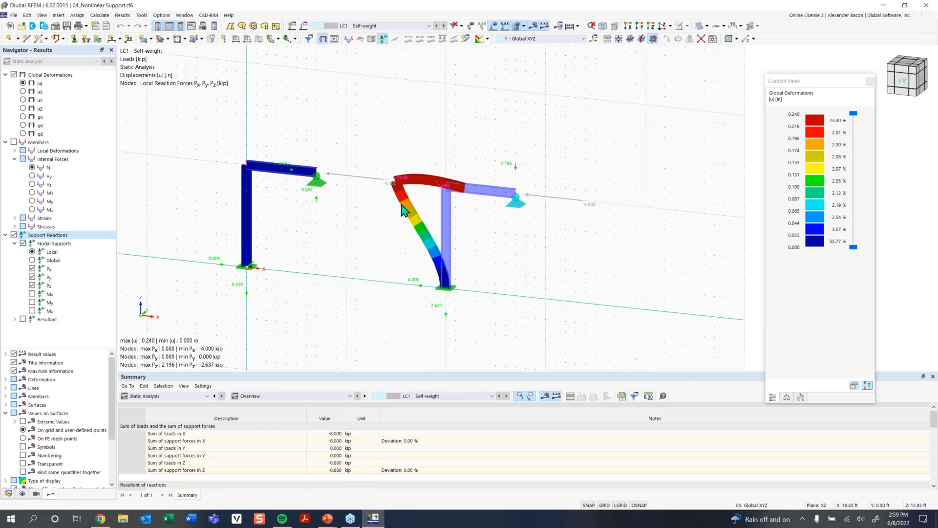
- Switch to the PowerPoint slide show
mouse_move(329, 517)
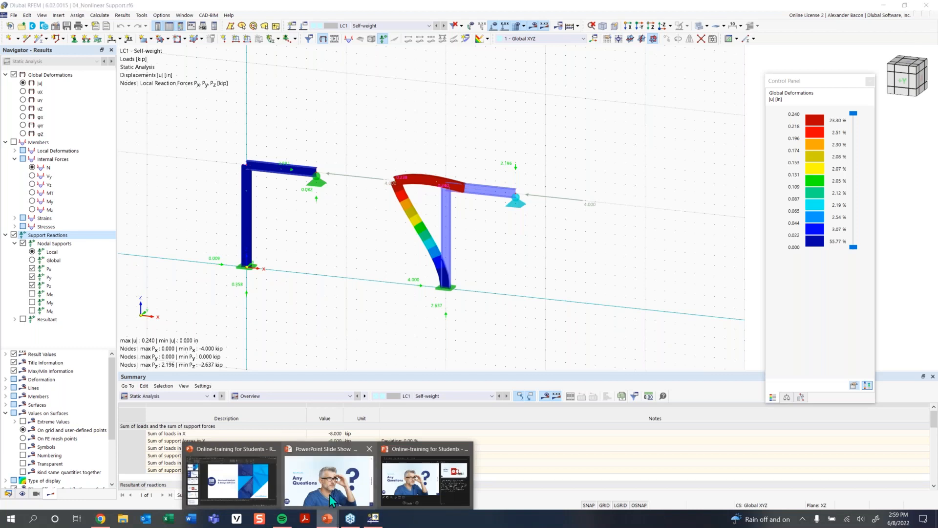
click(332, 501)
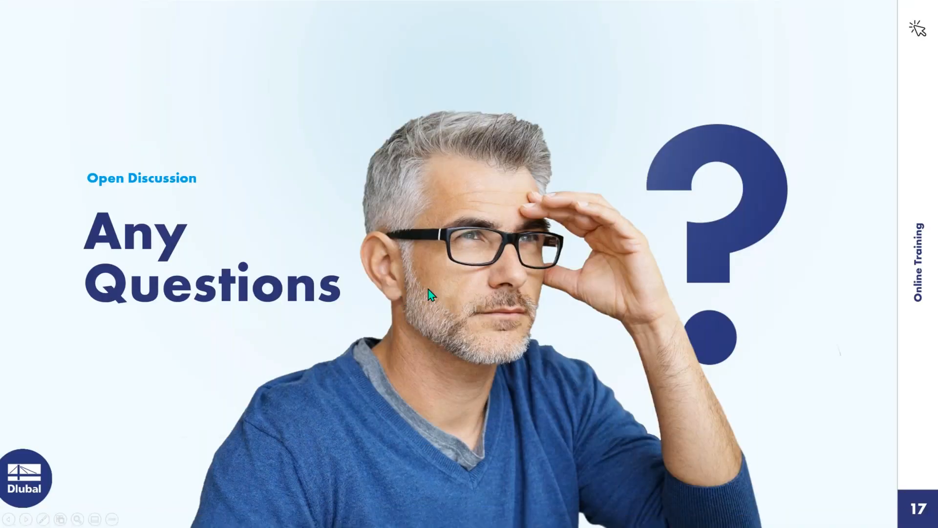
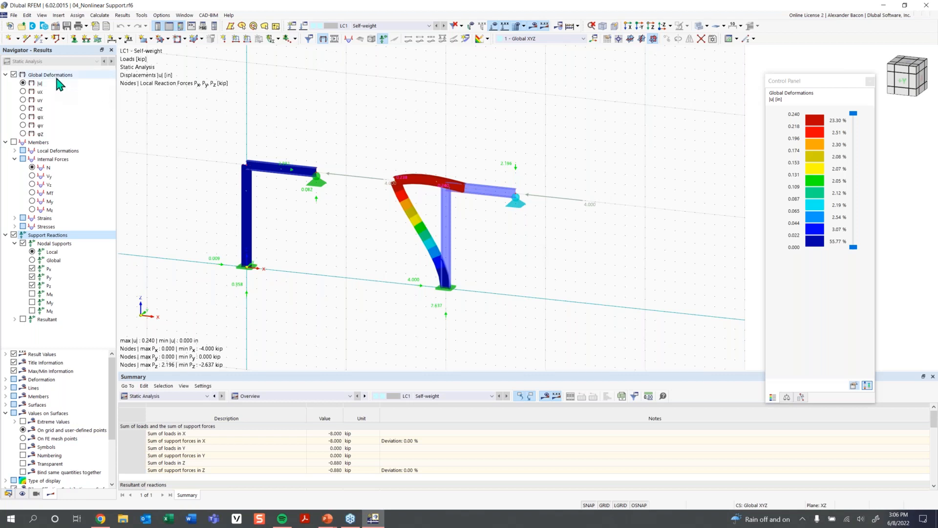
- Open the model 05_Ladder with Friction Support.rf6 from the Student Training - RFEM 6 folder
click(22, 26)
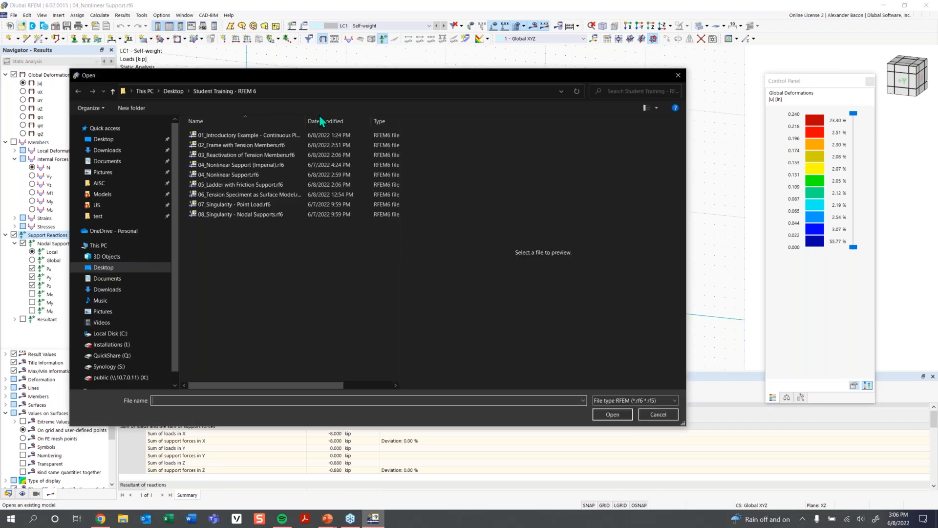
click(277, 184)
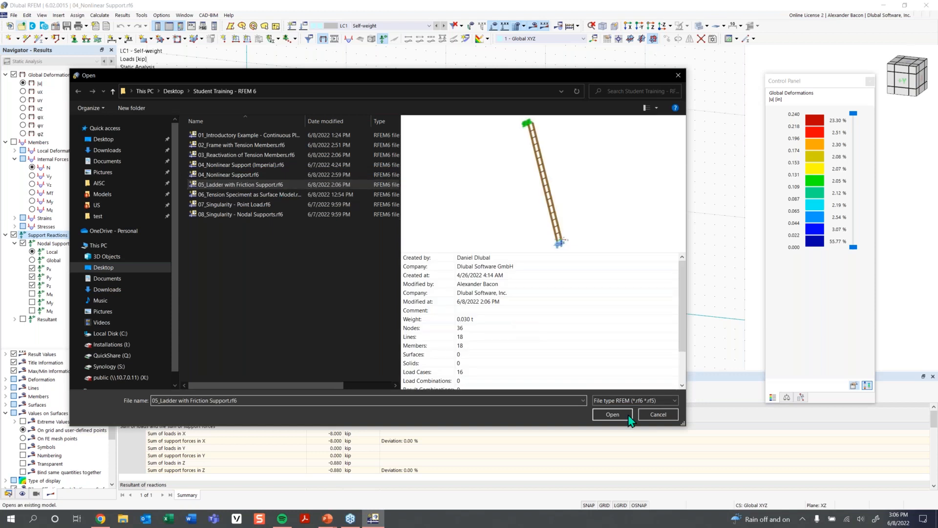
click(602, 418)
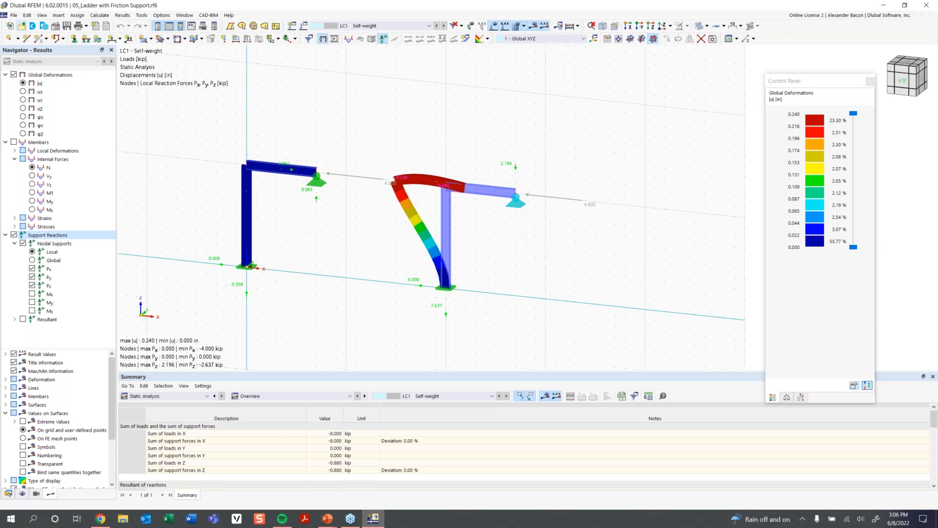
- Turn off the results display to show the ladder model itself
middle_drag(558, 224, 471, 228)
scroll(471, 228, up, 2)
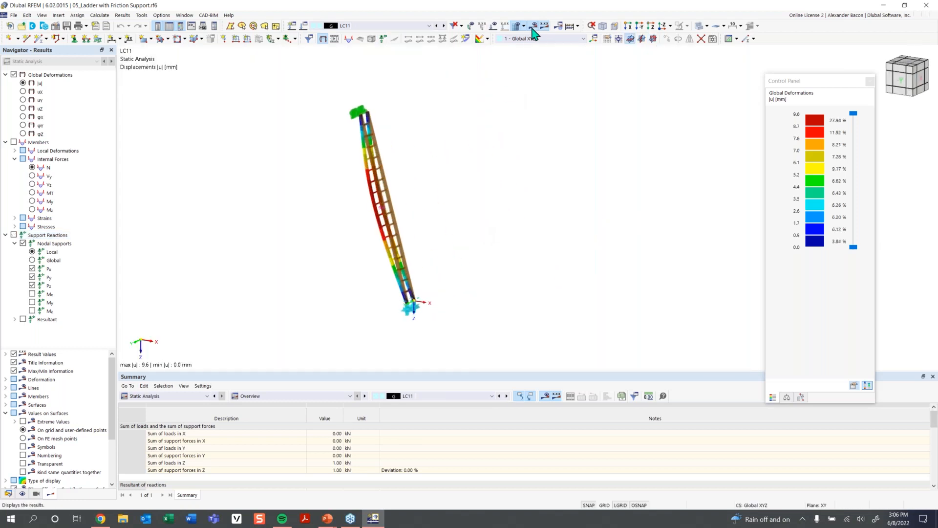
click(531, 28)
mouse_move(459, 273)
ctrl+middle_down()
mouse_move(482, 275)
mouse_move(444, 270)
mouse_move(464, 279)
ctrl+middle_up()
scroll(442, 272, up, 1)
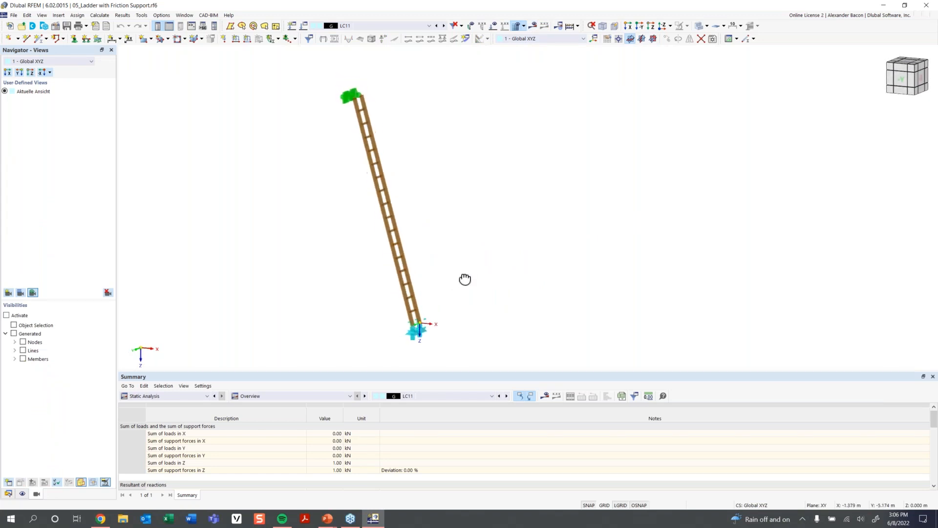
- Switch to load case LC1 and display its loads
click(397, 27)
click(398, 40)
click(494, 28)
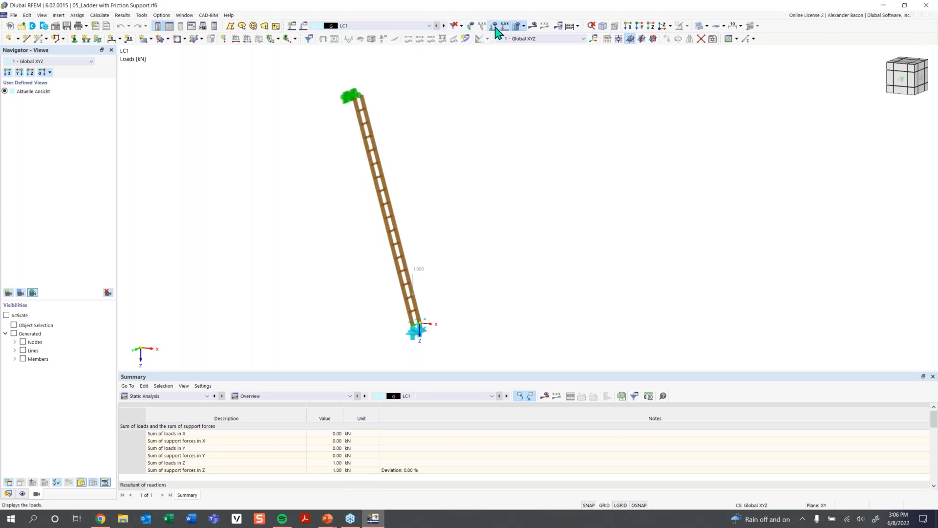
- Step through the load cases from LC2 to LC8 to review the loads on the ladder
click(444, 26)
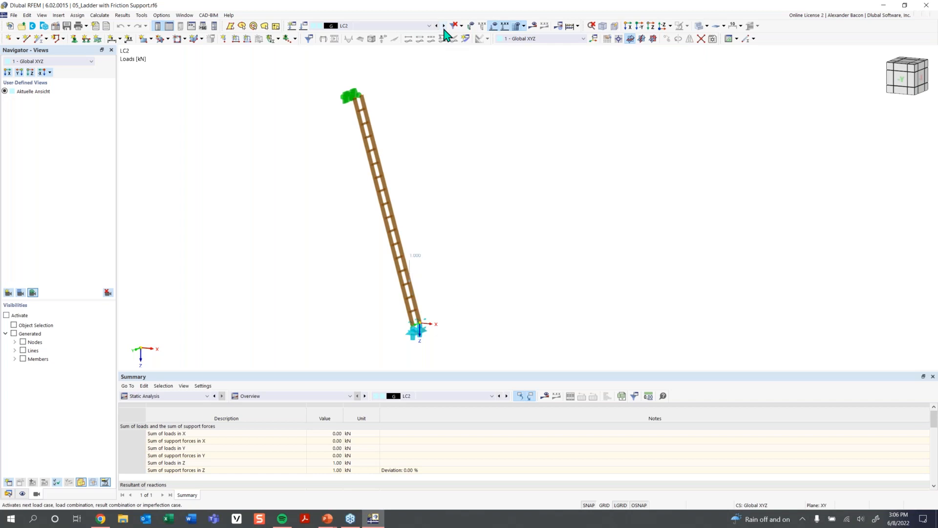
click(444, 26)
click(443, 26)
ctrl+middle_drag(462, 150, 479, 167)
click(444, 25)
click(444, 26)
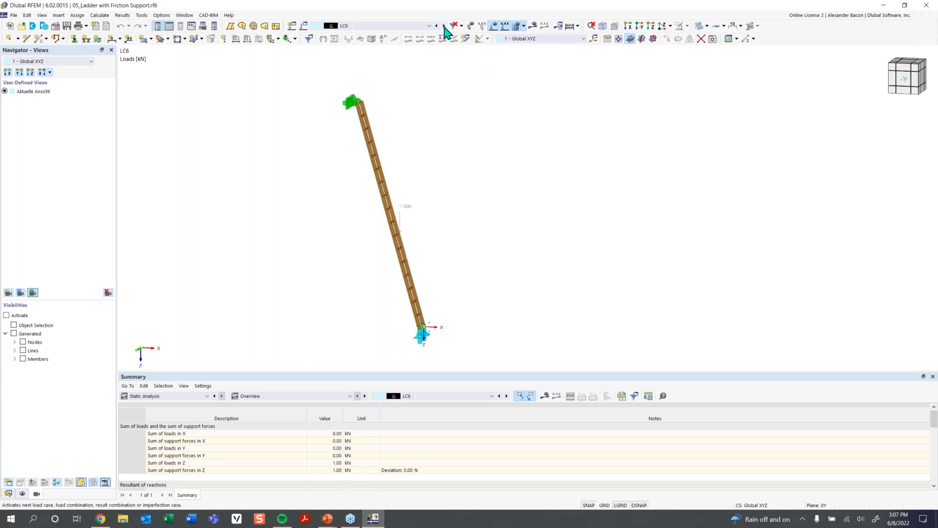
click(444, 26)
click(444, 26)
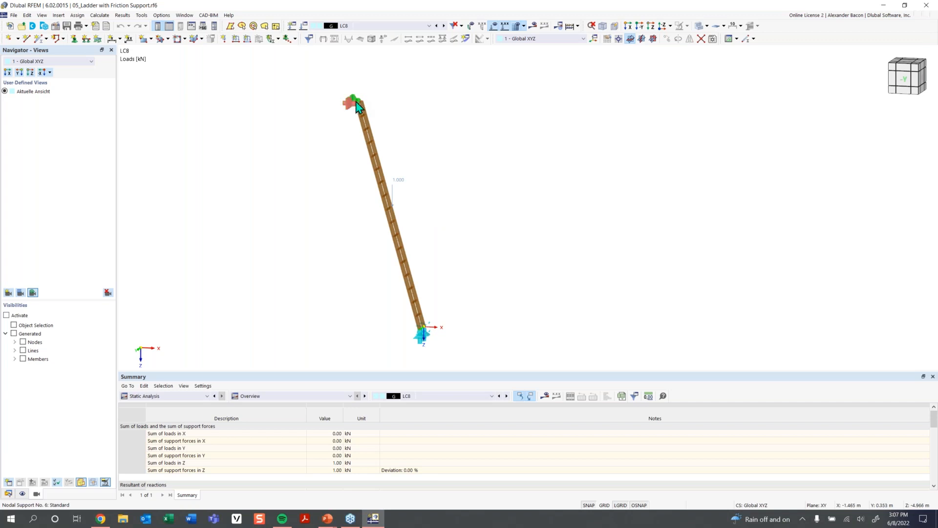
- Inspect the nodal support definition at the ladder's top node, then close the dialogs
scroll(356, 100, up, 5)
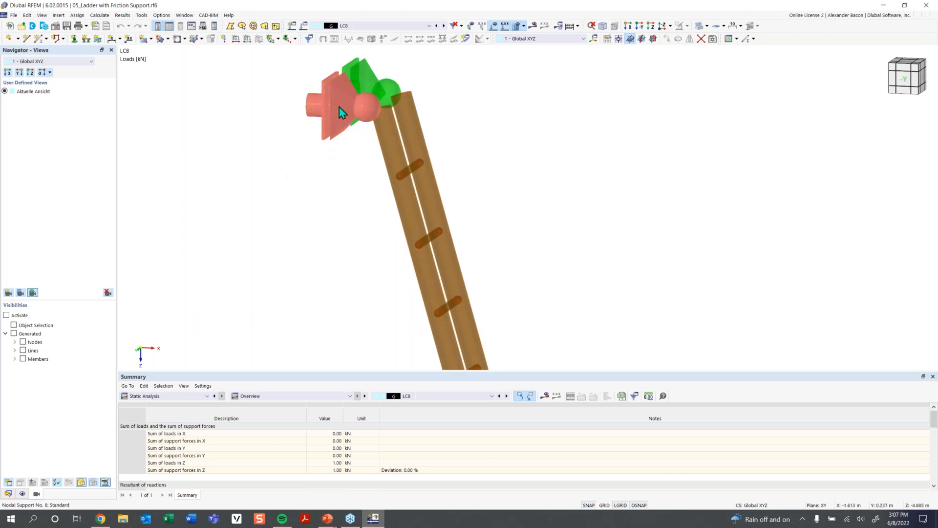
double_click(344, 108)
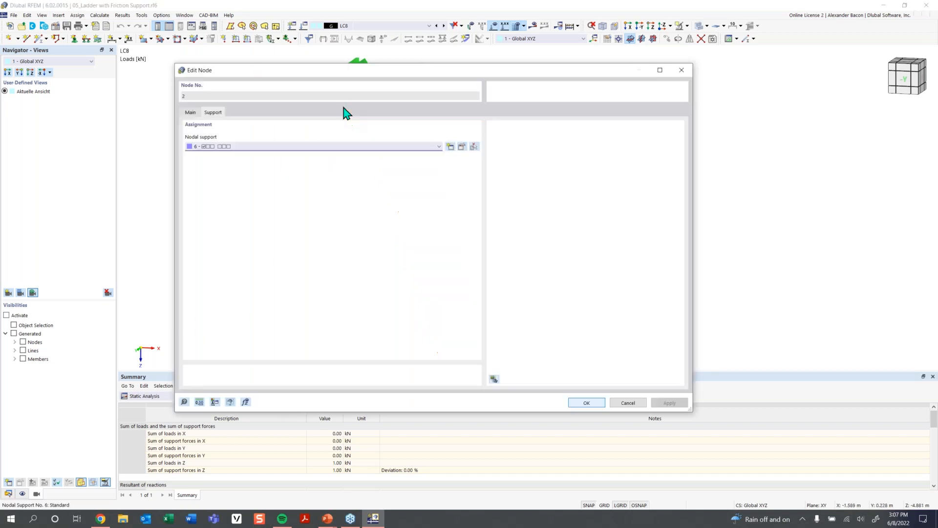
click(462, 147)
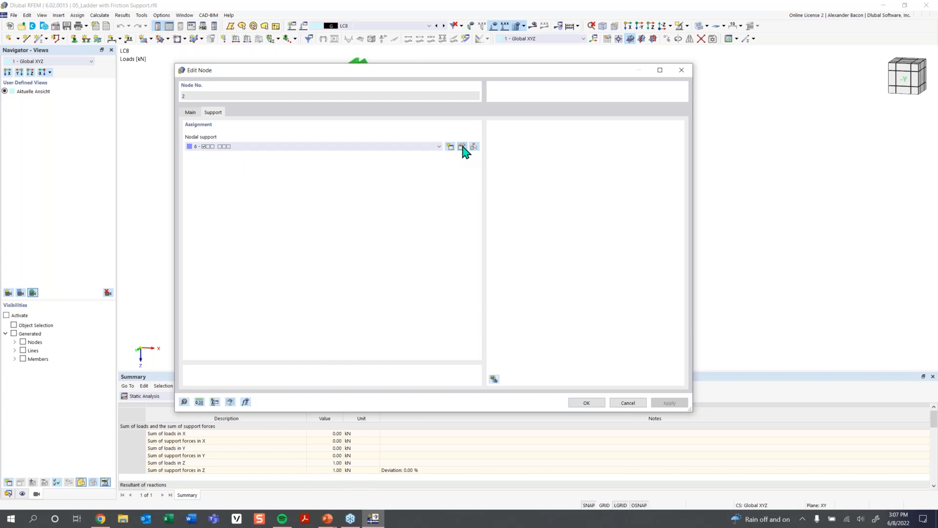
click(462, 146)
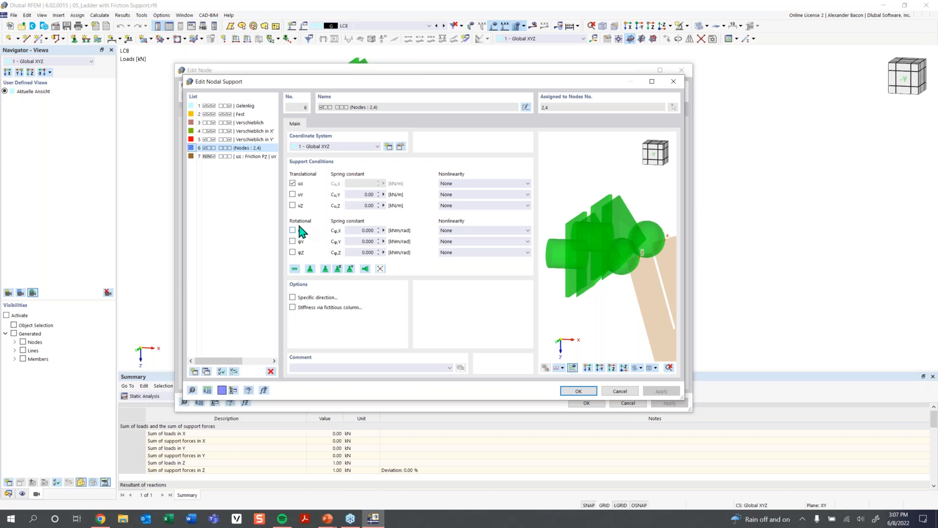
click(674, 82)
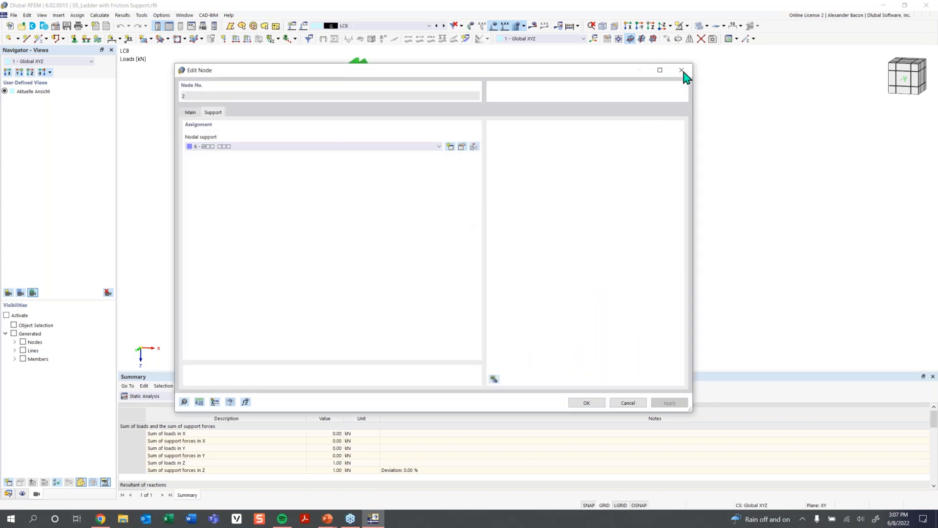
click(682, 71)
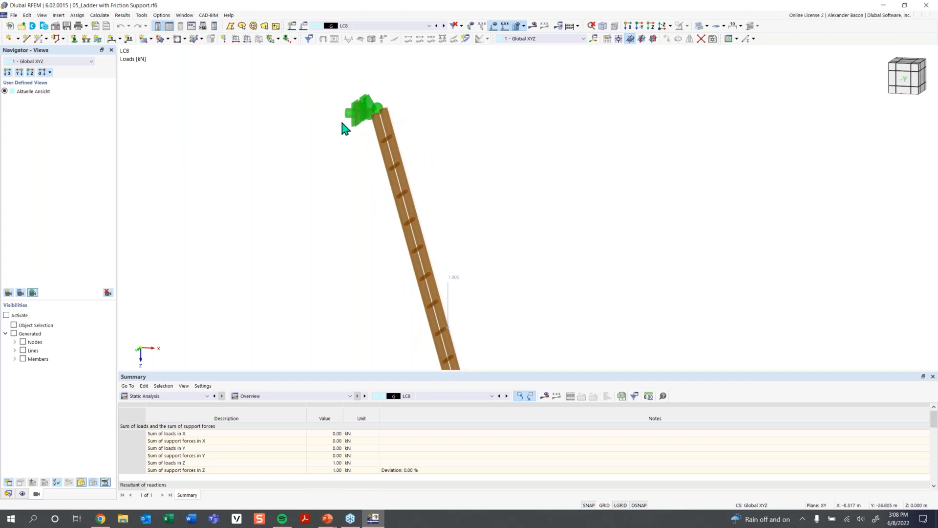
- Open the nodal support definition of the ladder's bottom node
scroll(352, 120, down, 4)
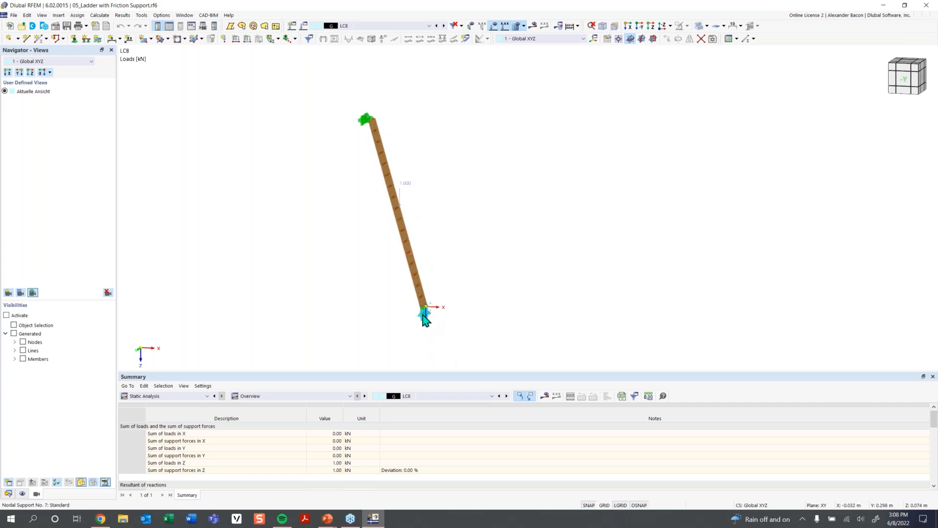
click(423, 309)
scroll(424, 303, up, 3)
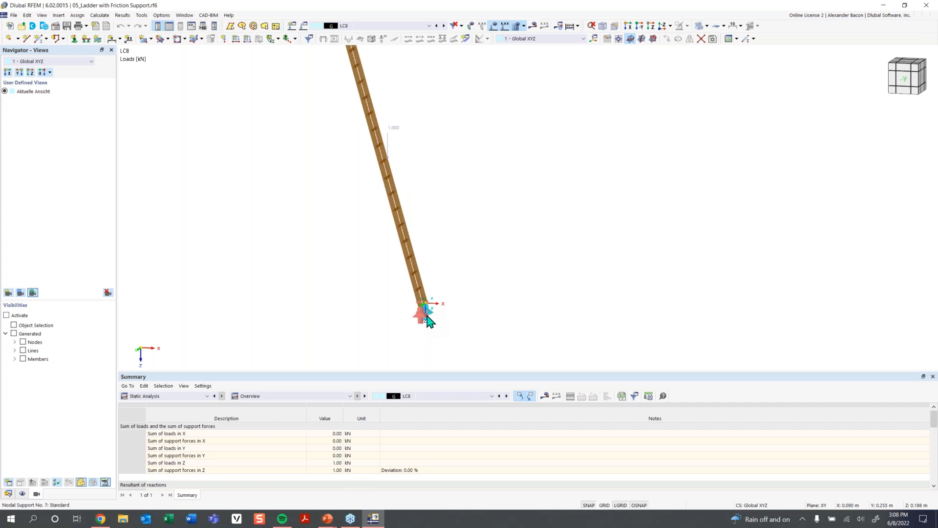
mouse_move(426, 300)
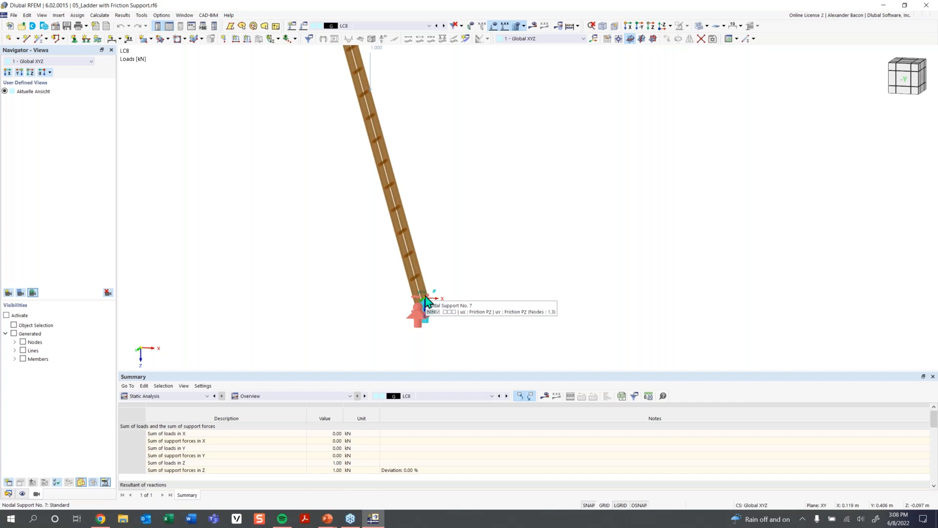
double_click(423, 318)
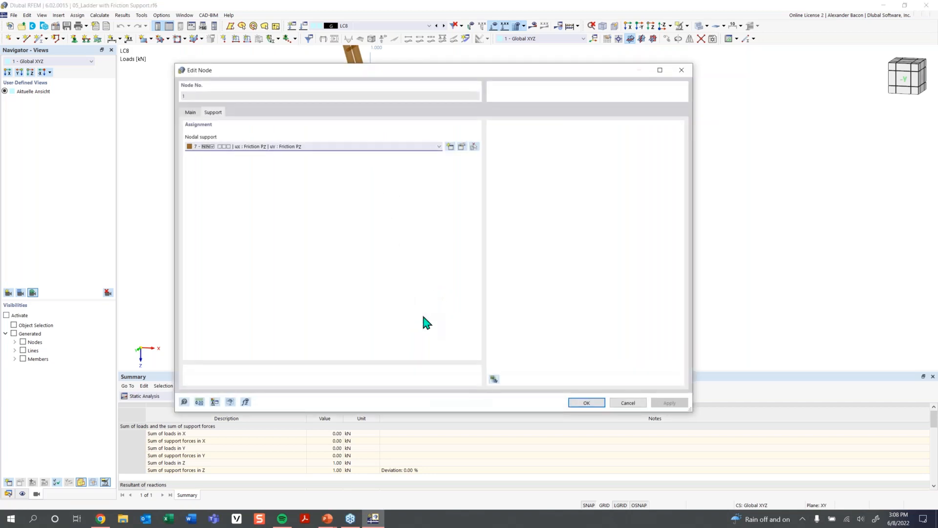
click(462, 148)
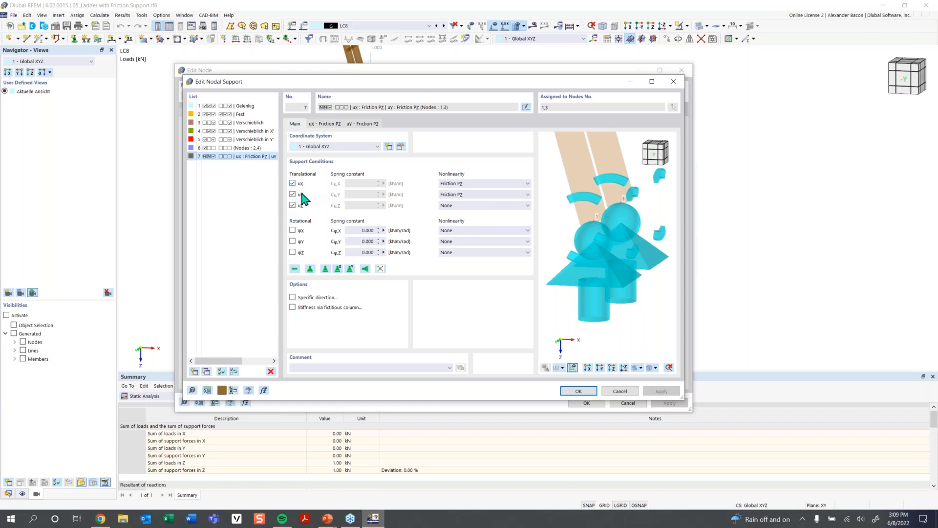
- Review the bottom support's friction nonlinearity and friction coefficient, then close the dialogs
click(456, 195)
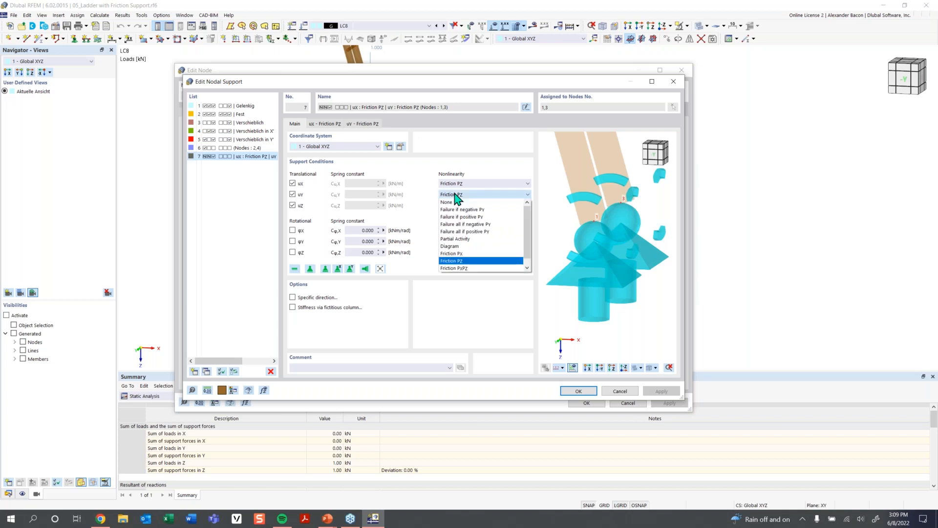
click(457, 195)
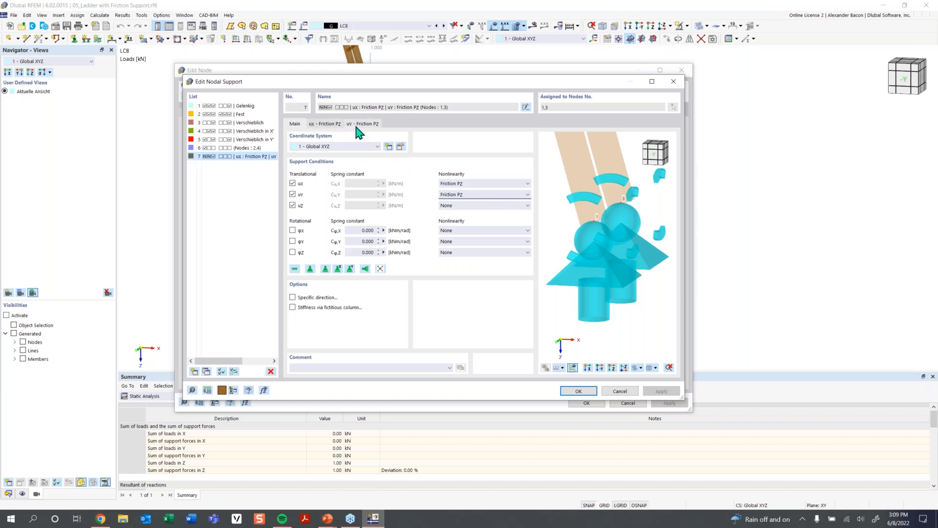
click(326, 124)
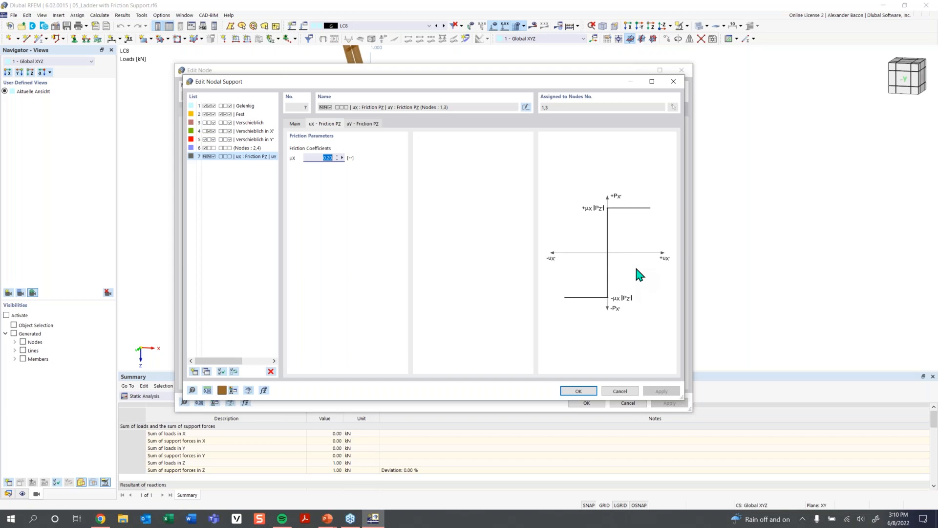
click(574, 391)
click(586, 403)
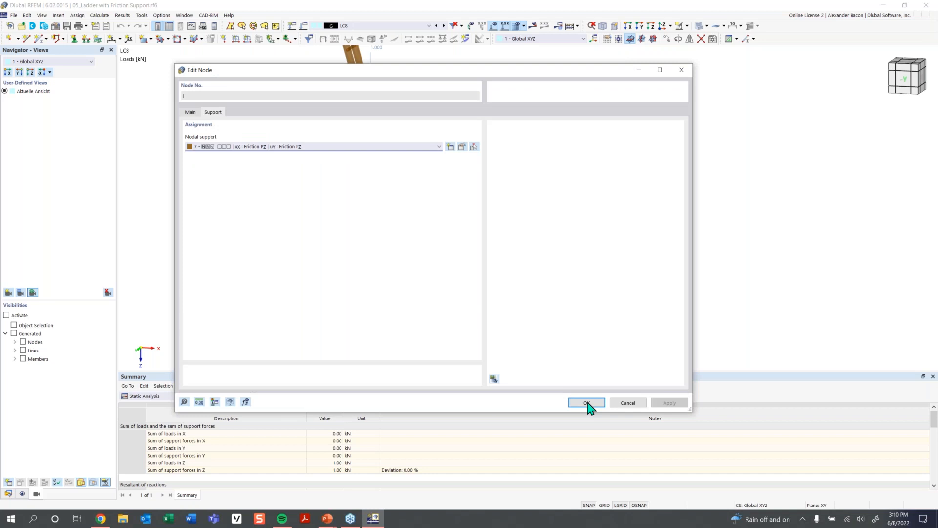
- Select load case LC1 and run the calculation
click(394, 27)
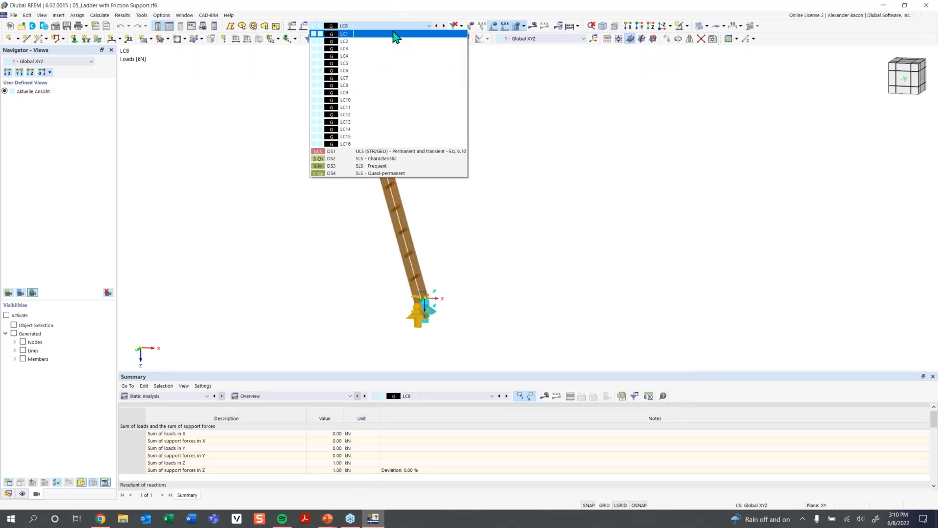
click(396, 34)
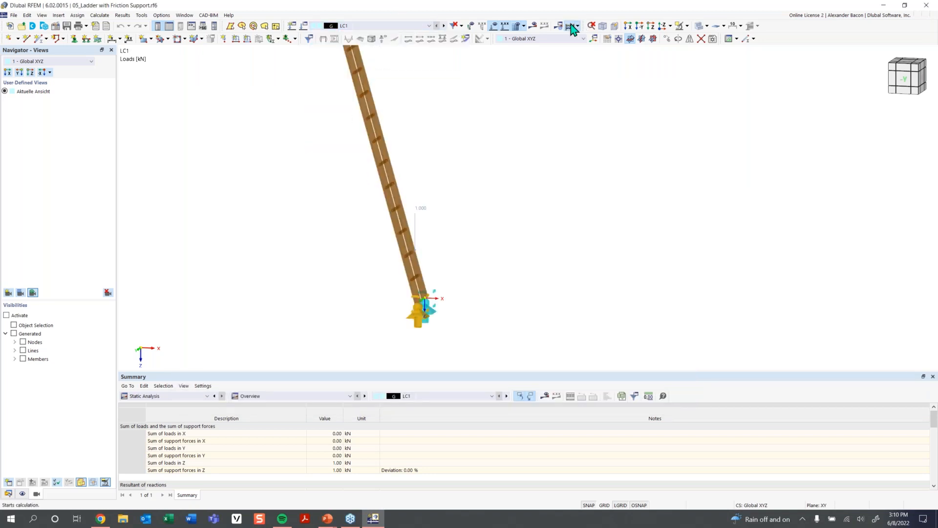
click(570, 26)
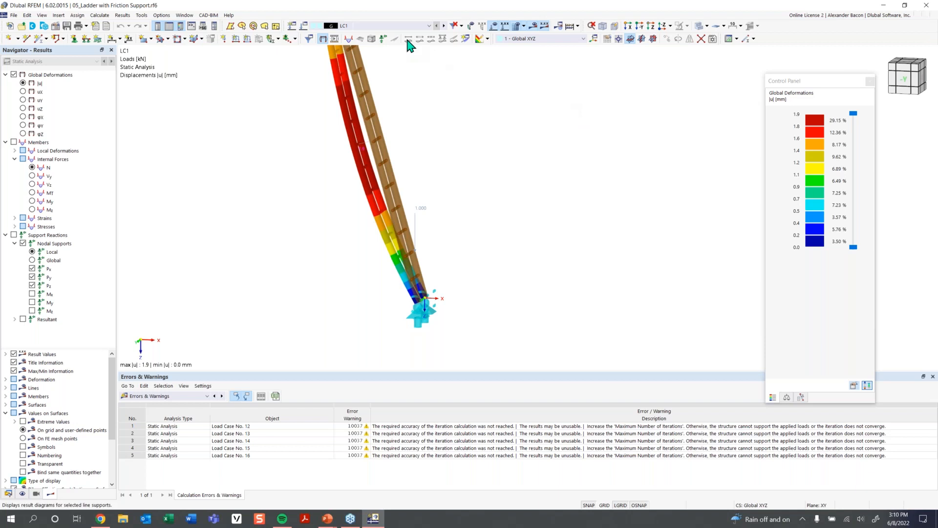
- Examine the deformed ladder for LC1 through LC3
scroll(434, 100, down, 3)
middle_drag(434, 130, 425, 257)
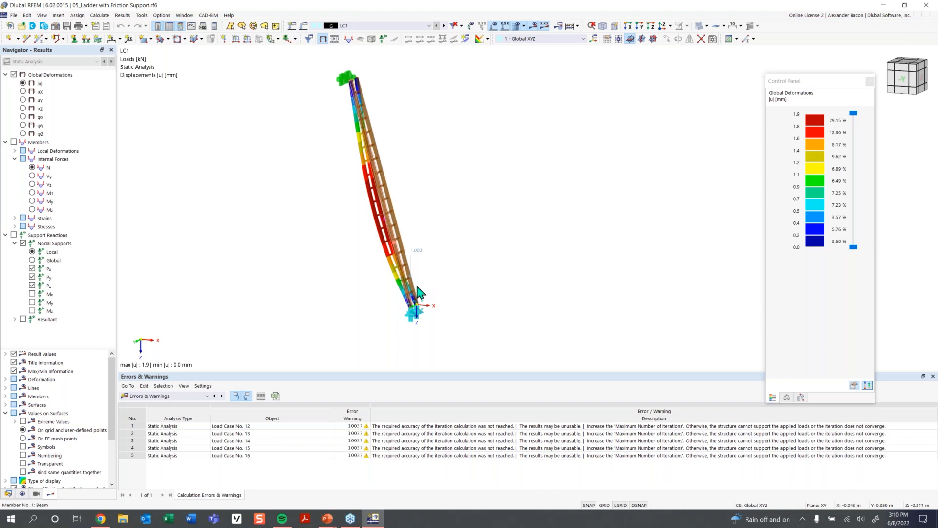
ctrl+middle_drag(384, 169, 457, 209)
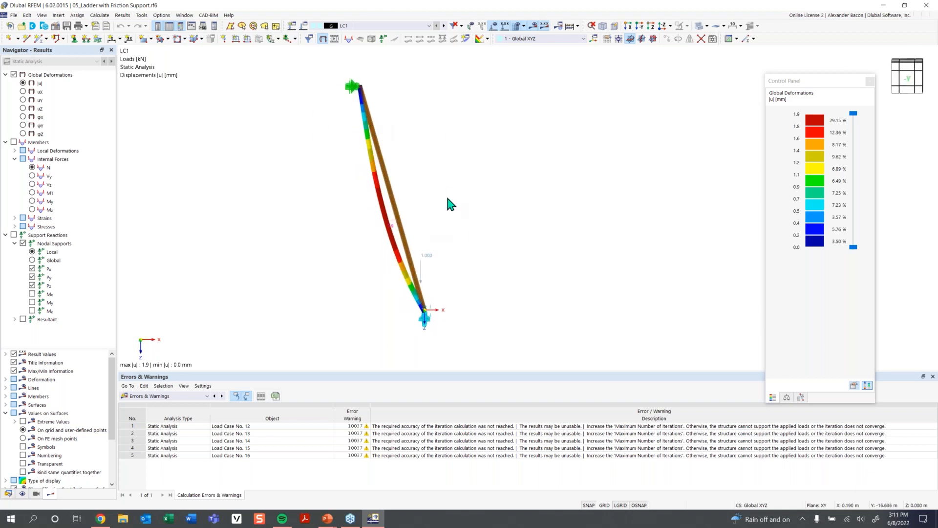
click(445, 26)
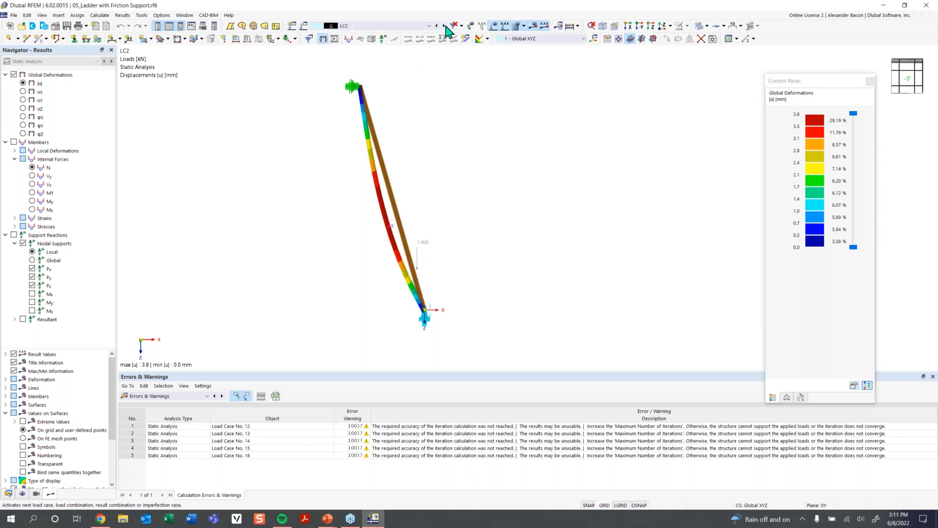
click(445, 26)
- Turn on the display of nodal support reactions
click(14, 235)
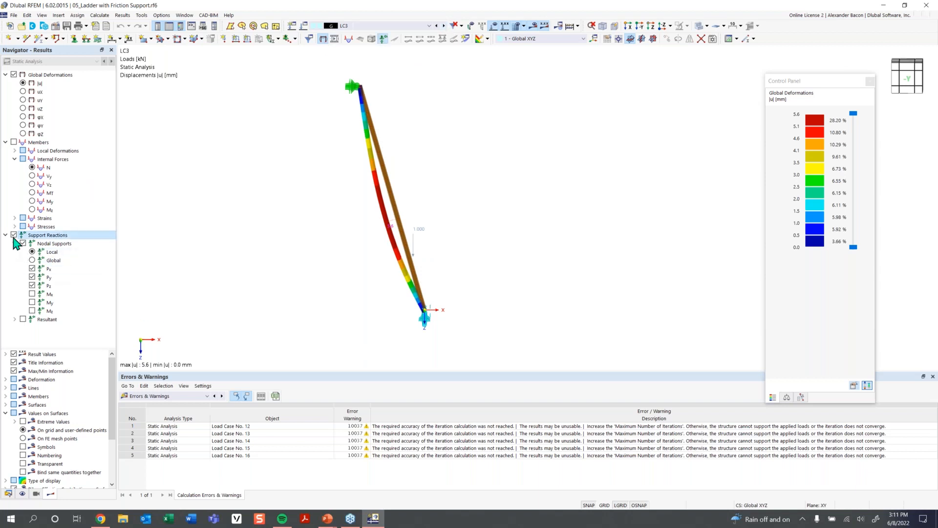
scroll(472, 313, up, 2)
scroll(471, 317, down, 2)
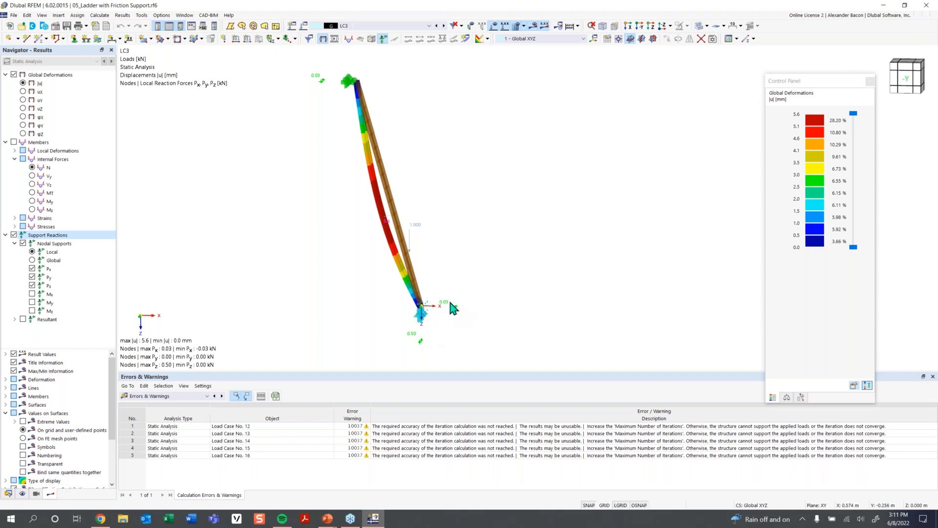
- Step through load cases LC4 to LC6 to compare deformations and support reactions
click(445, 27)
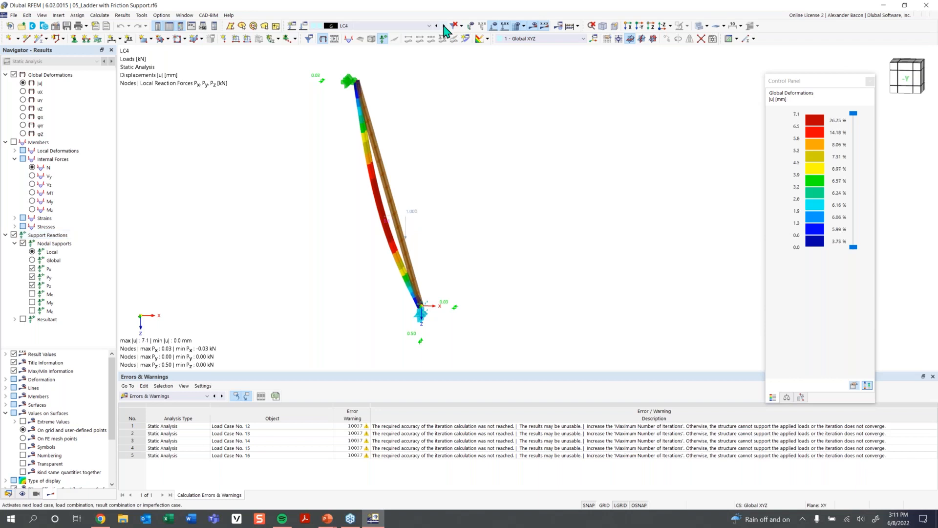
click(445, 27)
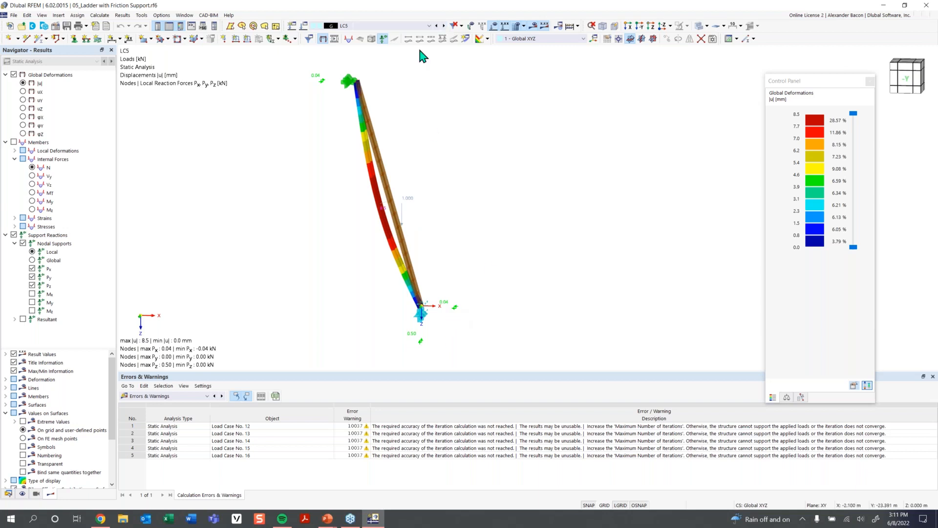
click(445, 26)
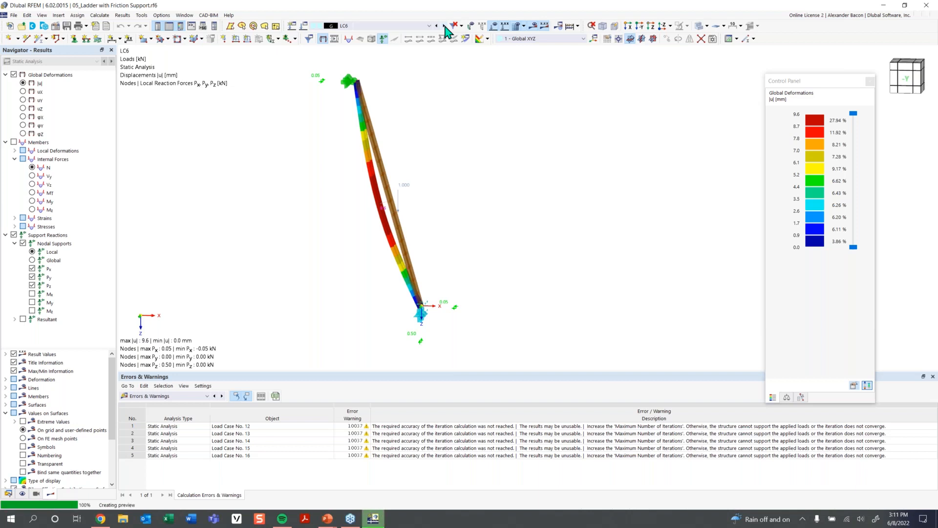
- Step through load cases LC7 to LC12, inspecting the ladder's deformation and its bottom support reactions
click(444, 27)
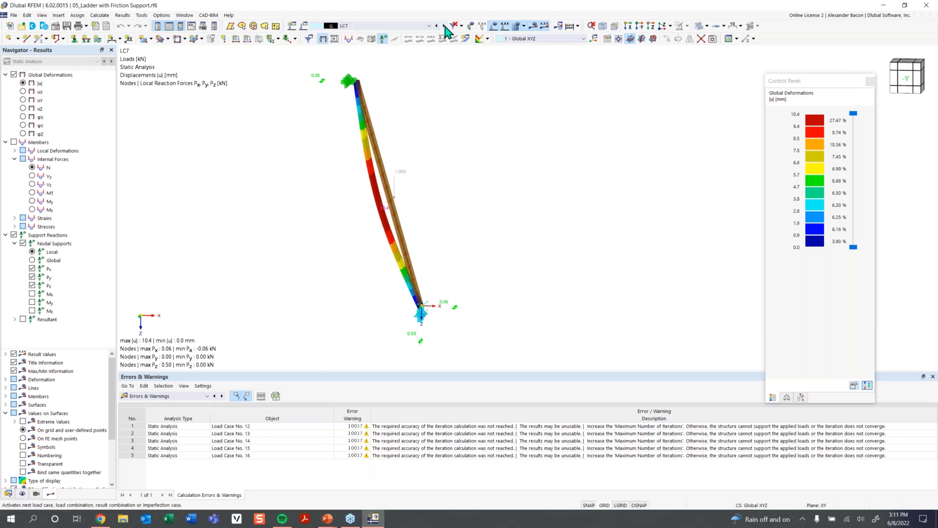
click(445, 27)
click(444, 26)
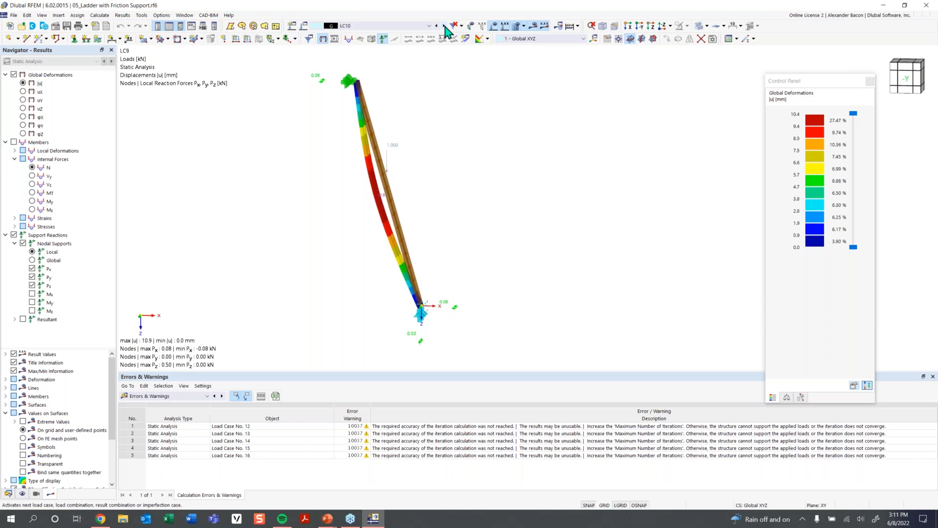
click(444, 26)
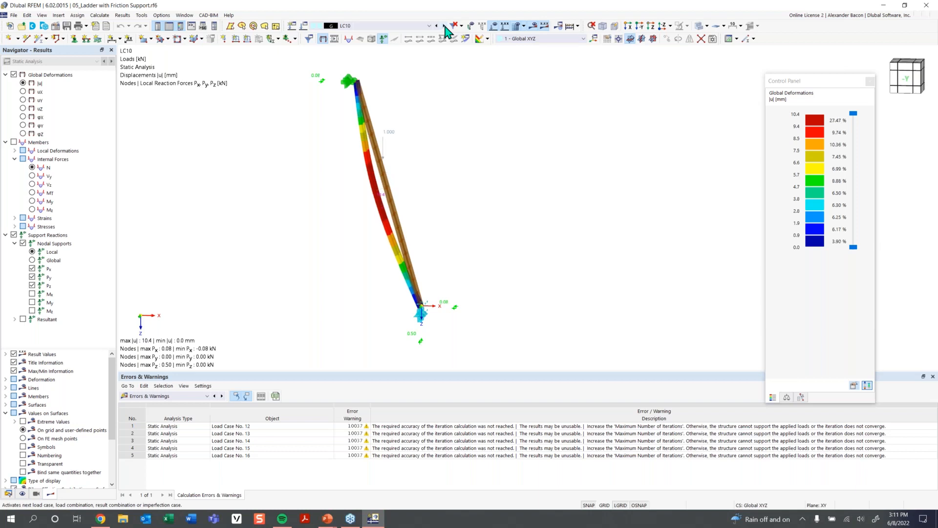
click(445, 26)
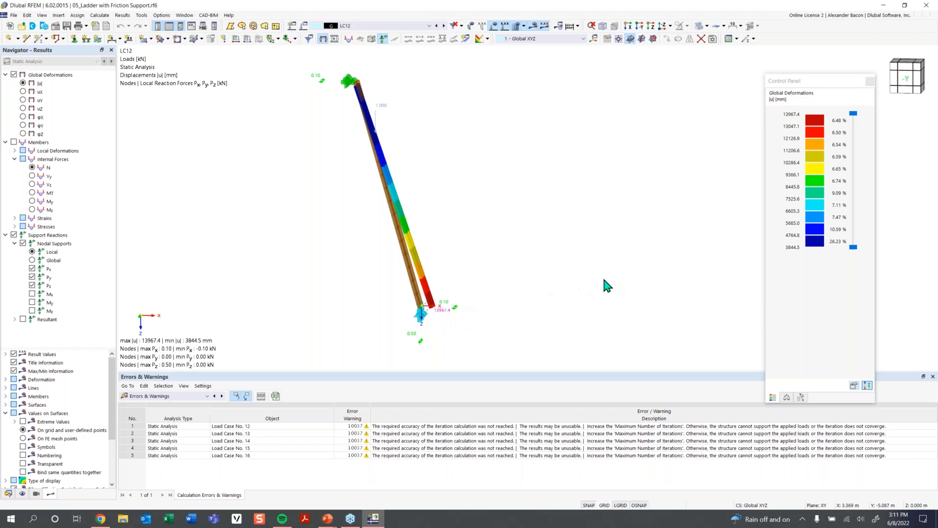
scroll(447, 317, up, 2)
middle_drag(447, 332, 445, 318)
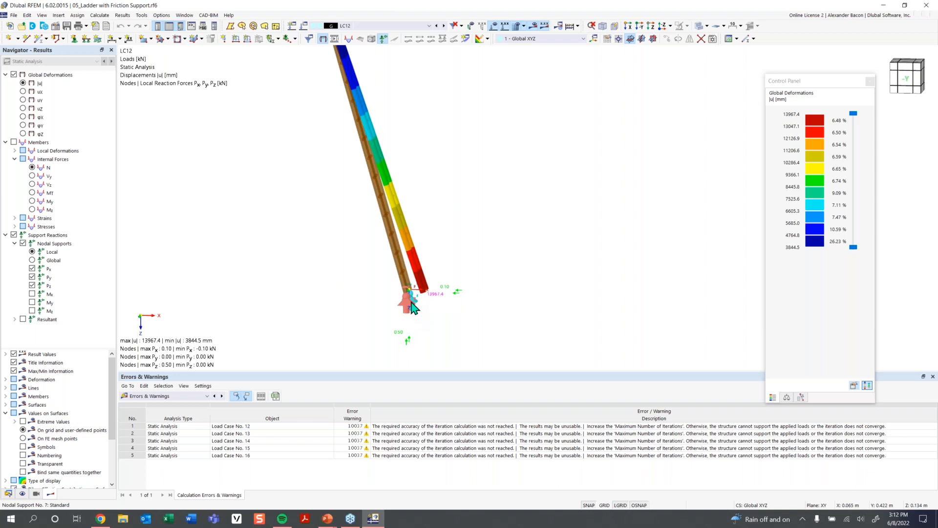
mouse_move(429, 240)
middle_down()
mouse_move(444, 226)
mouse_move(435, 248)
middle_up()
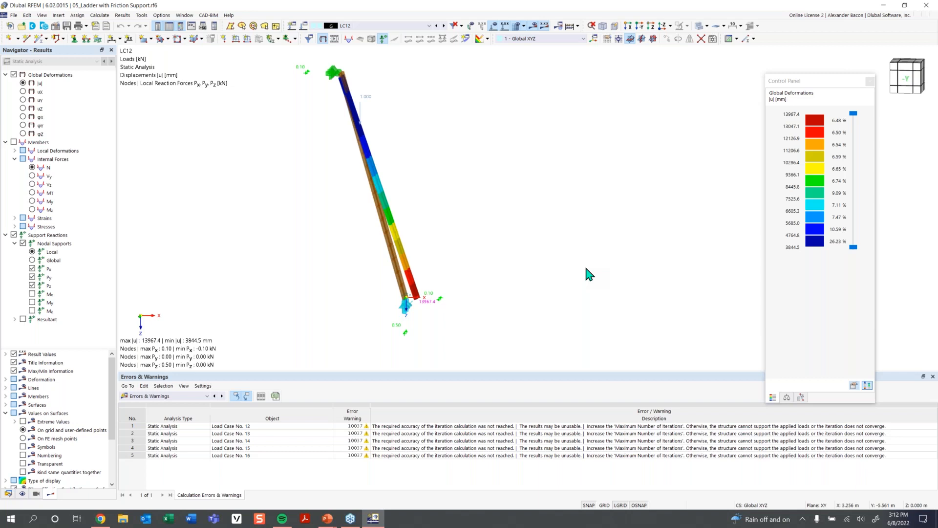
mouse_move(298, 193)
middle_down()
mouse_move(300, 209)
mouse_move(286, 198)
middle_up()
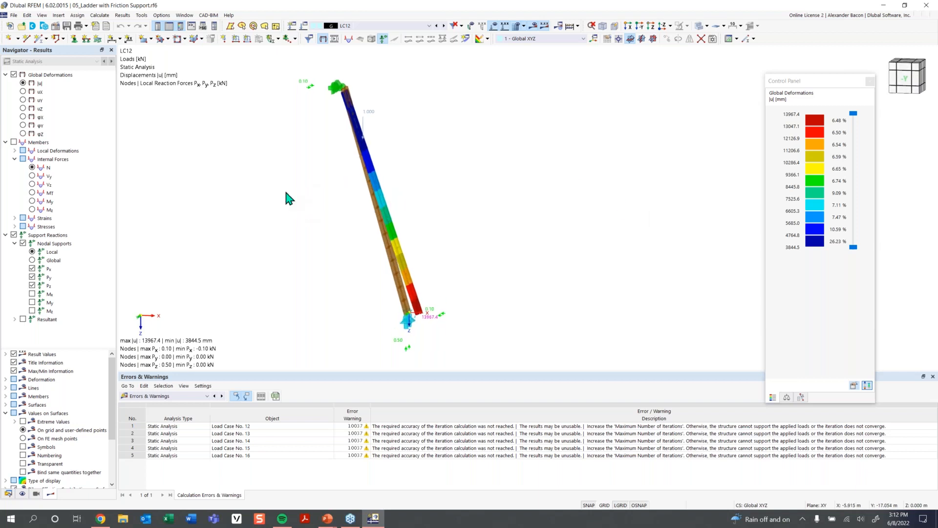
- Open the model 06_Tension Specimen as Surface Model.rf6 from the Student Training - RFEM 6 folder
click(25, 31)
click(23, 25)
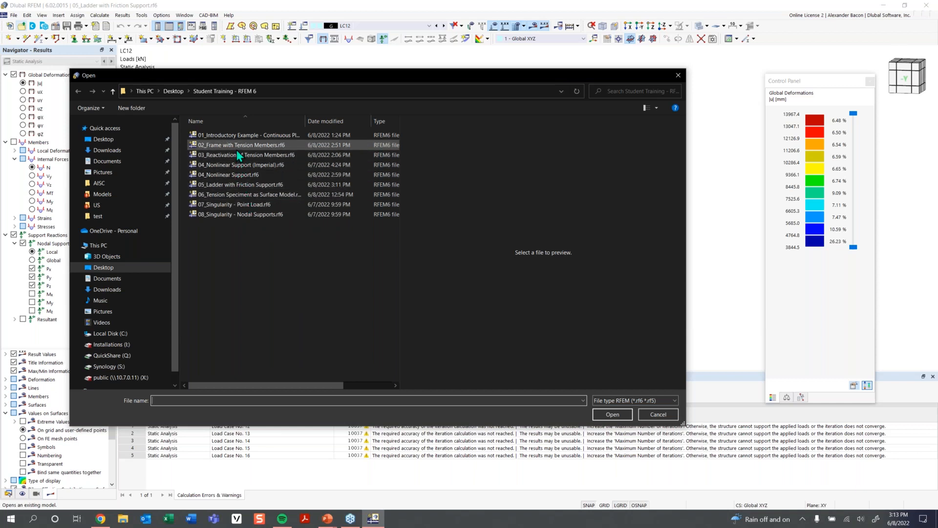
click(246, 195)
click(612, 414)
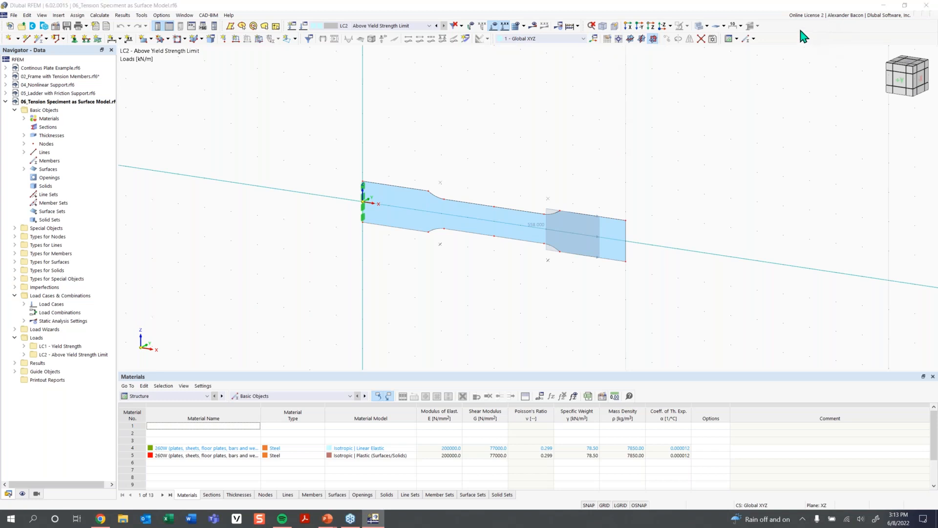
- Switch to load case LC1 - Yield Strength and view the tension specimen straight from the front
click(413, 25)
click(393, 34)
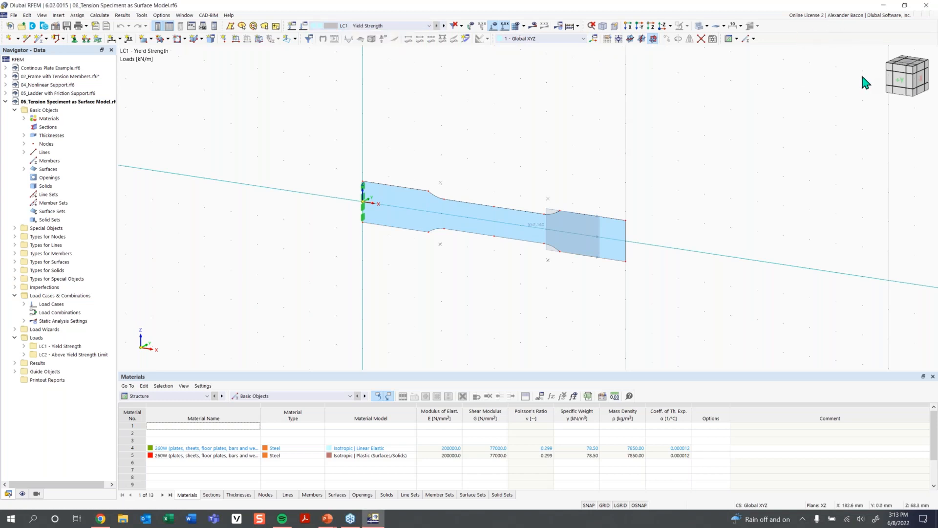
click(904, 85)
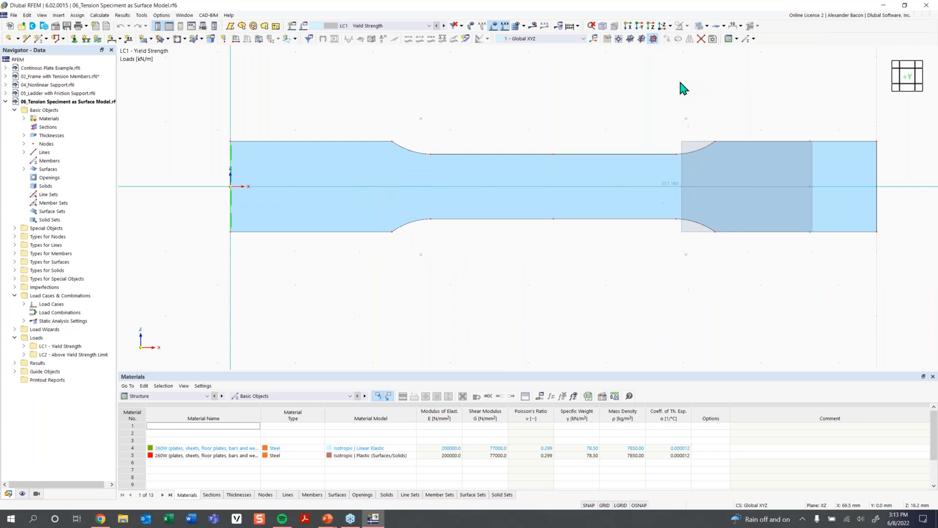
click(494, 29)
scroll(595, 131, down, 1)
middle_drag(595, 131, 595, 142)
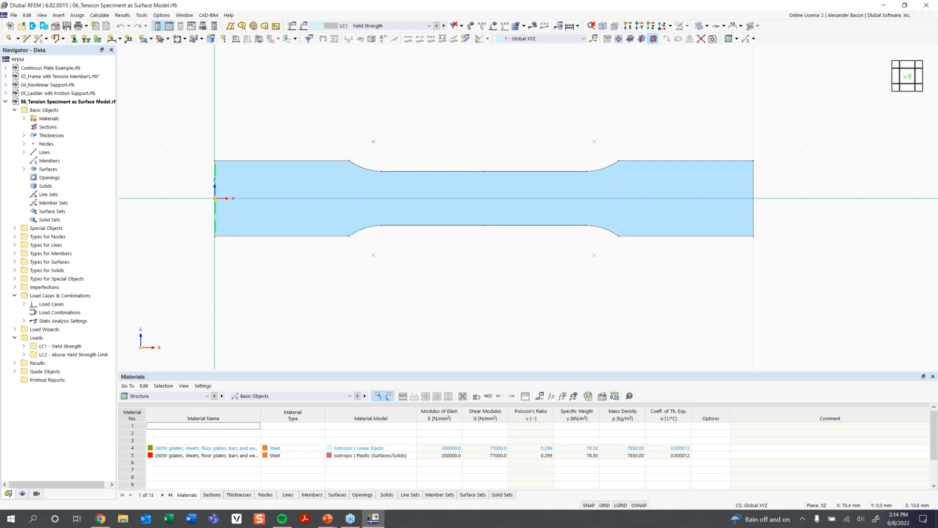
scroll(517, 147, down, 1)
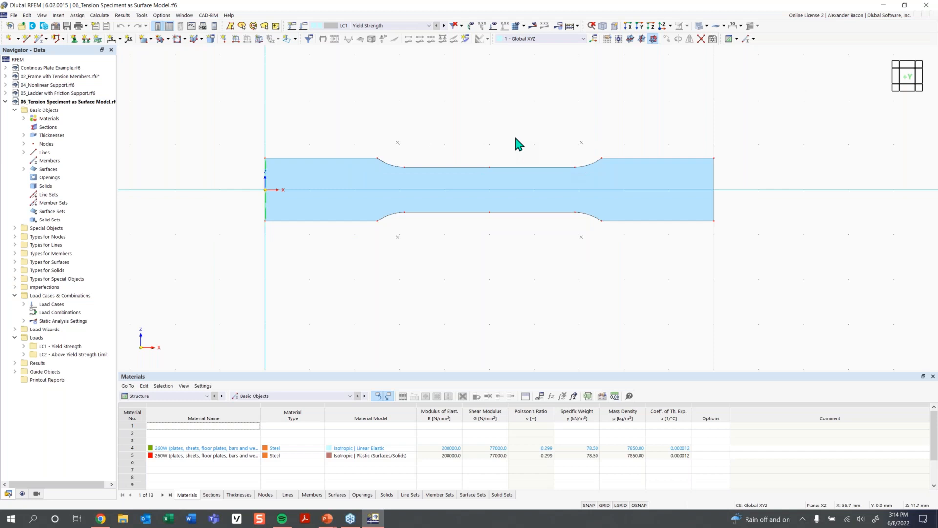
middle_drag(488, 149, 464, 160)
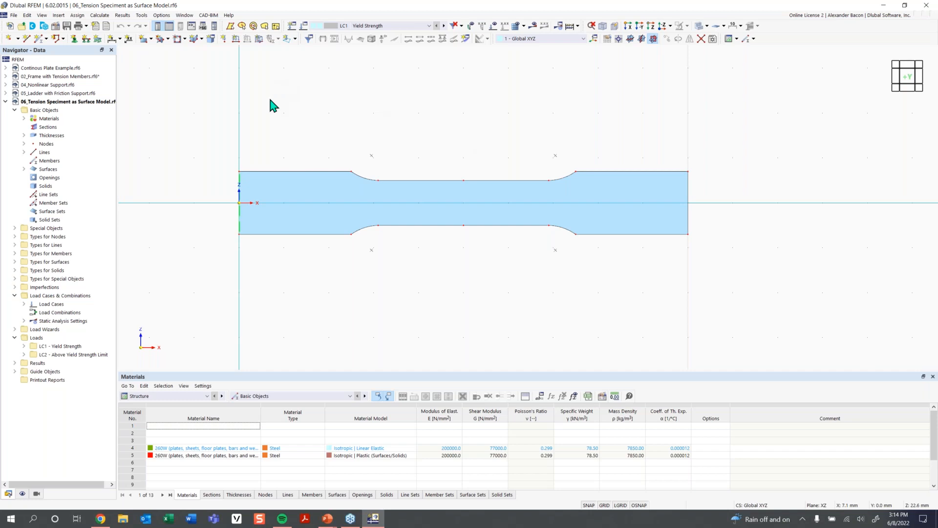
- Review the activated add-ons in the model's base data, such as Nonlinear Material Behavior
right_click(56, 104)
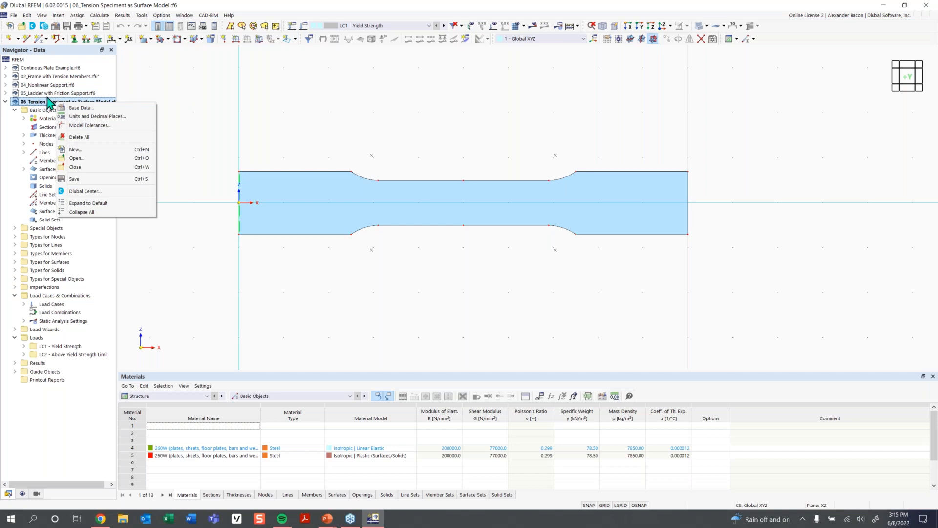
click(81, 108)
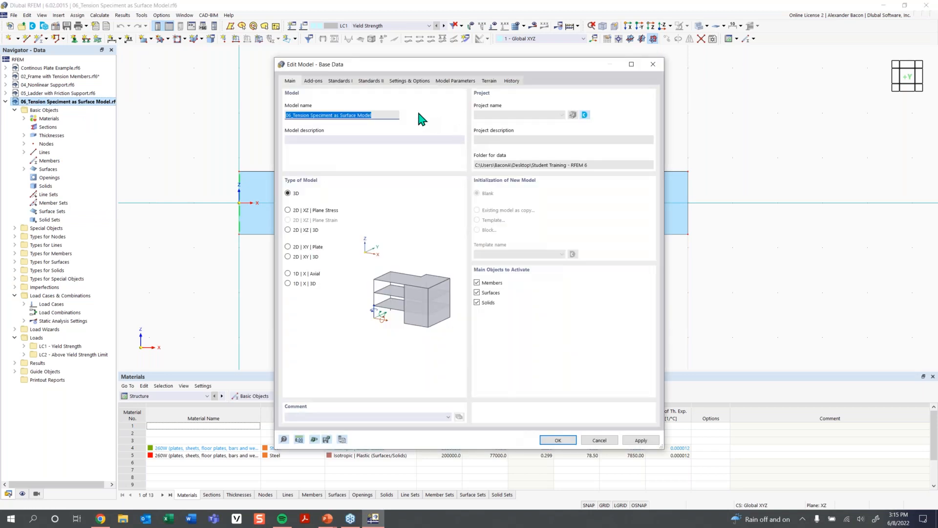
click(315, 82)
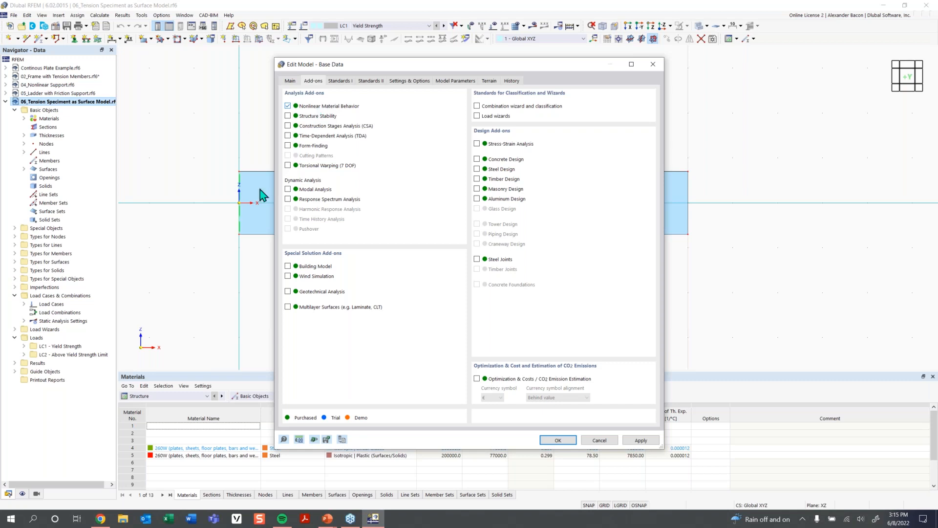
right_click(801, 520)
click(802, 518)
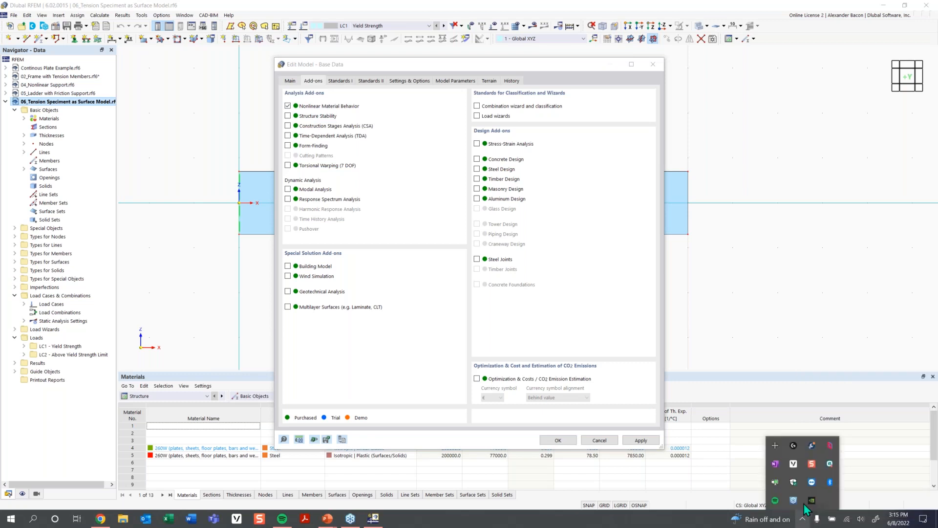
right_click(793, 468)
click(810, 487)
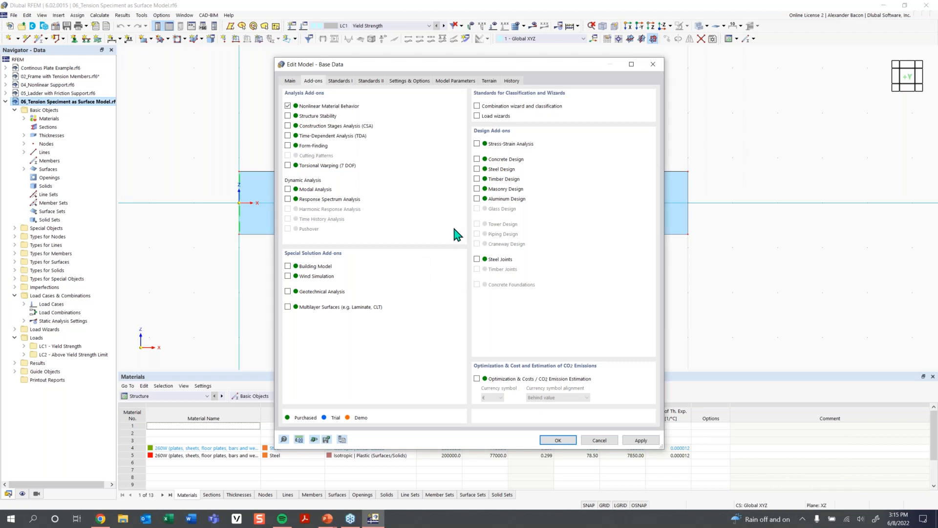
click(557, 440)
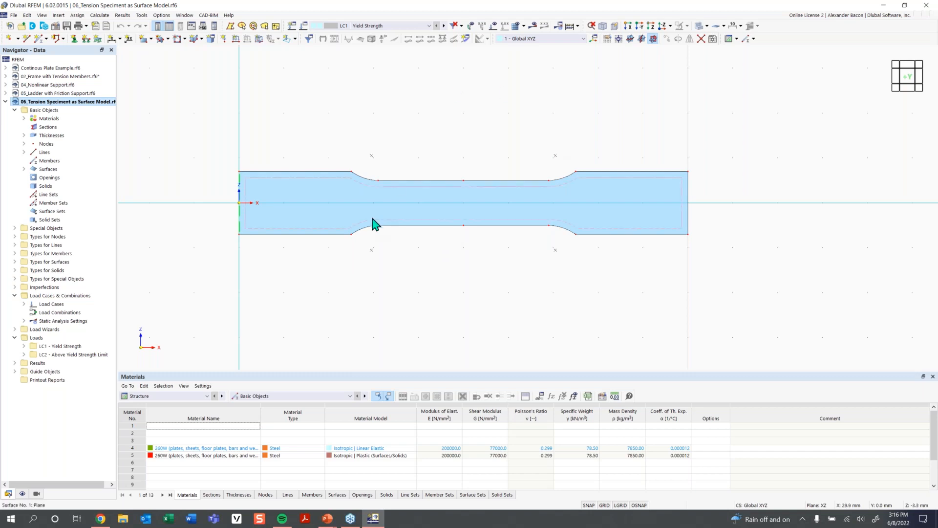
- Edit the specimen surface and set its material to 4 - 260W Isotropic | Linear Elastic
click(383, 202)
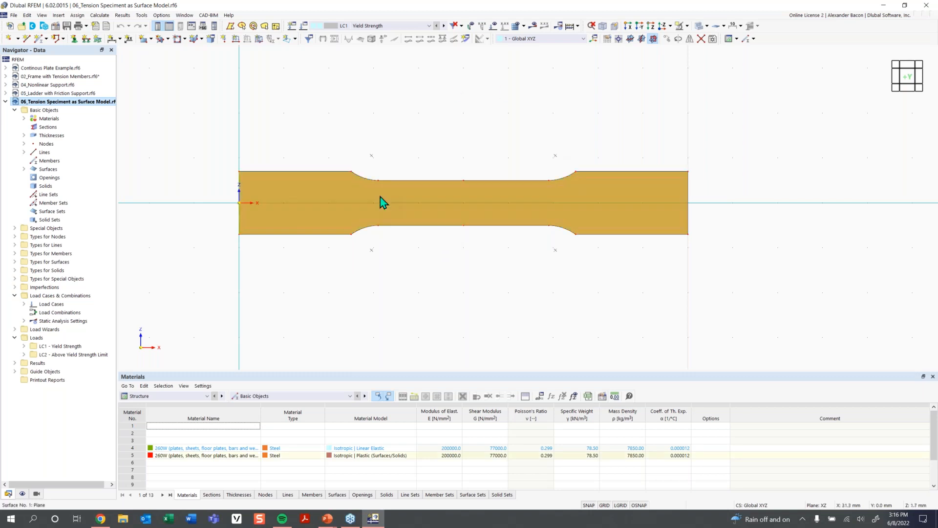
double_click(396, 176)
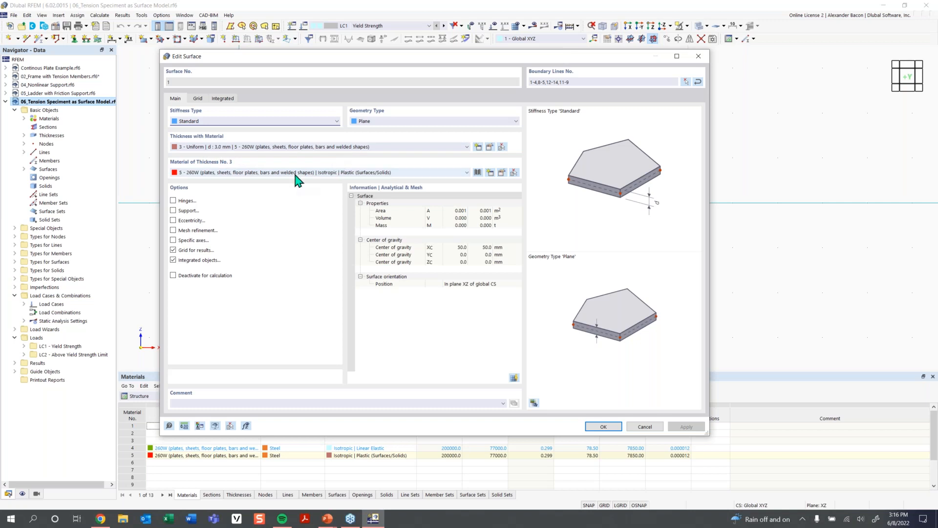
click(237, 174)
click(238, 180)
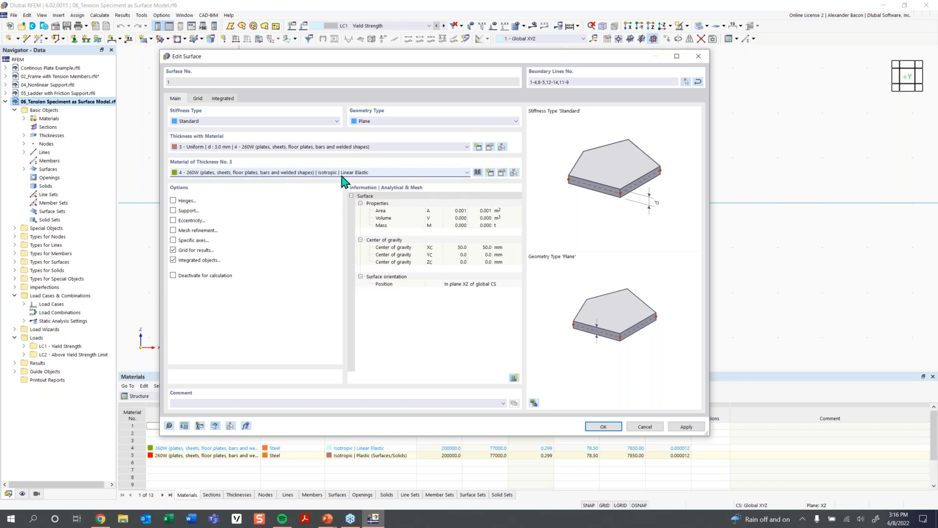
click(374, 174)
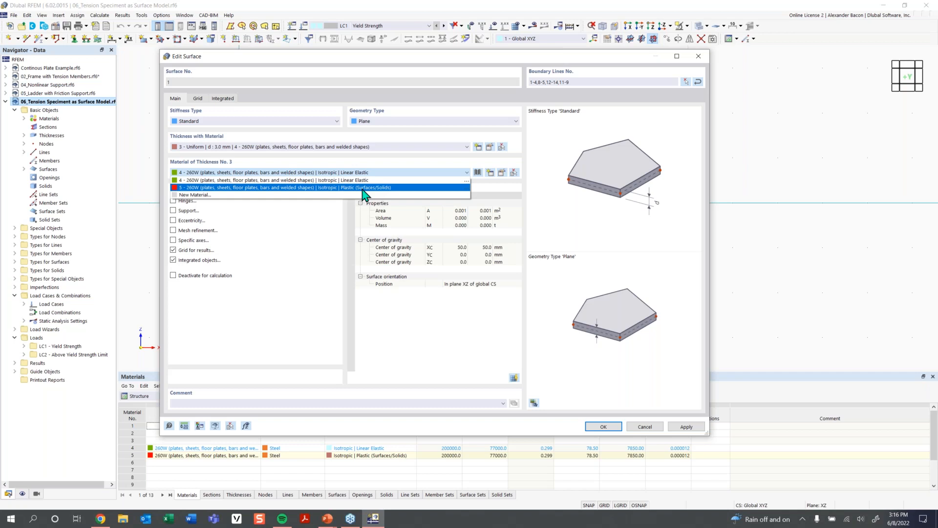
click(367, 172)
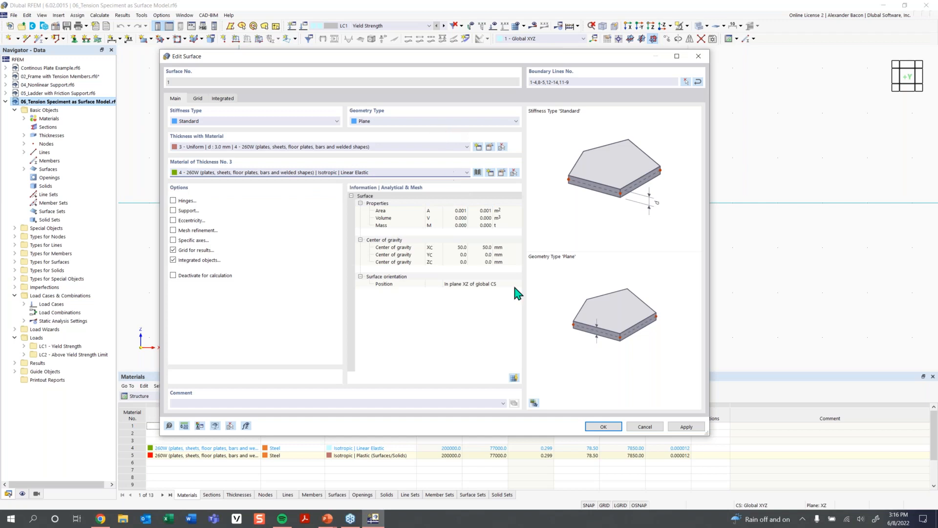
click(604, 427)
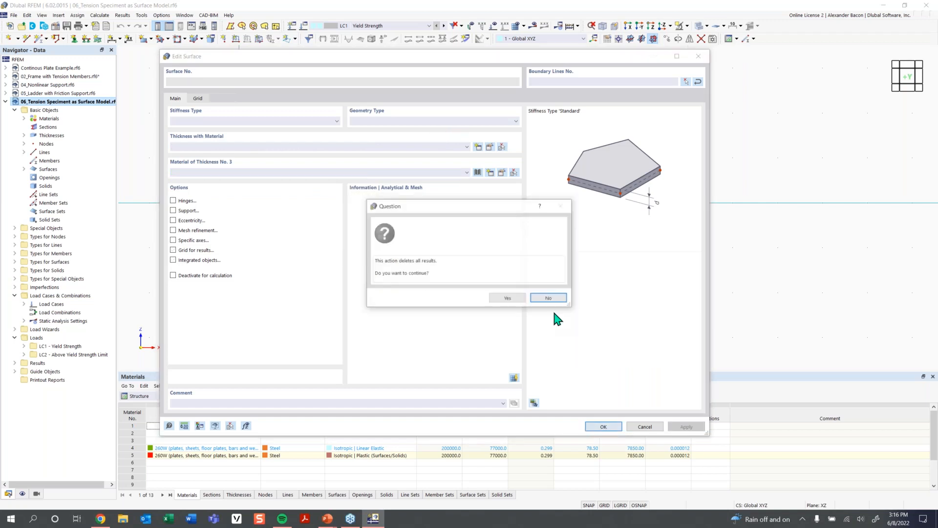
click(508, 299)
- Expand the model's materials and highlight which surfaces use material 4
scroll(508, 306, down, 1)
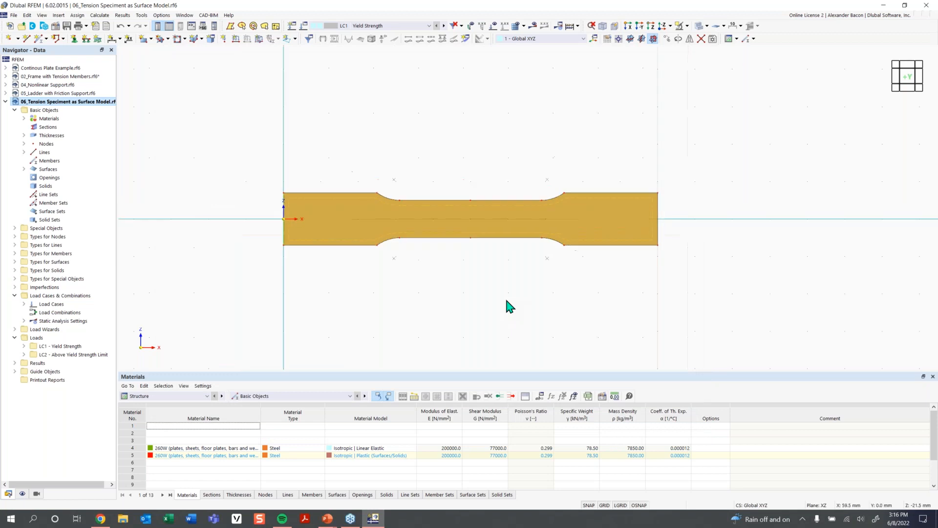
click(507, 306)
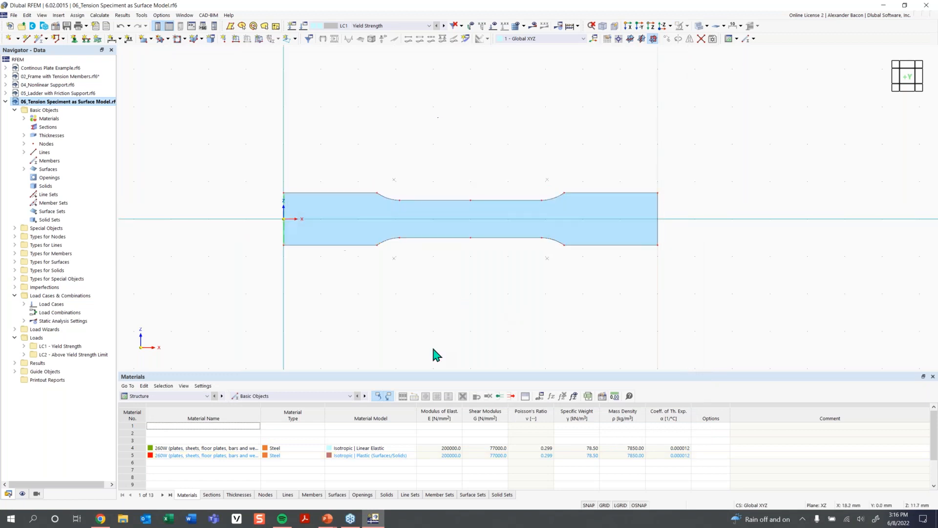
click(24, 119)
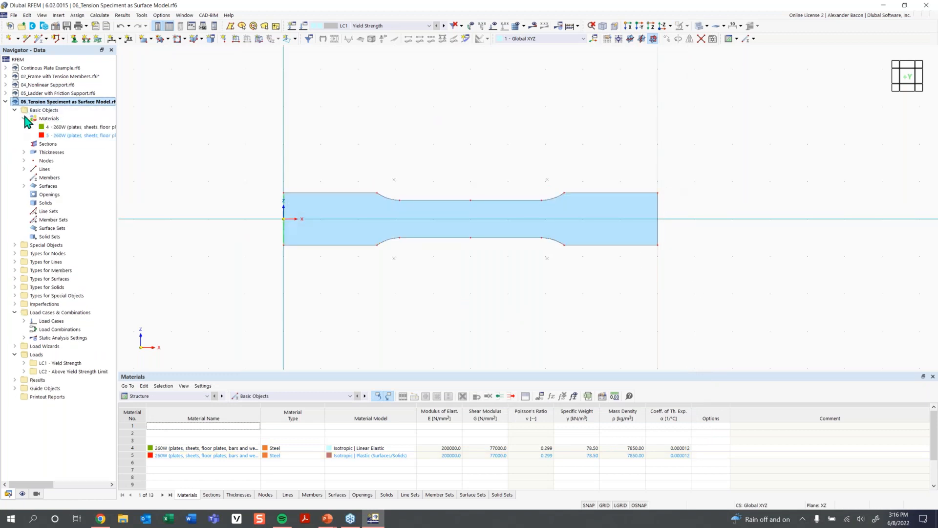
click(61, 127)
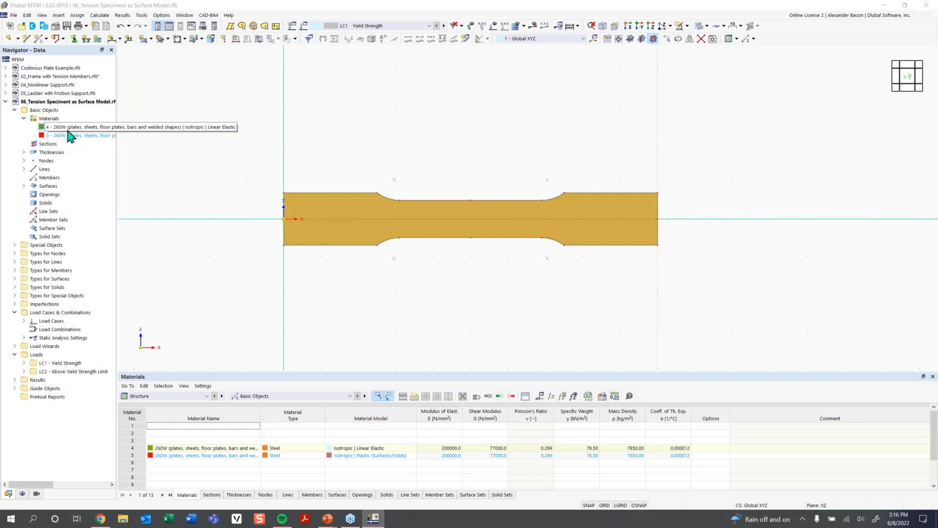
click(384, 153)
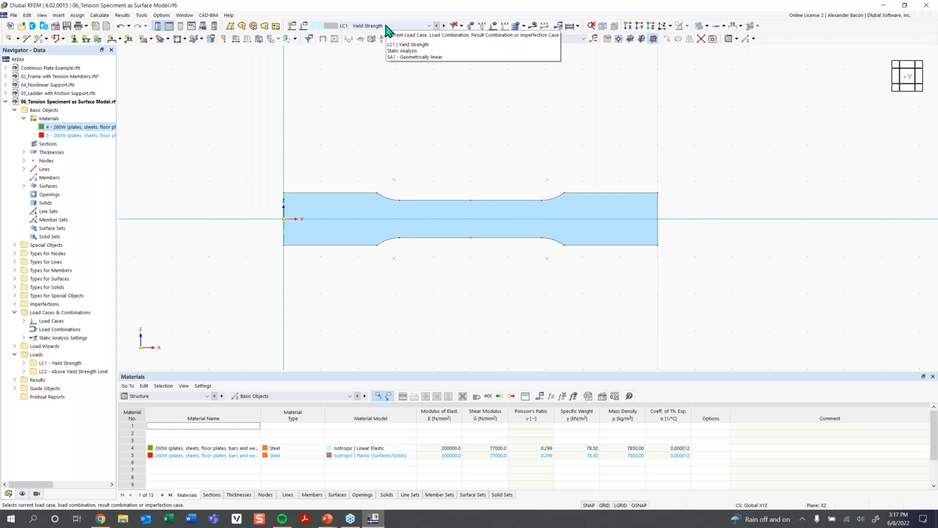
- Rotate the specimen into an isometric view and run the calculation for LC1
click(493, 25)
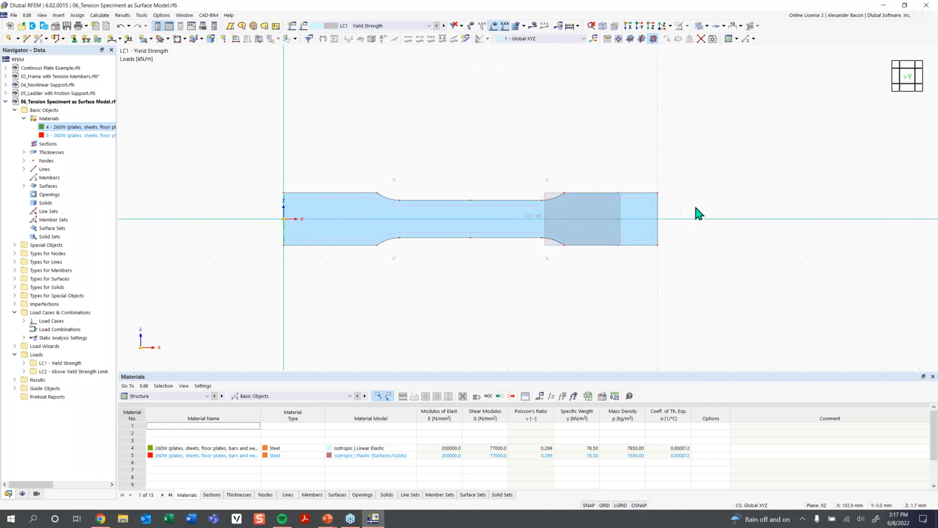
ctrl+middle_drag(354, 176, 330, 214)
ctrl+middle_drag(396, 141, 576, 137)
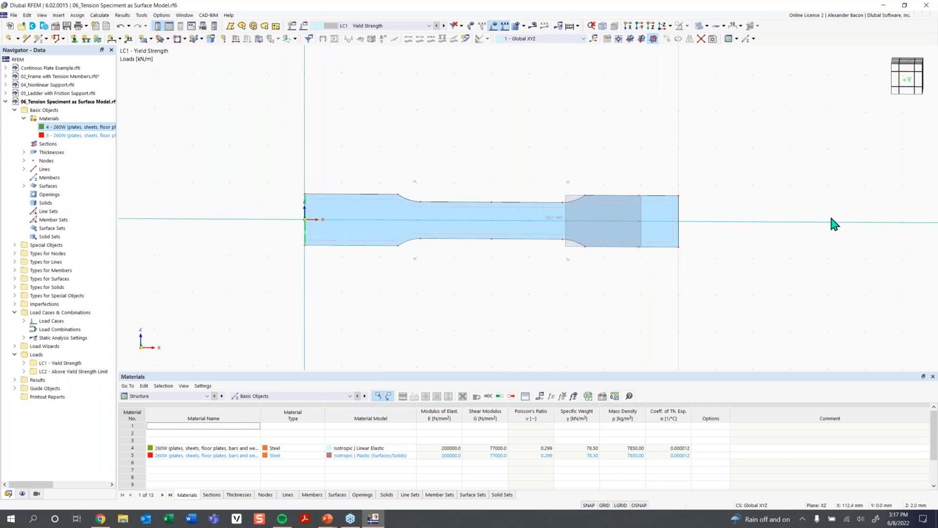
ctrl+middle_drag(493, 126, 644, 227)
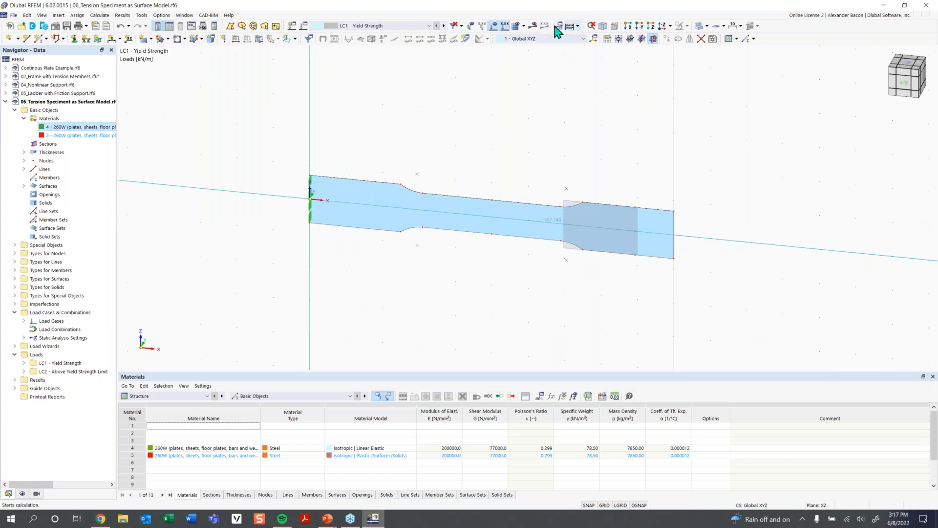
click(567, 29)
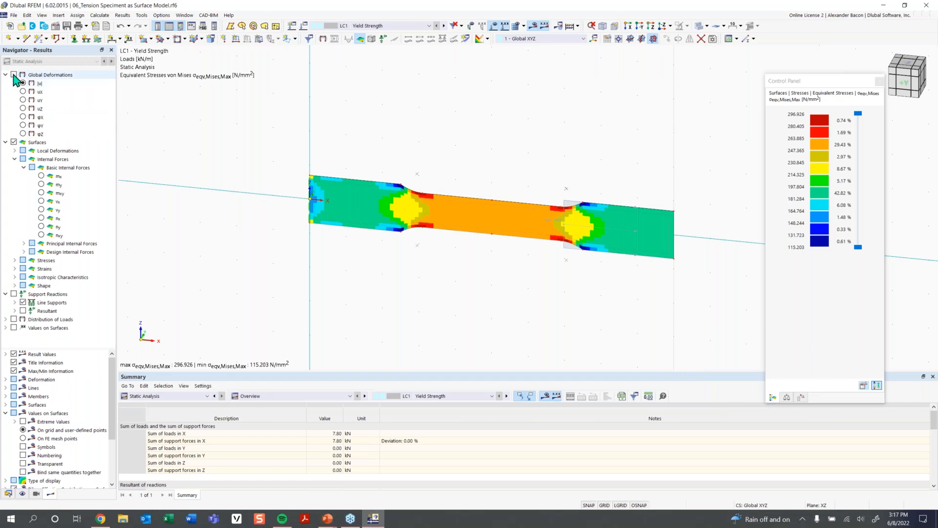
- Display the global deformations, then switch to the surfaces' equivalent von Mises stresses σeqv,Mises,Max
click(14, 75)
mouse_move(541, 317)
middle_down()
mouse_move(531, 316)
mouse_move(541, 321)
middle_up()
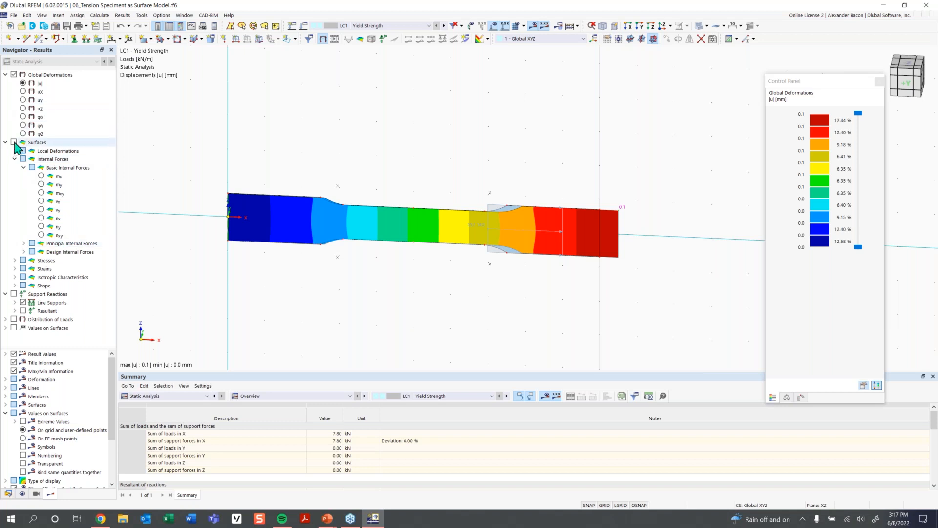
click(14, 142)
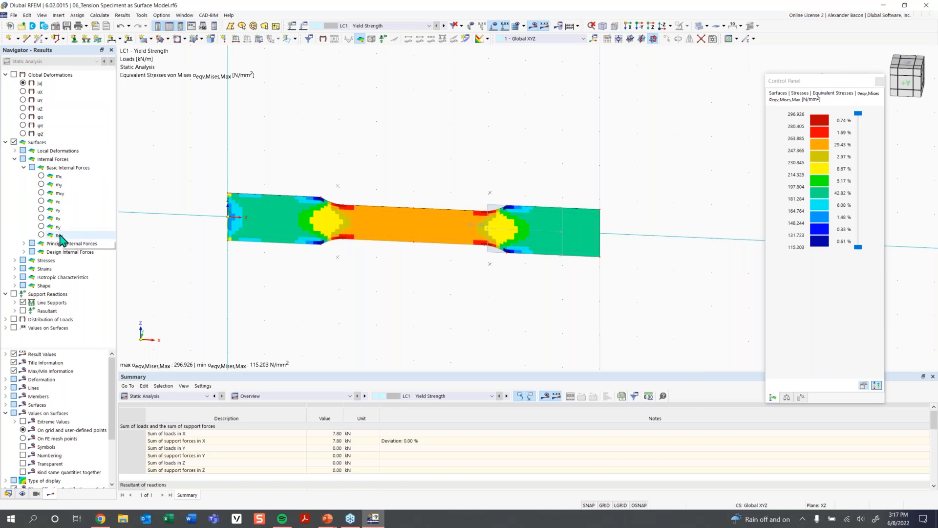
click(15, 260)
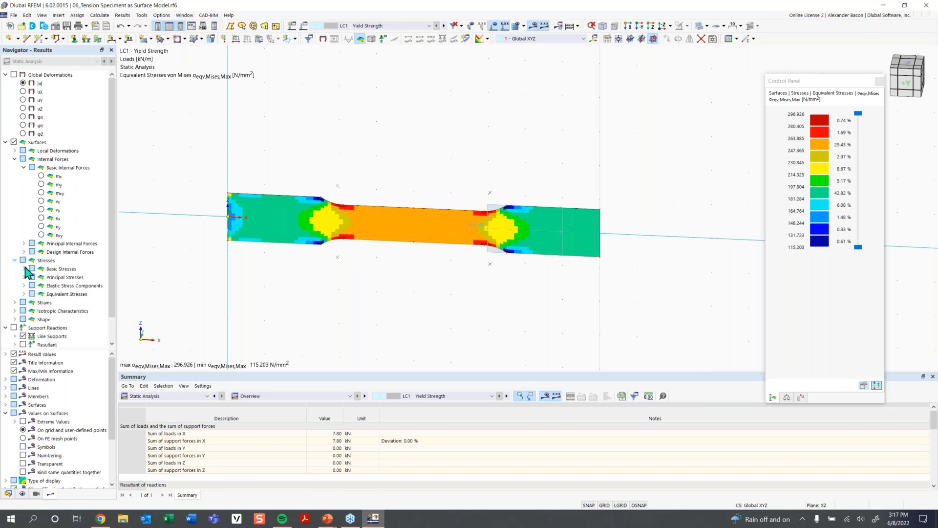
click(24, 294)
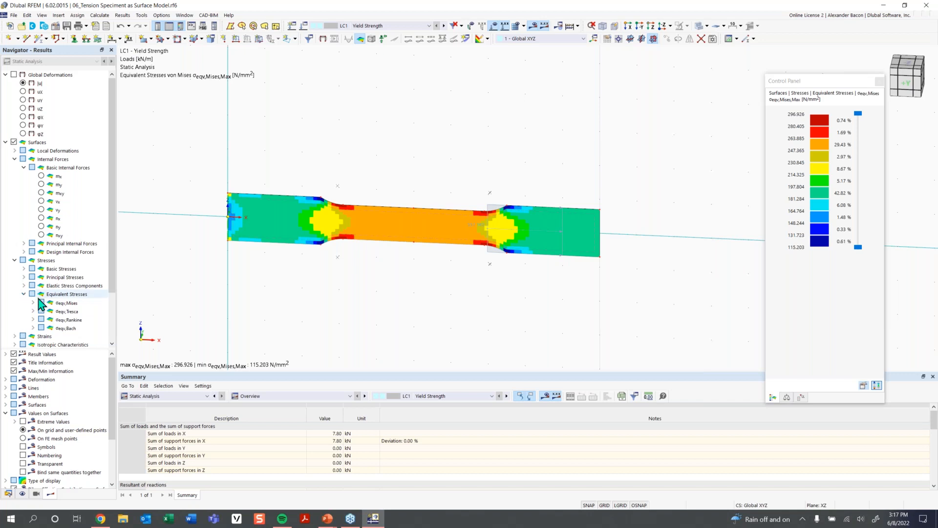
click(34, 303)
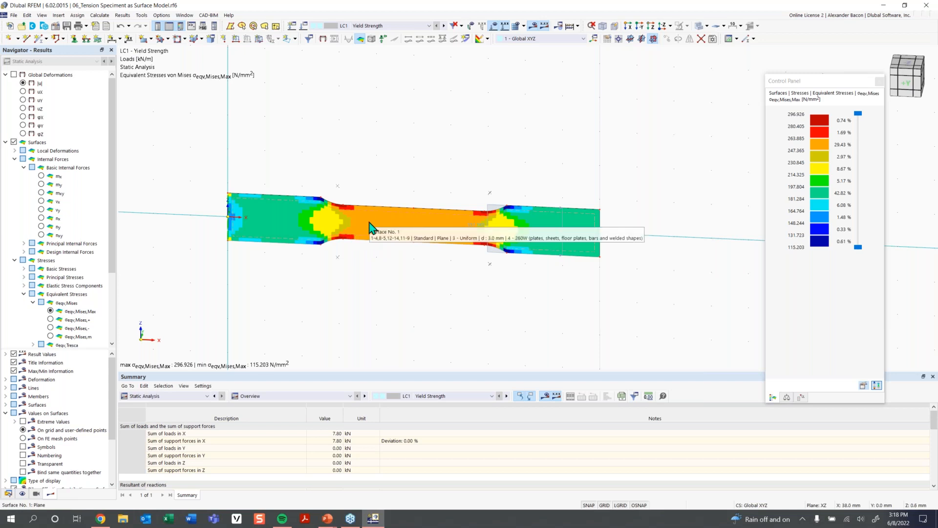
- Inspect the specimen surface's material 4 and its material values, closing both dialogs without changes
double_click(370, 227)
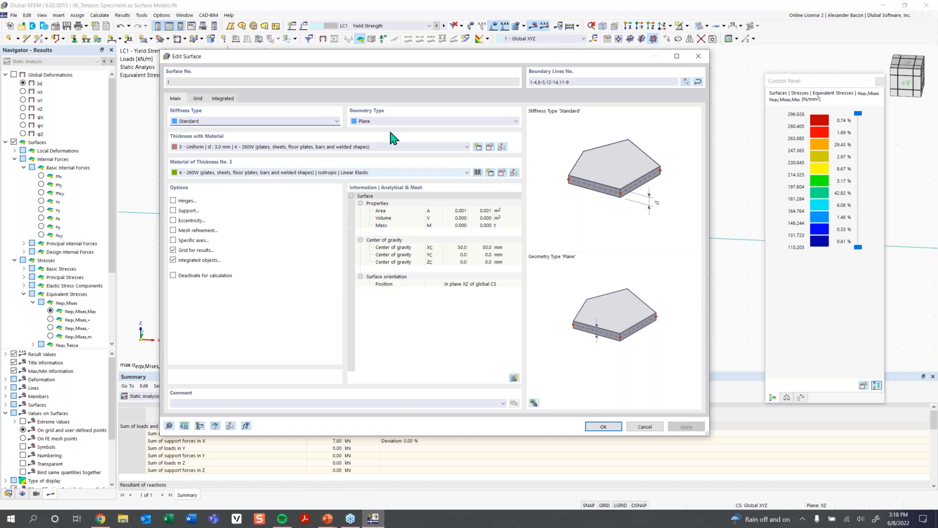
click(502, 173)
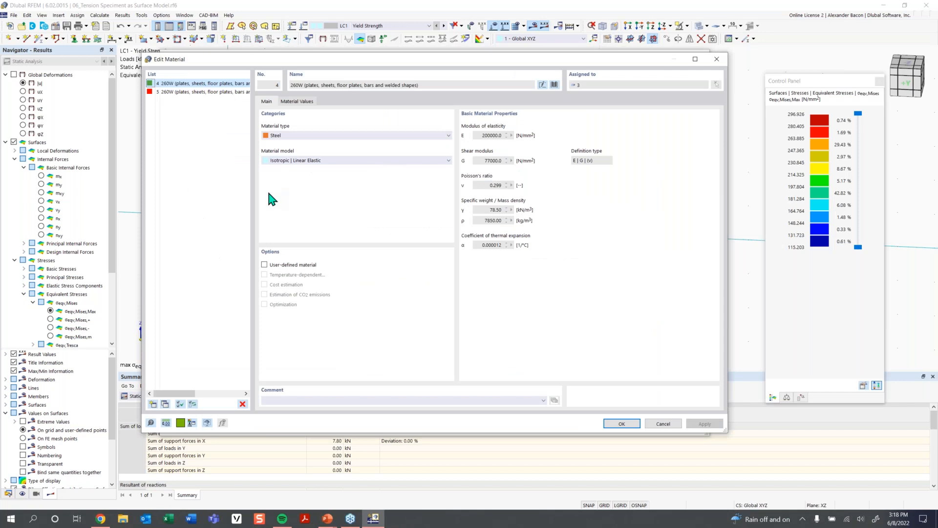
click(298, 101)
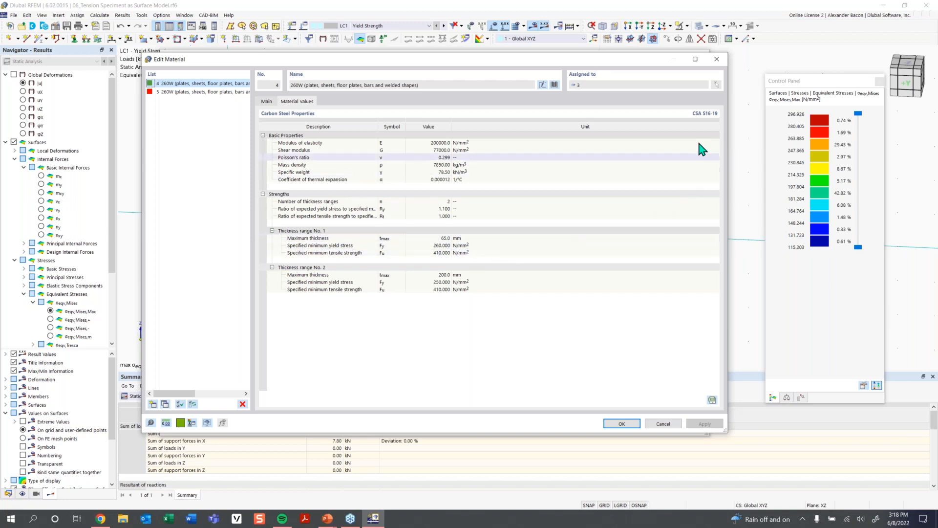
click(717, 59)
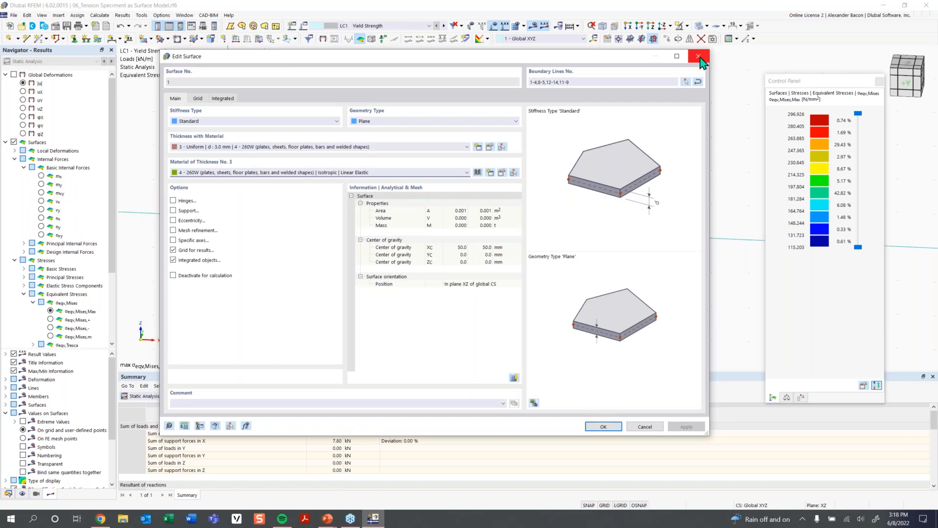
click(700, 57)
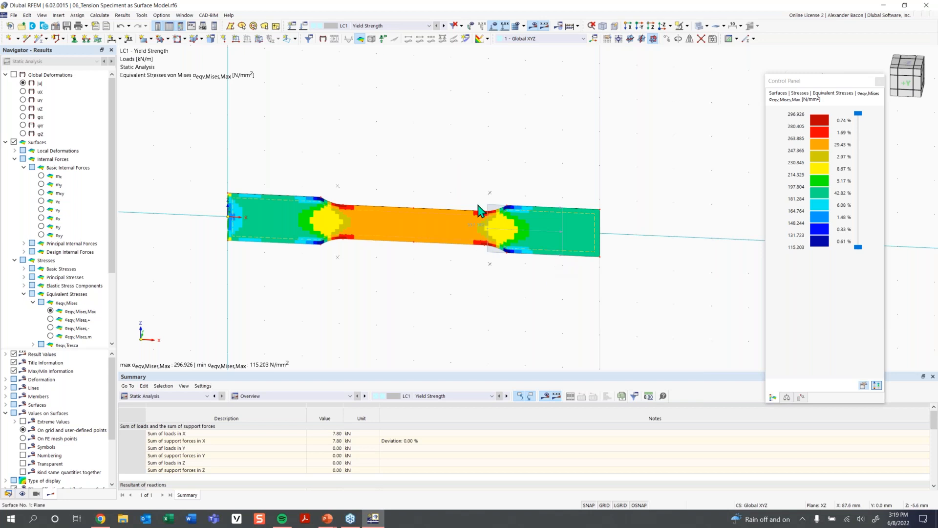
- Open the line load to review its magnitude and comment, then close it
mouse_move(478, 229)
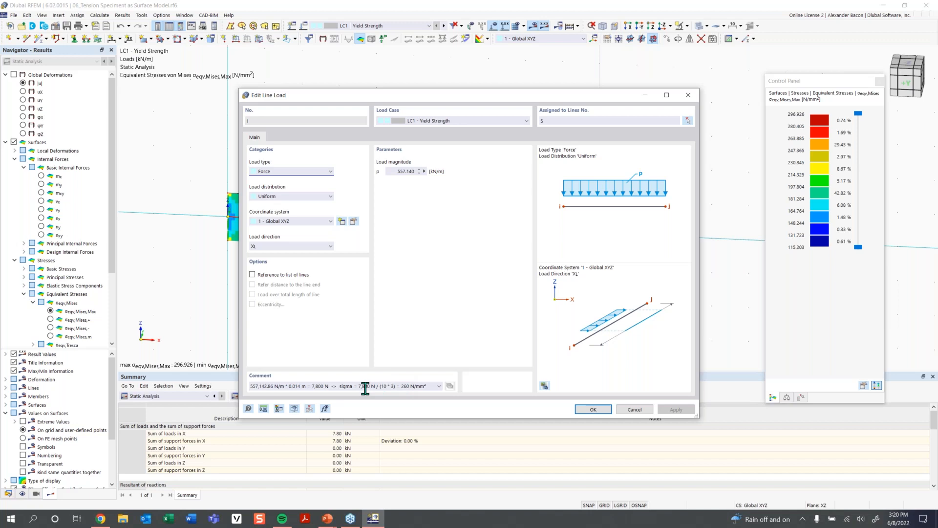
drag(496, 97, 306, 107)
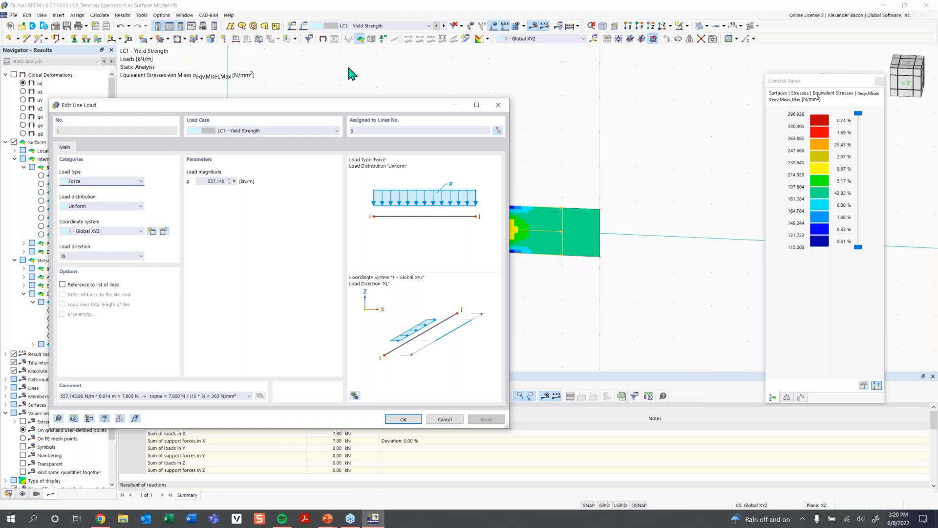
drag(348, 107, 493, 103)
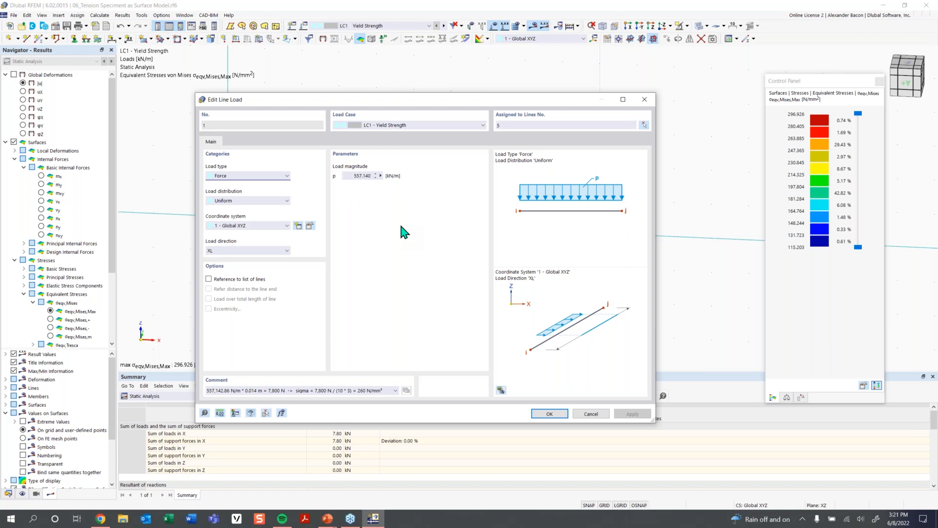
click(550, 415)
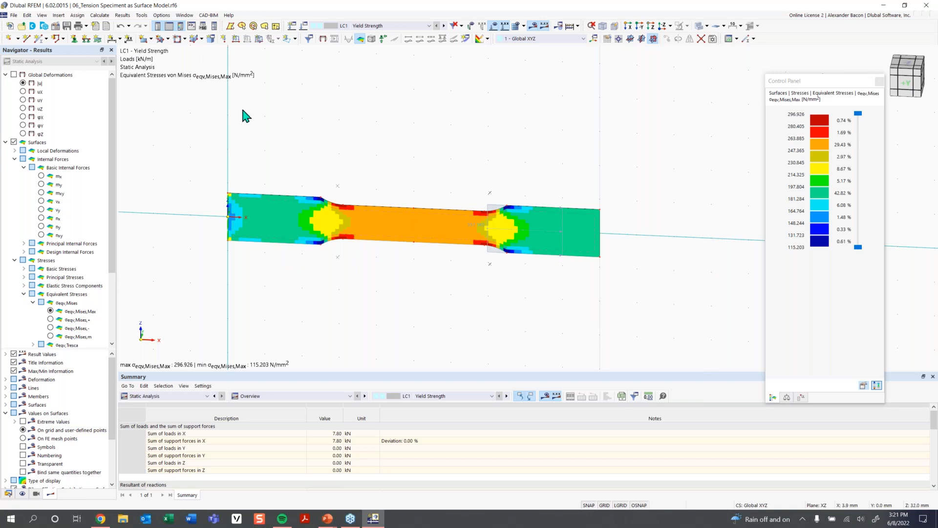
- Open the result smoothing settings and compare smoothing types, keeping Constant on mesh elements
click(122, 15)
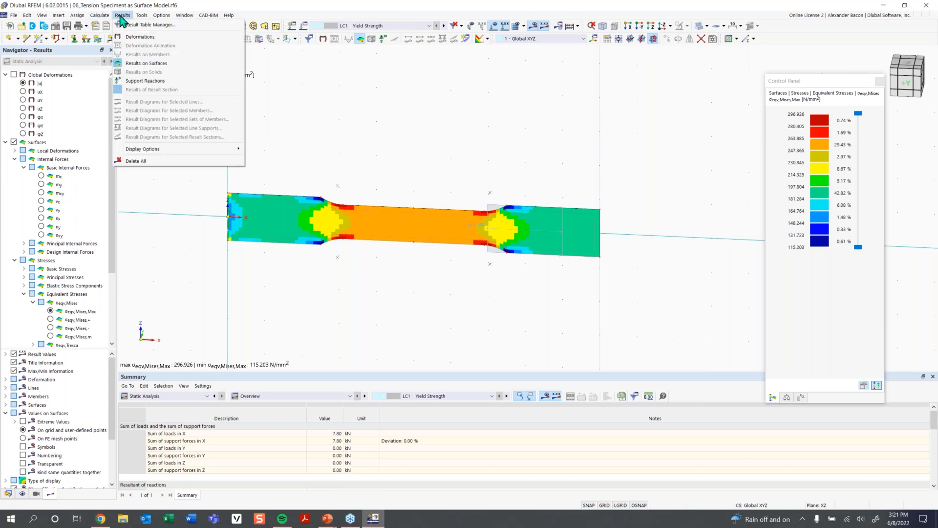
mouse_move(140, 17)
mouse_move(157, 149)
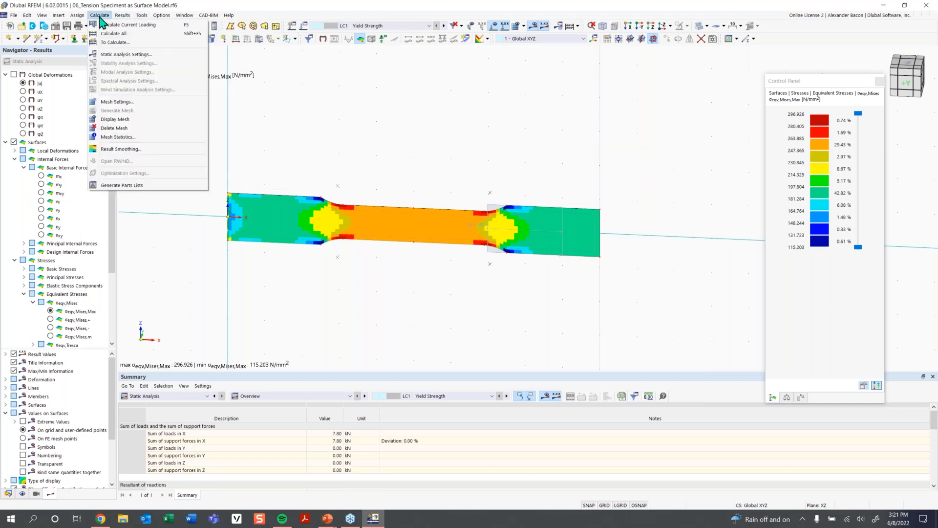
click(100, 16)
click(99, 18)
click(128, 149)
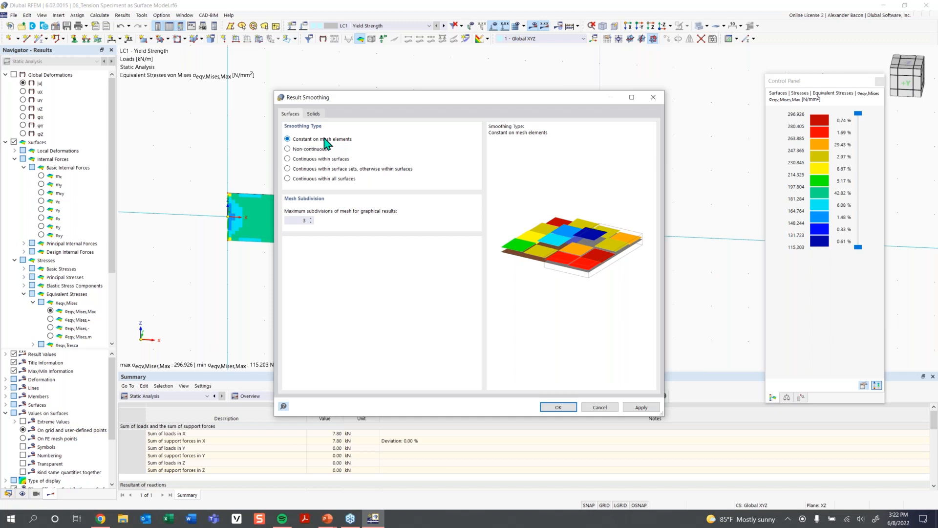
click(325, 167)
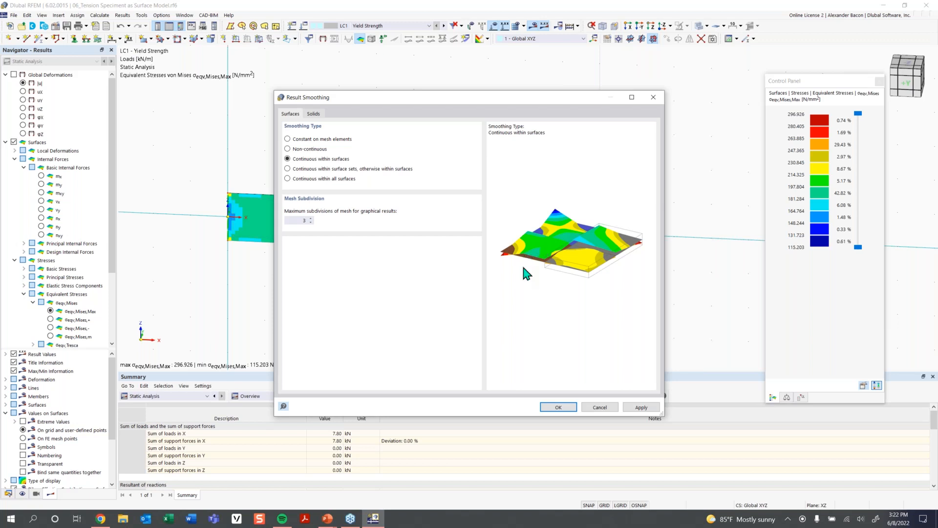
click(343, 140)
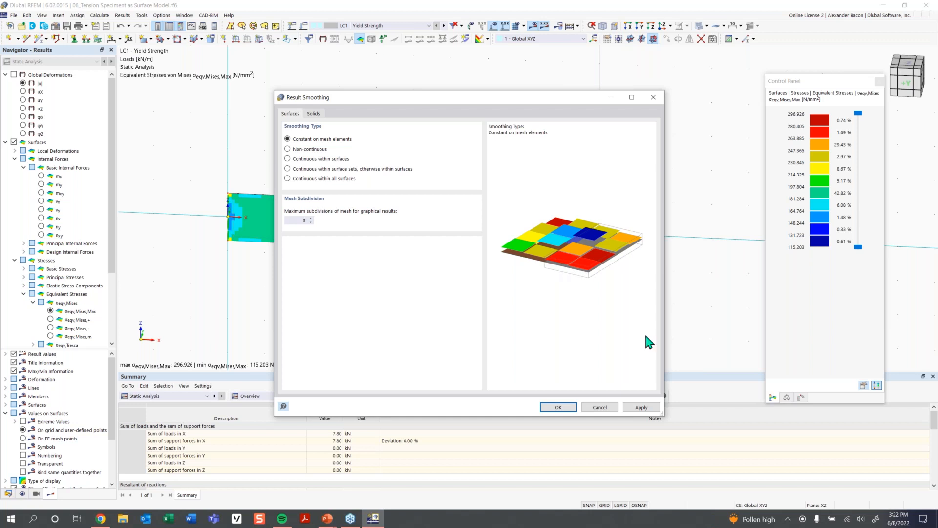
click(558, 407)
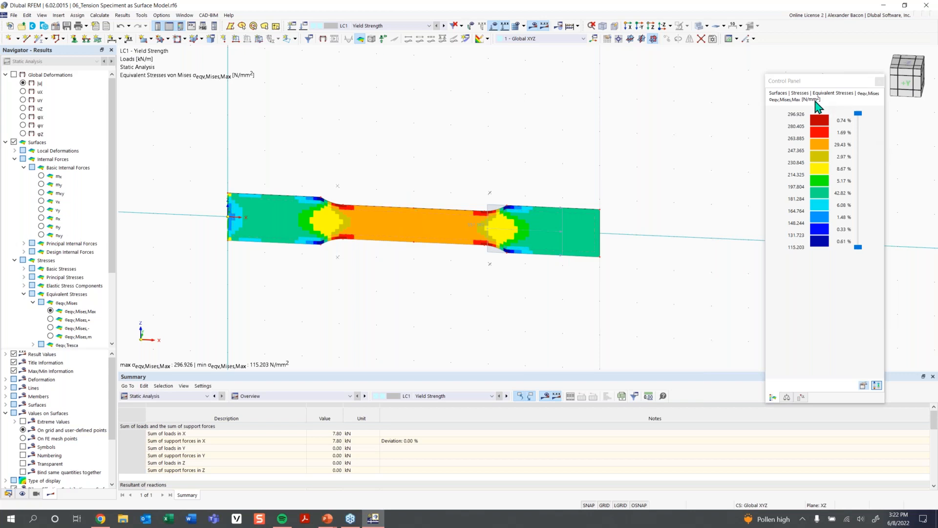
- Set the stress color scale to limits from 0 to 260 N/mm²
drag(812, 84, 698, 83)
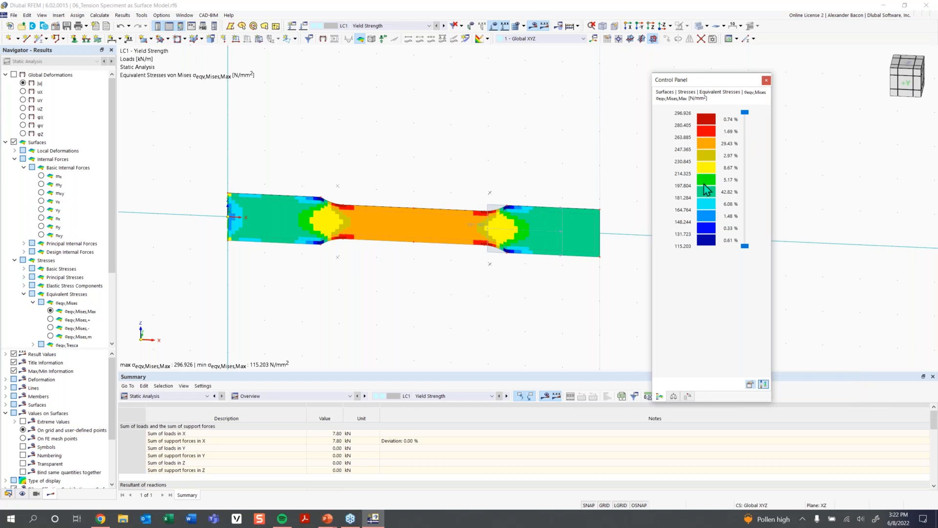
scroll(540, 231, up, 1)
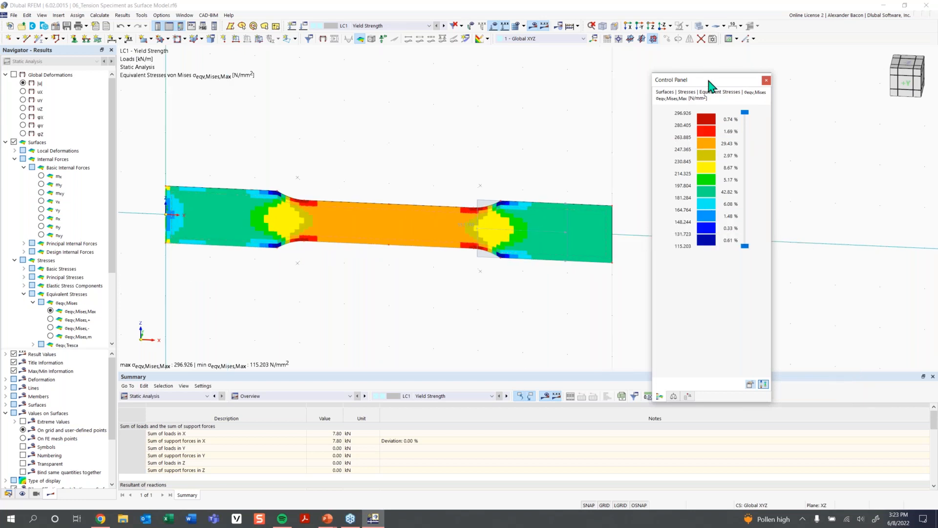
drag(686, 82, 746, 73)
scroll(494, 227, up, 1)
middle_drag(489, 222, 541, 218)
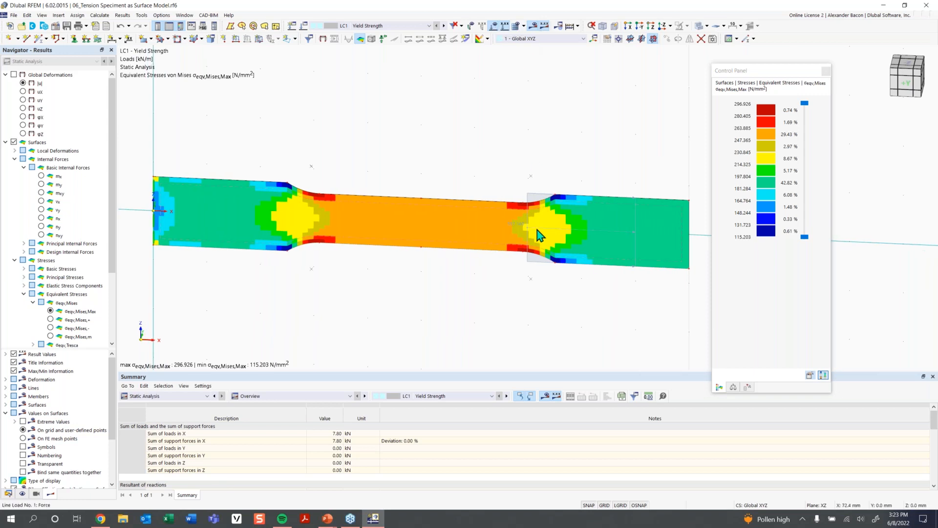
mouse_move(519, 232)
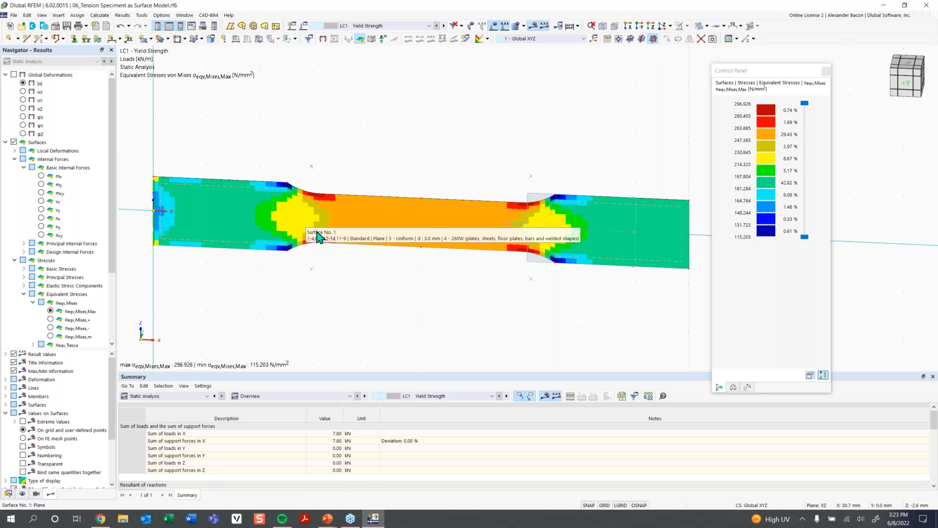
click(762, 158)
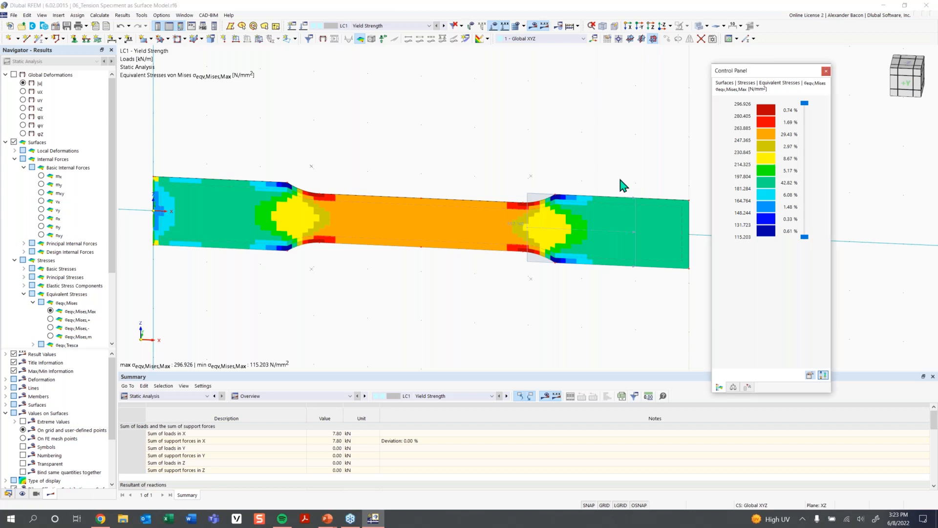
double_click(772, 185)
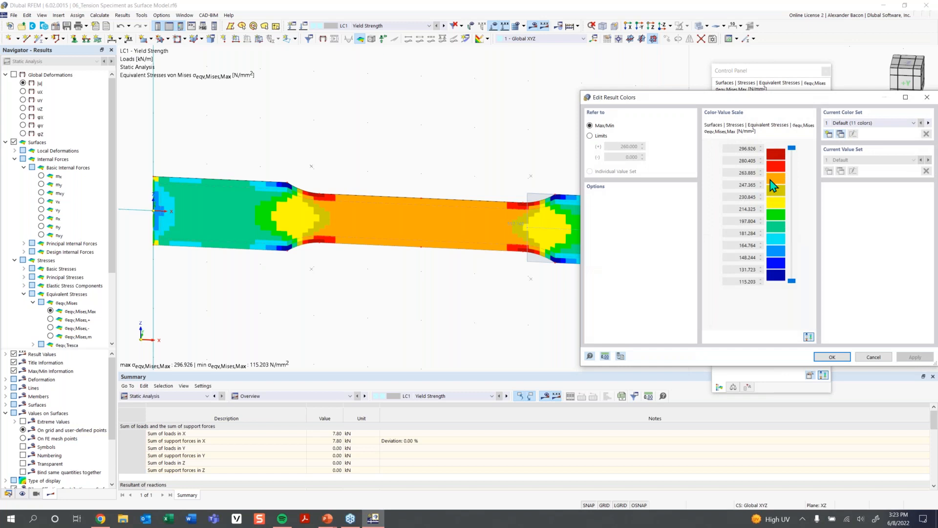
click(602, 136)
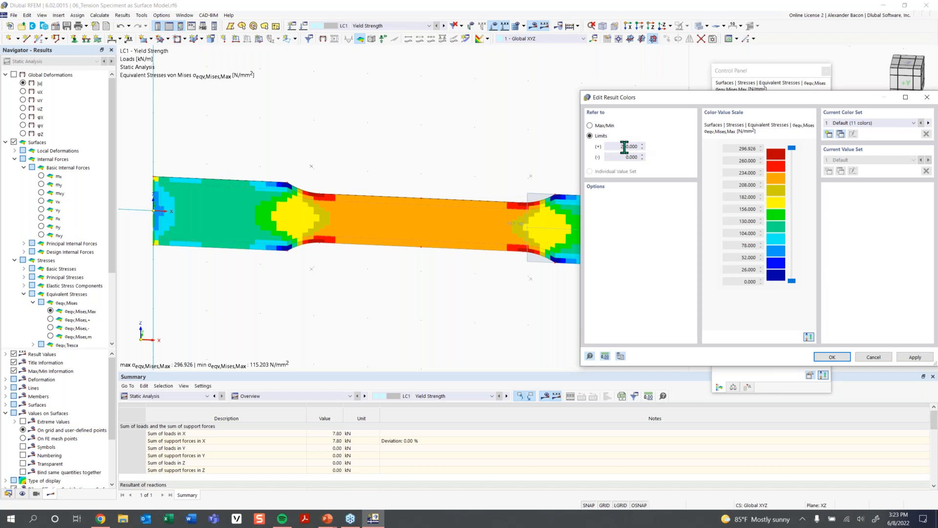
click(832, 357)
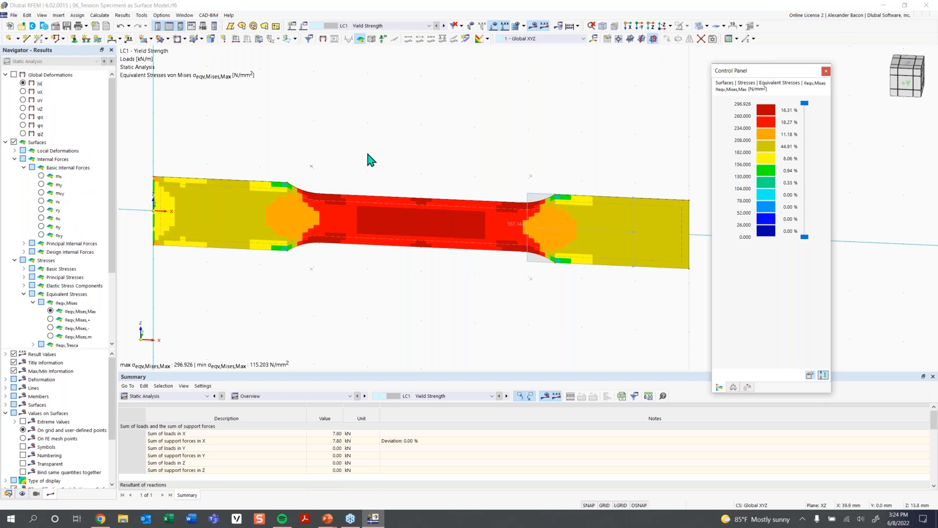
- Edit the specimen surface and set its material to 5 - 260W Isotropic | Plastic (Surfaces/Solids)
double_click(380, 245)
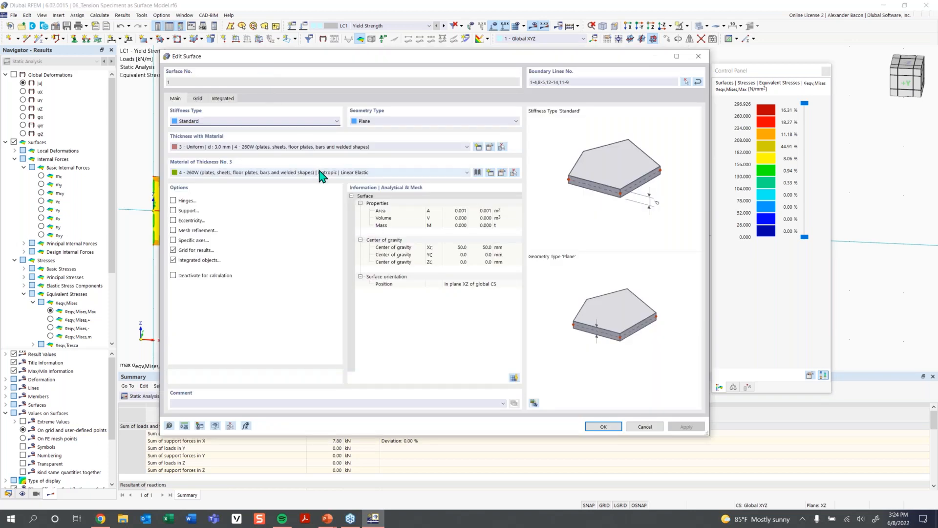
click(415, 172)
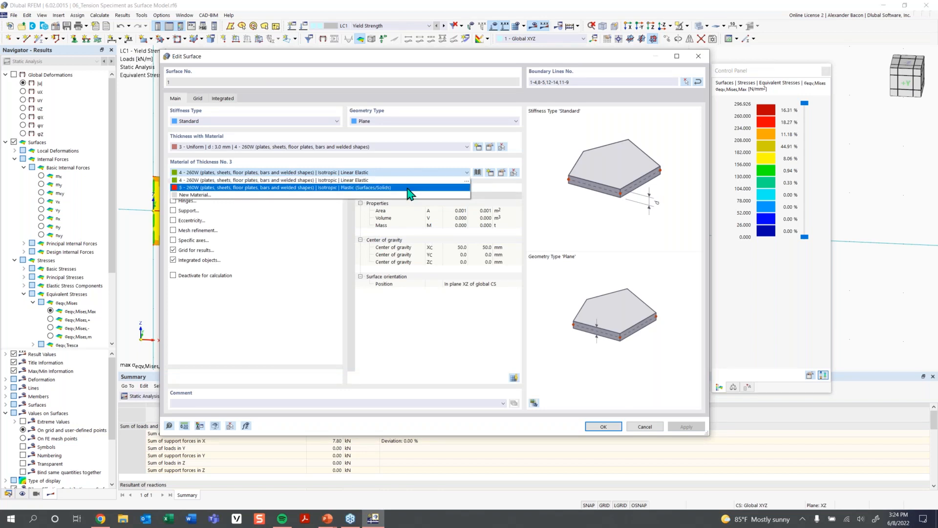
click(410, 188)
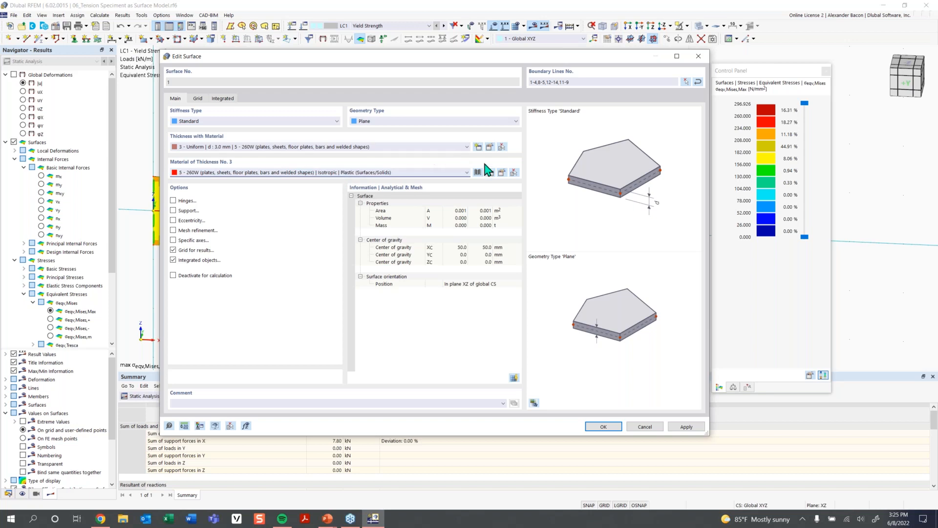
- Inspect the surface material's Isotropic Plastic parameters (von Mises hypothesis, diagram type, yield strengths), then apply the surface changes
click(501, 173)
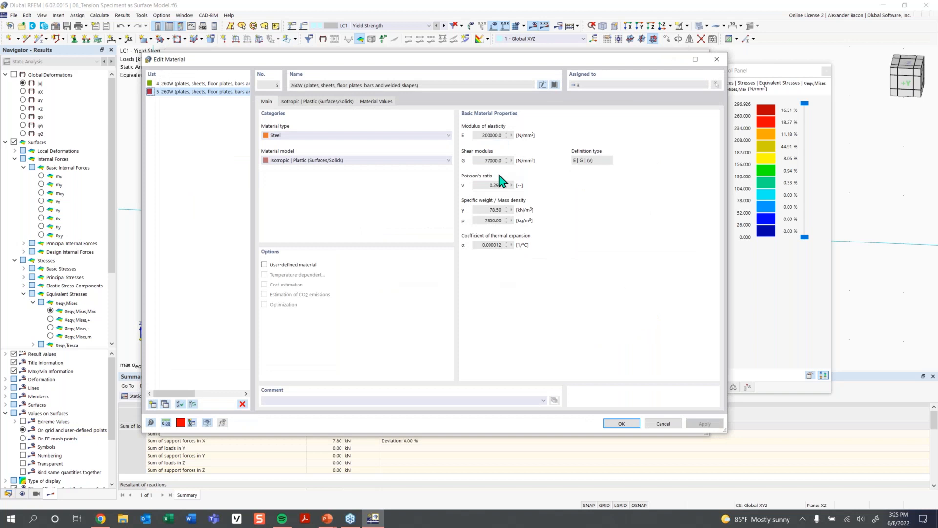
click(326, 161)
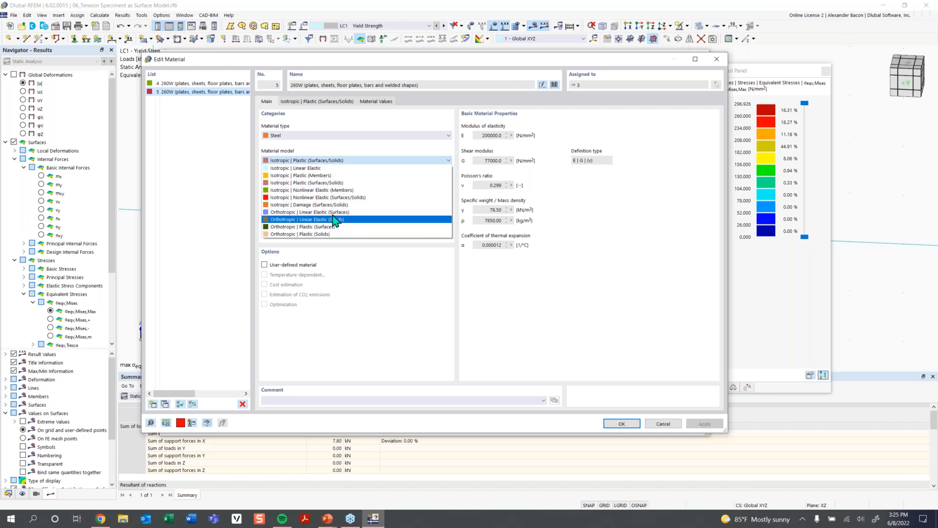
click(331, 183)
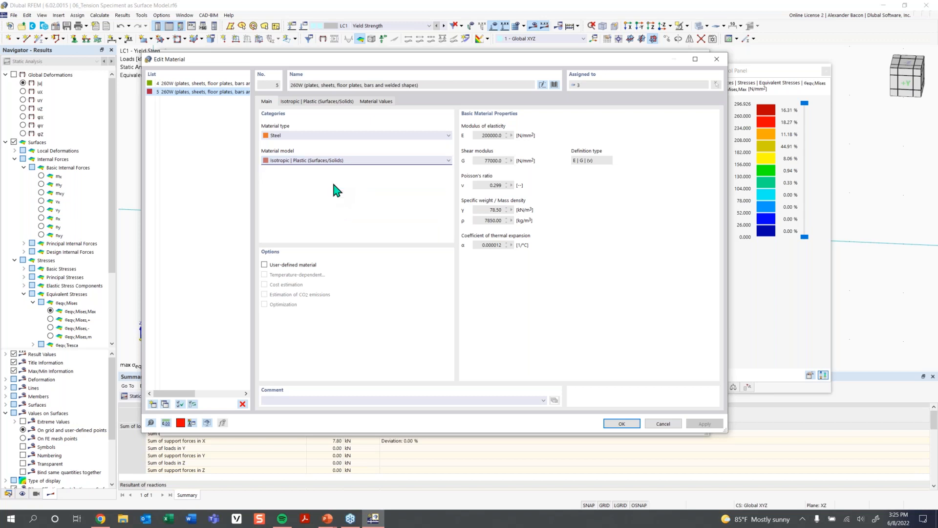
click(312, 102)
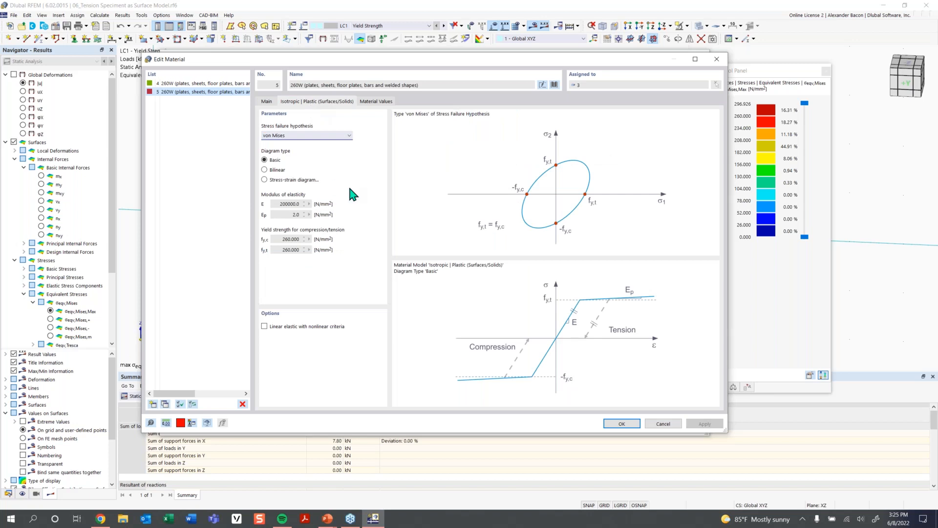
click(322, 136)
click(276, 142)
click(295, 242)
click(623, 424)
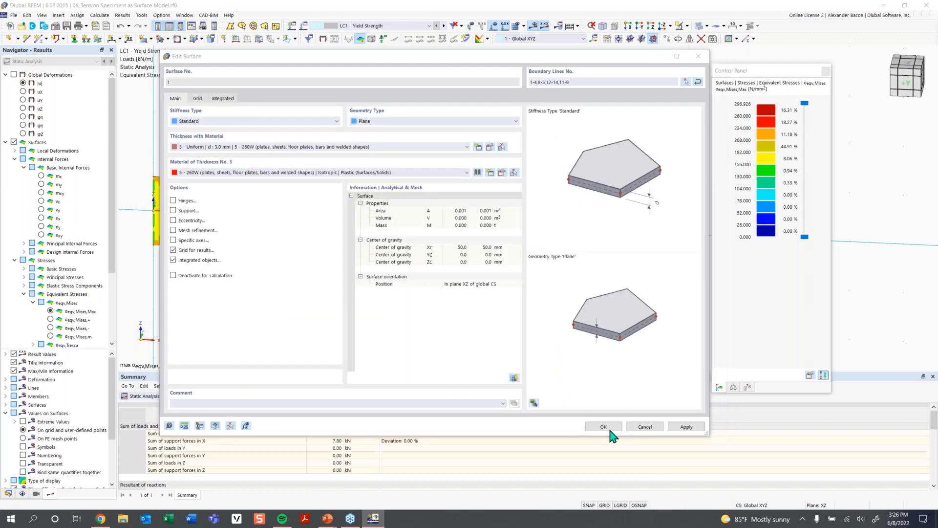
click(606, 429)
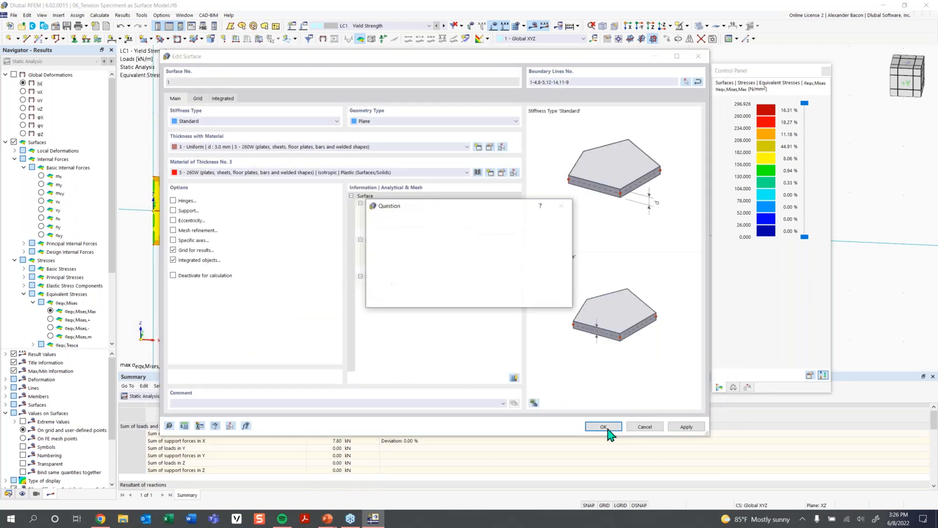
click(512, 299)
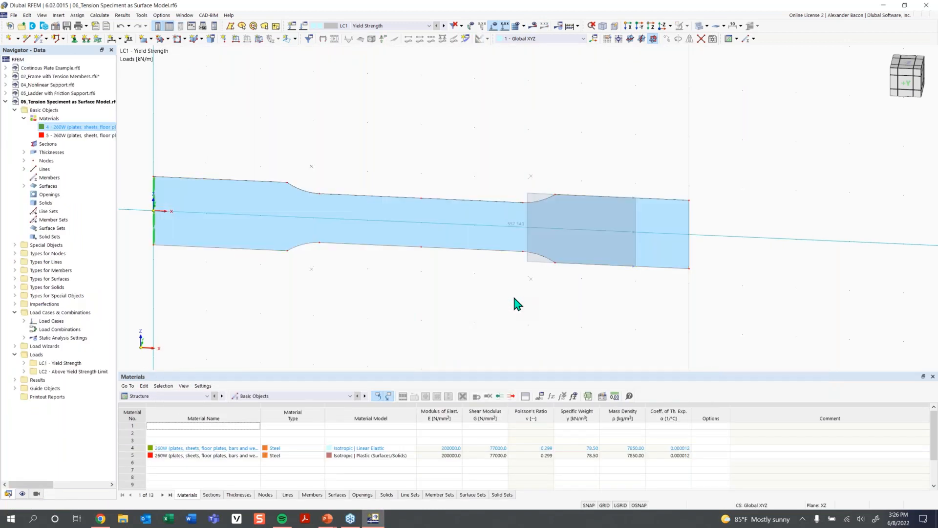
- Calculate LC1 - Yield Strength and display the plastic nonlinearity rate η_pl on the specimen
click(533, 27)
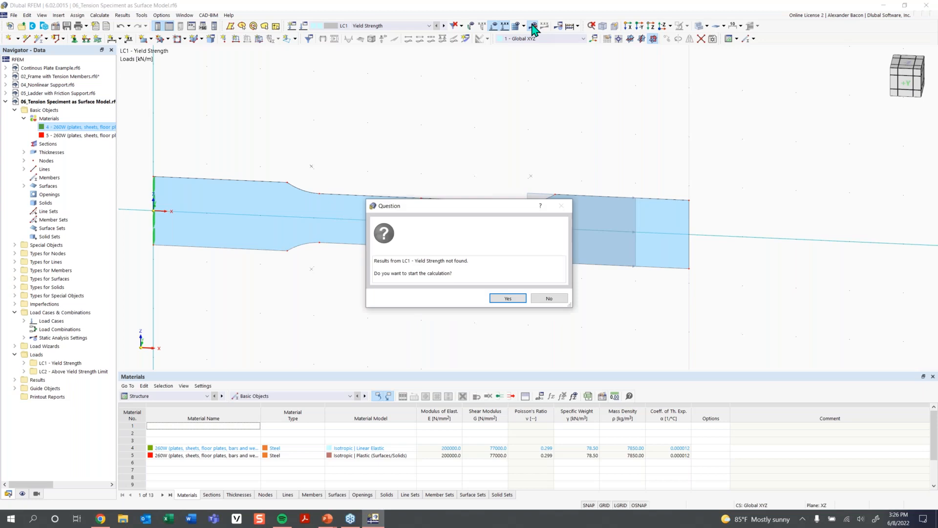
click(498, 298)
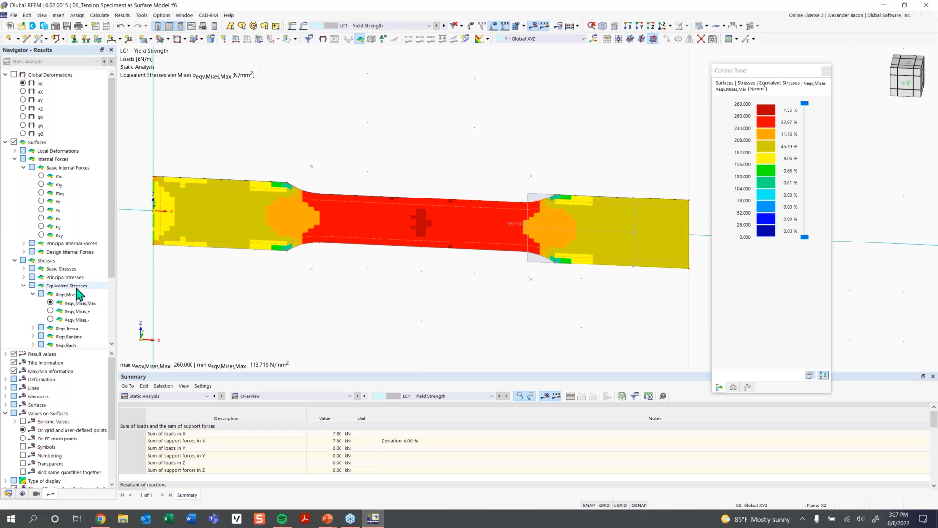
scroll(48, 288, down, 3)
click(14, 293)
click(5, 294)
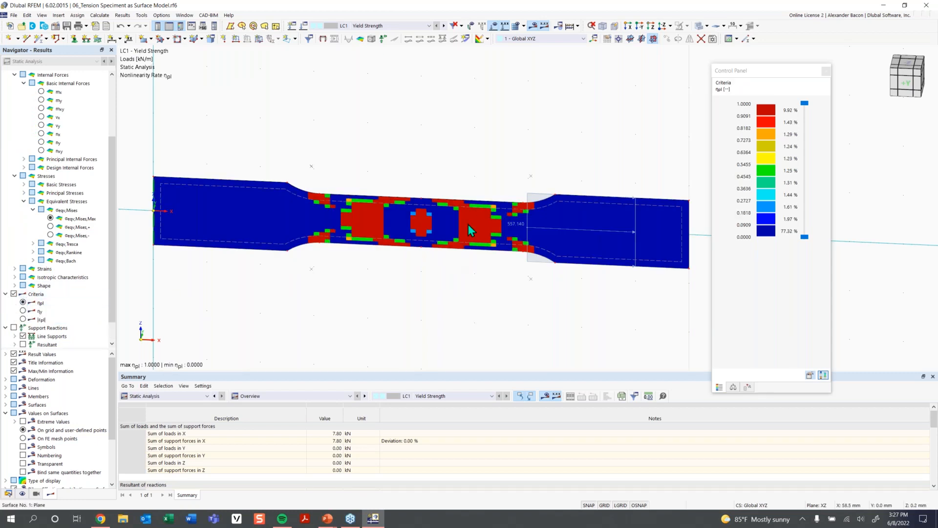
- Switch to load case LC2 - Above Yield Strength Limit and run its calculation
scroll(461, 227, up, 1)
middle_drag(527, 238, 510, 240)
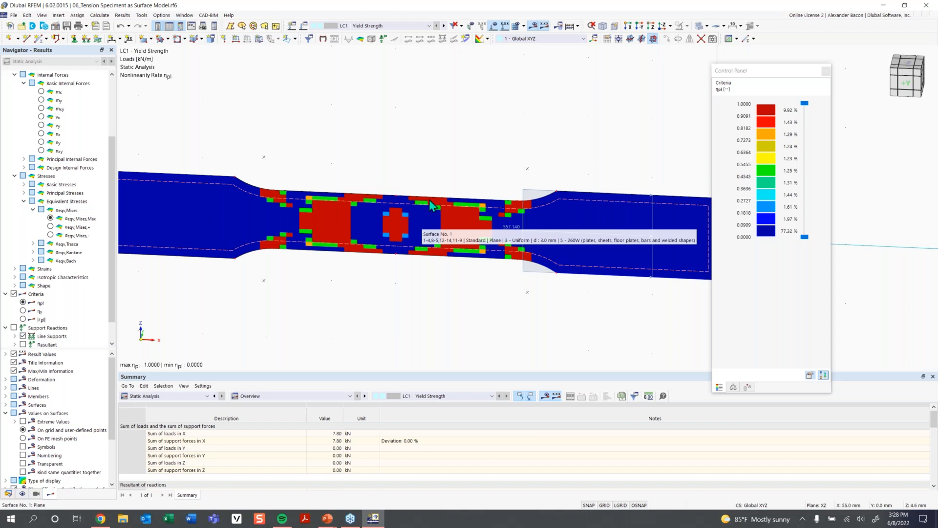
scroll(607, 247, down, 1)
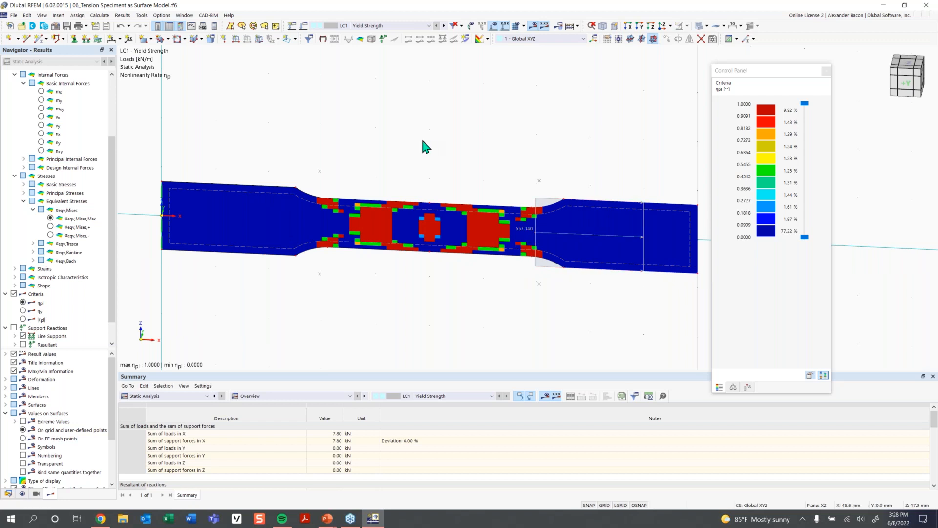
click(367, 26)
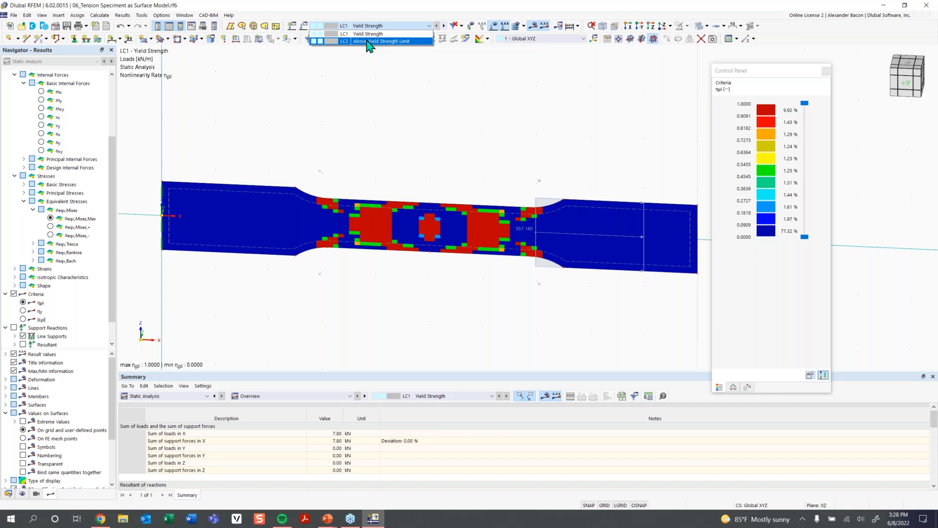
click(370, 41)
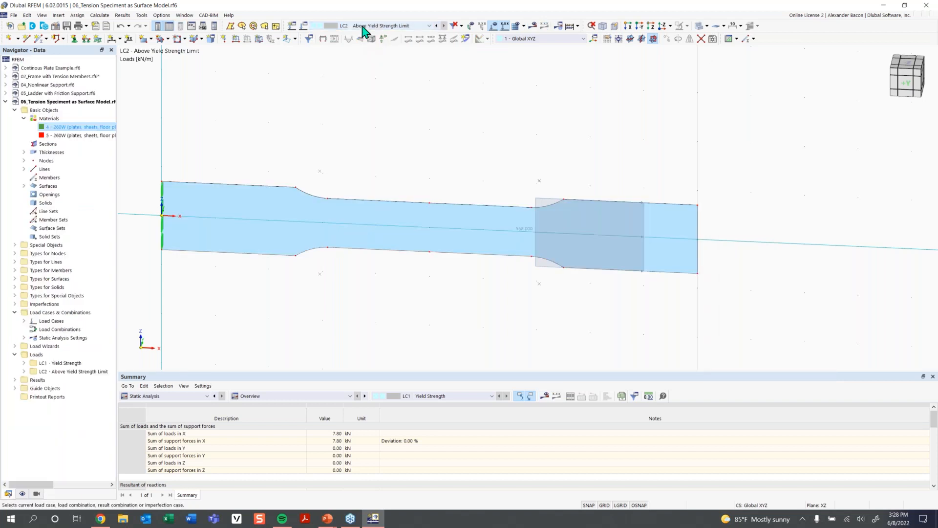
mouse_move(528, 234)
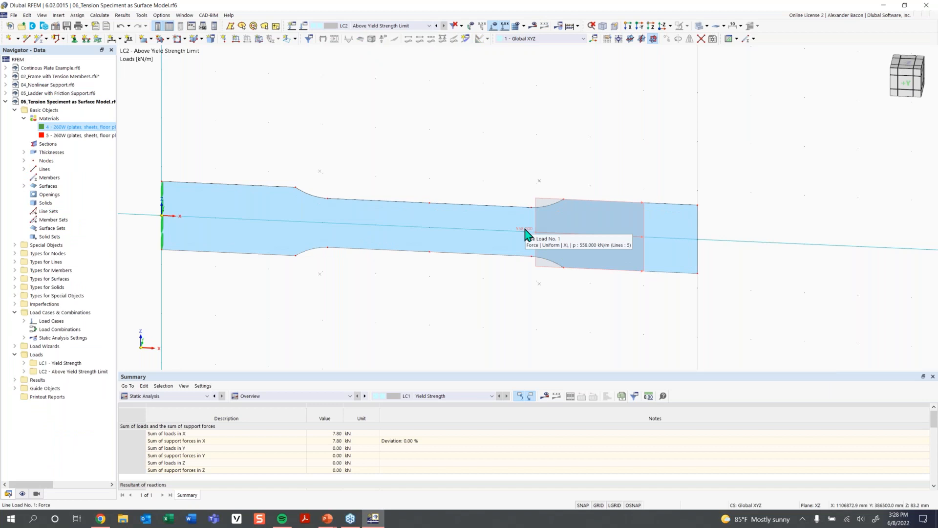
click(534, 26)
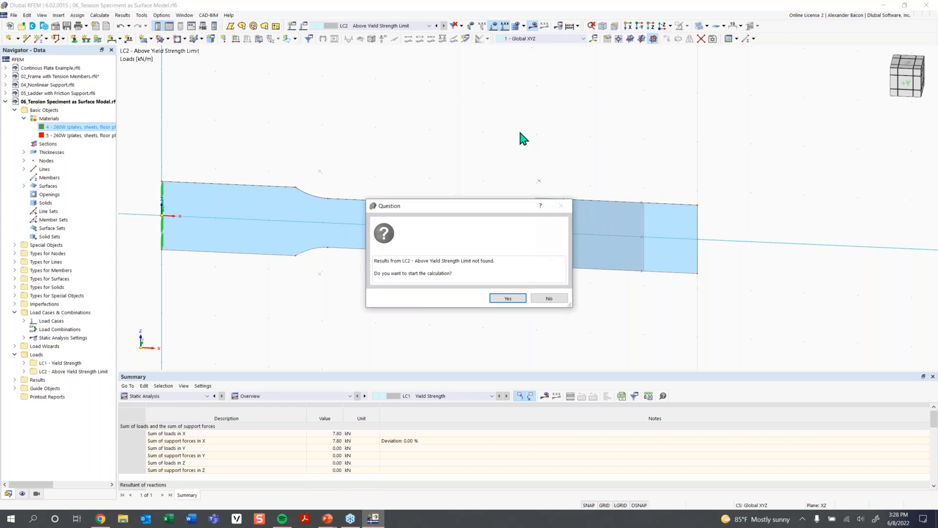
click(508, 298)
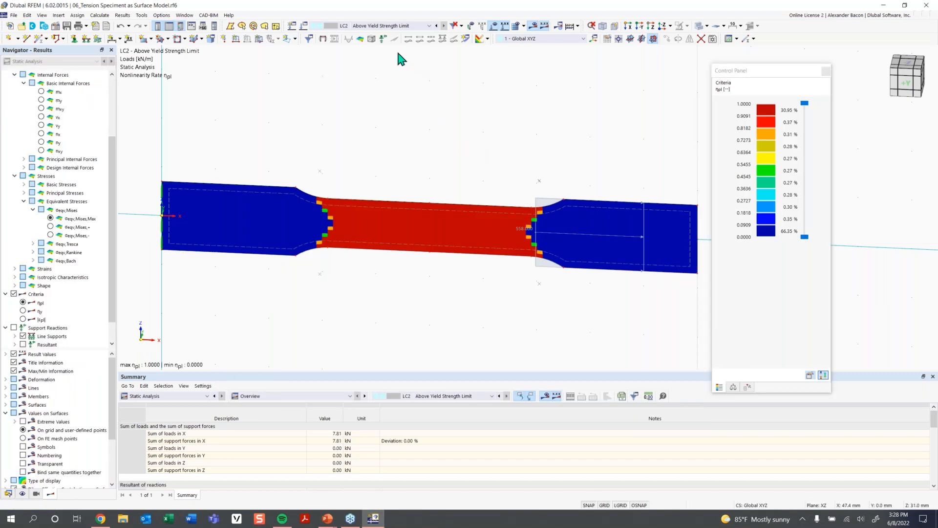
- Switch back to LC1 - Yield Strength and display the global deformations |u|
click(384, 27)
click(371, 34)
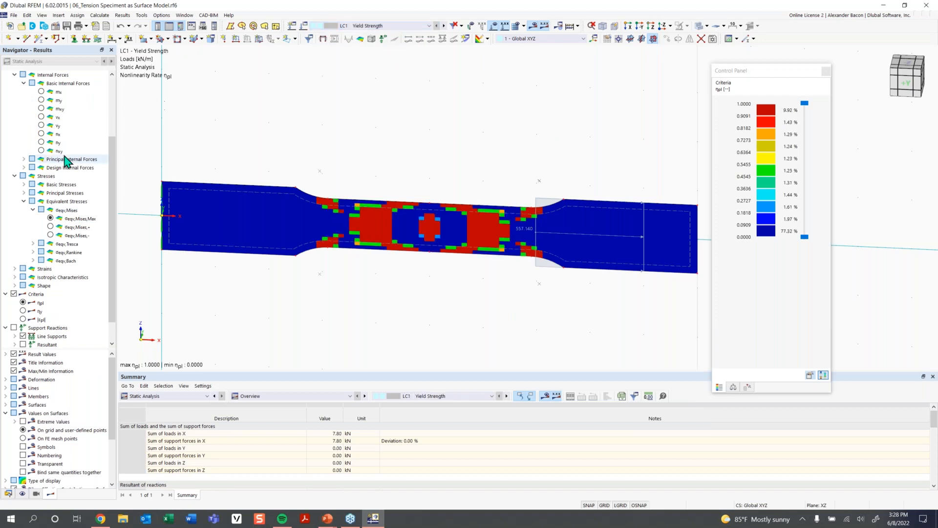
scroll(59, 147, up, 4)
click(14, 75)
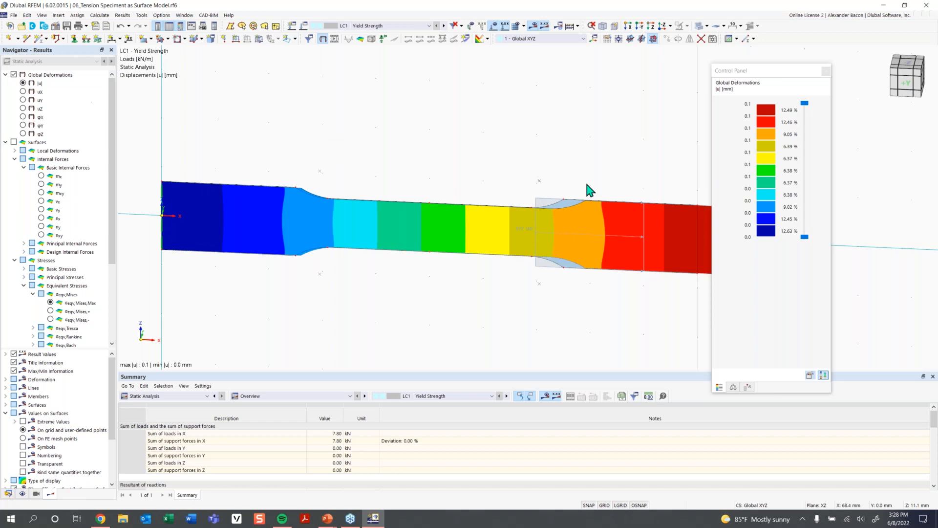
- Switch to LC2 to compare its global deformations |u| with LC1
scroll(588, 184, down, 2)
middle_drag(600, 170, 538, 171)
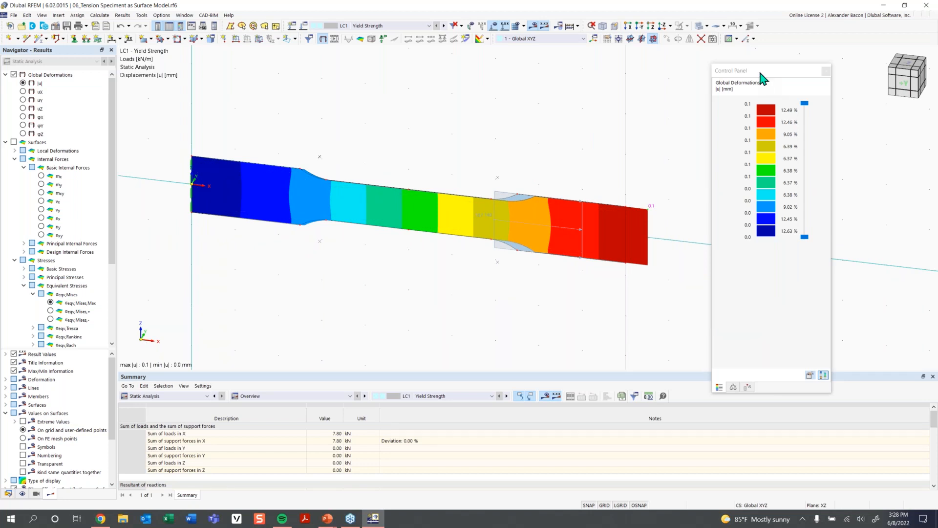
drag(764, 77, 789, 79)
scroll(418, 196, up, 3)
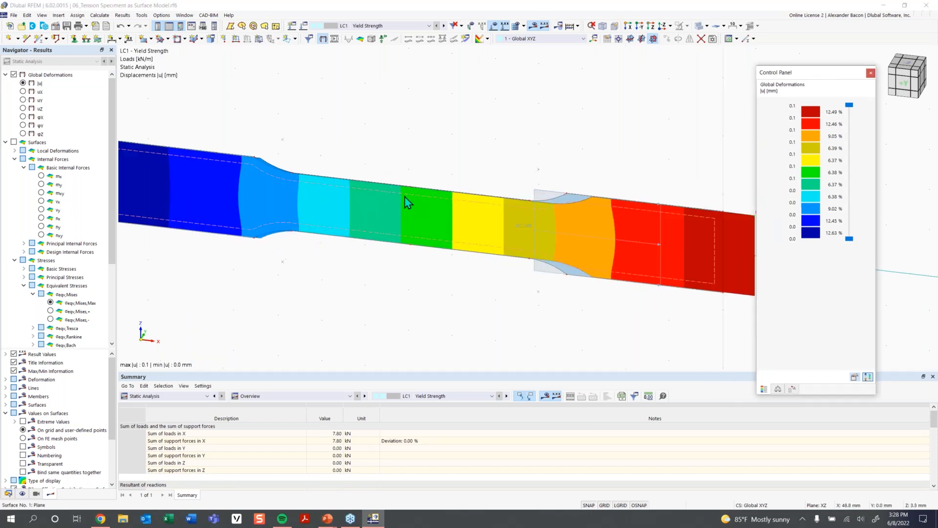
scroll(447, 201, down, 4)
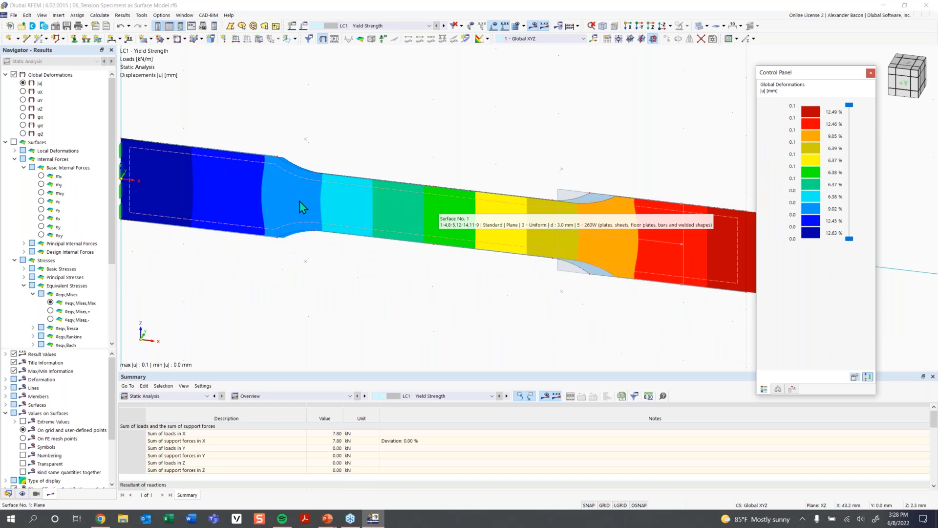
middle_drag(511, 223, 430, 205)
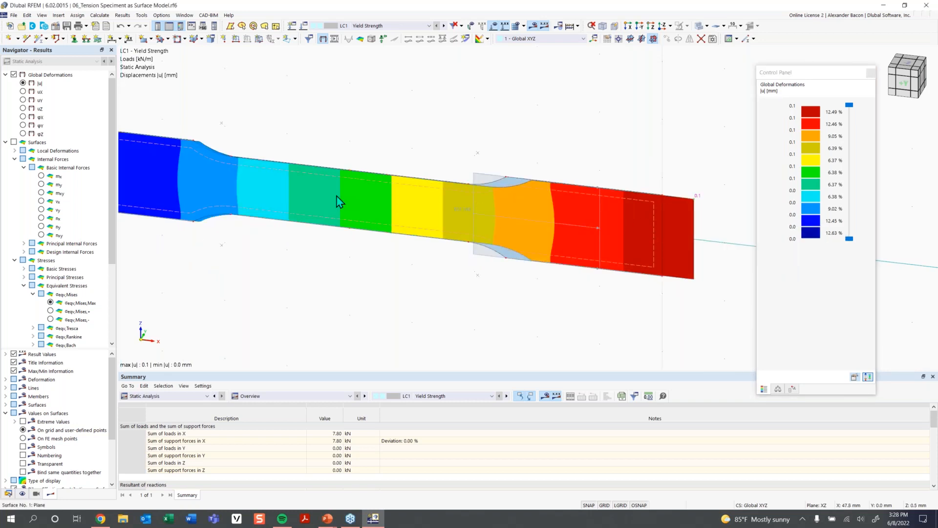
click(444, 26)
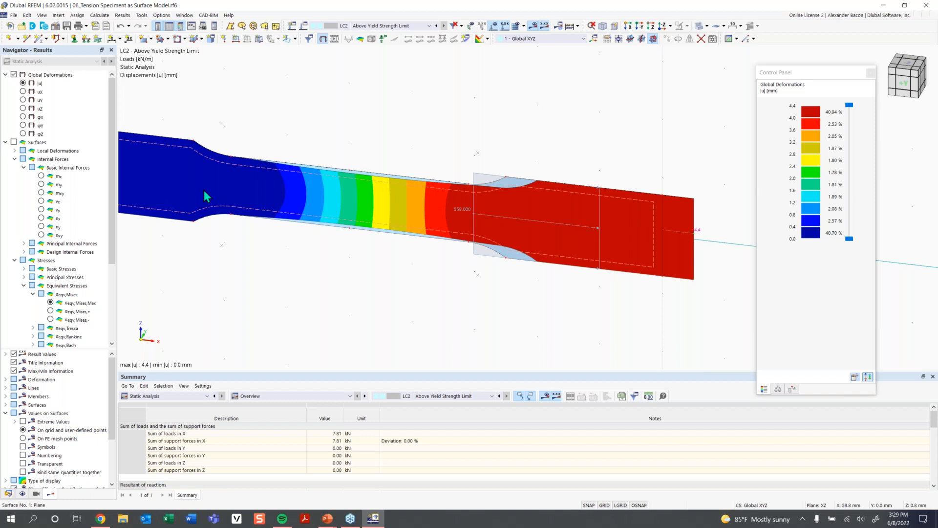
- Toggle the deformed shape display for LC2, then turn the result display off
click(334, 39)
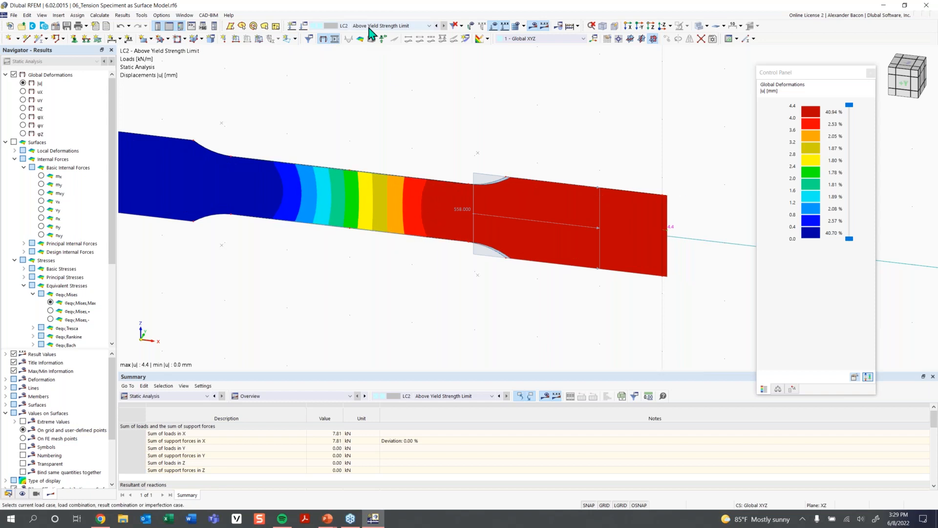
click(335, 40)
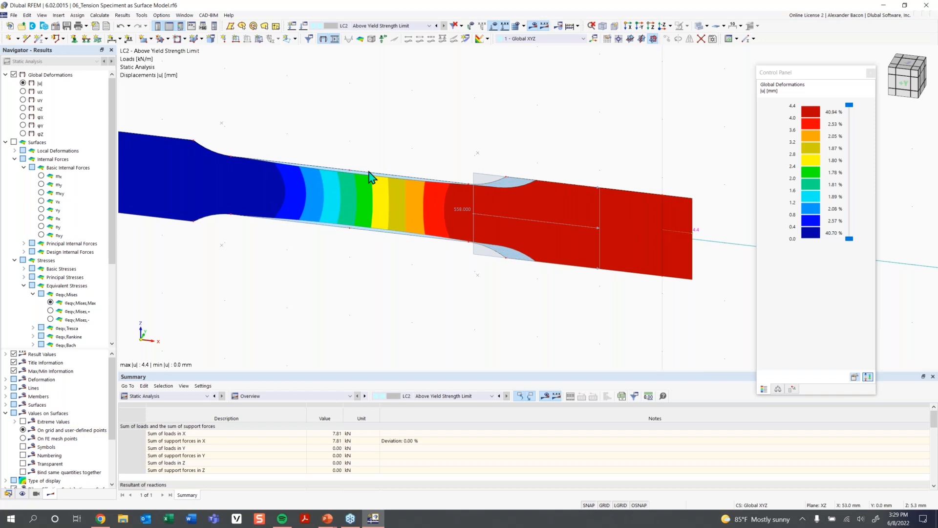
scroll(394, 237, down, 2)
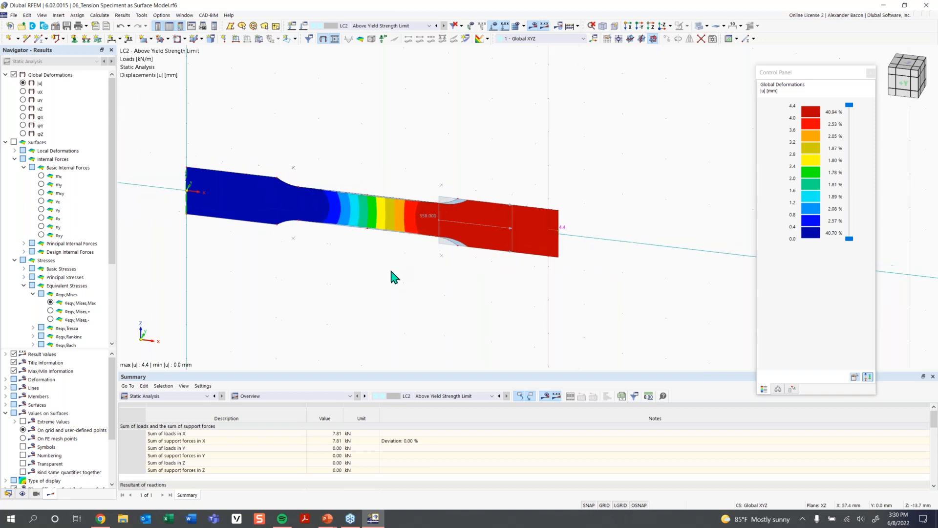
click(324, 39)
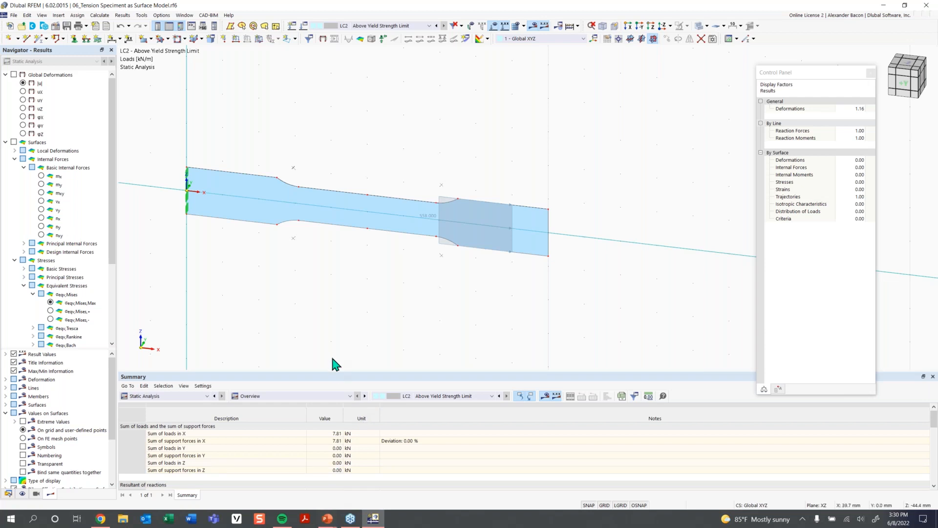
- Switch to the PowerPoint slide show and advance to the singularities slide
mouse_move(334, 521)
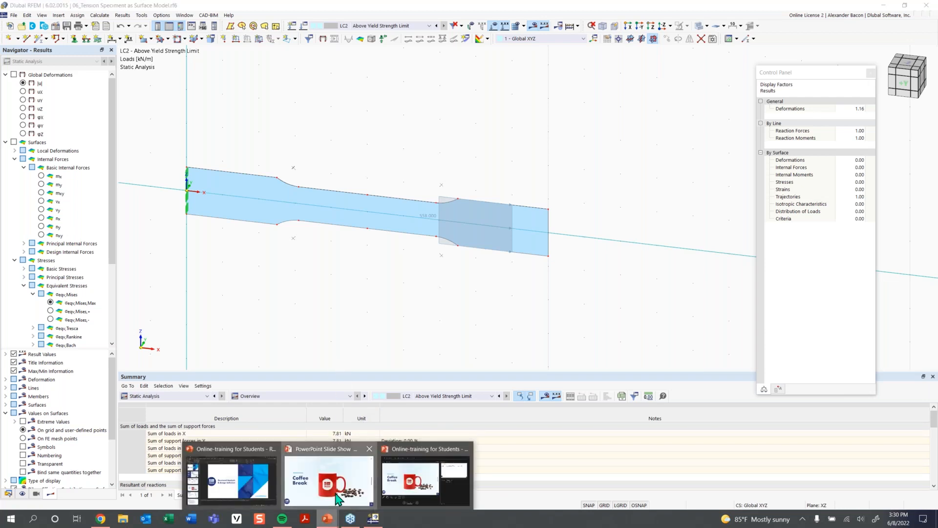
click(322, 476)
click(587, 344)
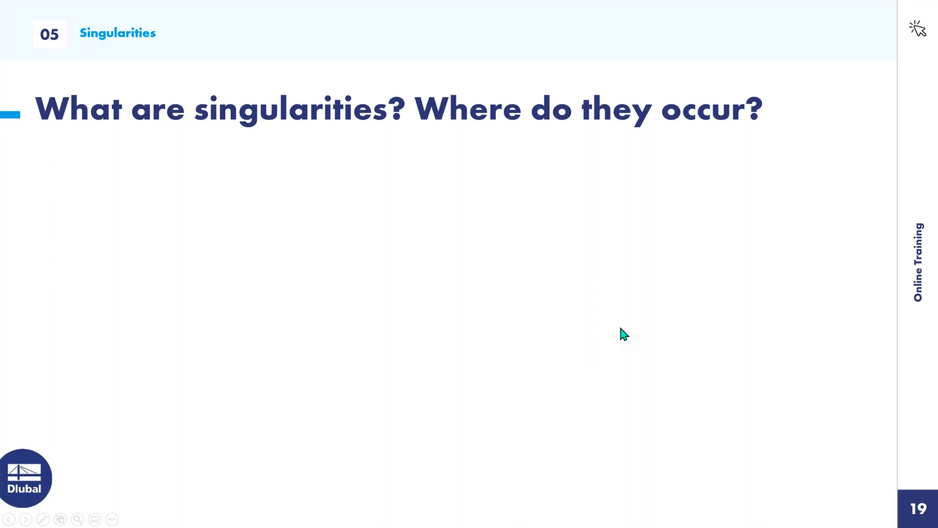
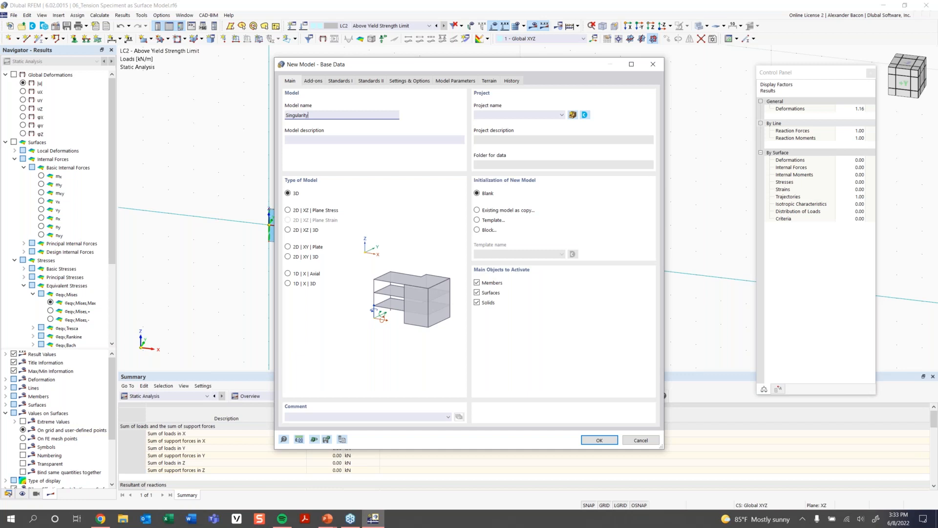
- Name the new model 'Singularity - Point Load' and adjust the load and combination wizard add-ons
text(- Point Load)
click(313, 81)
click(496, 116)
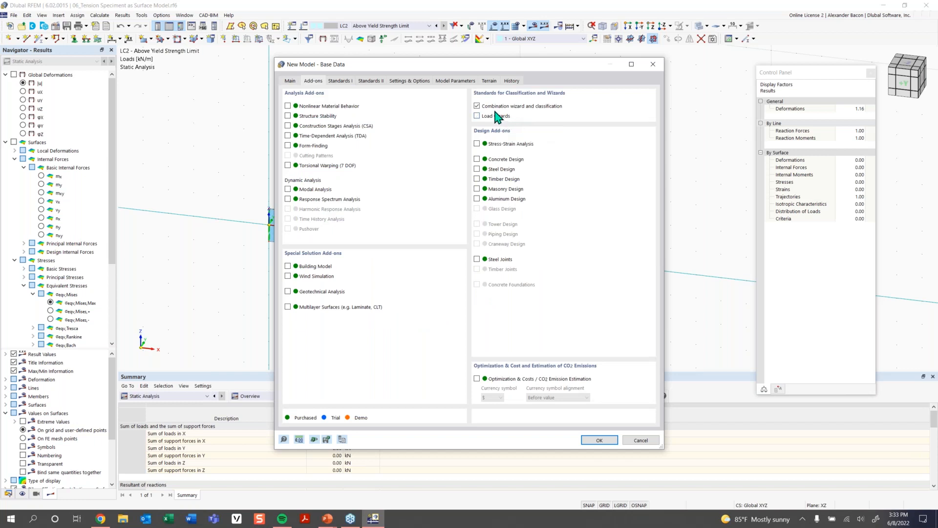
click(491, 107)
- Review the model settings and create the new model
click(410, 81)
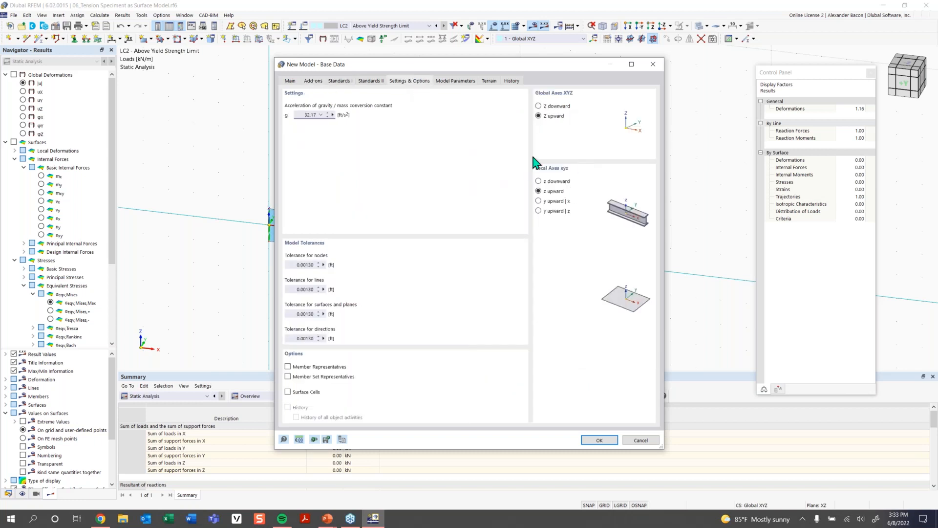
click(291, 81)
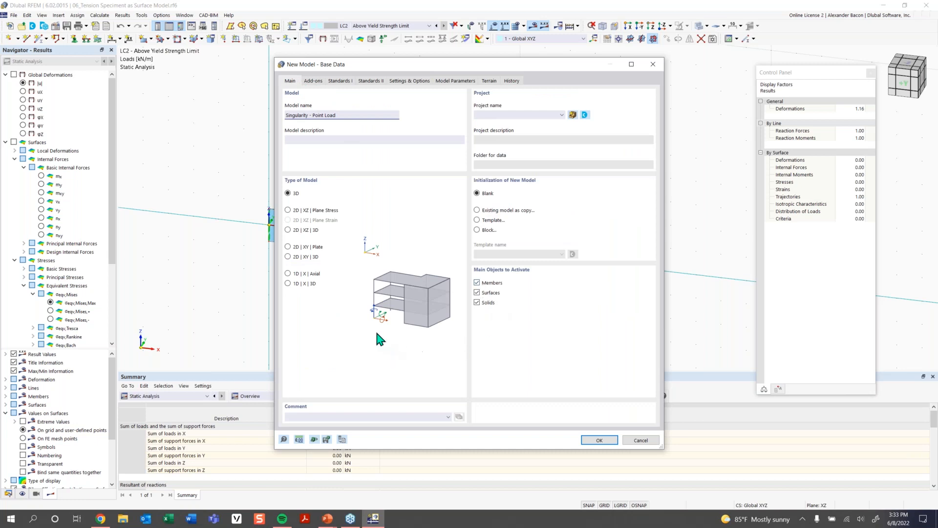
click(605, 441)
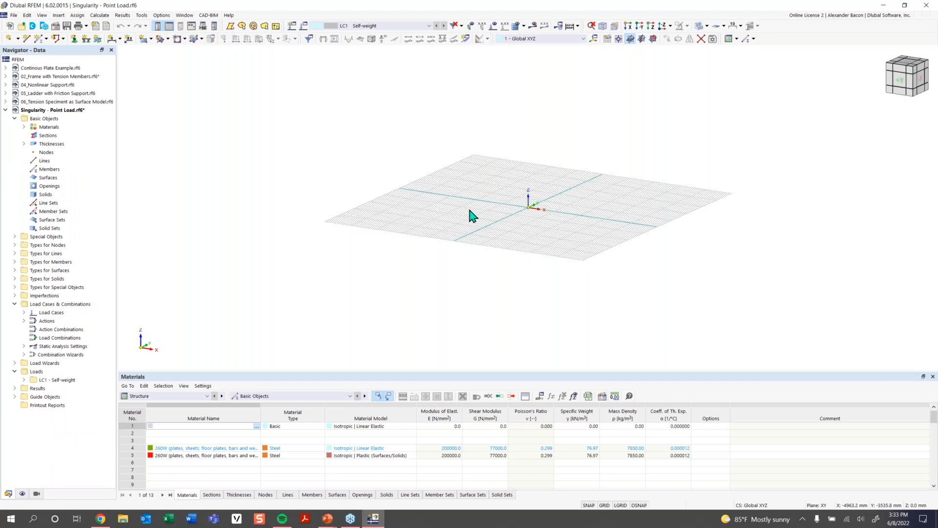
- Switch the model's units and decimal places to the imperial set with feet, inches and kips
middle_drag(521, 186, 531, 272)
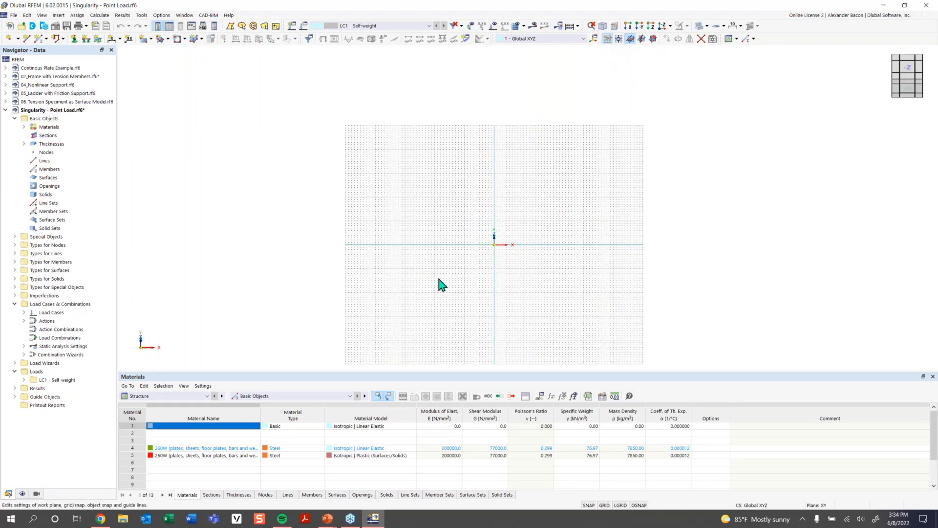
double_click(438, 293)
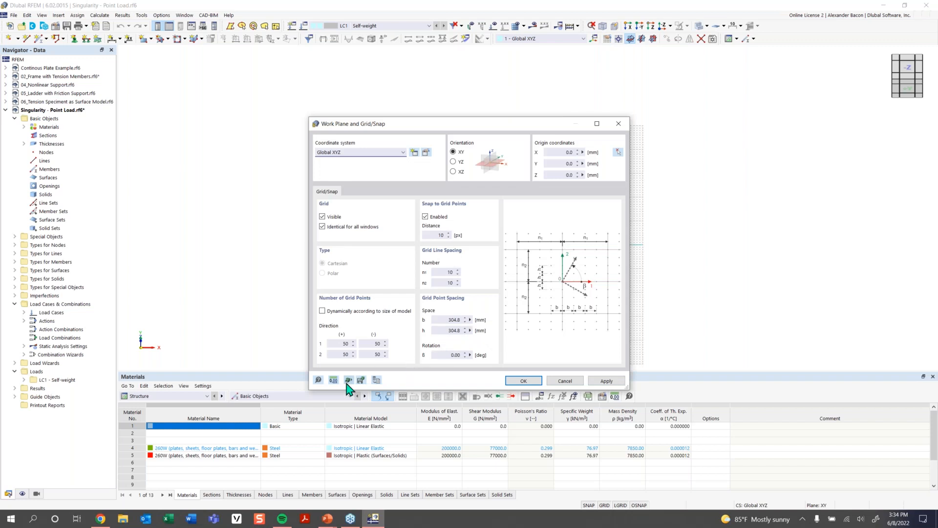
click(333, 381)
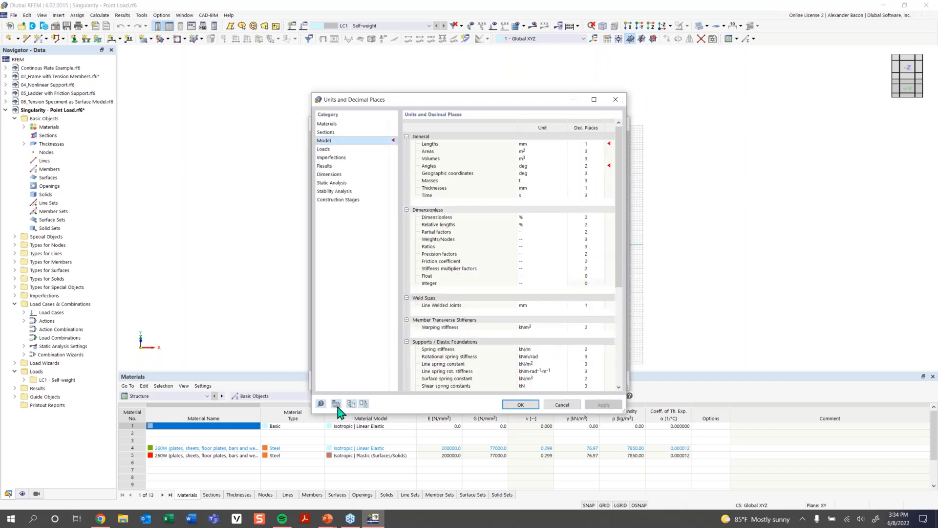
click(351, 403)
click(436, 211)
click(488, 342)
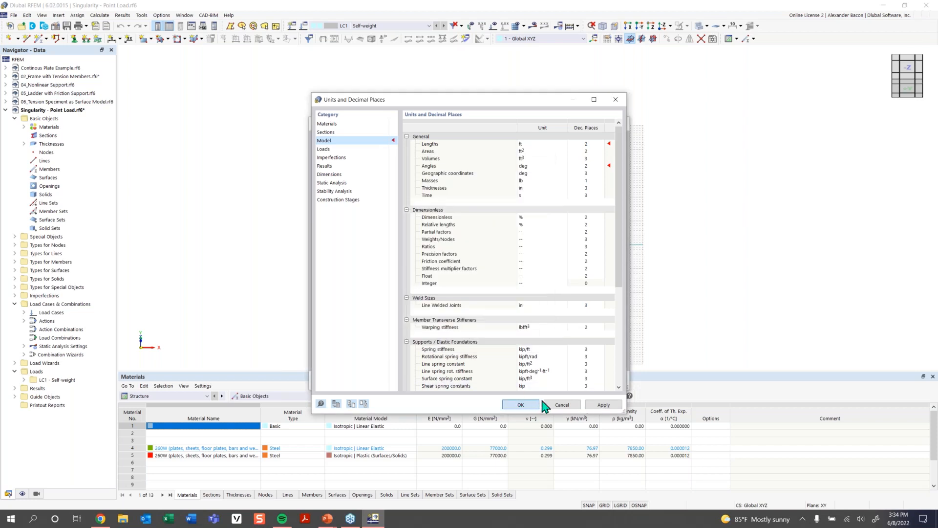
click(536, 405)
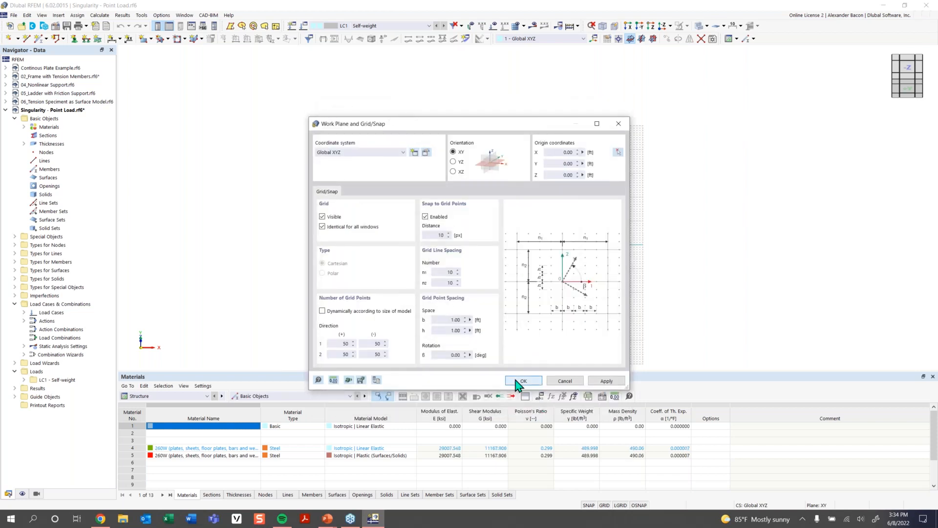
click(516, 382)
- Start a rectangular surface and search the material library for concrete for a new thickness
middle_drag(507, 249, 464, 260)
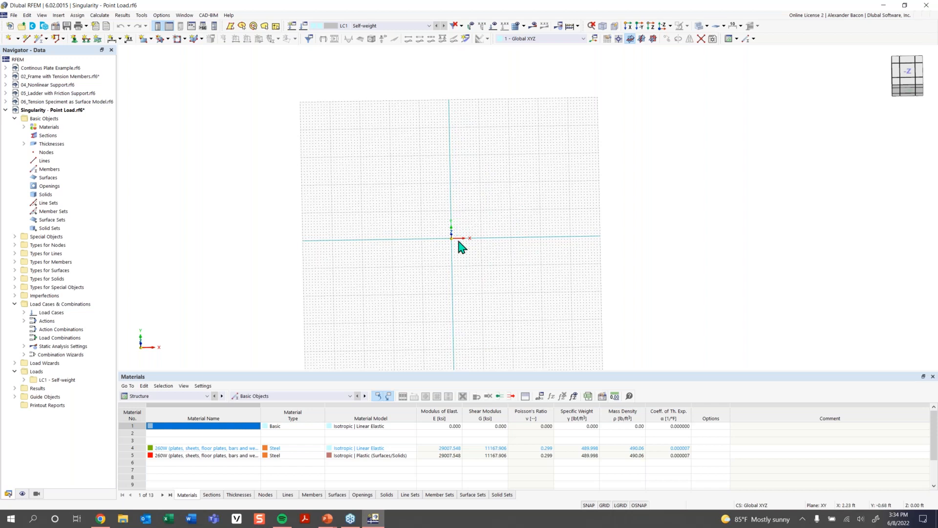
scroll(456, 235, up, 3)
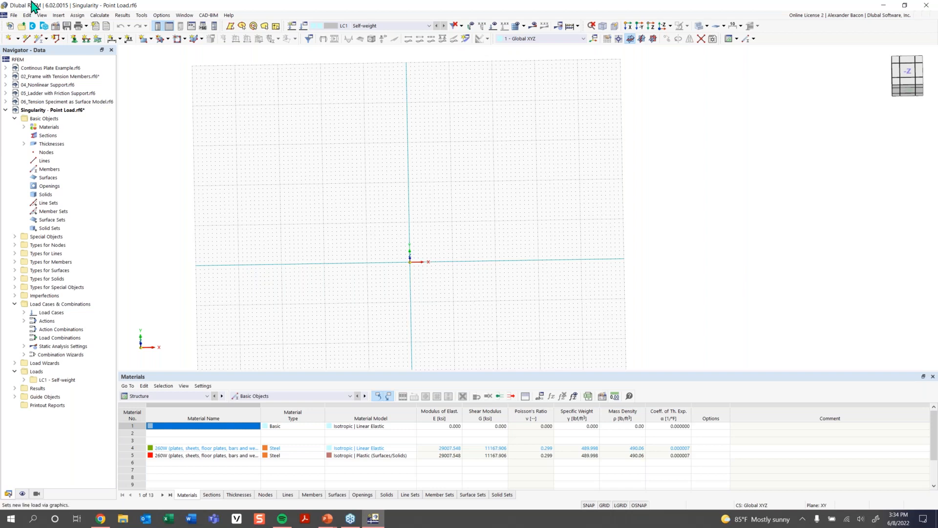
click(145, 42)
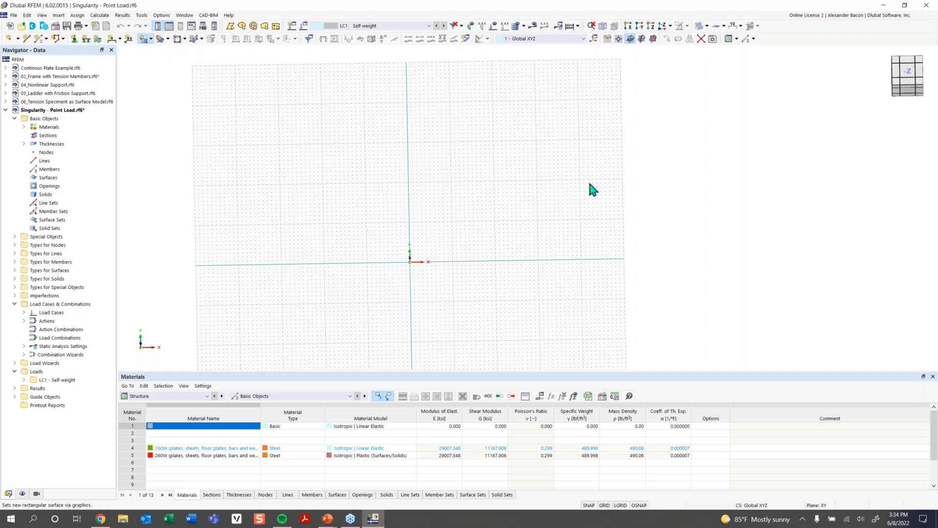
click(226, 149)
click(225, 169)
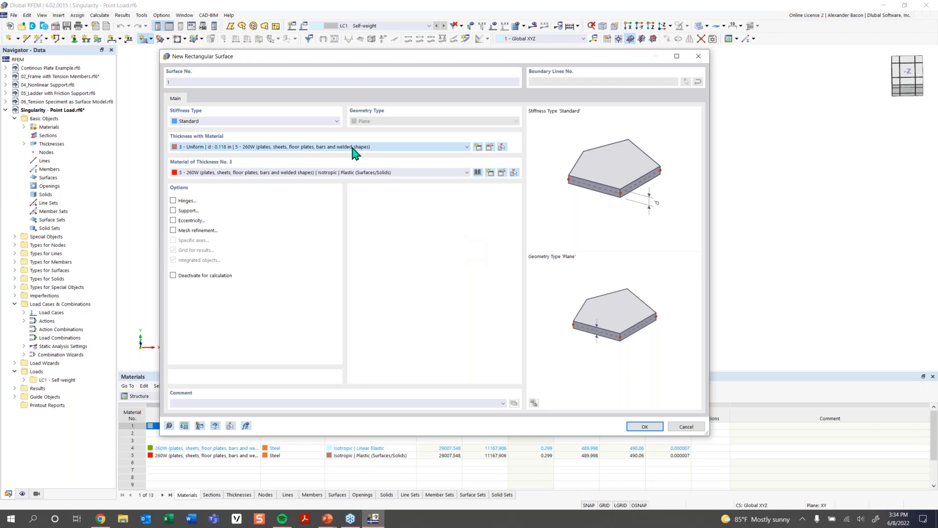
click(478, 147)
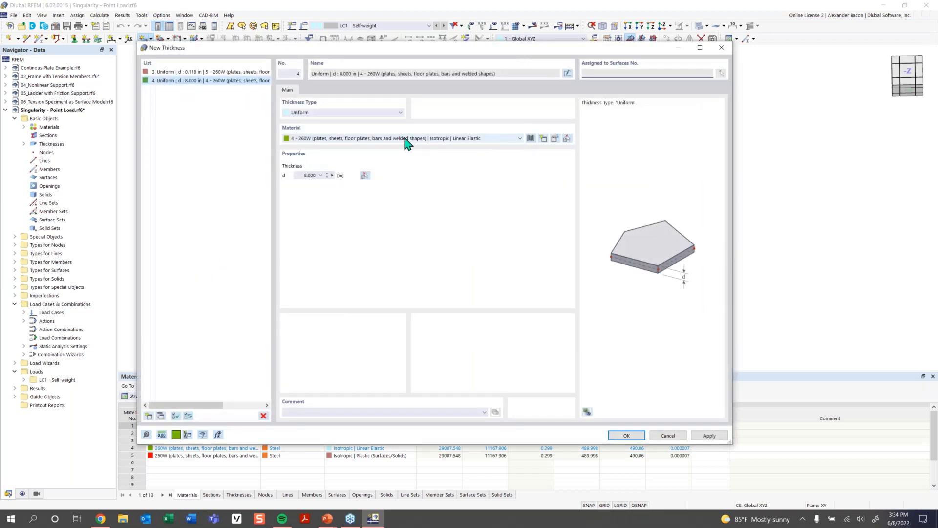
click(348, 138)
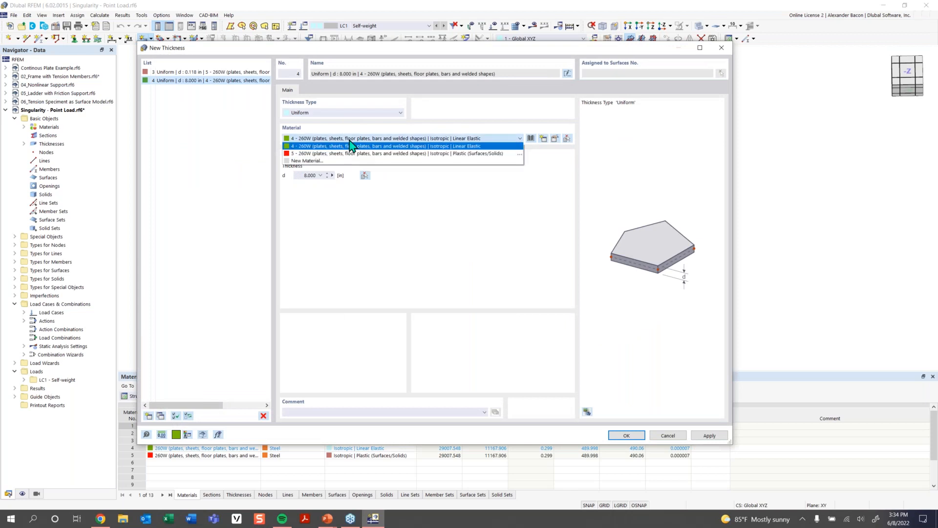
click(343, 161)
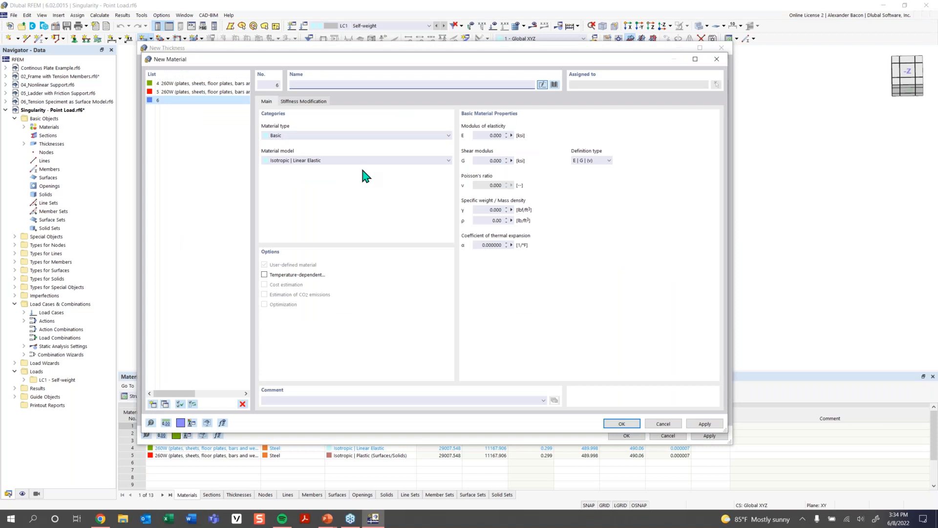
click(554, 85)
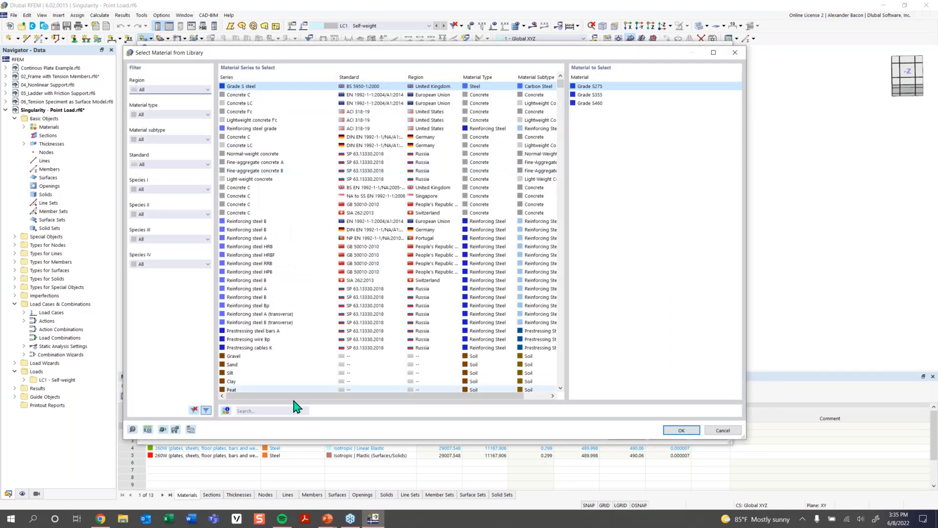
click(278, 409)
text(c)
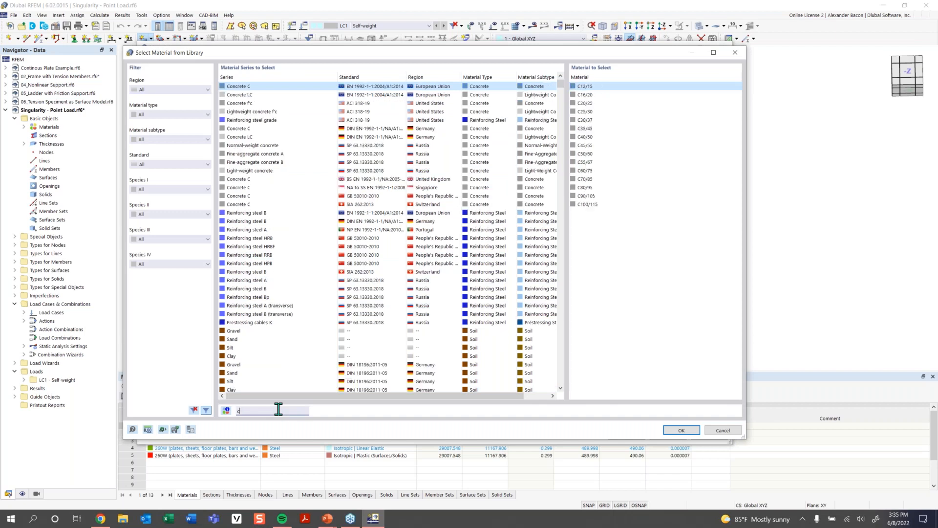
text(onc)
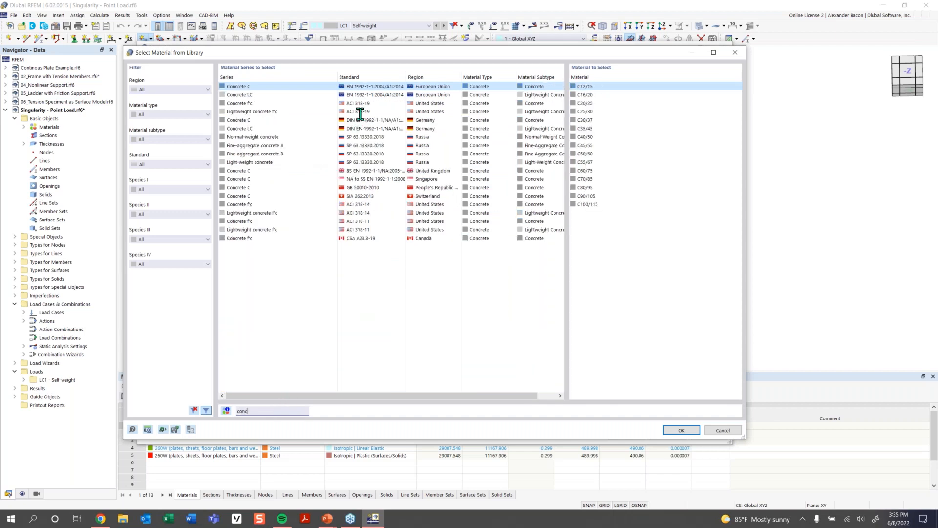
text(rete)
- Select Concrete f'c = 4000 psi from the ACI 318-19 series as the thickness material
click(356, 103)
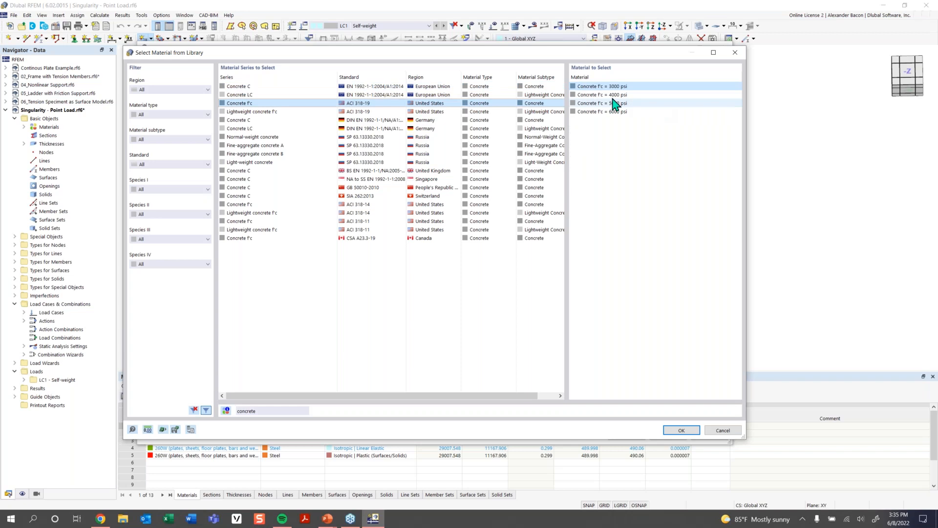
click(614, 95)
click(676, 432)
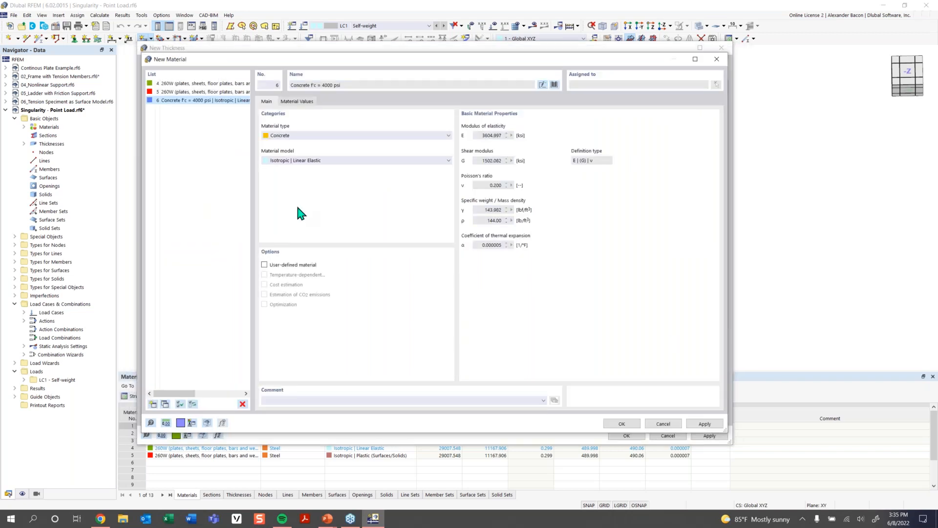
click(621, 424)
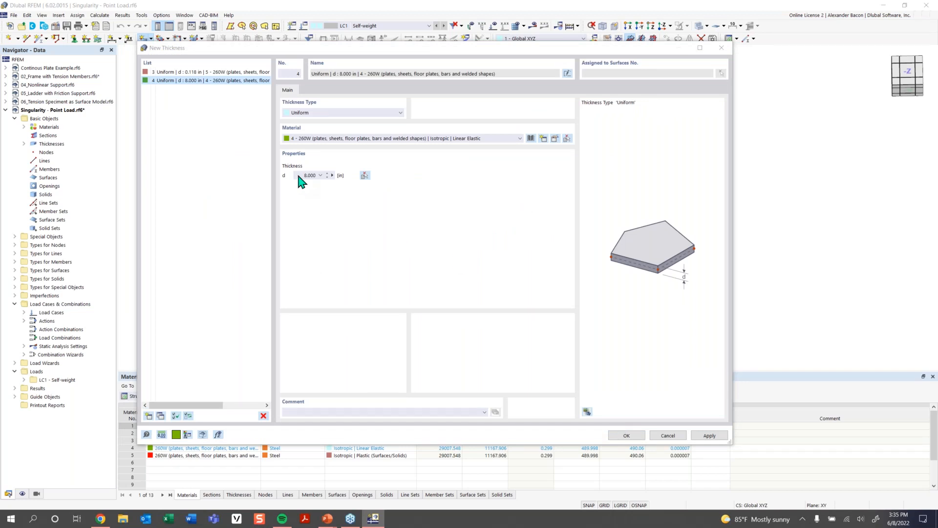
- Set the thickness to 12 in and confirm it for the rectangular surface
drag(299, 177, 336, 182)
text(12)
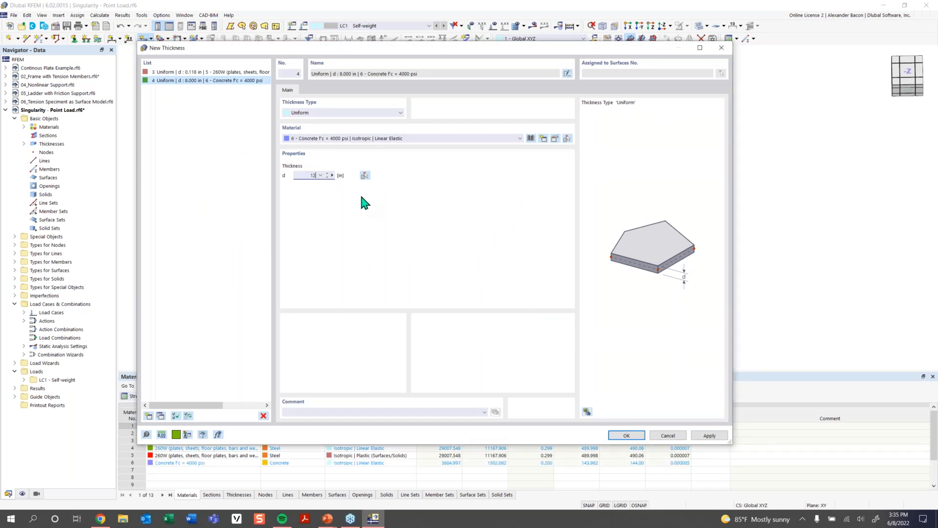
click(627, 435)
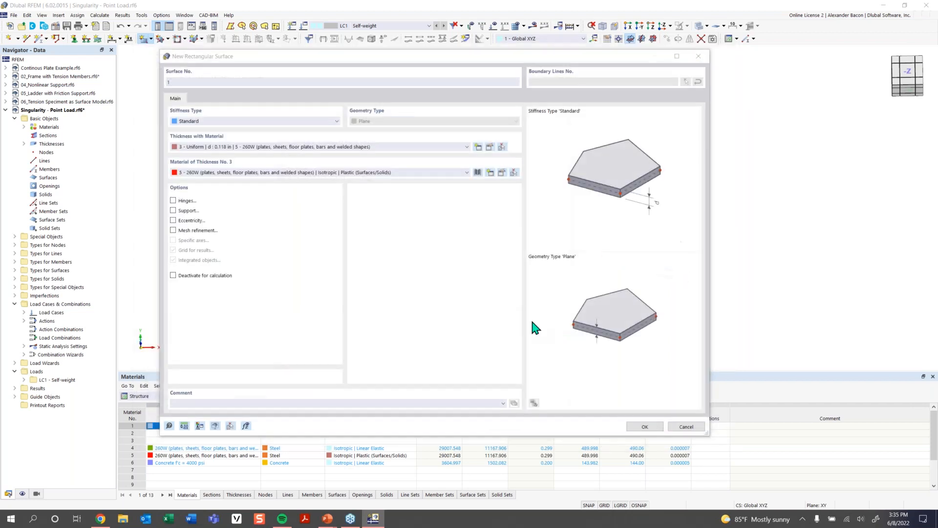
click(643, 427)
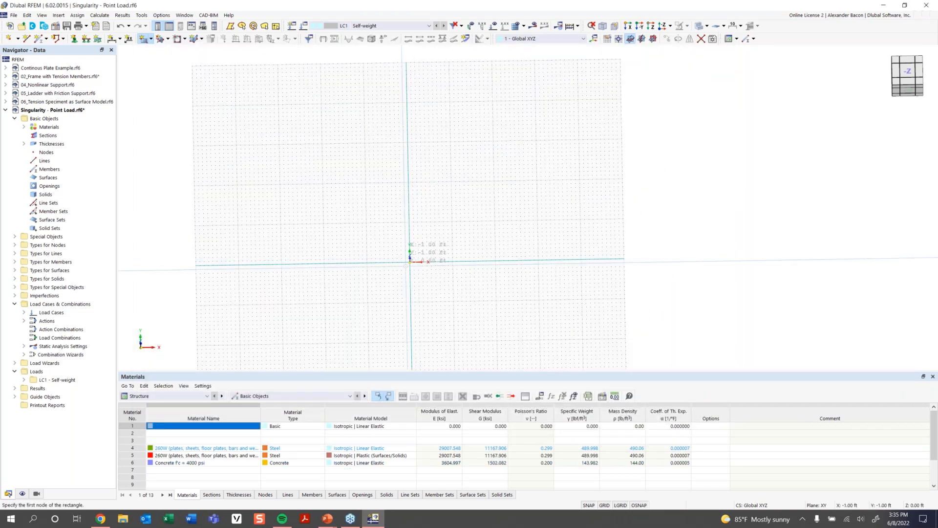
- Draw the rectangular surface from the origin to the point at 32 ft, 16 ft
click(410, 262)
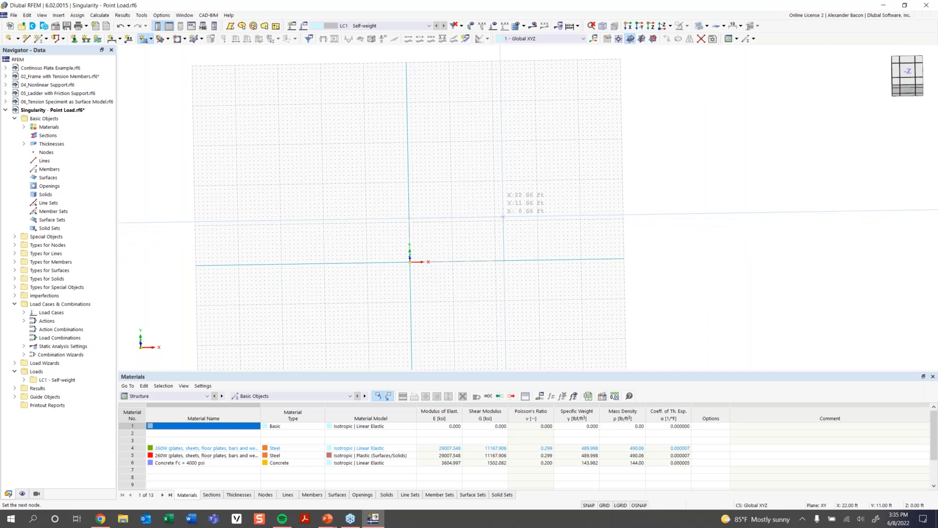
scroll(505, 217, up, 2)
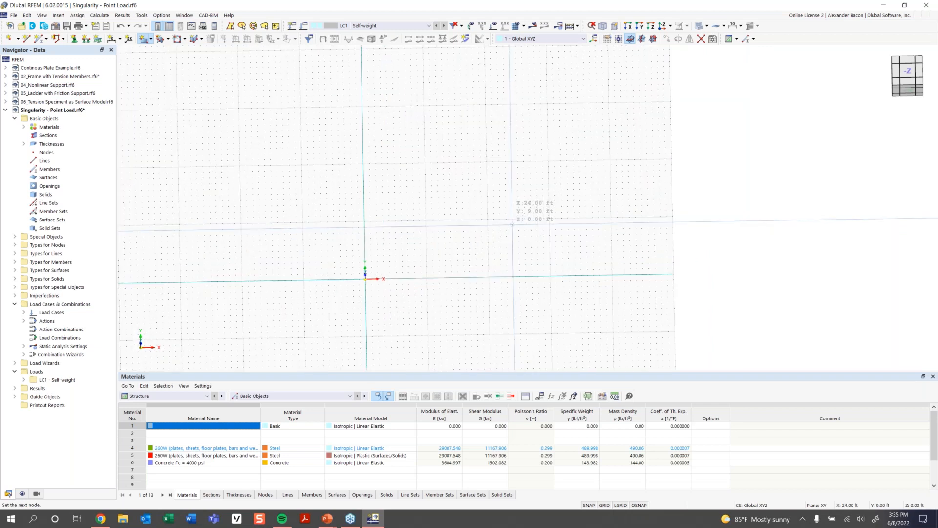
click(561, 184)
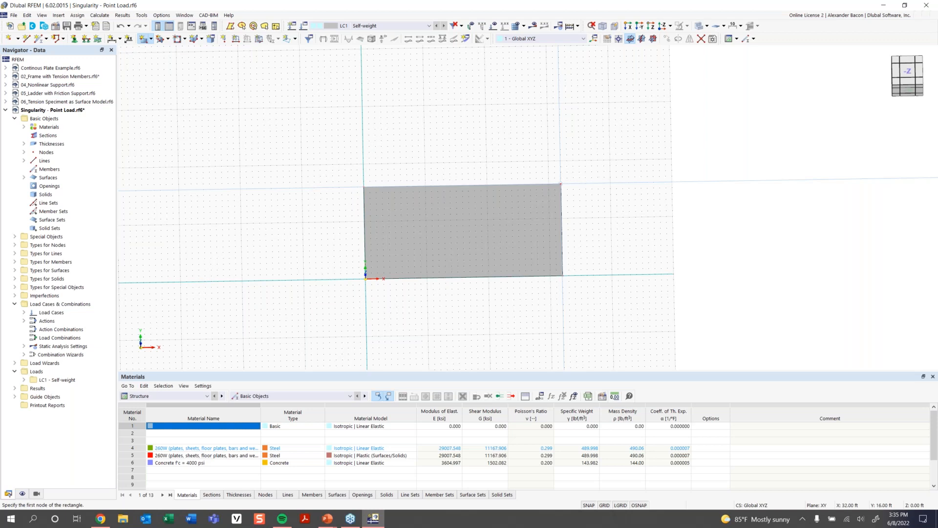
- Add a node midway between two opposite corners of the surface, at its centre
ctrl+middle_drag(586, 295, 610, 252)
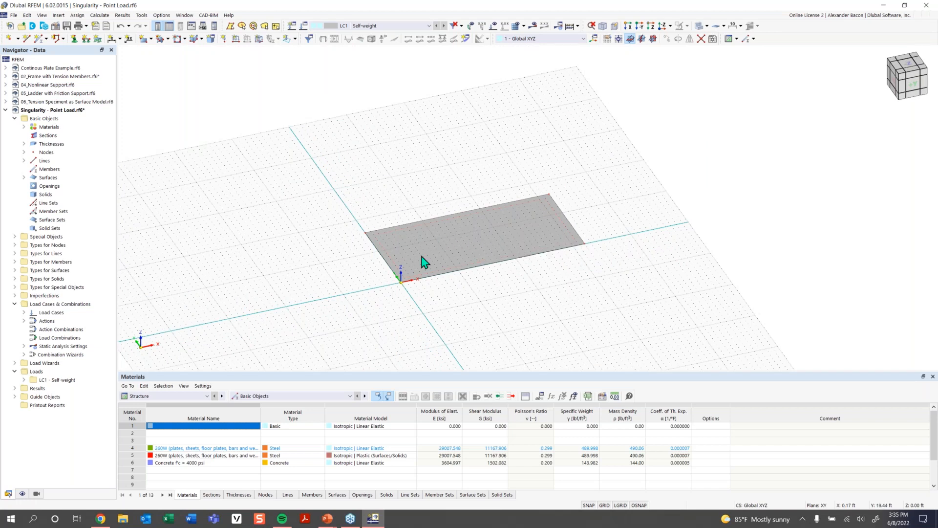
click(18, 40)
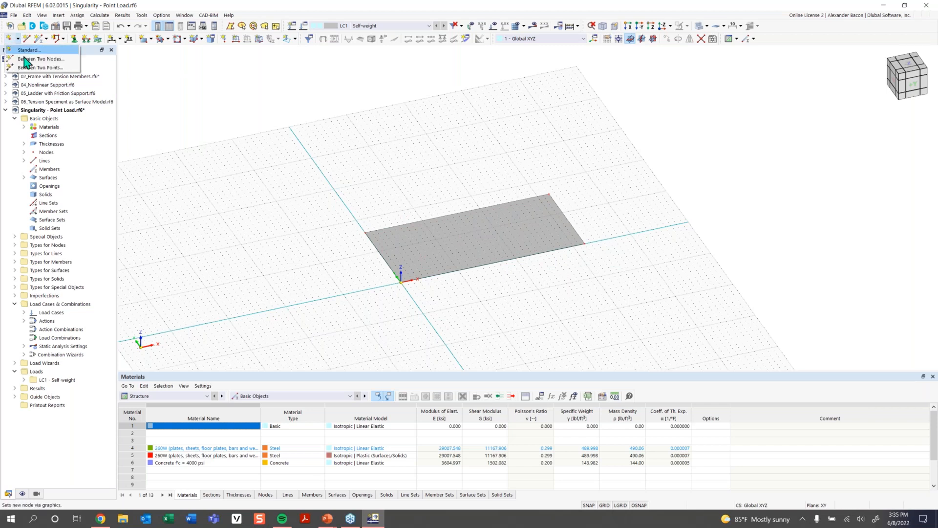
click(25, 60)
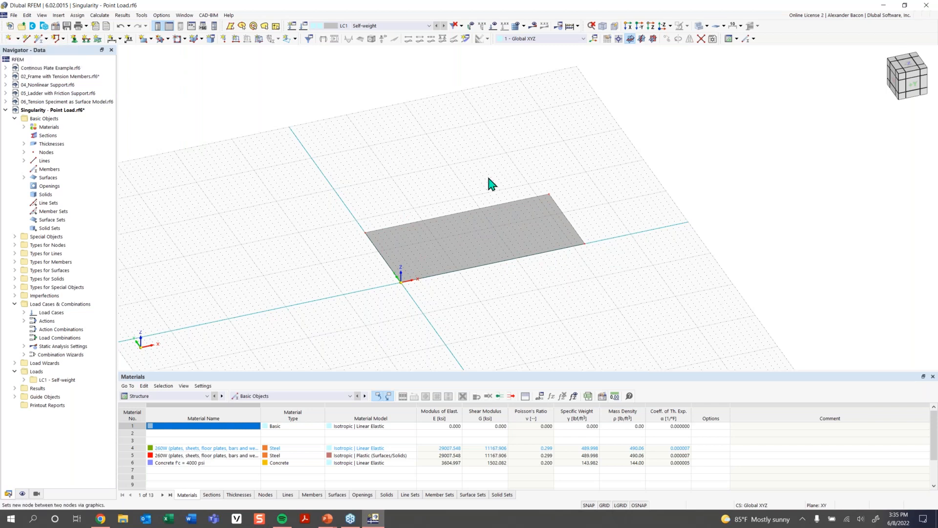
click(366, 230)
click(585, 243)
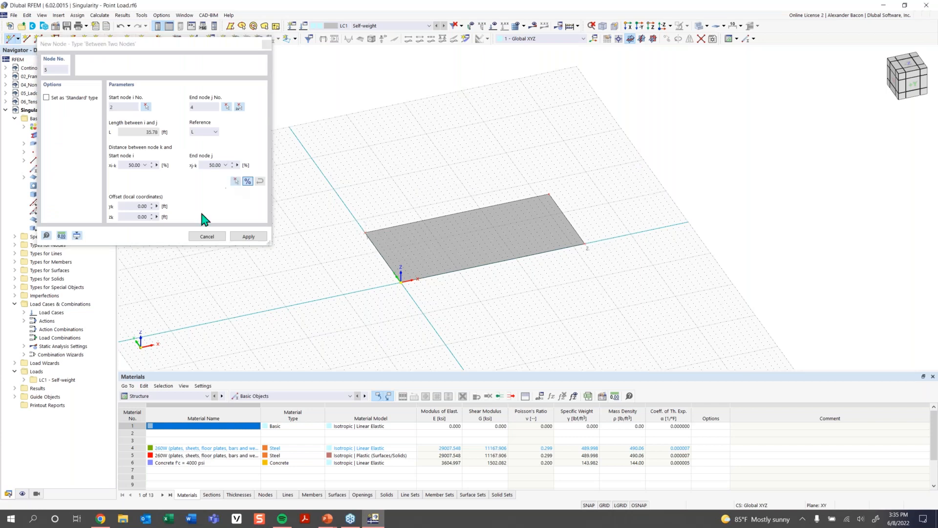
click(248, 237)
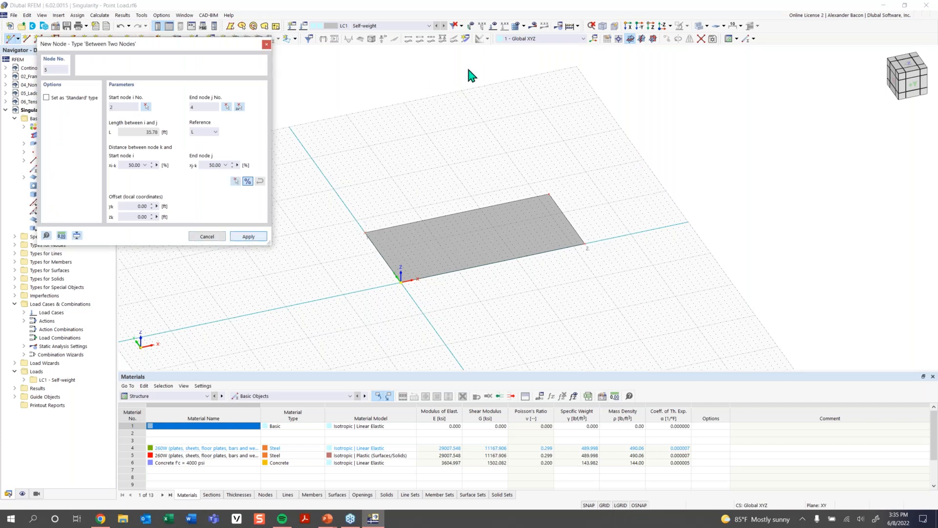
click(266, 45)
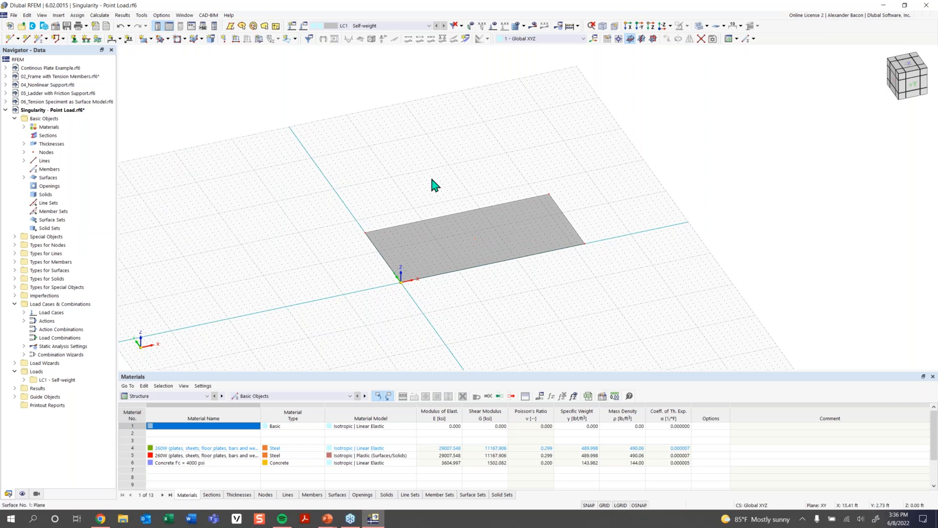
- Apply a nodal force FZ of -10.000 kip in load case LC1 to the centre node of the slab
click(223, 39)
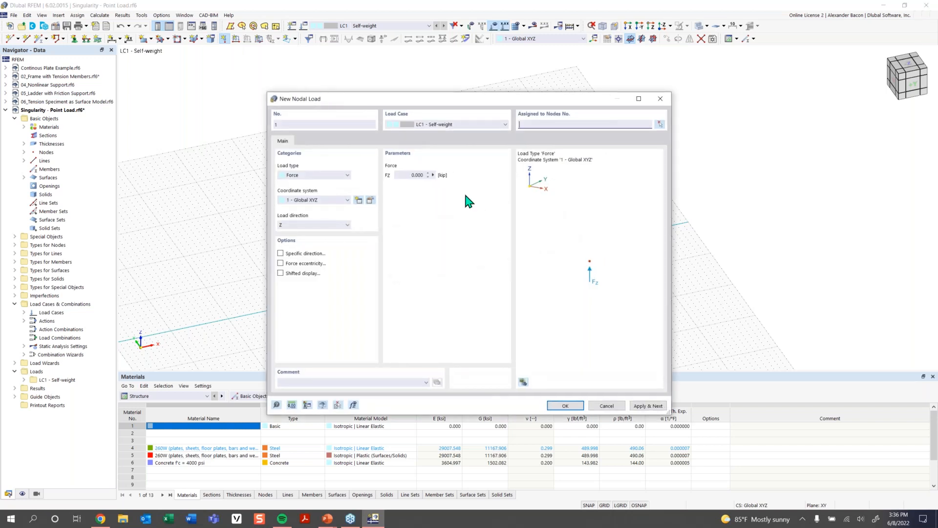
click(412, 175)
key(BackSpace)
click(322, 226)
click(322, 226)
click(565, 407)
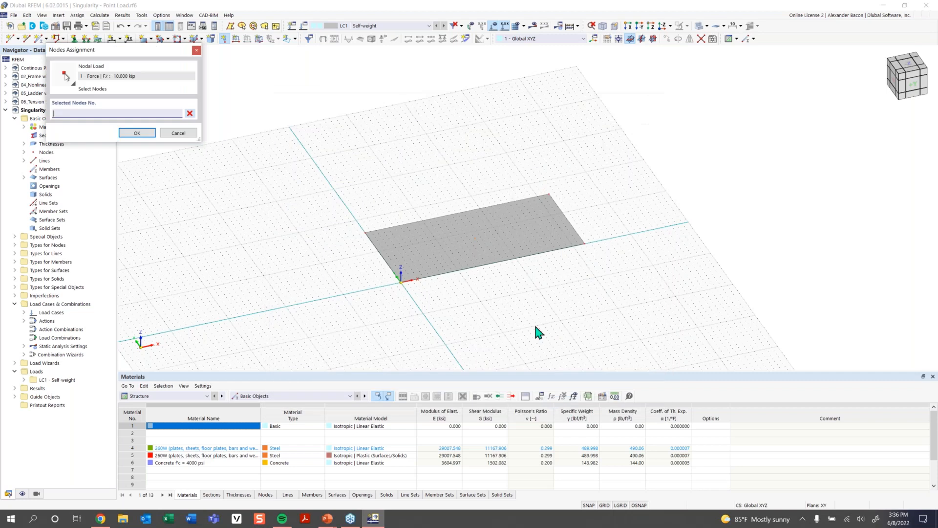
click(473, 239)
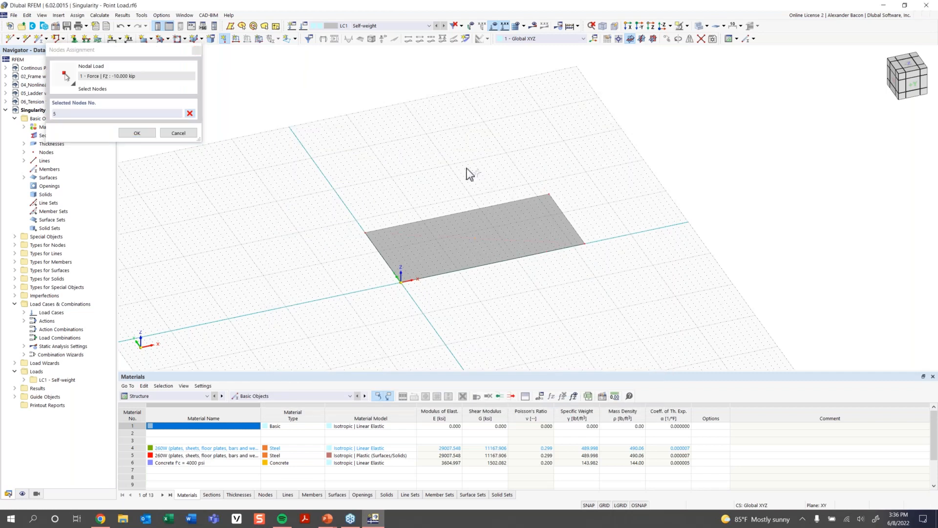
click(137, 132)
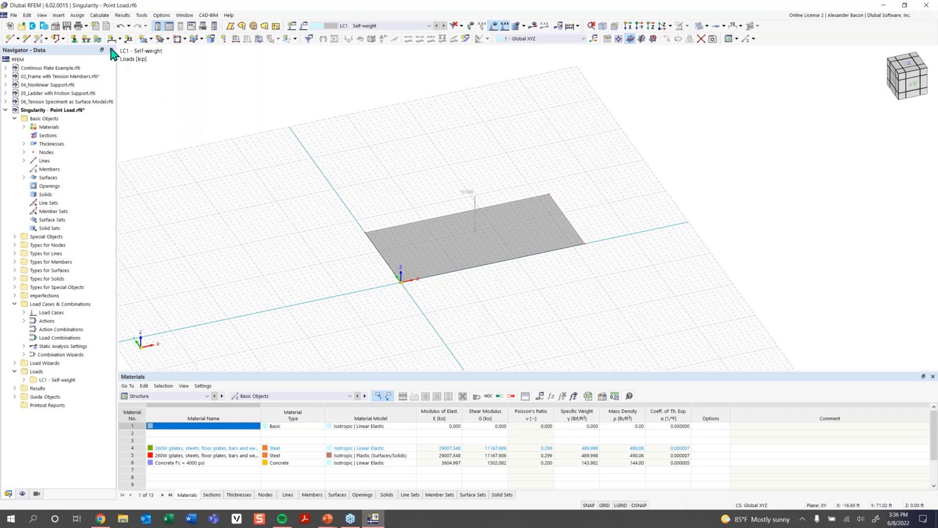
- Select the whole slab and assign hinged line supports to its four boundary lines 1-4
click(86, 44)
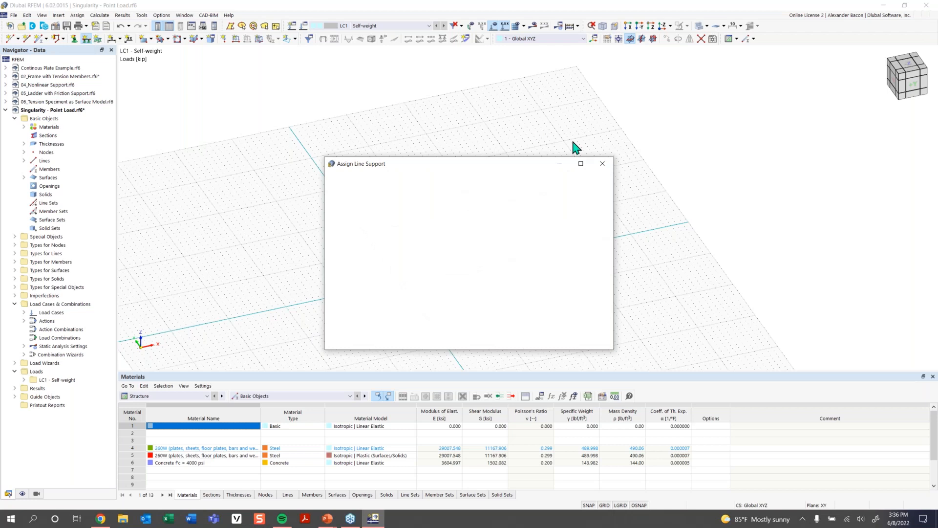
click(605, 162)
drag(662, 146, 304, 352)
click(86, 39)
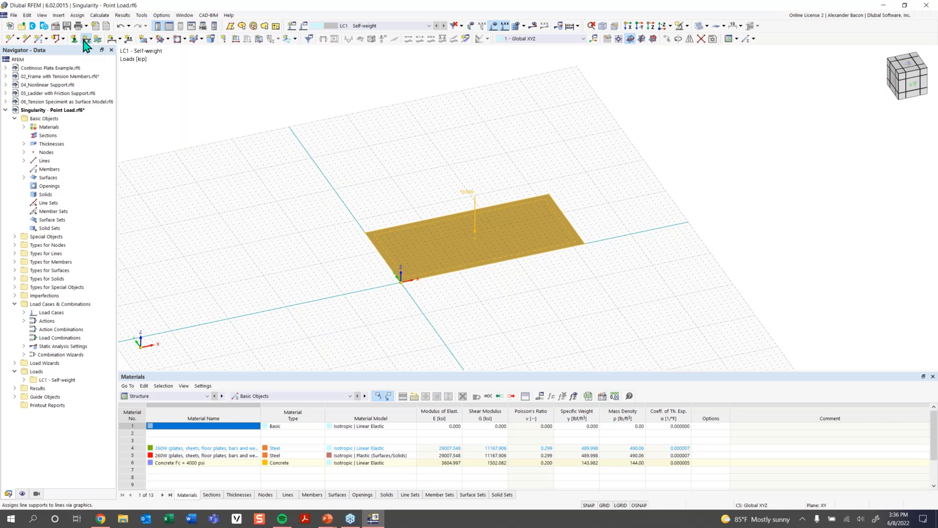
click(390, 226)
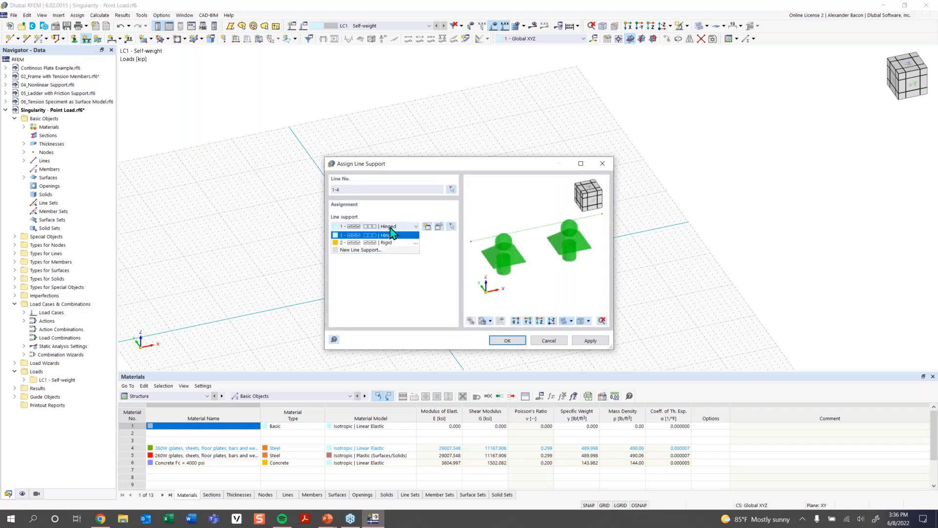
click(391, 241)
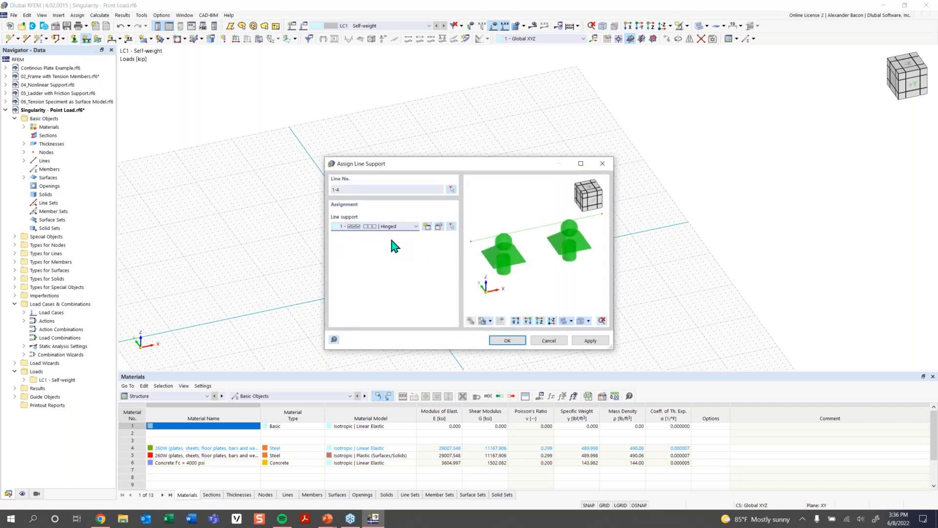
click(507, 341)
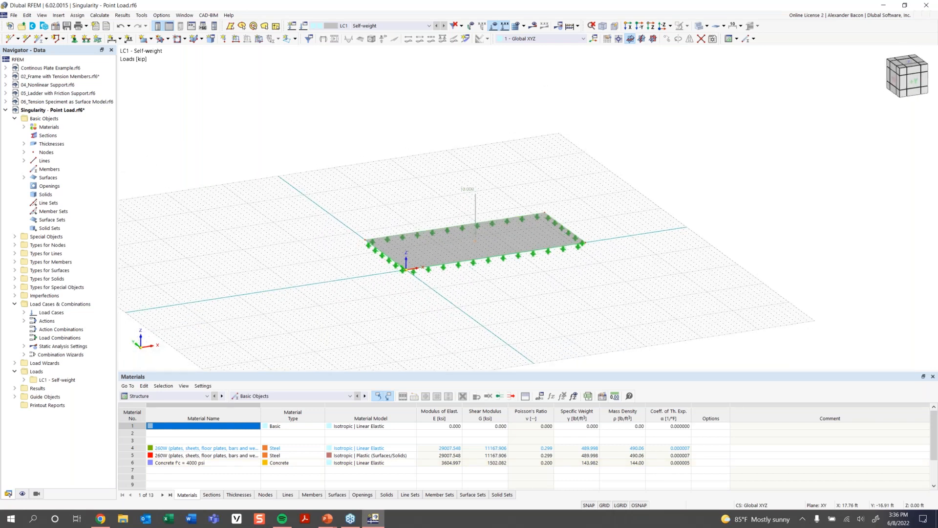
- Copy the entire slab with its supports and load three times along the X direction using Move/Copy
scroll(547, 285, down, 2)
ctrl+middle_drag(546, 287, 515, 315)
drag(622, 184, 308, 321)
right_click(467, 243)
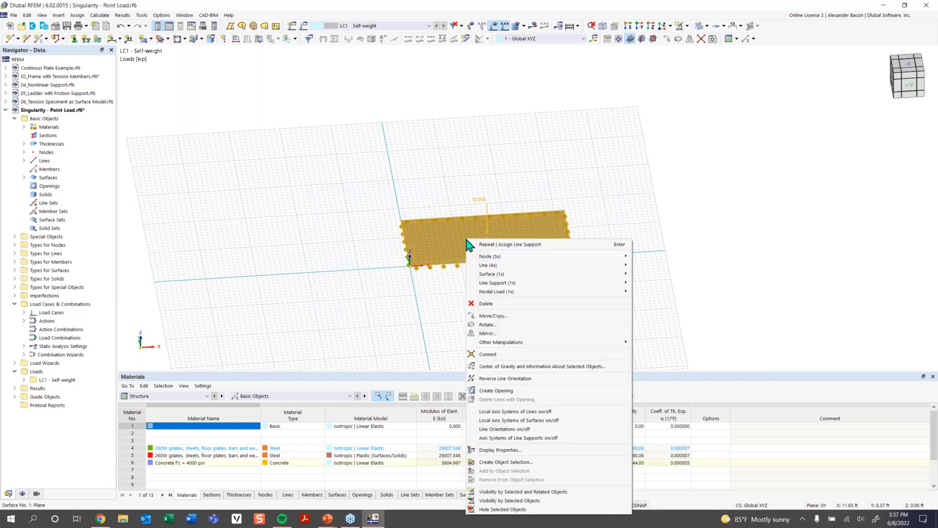
click(501, 316)
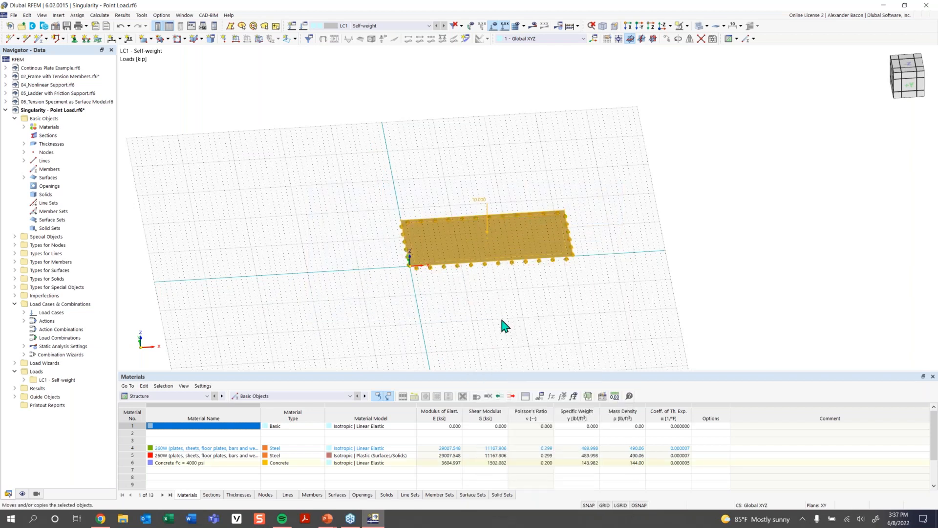
drag(464, 144, 302, 119)
click(184, 159)
drag(282, 167, 298, 169)
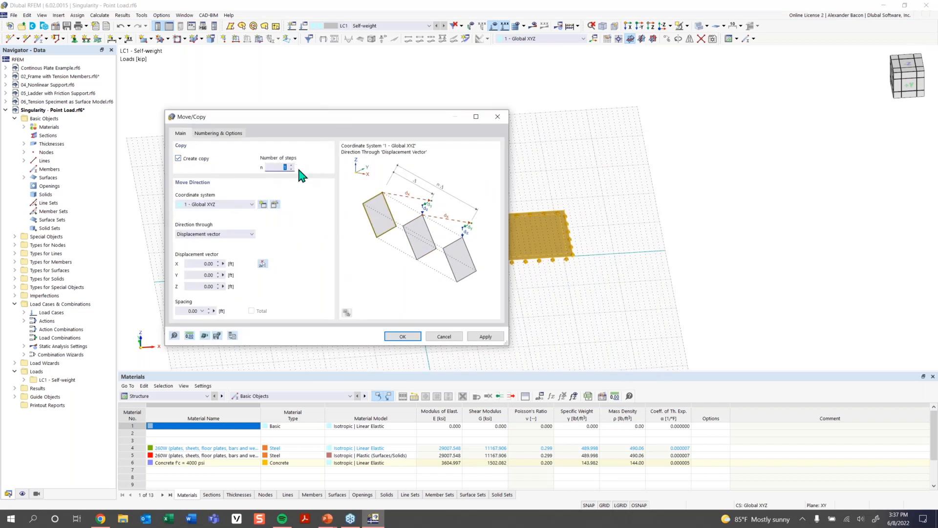
text(3)
click(204, 264)
click(402, 337)
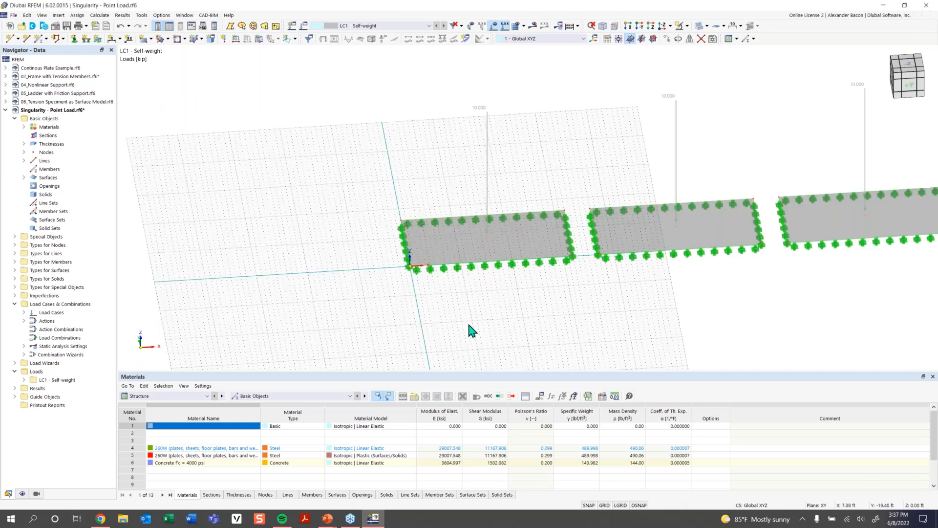
- Set the work plane grid to size dynamically according to the model, and switch off the grid display
scroll(474, 320, down, 1)
middle_drag(429, 309, 328, 294)
scroll(328, 294, down, 1)
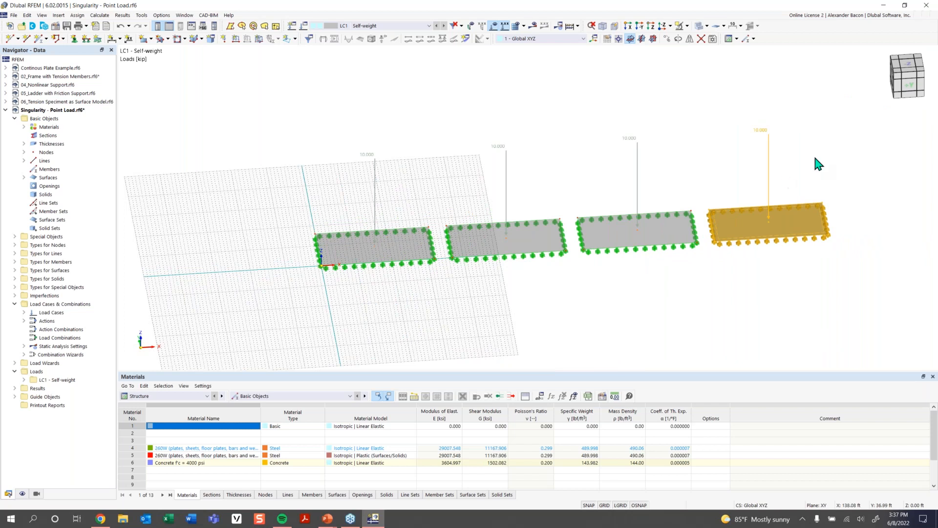
middle_drag(622, 297, 601, 299)
ctrl+middle_drag(602, 298, 577, 299)
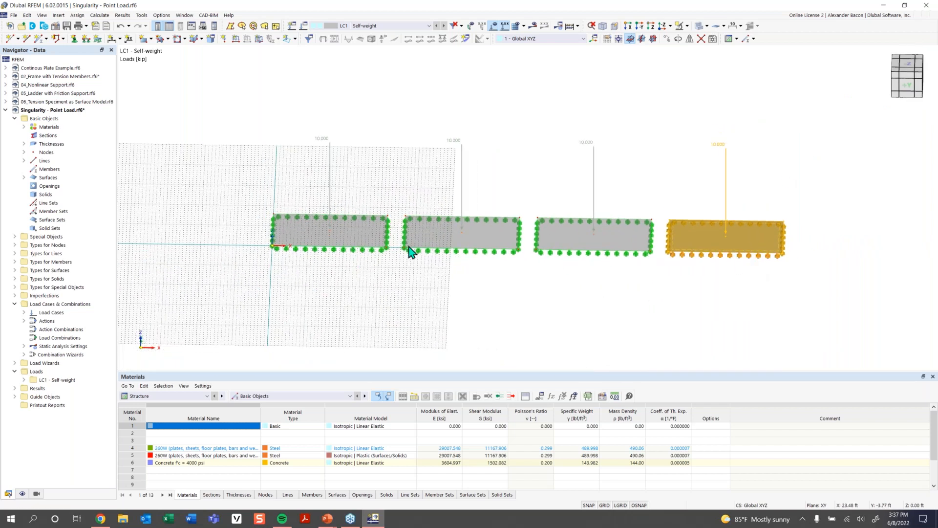
click(609, 40)
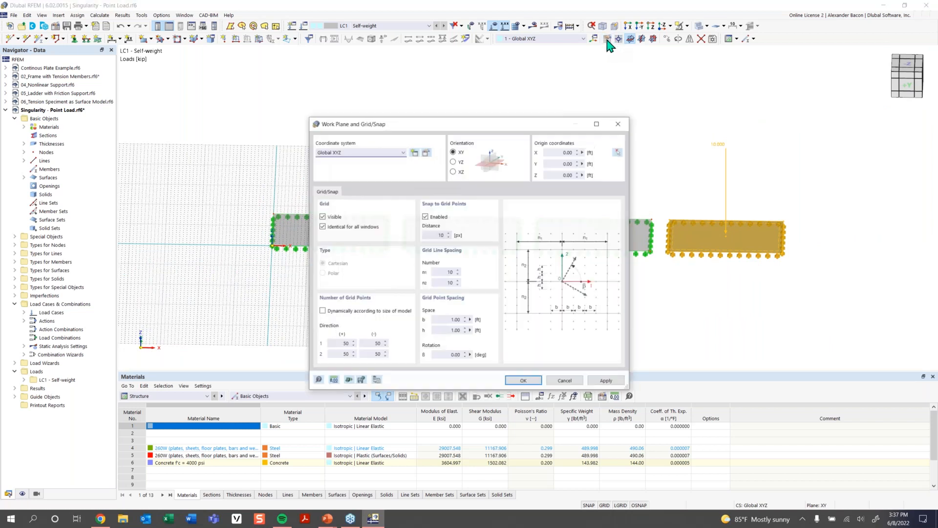
click(333, 313)
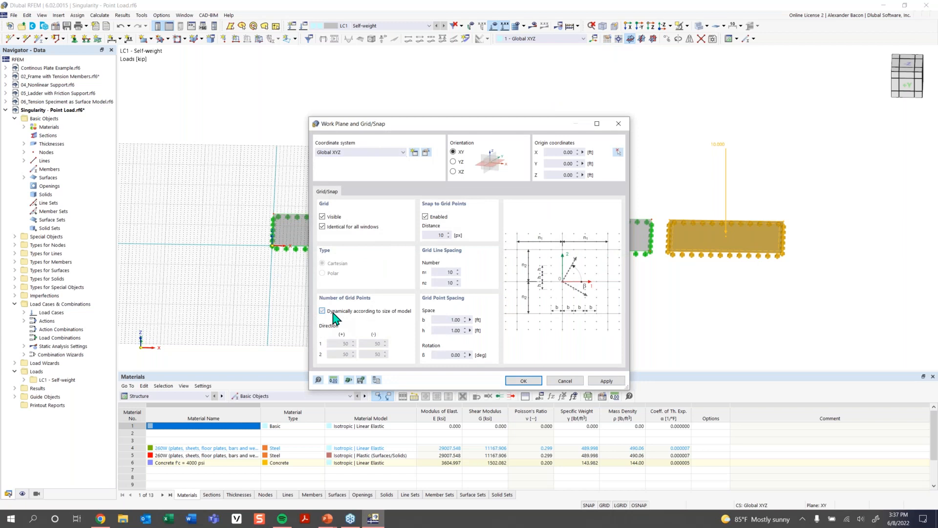
click(519, 382)
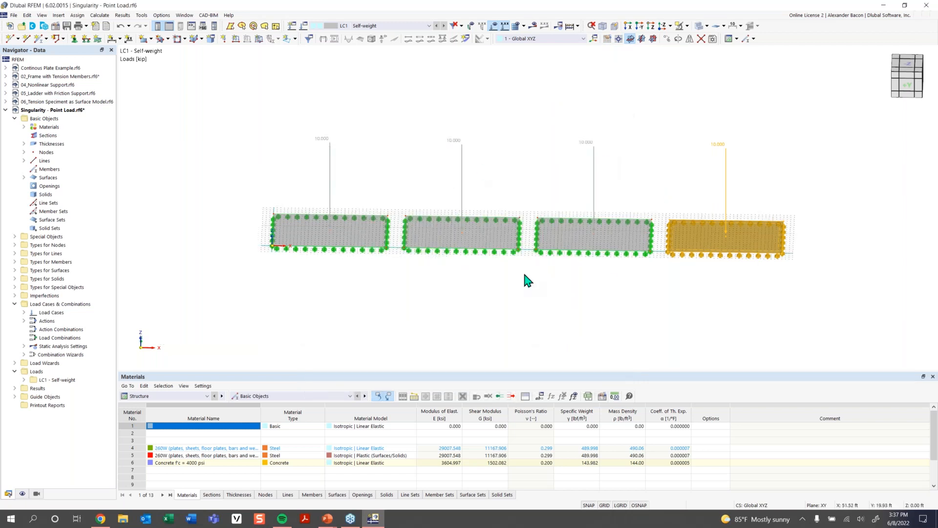
scroll(649, 227, down, 1)
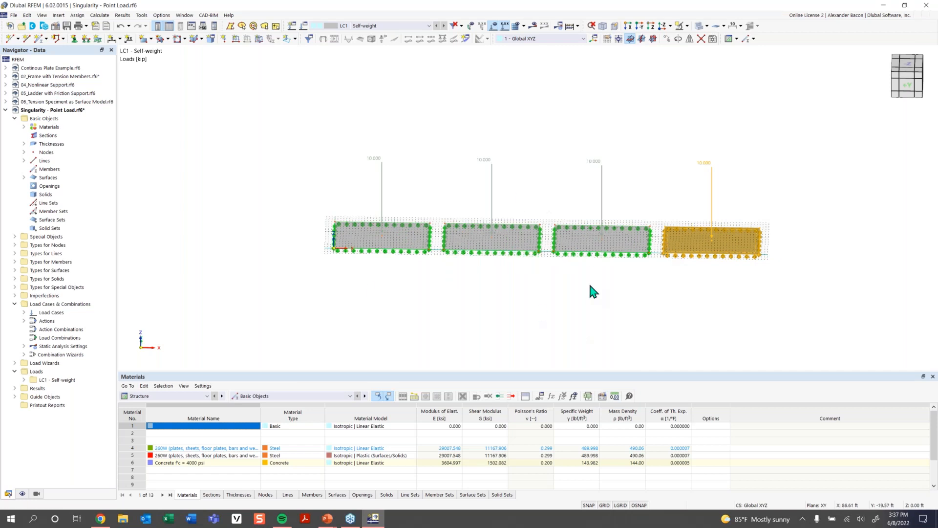
click(604, 506)
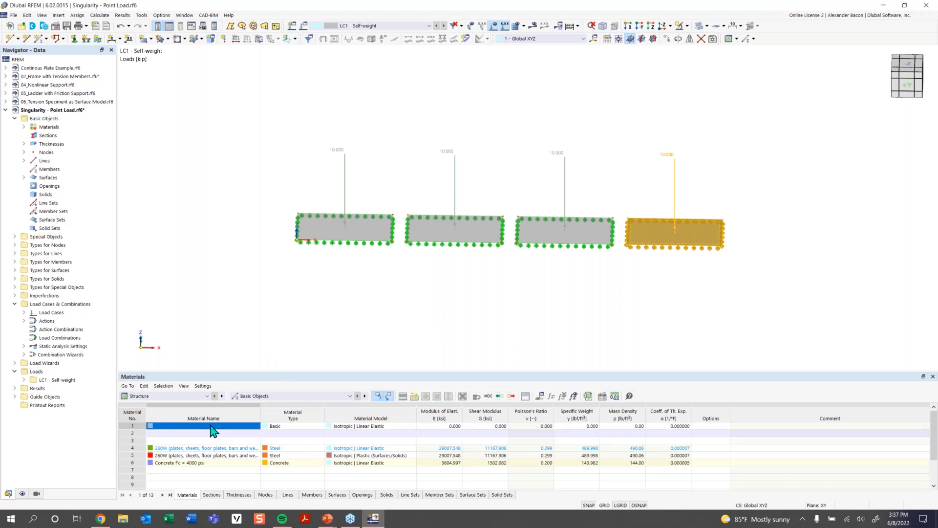
- Open the Surface Mesh Refinements table for surface types and save the model as Singularity - Point Load.rf6
click(268, 396)
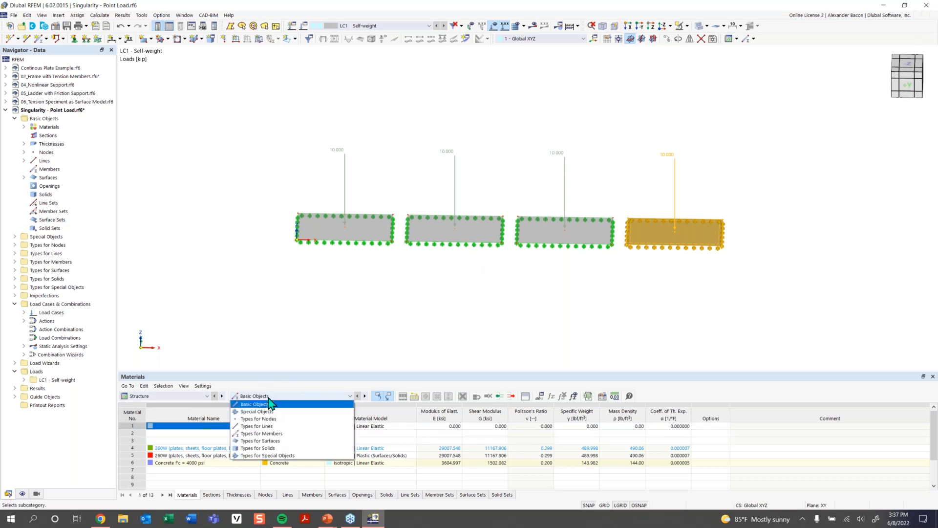
click(284, 441)
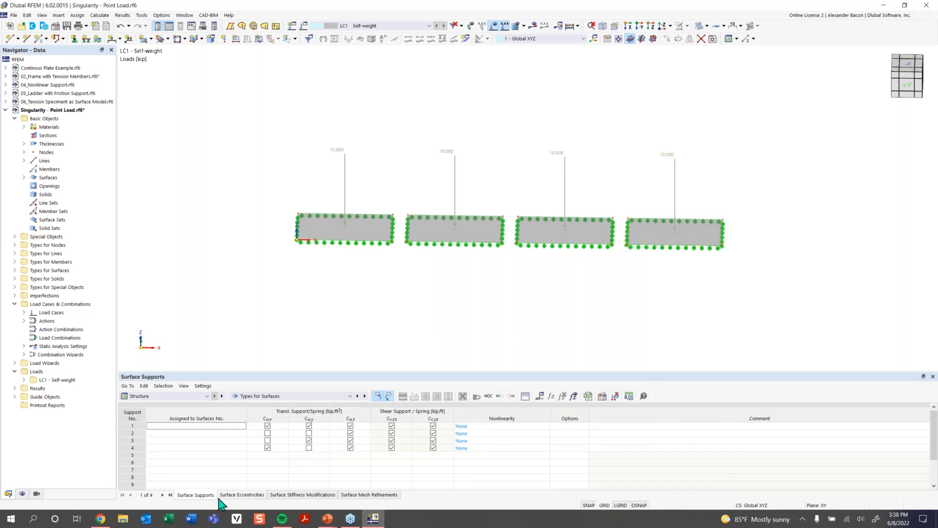
click(365, 495)
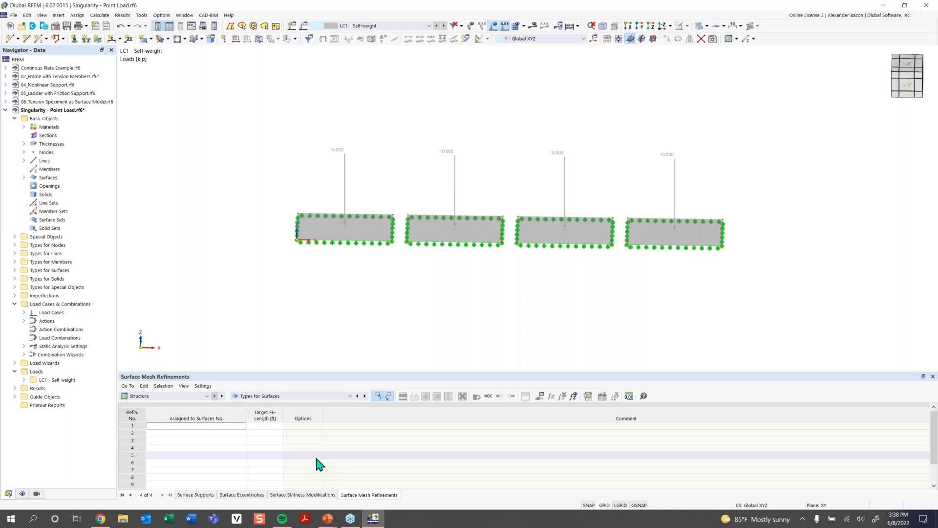
double_click(196, 427)
click(497, 343)
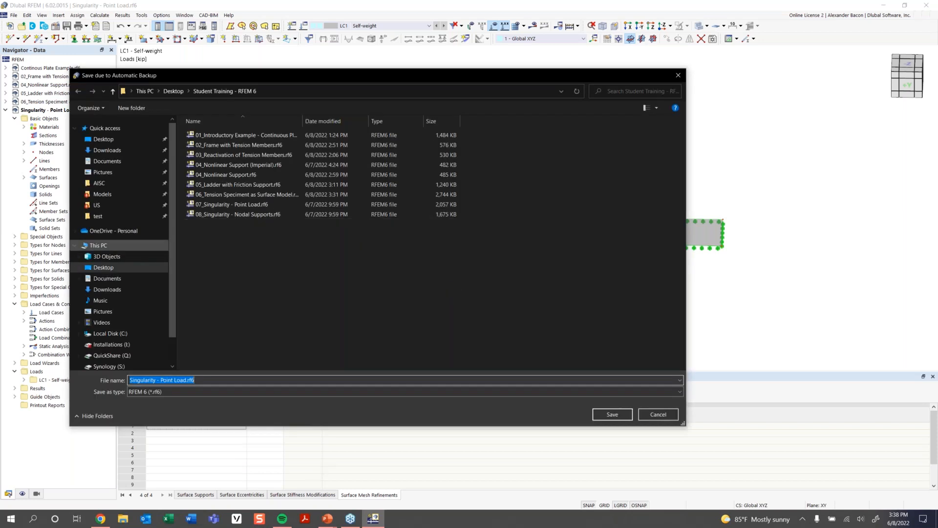
click(612, 414)
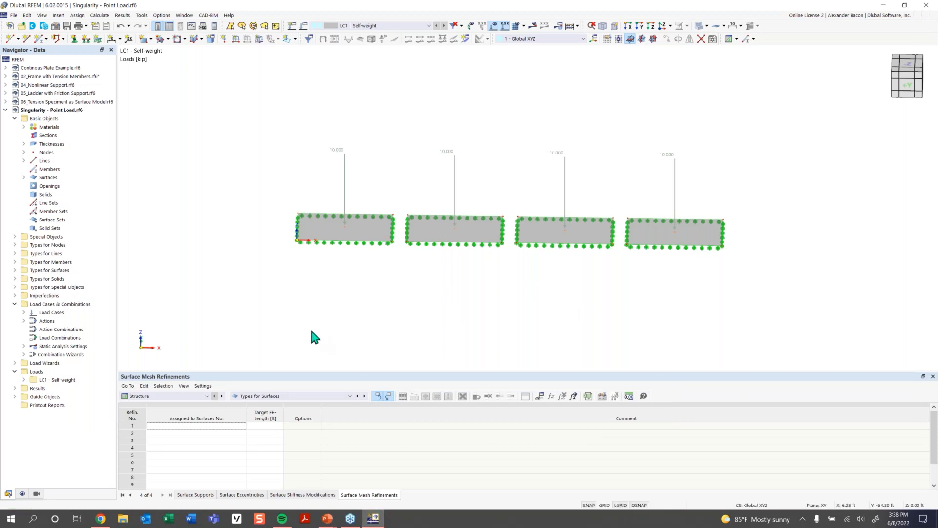
- Create four surface mesh refinements with target FE lengths of 7, 4, 1.25 and 0.4 ft
click(265, 426)
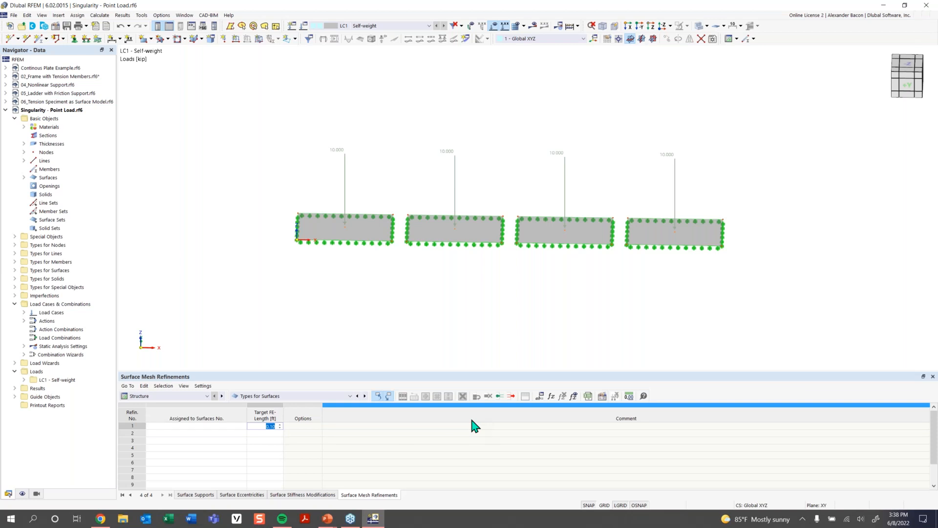
text(7)
key(Return)
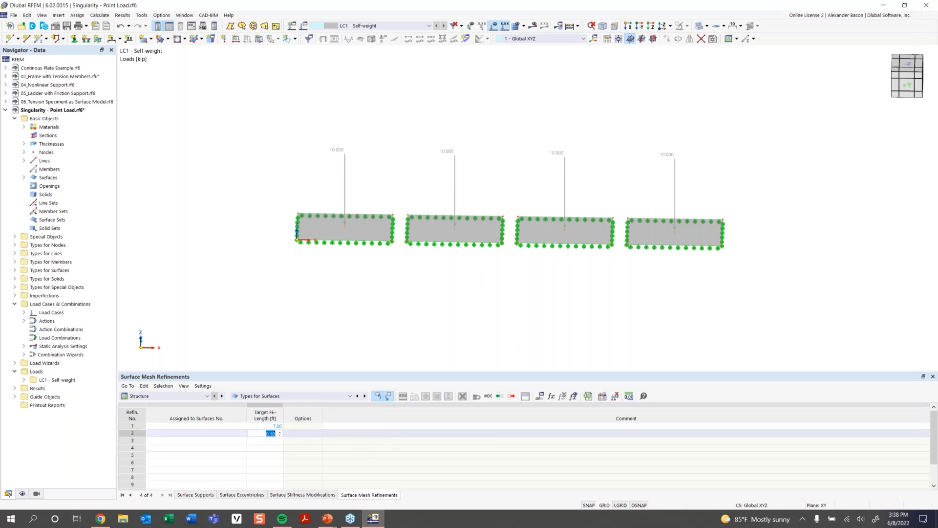
text(4)
key(Return)
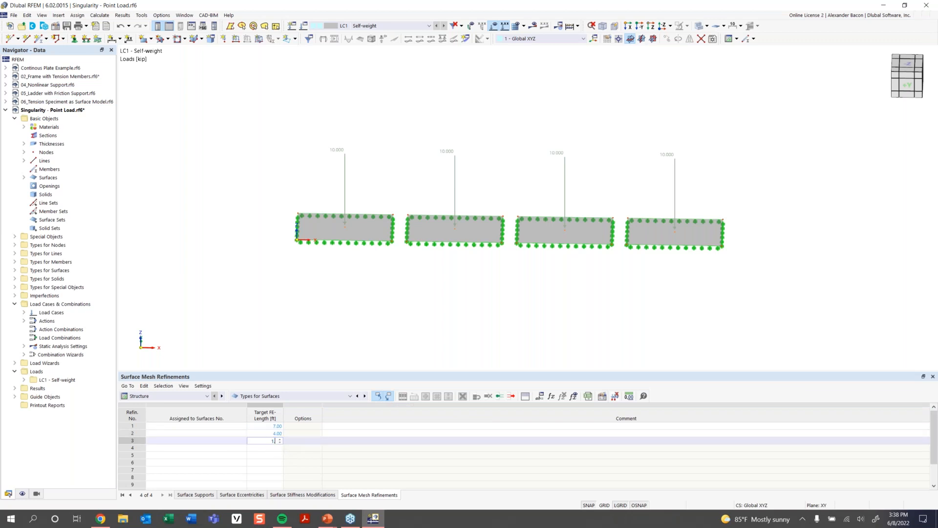
text(1.25)
key(Return)
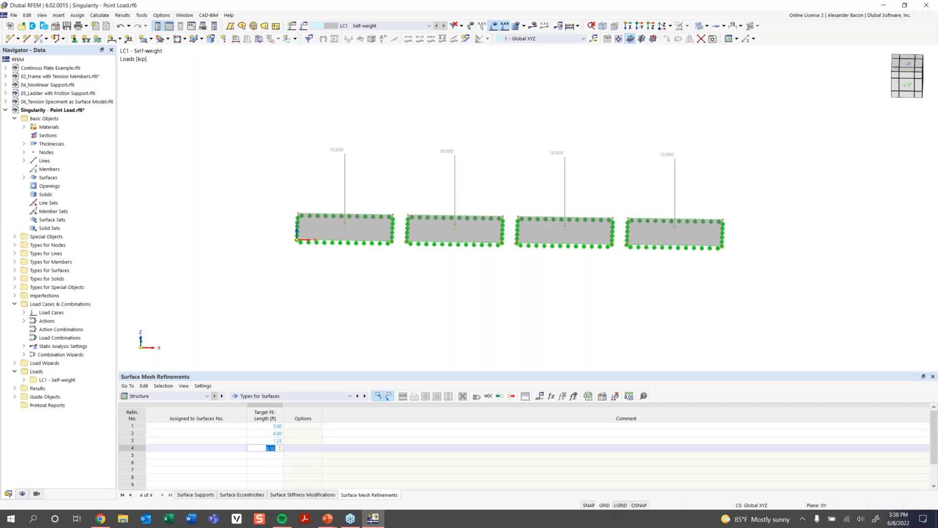
text(0.4)
click(230, 426)
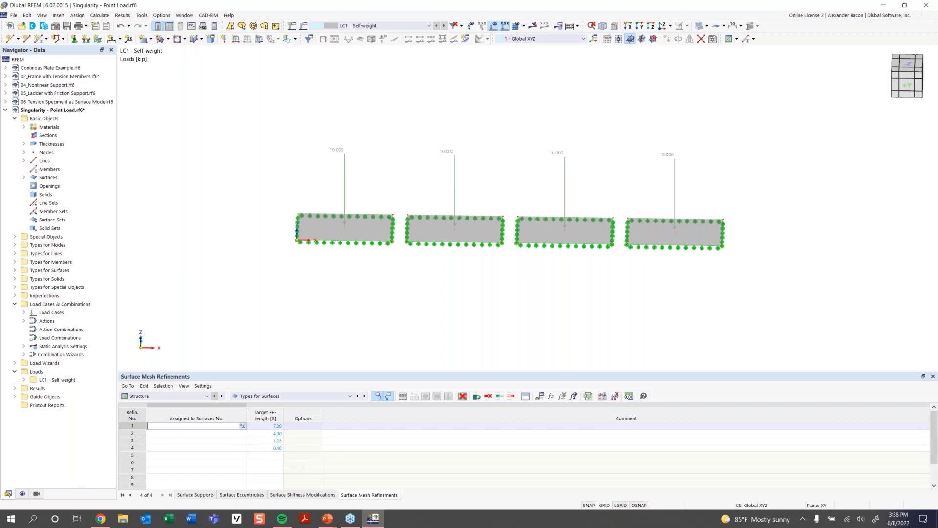
- Turn on object numbering in the model view to identify the surfaces
right_click(355, 235)
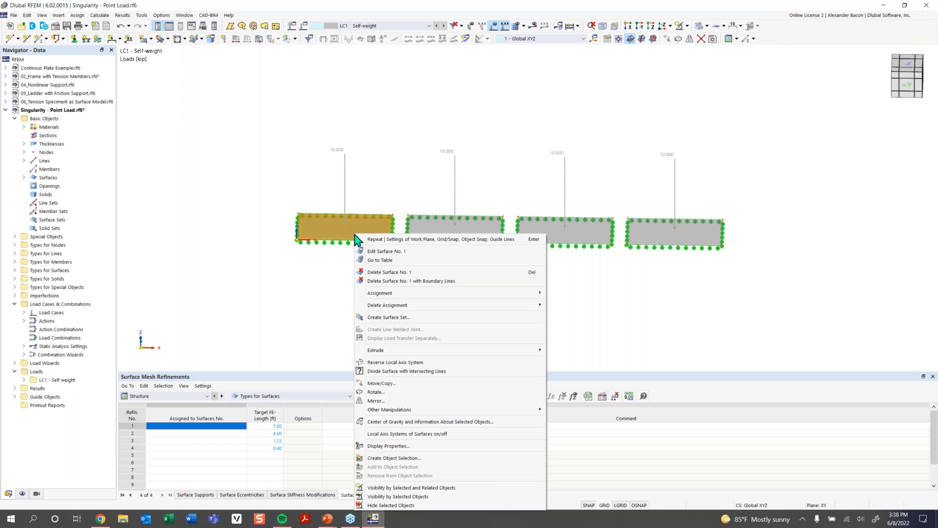
click(359, 248)
right_click(359, 235)
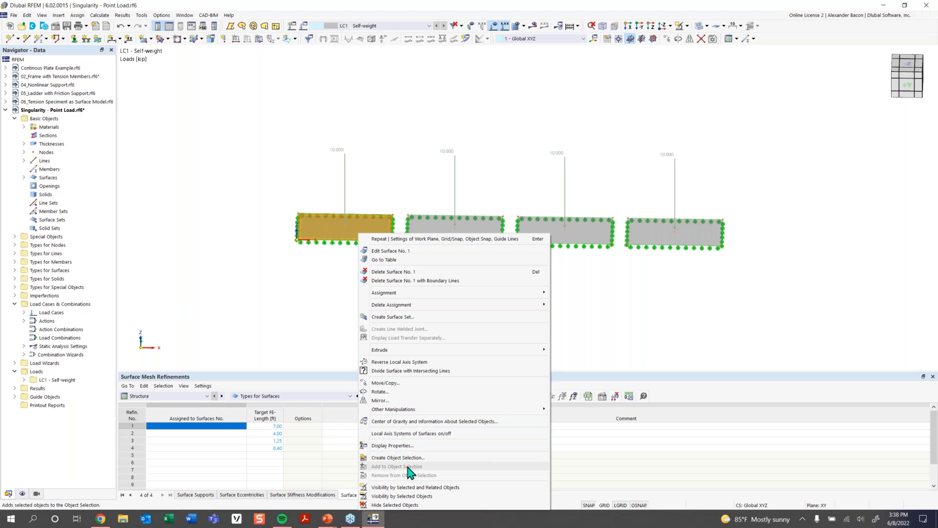
right_click(269, 213)
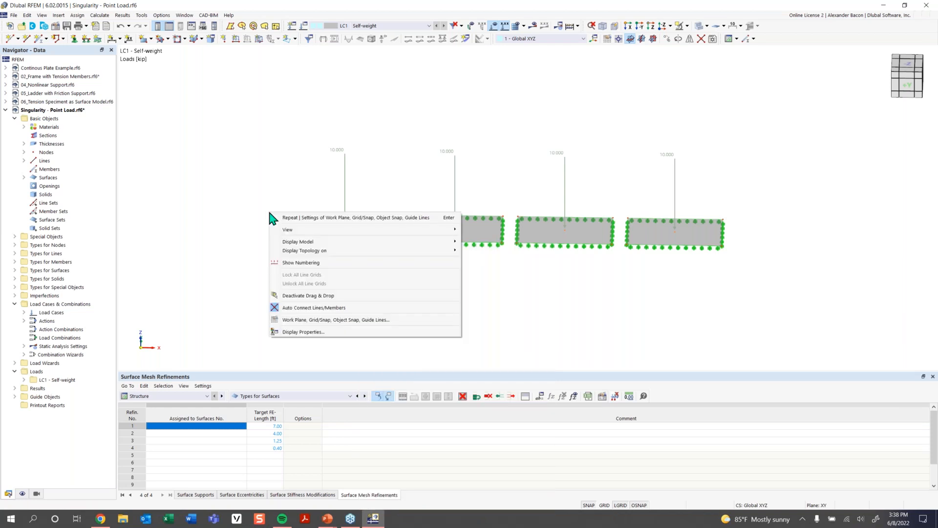
click(300, 263)
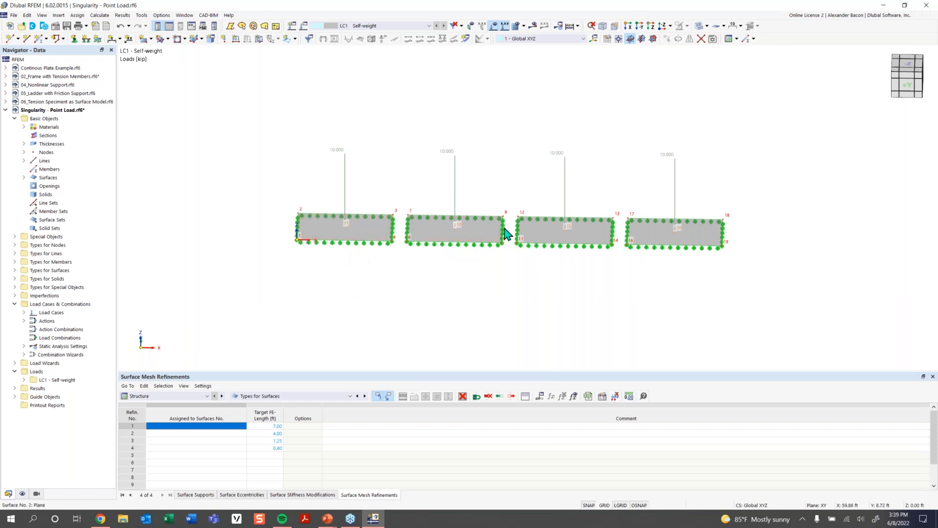
click(186, 425)
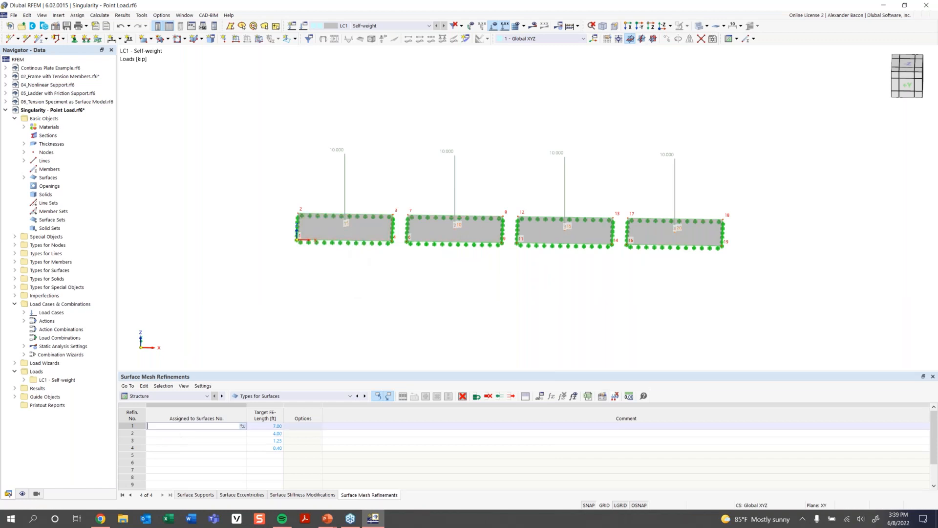
- Assign surfaces 1, 2, 3 and 4 to mesh refinements 1 through 4 respectively
text(1)
click(210, 434)
text(2)
key(Down)
key(Down)
click(203, 440)
text(3)
click(199, 448)
text(4)
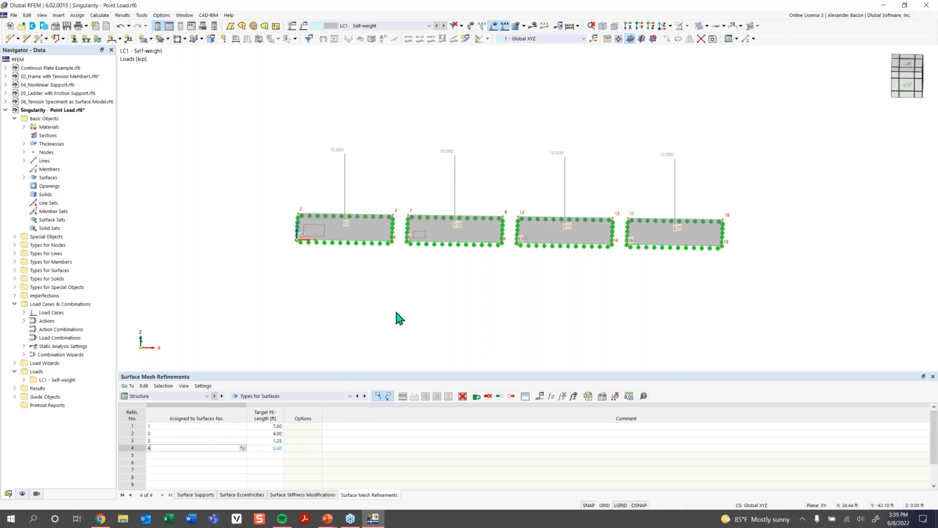
click(218, 448)
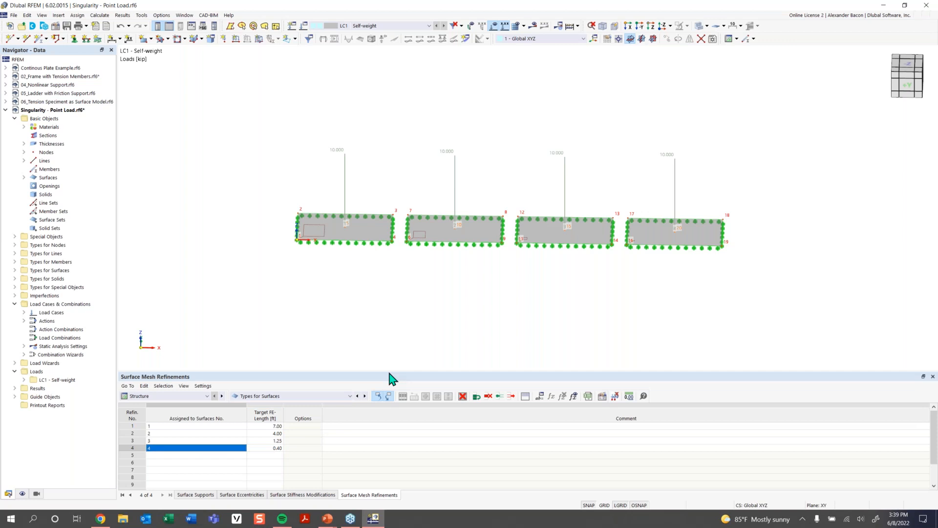
- Create a result section across all four slabs from point (0, 8, 0) to (143, 8, 0) ft
click(467, 39)
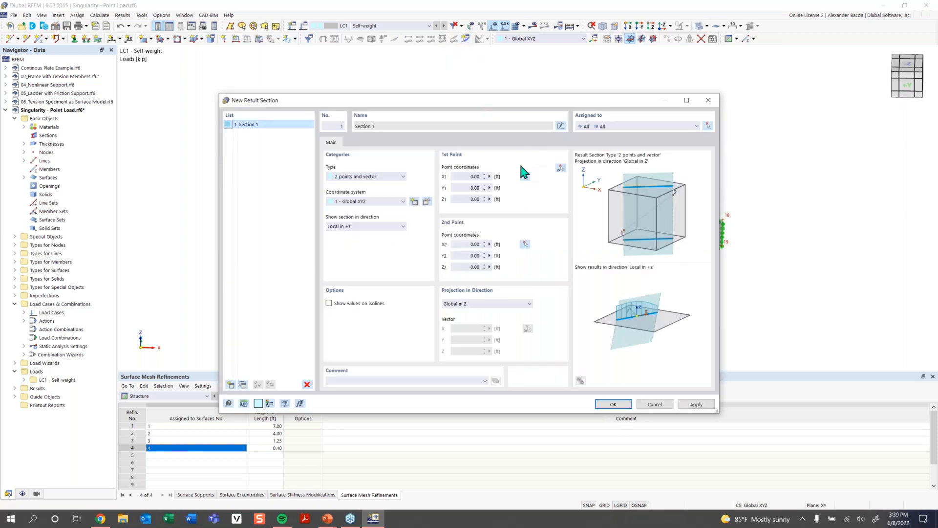
click(560, 168)
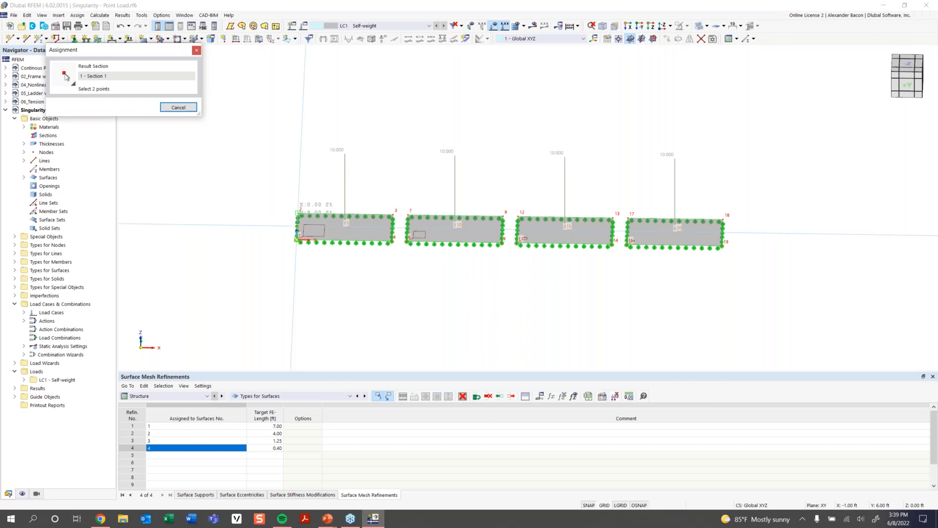
click(297, 213)
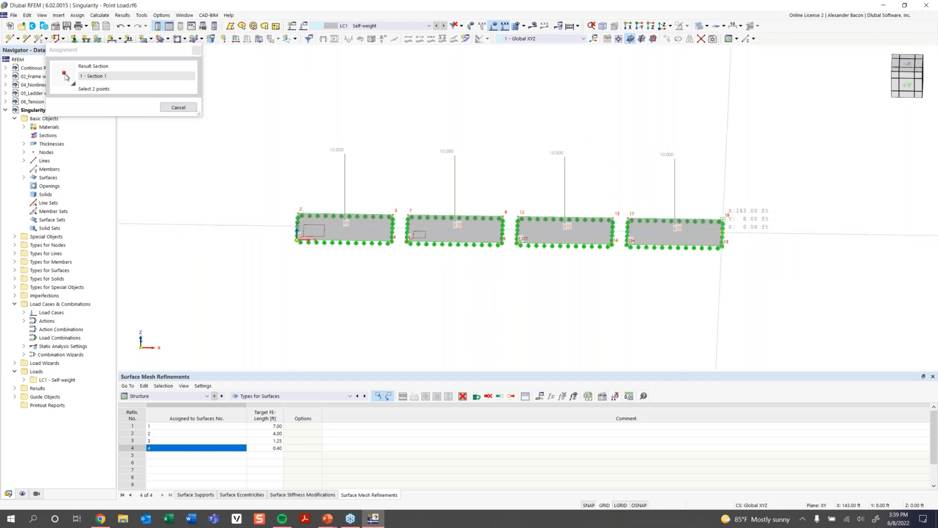
click(723, 219)
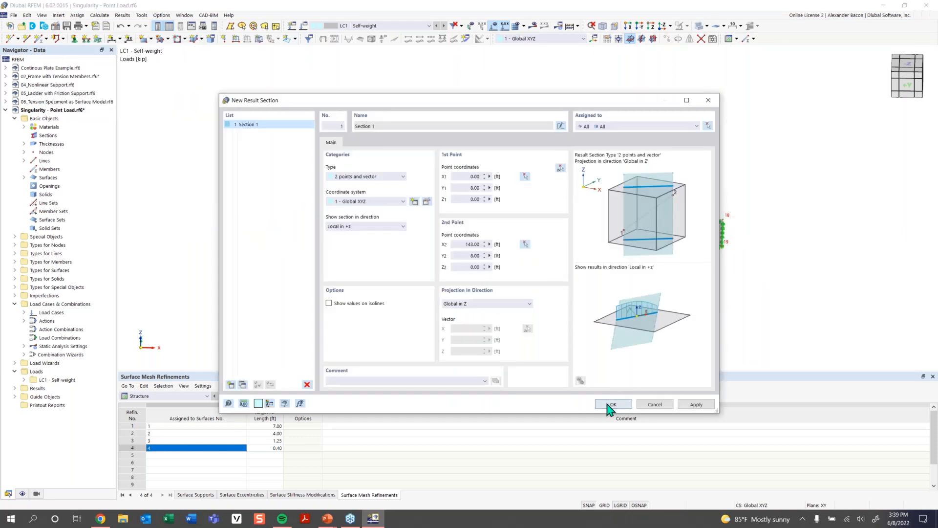
click(611, 405)
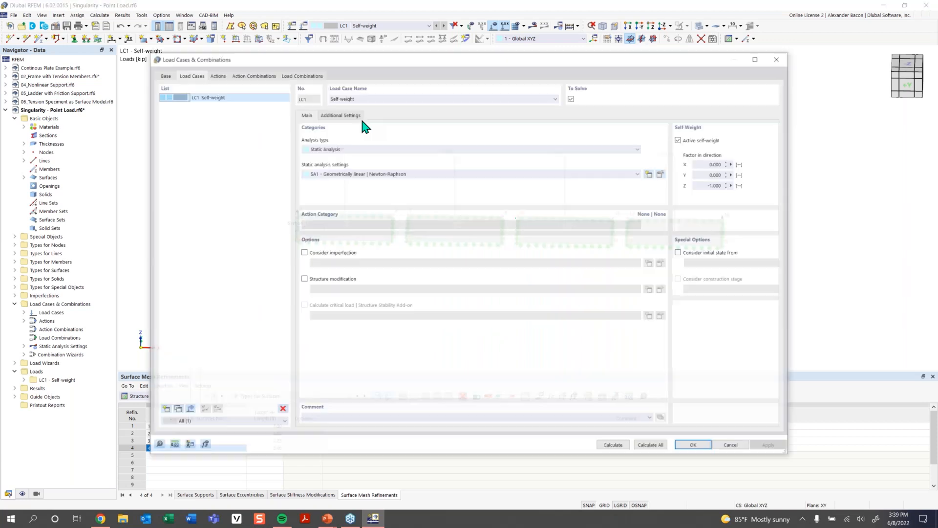
- Deactivate self-weight in load case LC1 and clear its load case name
click(571, 140)
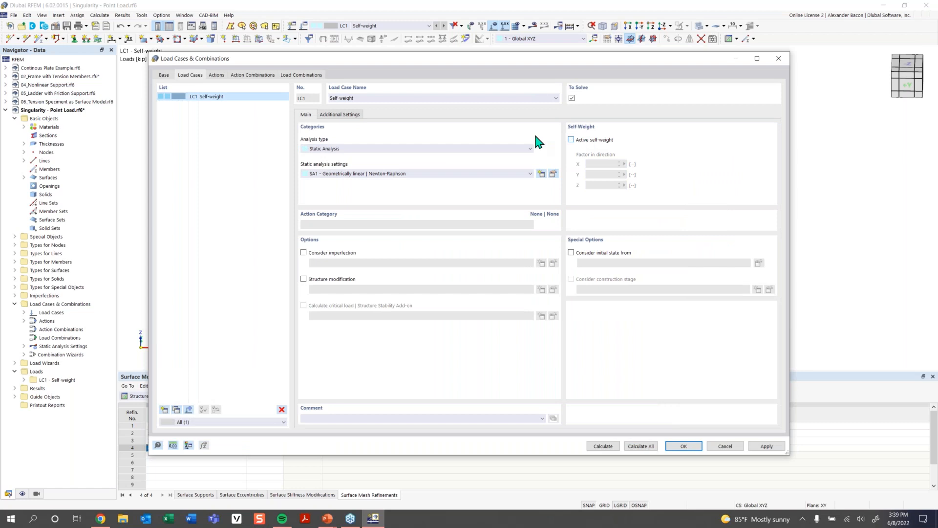
triple_click(346, 98)
key(BackSpace)
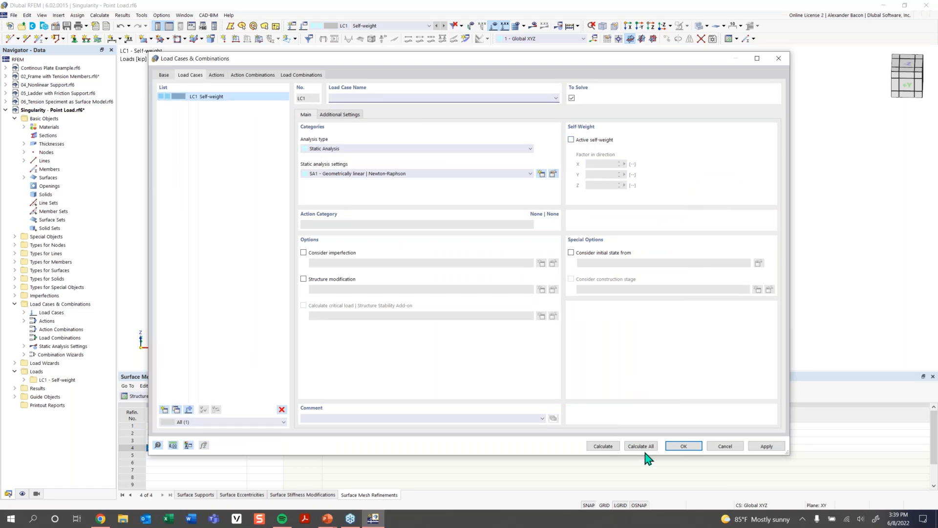
click(680, 445)
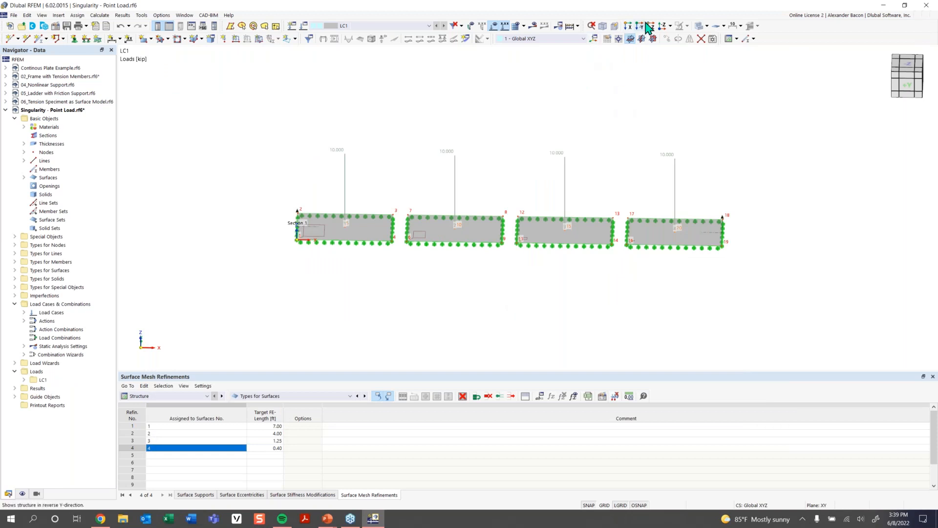
- Calculate the model and set result sections to show local extremes
click(569, 27)
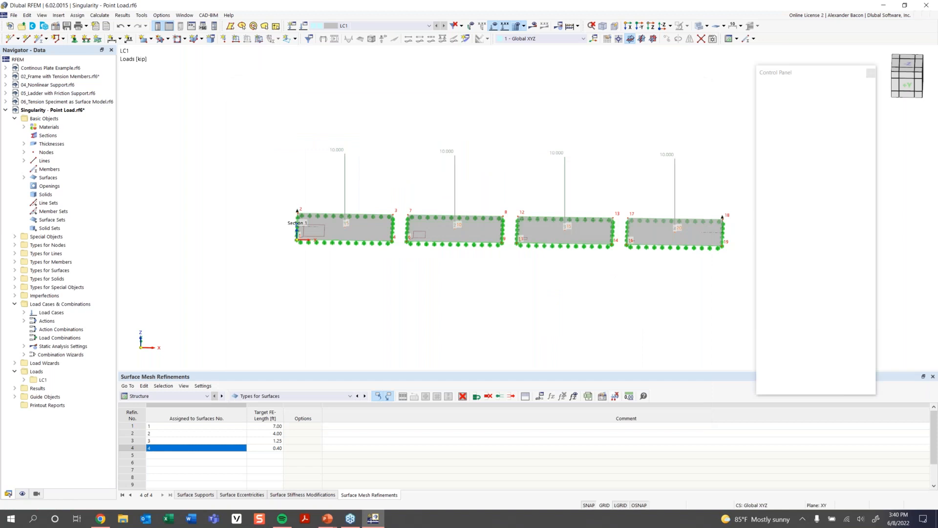
middle_drag(591, 130, 569, 97)
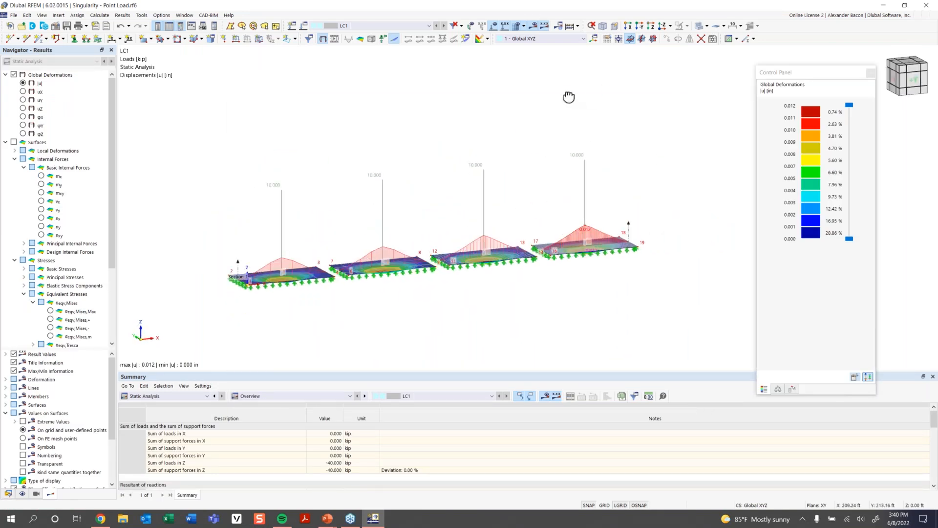
scroll(71, 304, down, 4)
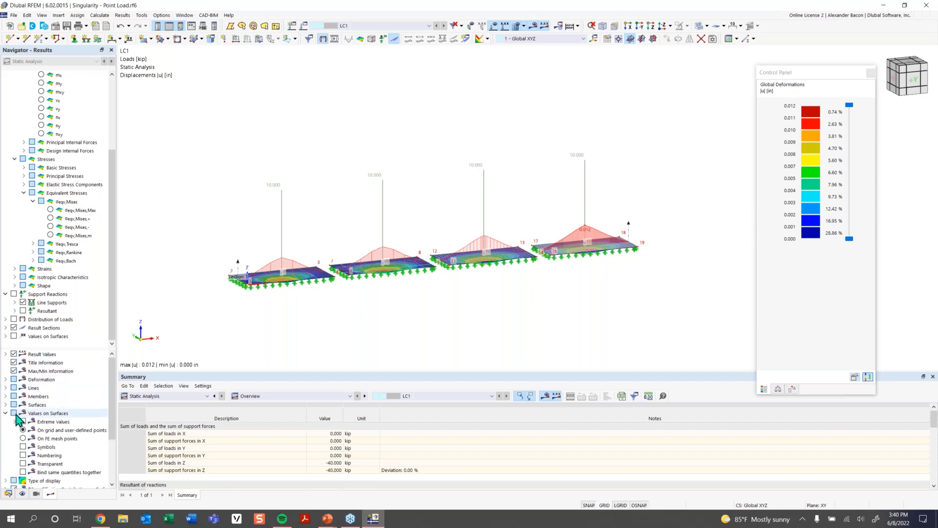
click(5, 413)
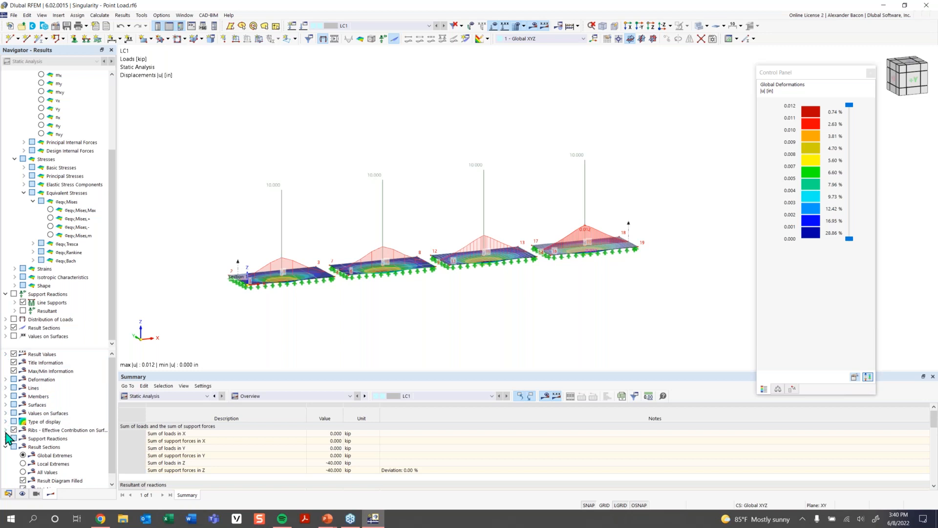
scroll(17, 454, down, 1)
click(23, 455)
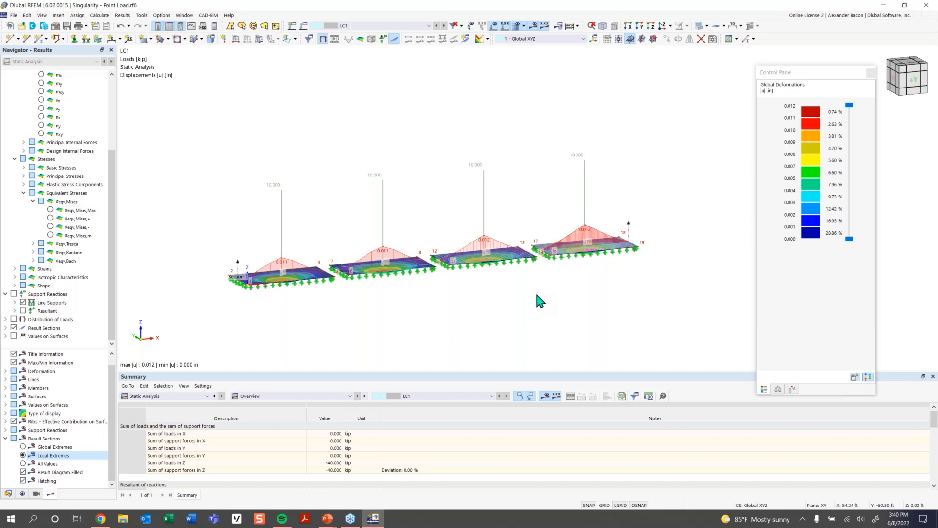
- Display the surfaces' basic internal moment mx results
ctrl+middle_drag(362, 320, 341, 303)
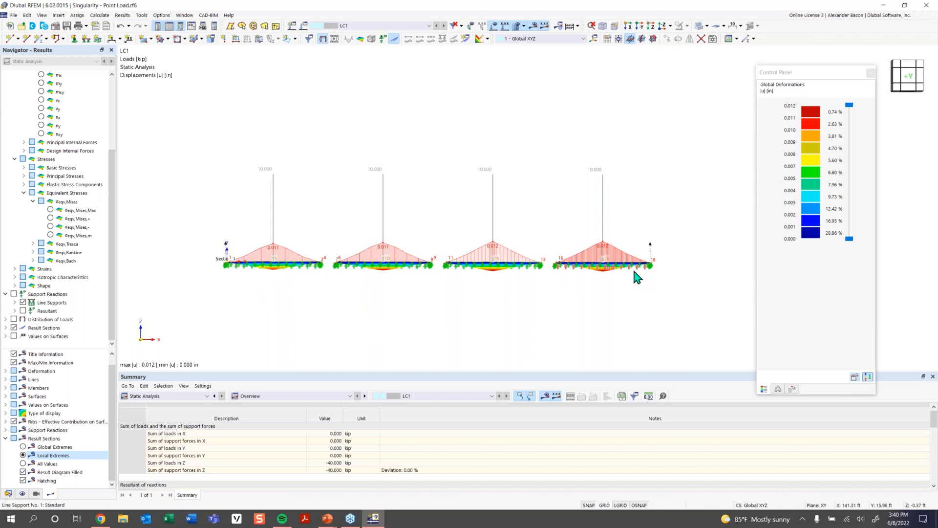
scroll(326, 298, up, 1)
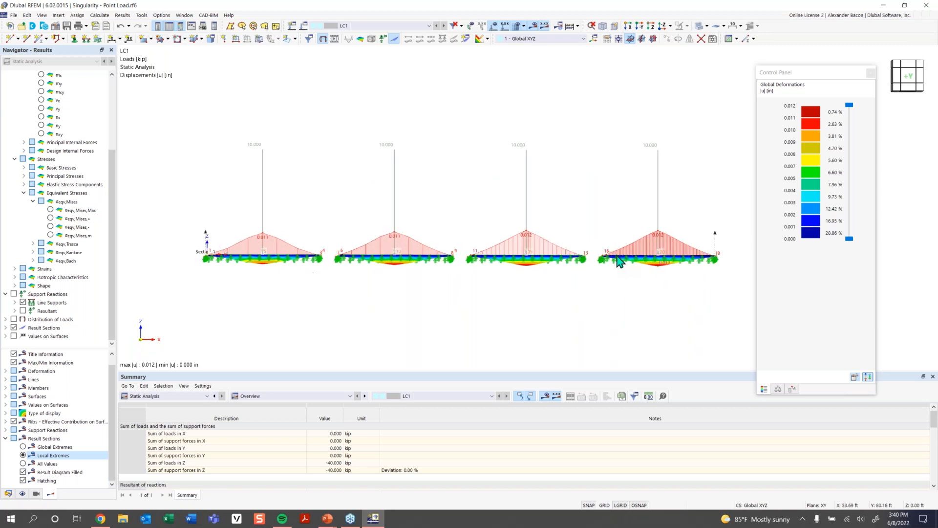
ctrl+middle_drag(410, 317, 408, 345)
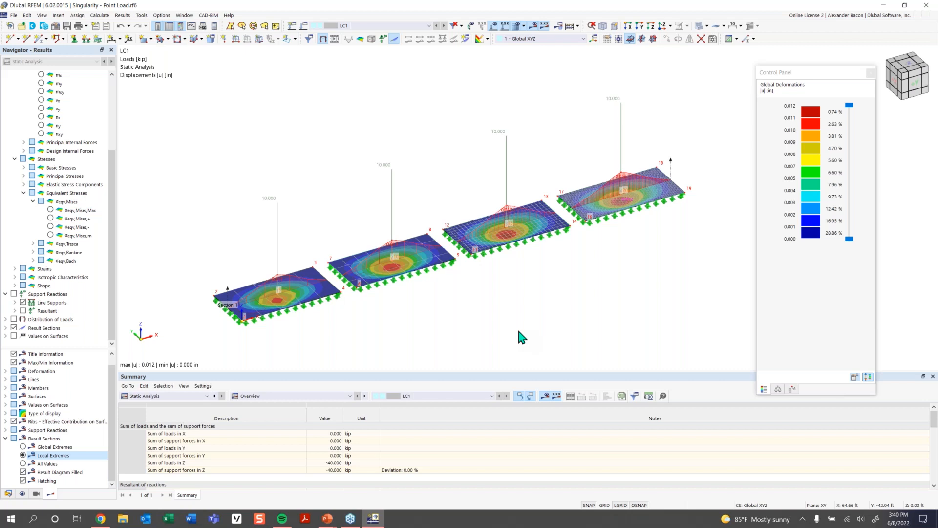
scroll(75, 181, up, 4)
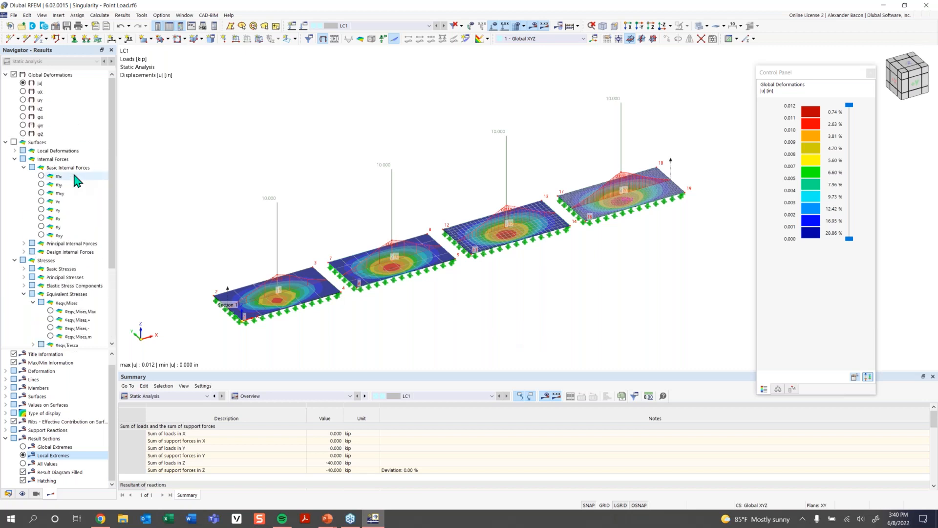
scroll(75, 180, down, 2)
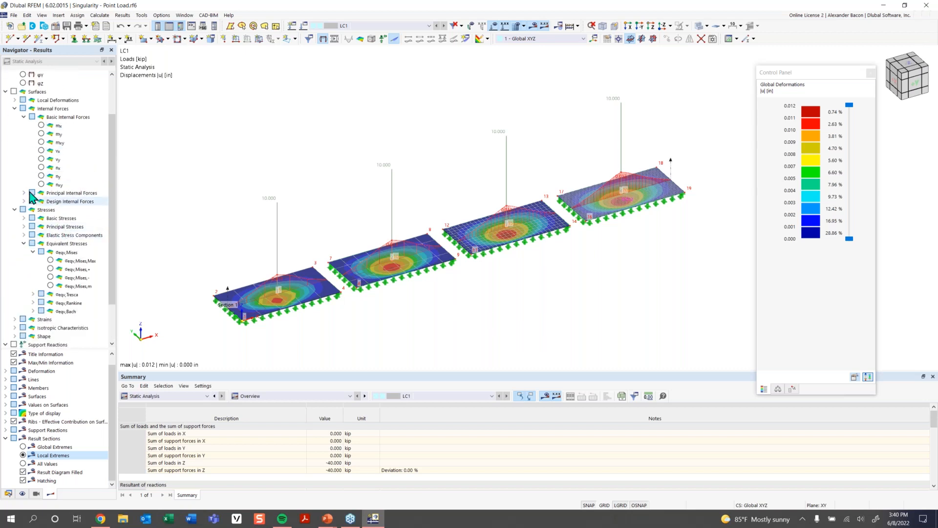
click(14, 91)
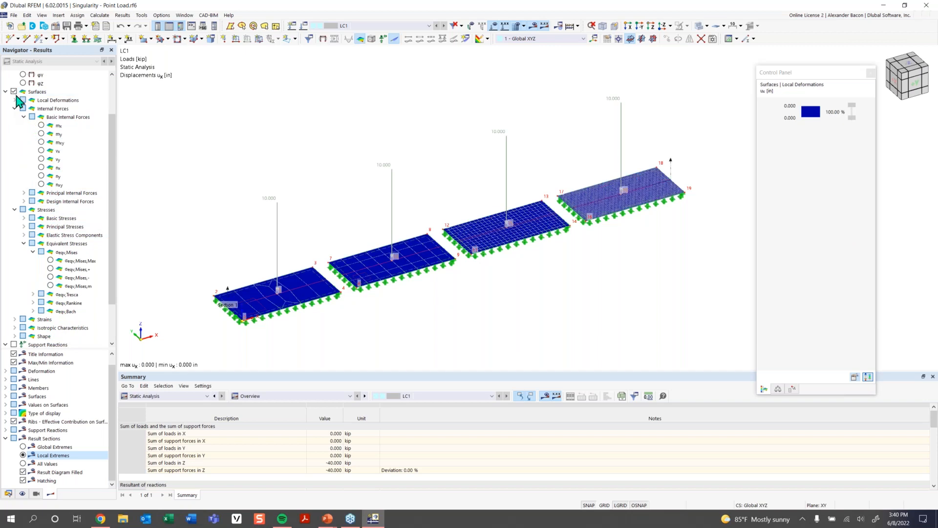
click(41, 126)
ctrl+middle_drag(571, 293, 527, 246)
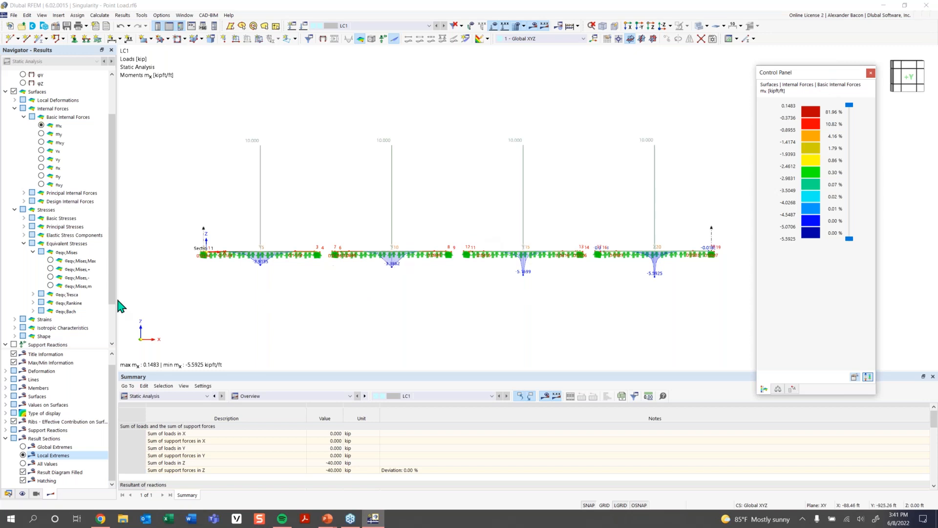
- Compare the mx moment peaks under the point load on each slab in elevation view
scroll(261, 272, up, 1)
scroll(261, 272, up, 2)
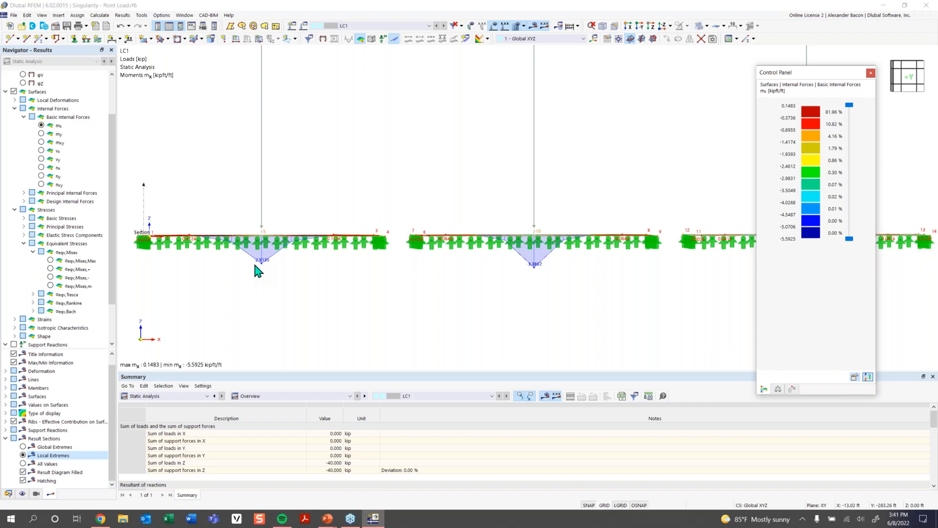
scroll(261, 264, down, 1)
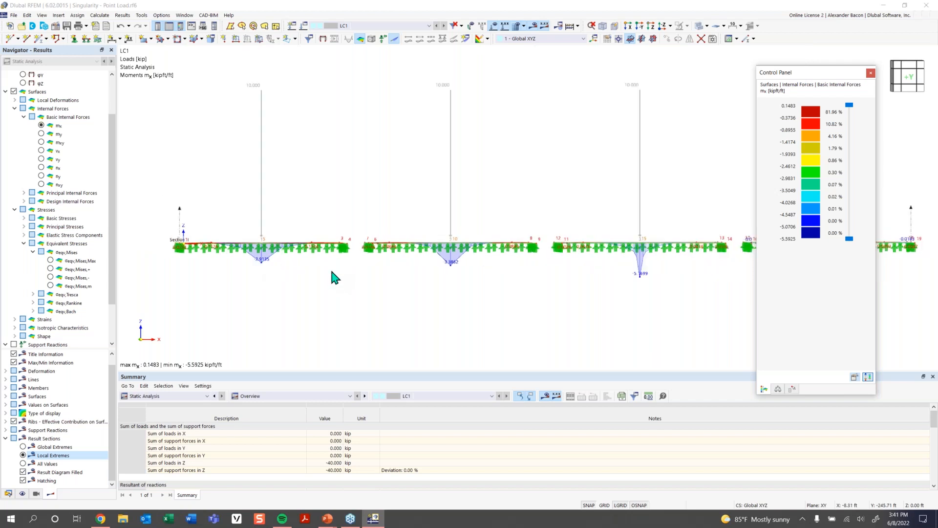
middle_drag(718, 283, 402, 272)
scroll(519, 268, up, 1)
scroll(519, 268, up, 1)
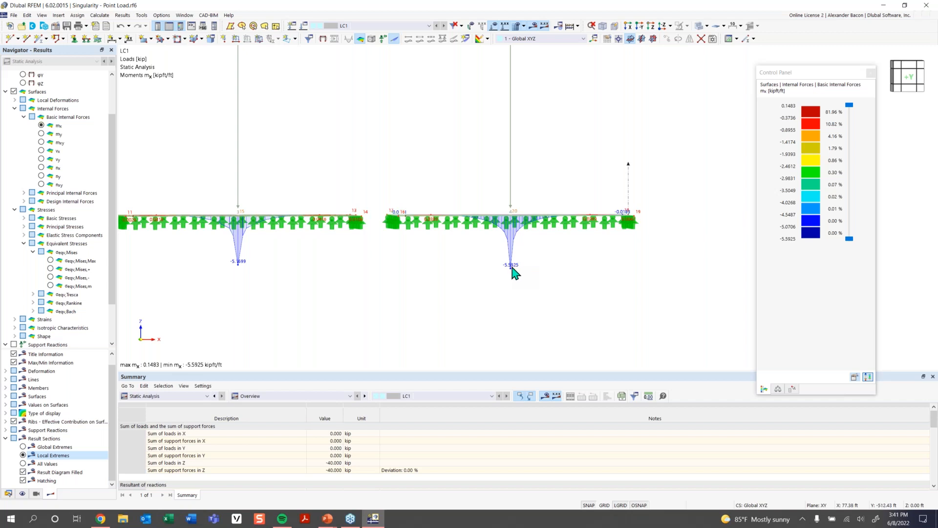
scroll(429, 264, down, 5)
middle_drag(403, 272, 467, 293)
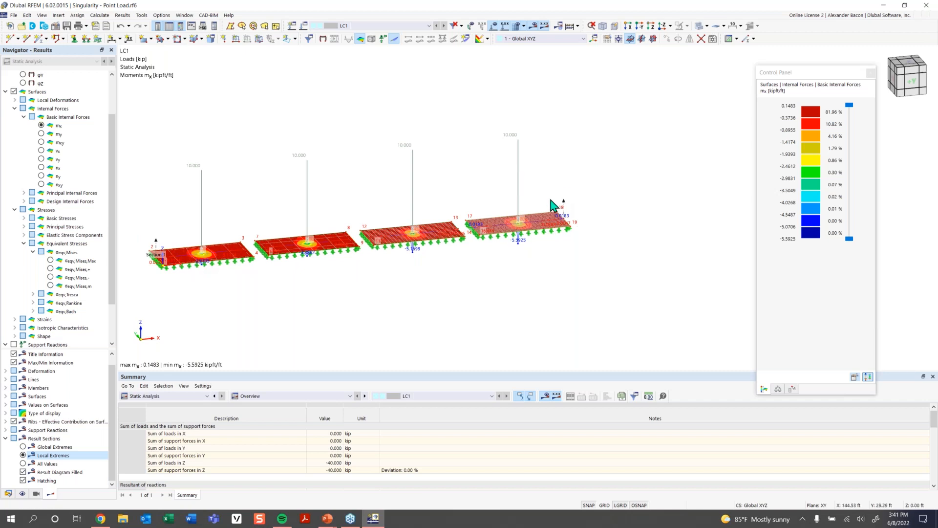
ctrl+middle_drag(249, 291, 265, 262)
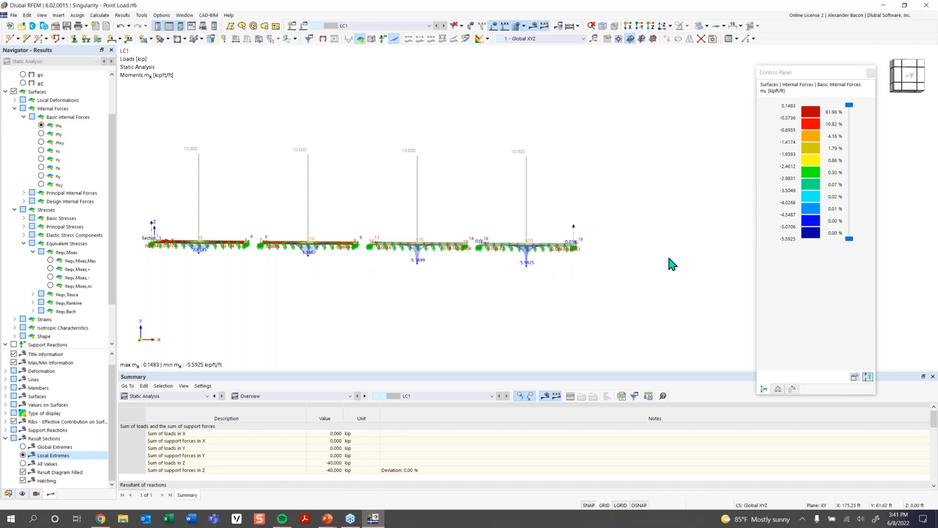
ctrl+middle_drag(238, 274, 255, 260)
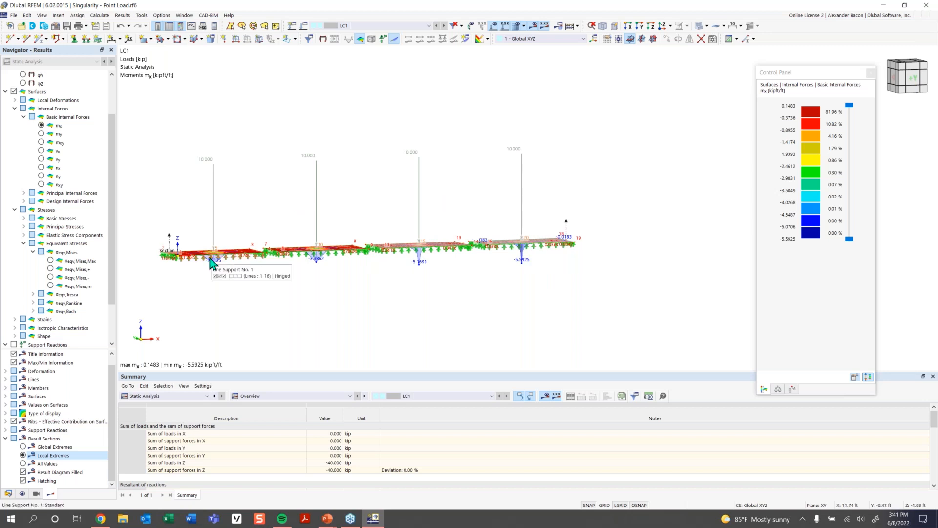
- Zoom in to inspect the mx moment distribution around the point load on the finest-mesh slab
ctrl+middle_drag(497, 243, 467, 220)
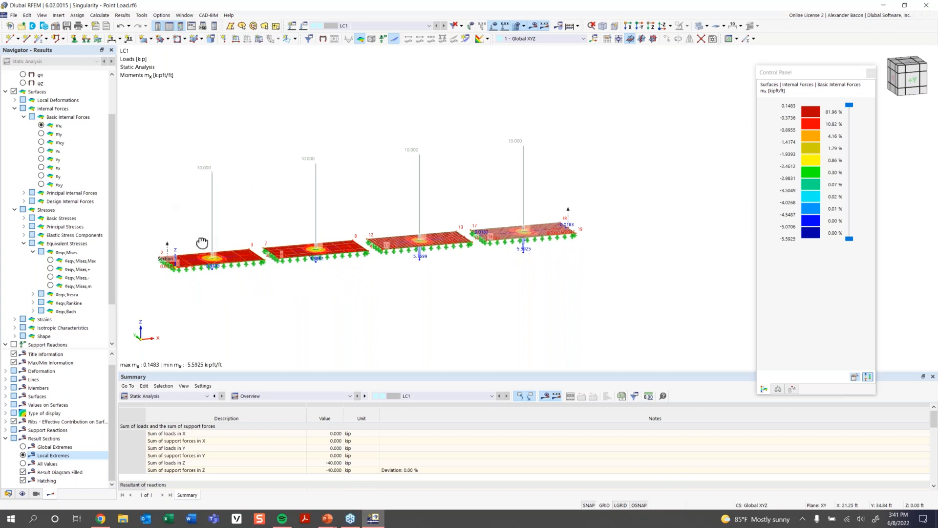
ctrl+middle_drag(200, 241, 203, 281)
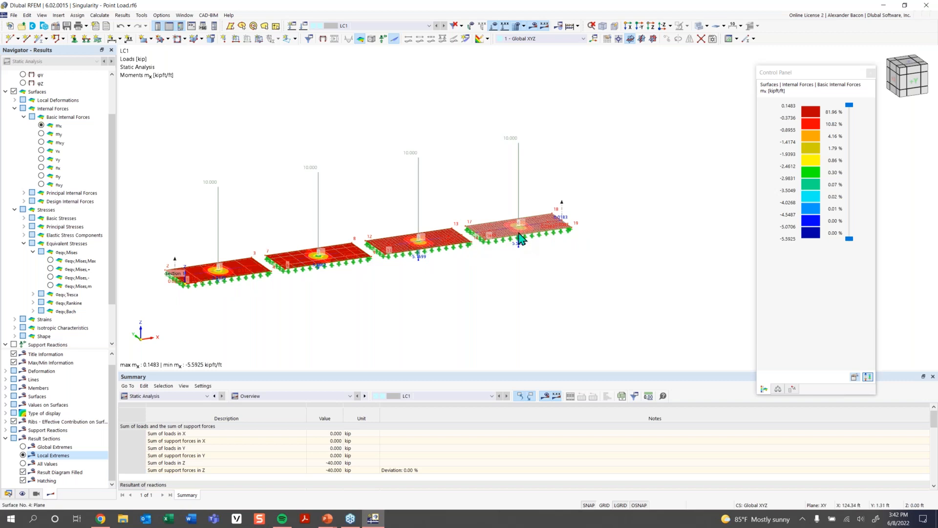
scroll(520, 240, up, 2)
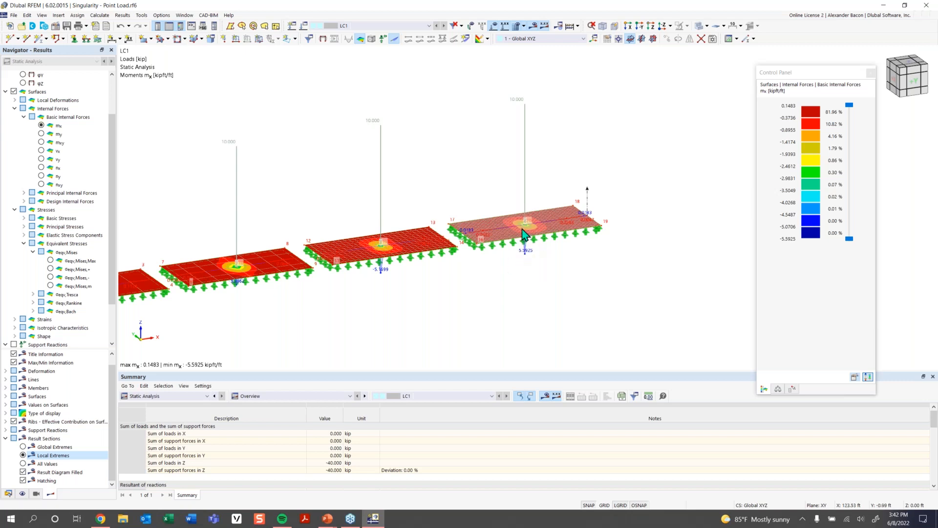
scroll(526, 226, up, 5)
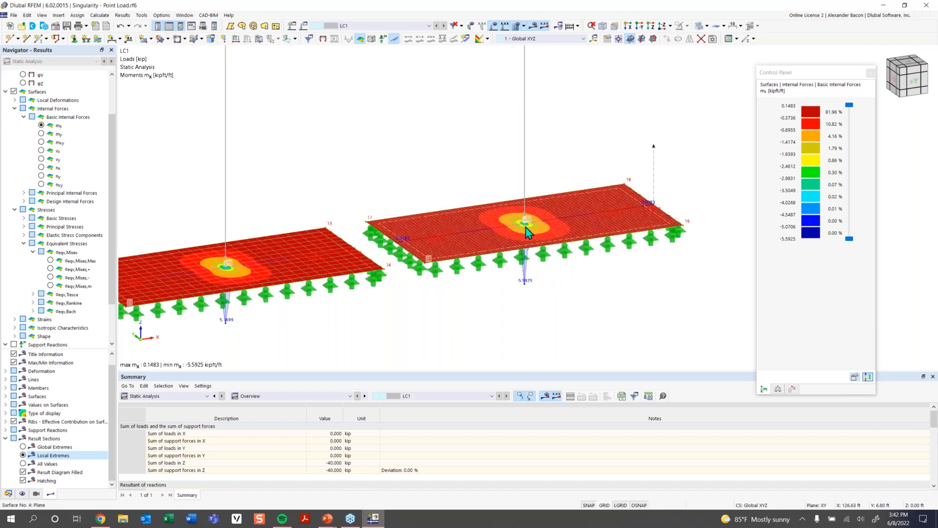
scroll(525, 227, up, 3)
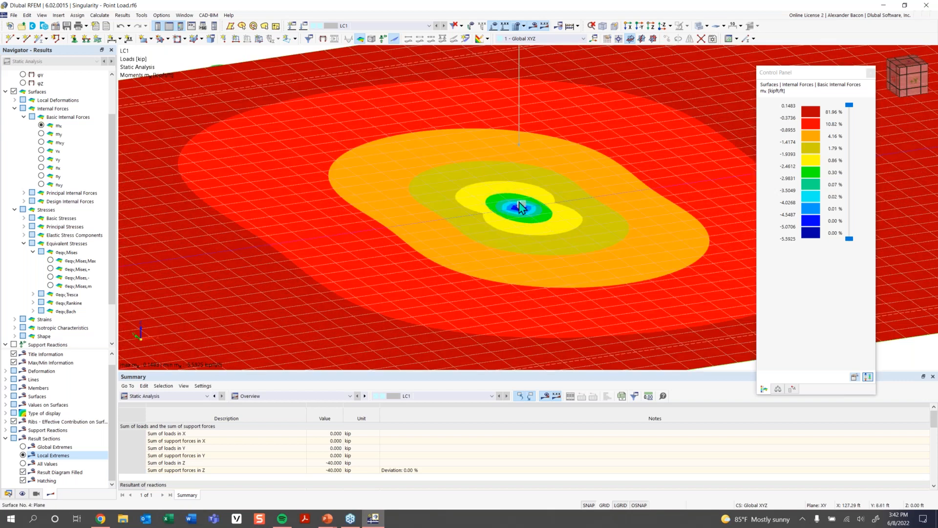
scroll(519, 208, down, 3)
scroll(535, 232, down, 5)
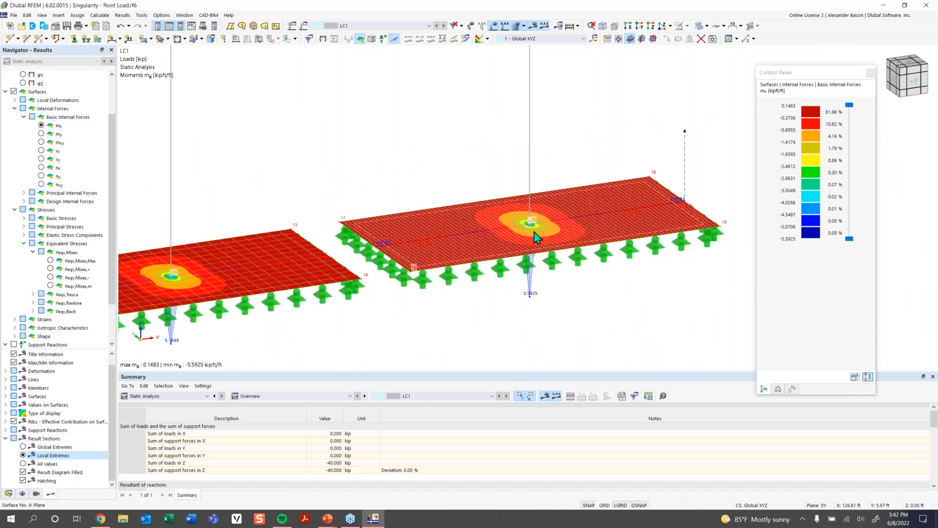
scroll(514, 239, down, 4)
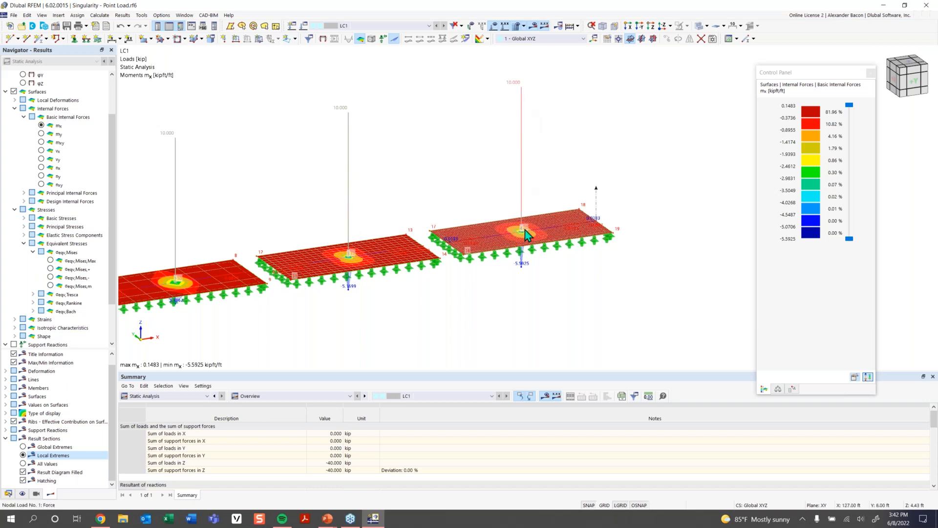
- Select all four nodal point loads on the slabs and delete them, accepting the deletion of results and mesh
scroll(514, 238, up, 10)
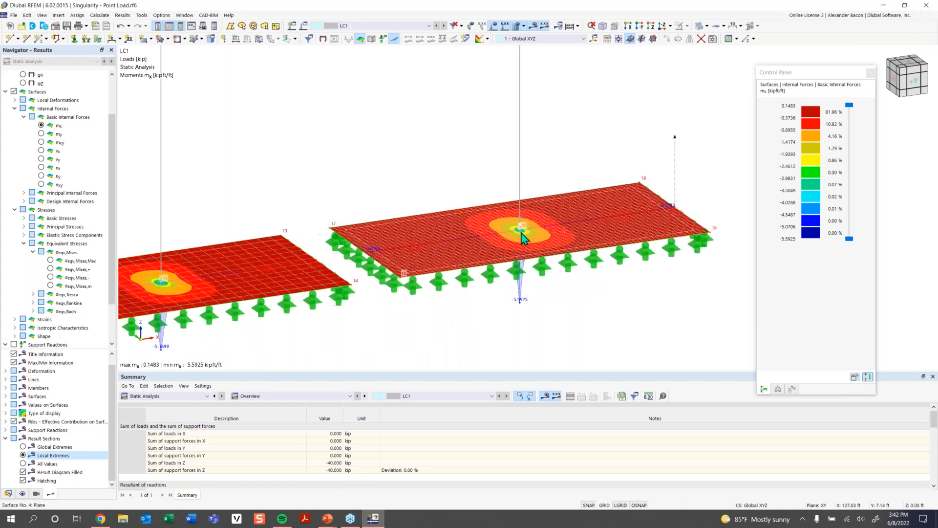
scroll(520, 230, up, 3)
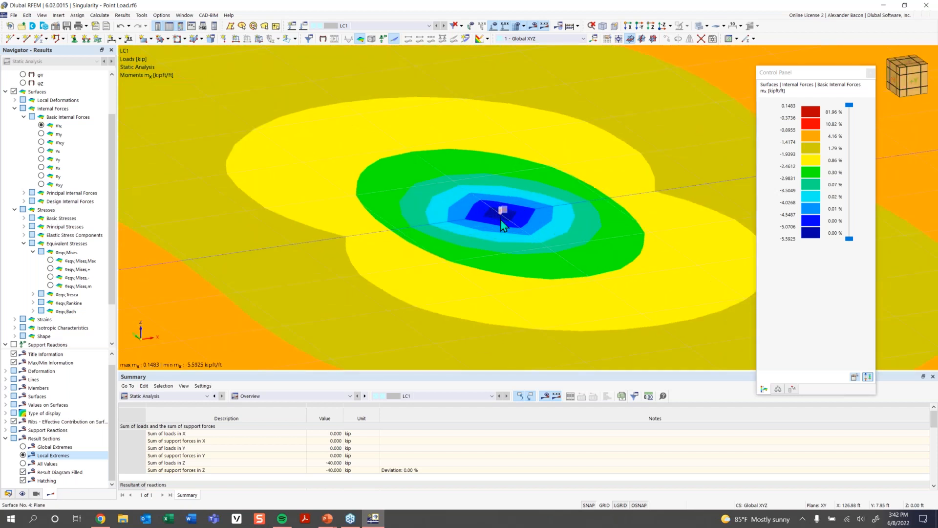
scroll(503, 222, down, 6)
scroll(503, 222, down, 10)
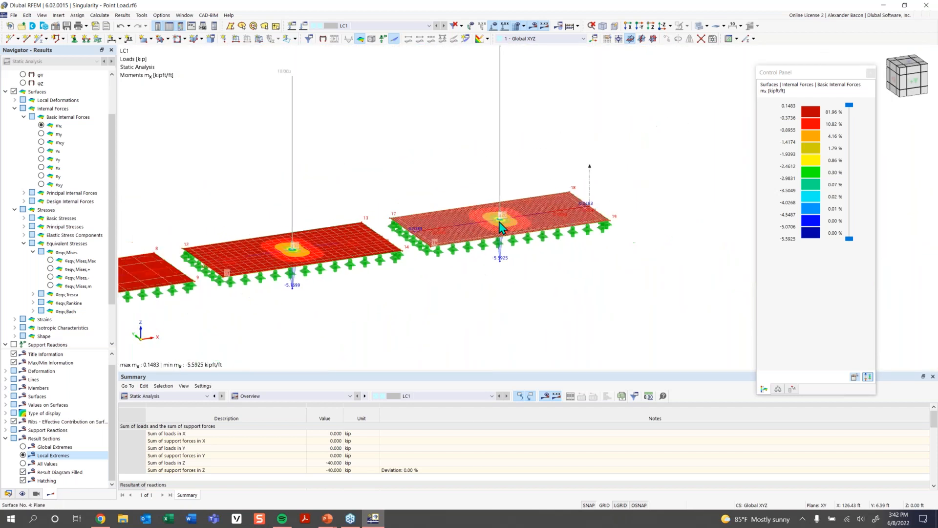
middle_drag(441, 279, 459, 271)
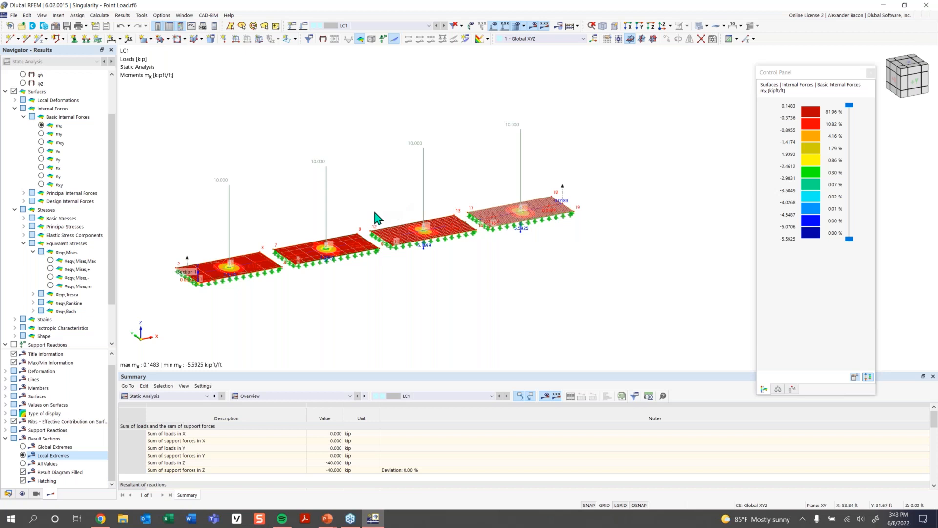
middle_drag(536, 134, 517, 133)
drag(544, 109, 230, 188)
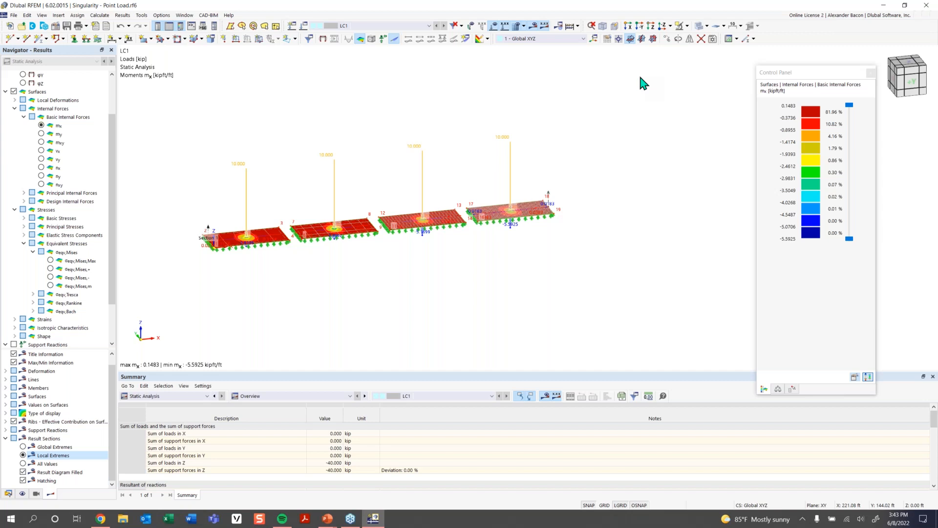
key(Delete)
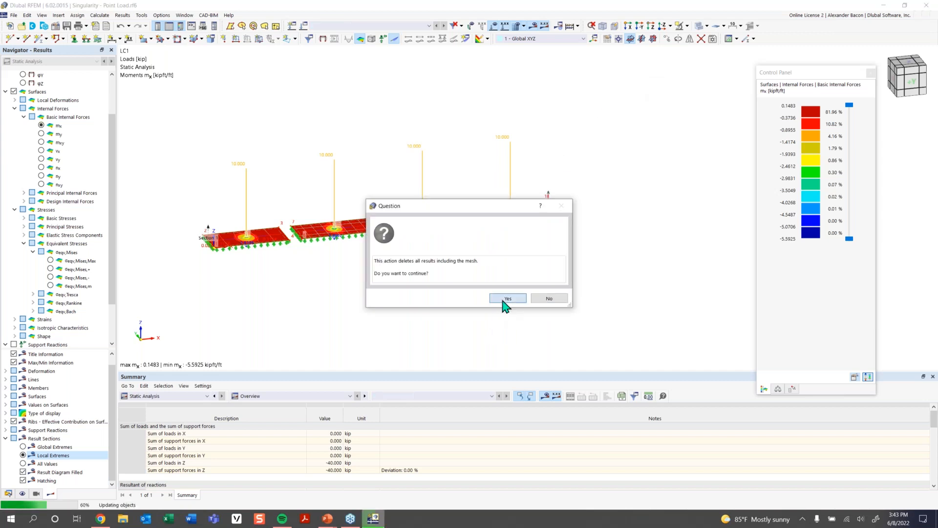
click(505, 298)
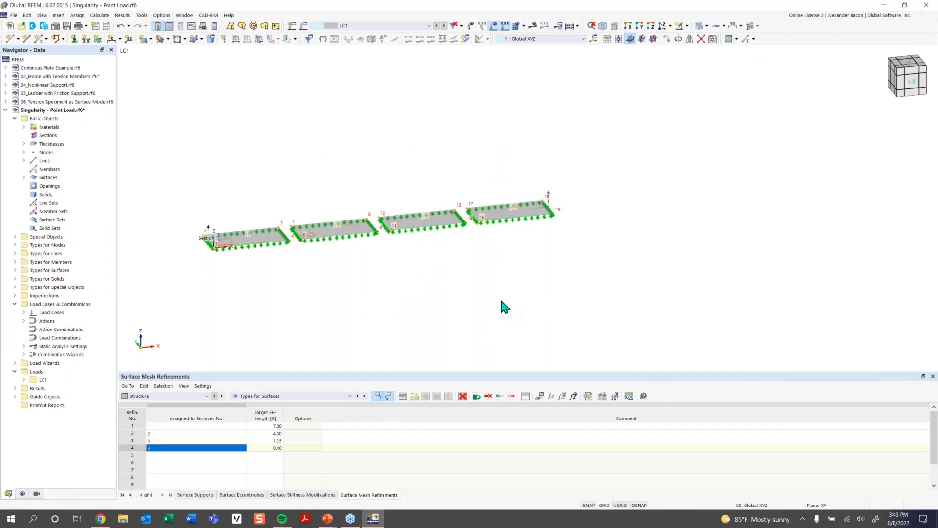
- Switch to the display navigator and try to adjust the spacing of the line support graphics
ctrl+middle_drag(336, 280, 352, 292)
scroll(275, 265, up, 3)
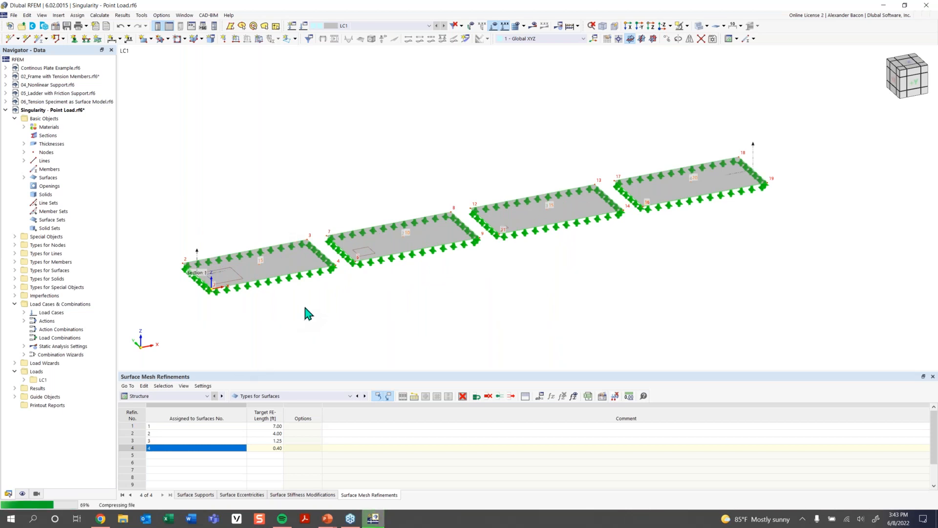
ctrl+middle_drag(305, 309, 305, 307)
scroll(251, 255, up, 3)
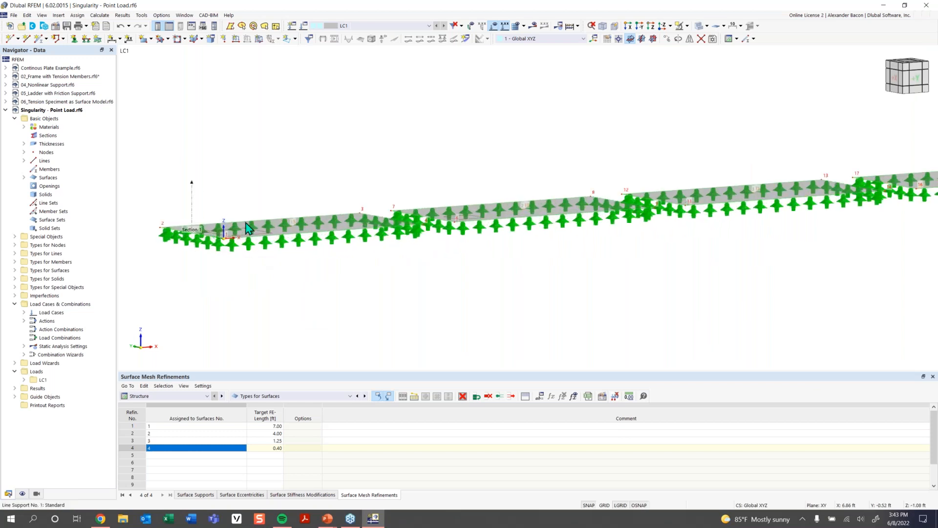
click(22, 495)
scroll(61, 386, down, 10)
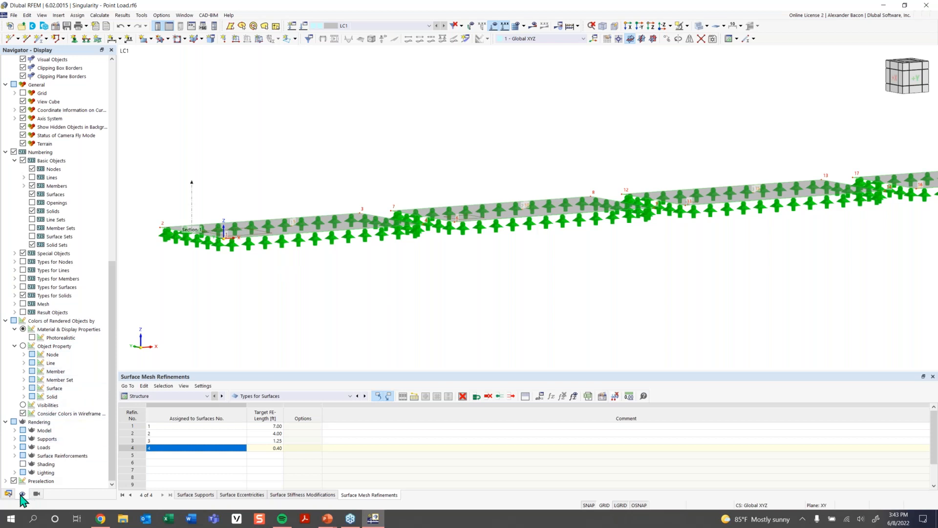
click(15, 431)
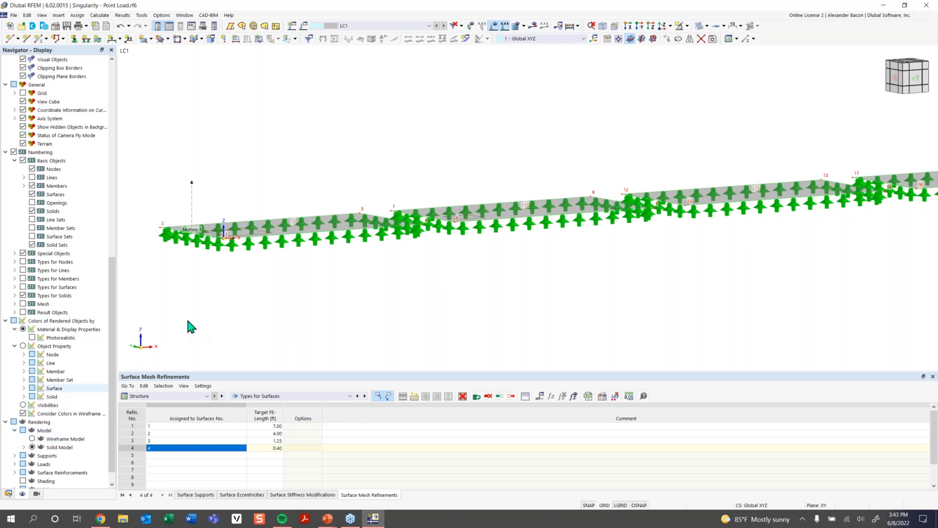
right_click(231, 245)
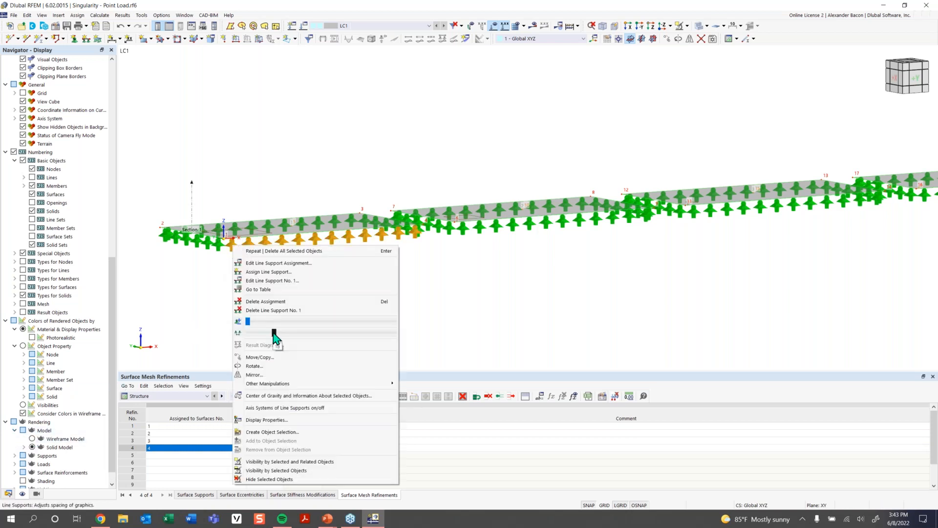
drag(248, 323, 241, 321)
click(415, 286)
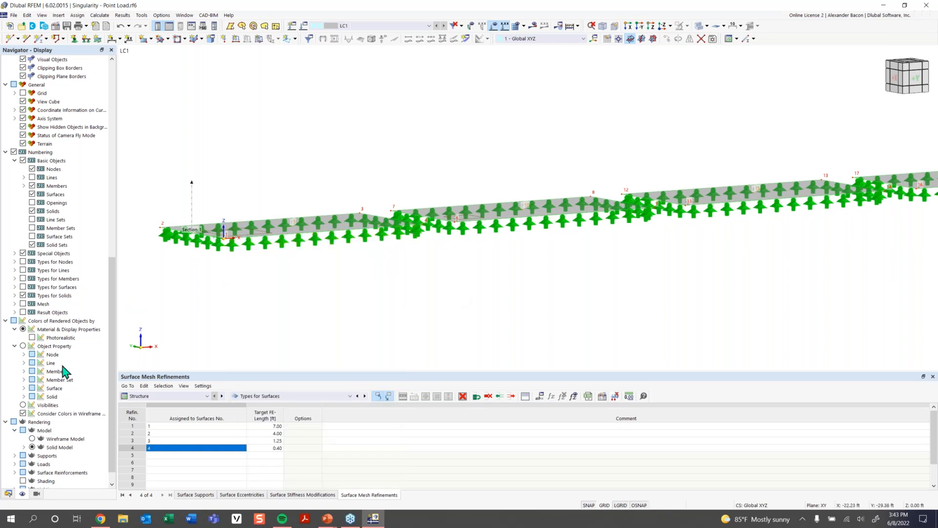
- Render the surfaces as filled including thickness and orbit around the first slab's edge
click(32, 446)
scroll(36, 426, down, 2)
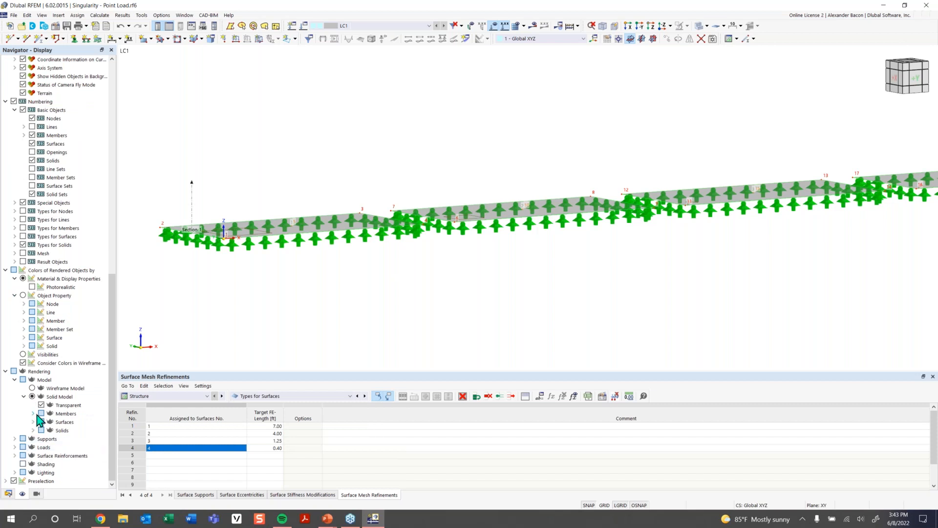
click(32, 421)
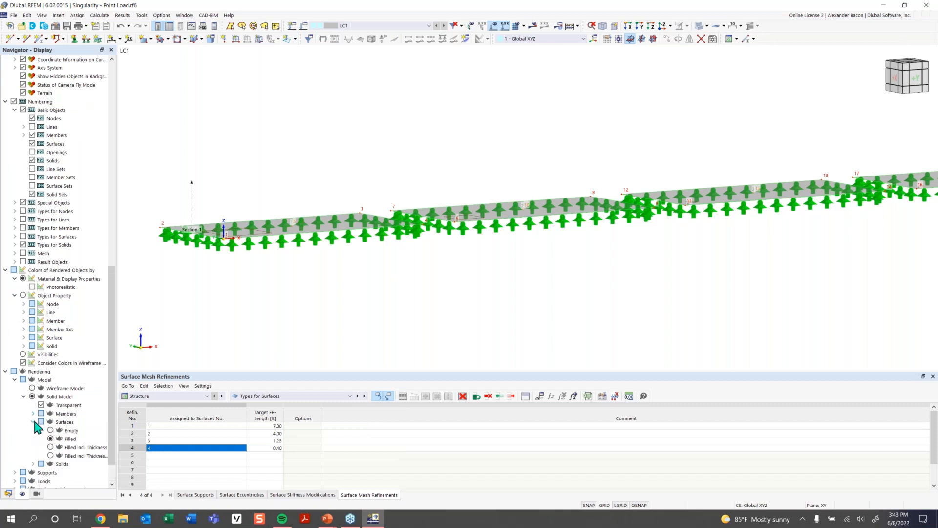
click(51, 447)
scroll(206, 235, up, 4)
middle_drag(210, 255, 301, 256)
middle_drag(301, 255, 533, 312)
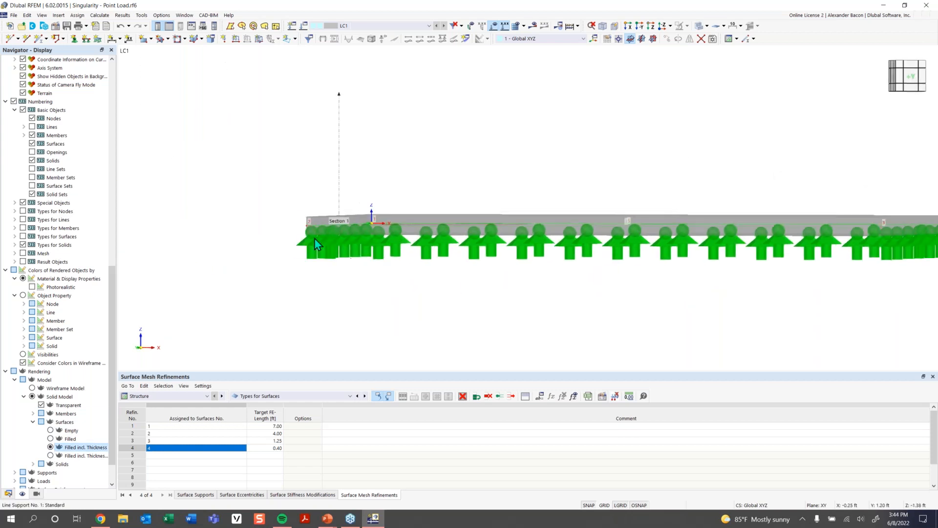
scroll(309, 229, up, 4)
ctrl+middle_drag(396, 160, 366, 130)
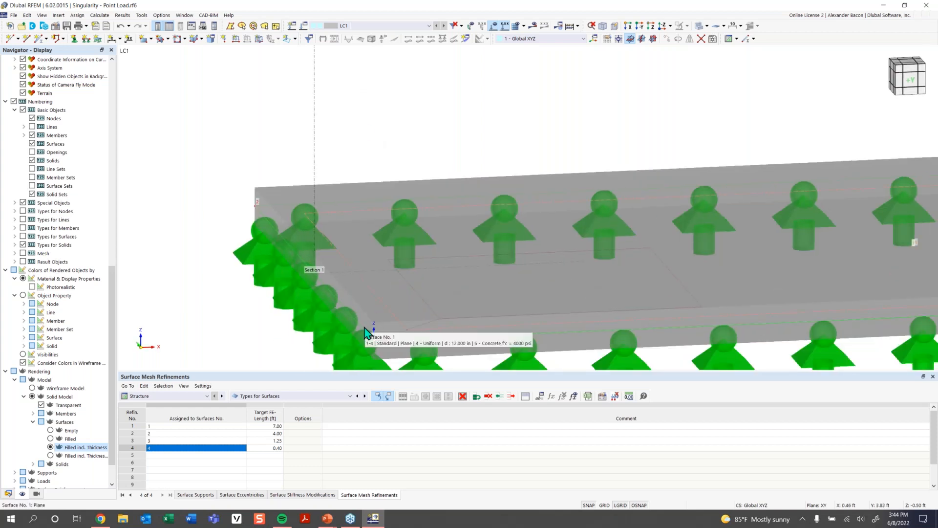
scroll(365, 334, down, 5)
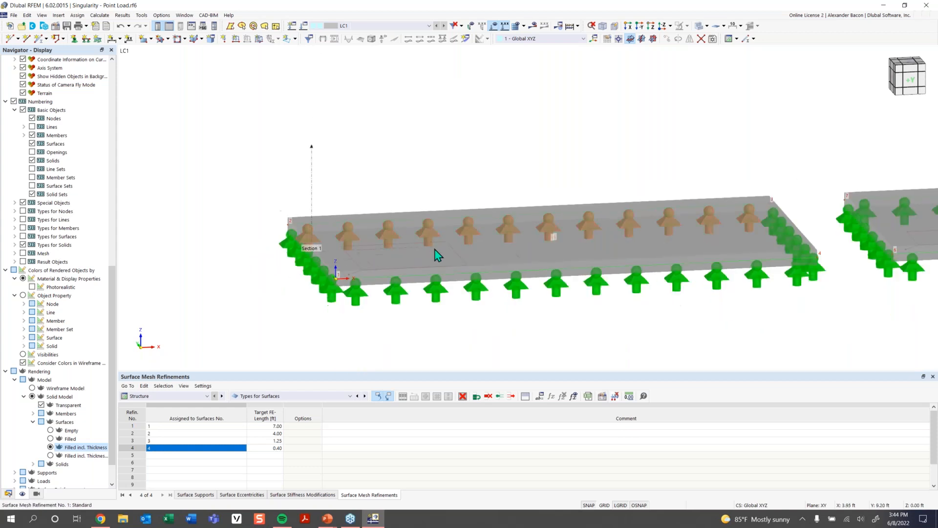
scroll(447, 255, down, 4)
middle_drag(552, 268, 373, 264)
ctrl+middle_drag(373, 264, 431, 287)
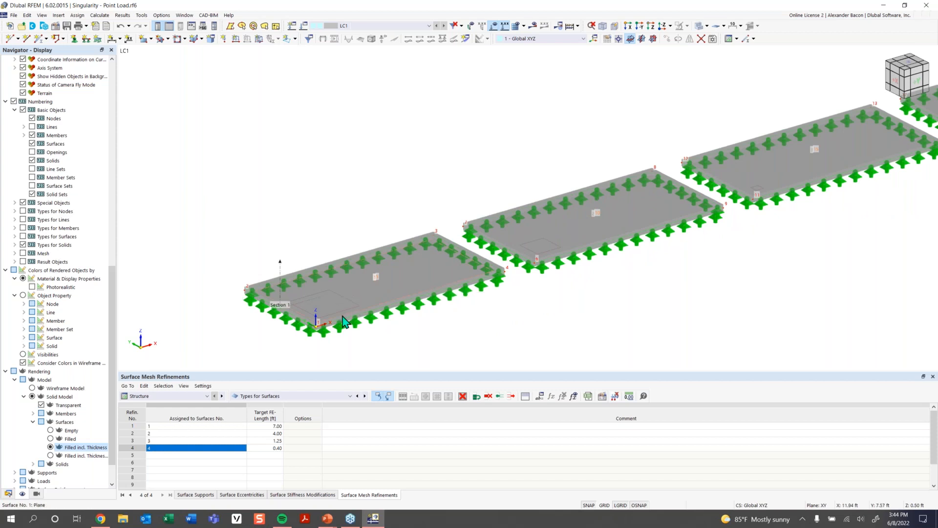
- Render the surfaces as filled without thickness
click(59, 439)
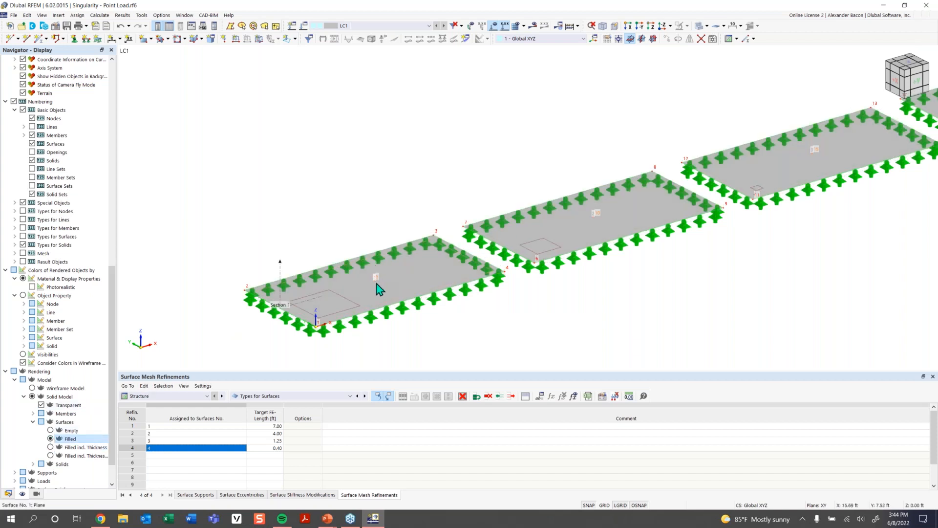
mouse_move(380, 289)
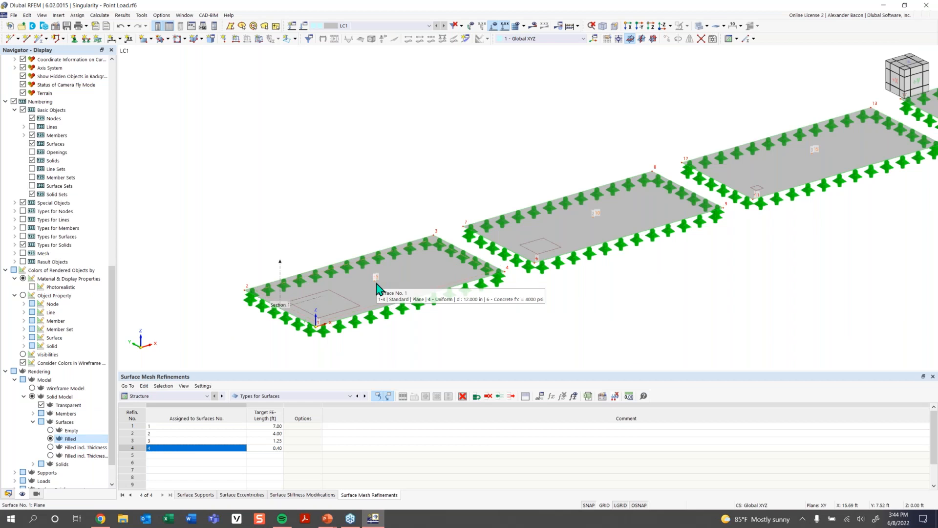
mouse_move(637, 236)
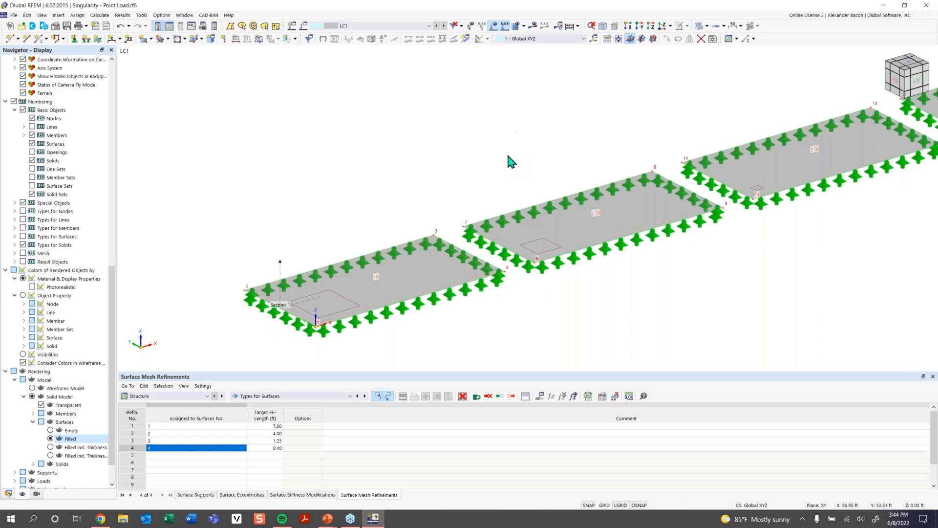
mouse_move(702, 208)
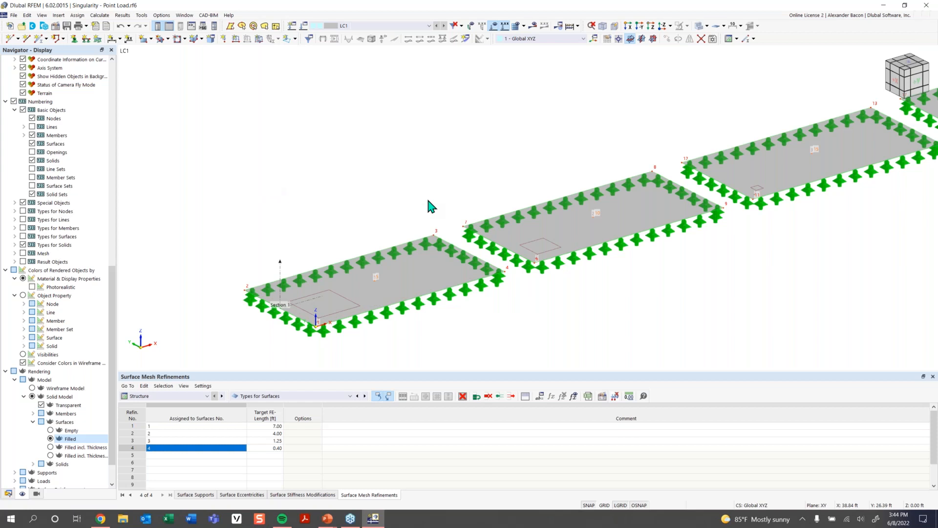
- Start a new free rectangular load, keeping global Z direction, with a load magnitude of 5 ksf
click(295, 39)
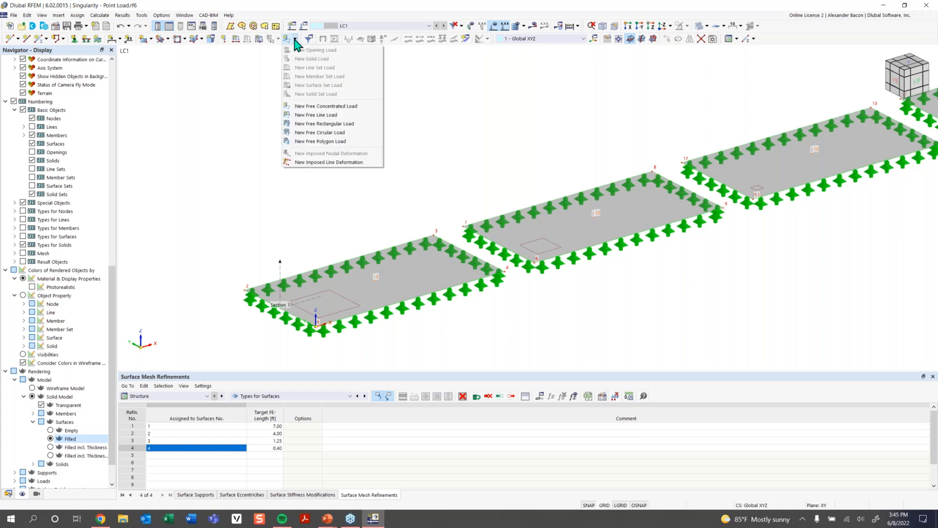
click(329, 125)
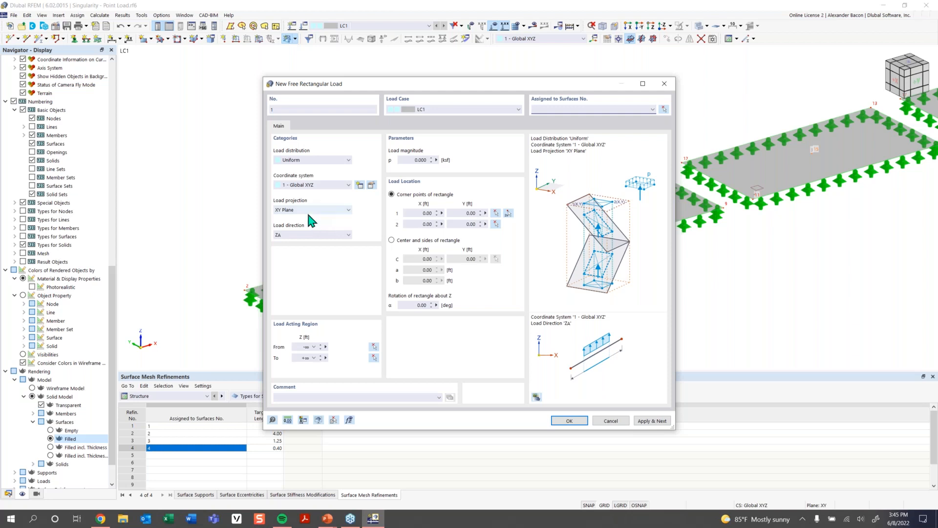
click(306, 235)
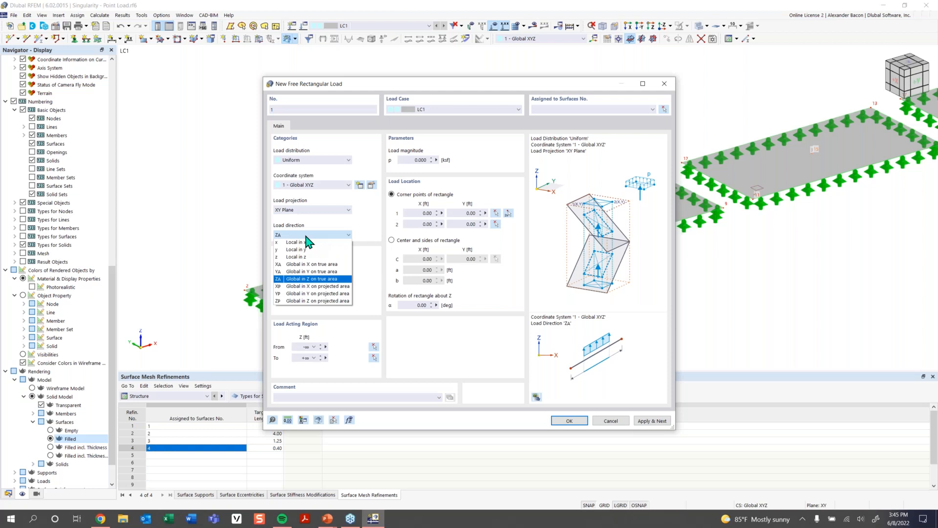
click(305, 235)
click(419, 159)
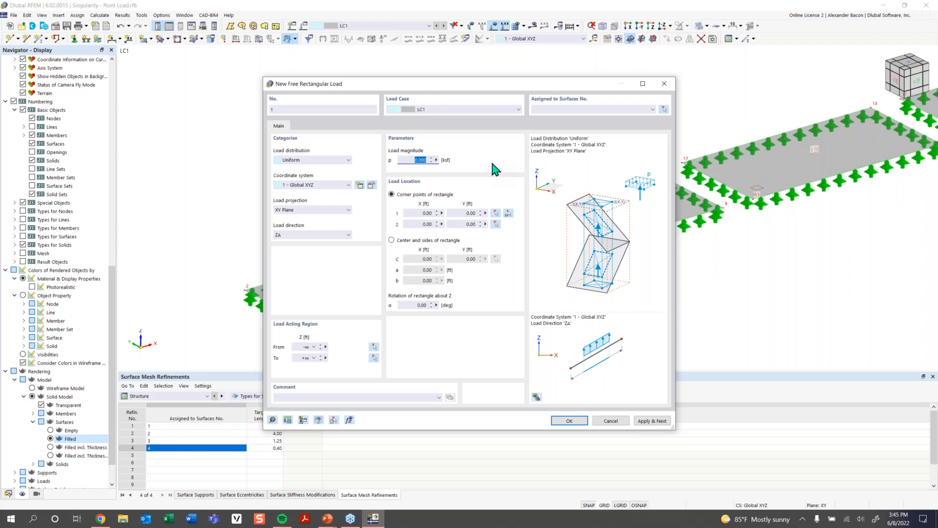
text(5)
- Define the rectangle by center and sides, picking node 3 at X 16 ft, Y 8 ft as the center
click(428, 247)
click(495, 258)
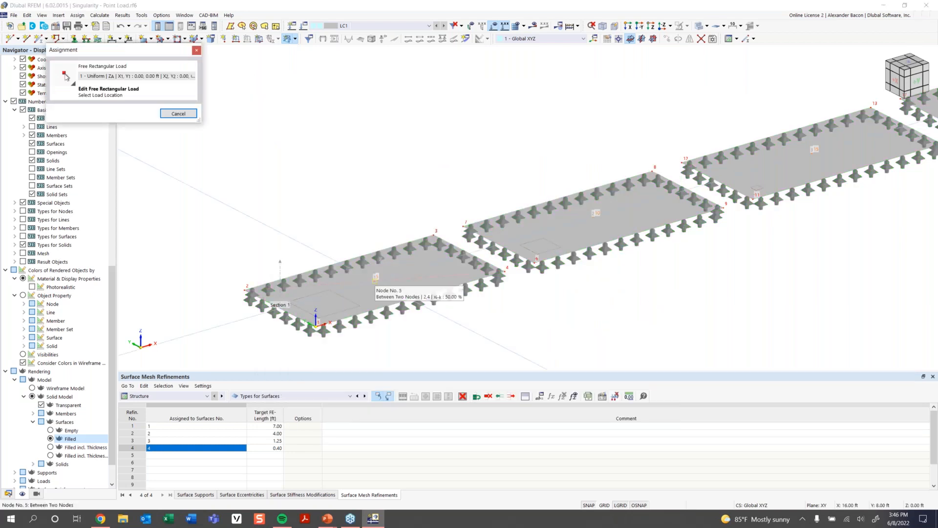
click(572, 215)
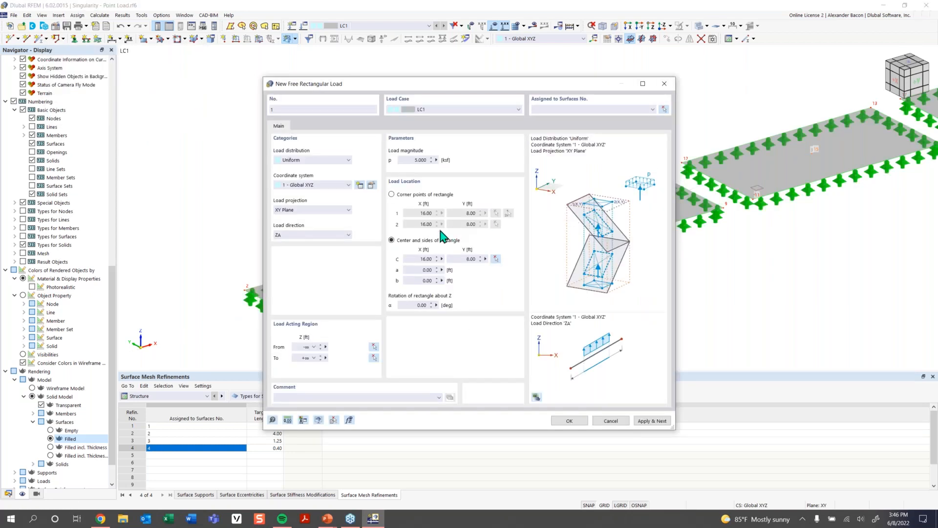
- Set both rectangle sides a and b to 1.41 ft and confirm the load
click(422, 269)
text(2)
click(421, 280)
text(2)
click(423, 269)
text(1.41)
click(420, 281)
text(1.41)
click(569, 421)
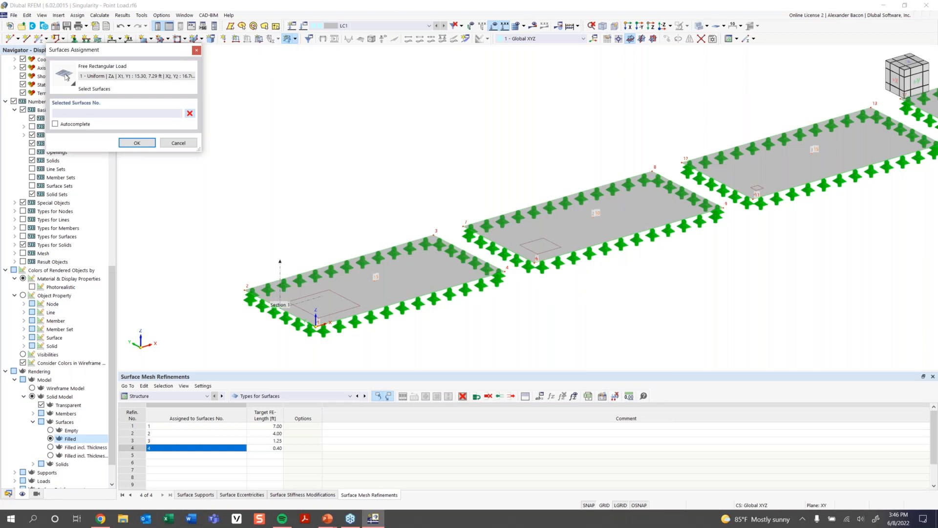
- Assign the rectangular load to surfaces 1-4 and confirm the assignment
click(391, 279)
scroll(574, 289, down, 2)
middle_drag(574, 289, 442, 343)
click(488, 274)
click(630, 239)
click(790, 185)
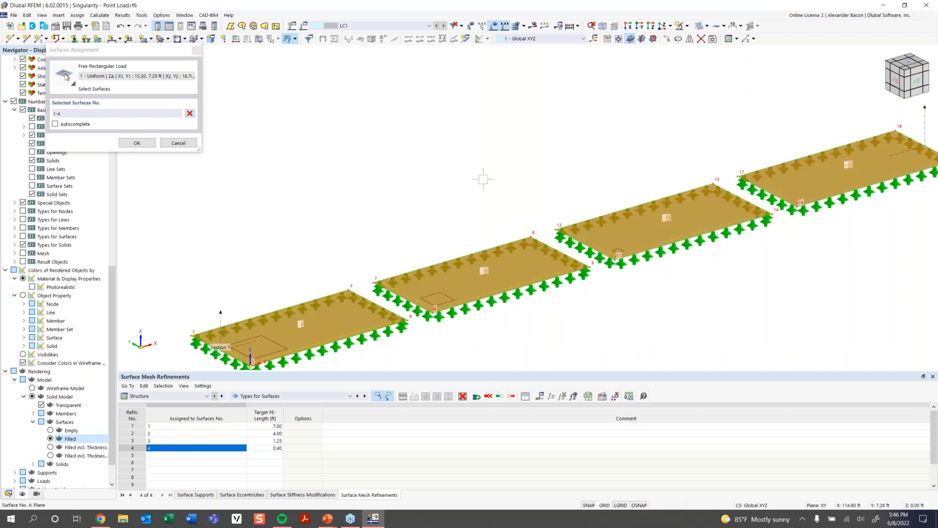
click(136, 143)
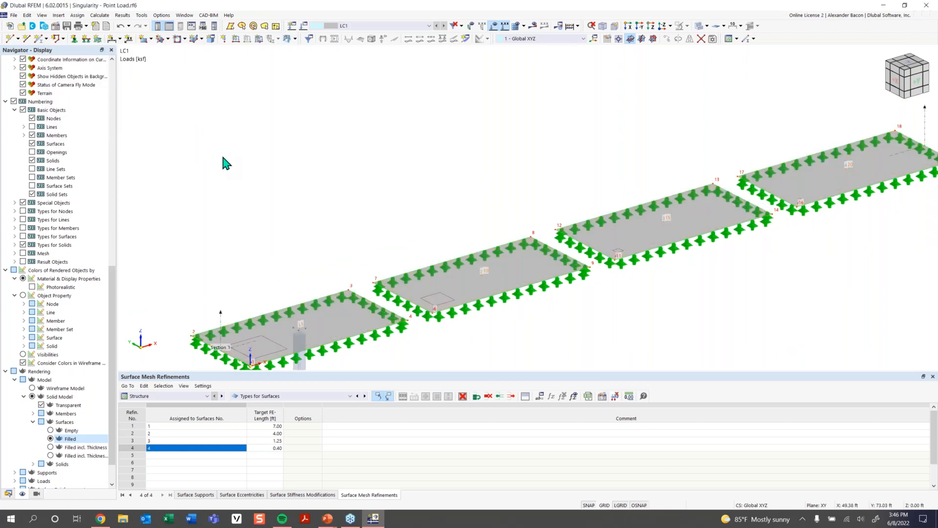
scroll(426, 268, down, 5)
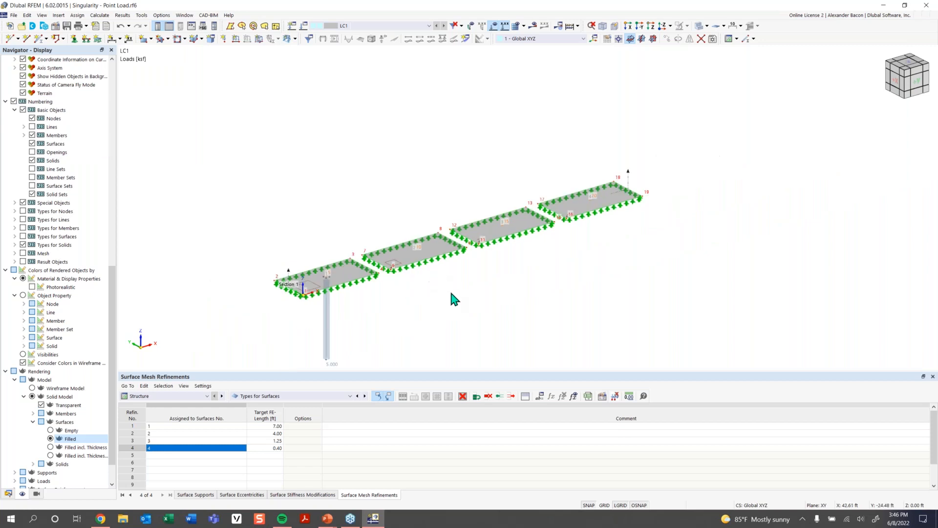
scroll(378, 280, up, 4)
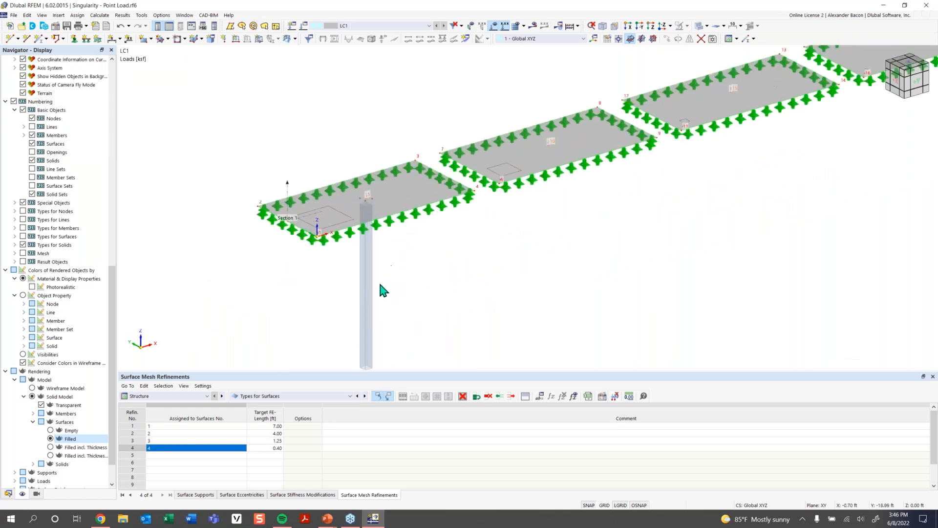
- Try relocating the rectangular load's center by picking points on the slabs, then confirm the load dialog
middle_drag(372, 302, 375, 273)
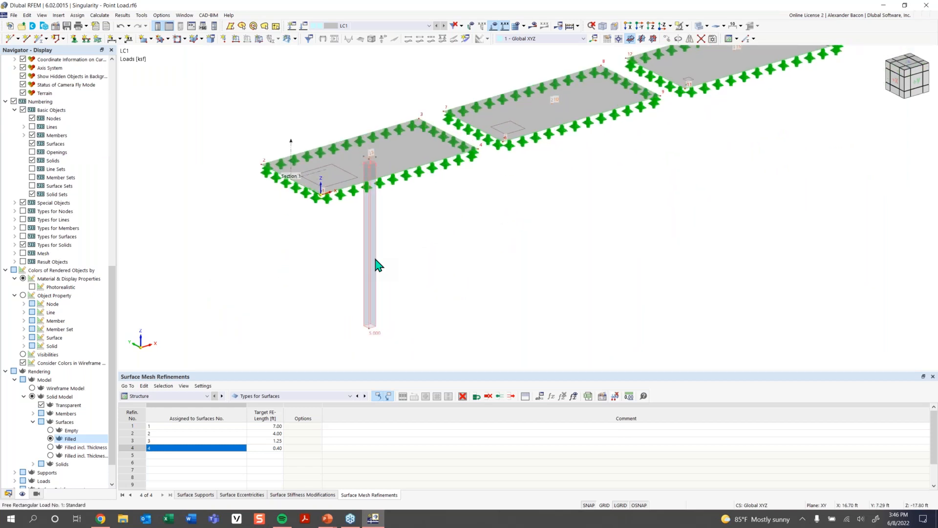
double_click(377, 265)
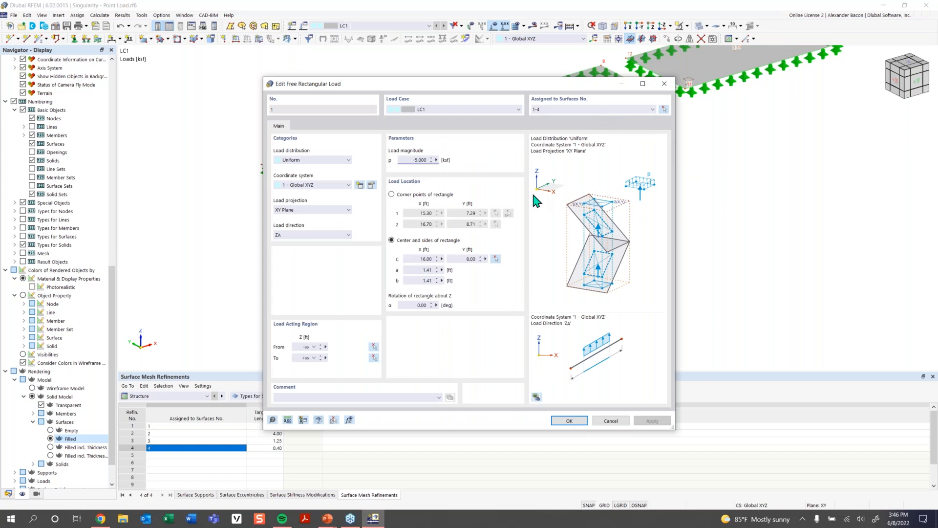
click(496, 259)
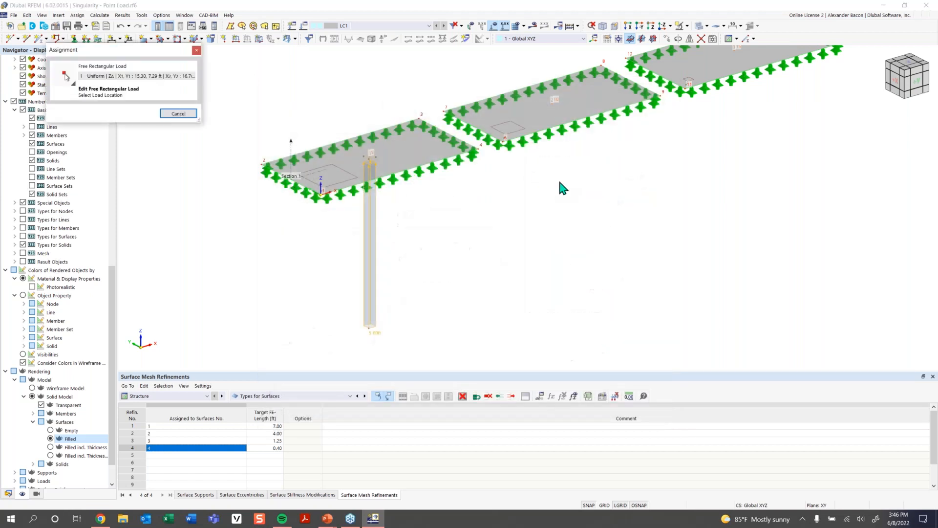
middle_drag(512, 210, 405, 265)
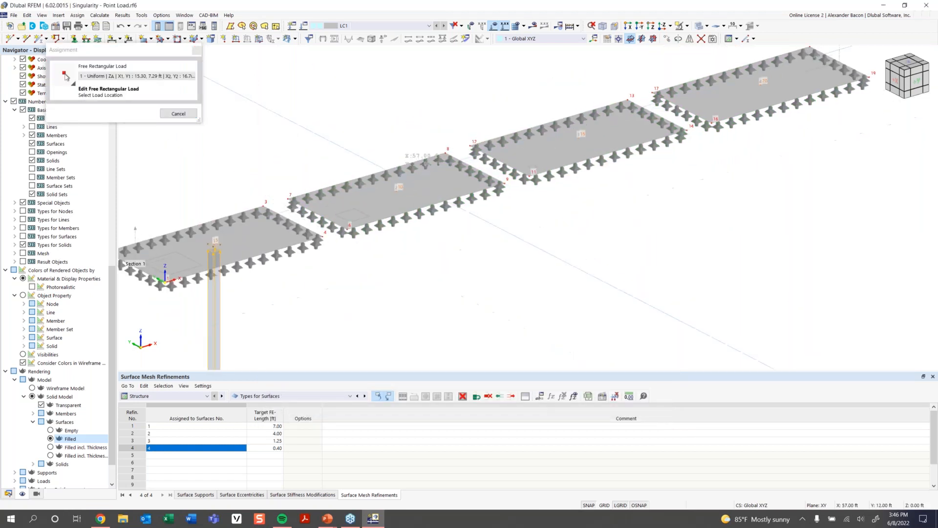
click(397, 190)
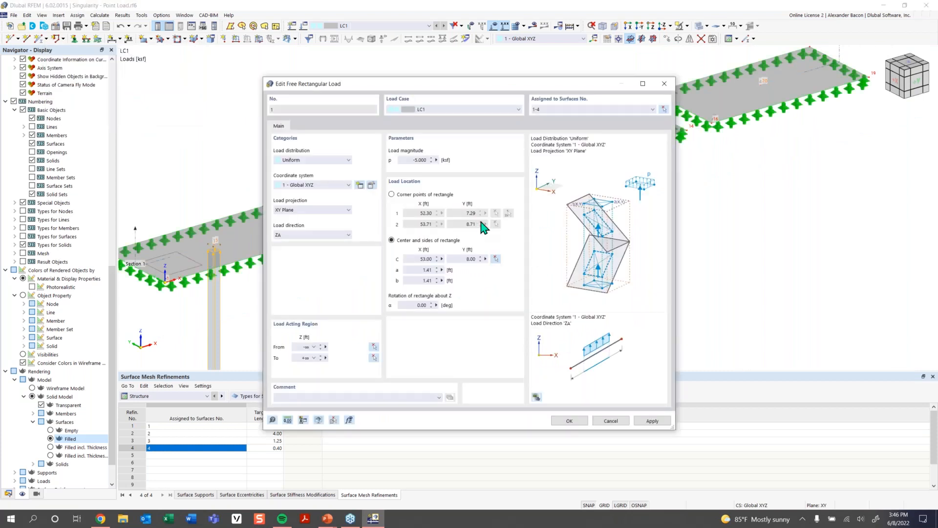
click(495, 258)
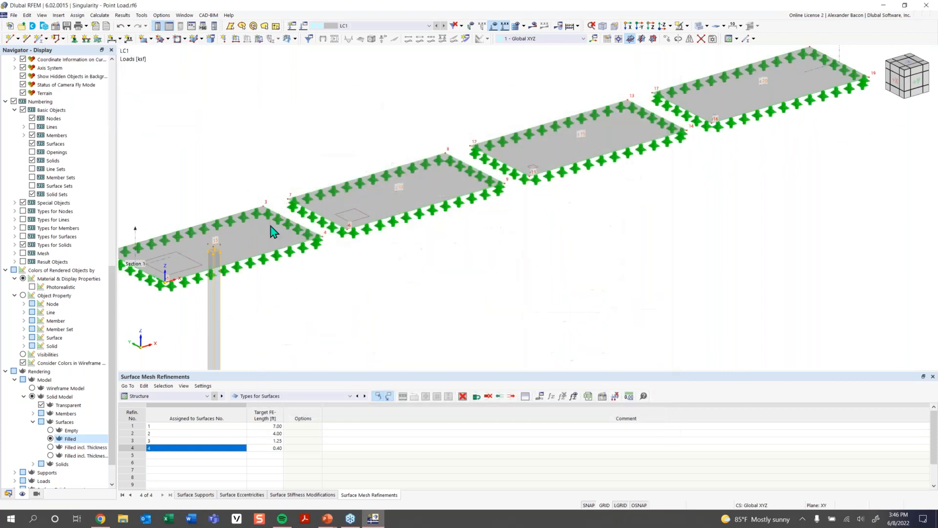
click(213, 250)
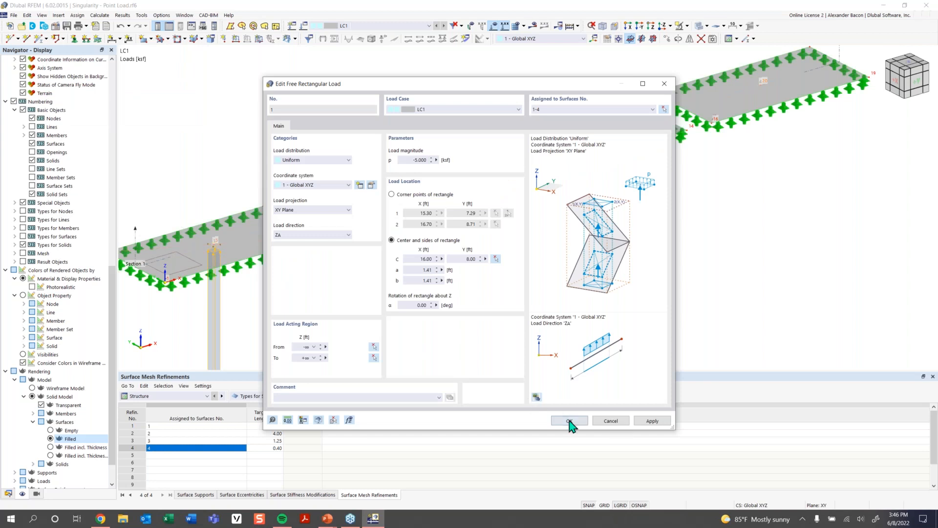
click(569, 421)
- Copy the rectangular load onto the matching centers of the other three slabs
scroll(286, 286, down, 3)
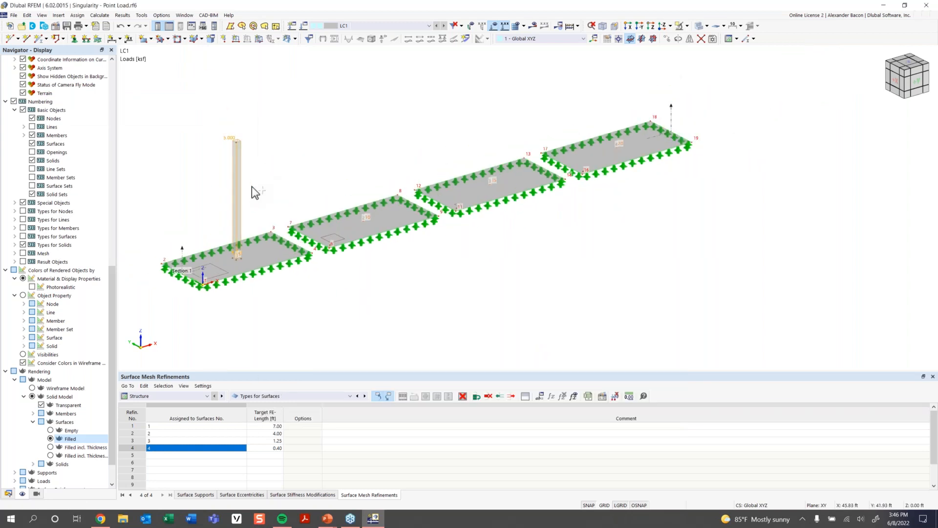
drag(238, 210, 364, 224)
ctrl+drag(364, 178, 492, 188)
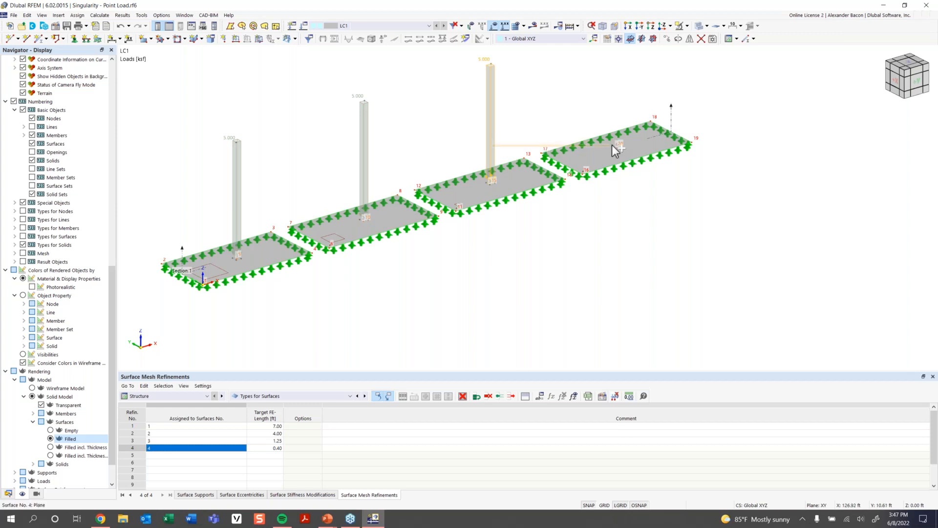
ctrl+drag(490, 131, 617, 147)
scroll(619, 213, down, 1)
middle_drag(613, 220, 611, 249)
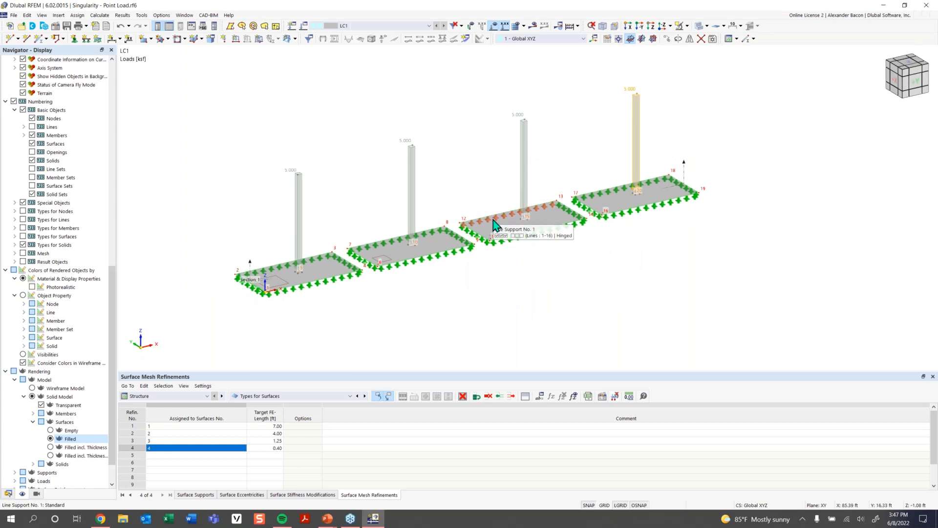
- Calculate the model and display the mx moment results on the slabs
click(562, 26)
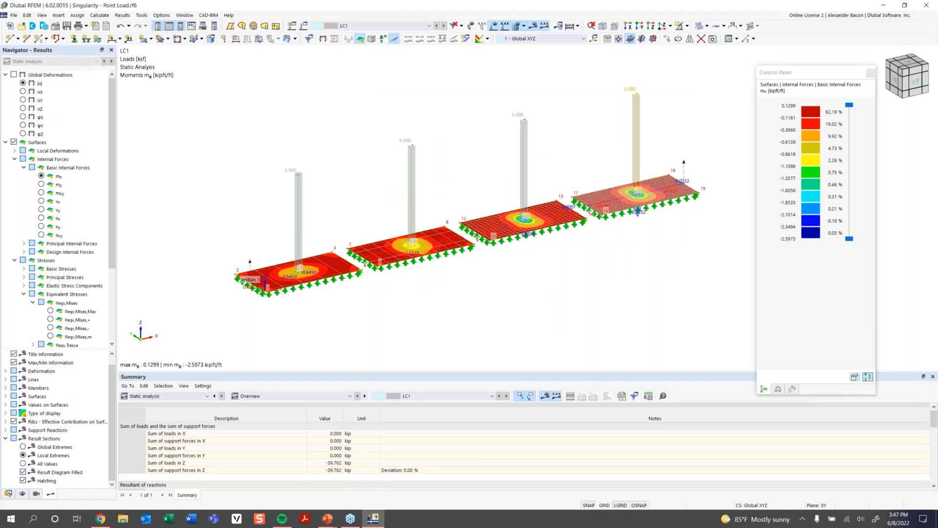
ctrl+middle_drag(561, 268, 535, 268)
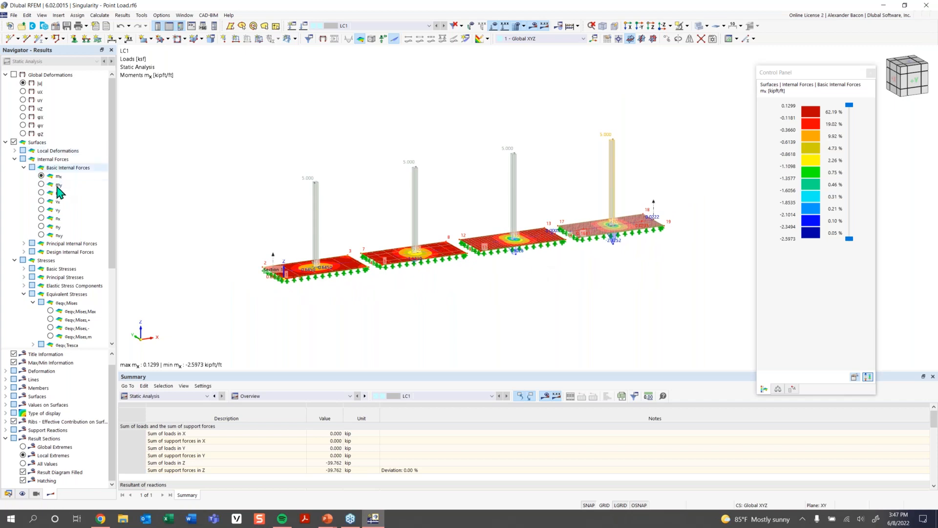
scroll(62, 313, down, 4)
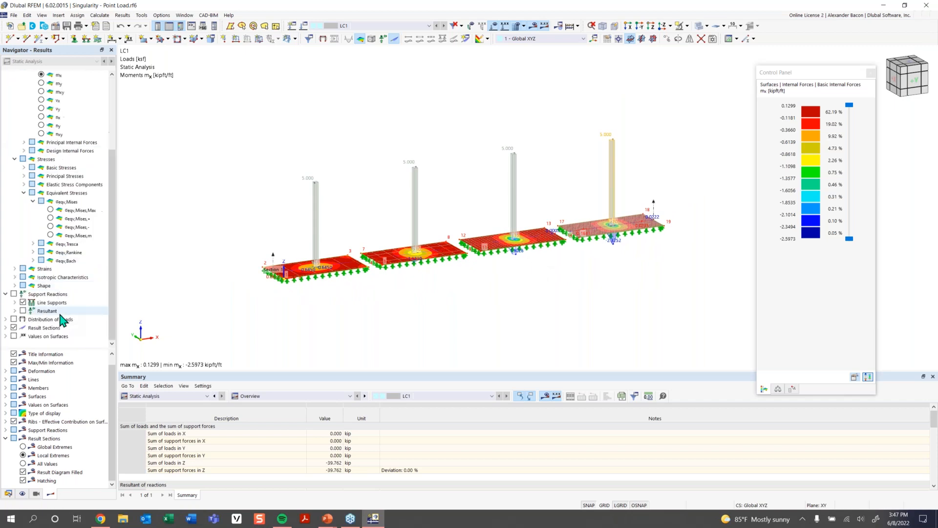
- Examine the mx moment distribution beneath the rectangular loads on each slab from several angles
ctrl+middle_drag(391, 293, 375, 260)
middle_drag(567, 293, 515, 300)
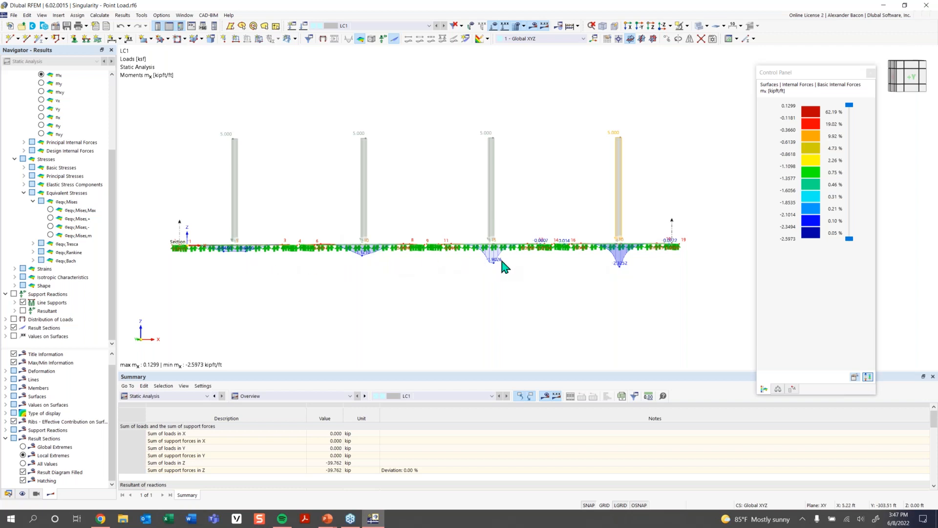
scroll(485, 266, up, 4)
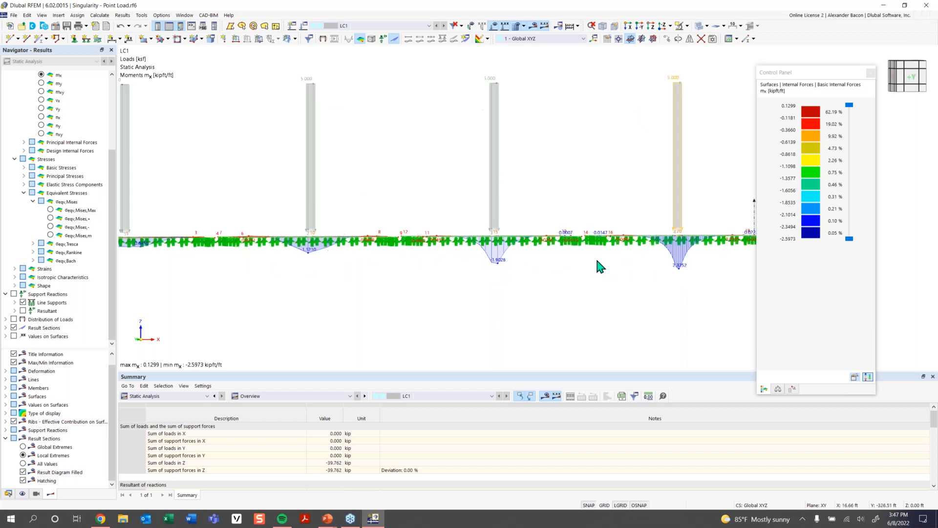
scroll(430, 276, up, 1)
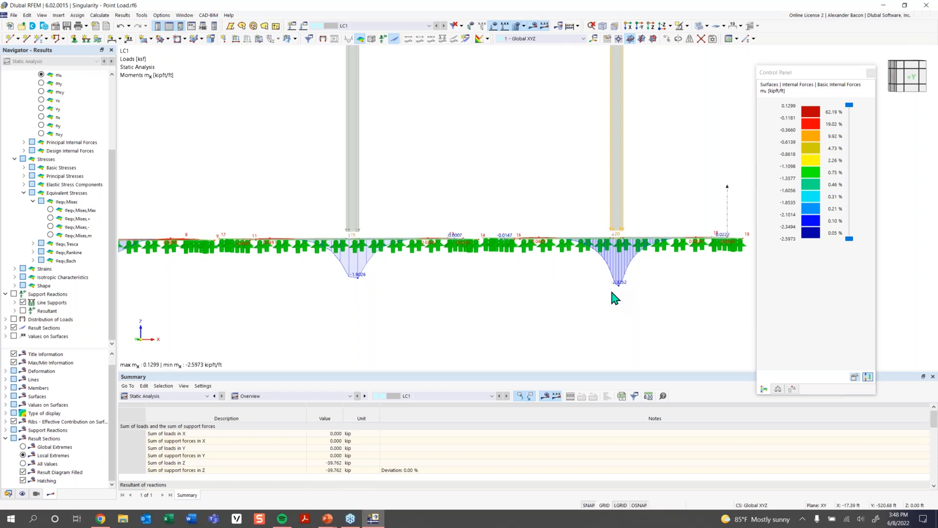
ctrl+middle_drag(548, 289, 381, 233)
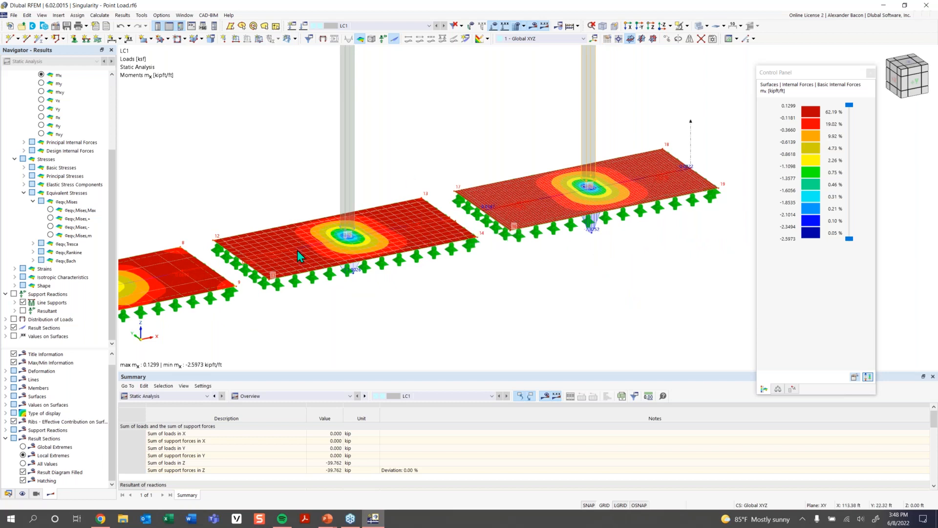
scroll(350, 238, up, 3)
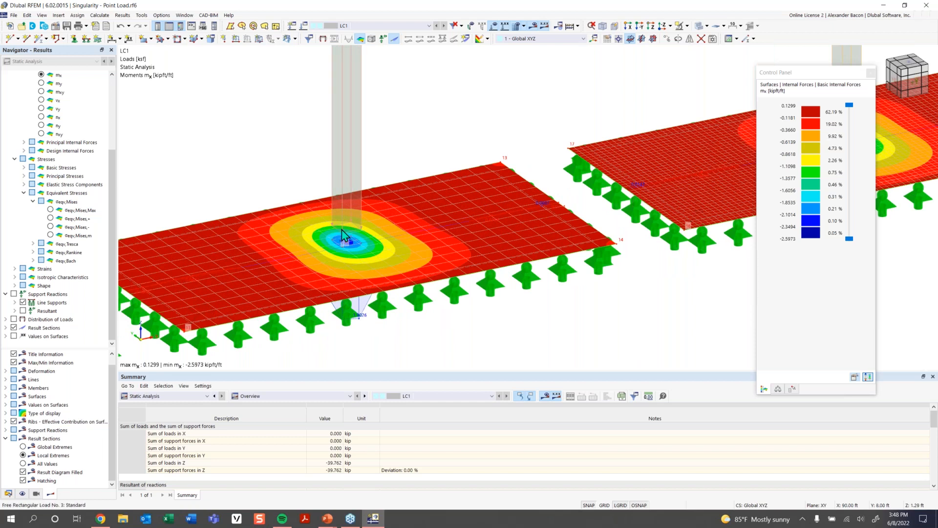
scroll(394, 225, up, 2)
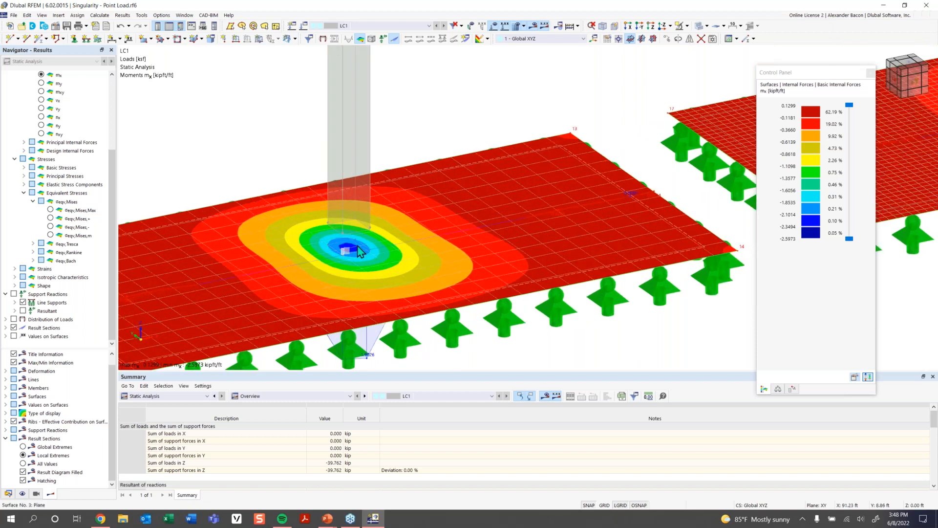
scroll(362, 252, up, 2)
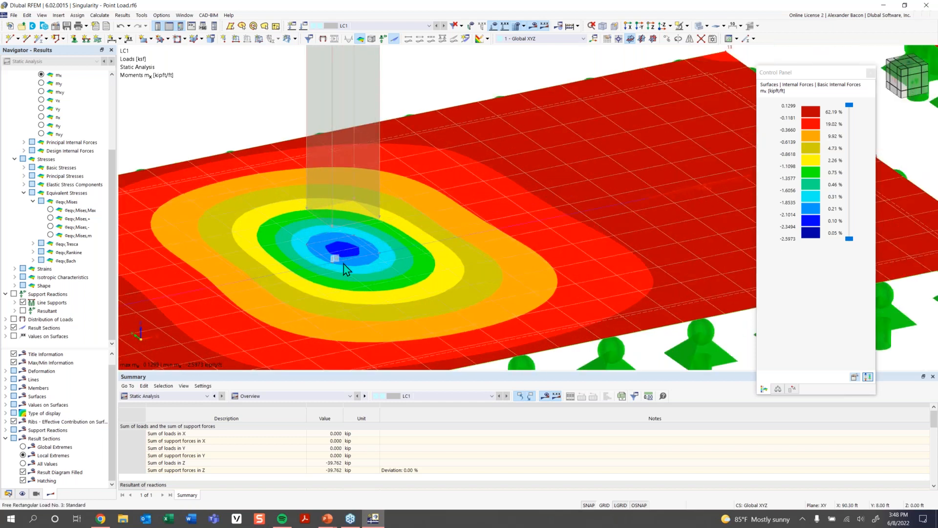
scroll(344, 268, down, 4)
middle_drag(344, 269, 376, 293)
scroll(406, 256, up, 5)
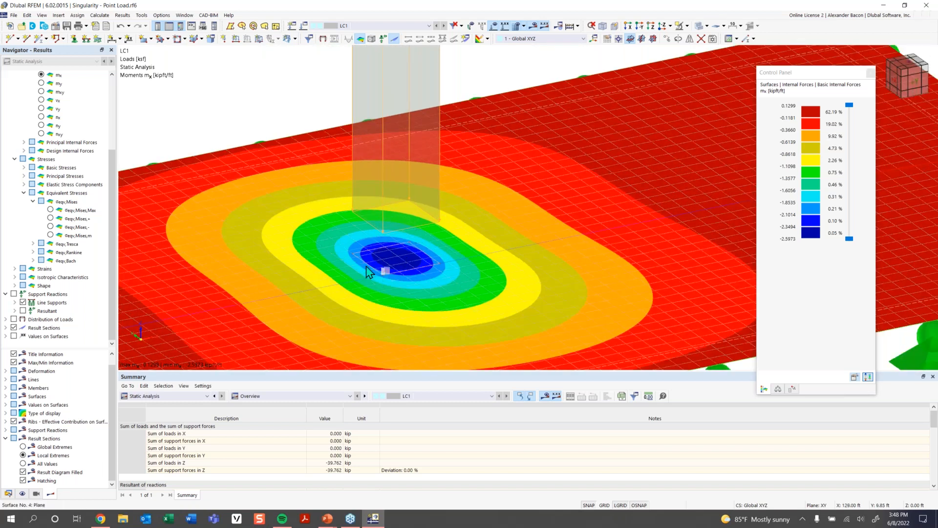
scroll(386, 264, down, 3)
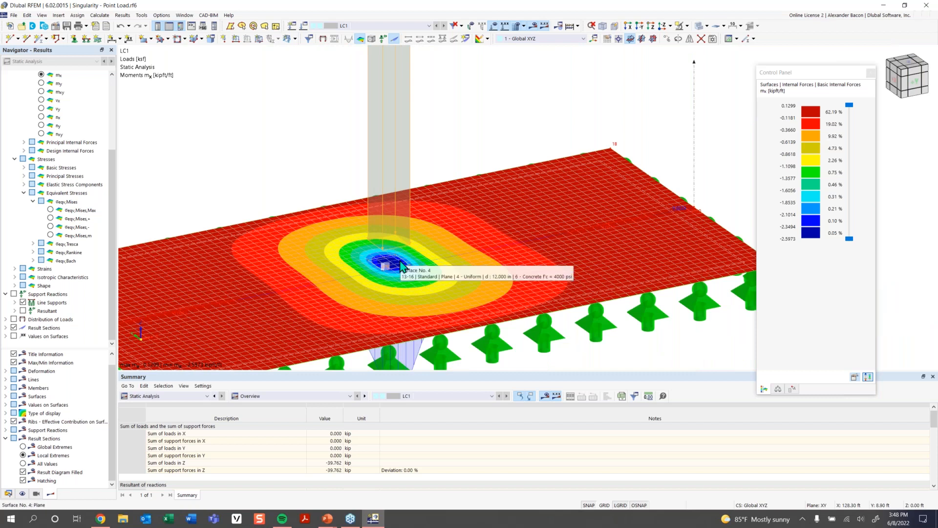
scroll(383, 280, down, 2)
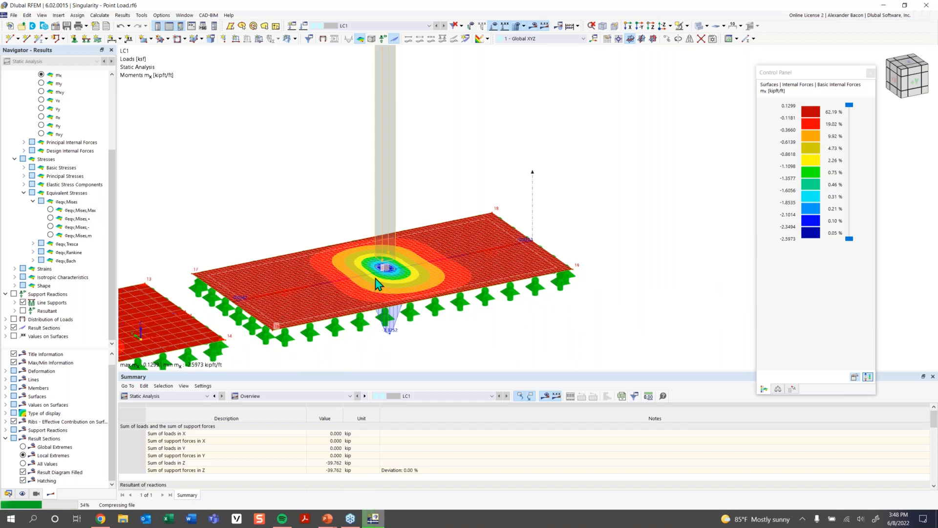
scroll(404, 276, down, 1)
middle_drag(419, 285, 499, 256)
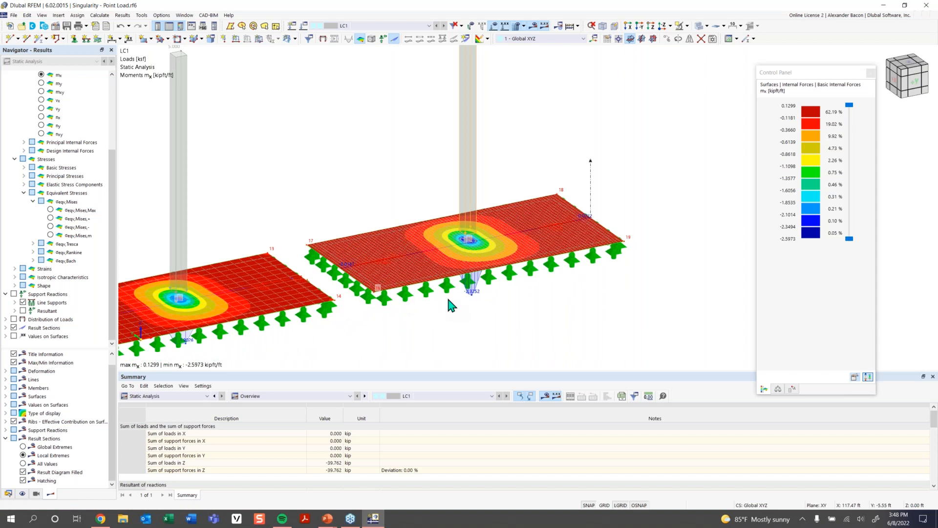
scroll(430, 301, down, 4)
middle_drag(435, 302, 583, 274)
ctrl+middle_drag(584, 274, 367, 298)
scroll(500, 296, down, 2)
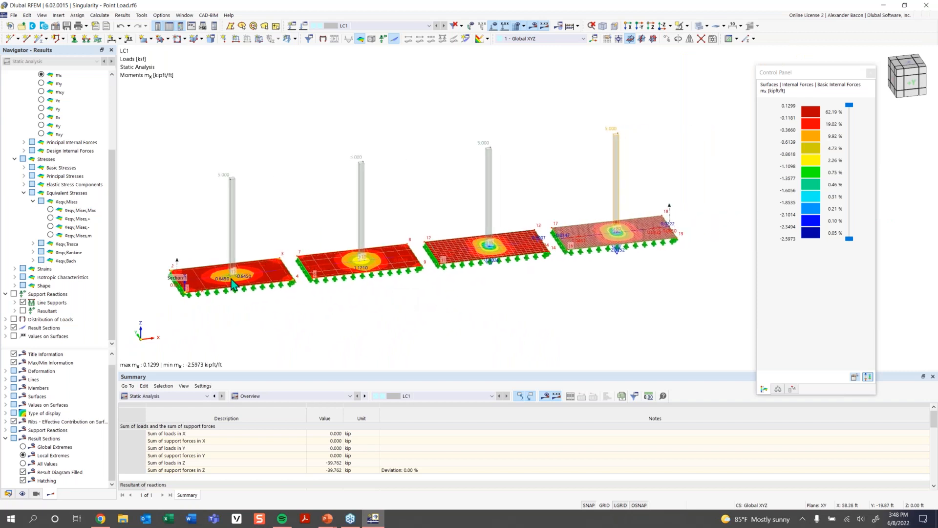
- Open the result diagrams along result section 1 and their smooth ranges settings
right_click(177, 270)
click(231, 312)
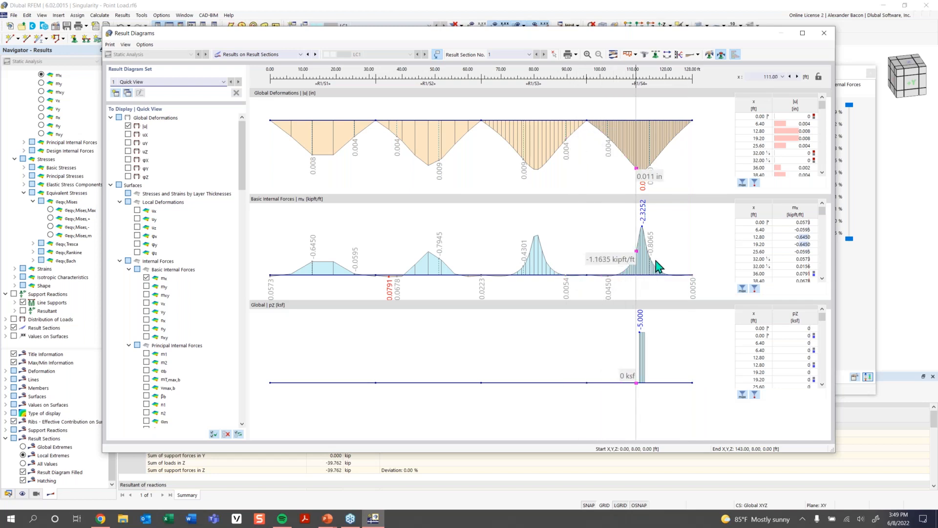
click(709, 55)
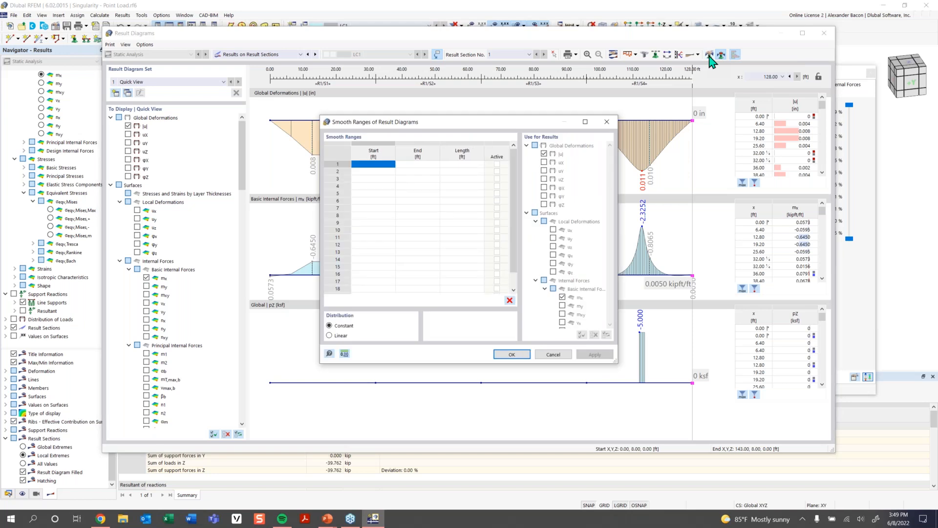
- Add an active constant smoothing range from 111.29 ft to 112.71 ft, 1.41 ft long, and confirm it
click(376, 164)
drag(396, 122, 388, 299)
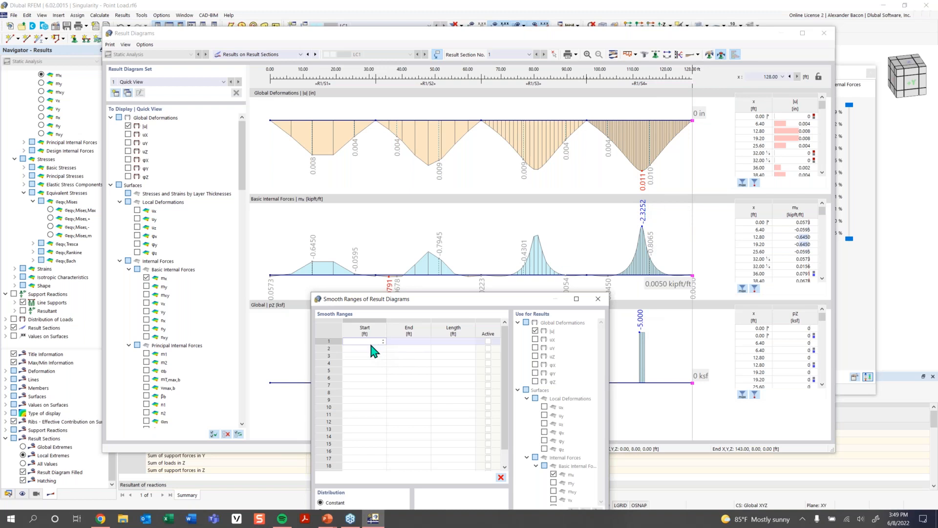
text(11)
text(.295)
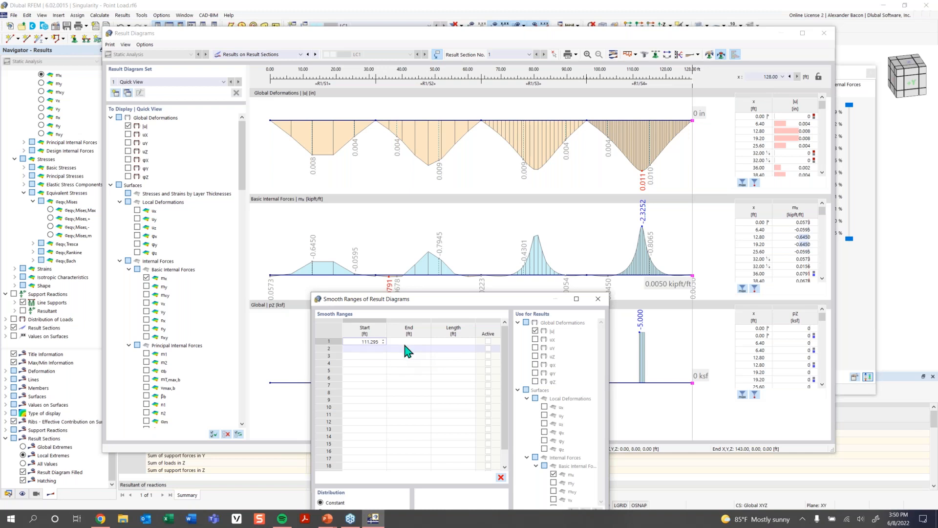
click(426, 341)
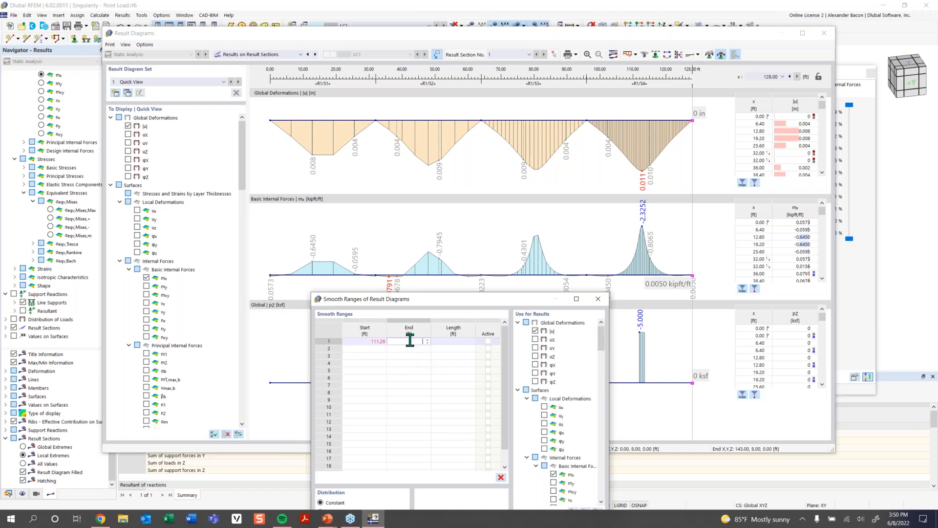
click(445, 342)
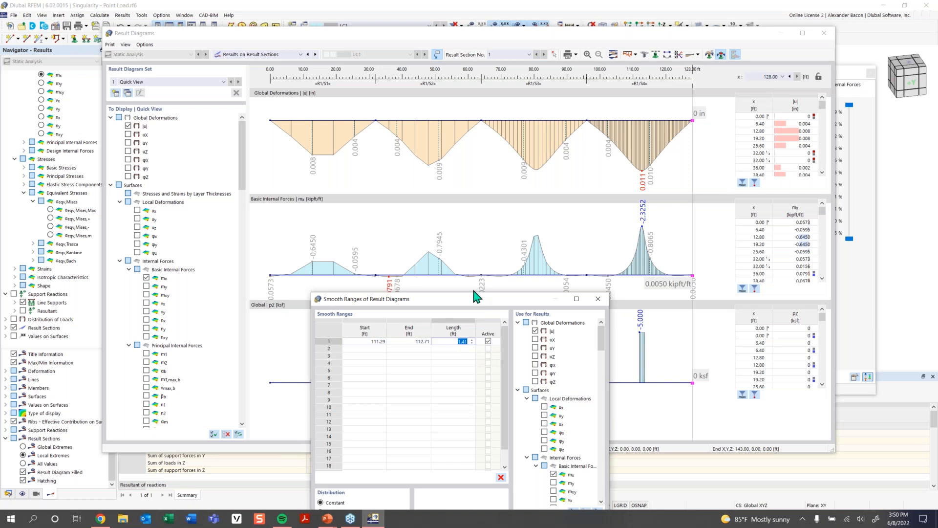
drag(475, 299, 420, 213)
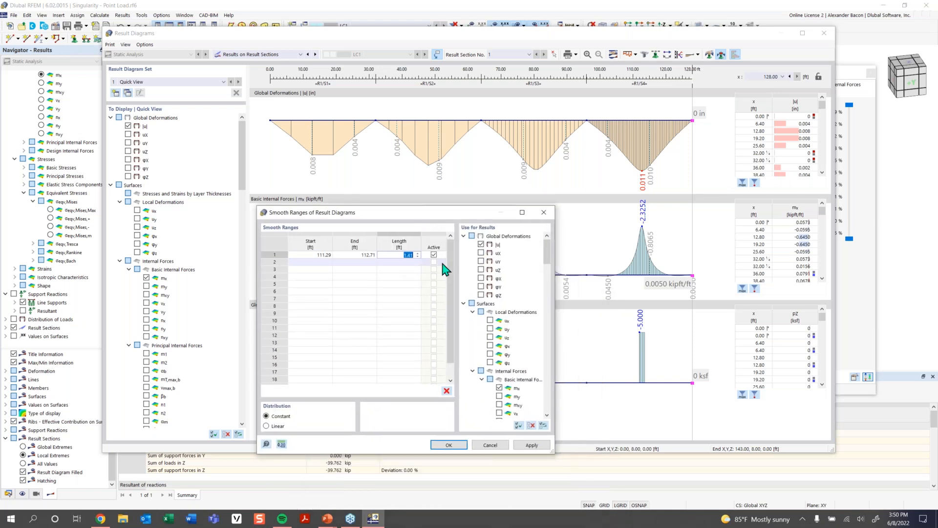
click(454, 445)
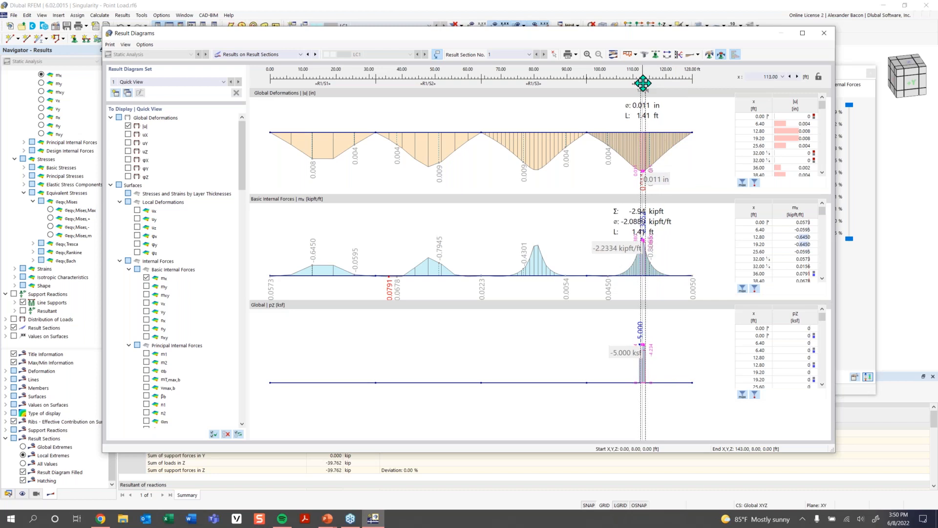
- Inspect the smoothed moment over the loaded range, then close the result diagrams
mouse_move(642, 84)
mouse_down()
mouse_move(519, 85)
mouse_move(642, 83)
mouse_up()
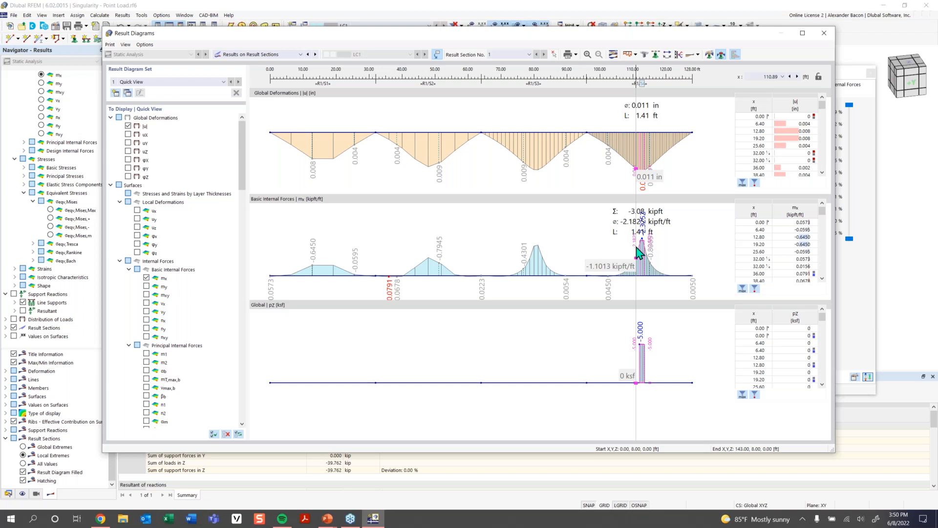
click(824, 33)
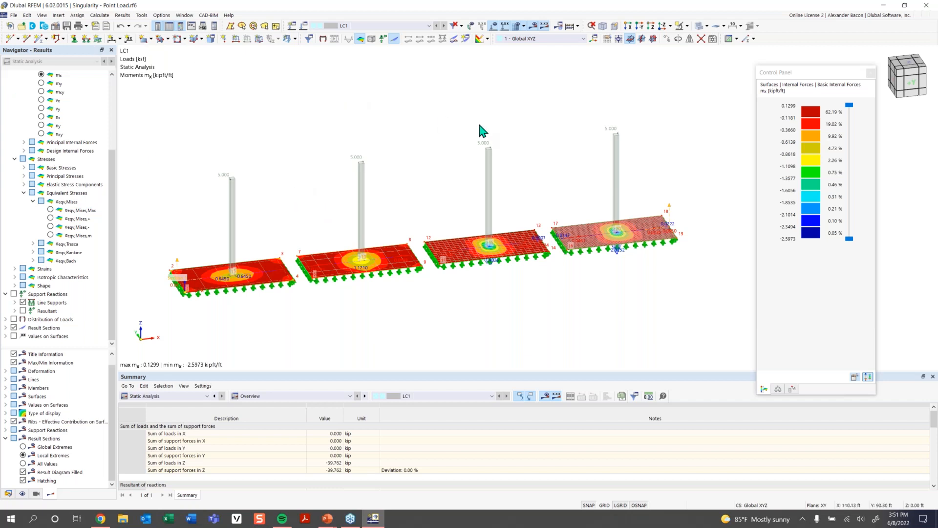
- Open the model file 08_Singularity - Nodal Supports.rf6
click(20, 29)
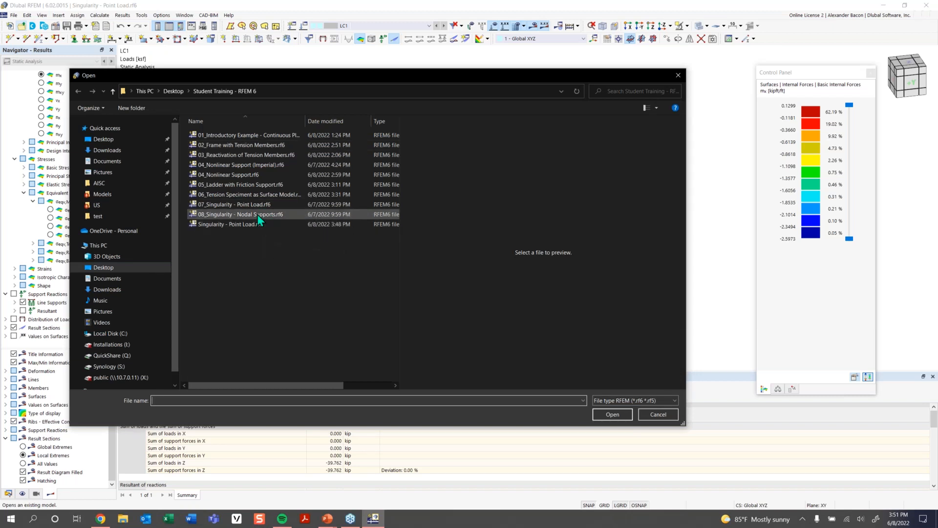
click(257, 214)
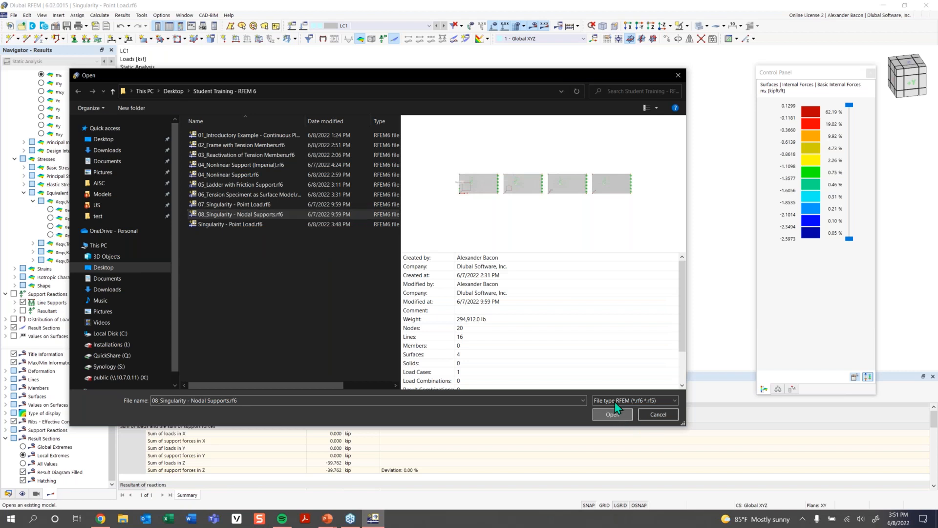
click(616, 413)
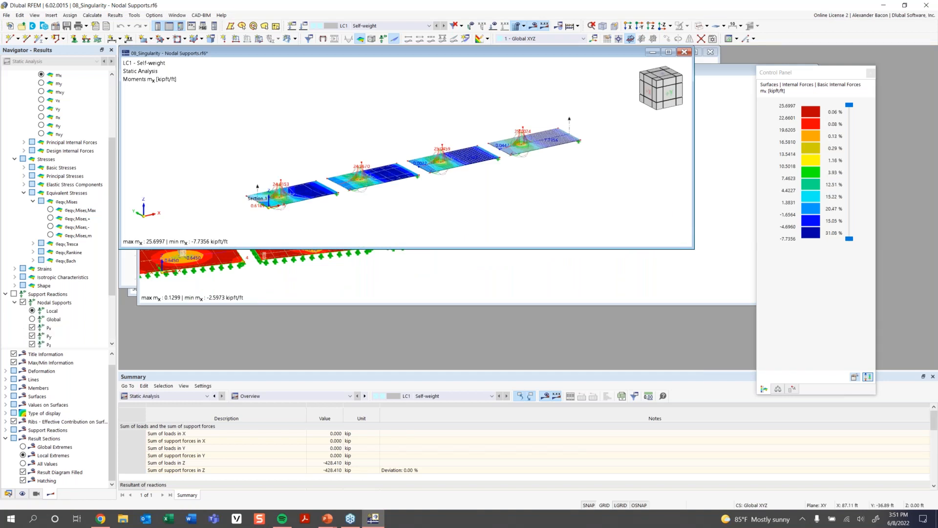
- Maximize the model window and examine the mx moment distribution over the four slabs from several angles
click(668, 52)
middle_drag(549, 275, 450, 283)
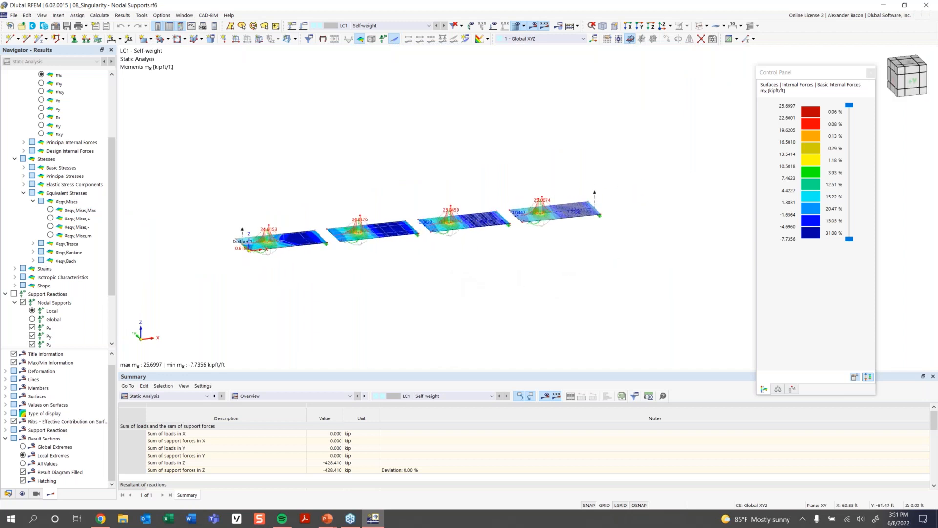
scroll(323, 227, up, 2)
mouse_move(635, 256)
ctrl+middle_down()
mouse_move(622, 258)
mouse_move(645, 259)
mouse_move(636, 266)
ctrl+middle_up()
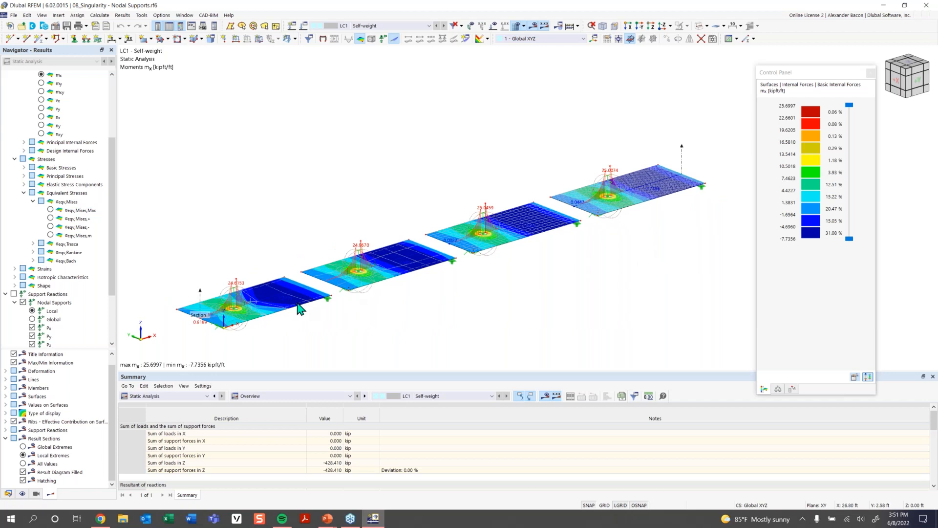
ctrl+middle_drag(383, 310, 387, 249)
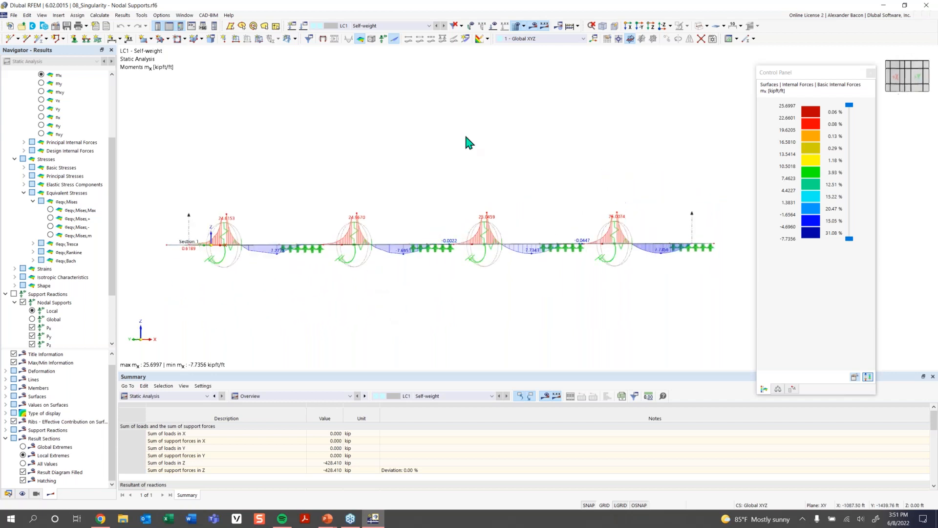
- Hide the results and examine the slabs' supports, mesh refinements and self-weight loads up close
click(531, 27)
right_click(483, 231)
drag(539, 307, 505, 307)
click(382, 185)
ctrl+middle_drag(380, 182, 384, 213)
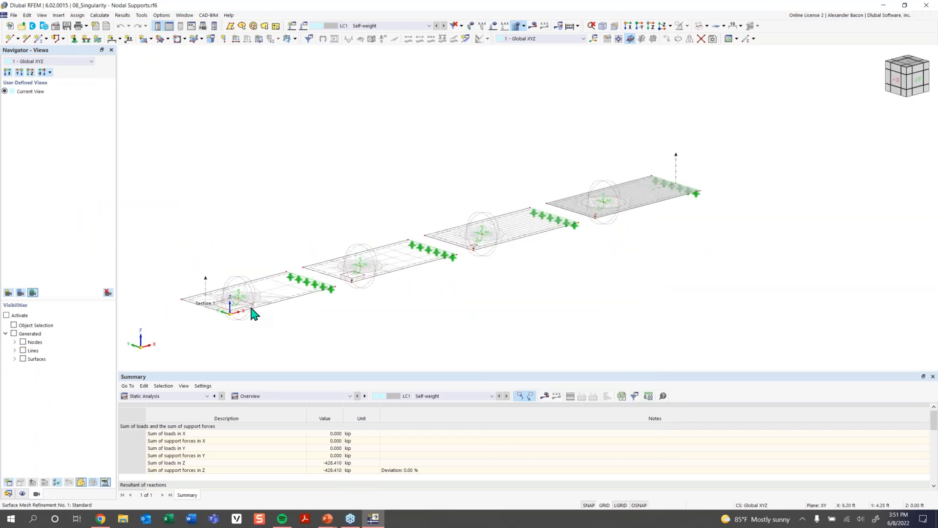
mouse_move(355, 297)
middle_down()
mouse_move(368, 294)
mouse_move(359, 308)
middle_up()
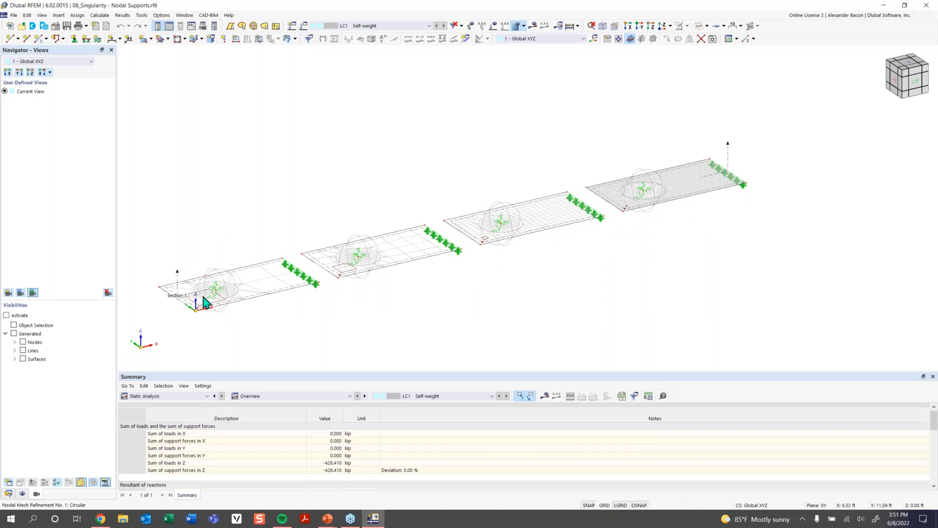
scroll(206, 298, up, 2)
middle_drag(225, 292, 266, 293)
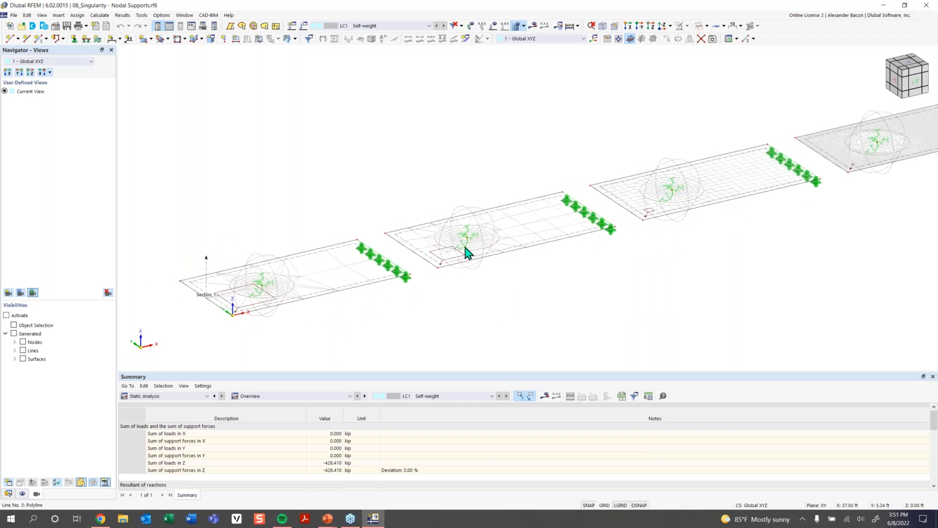
scroll(291, 300, up, 2)
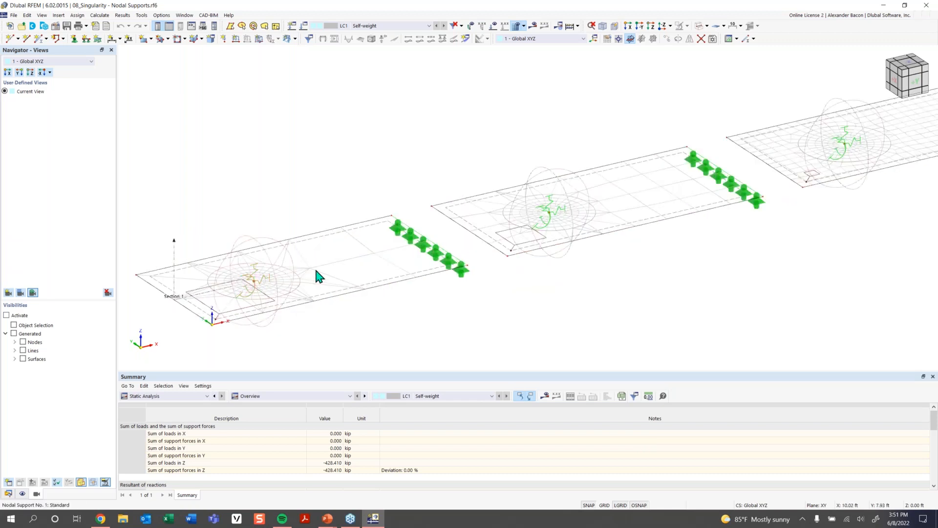
click(494, 25)
scroll(617, 195, down, 2)
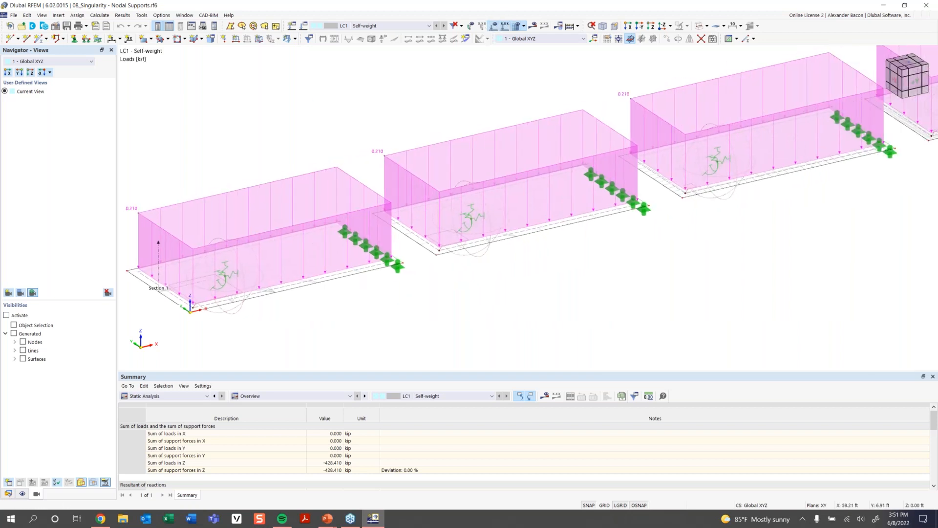
scroll(329, 186, down, 1)
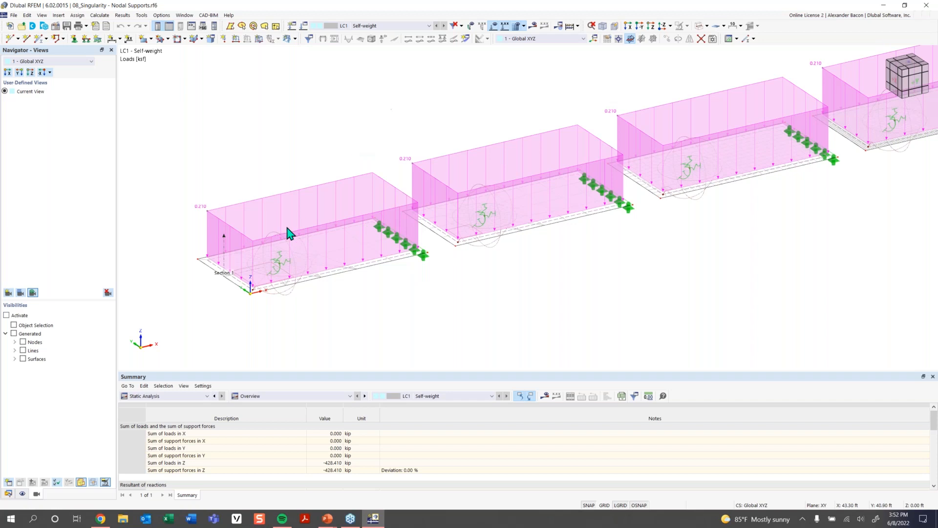
- Inspect the definition of the Hinged nodal support assigned to node 5
double_click(281, 270)
click(330, 147)
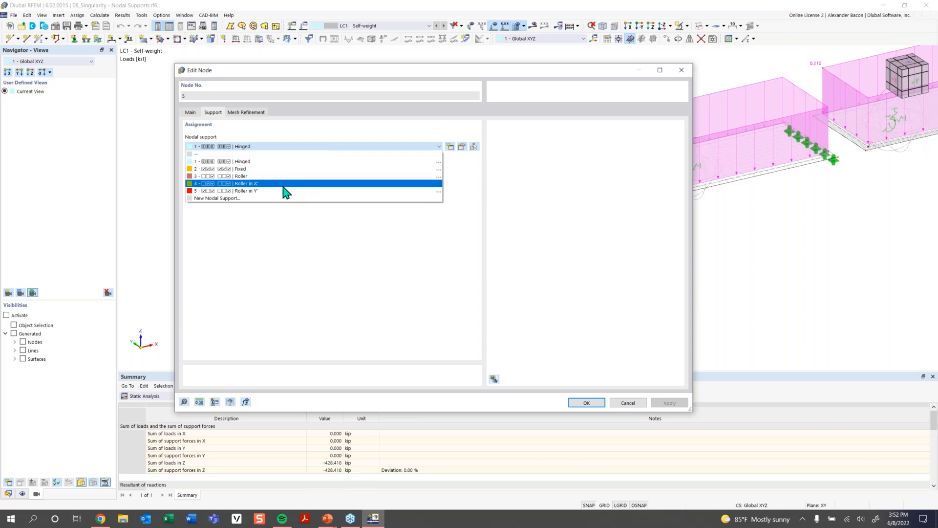
click(462, 148)
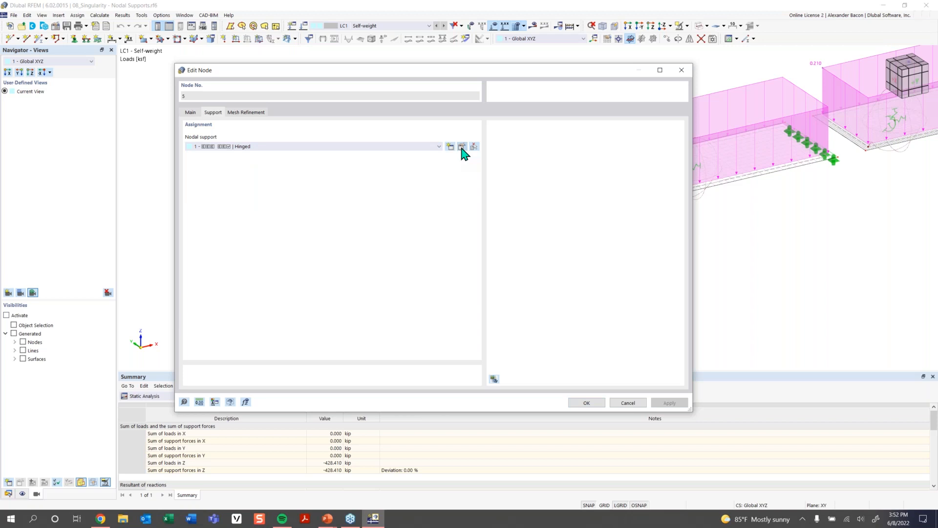
click(461, 147)
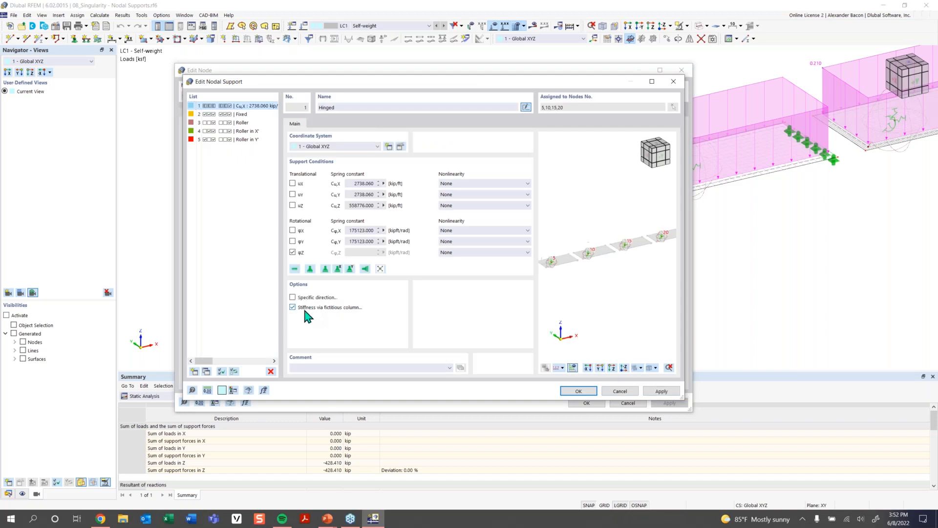
click(582, 392)
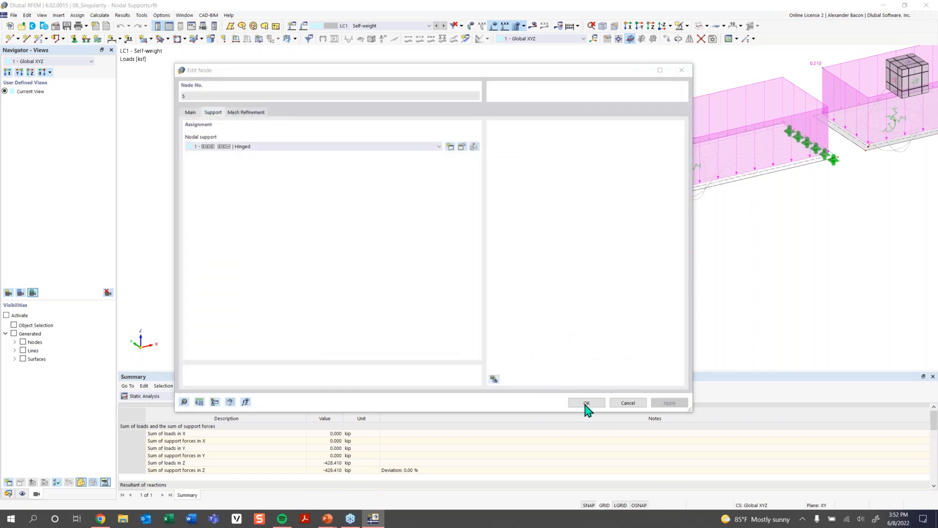
click(587, 404)
click(511, 299)
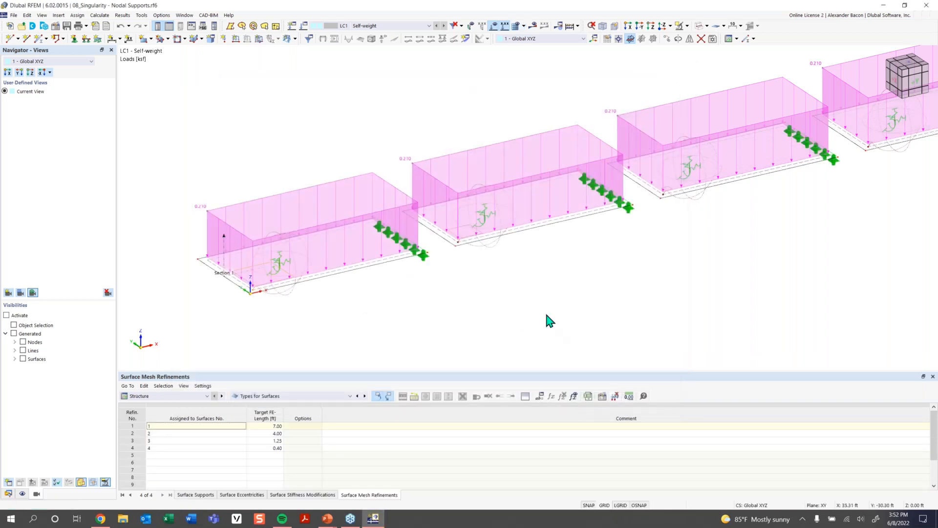
- Create a new nodal support for node 5 restraining all three translations, using the hinged preset, and apply it
scroll(546, 320, down, 3)
middle_drag(544, 310, 480, 315)
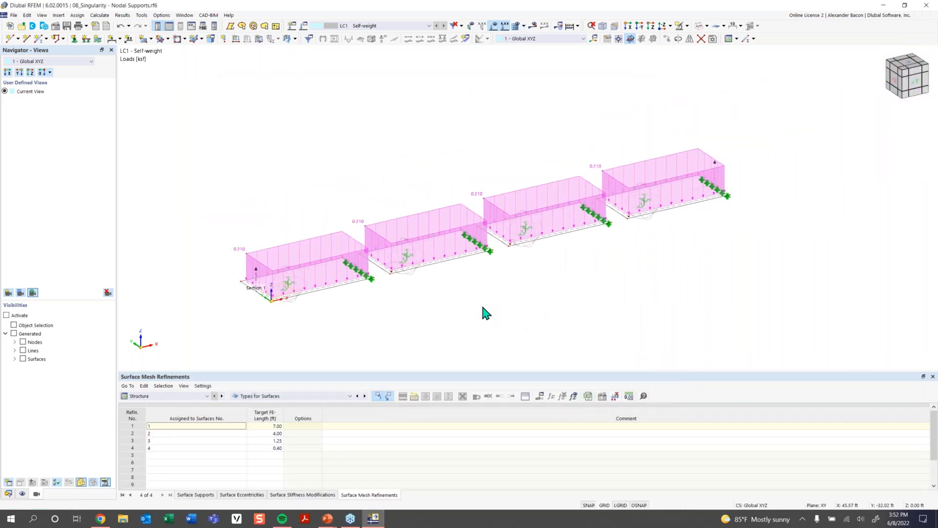
scroll(303, 288, up, 2)
double_click(289, 288)
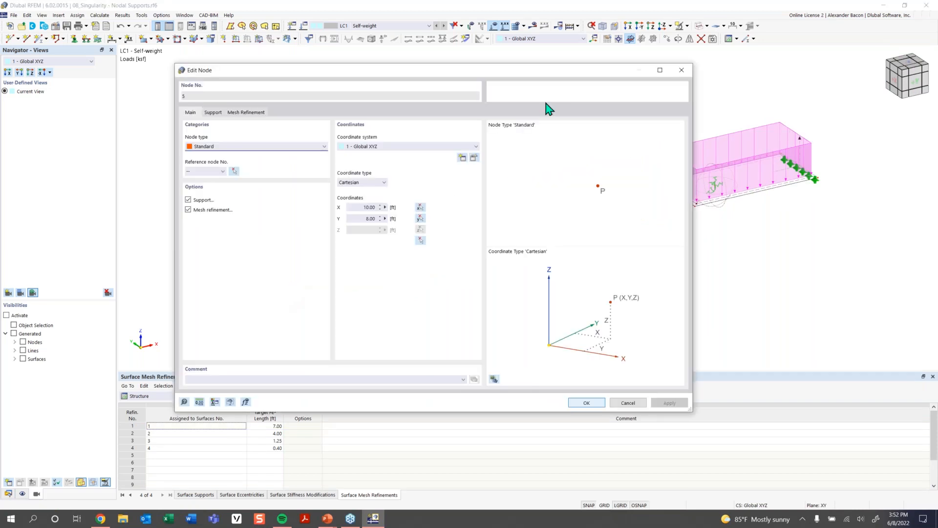
click(680, 71)
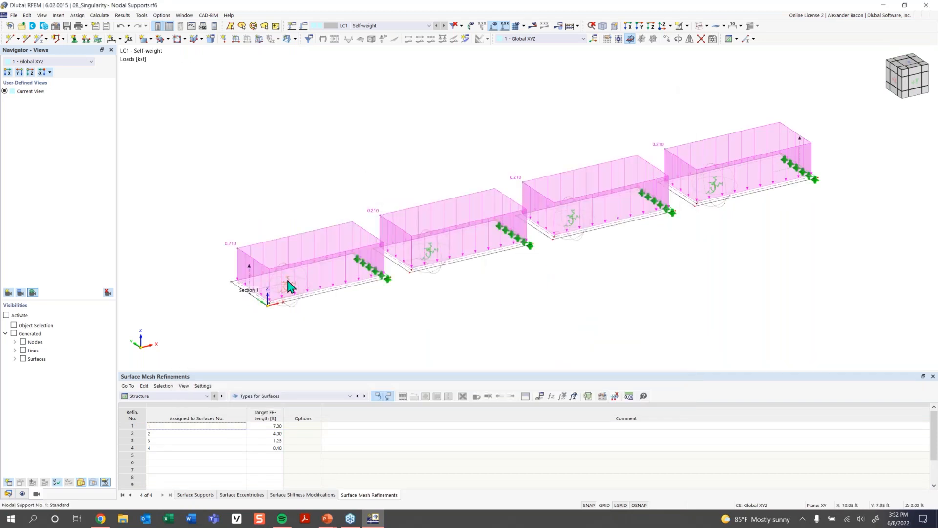
double_click(289, 286)
click(295, 147)
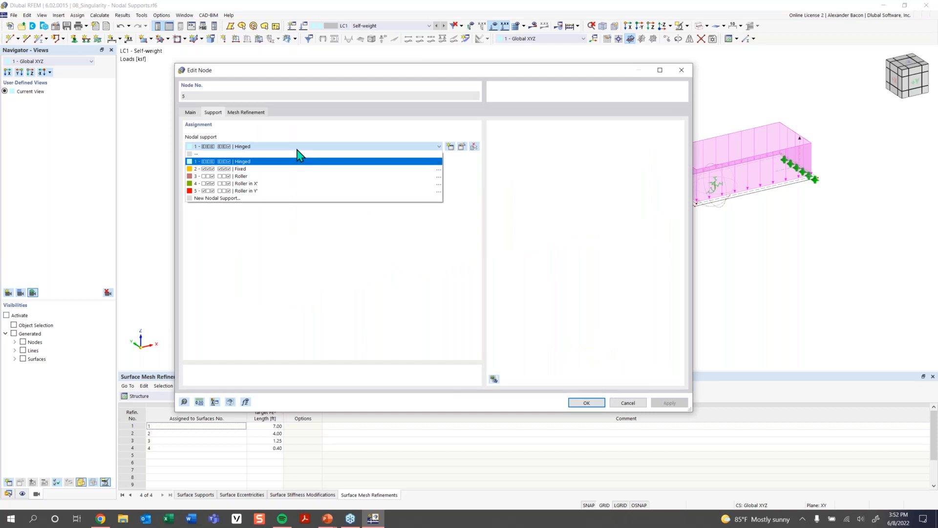
click(227, 199)
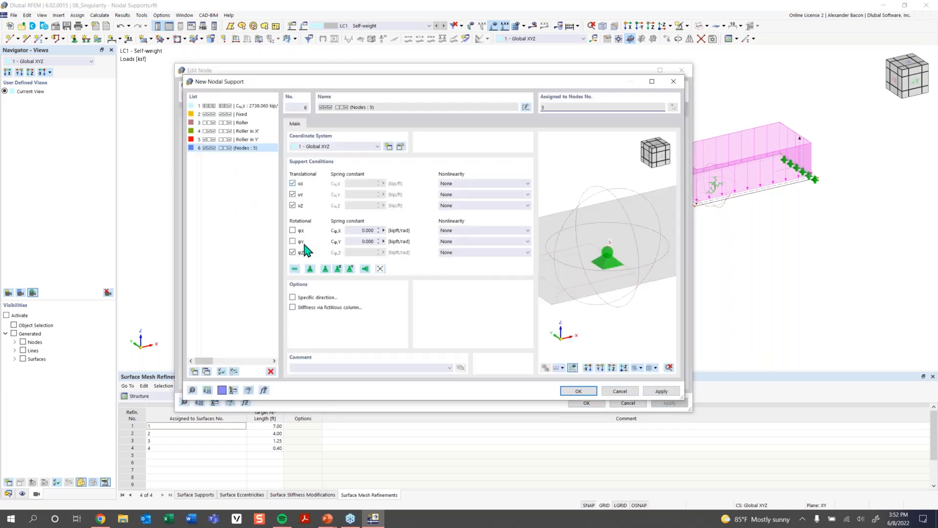
click(310, 269)
click(589, 391)
click(586, 402)
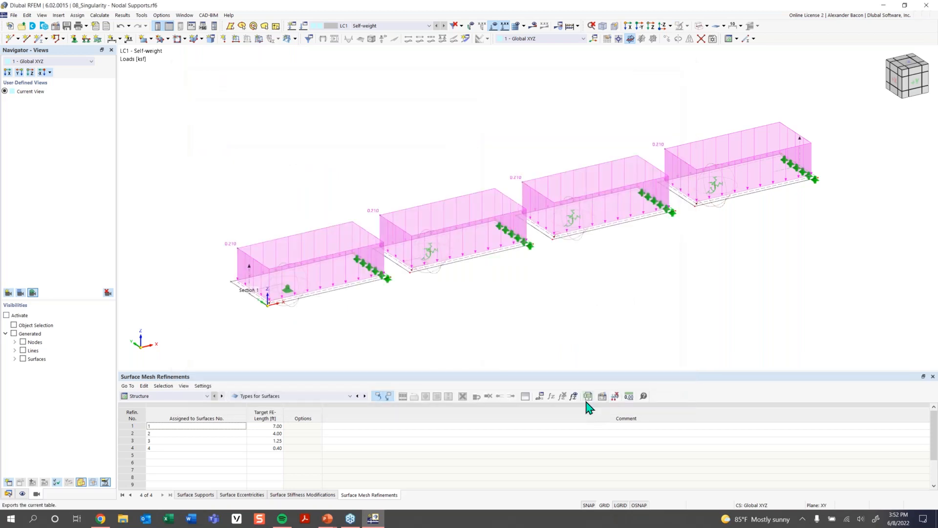
double_click(431, 252)
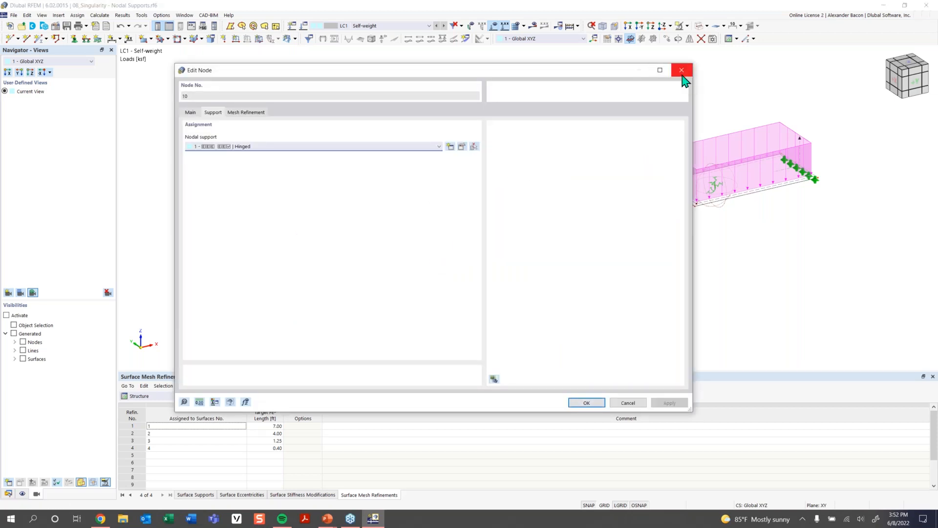
click(449, 147)
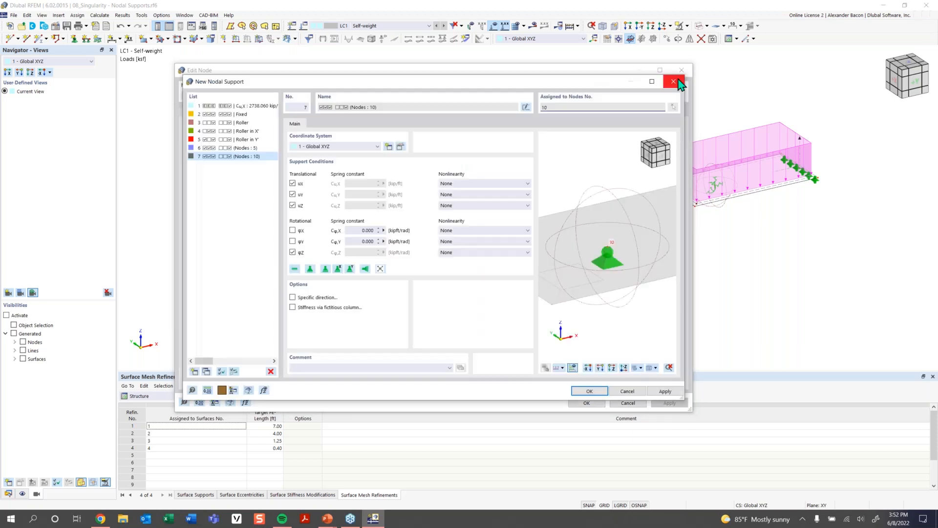
click(681, 80)
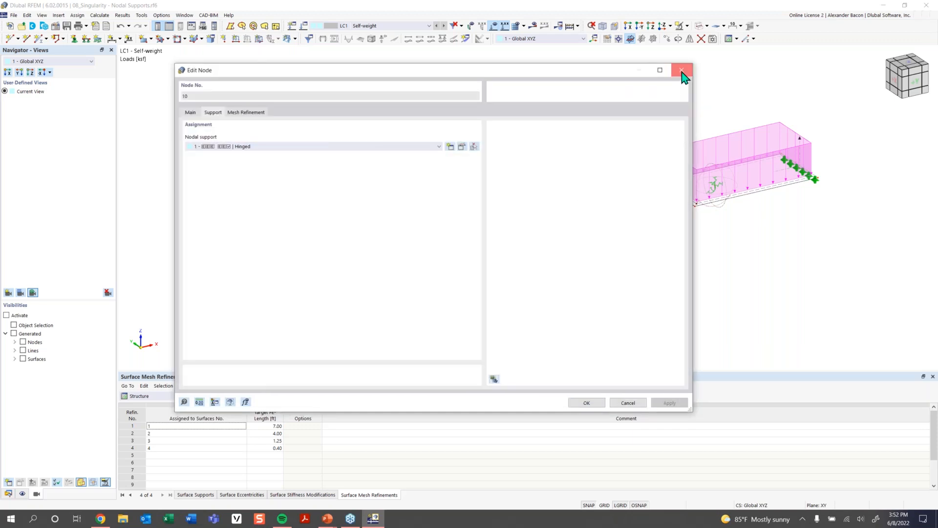
click(681, 70)
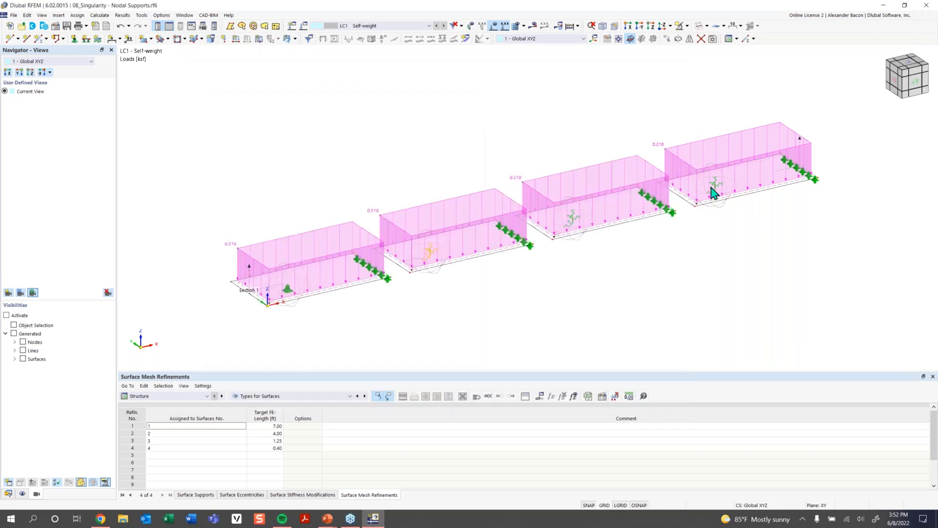
- Assign nodal support 6 to nodes 10, 15 and 20
double_click(578, 225)
click(438, 147)
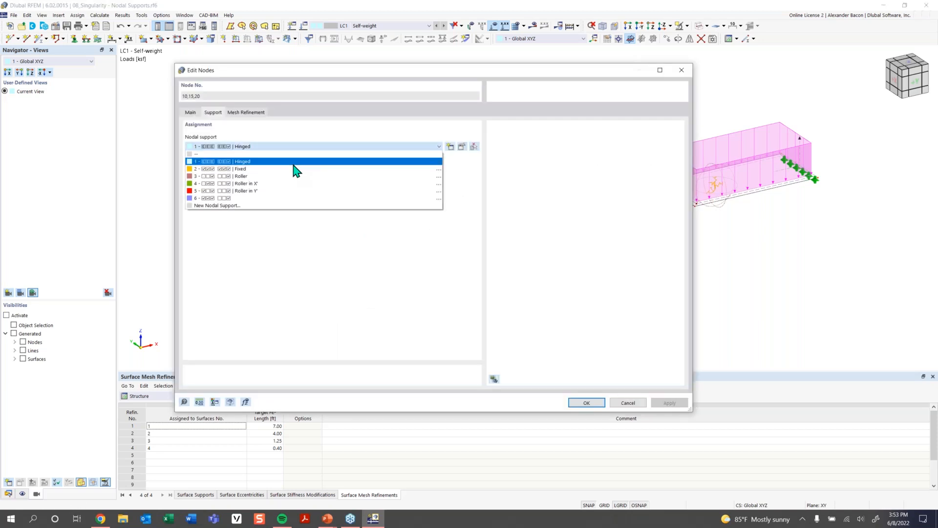
click(280, 198)
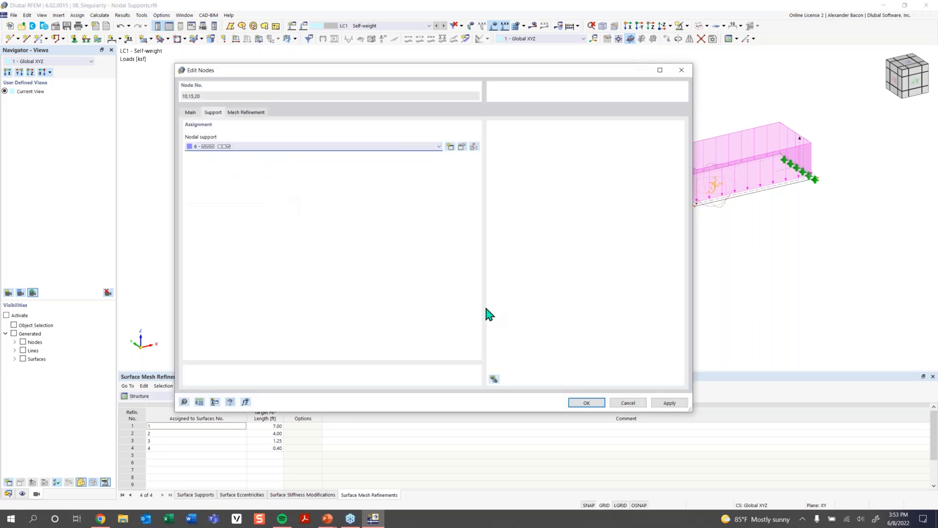
click(586, 403)
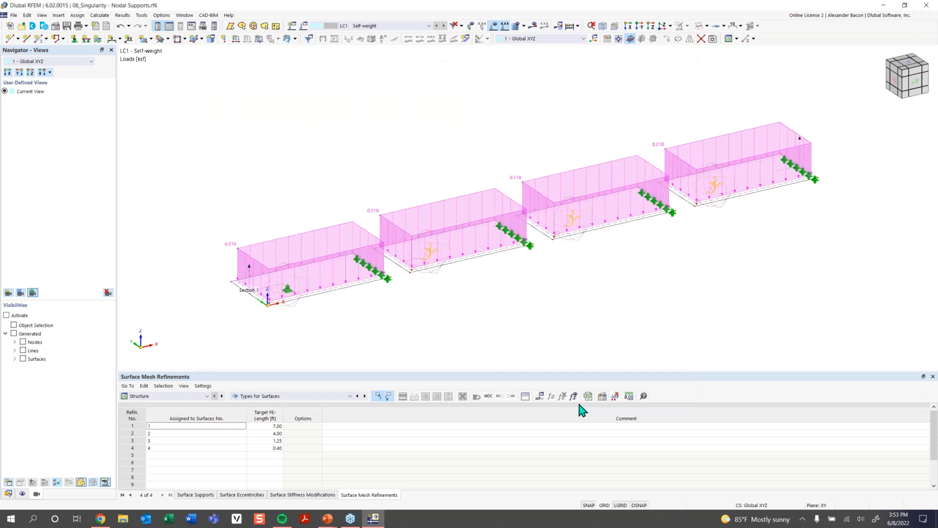
- Calculate the model and display the mx moment results on the slabs
click(532, 29)
click(509, 296)
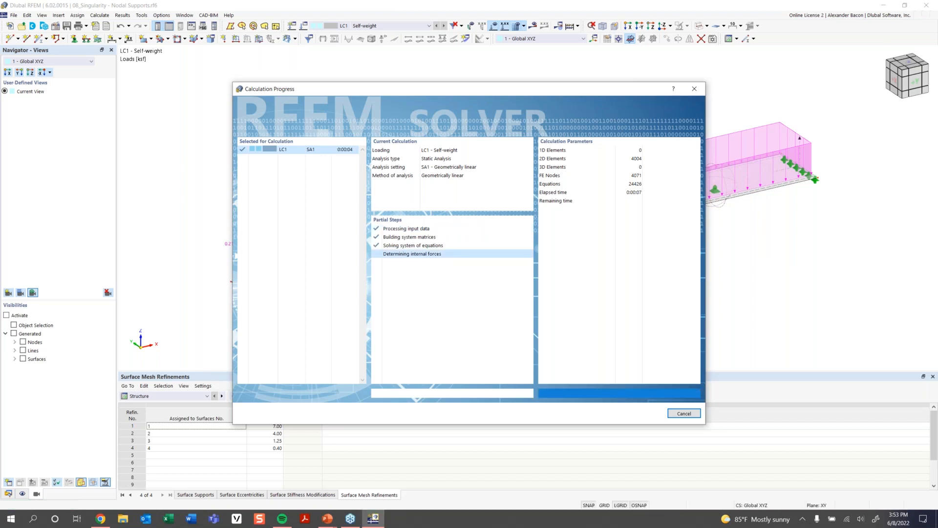
scroll(695, 281, down, 1)
middle_drag(655, 286, 545, 293)
ctrl+middle_drag(544, 293, 567, 277)
click(497, 29)
mouse_move(456, 159)
ctrl+middle_down()
mouse_move(435, 135)
mouse_move(446, 164)
ctrl+middle_up()
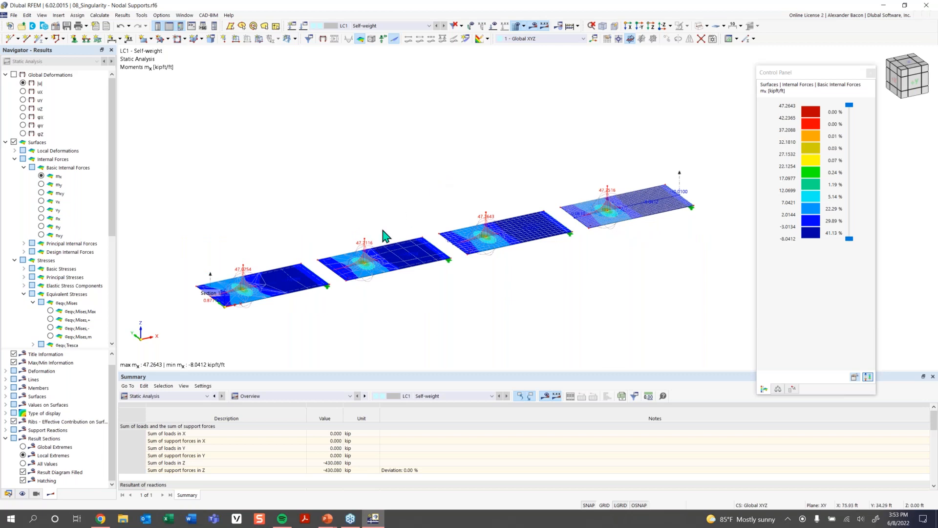
- Edit node 5's circular nodal mesh refinement and accept deleting the existing results and mesh
double_click(255, 279)
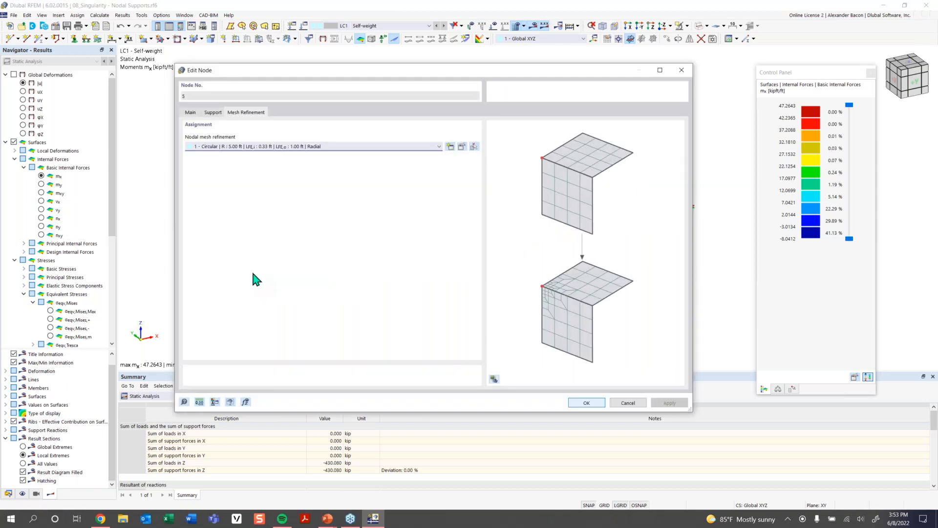
click(687, 73)
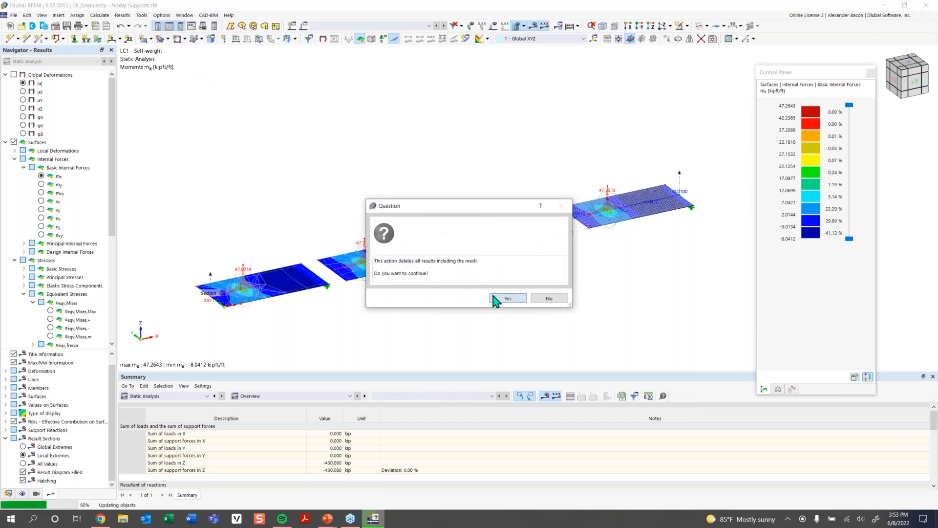
click(496, 298)
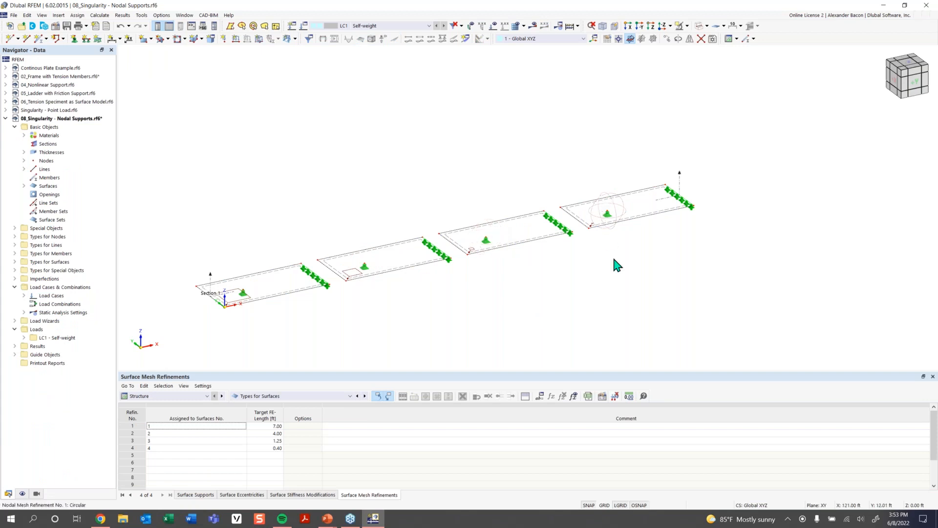
- Display the results and start the calculation of LC1 with the refined mesh
click(536, 28)
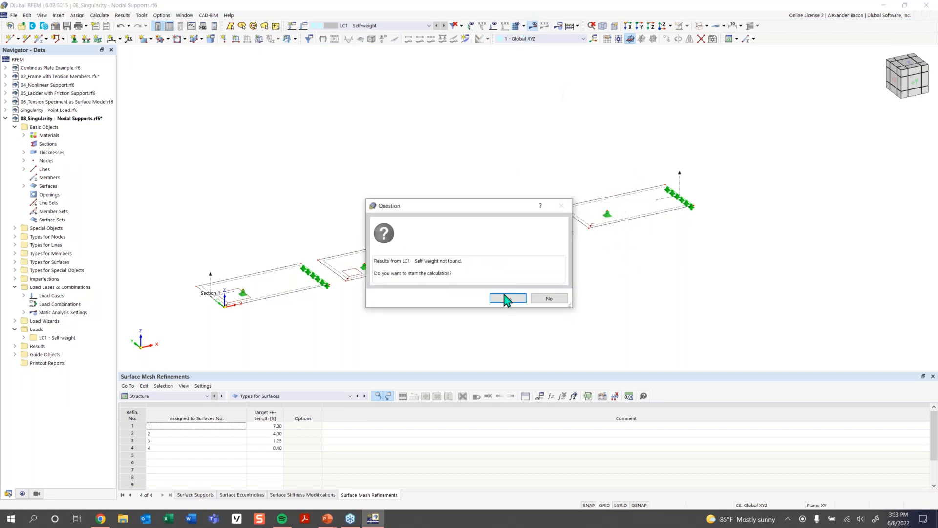
click(504, 296)
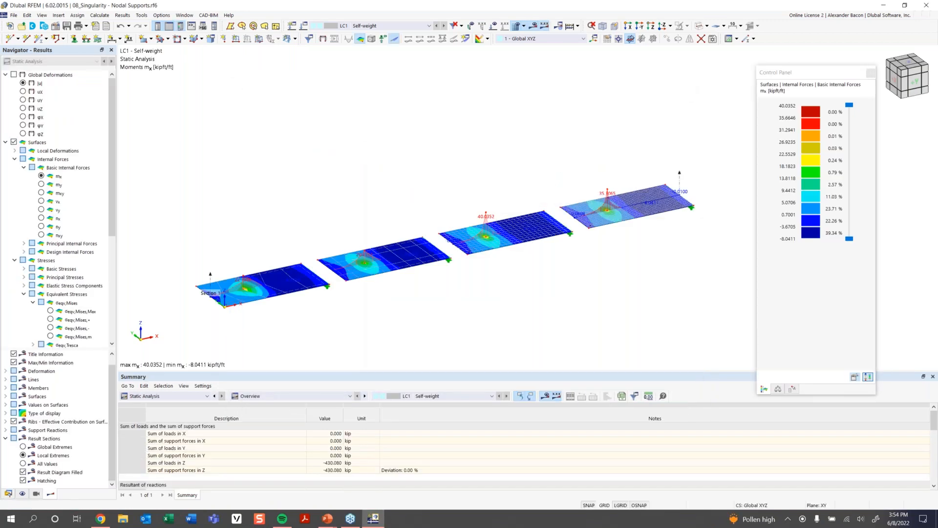
- Examine the mx moment peaks over the nodal supports of all four slabs from side and isometric views
ctrl+middle_drag(512, 308, 477, 285)
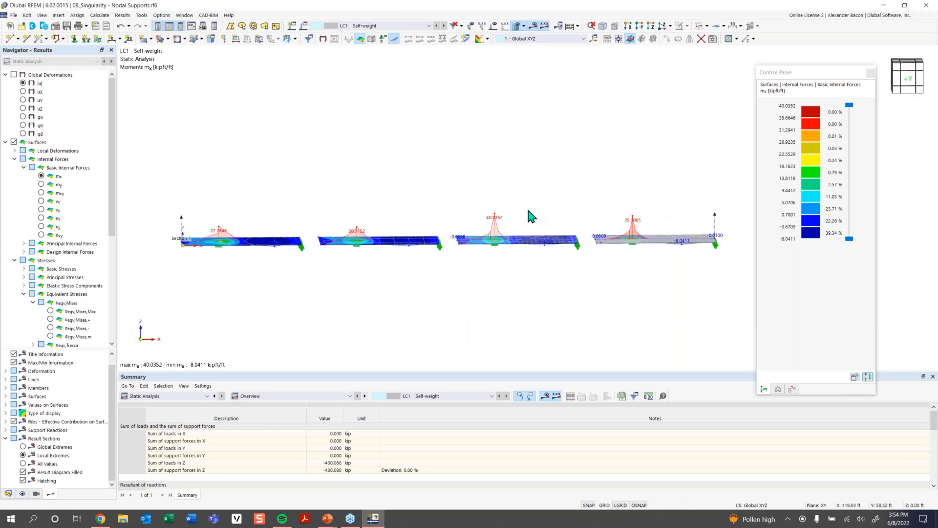
ctrl+middle_drag(328, 226, 256, 274)
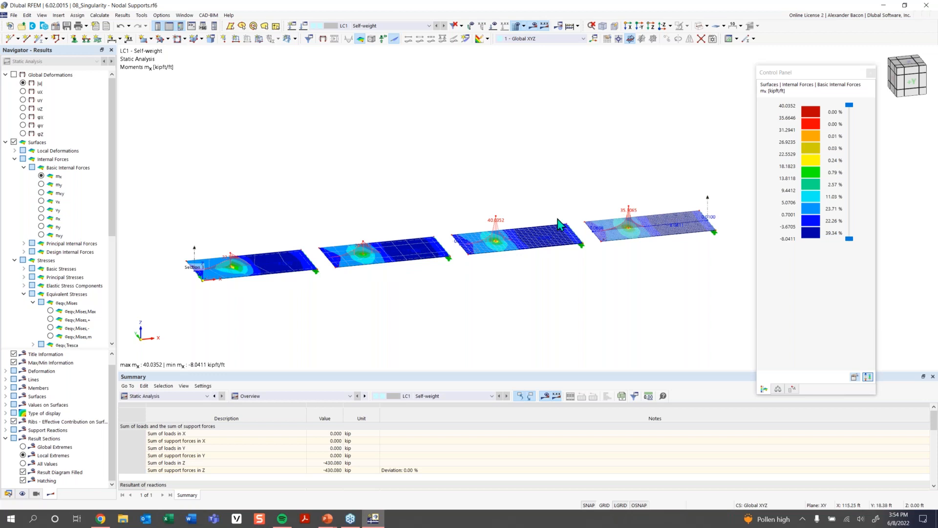
scroll(337, 266, up, 3)
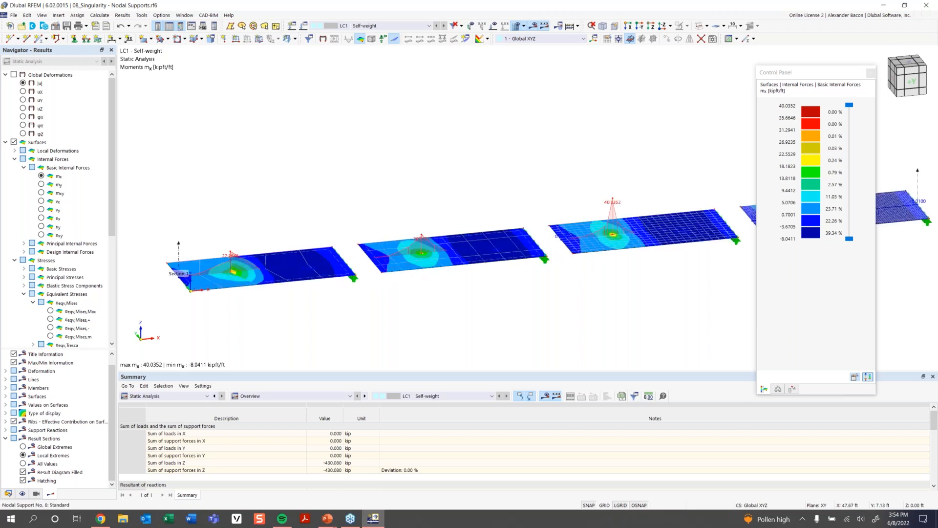
middle_drag(753, 189, 517, 206)
scroll(550, 211, down, 3)
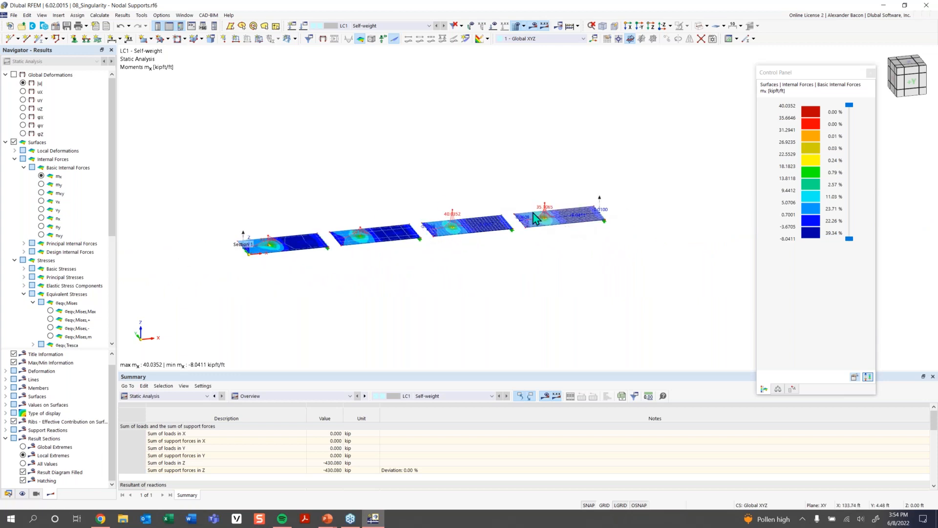
ctrl+middle_drag(544, 226, 541, 214)
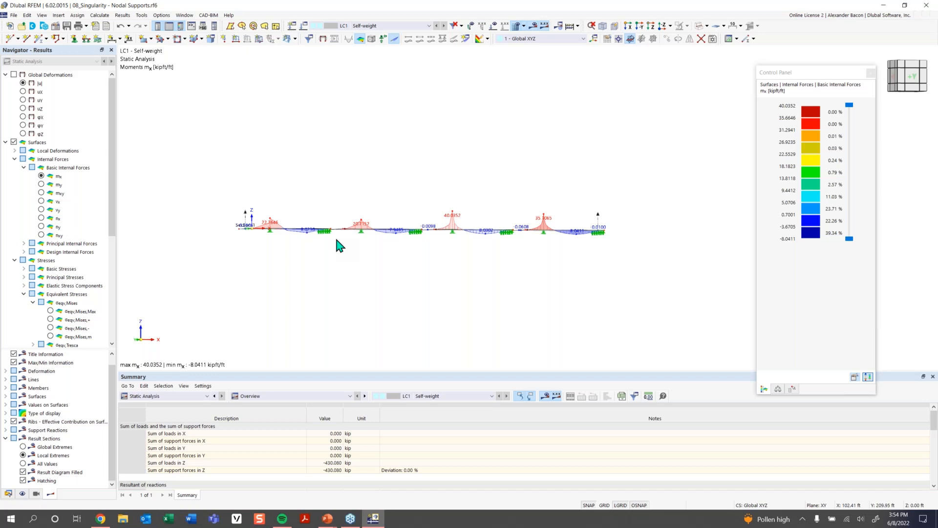
ctrl+middle_drag(348, 223, 360, 236)
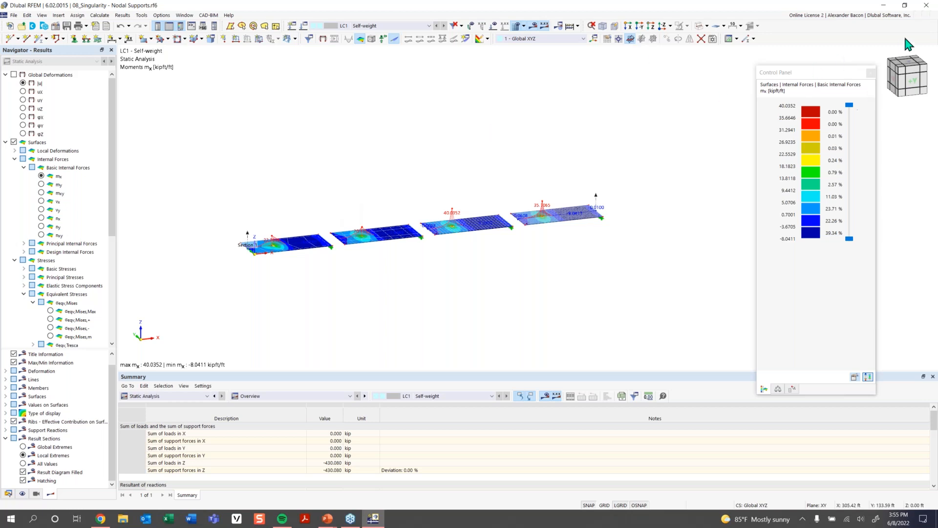
click(925, 36)
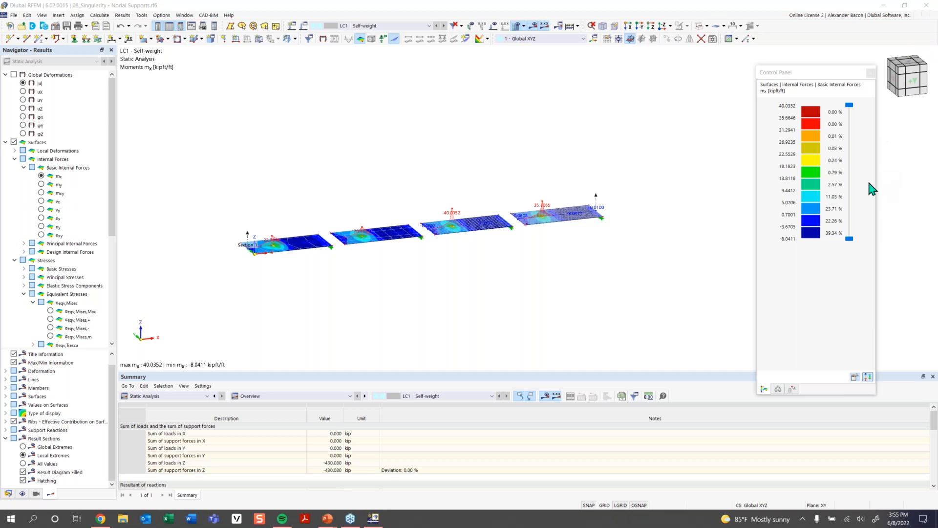